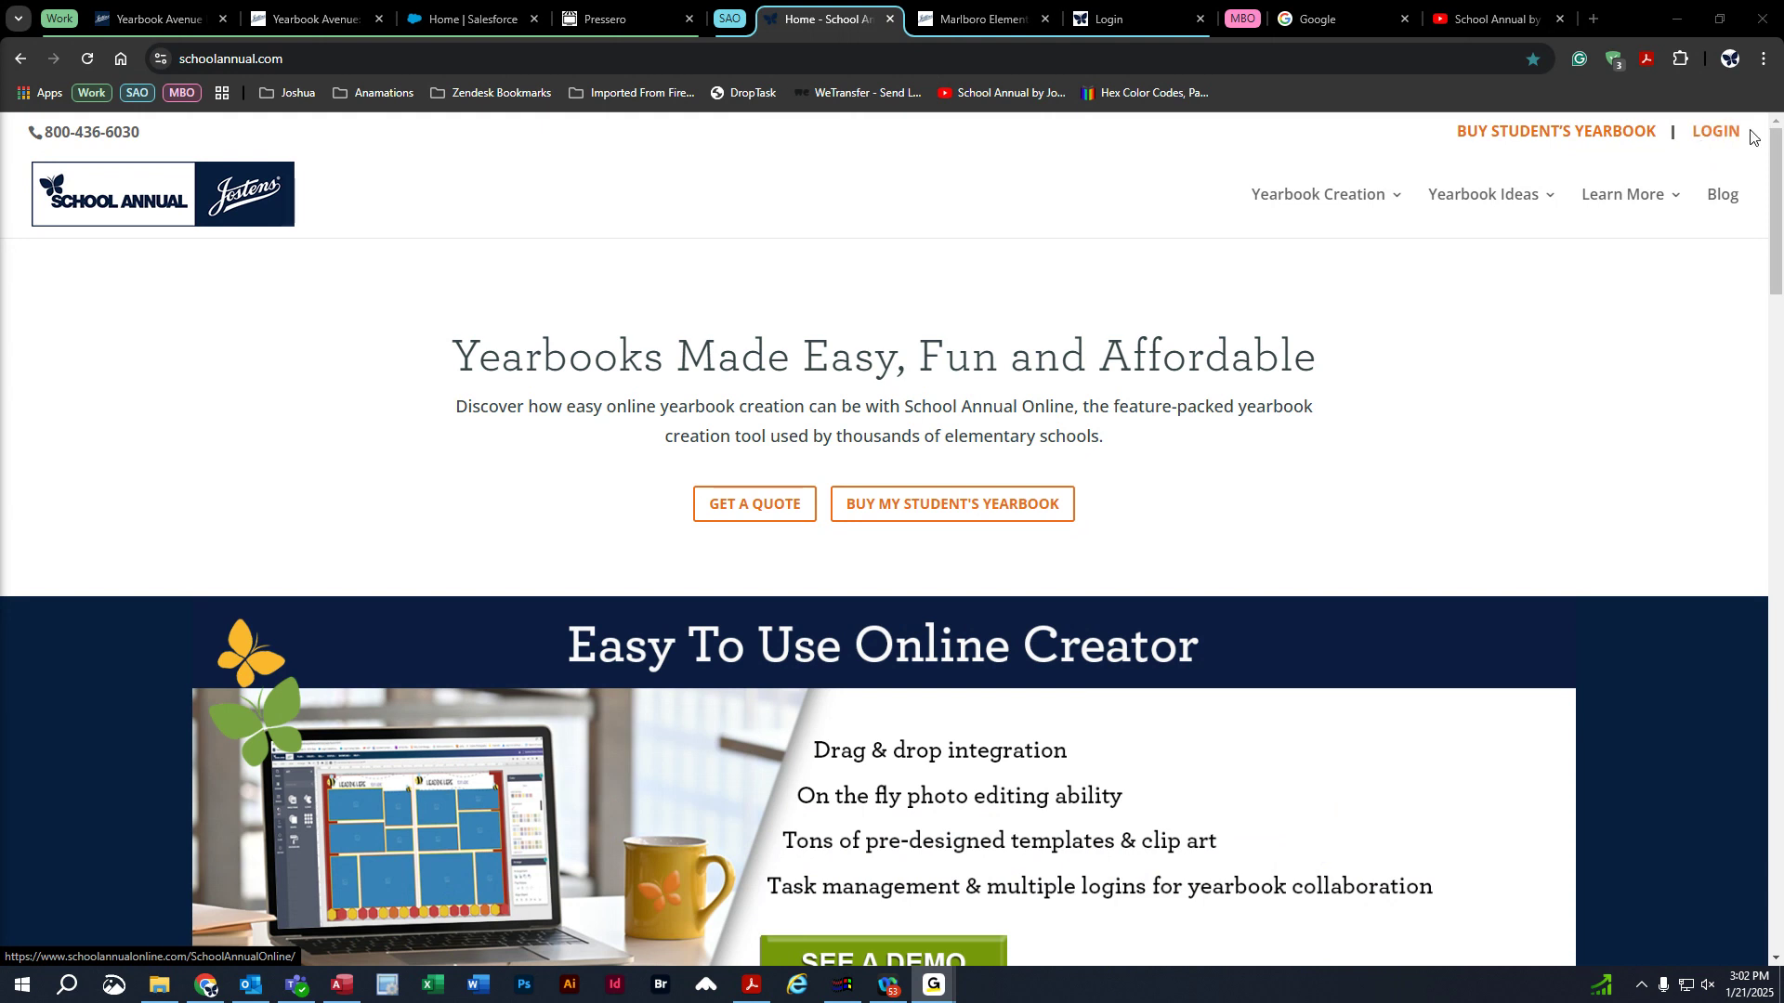
Open the user login page and enter the job number, username and password.
left_click(1714, 138)
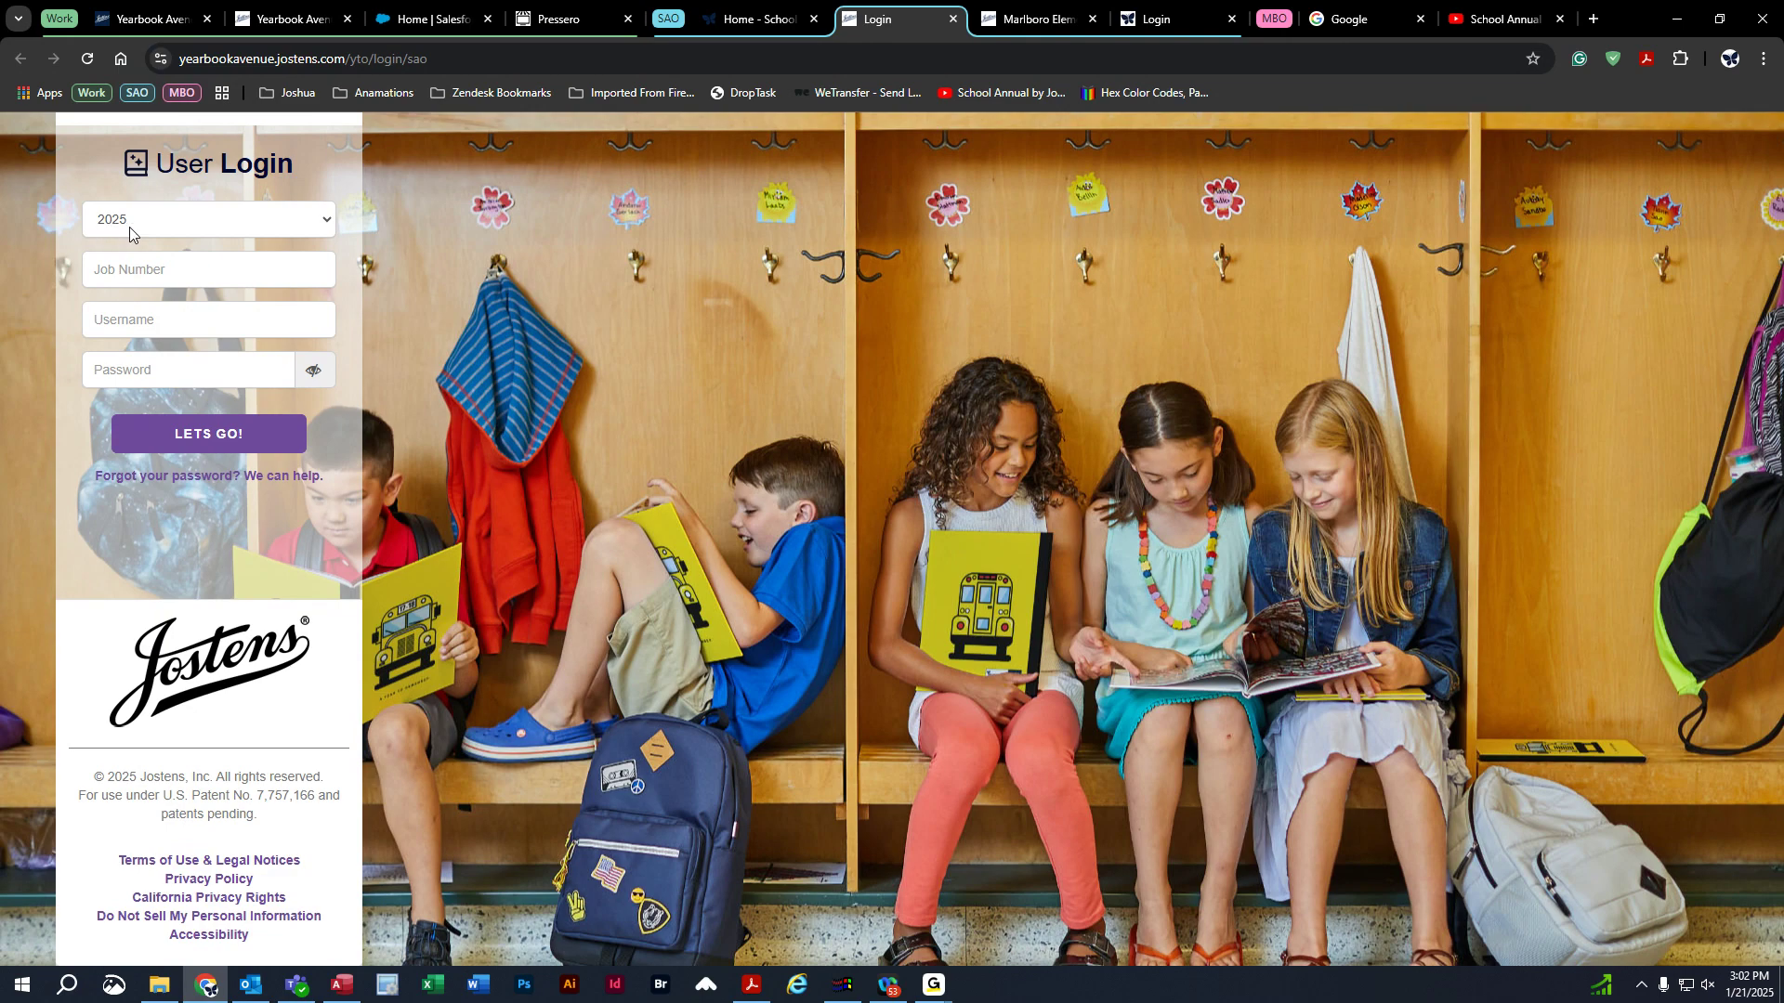
left_click(154, 276)
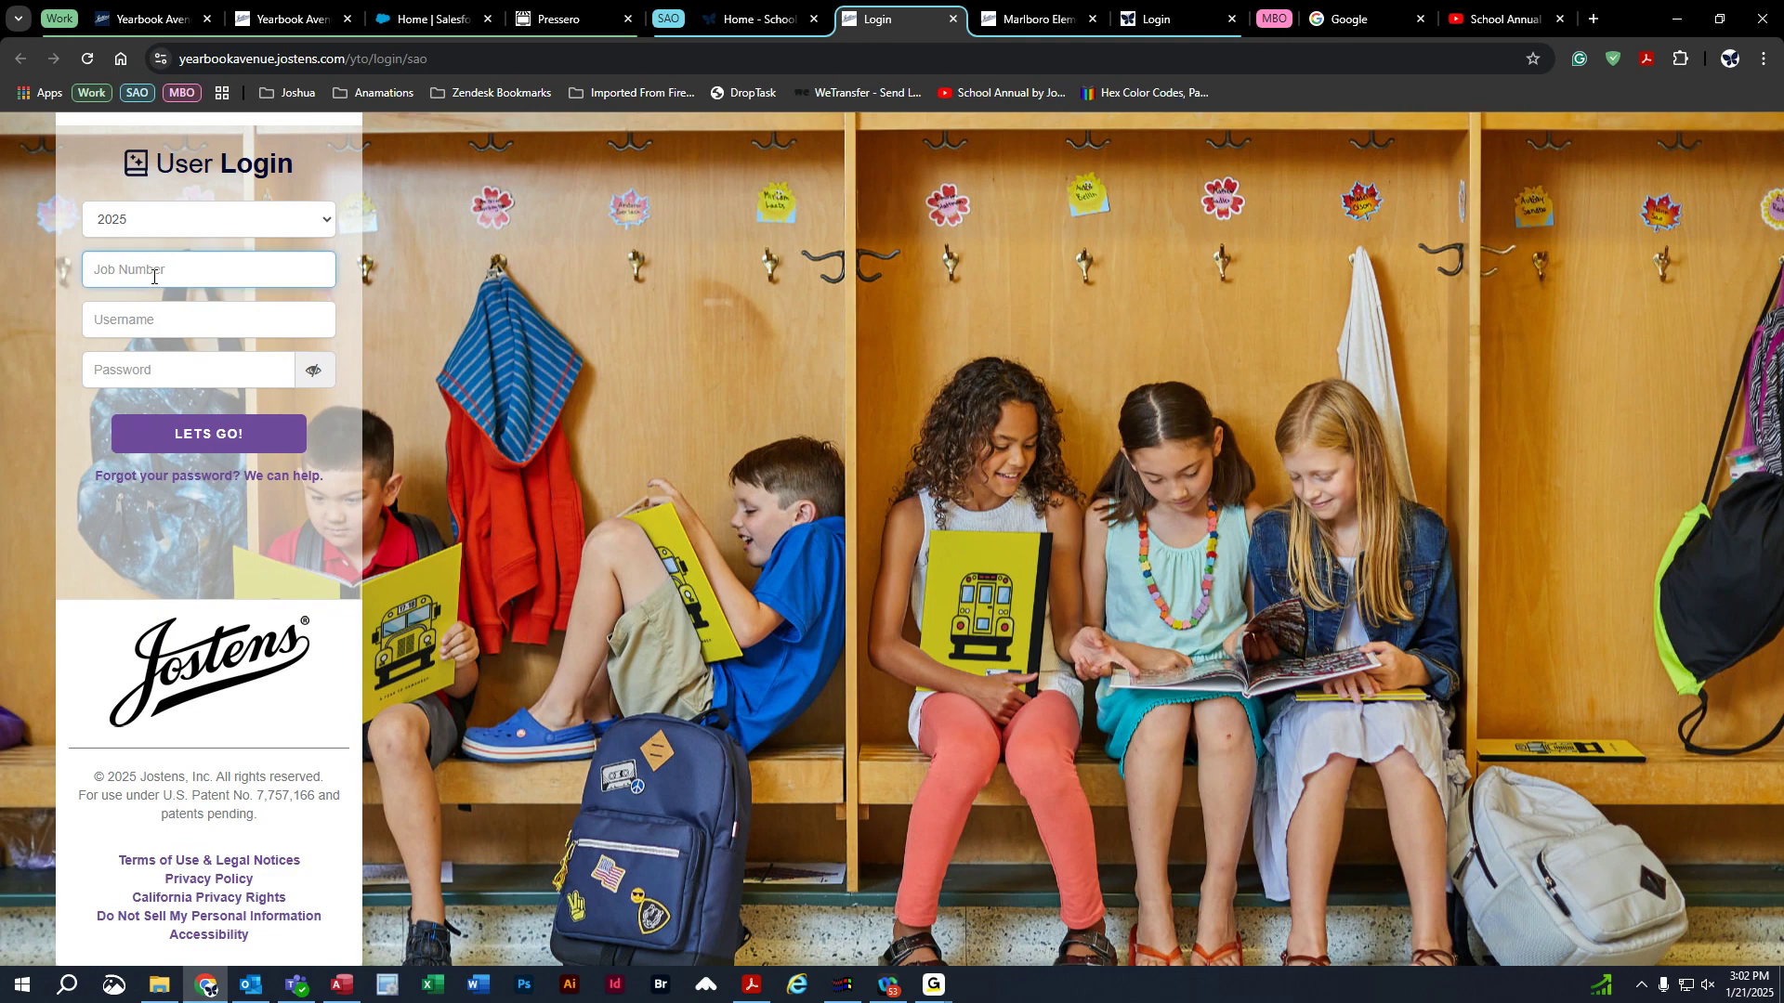
left_click(152, 319)
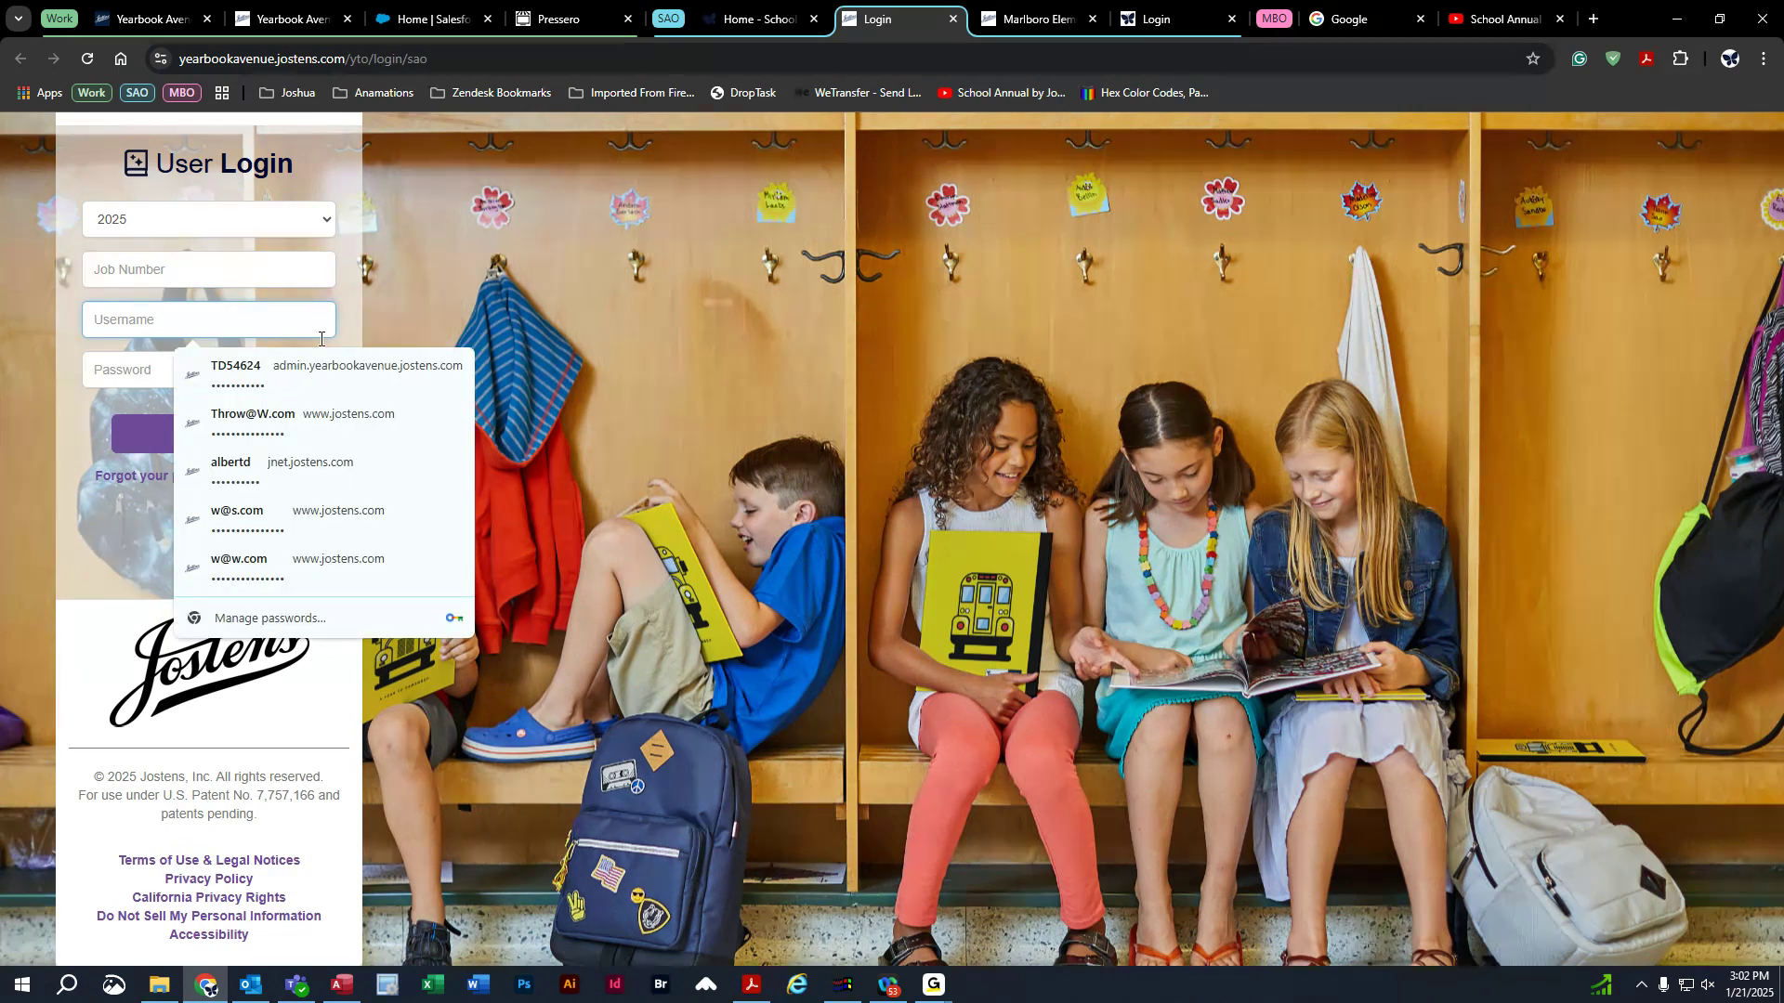
left_click(476, 322)
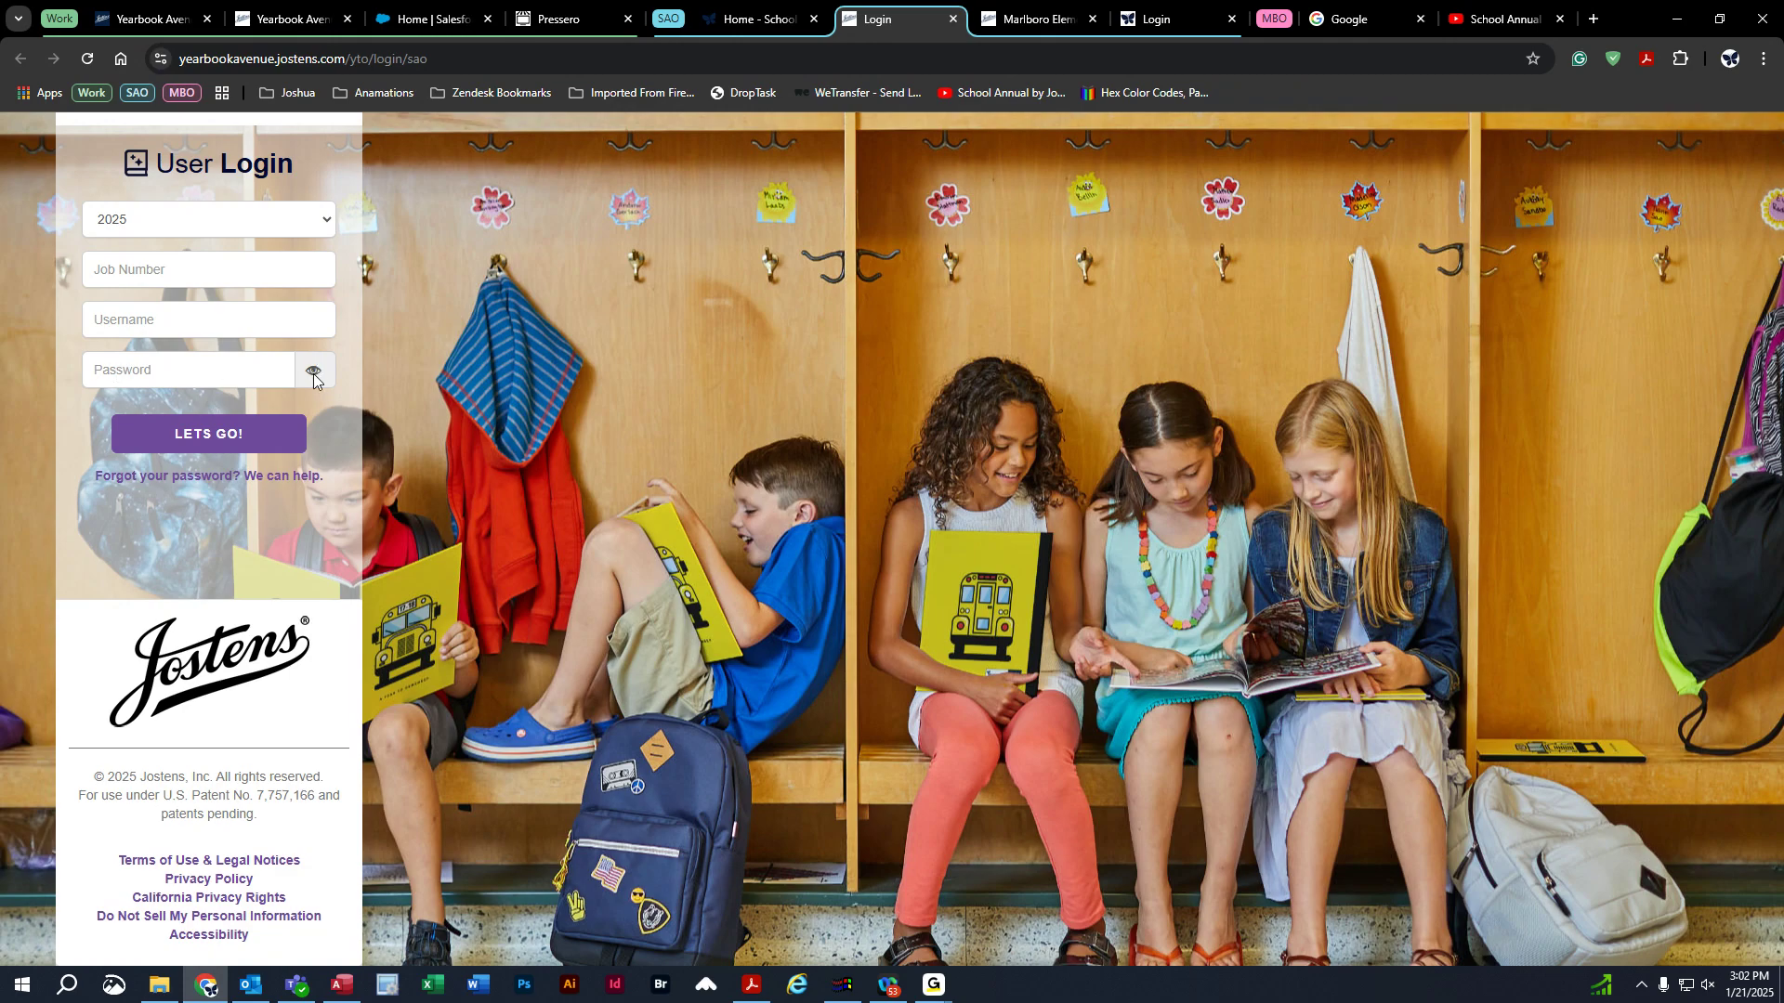
left_click(259, 371)
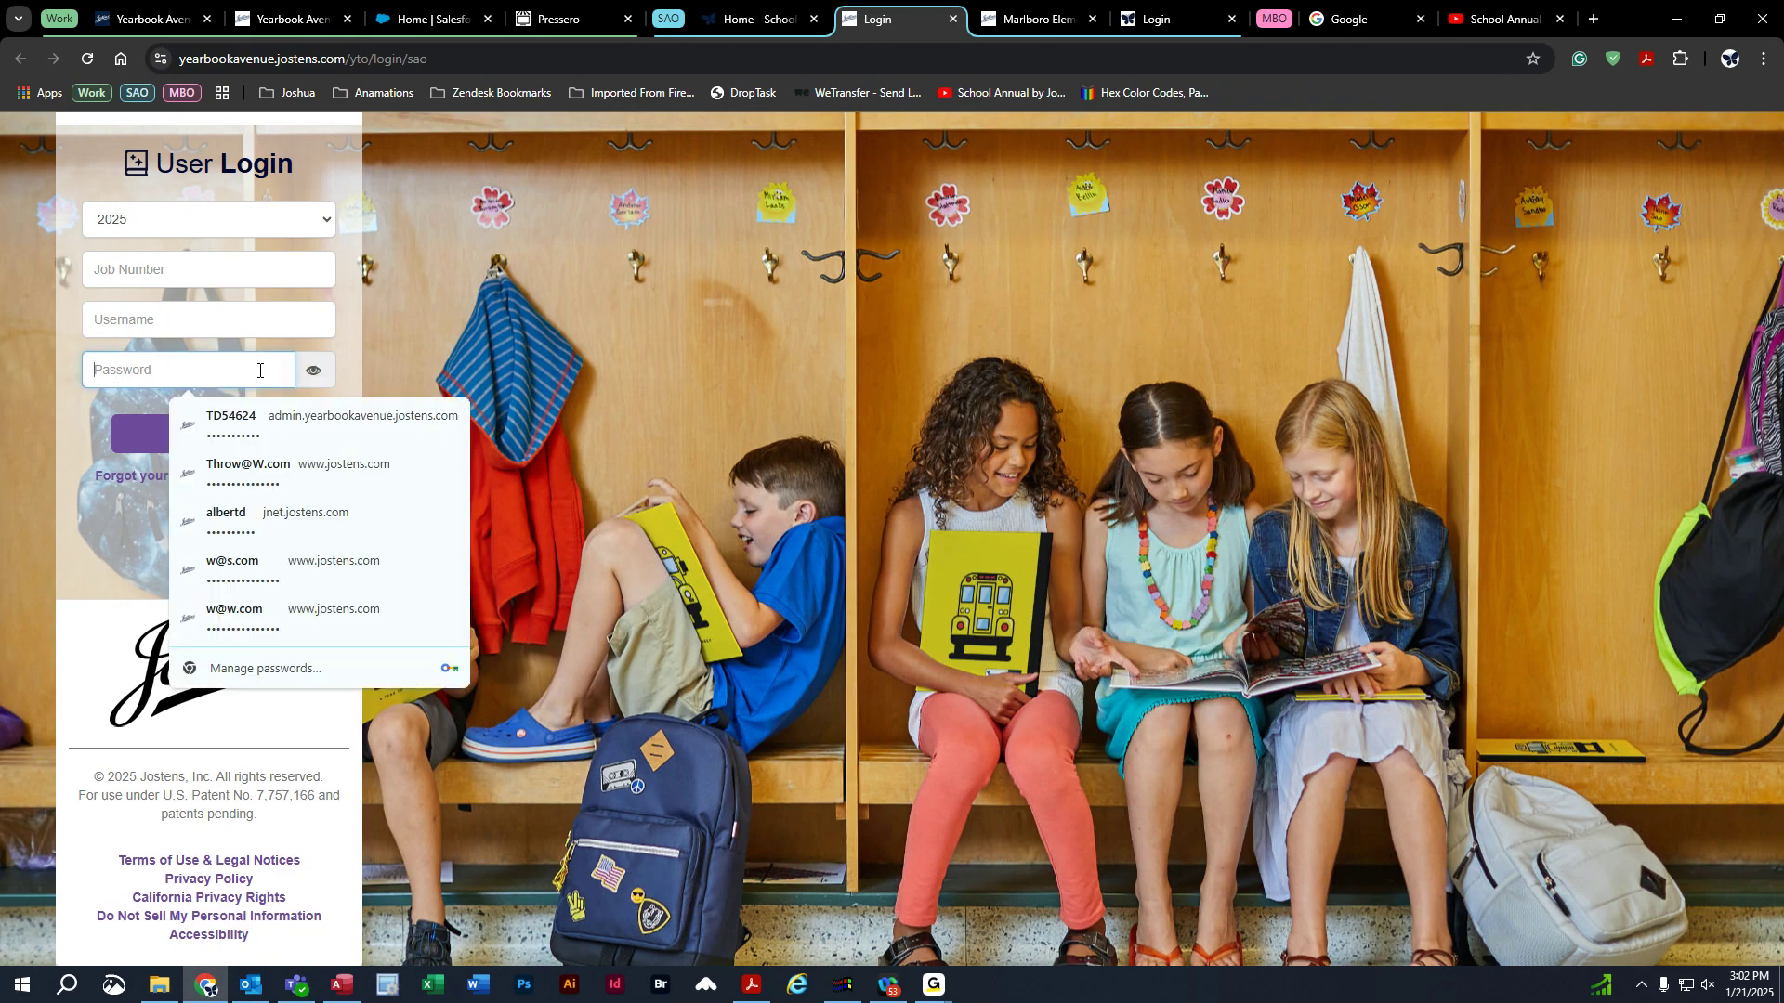
Toggle the password between plain text and dots, then close the login page.
left_click(319, 381)
left_click(318, 381)
left_click(319, 381)
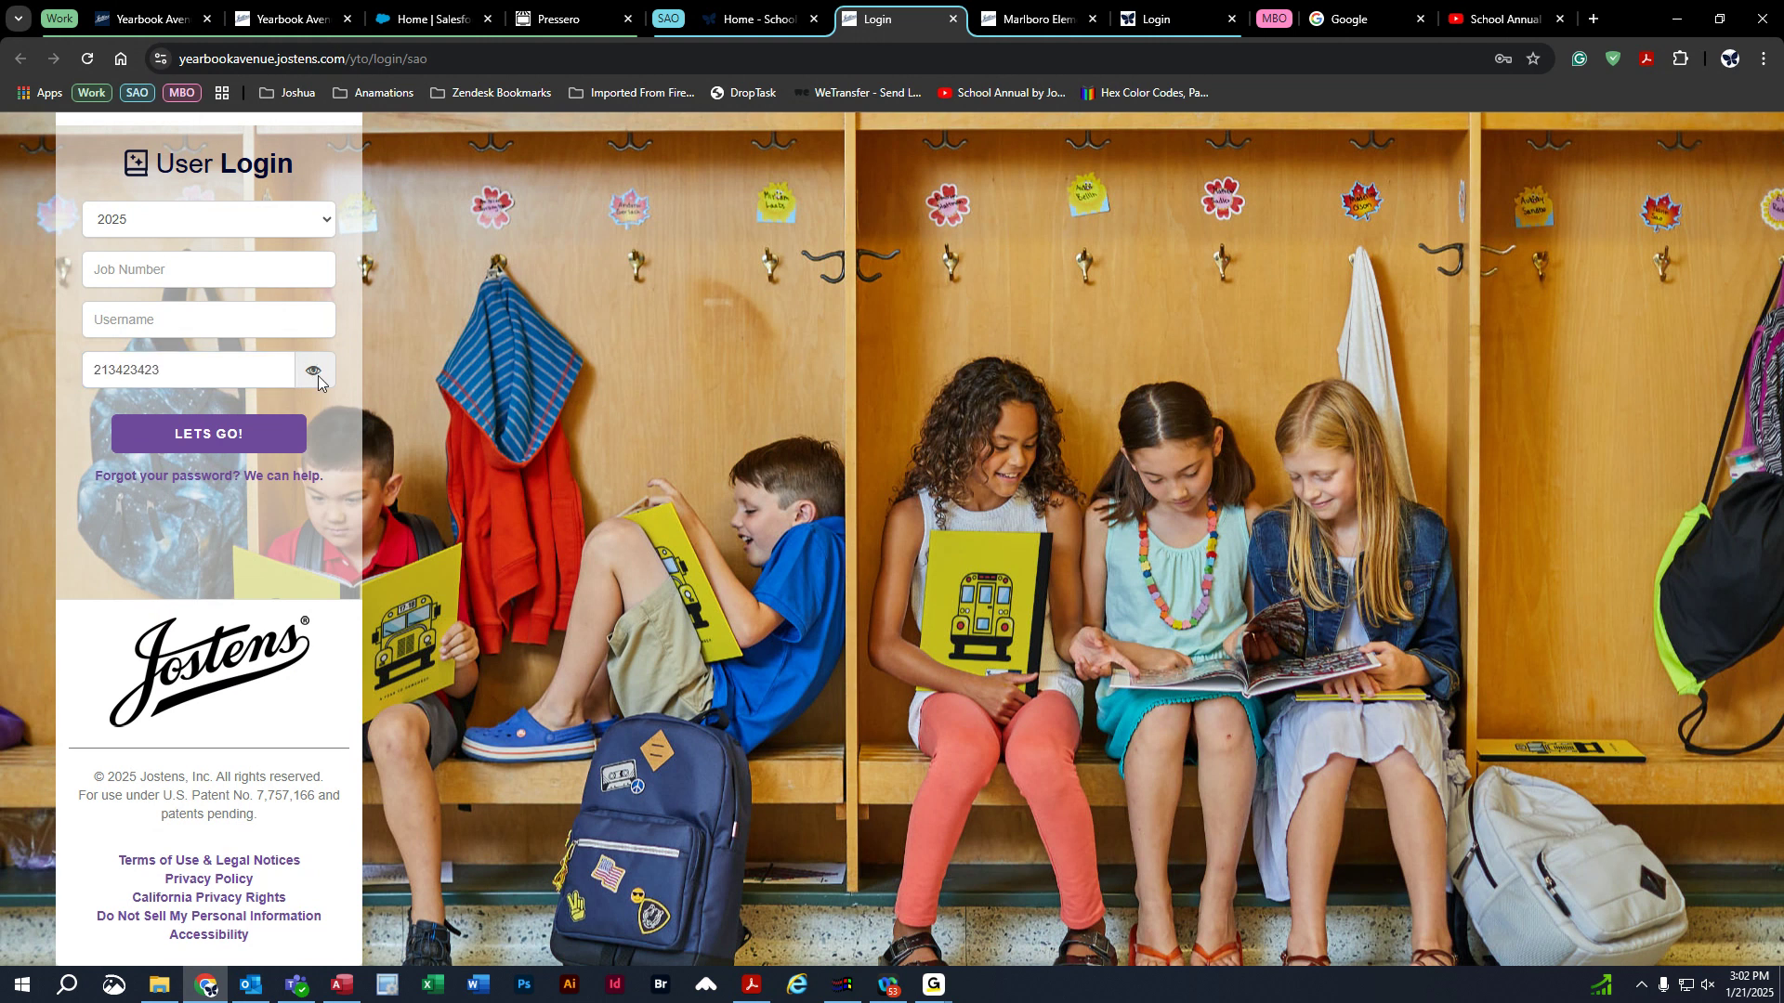
key("ctrl+w")
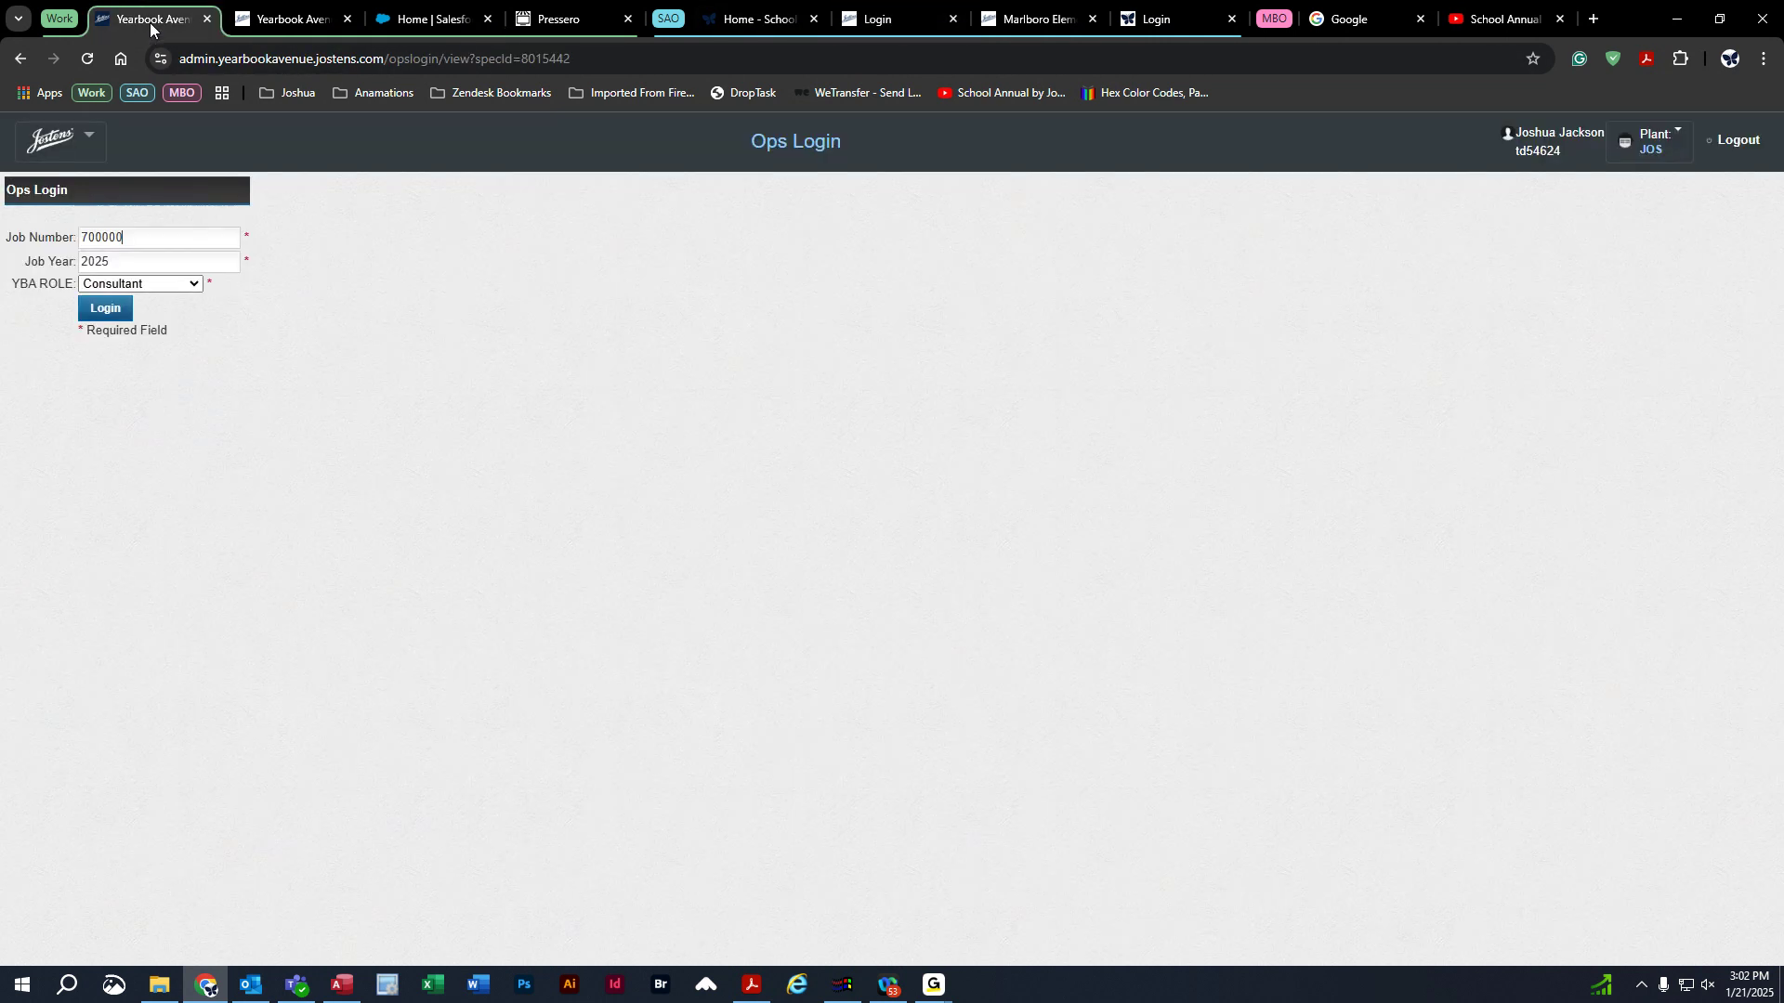
Collapse the SAO tab group and switch to the Sunrise Demo yearbook home page.
left_click(671, 19)
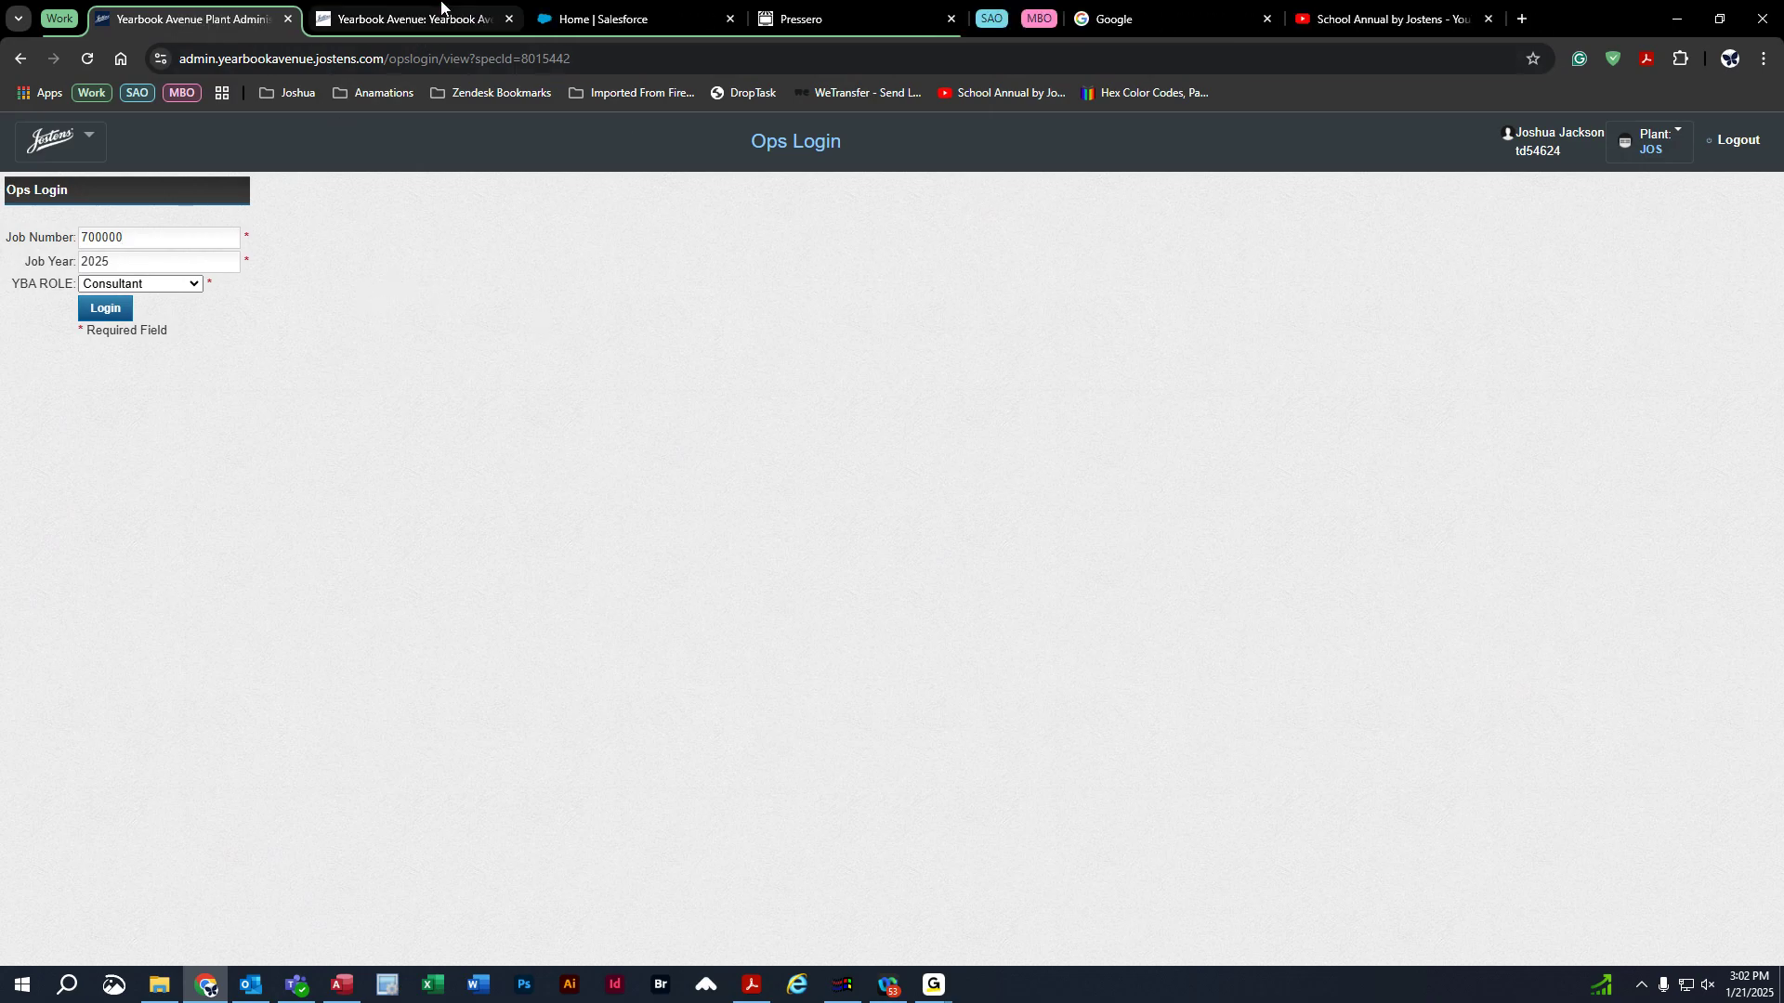
left_click(408, 19)
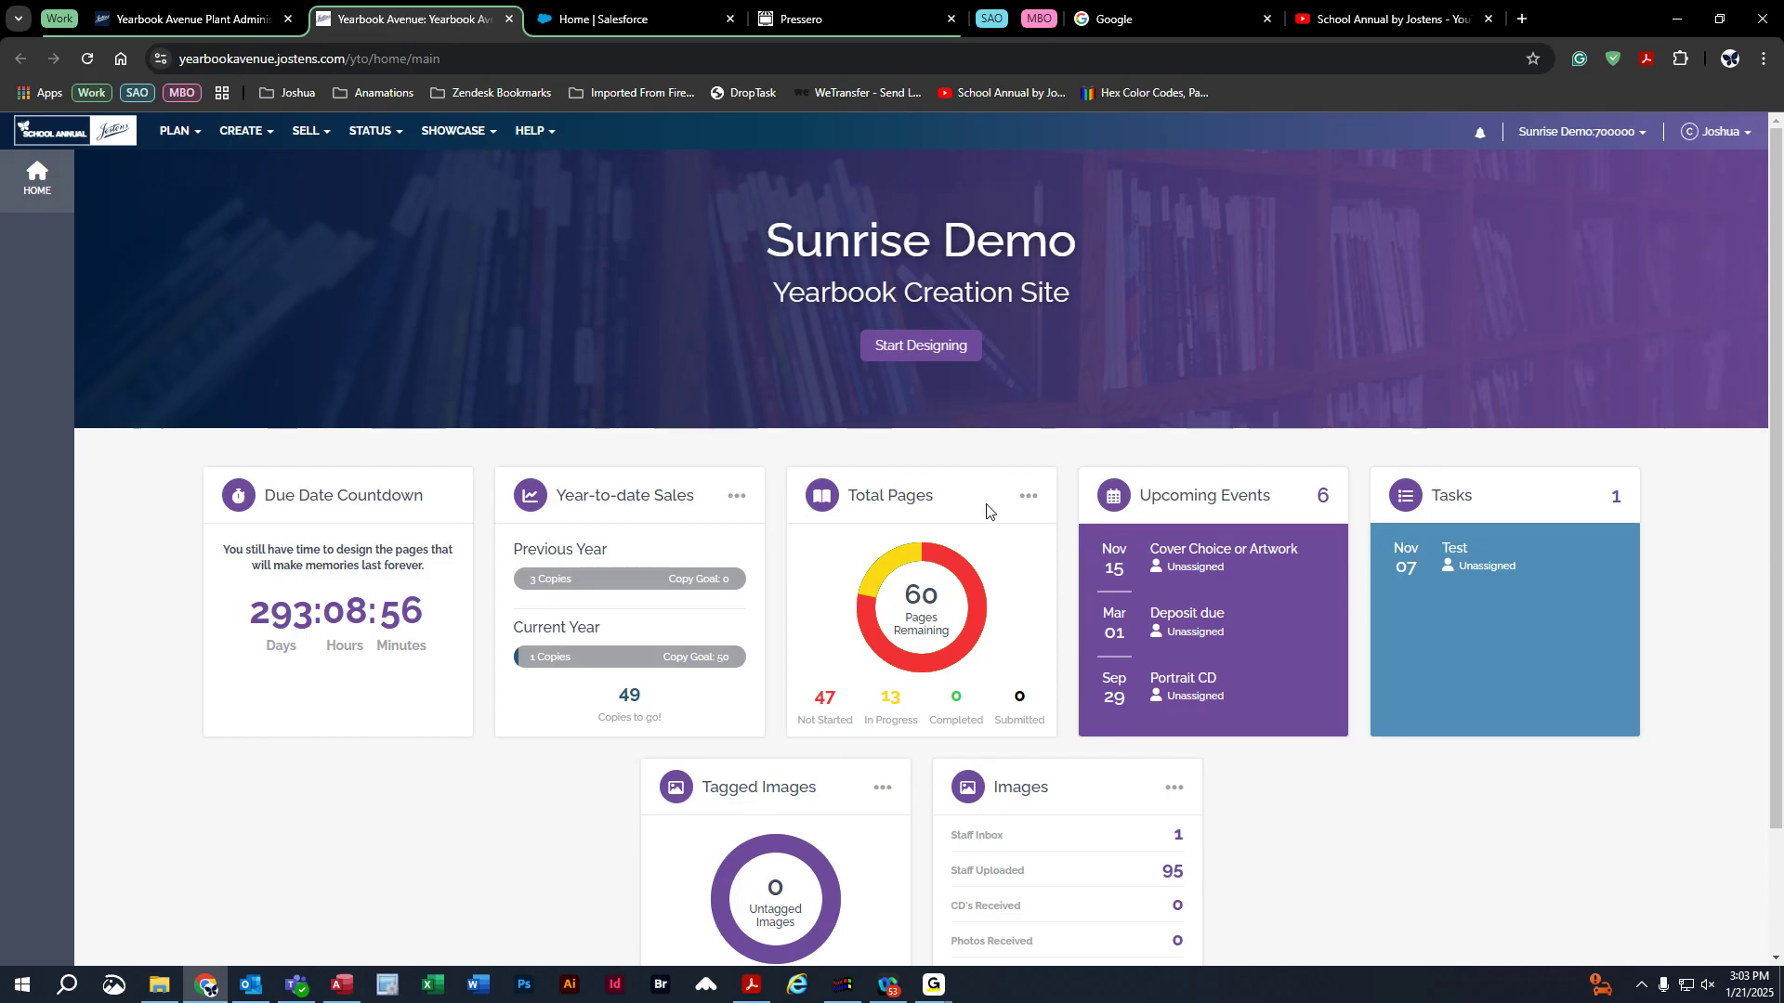
left_click_drag(904, 593, 948, 600)
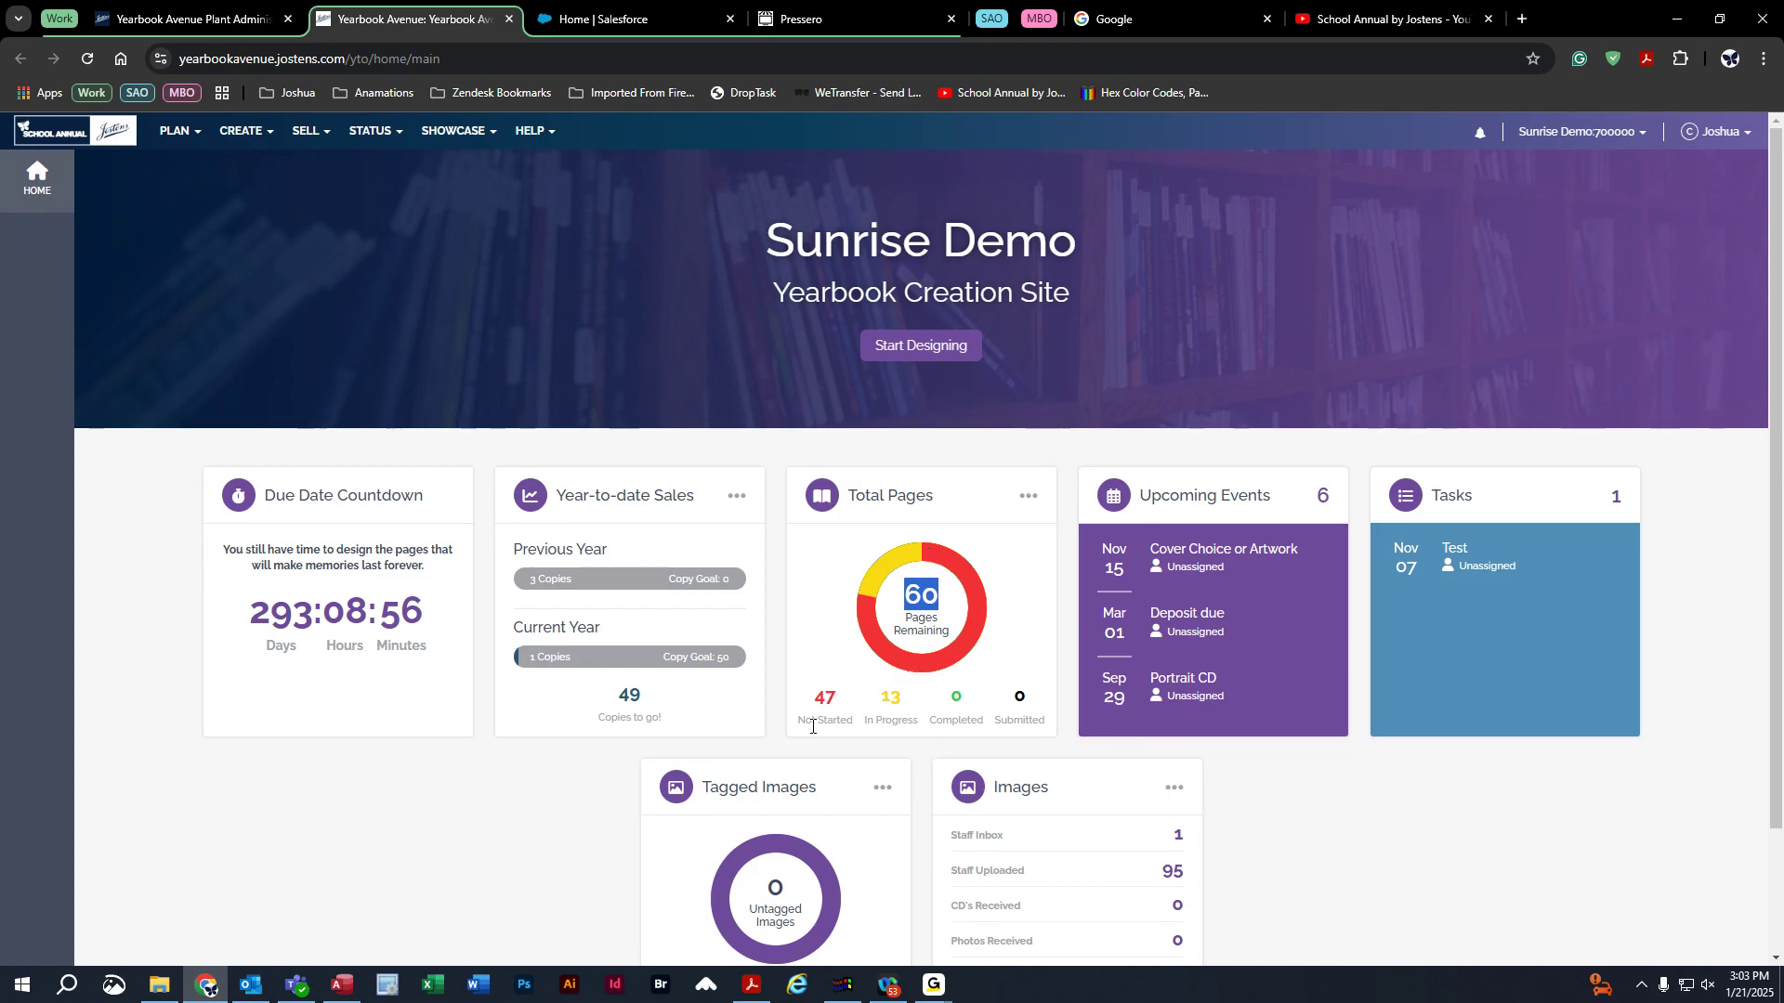
left_click_drag(811, 698, 845, 707)
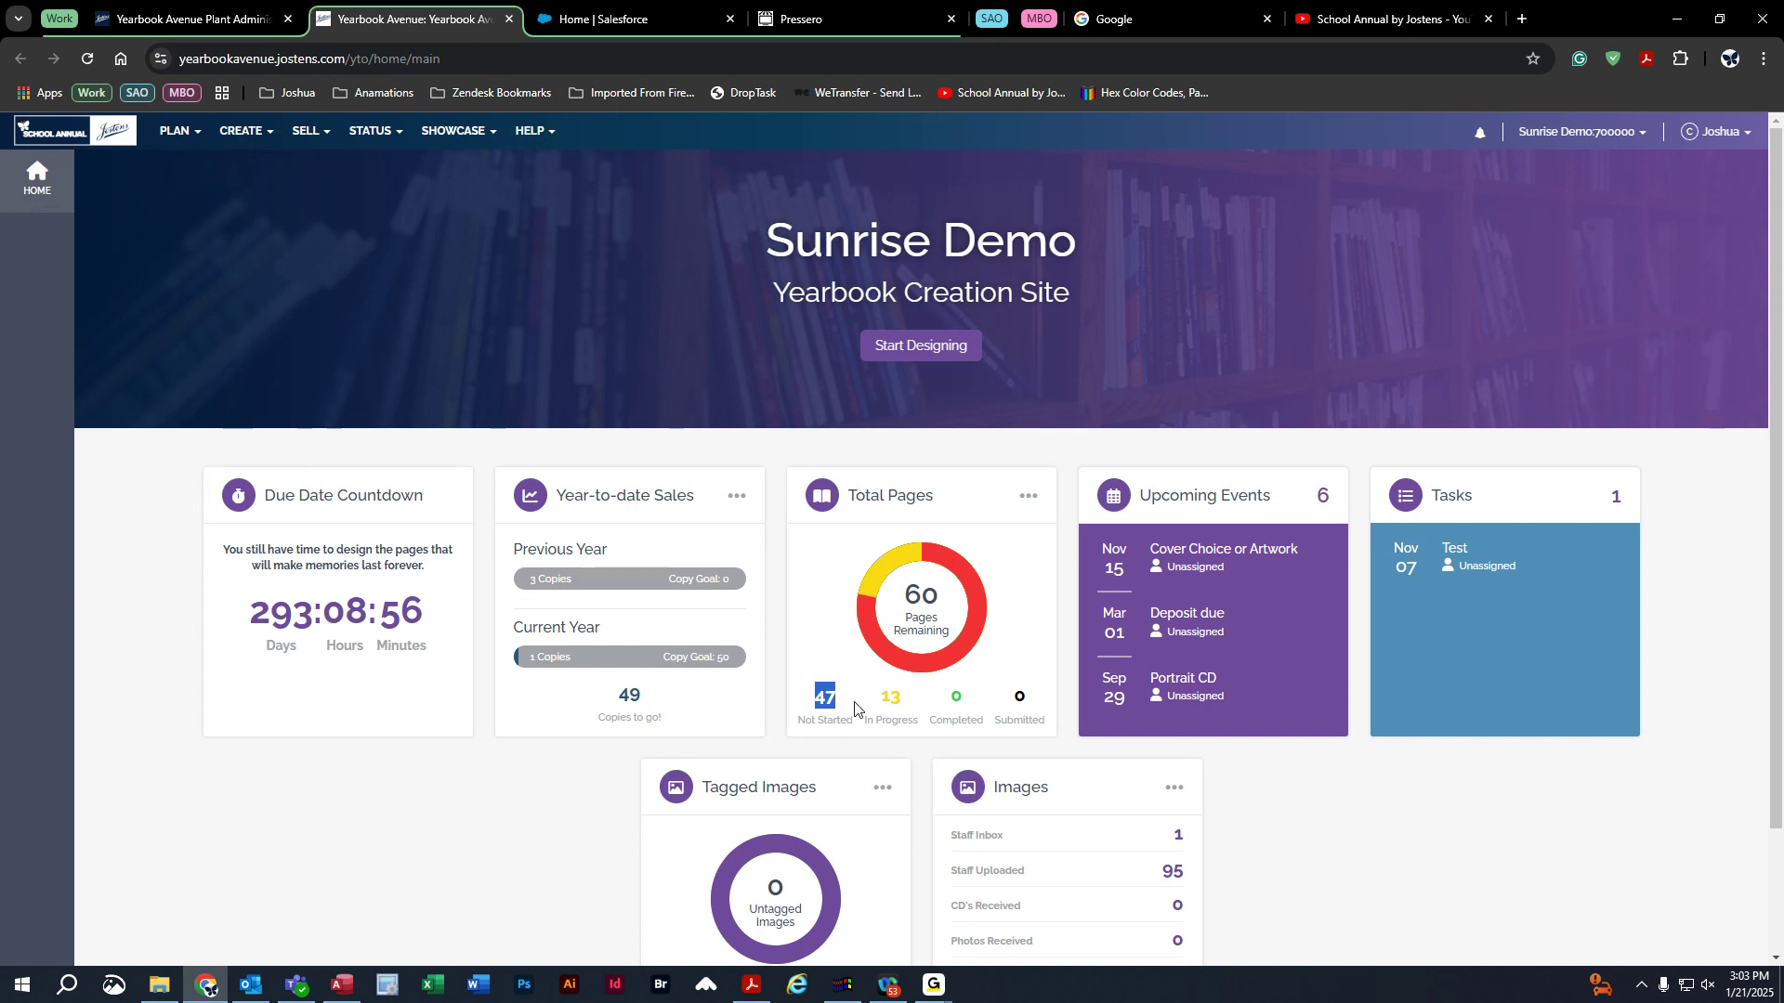
left_click_drag(879, 699, 908, 703)
left_click(883, 584)
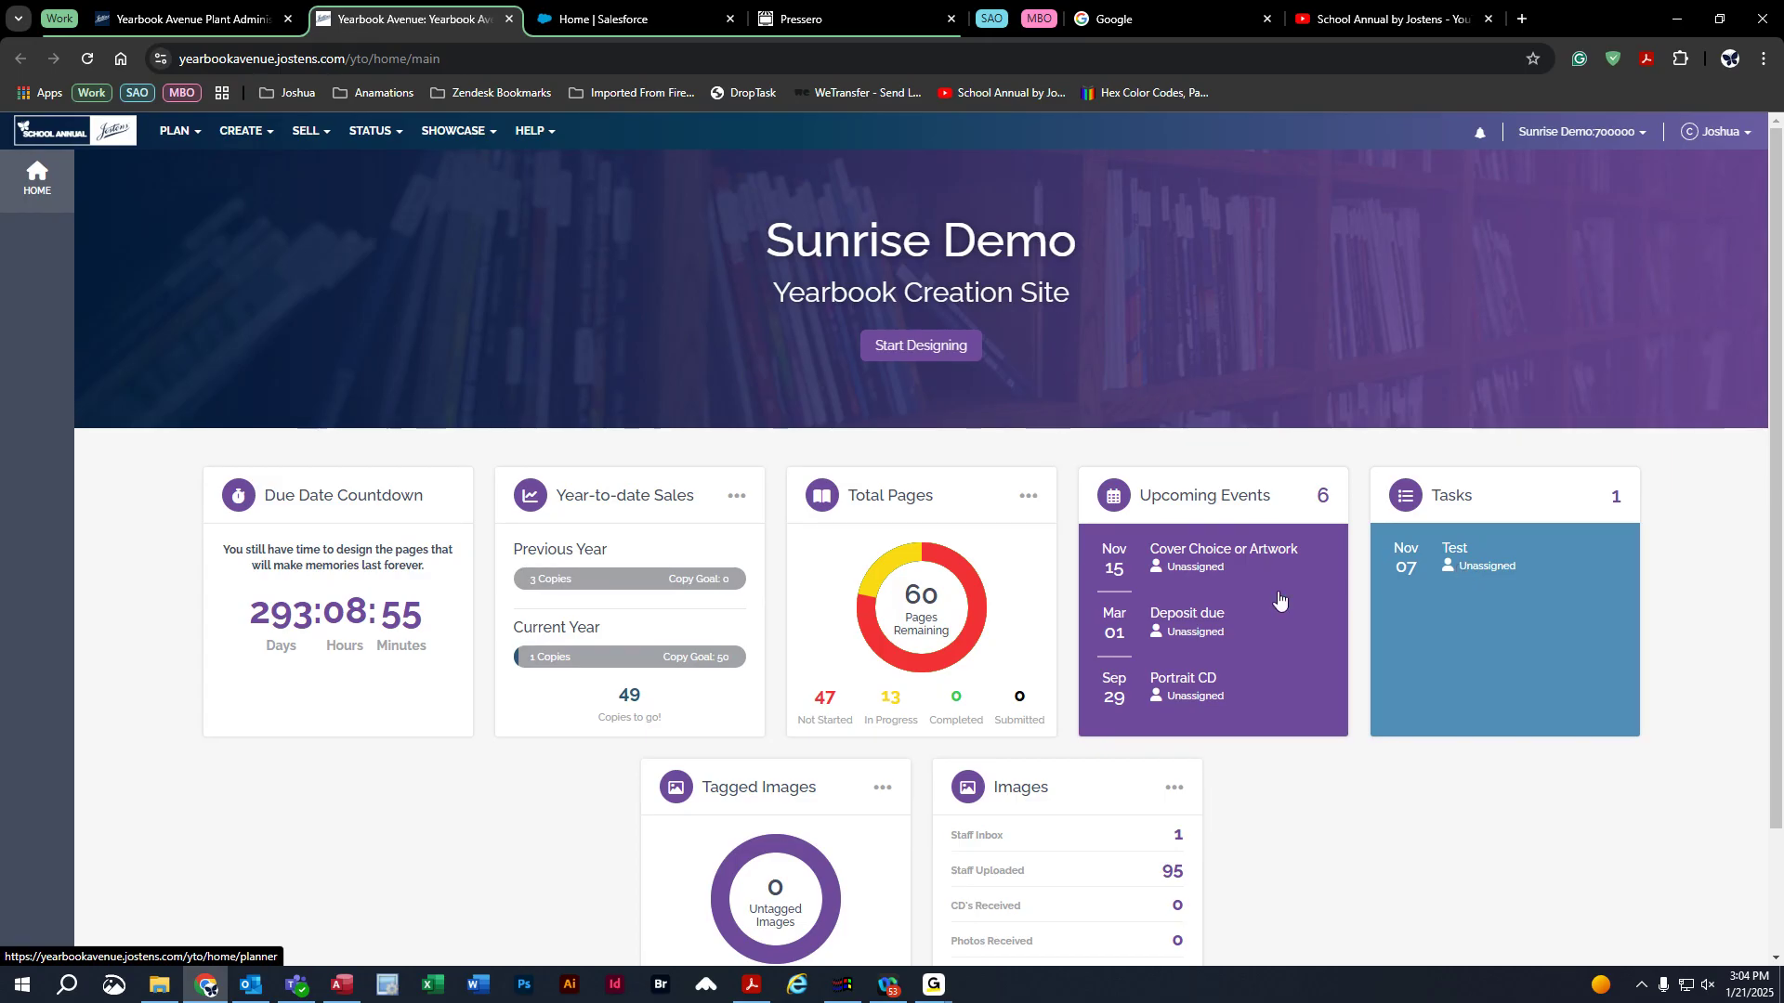
Scroll the Sunrise Demo dashboard down and back, then open the PLAN menu.
scroll(1287, 628, "down", 2)
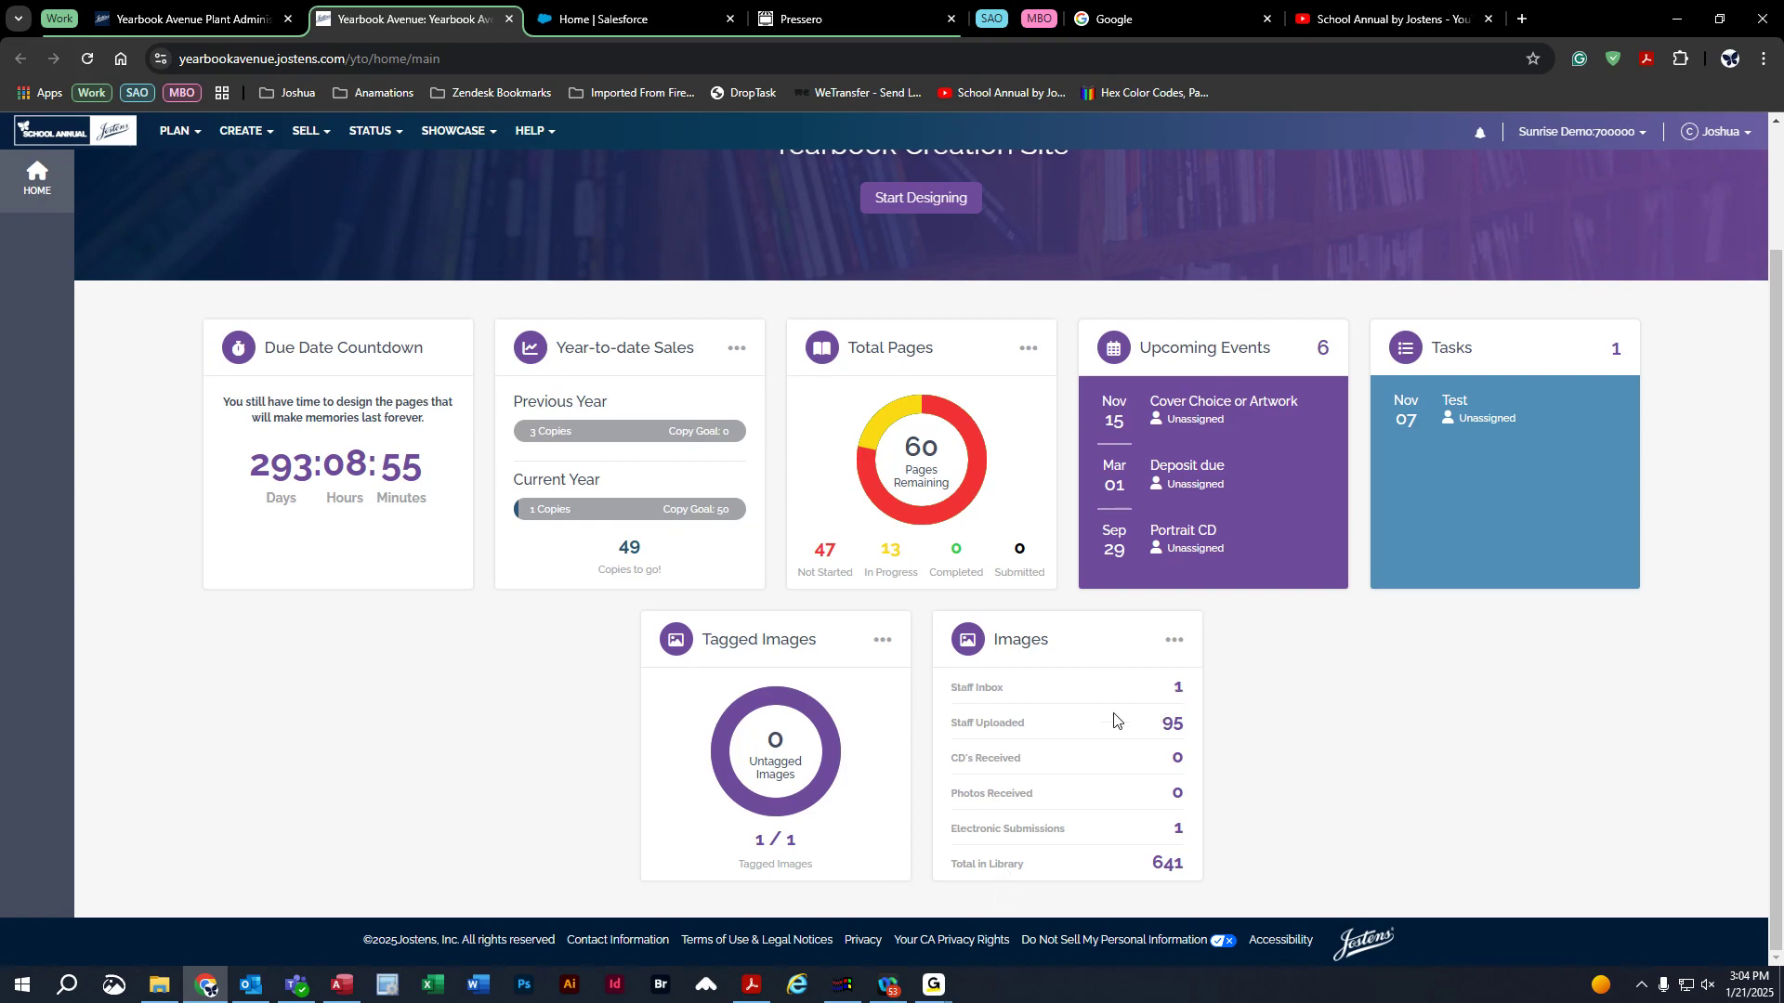
scroll(349, 764, "up", 2)
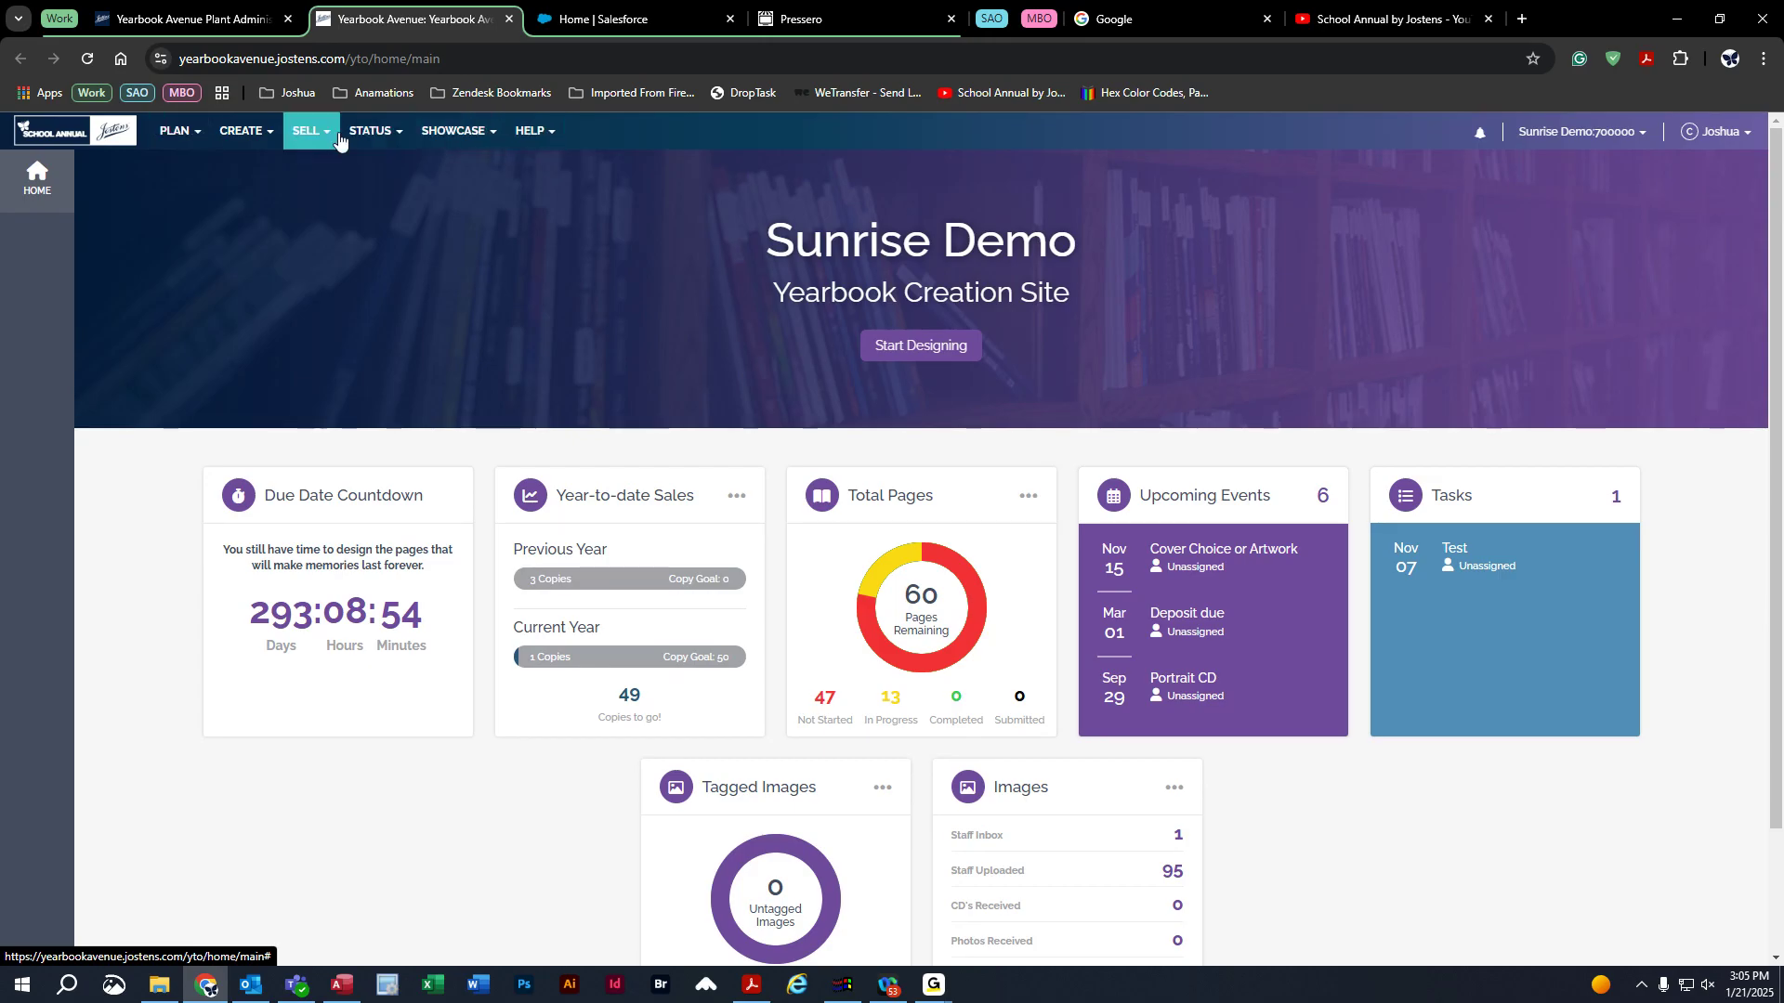
left_click(169, 137)
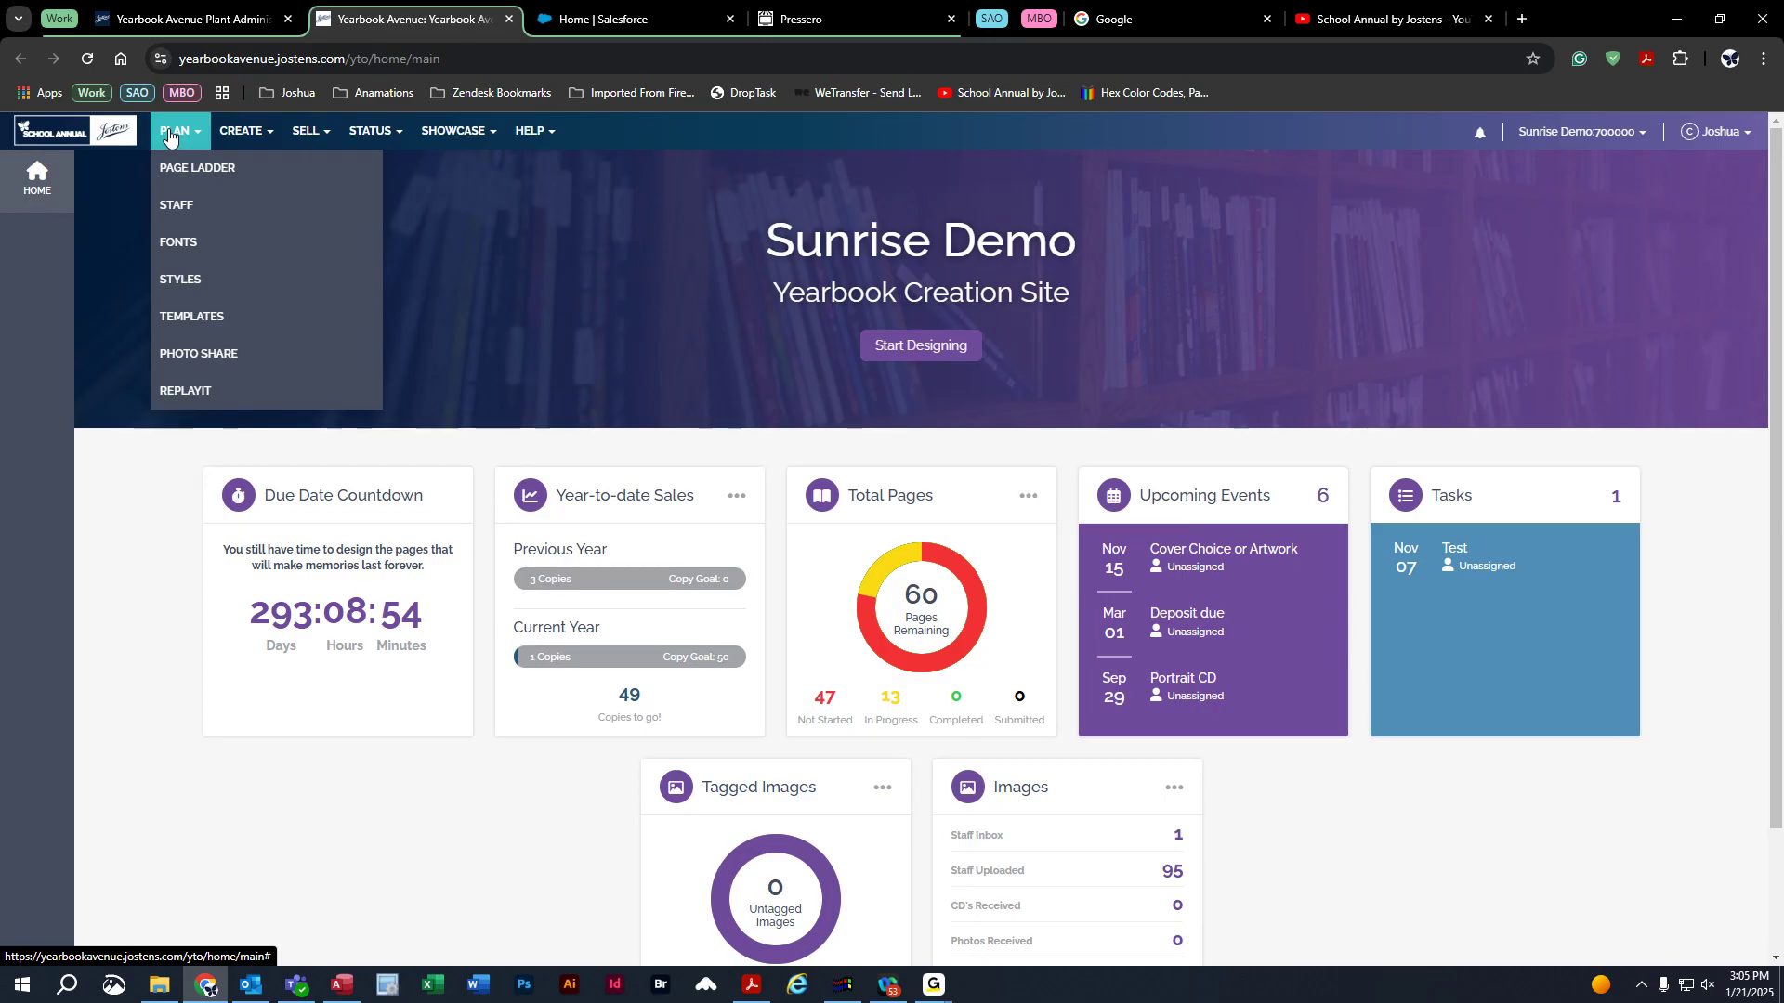
Go to the Staff page via PLAN > STAFF, retrying after the first attempt misses.
left_click(206, 206)
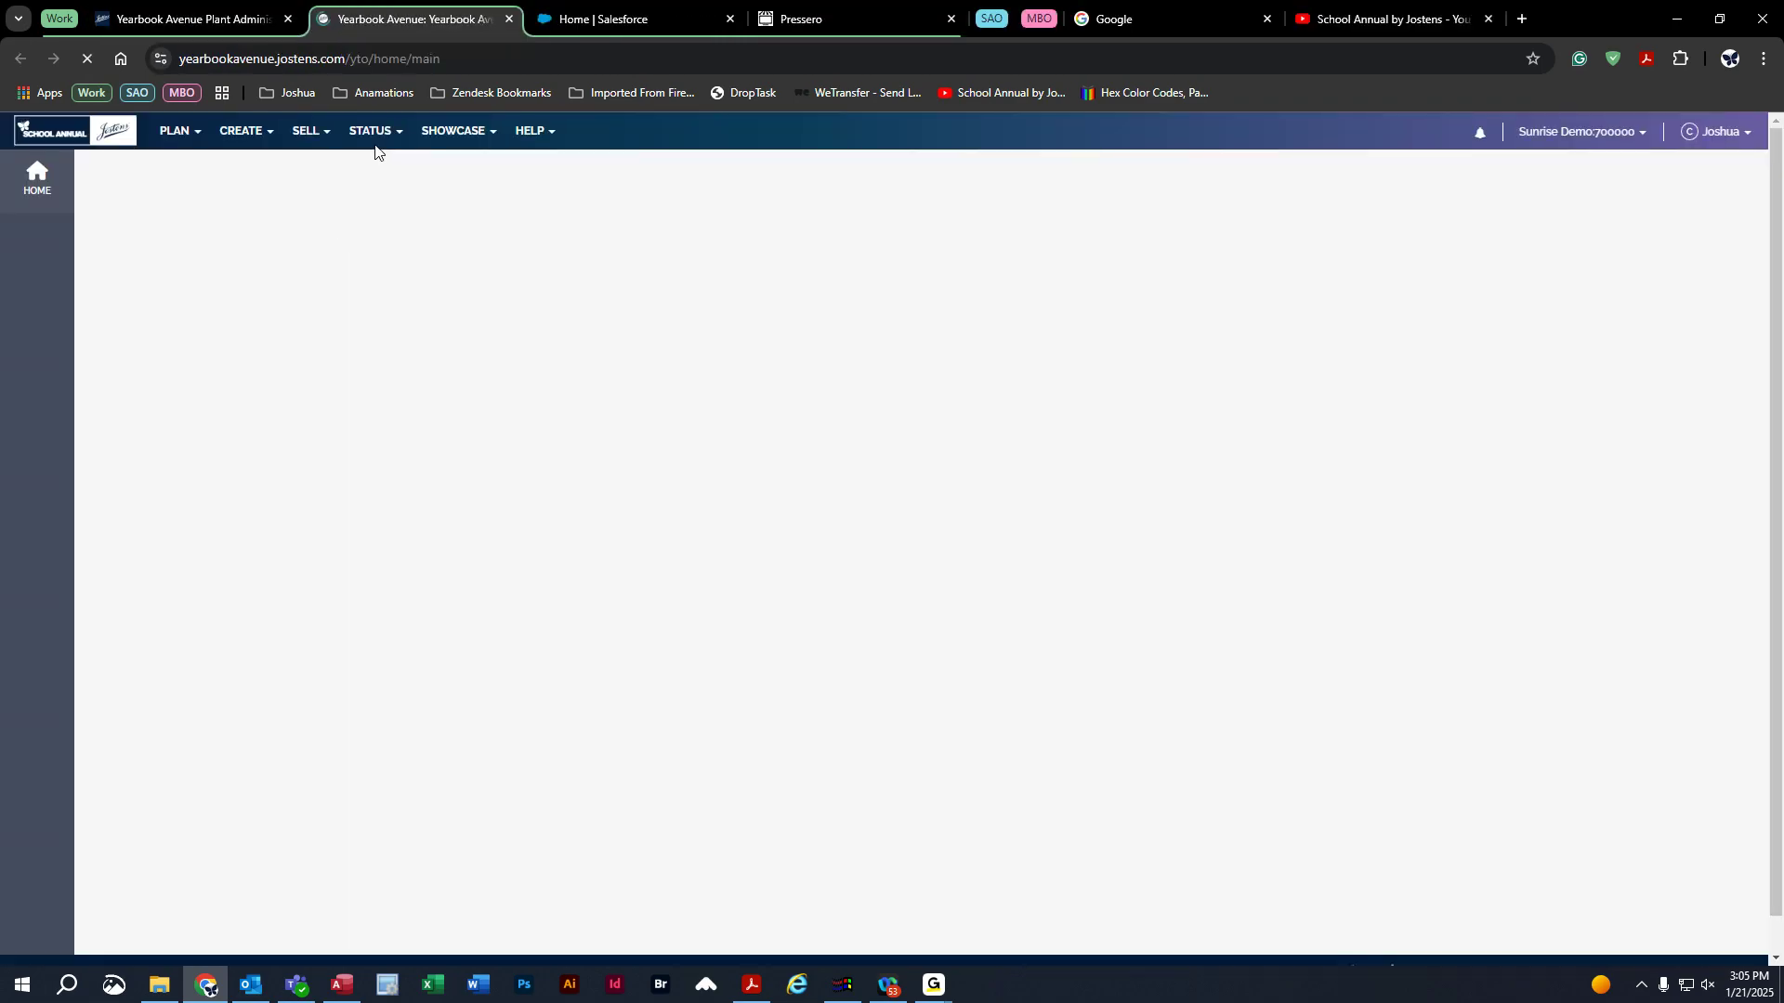
left_click(179, 131)
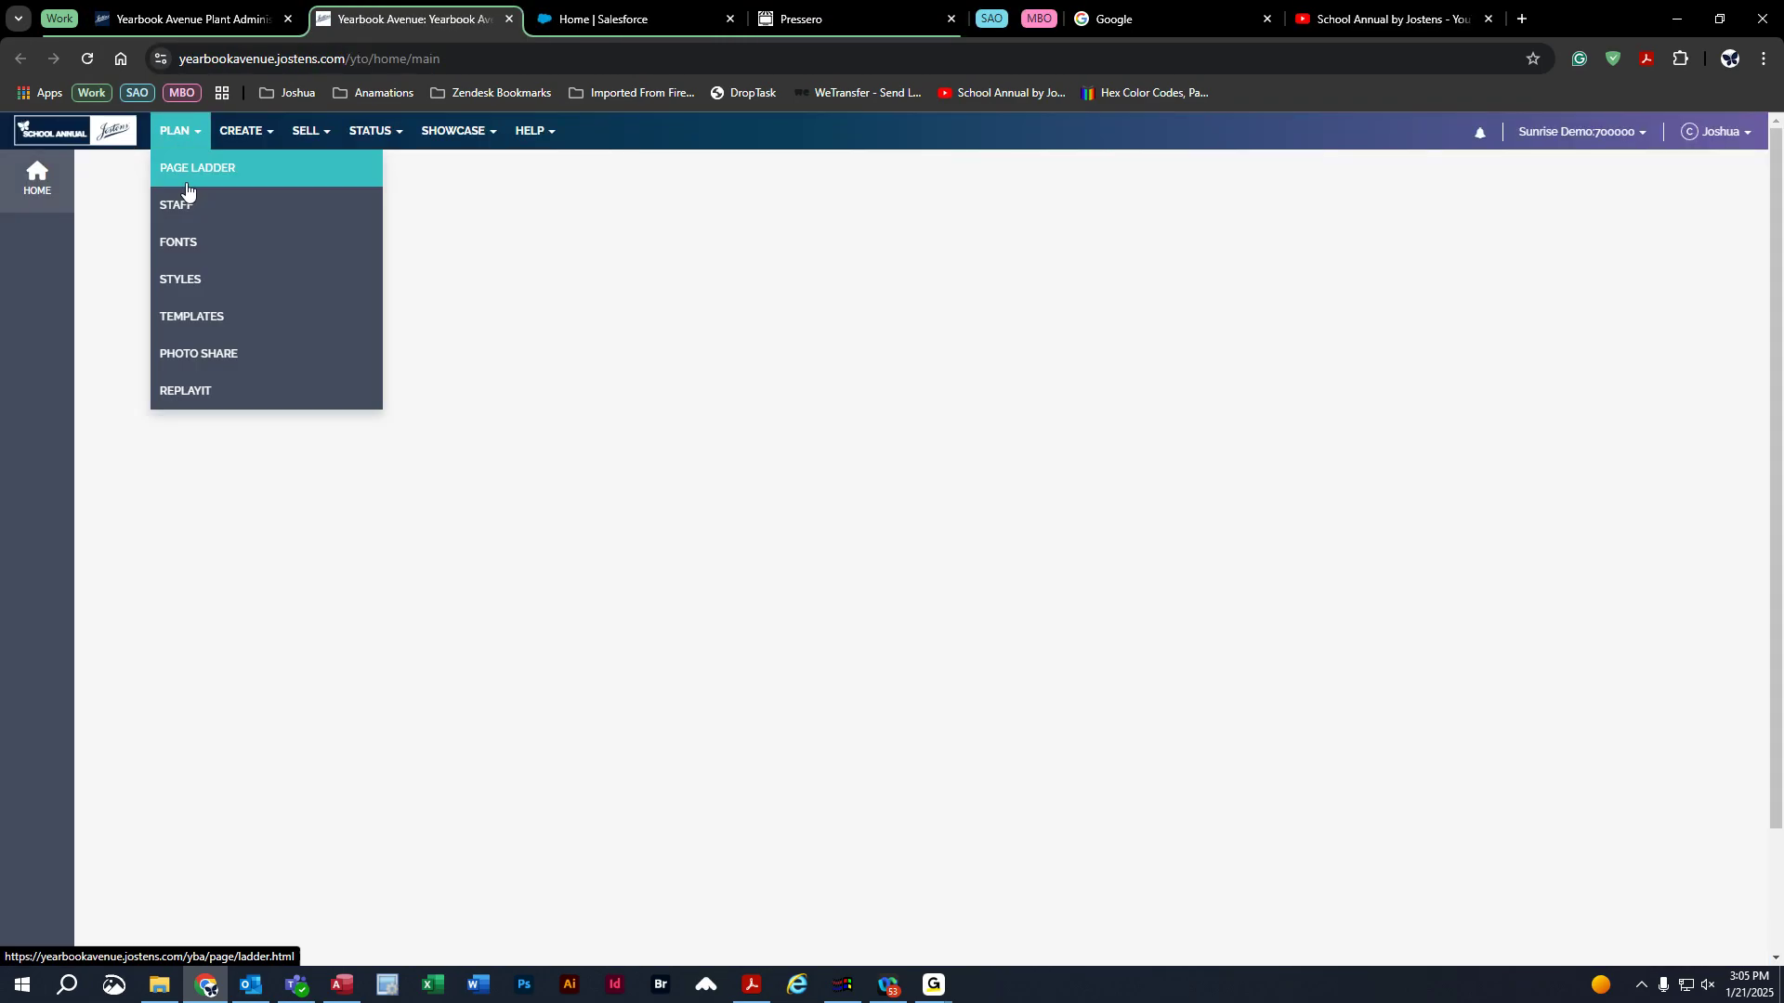
left_click(187, 206)
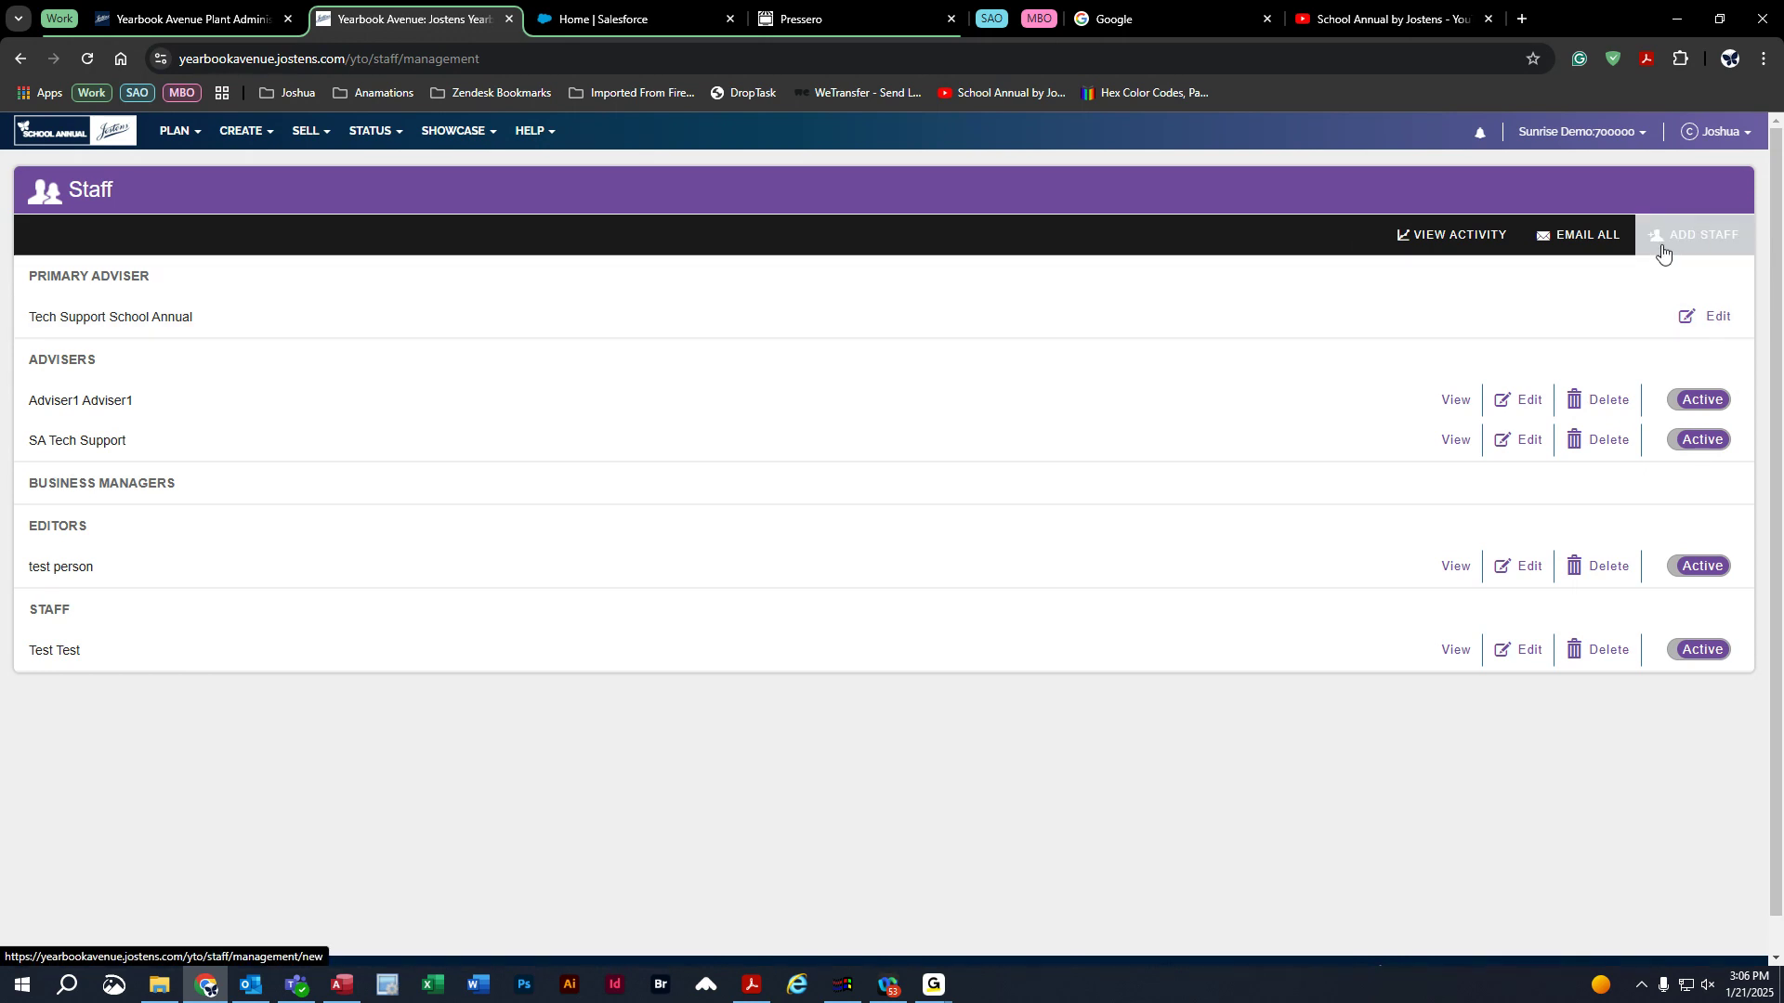
left_click(1698, 240)
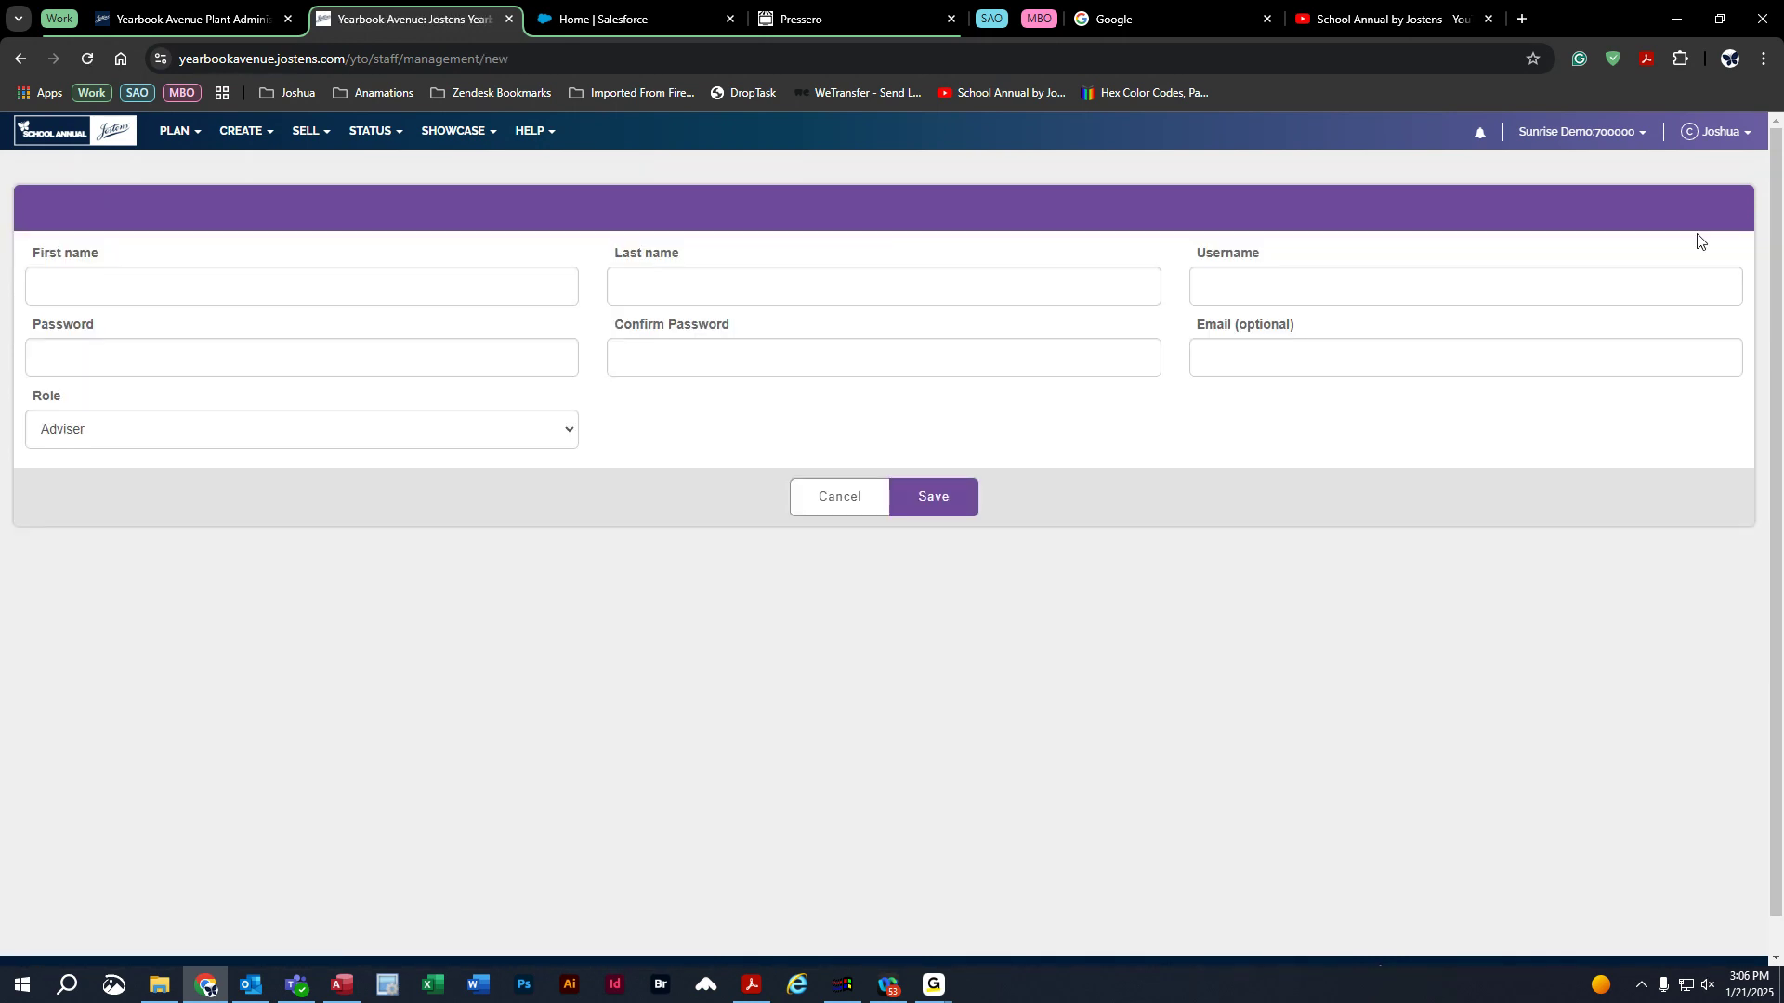
left_click(68, 288)
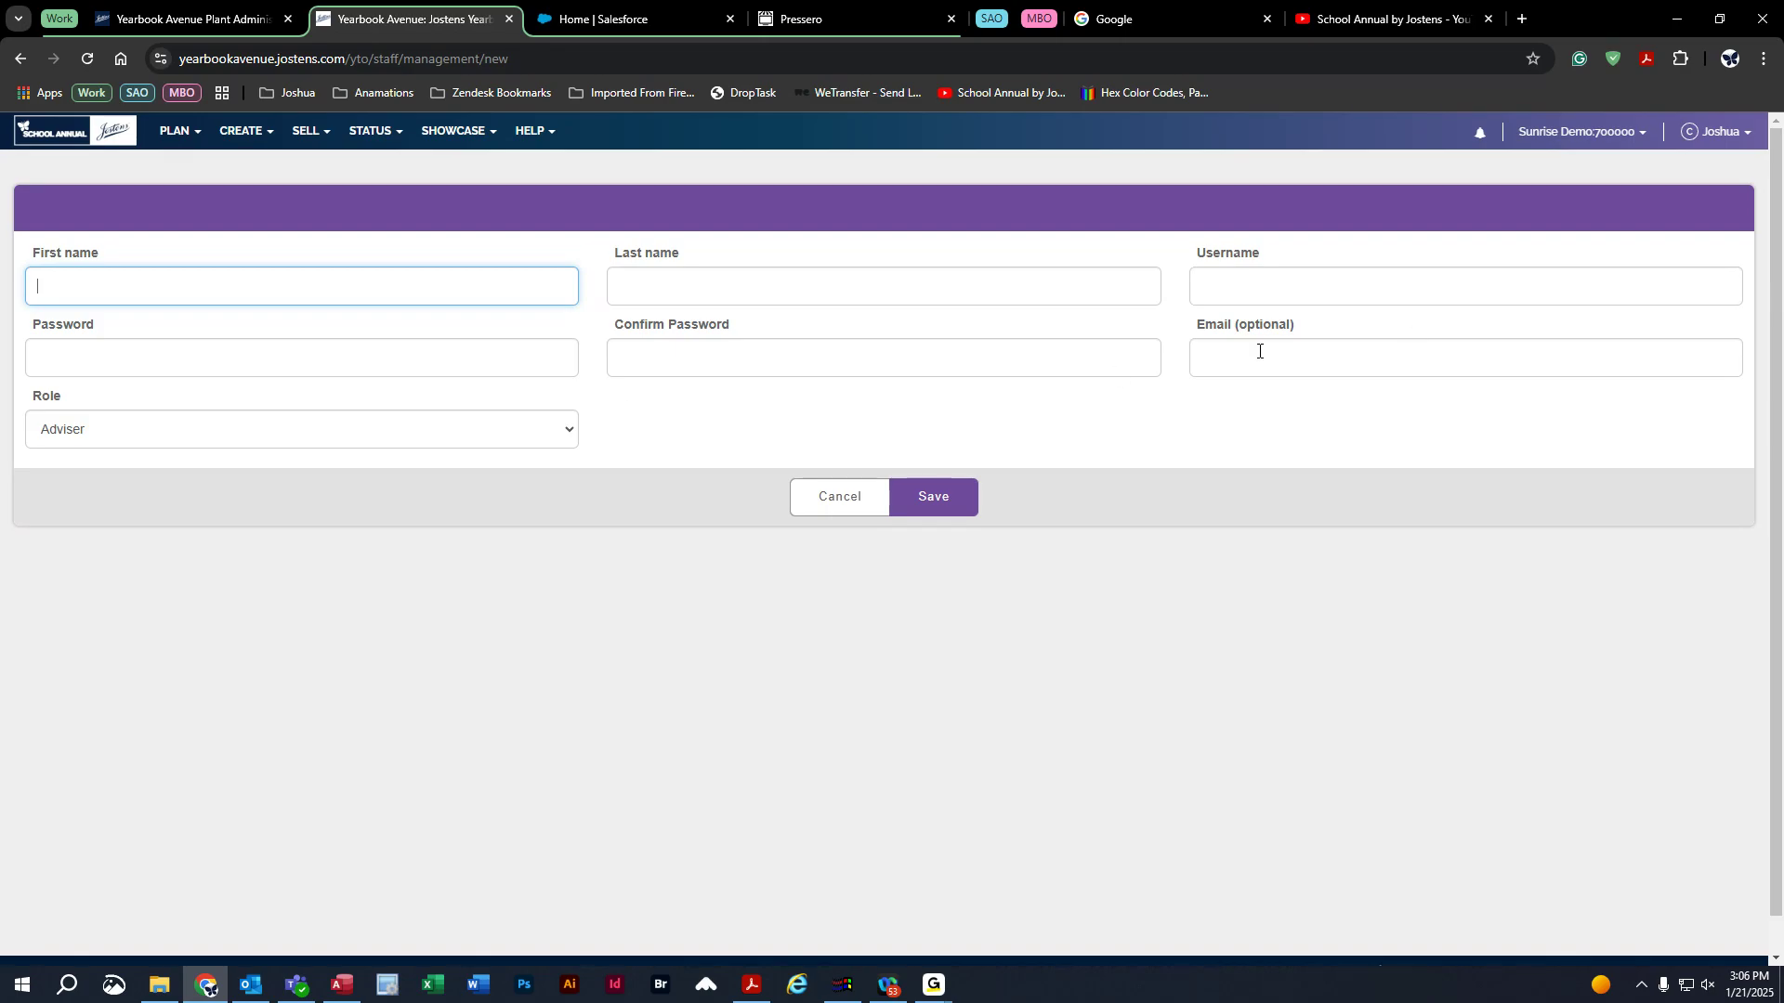
left_click(96, 444)
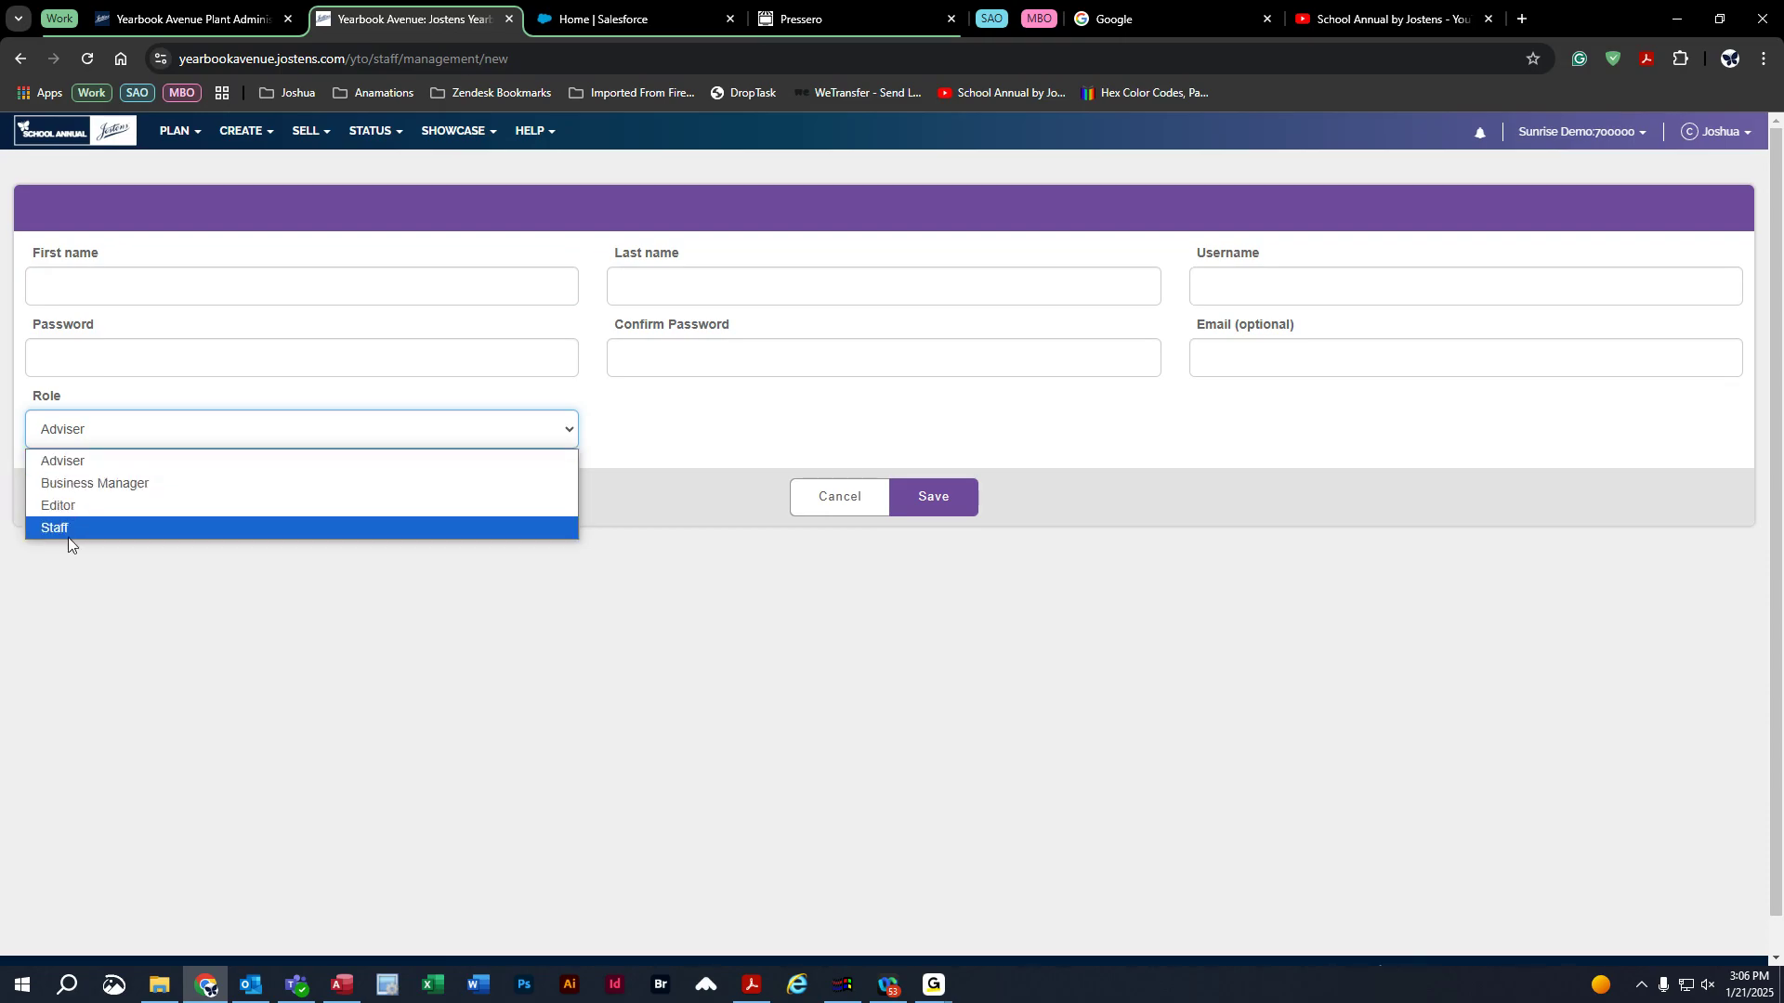
left_click(80, 462)
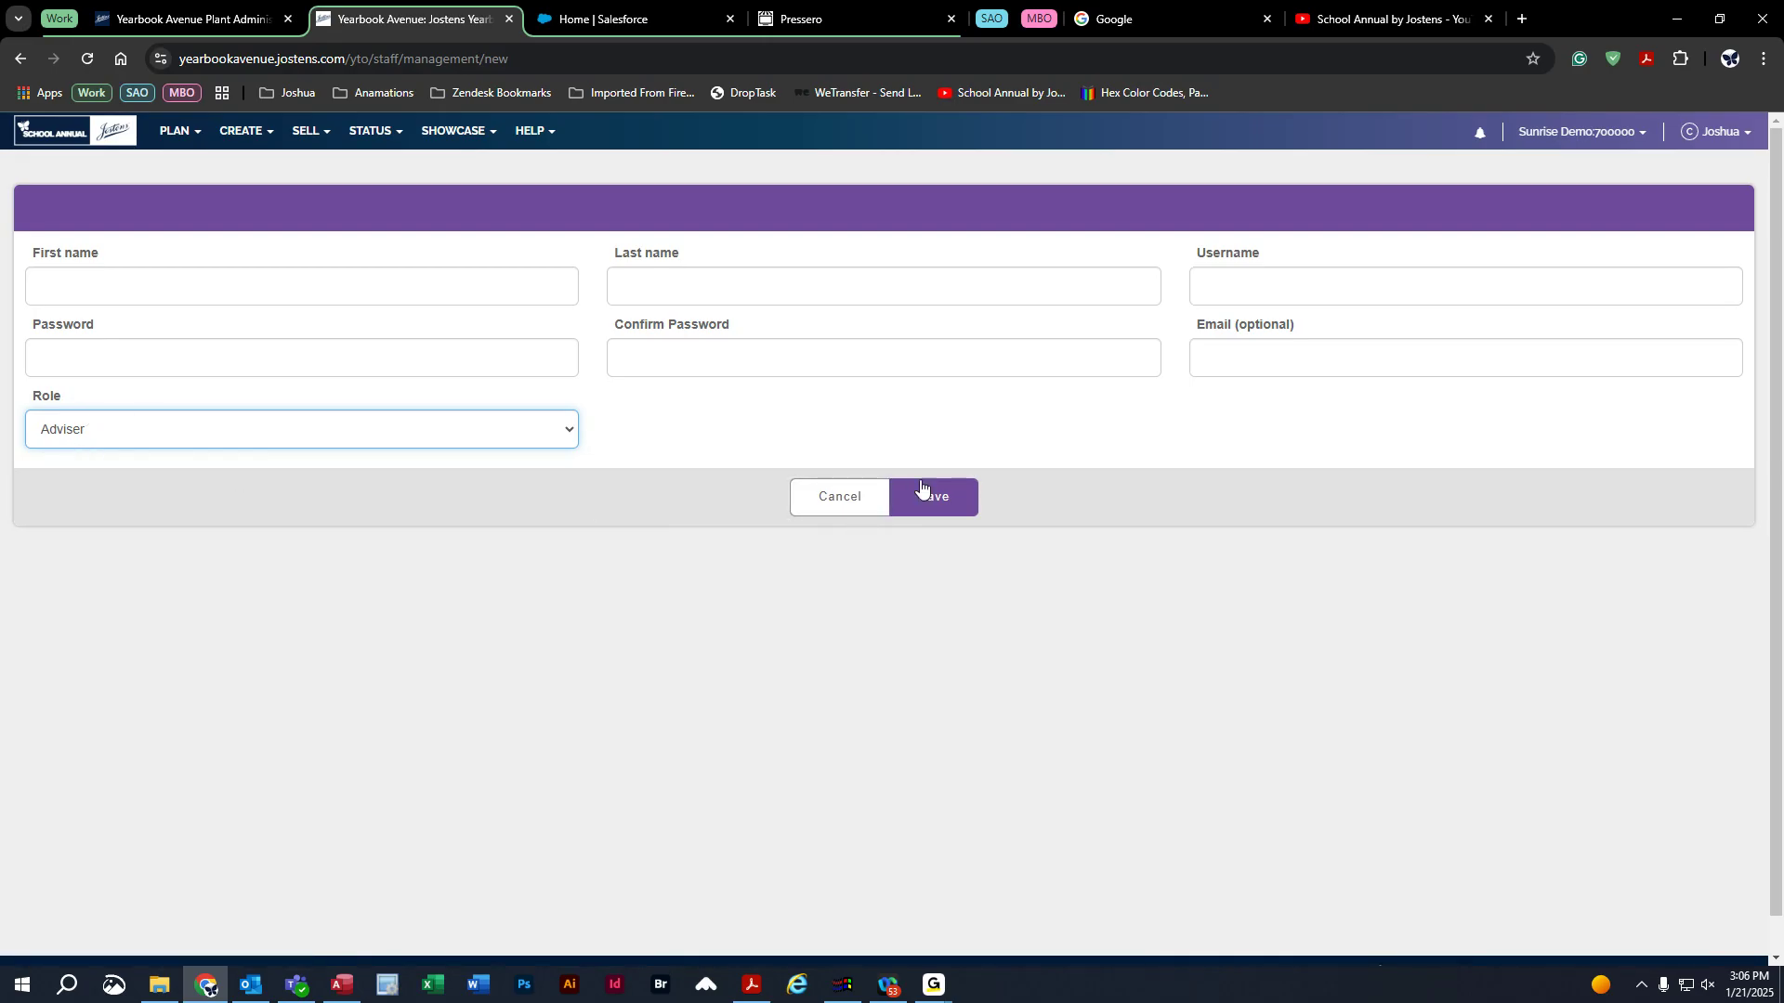
left_click(841, 497)
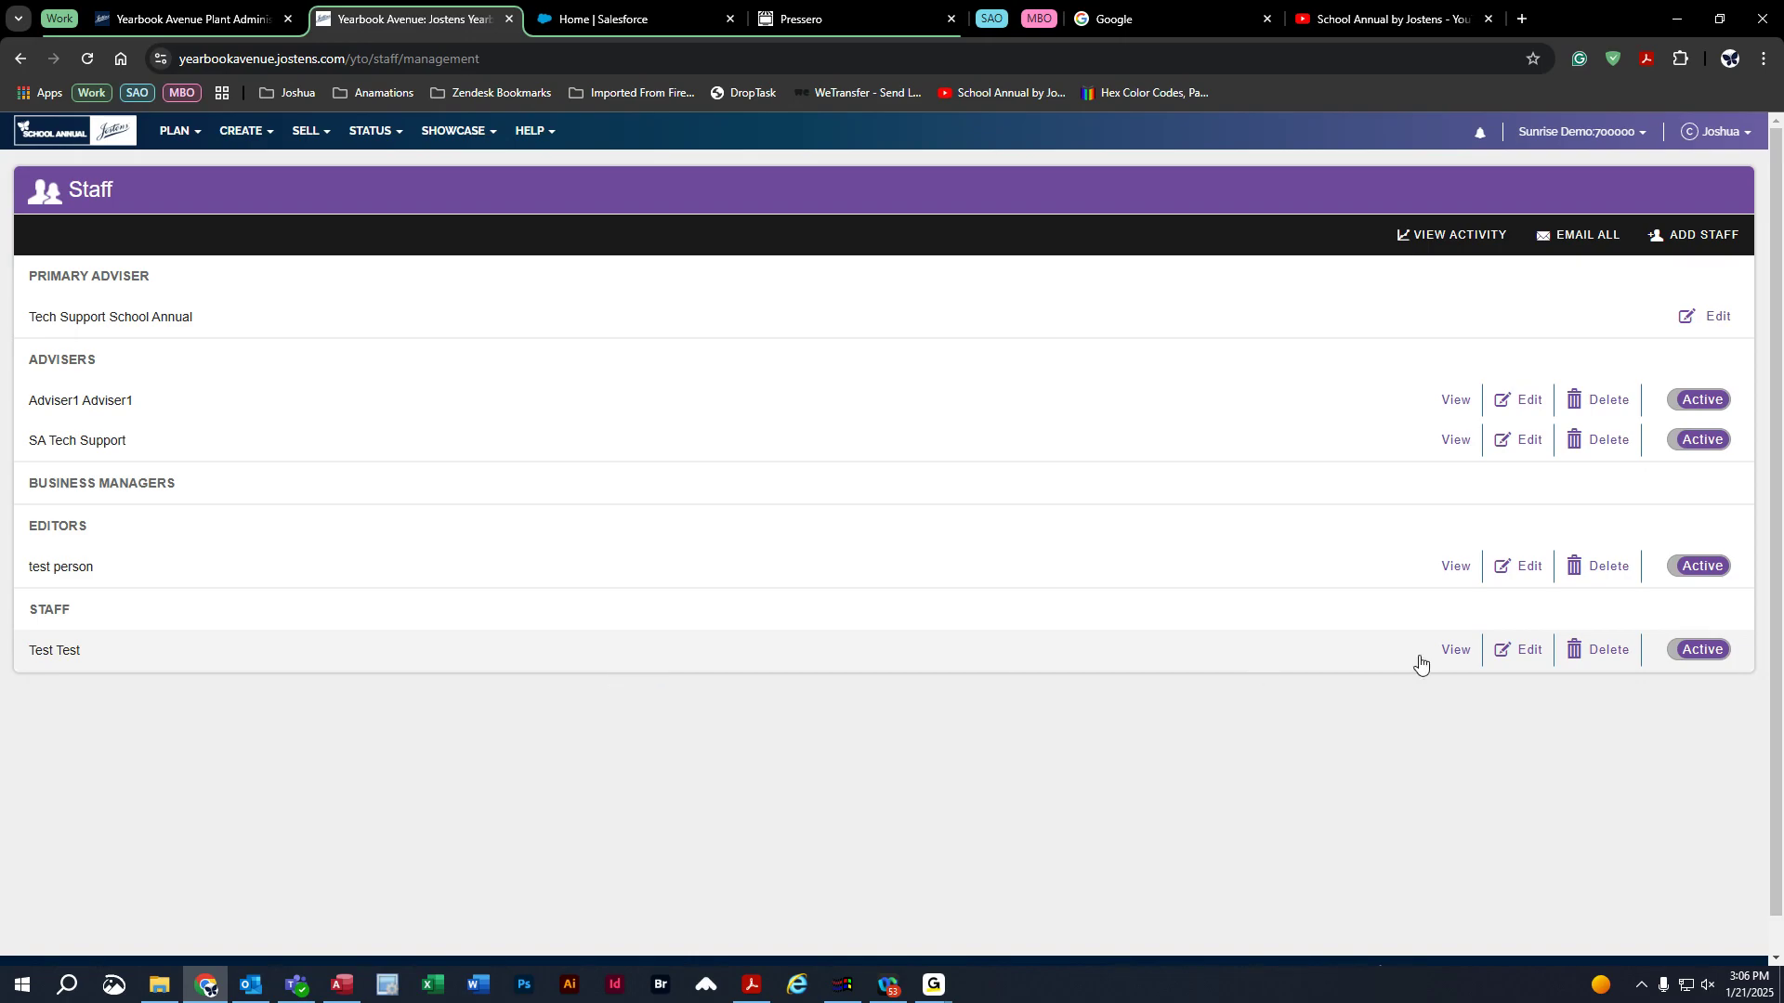
Toggle Test Test inactive and back to active, then save SA Tech Support with role Staff.
left_click(1710, 655)
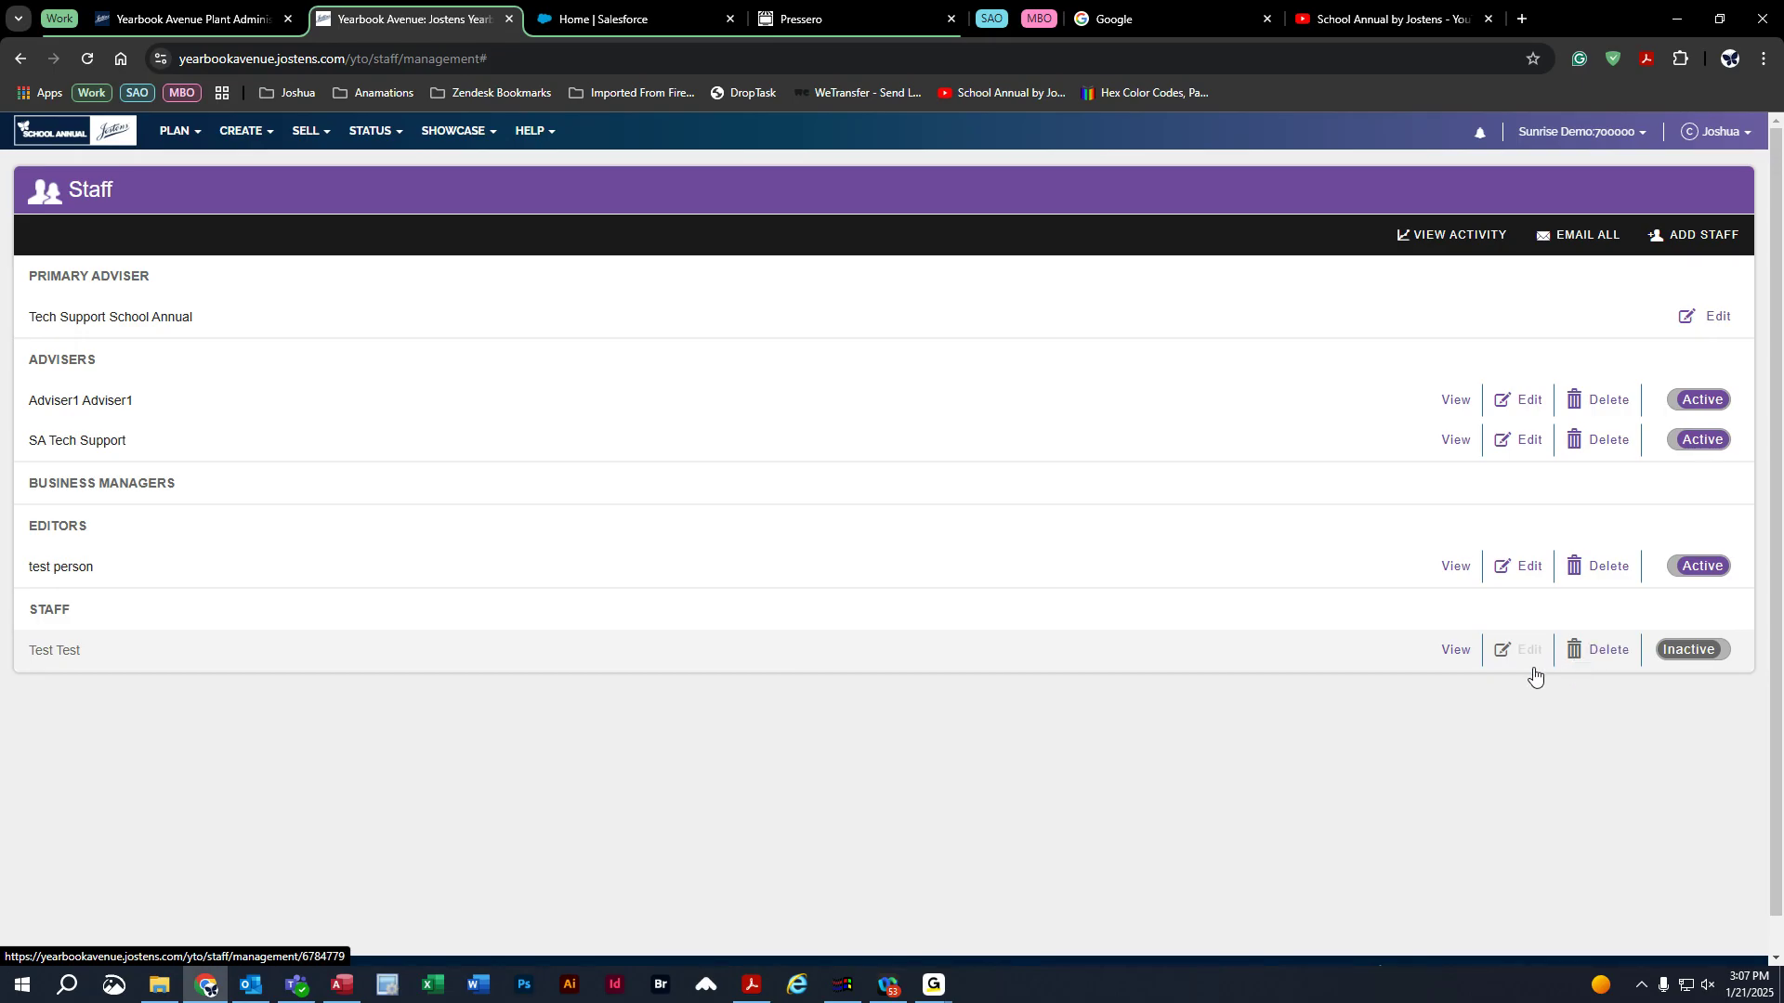
left_click(1692, 658)
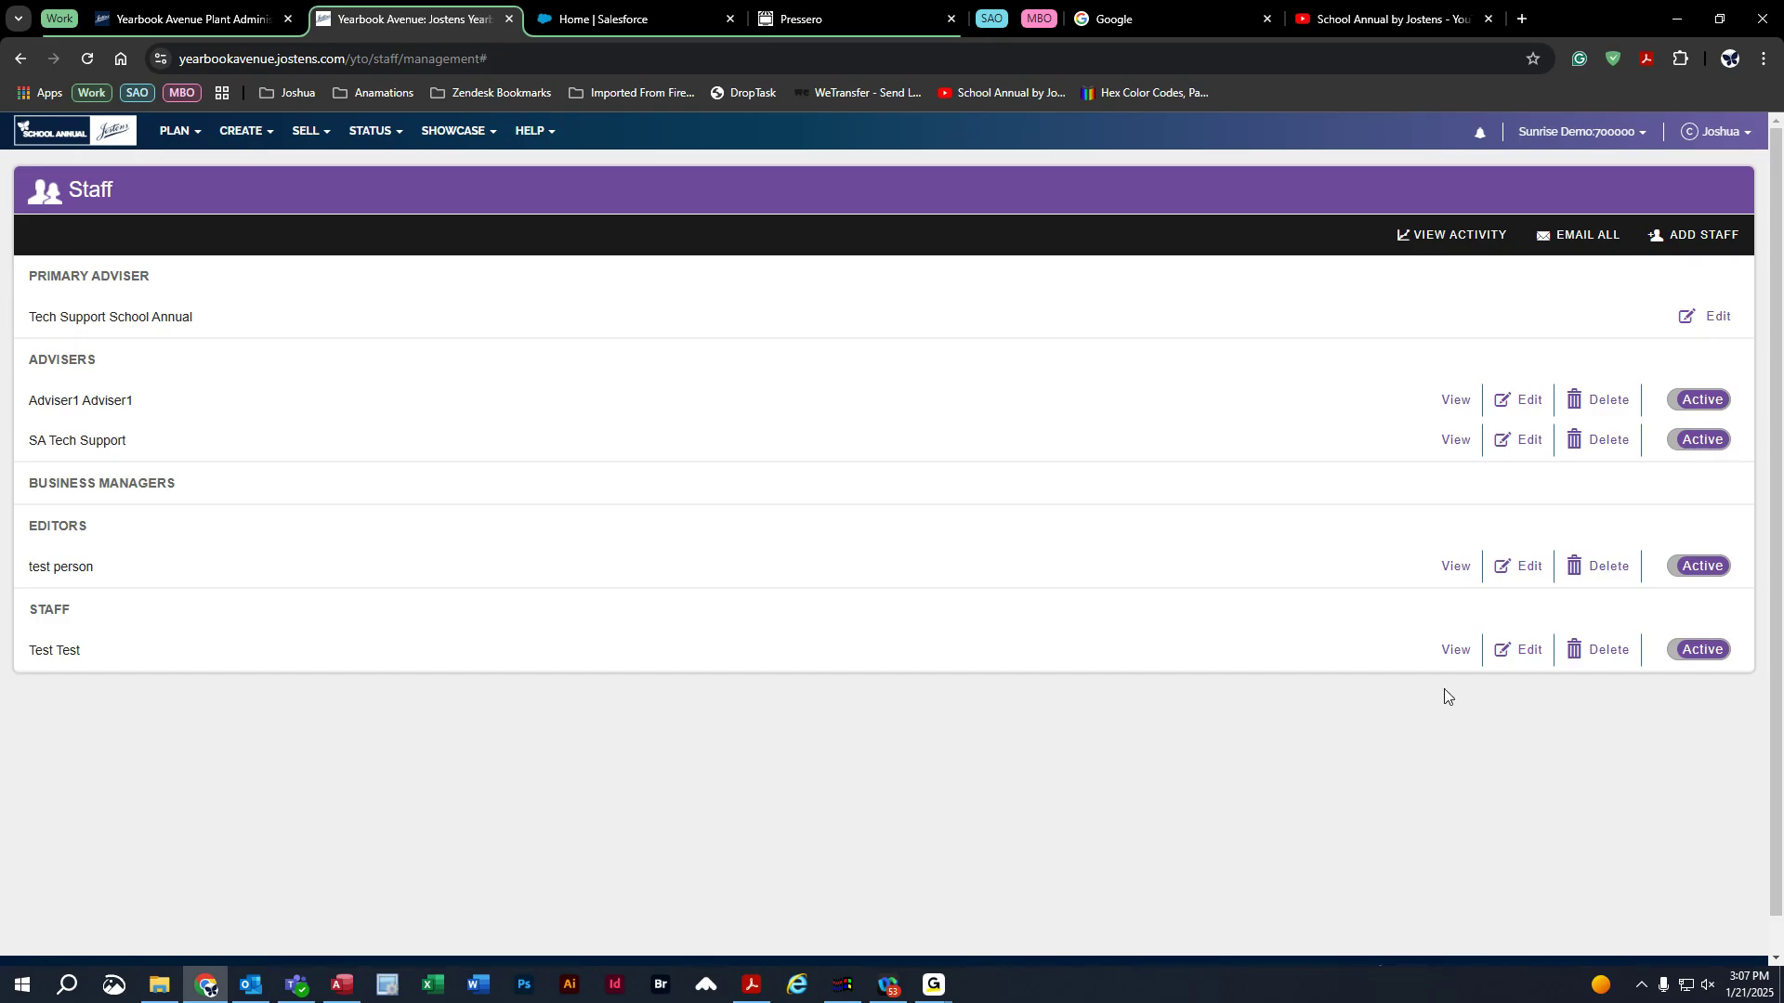
left_click(1514, 448)
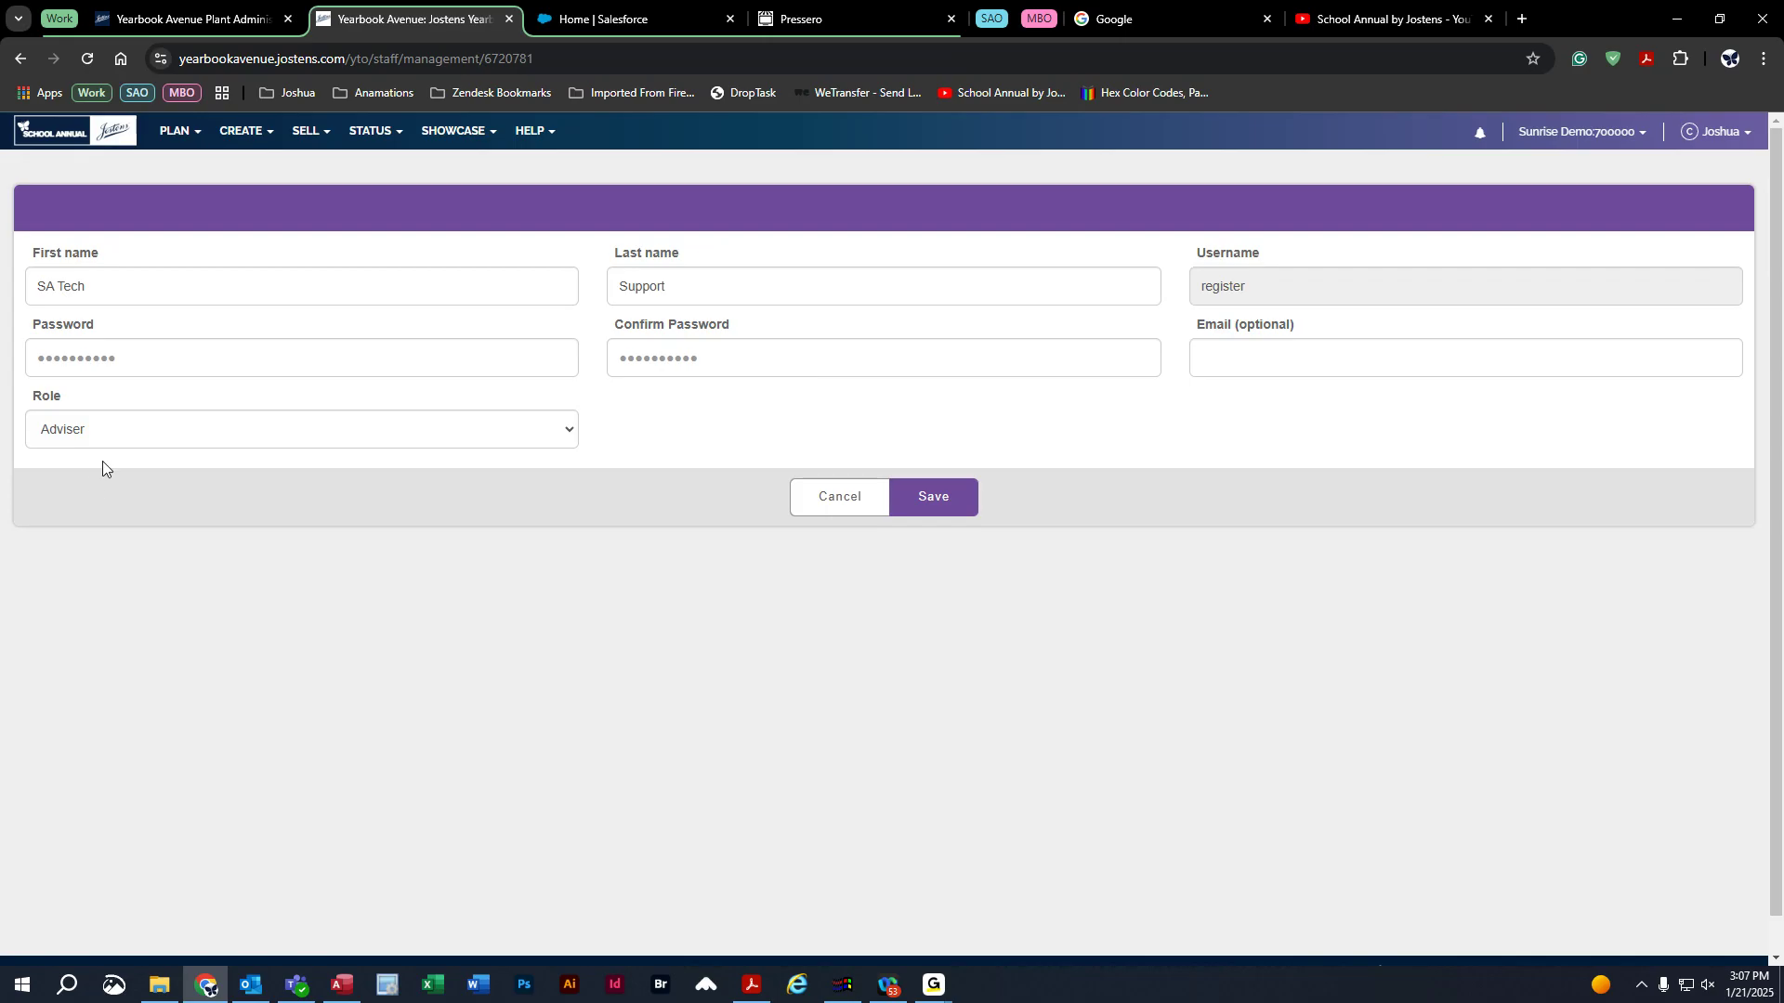
left_click(54, 439)
left_click(55, 528)
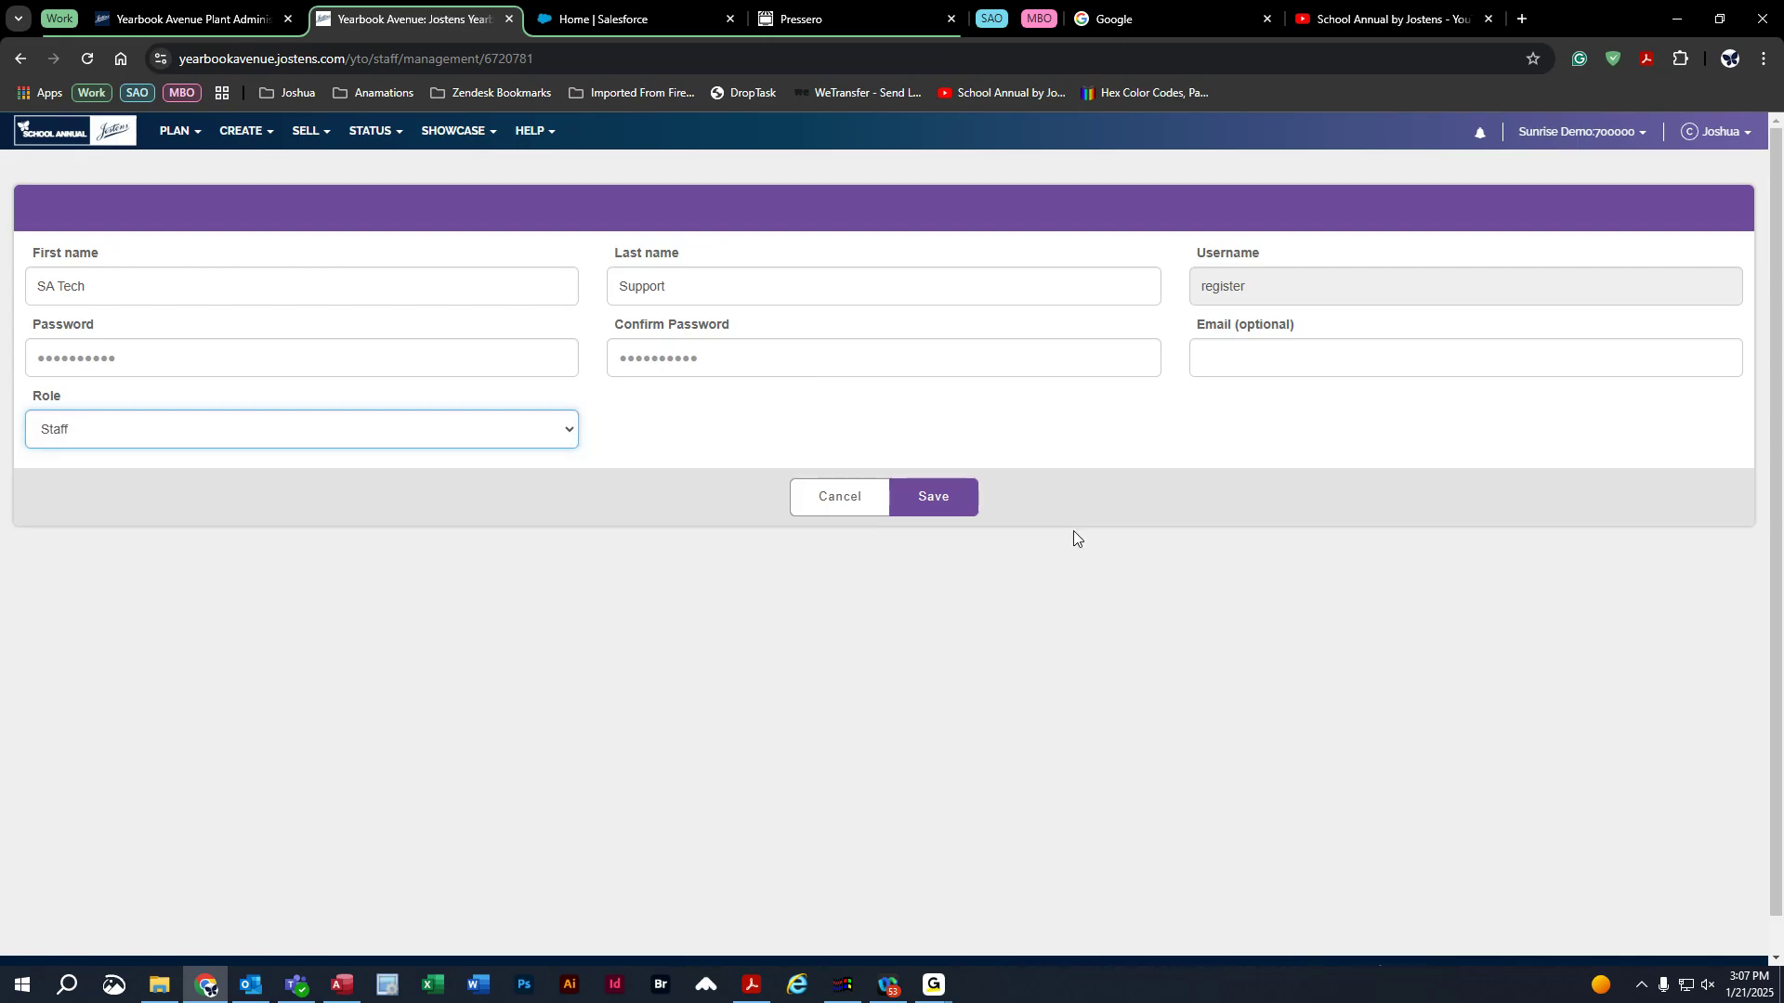
left_click(923, 499)
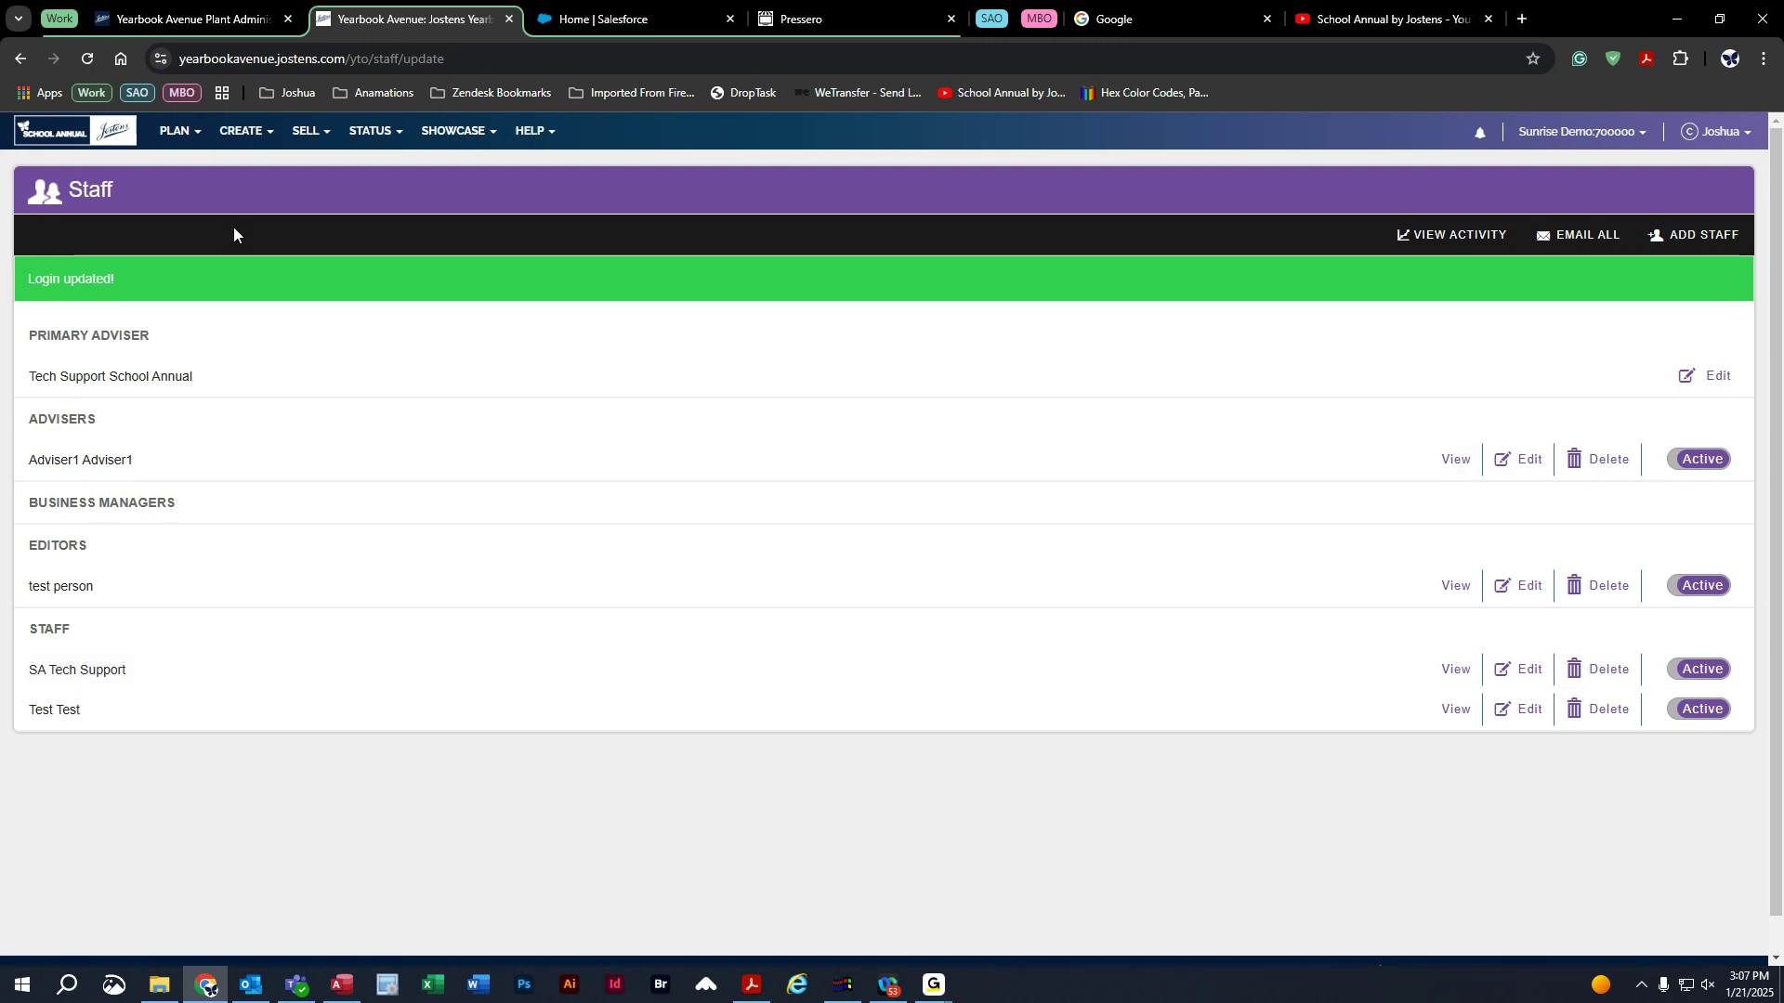
left_click(182, 137)
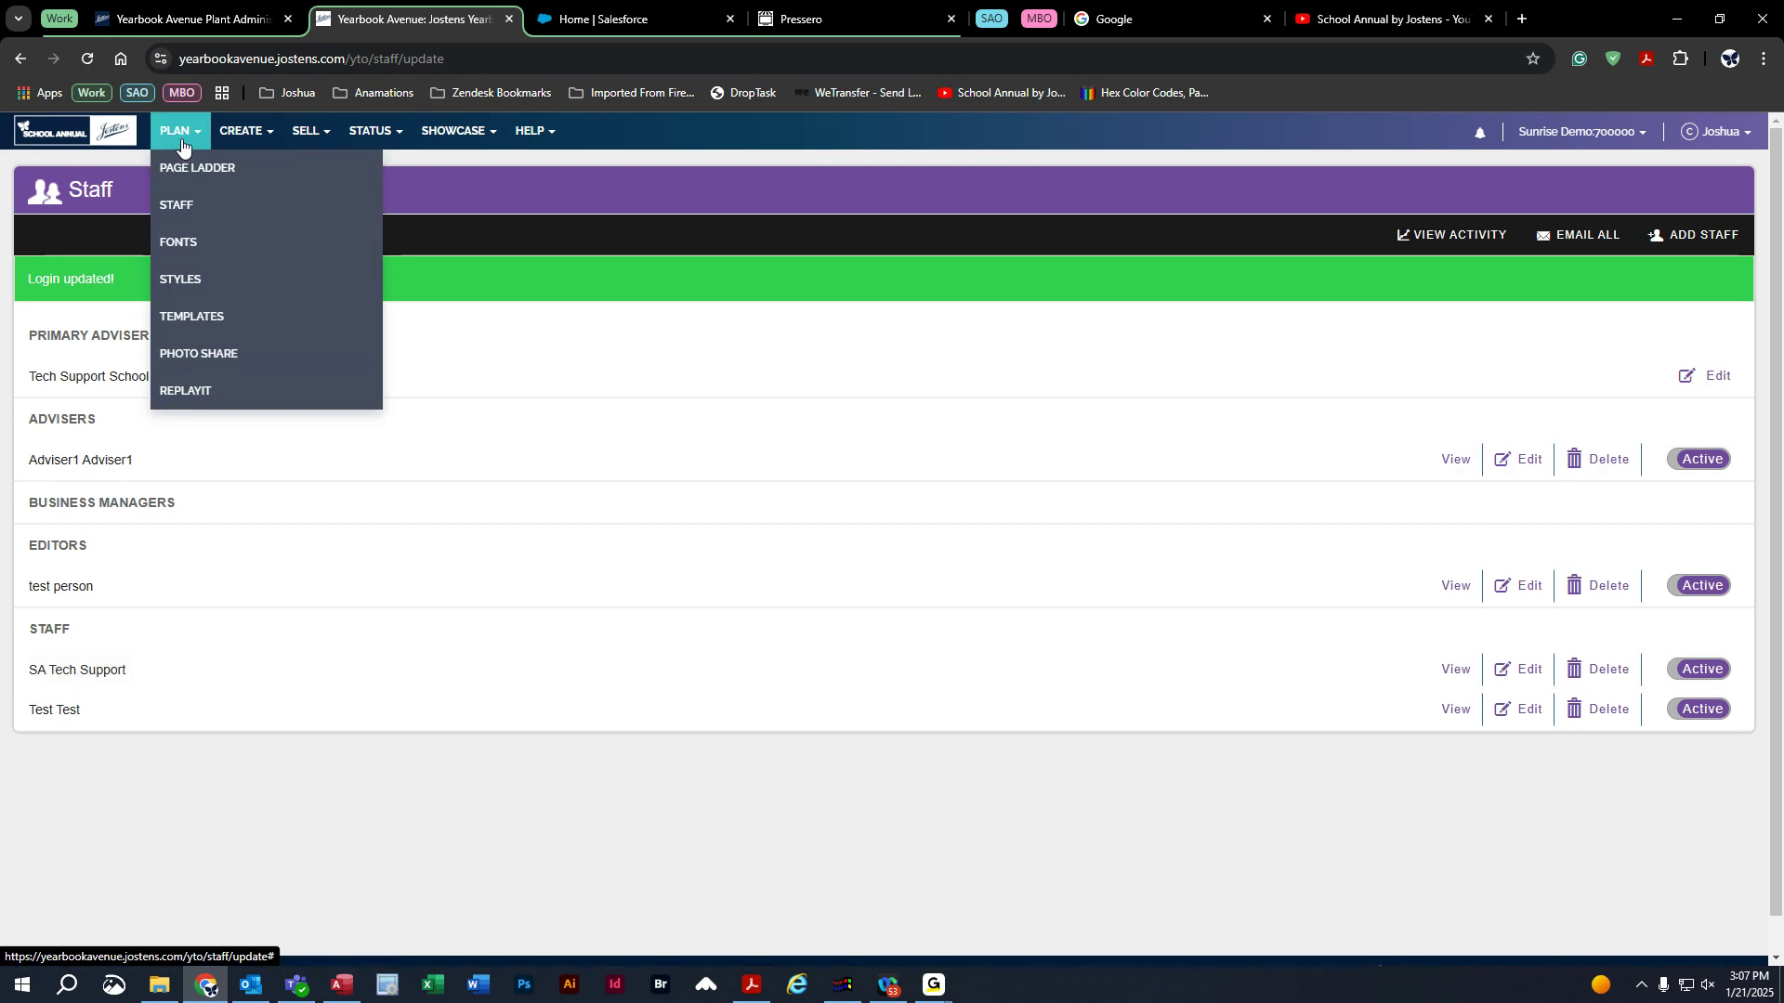
left_click(196, 260)
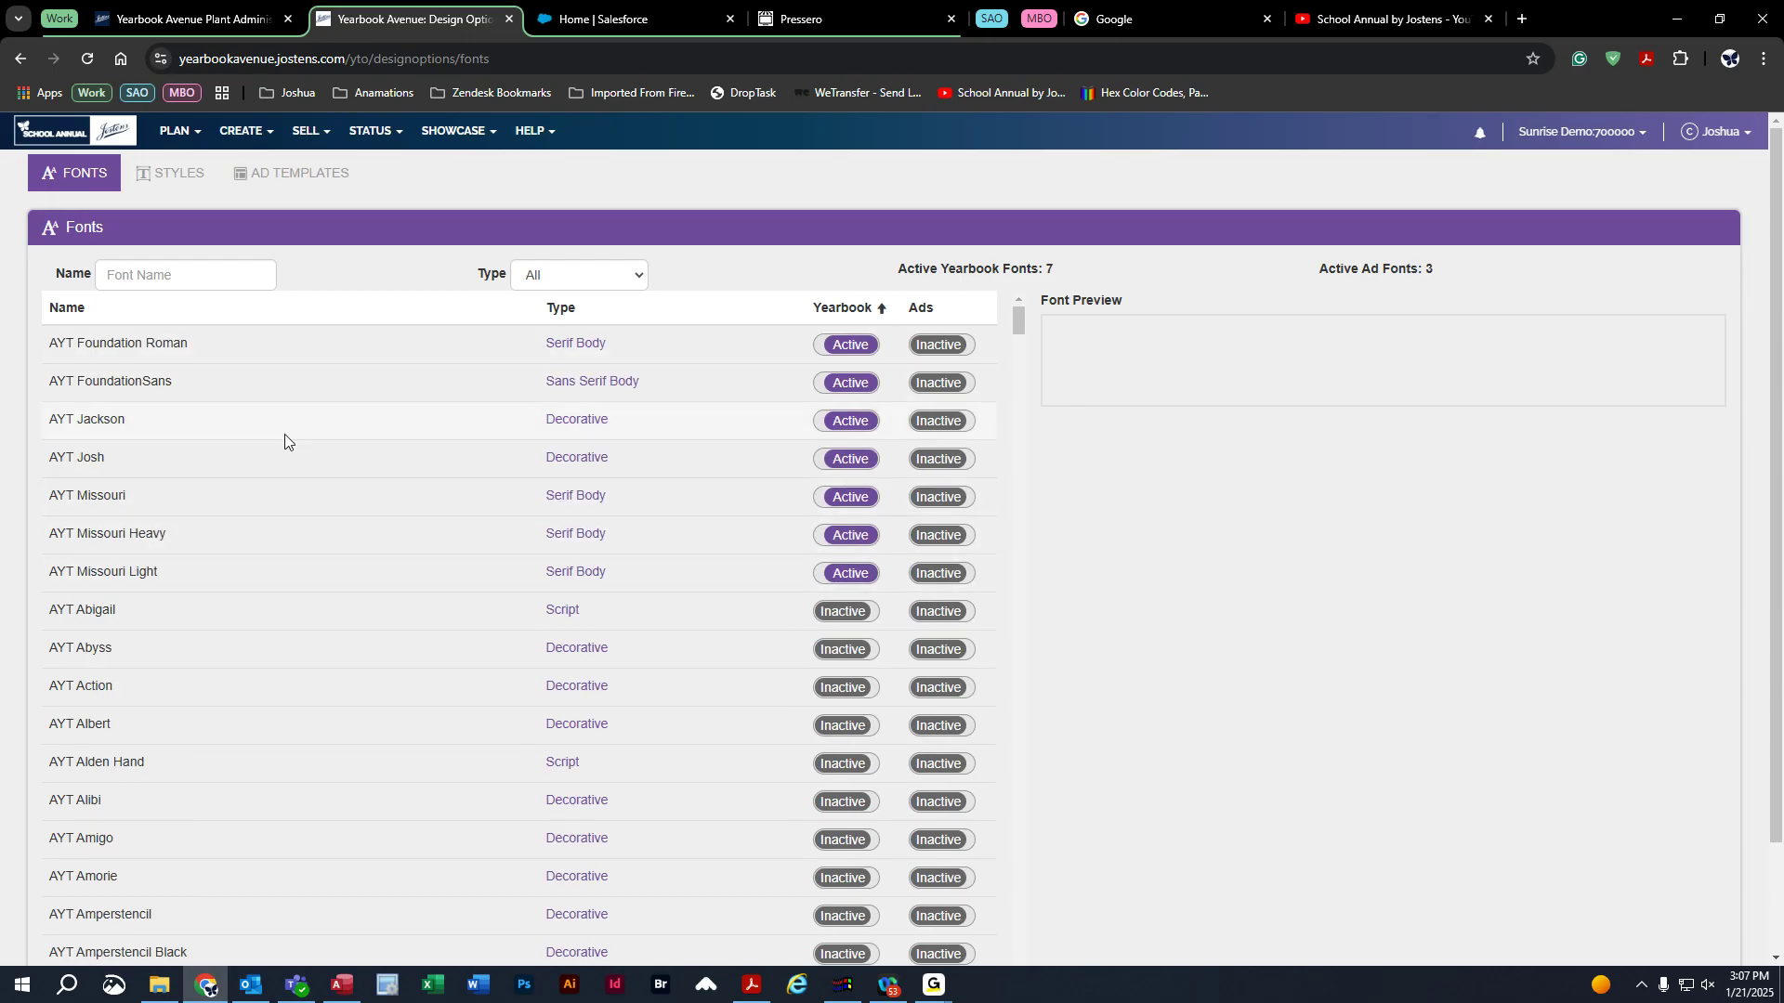
left_click(248, 351)
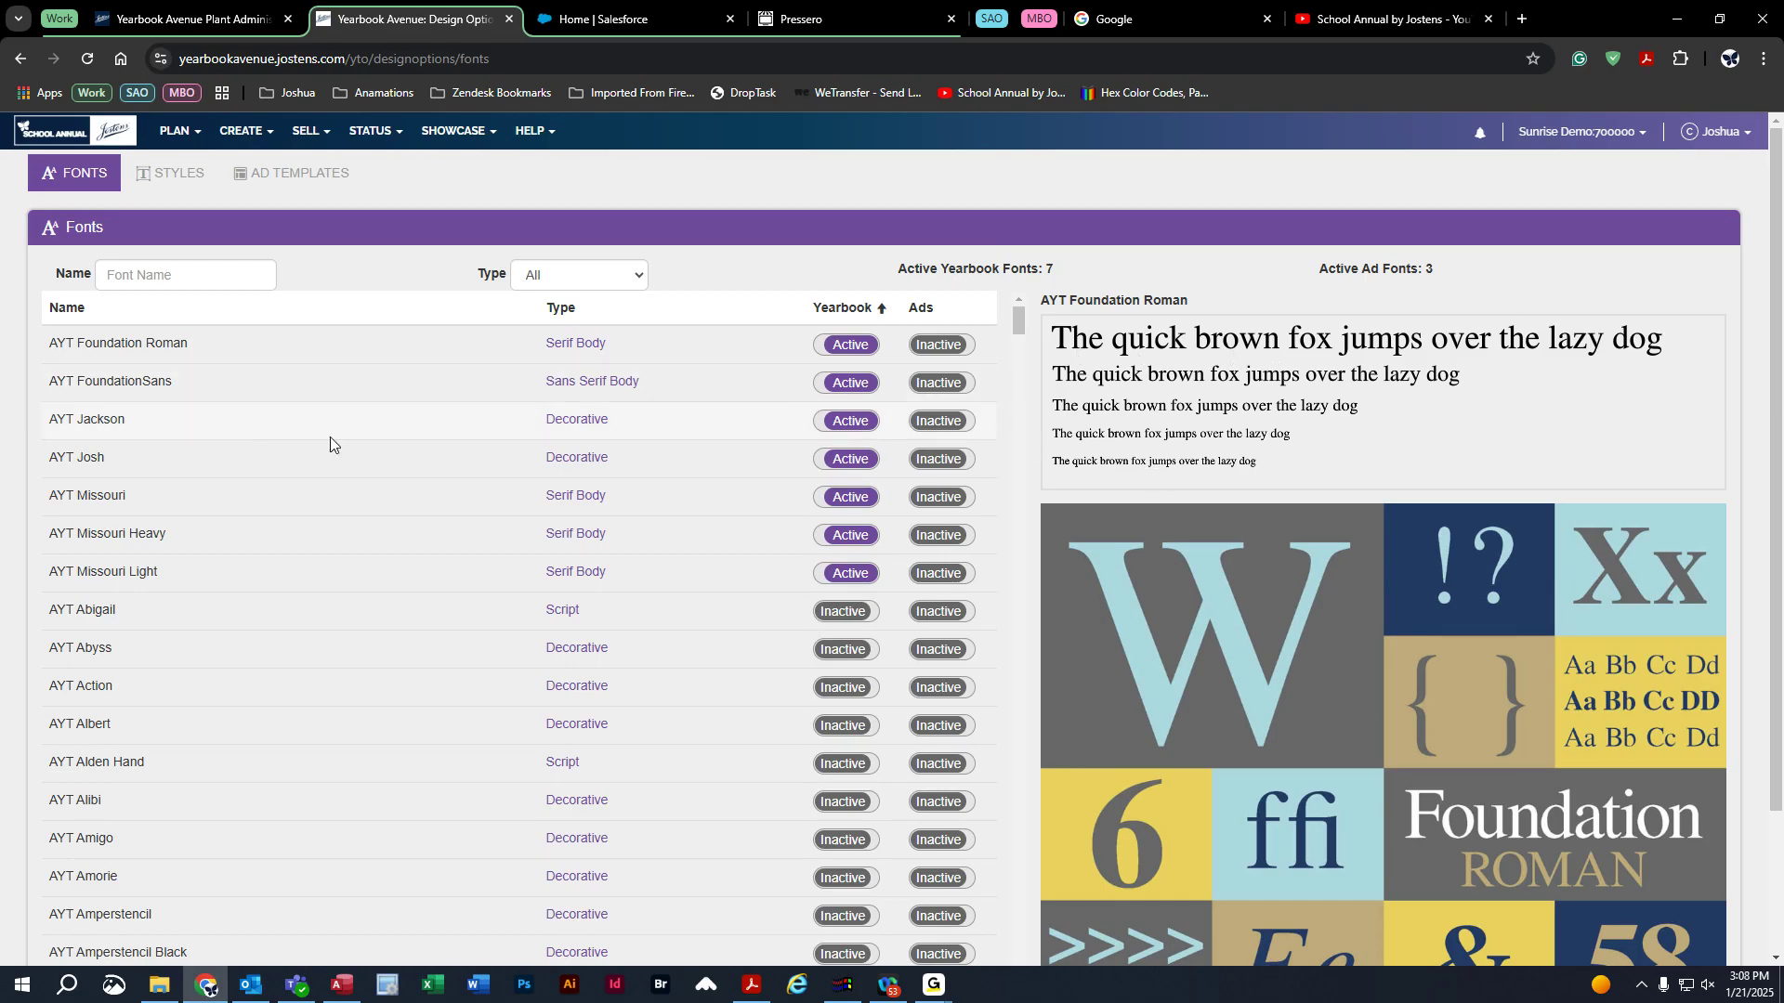
left_click(204, 613)
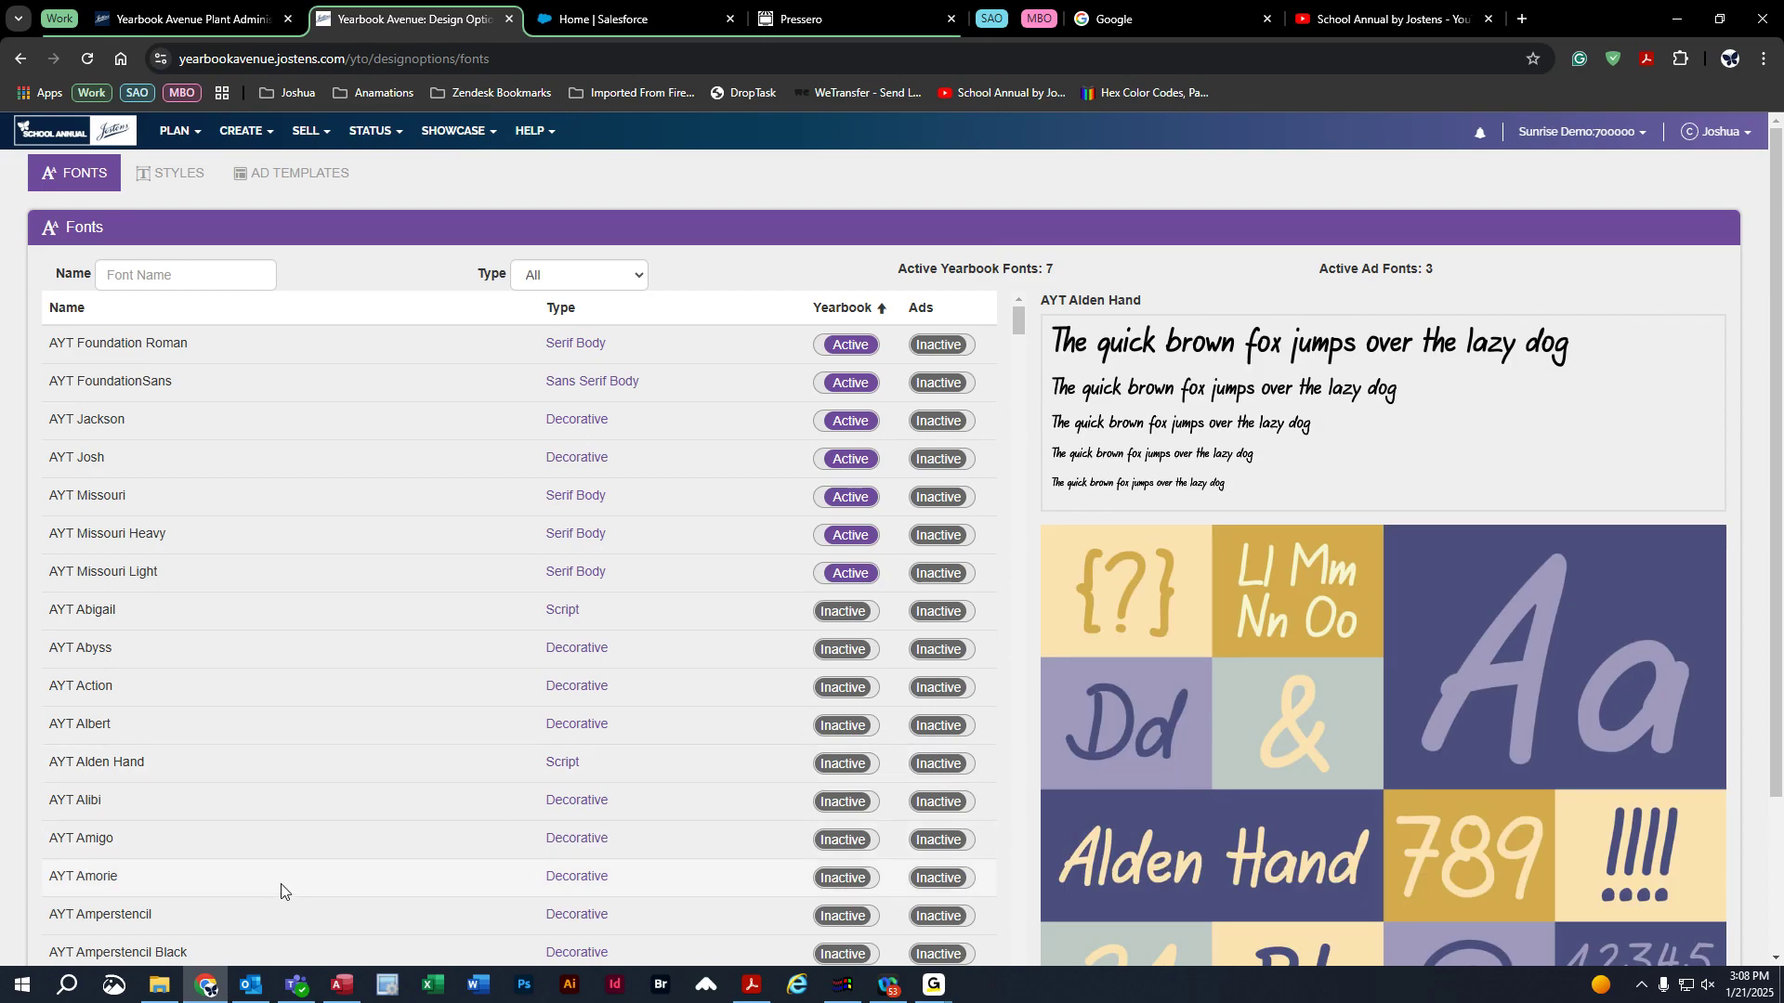
left_click(282, 884)
left_click(260, 579)
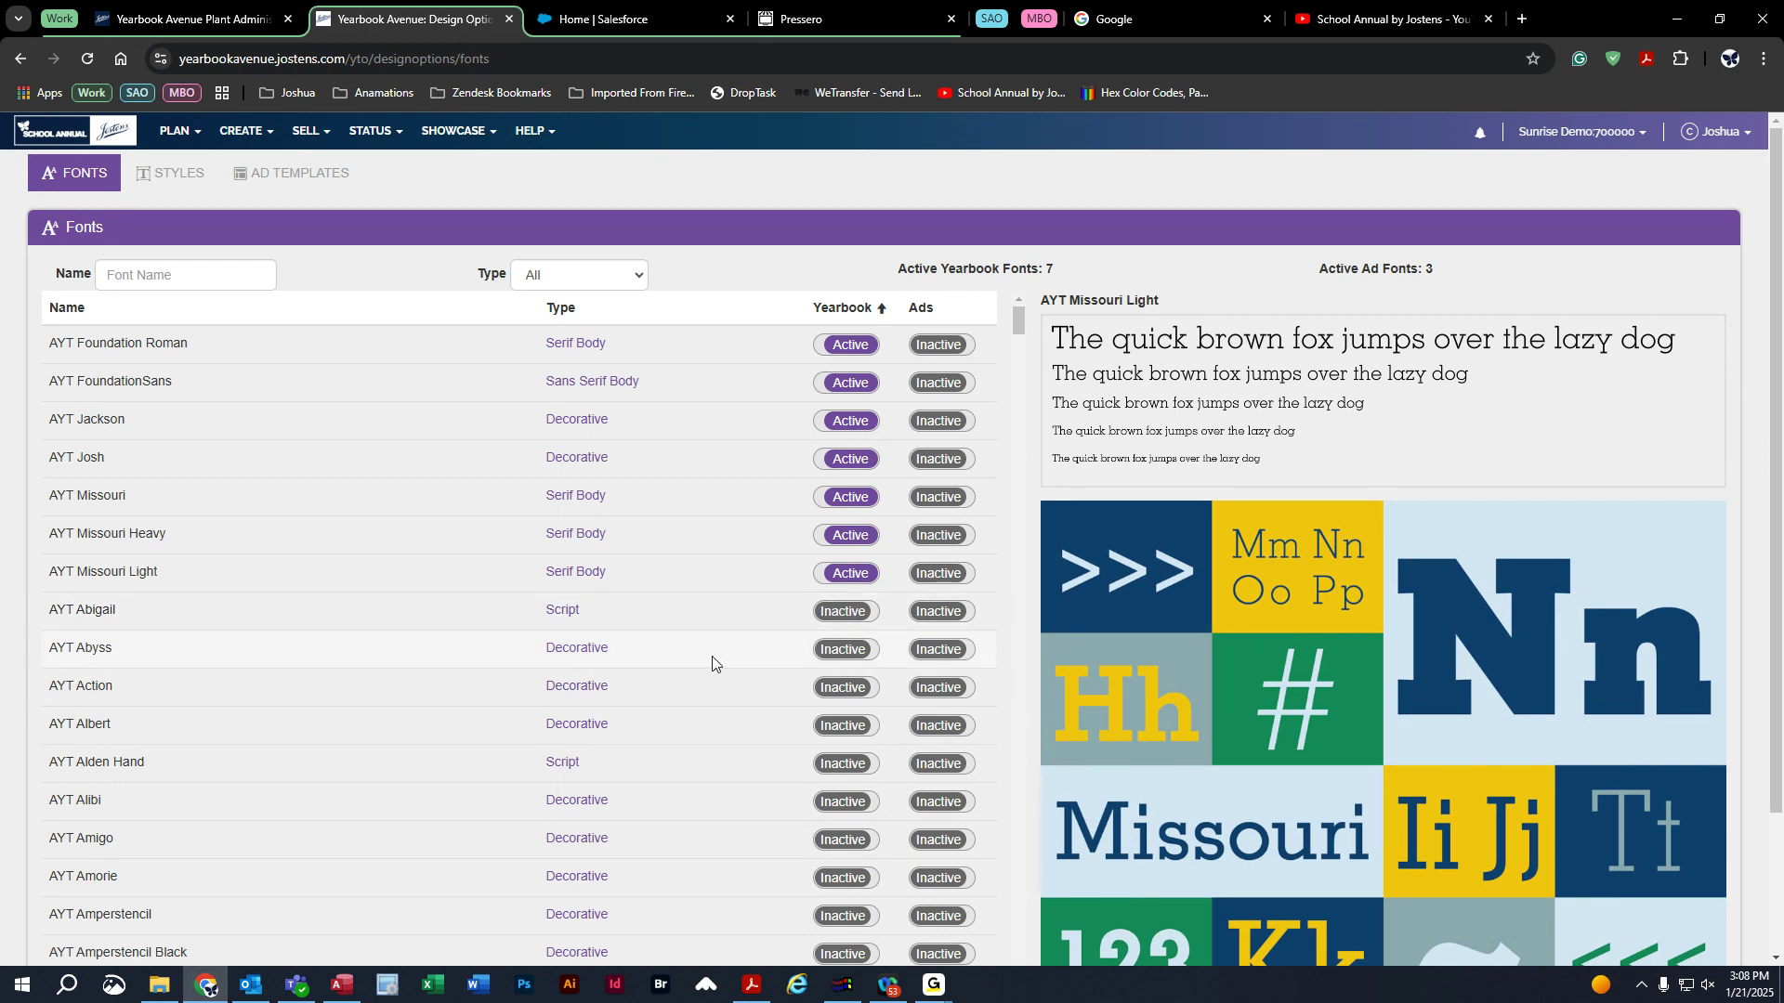
scroll(414, 660, "down", 10)
scroll(414, 660, "down", 5)
scroll(414, 659, "down", 4)
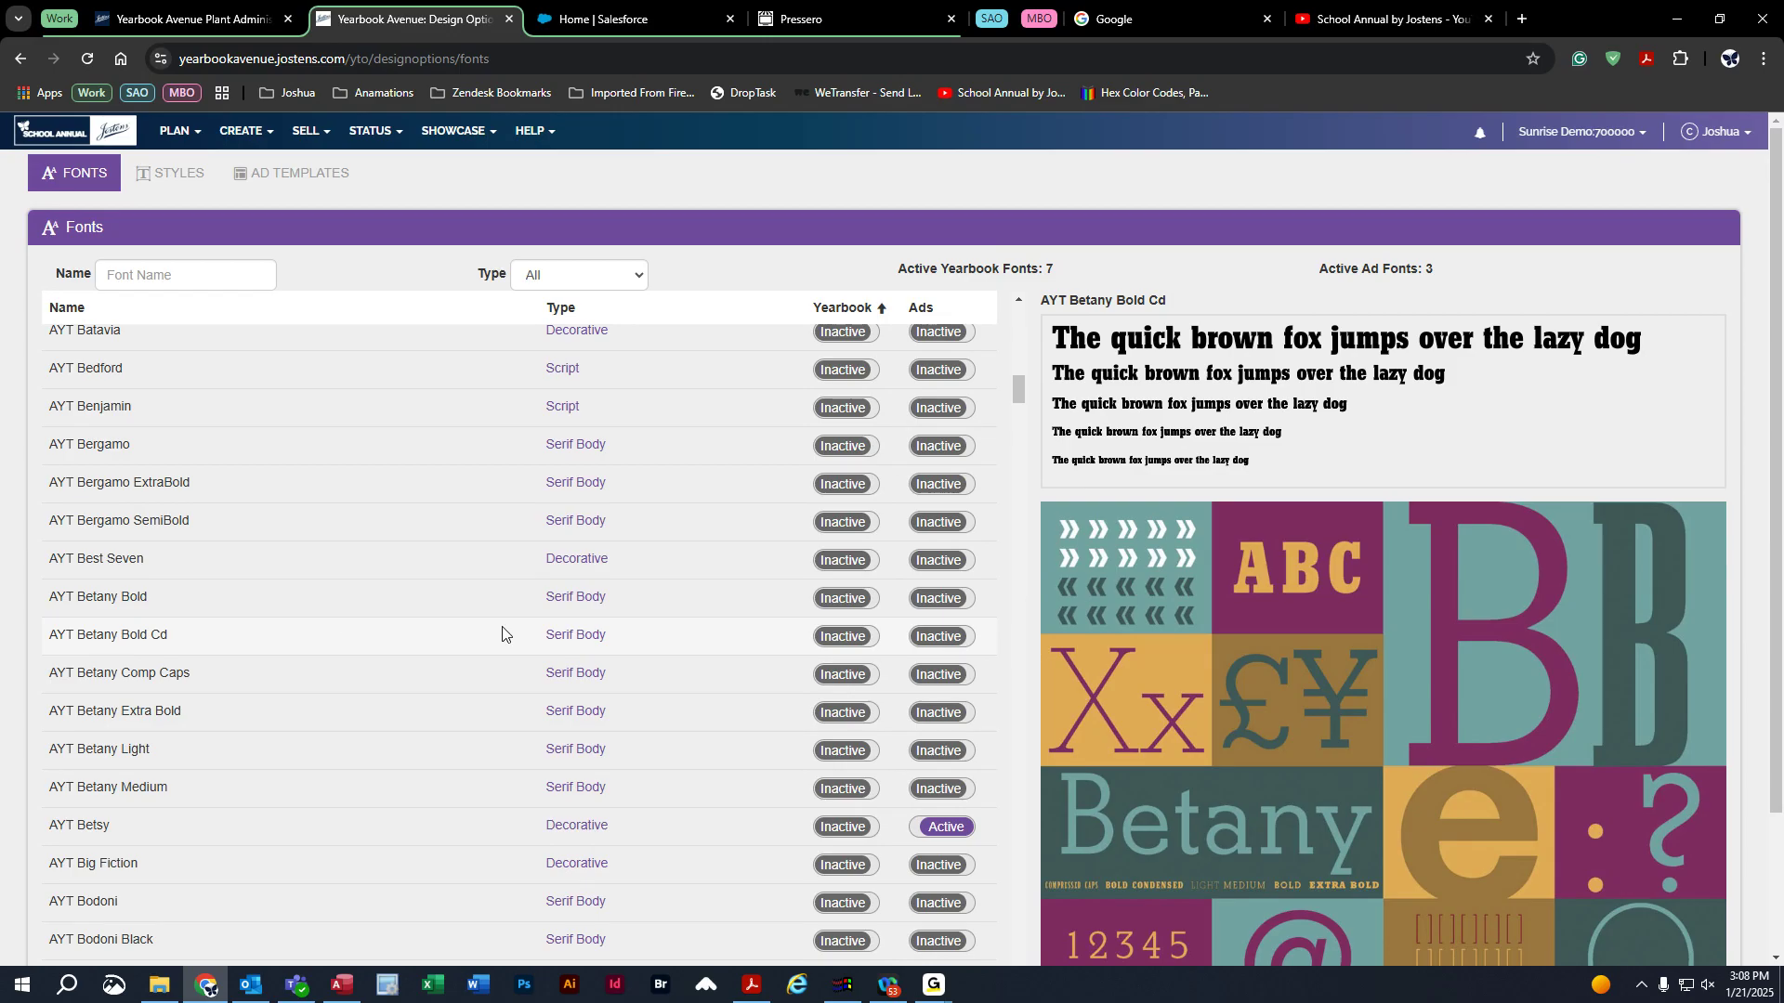
Activate AYT Betany Bold Cd for the yearbook and deactivate AYT Betsy for ads.
left_click(844, 637)
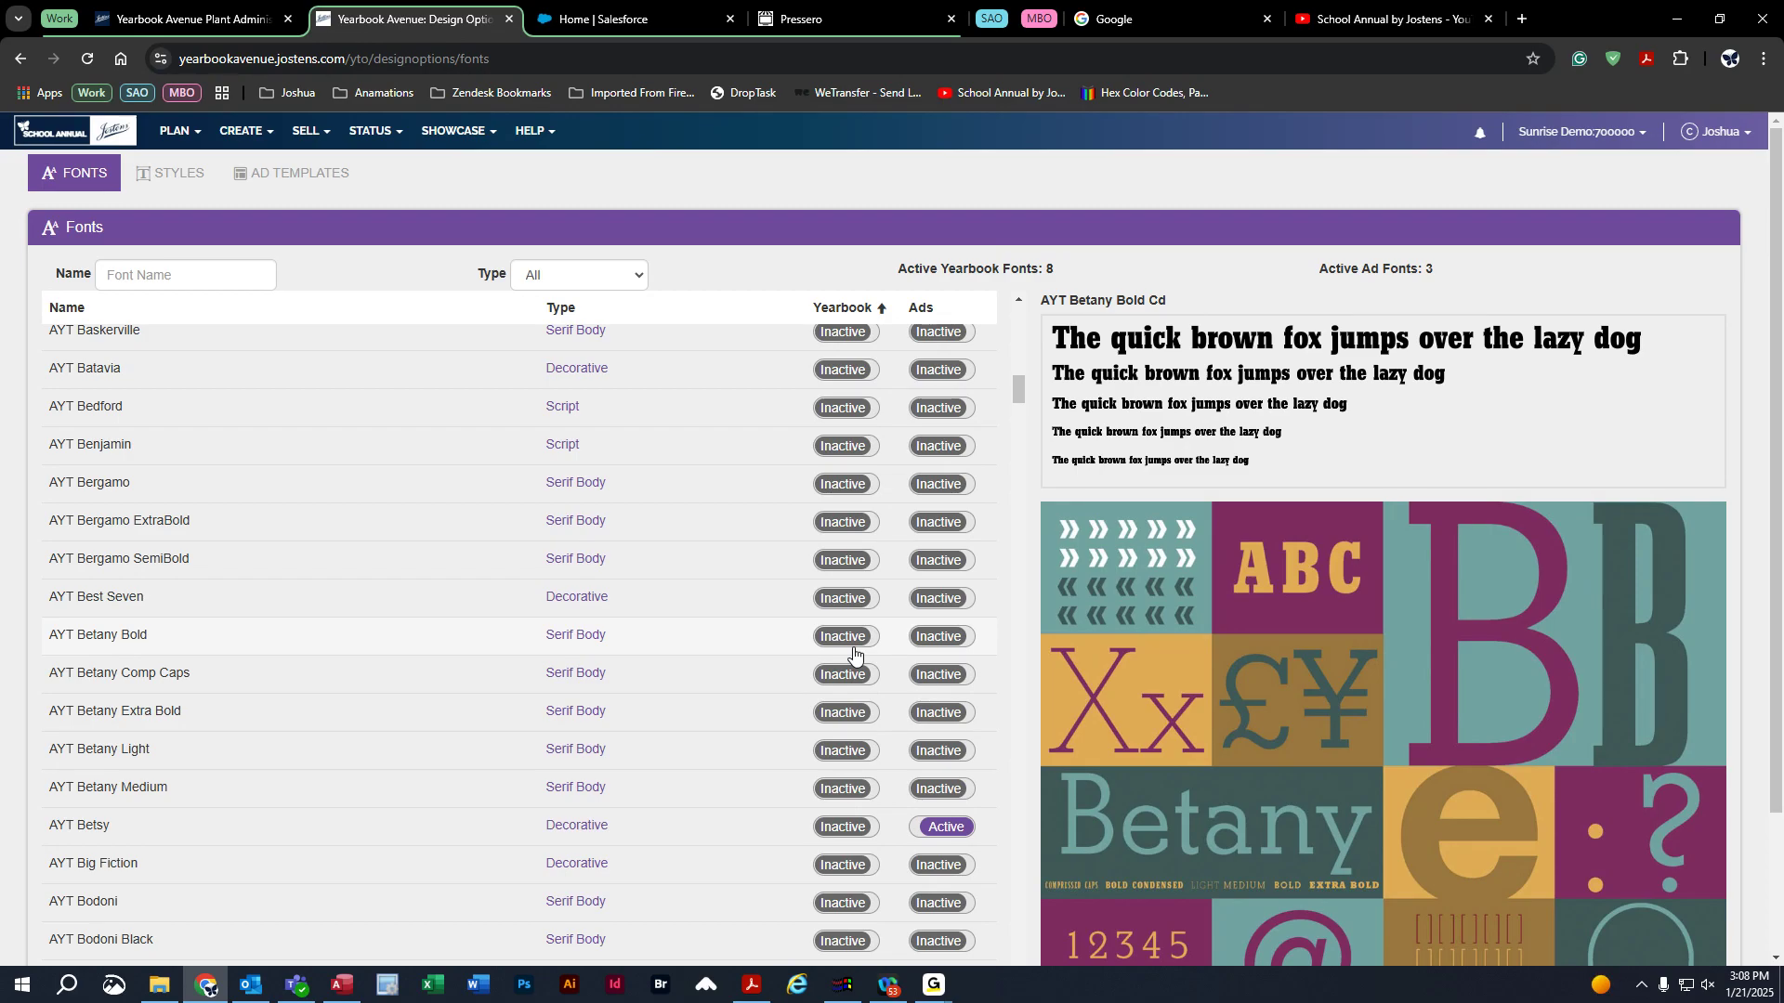
left_click(945, 827)
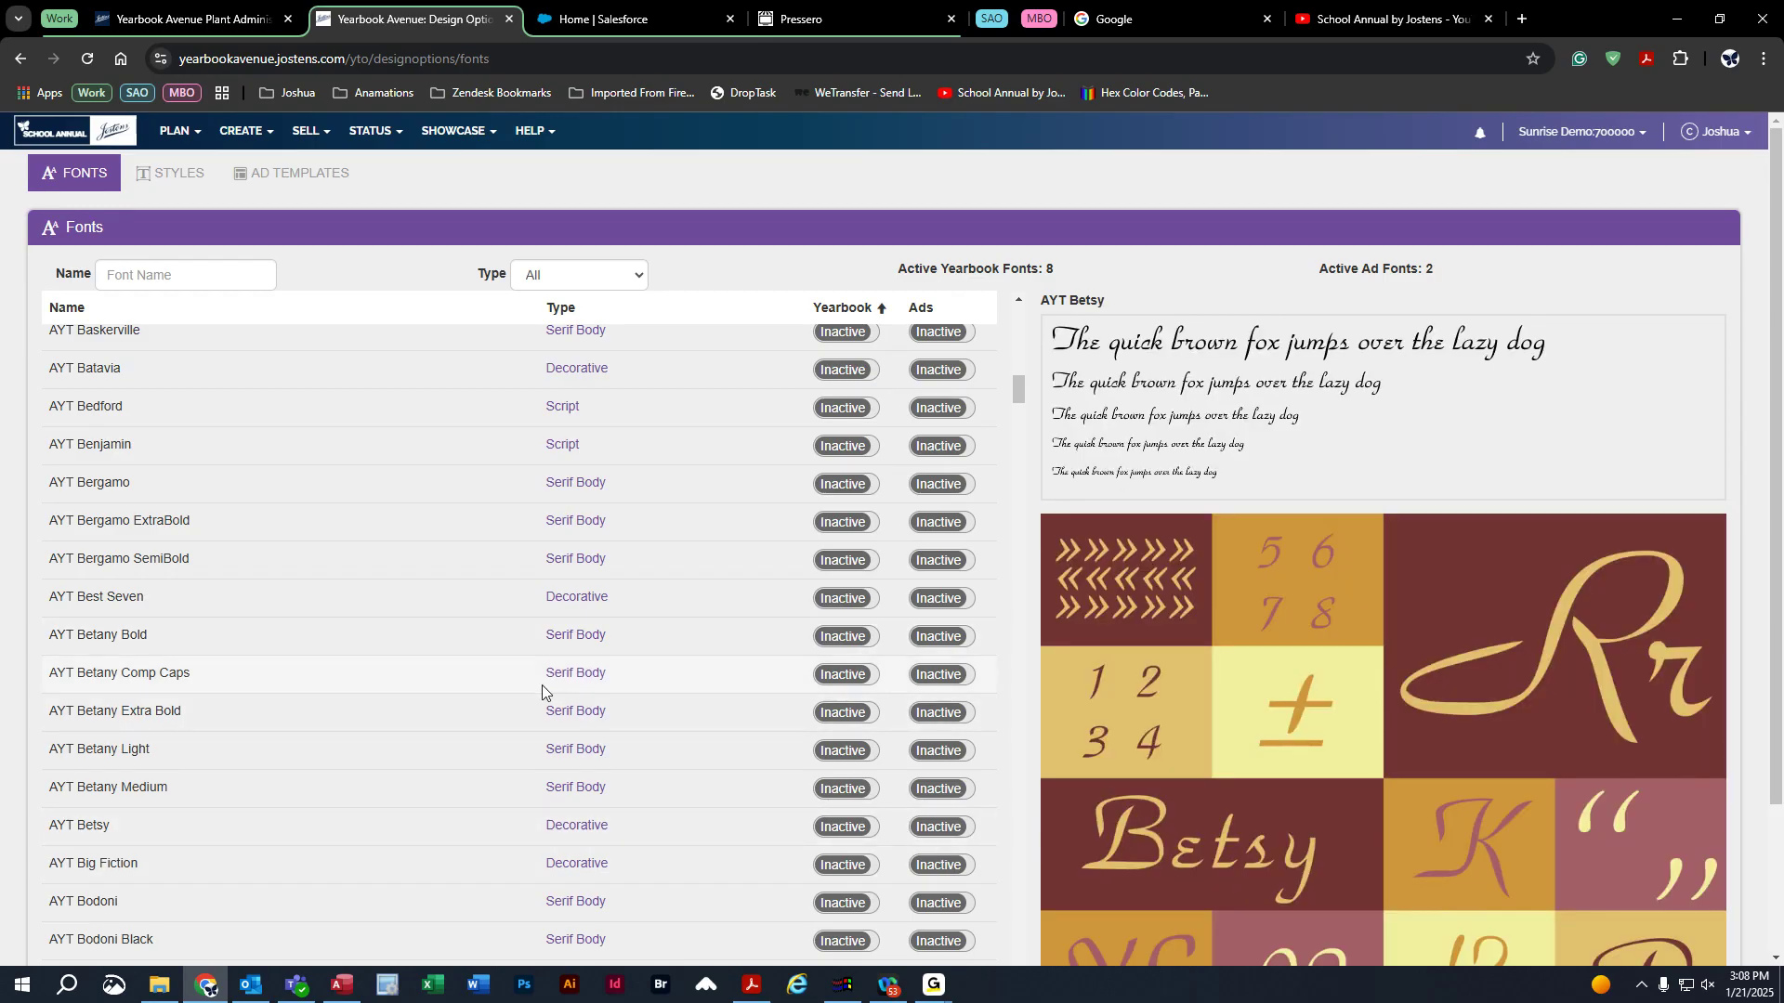
scroll(542, 683, "up", 2)
Scroll back to the top of the Fonts table and preview AYT Betany Bold Cd.
scroll(666, 717, "down", 2)
scroll(669, 757, "up", 10)
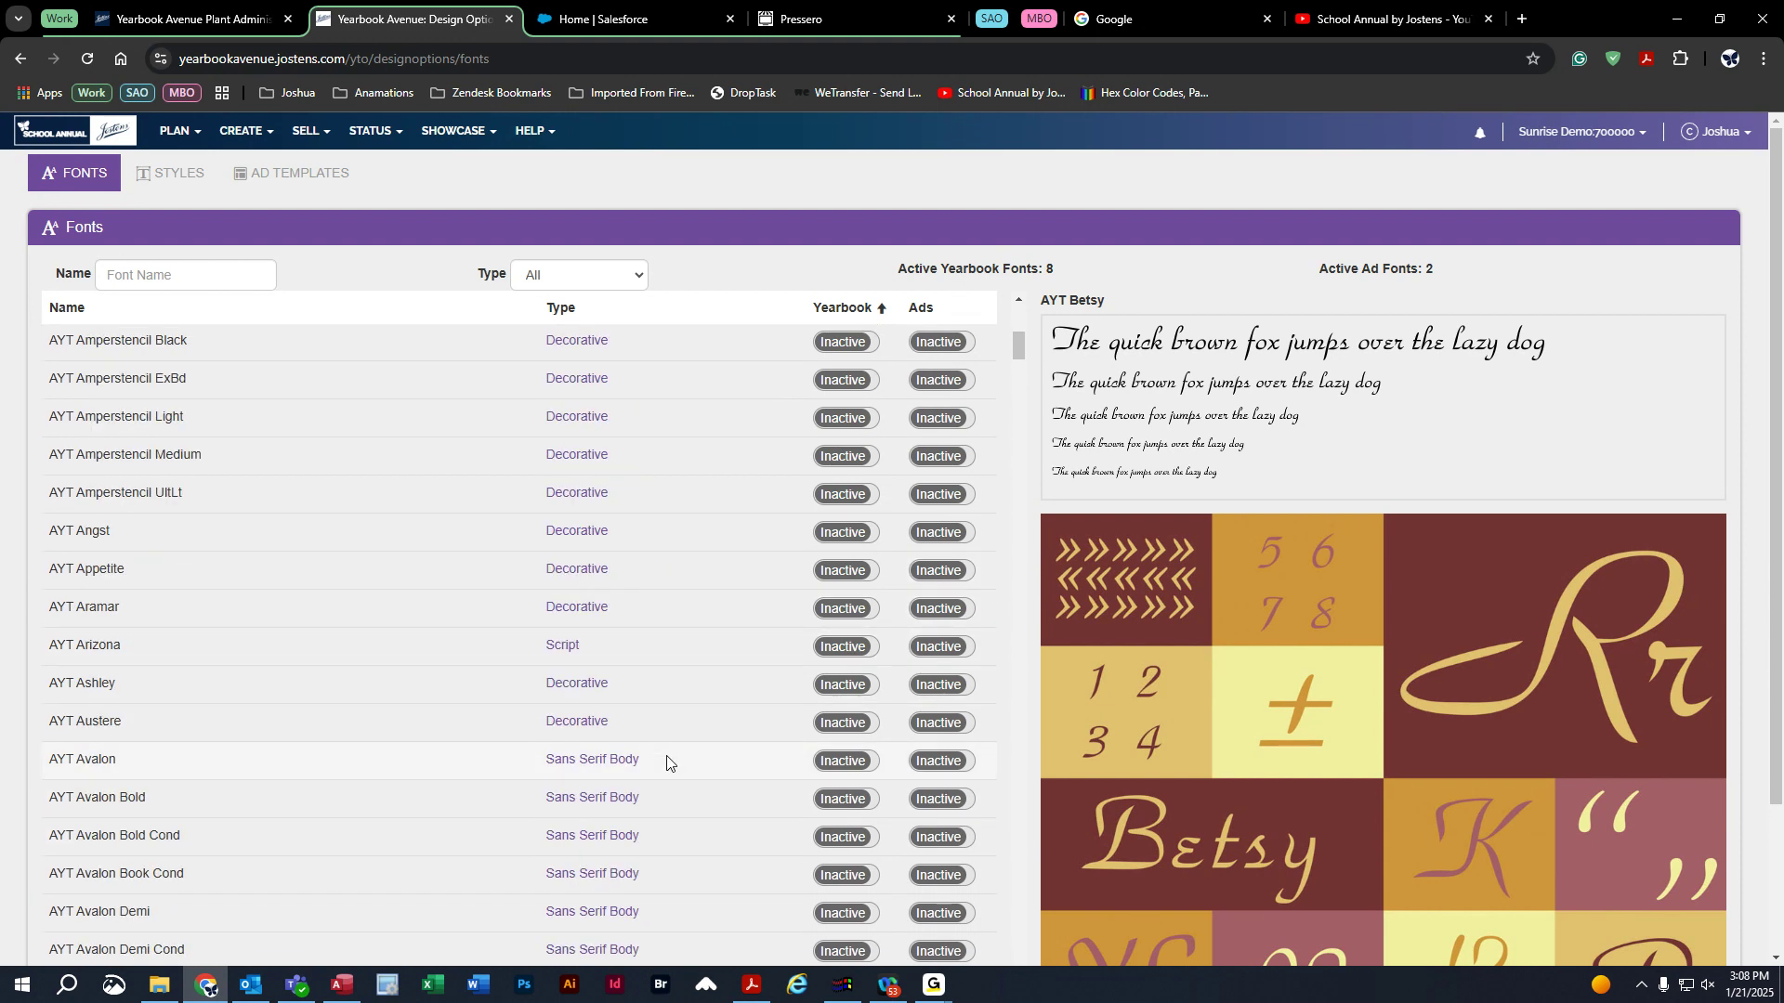
scroll(666, 762, "up", 7)
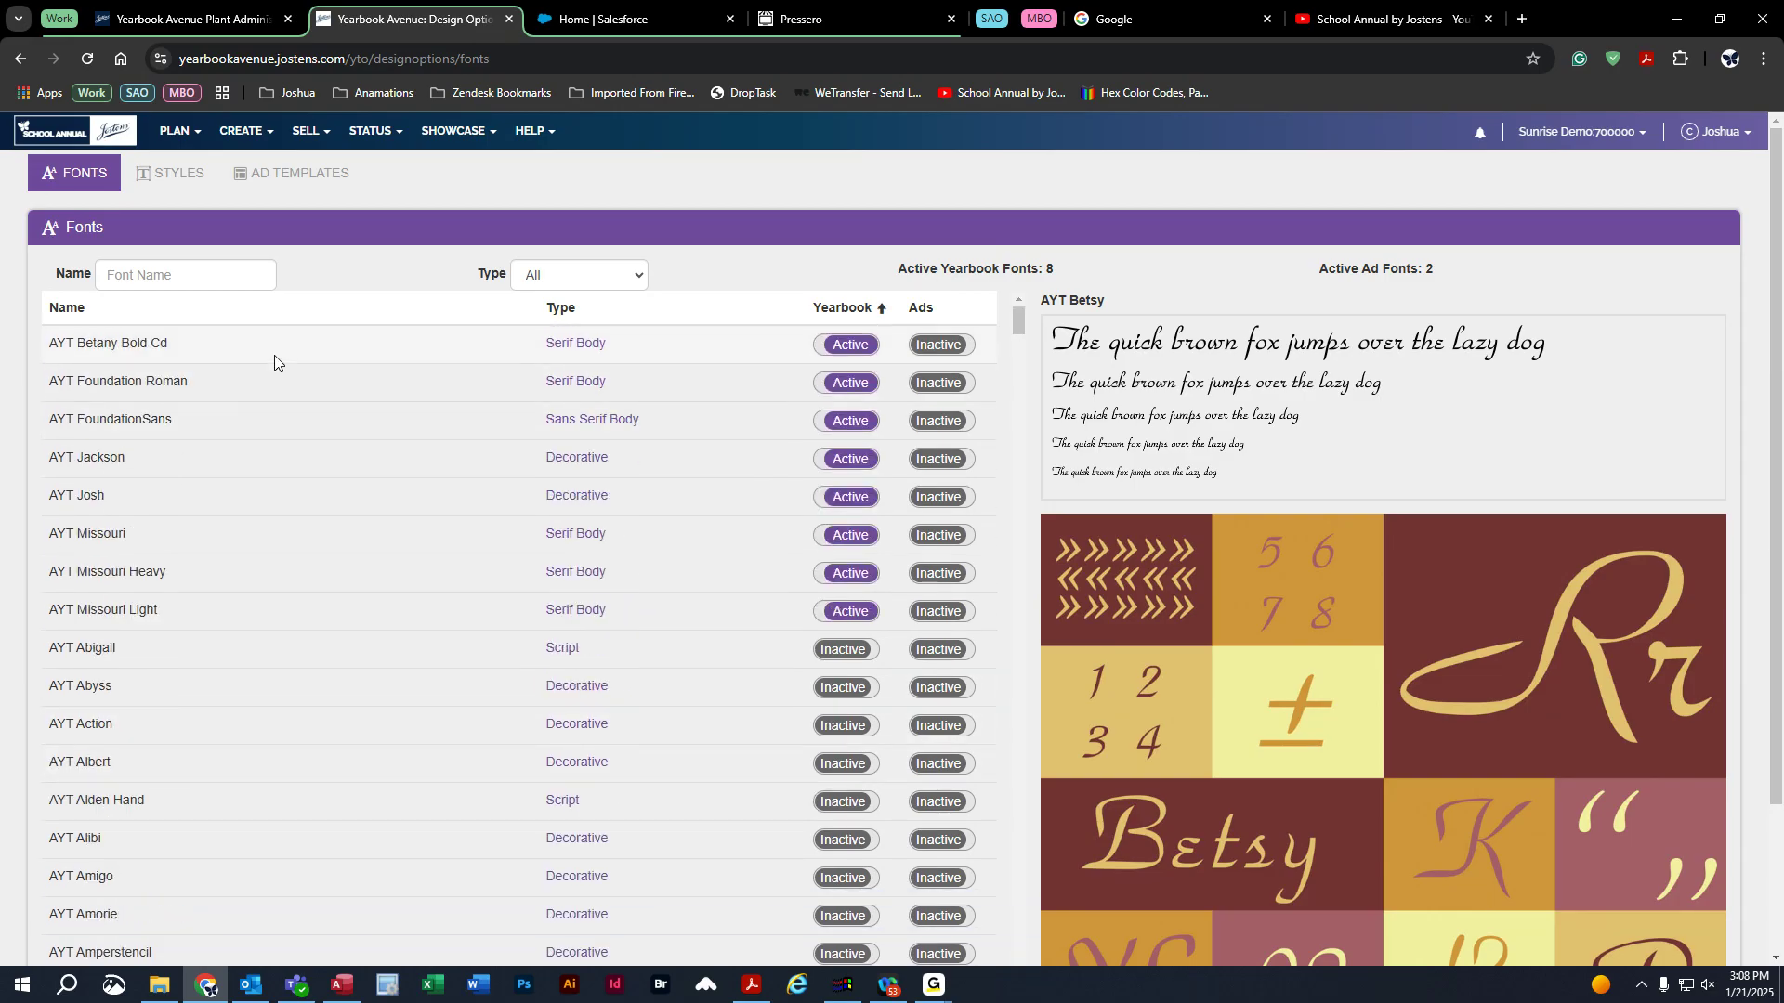
left_click(344, 342)
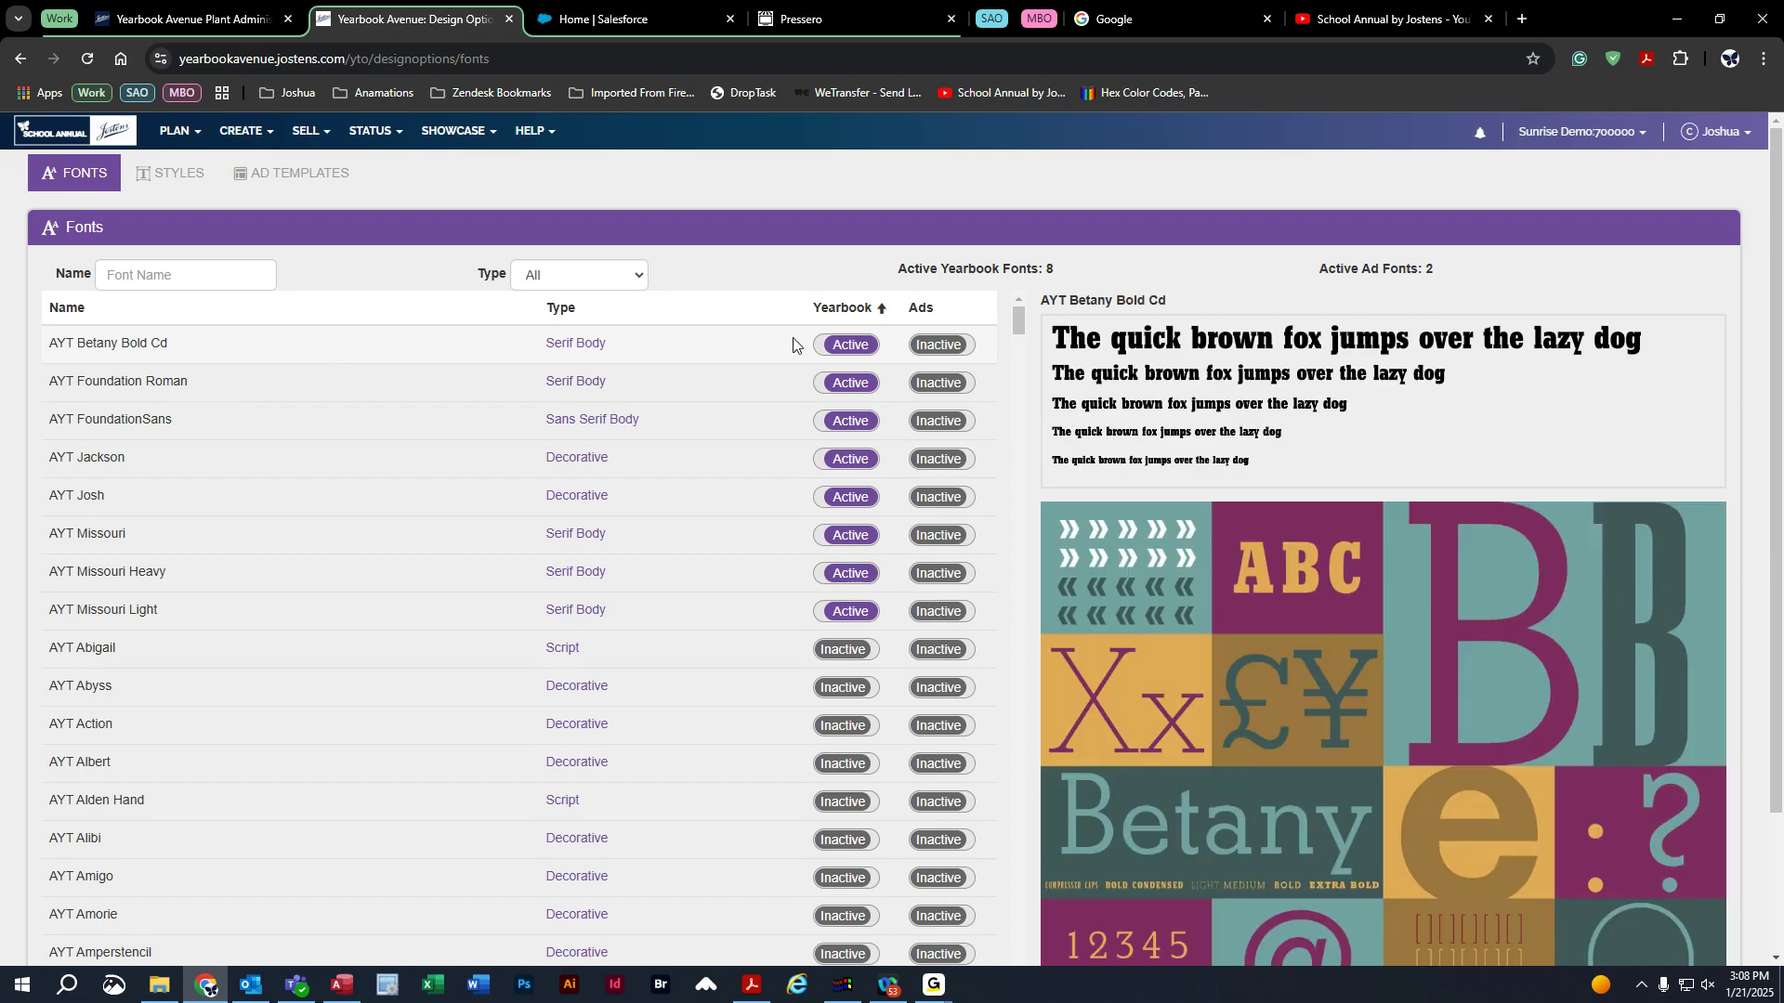
Switch AYT Betany Bold Cd's Yearbook toggle from Active to Inactive.
left_click(841, 349)
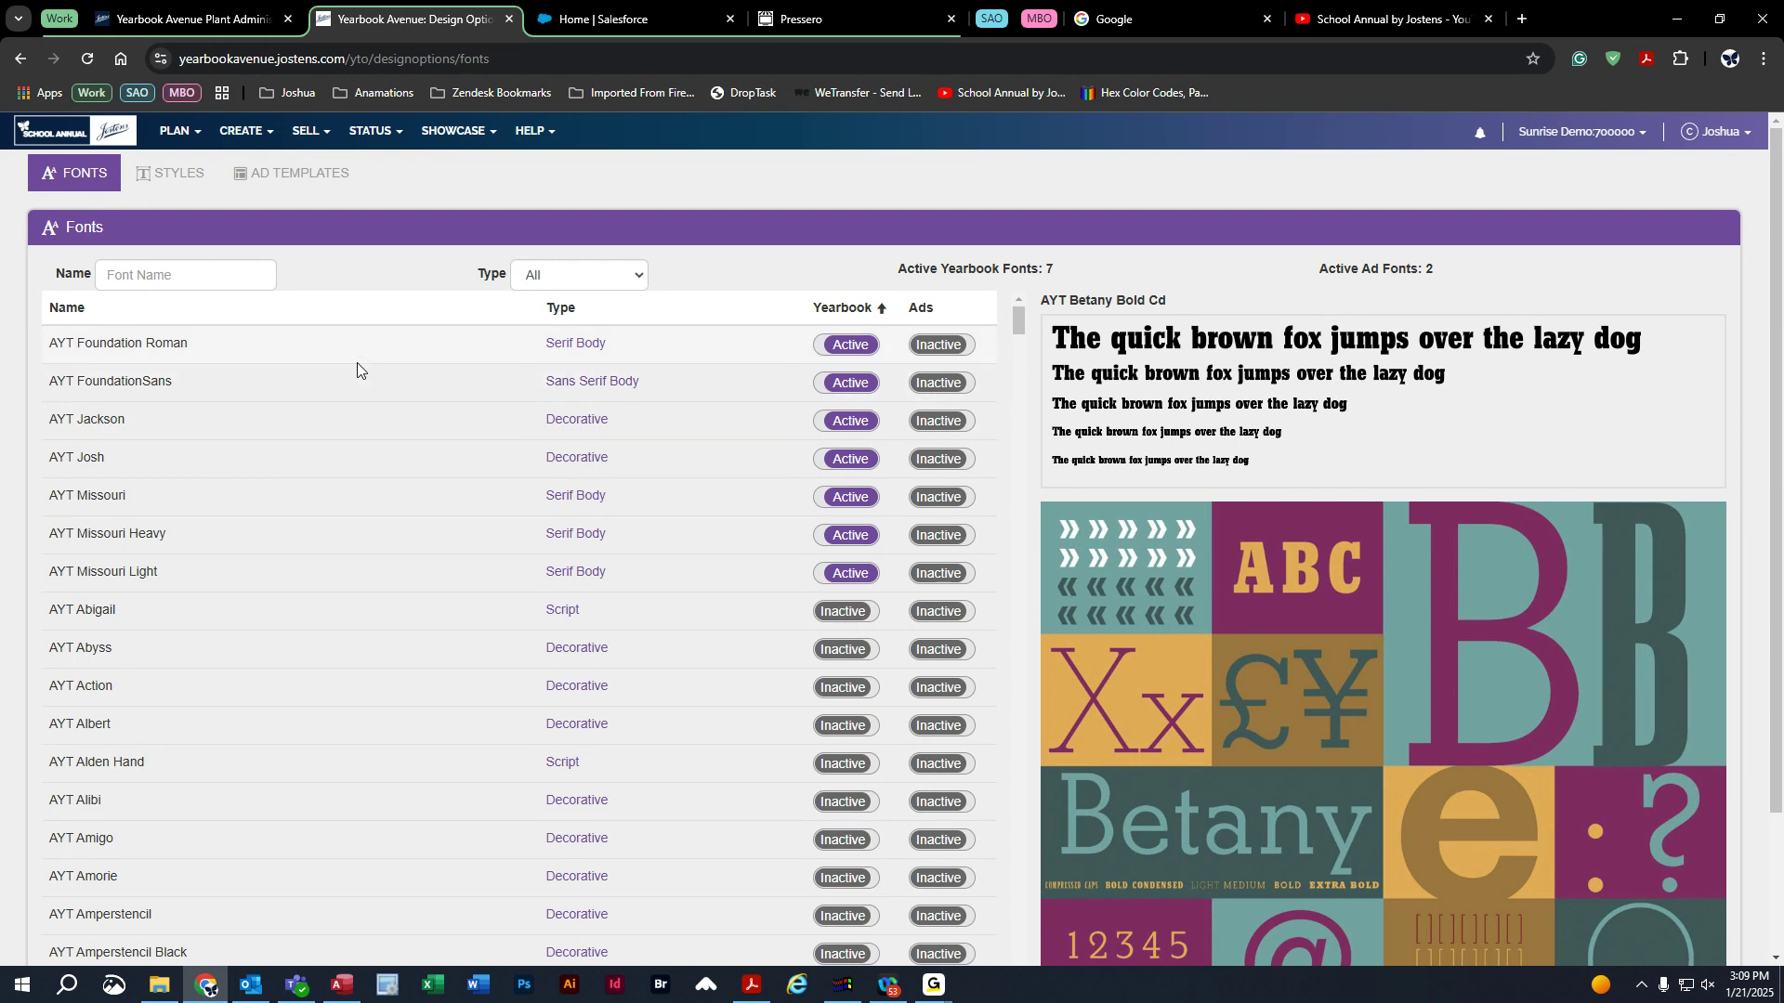
Save the Sub Headline text style in AYT FoundationSans, size 16, Normal.
left_click(172, 177)
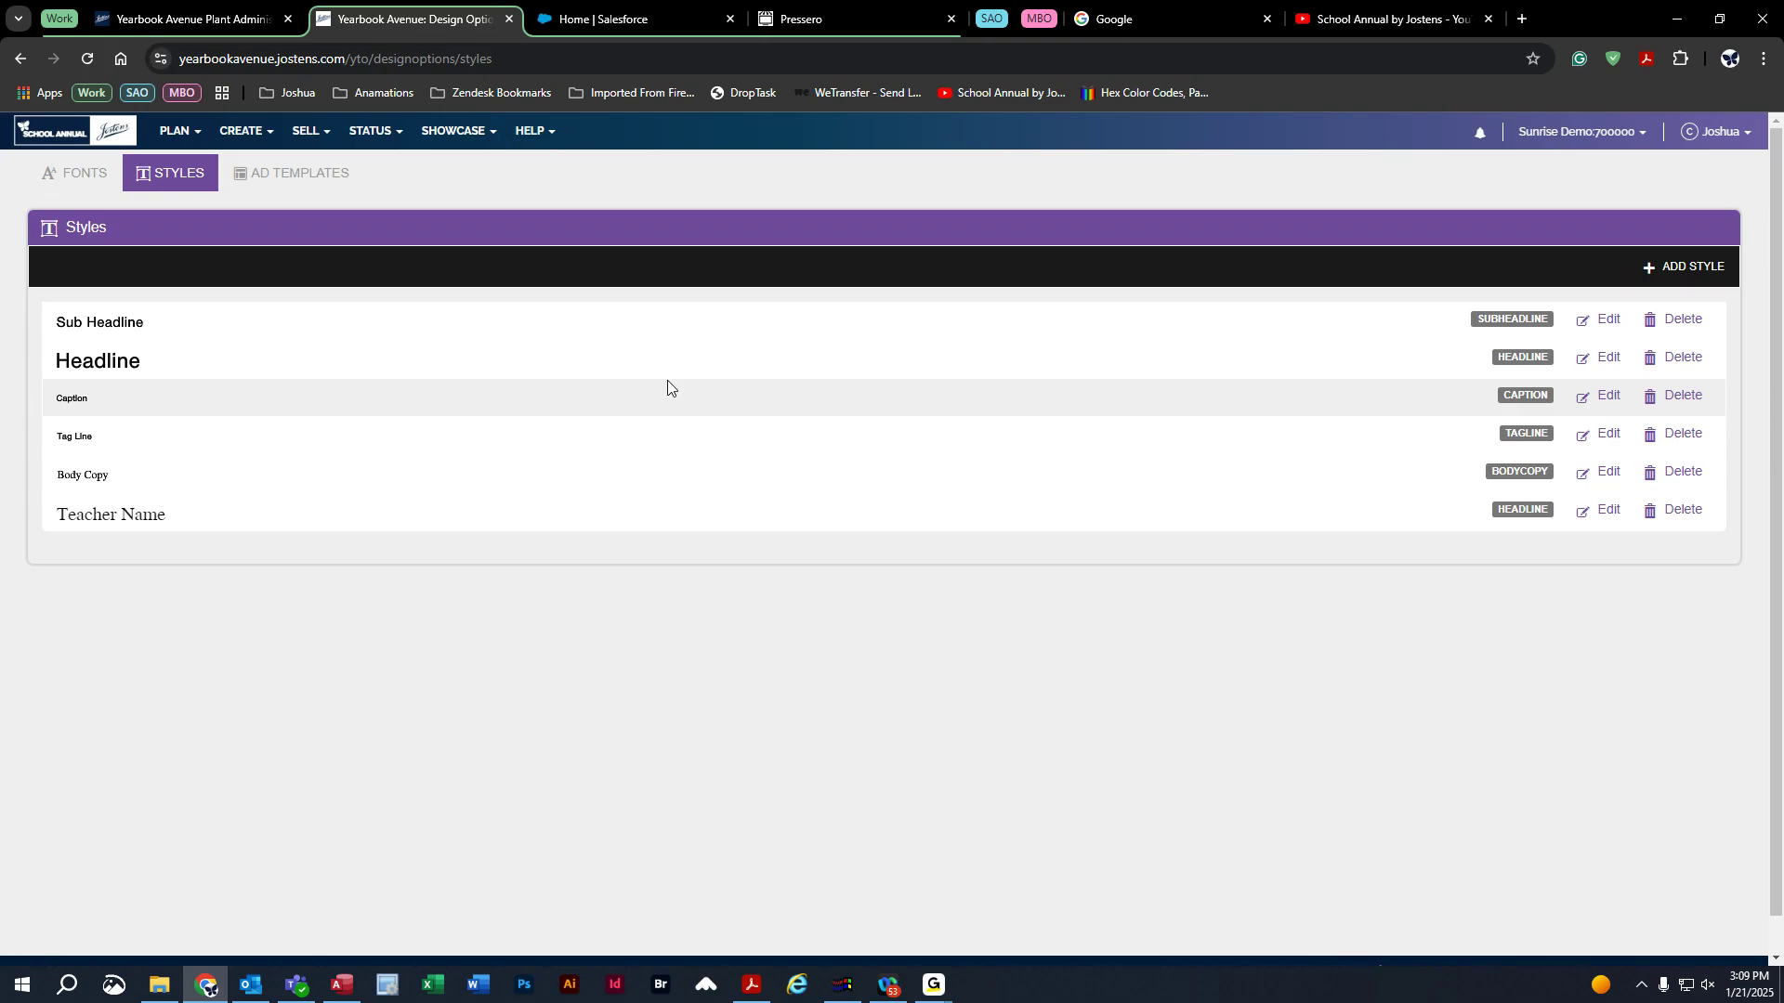
left_click(1597, 323)
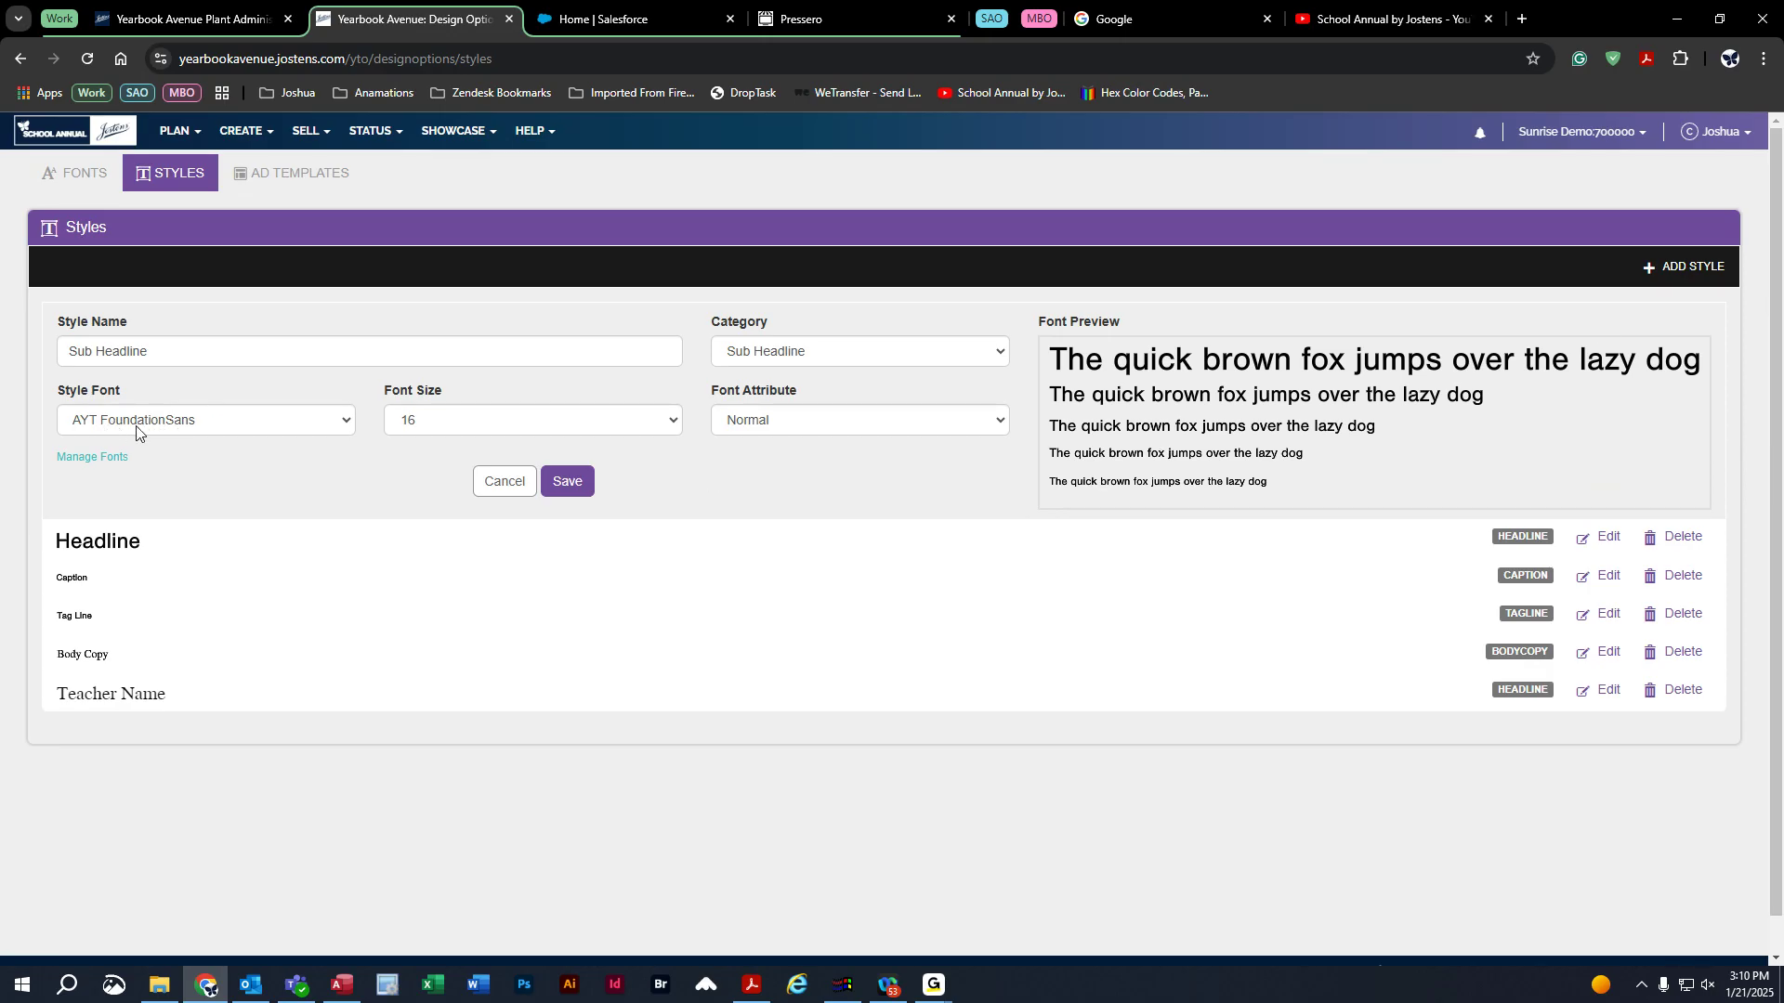
left_click(562, 480)
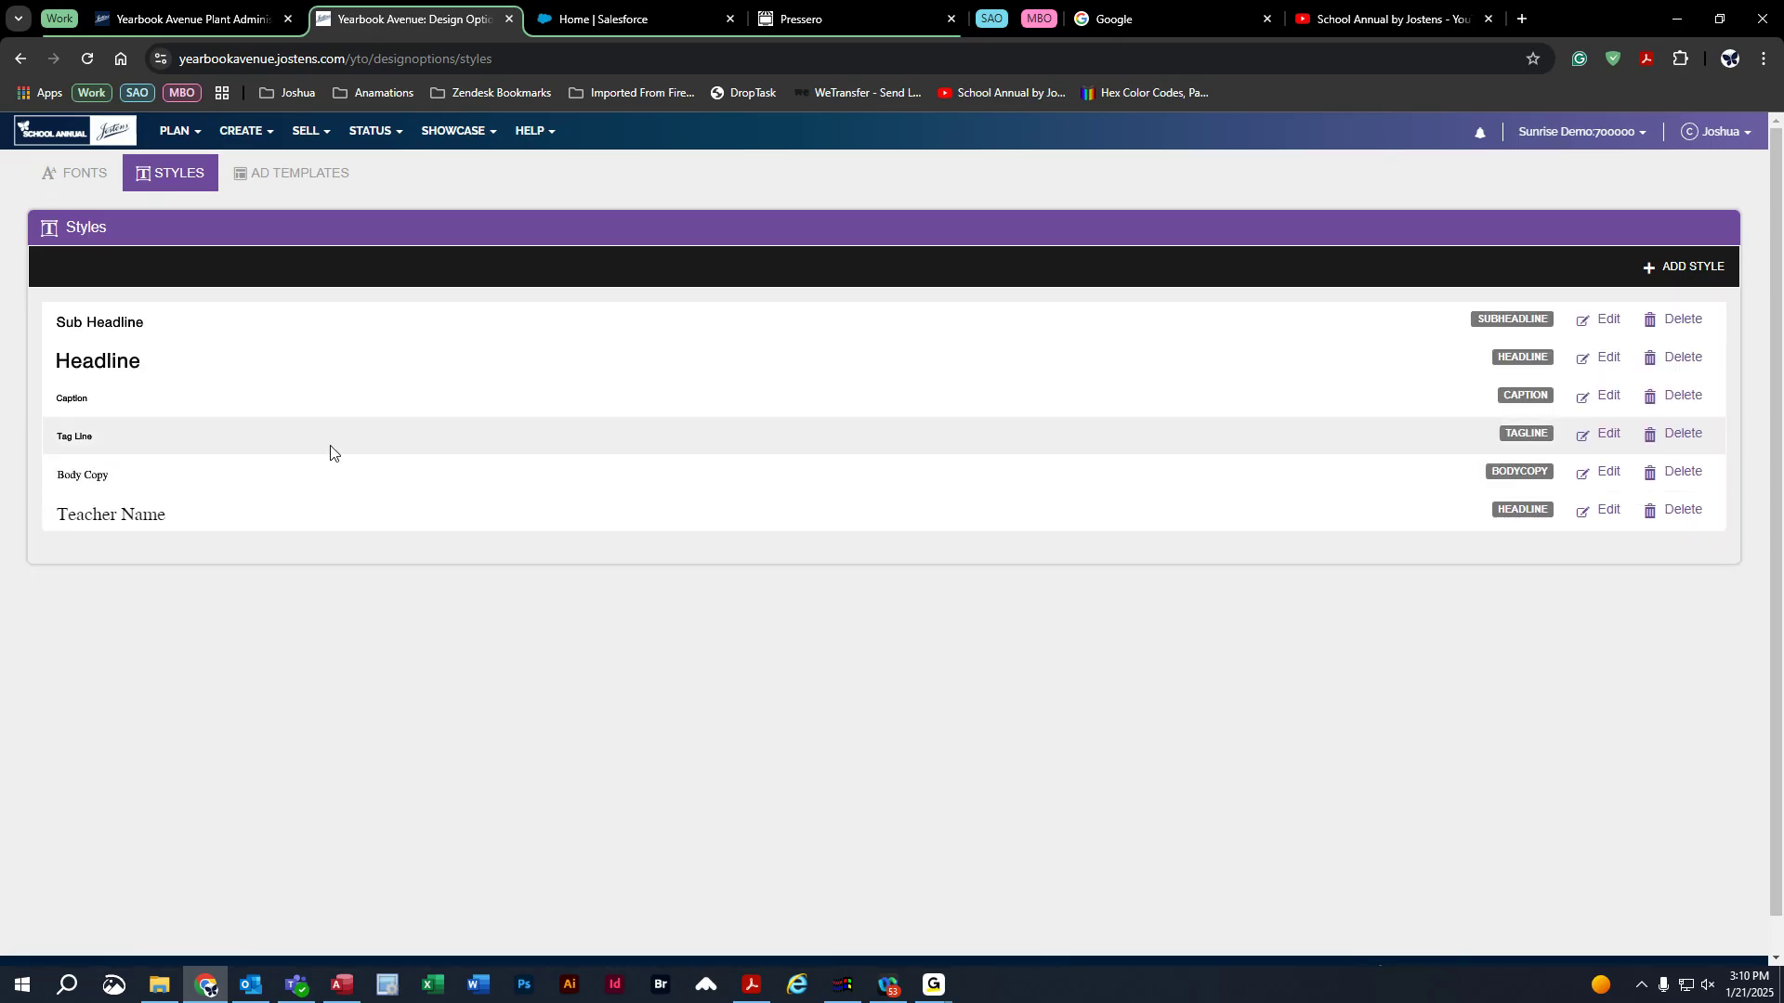
left_click(176, 132)
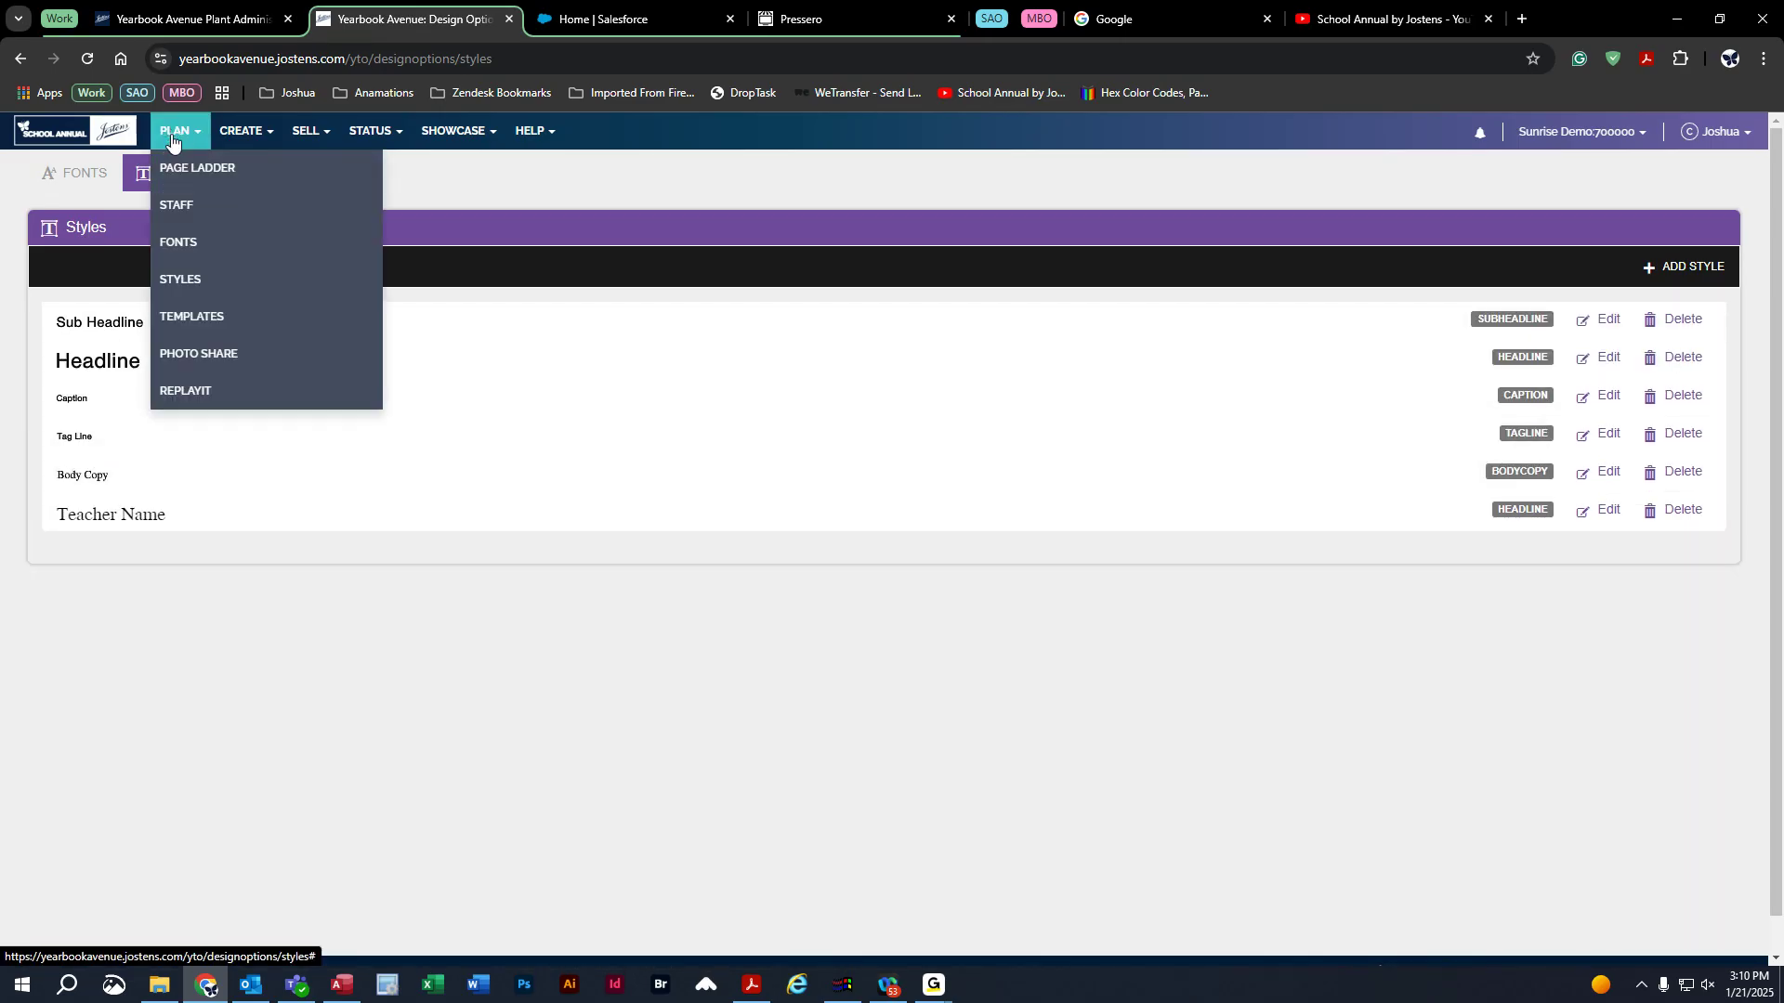
Open Photo Share settings and scroll to the School Life Content & Preferences section.
left_click(217, 357)
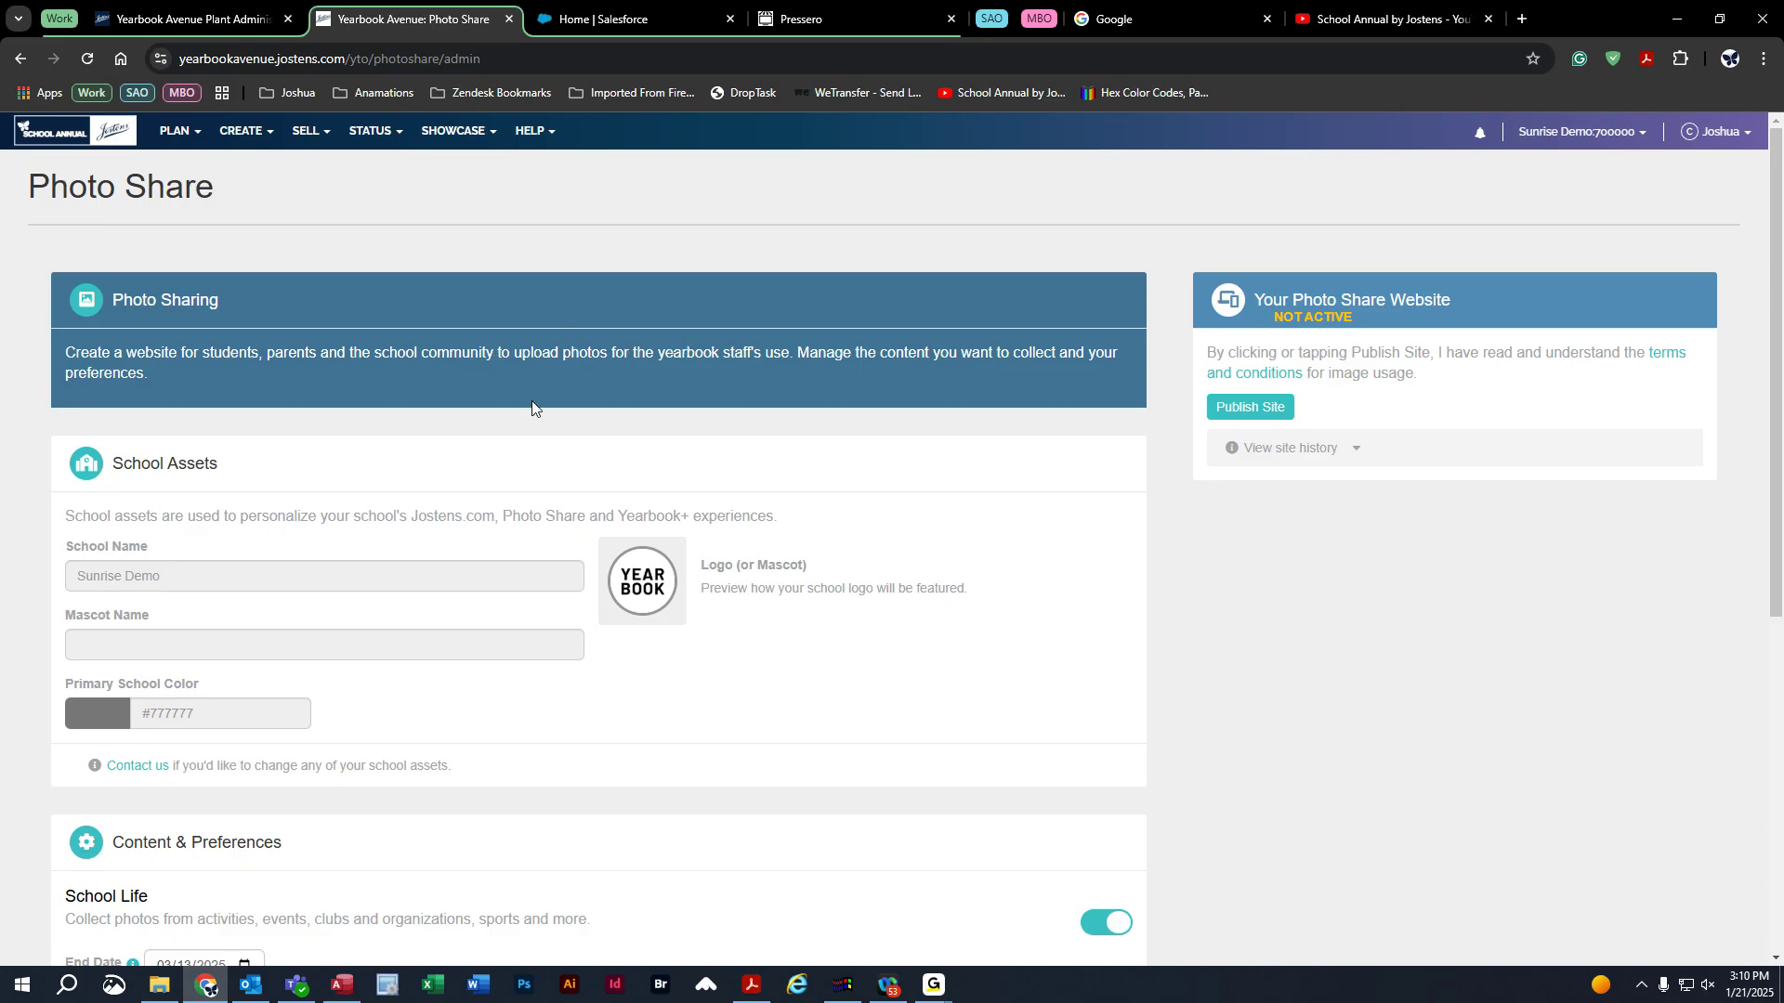
left_click(190, 139)
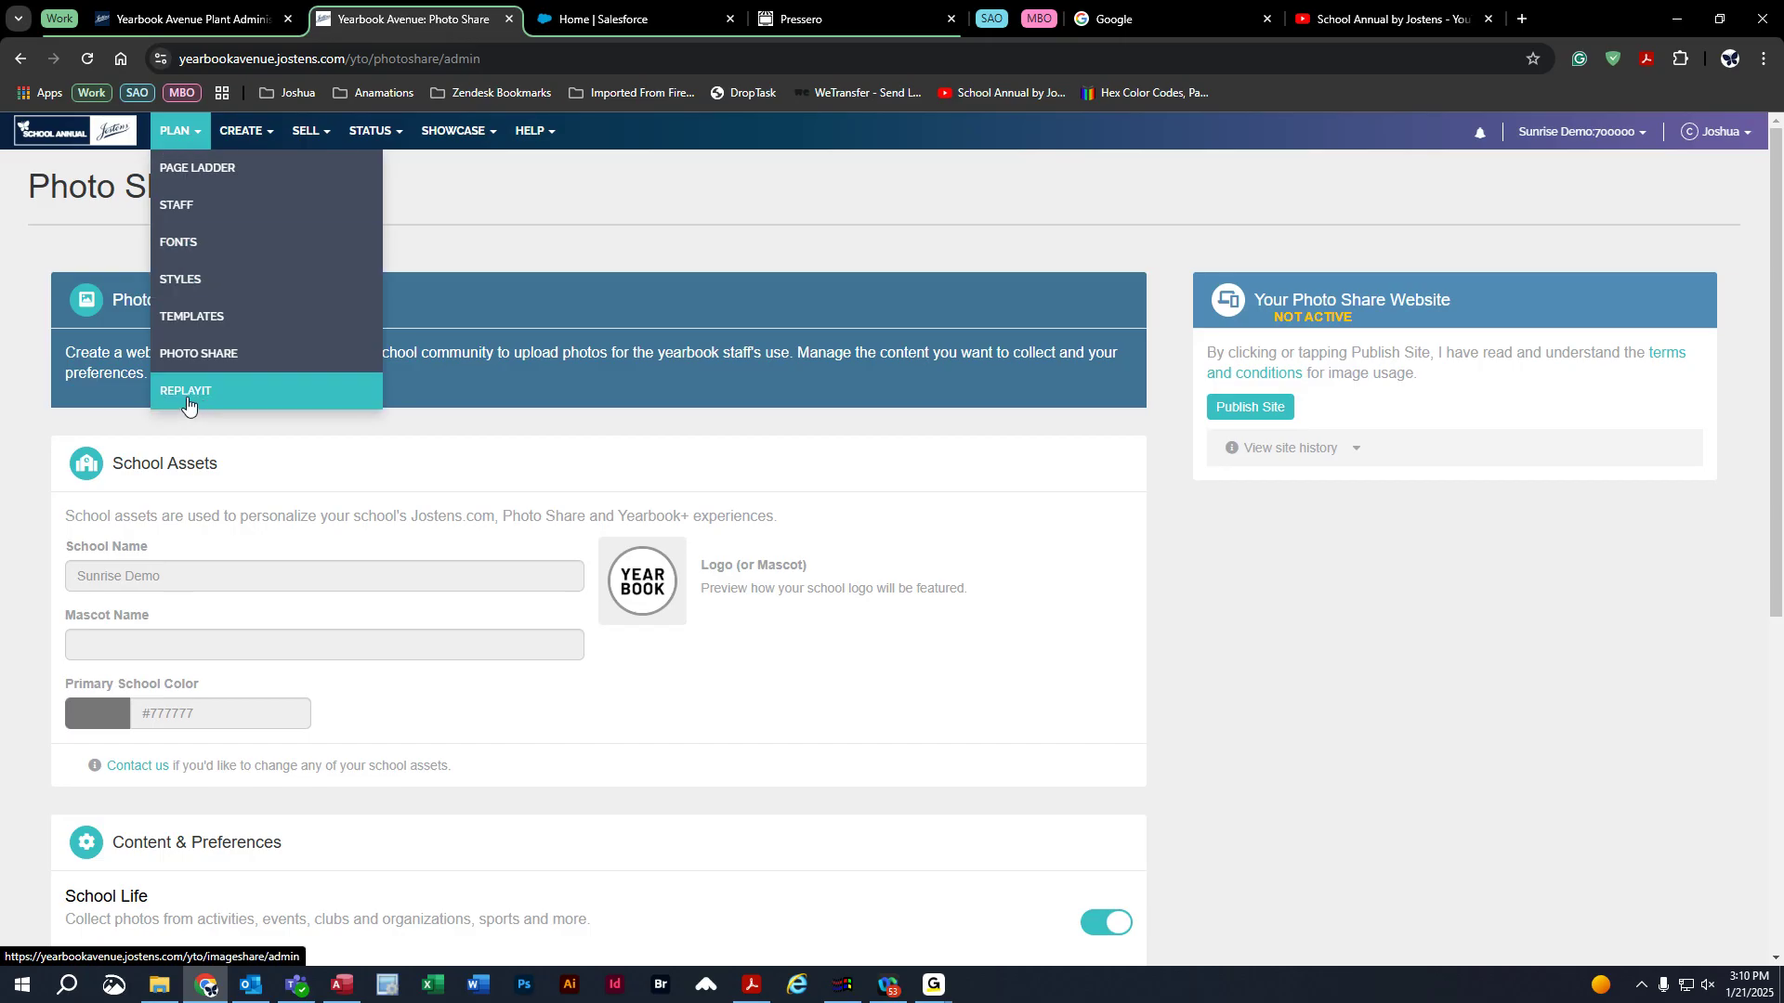
left_click(549, 231)
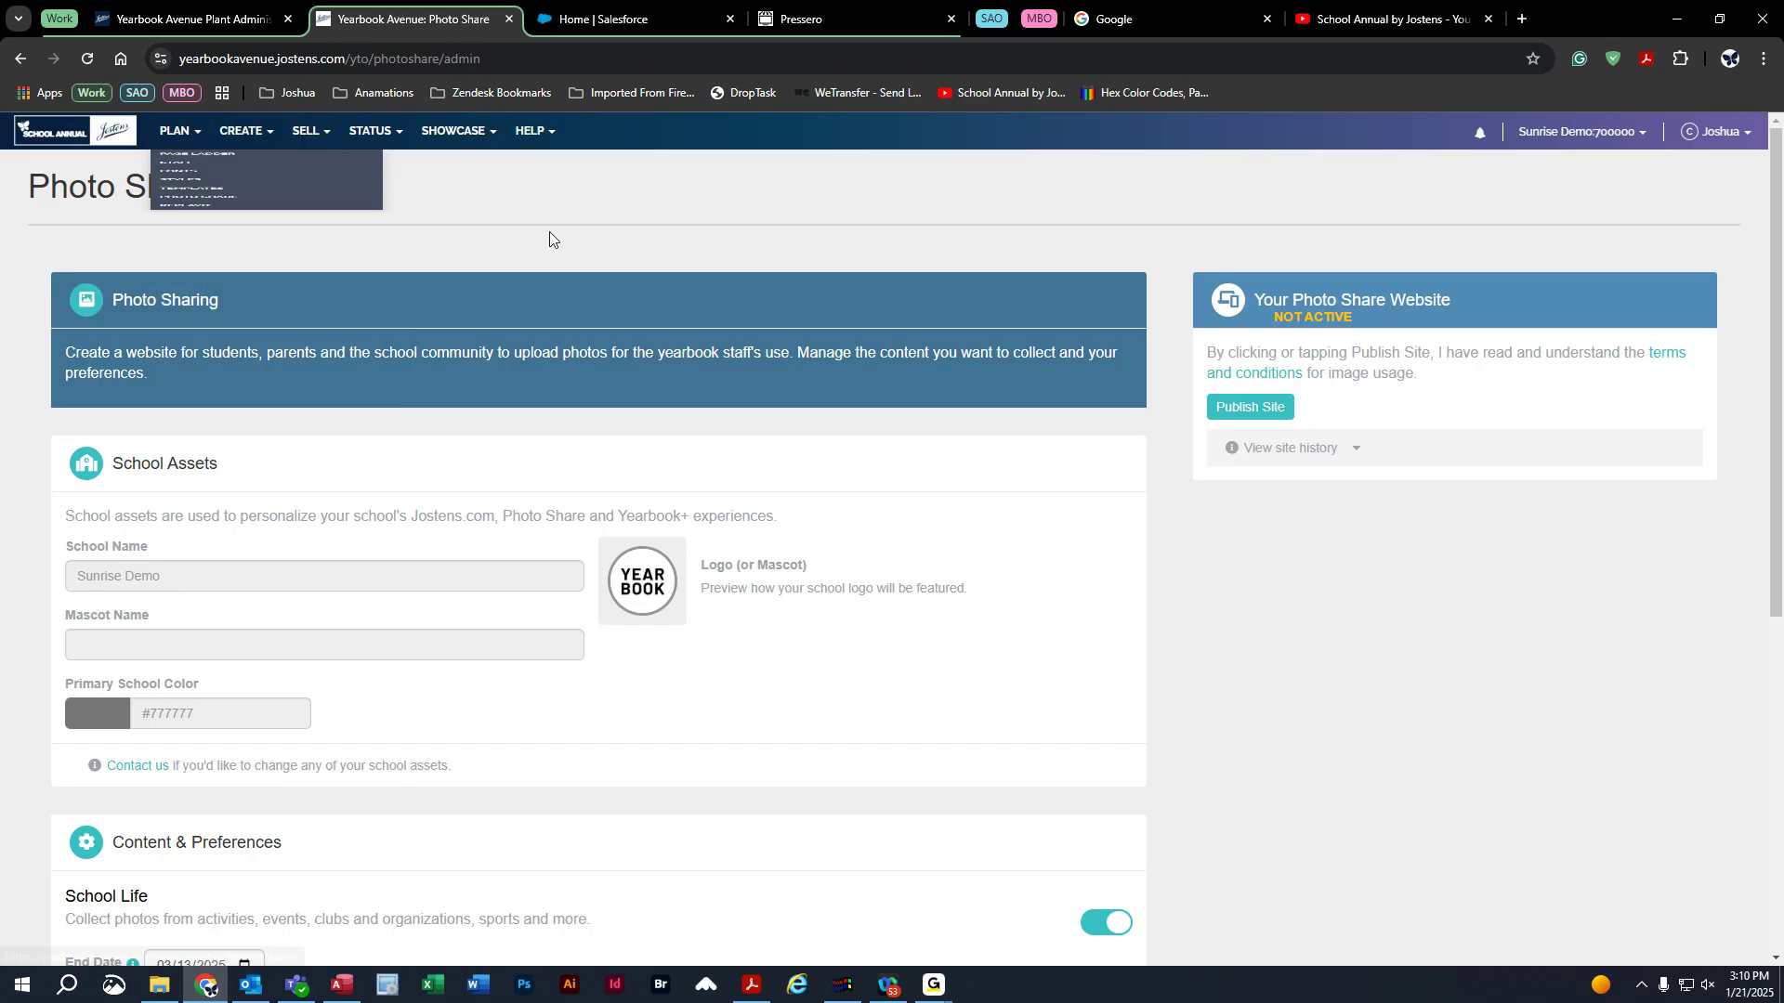
scroll(585, 655, "down", 5)
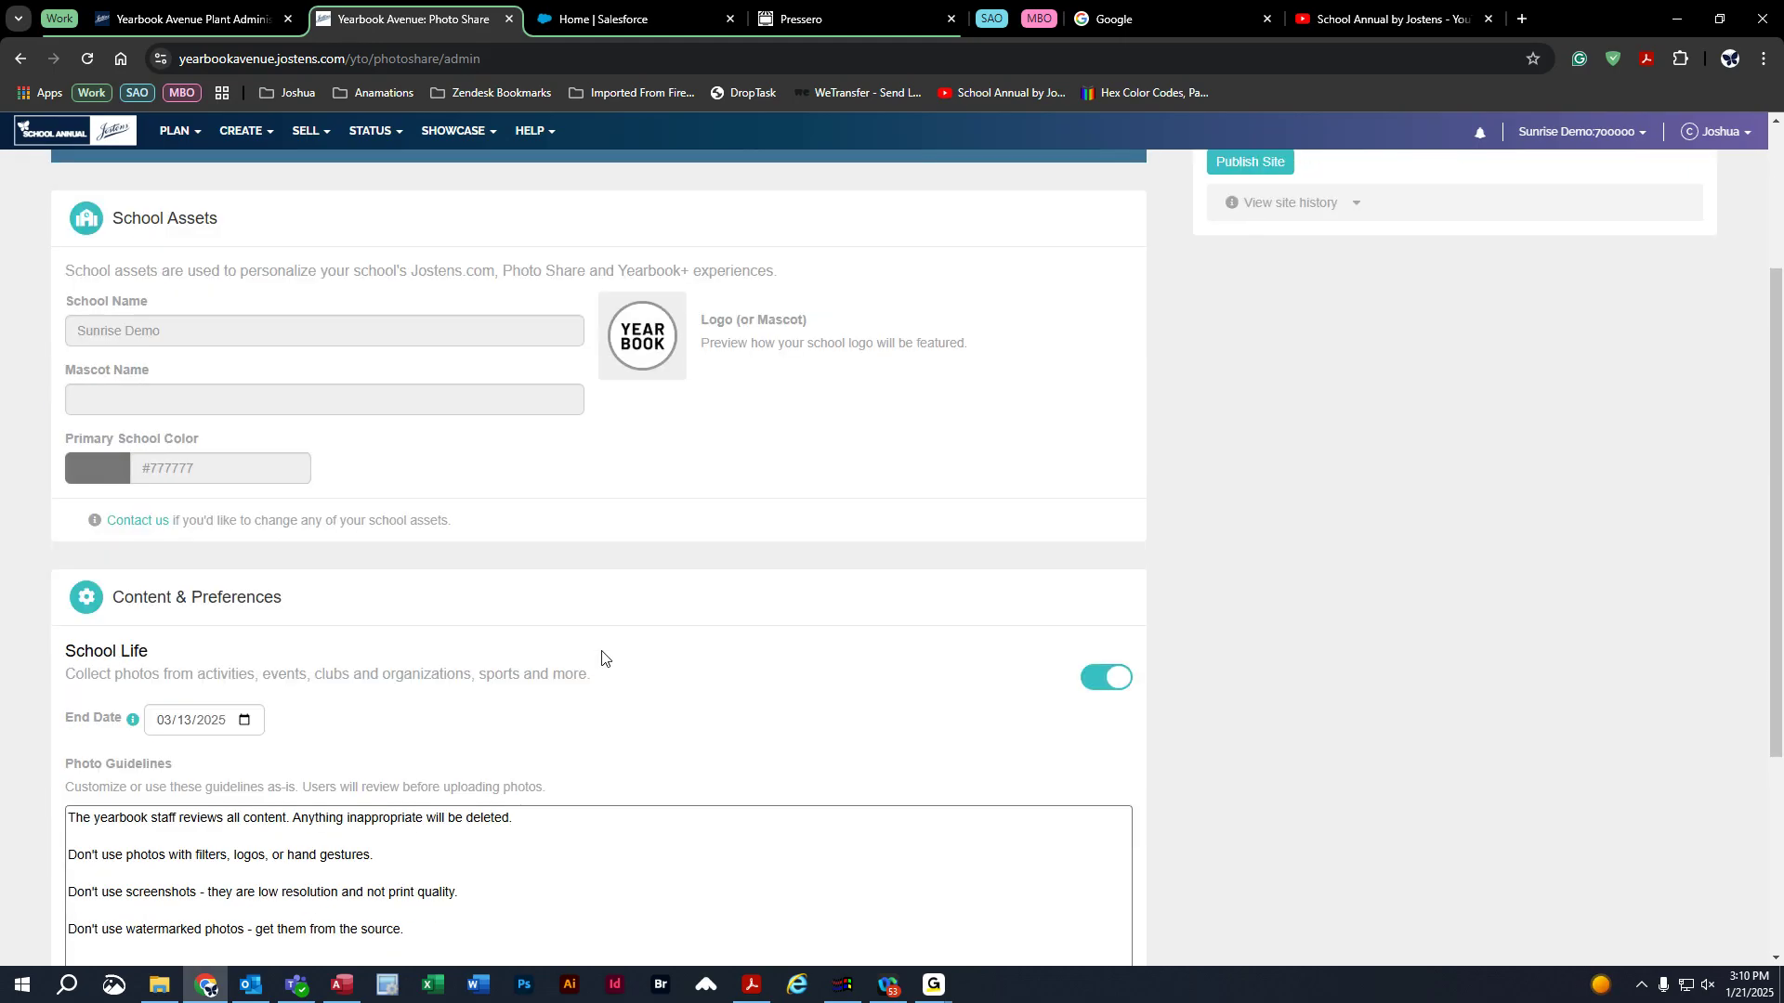
scroll(611, 647, "down", 1)
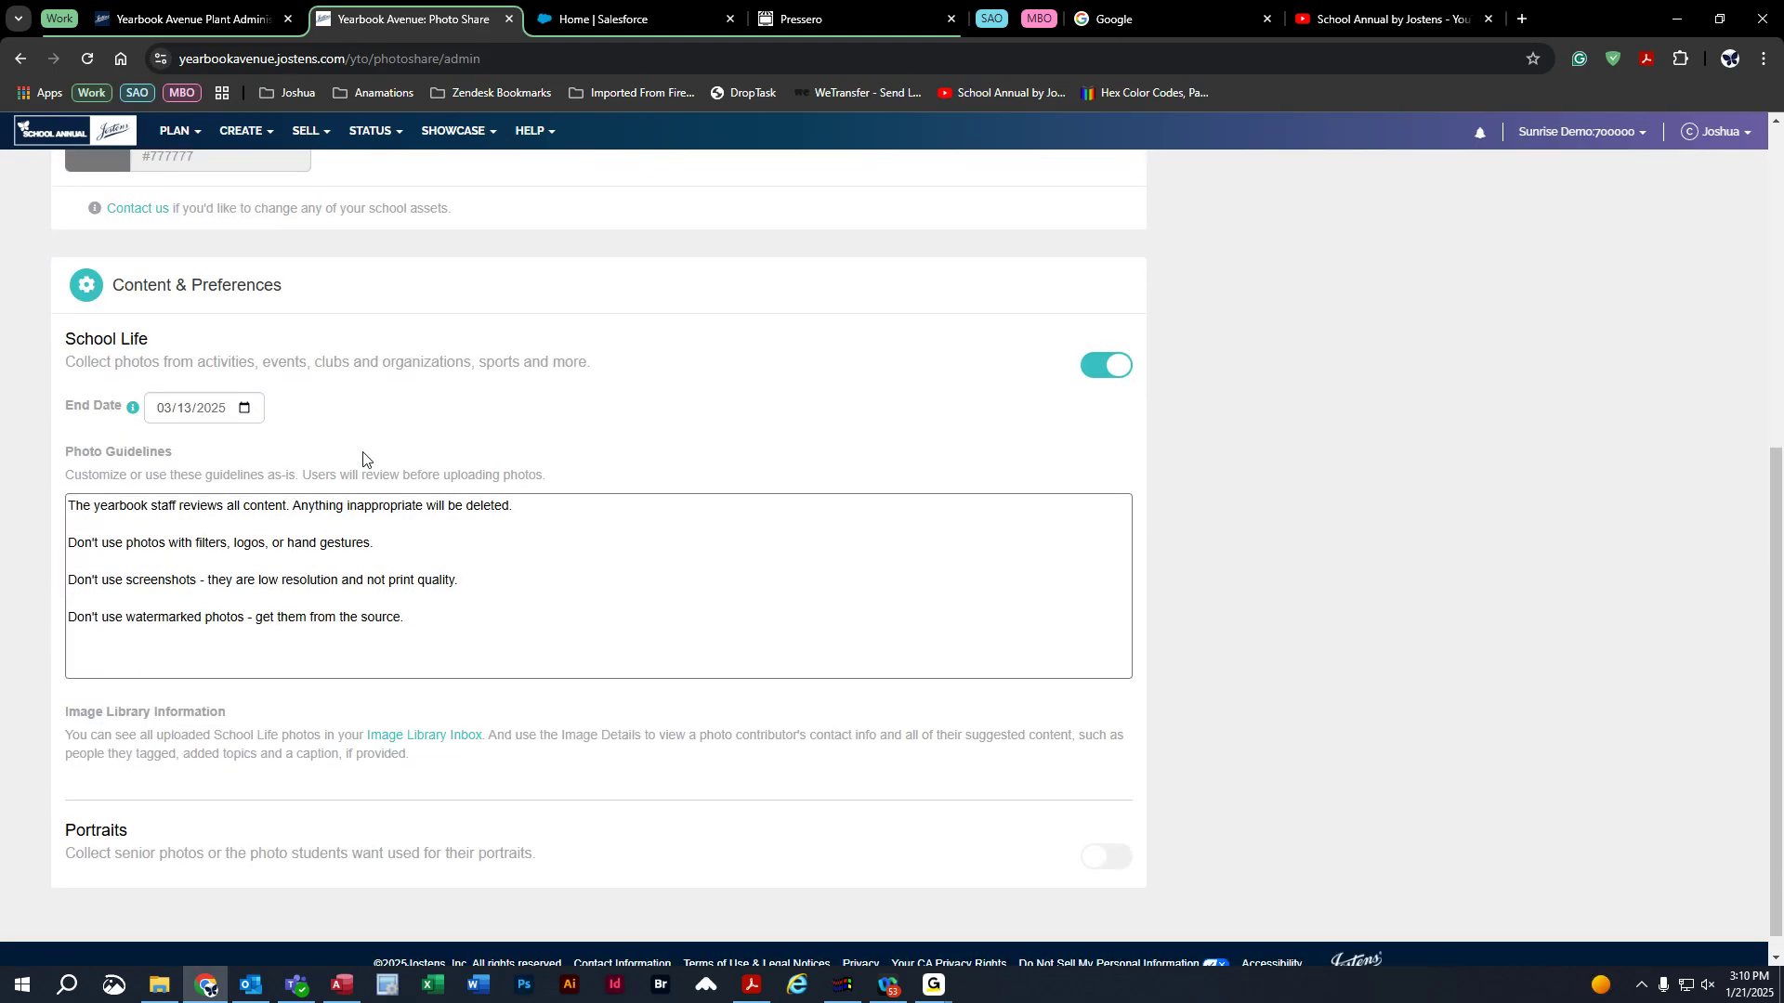
mouse_move(133, 407)
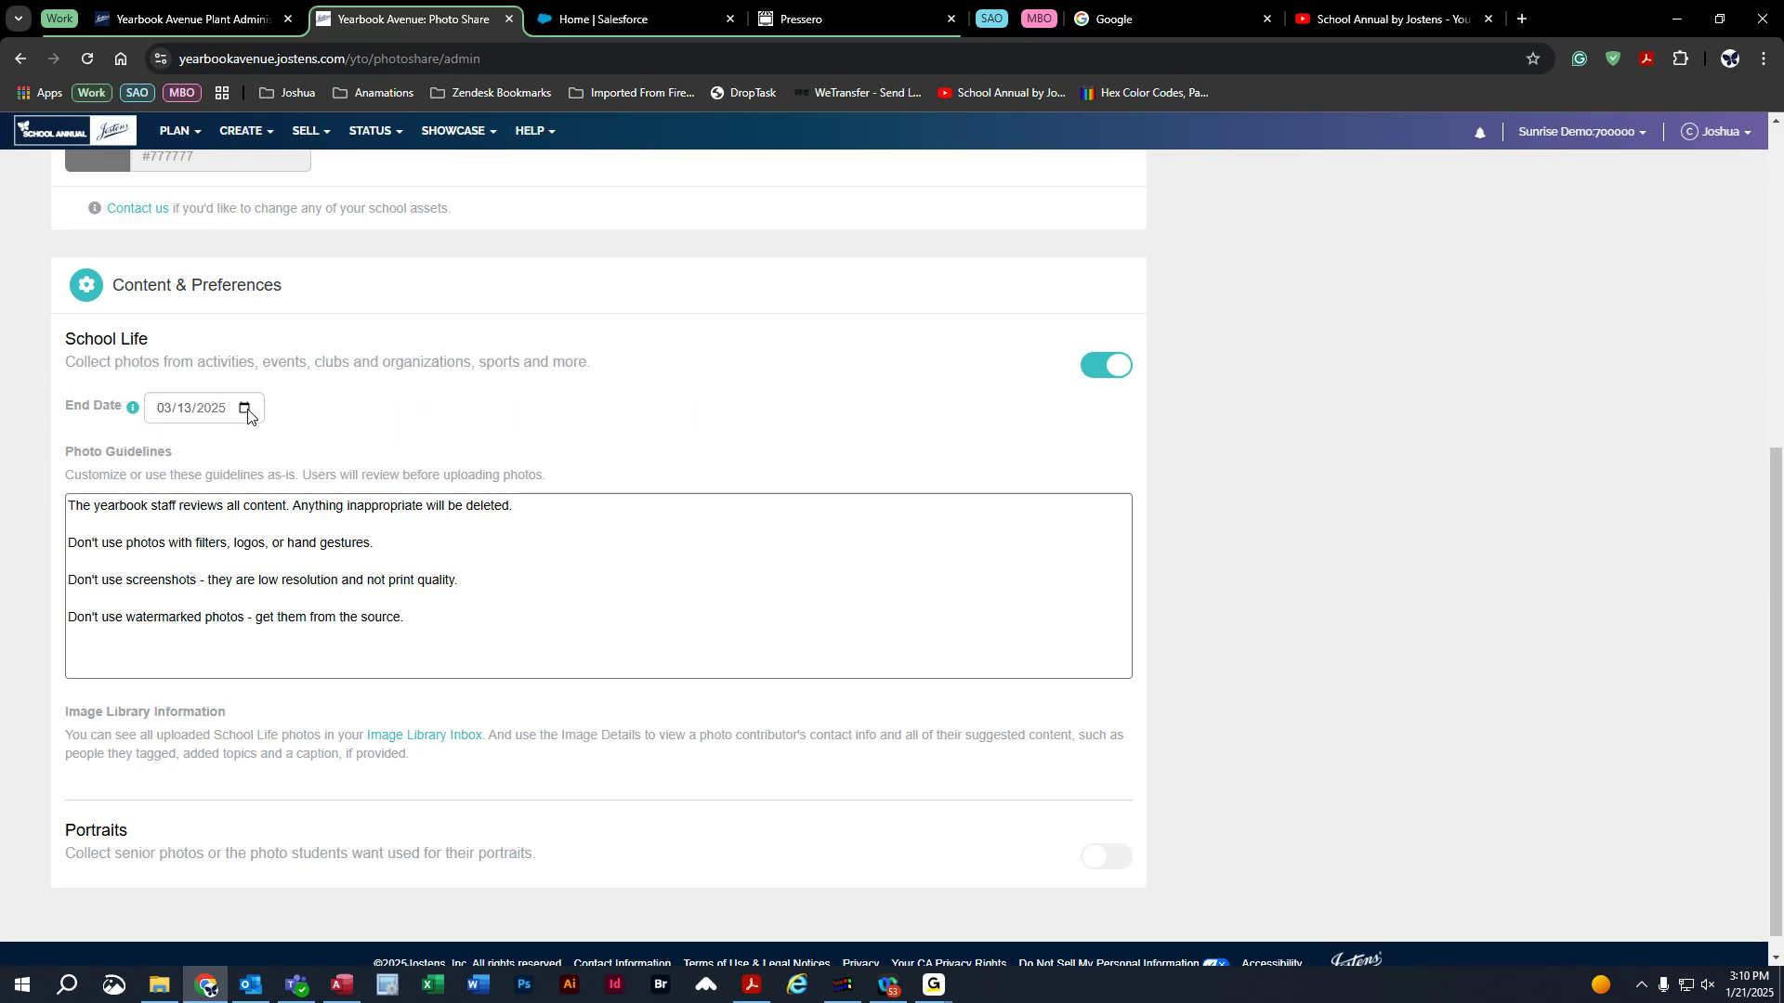
Change the School Life collection end date from 03/13/2025 to March 27, 2025.
left_click(245, 410)
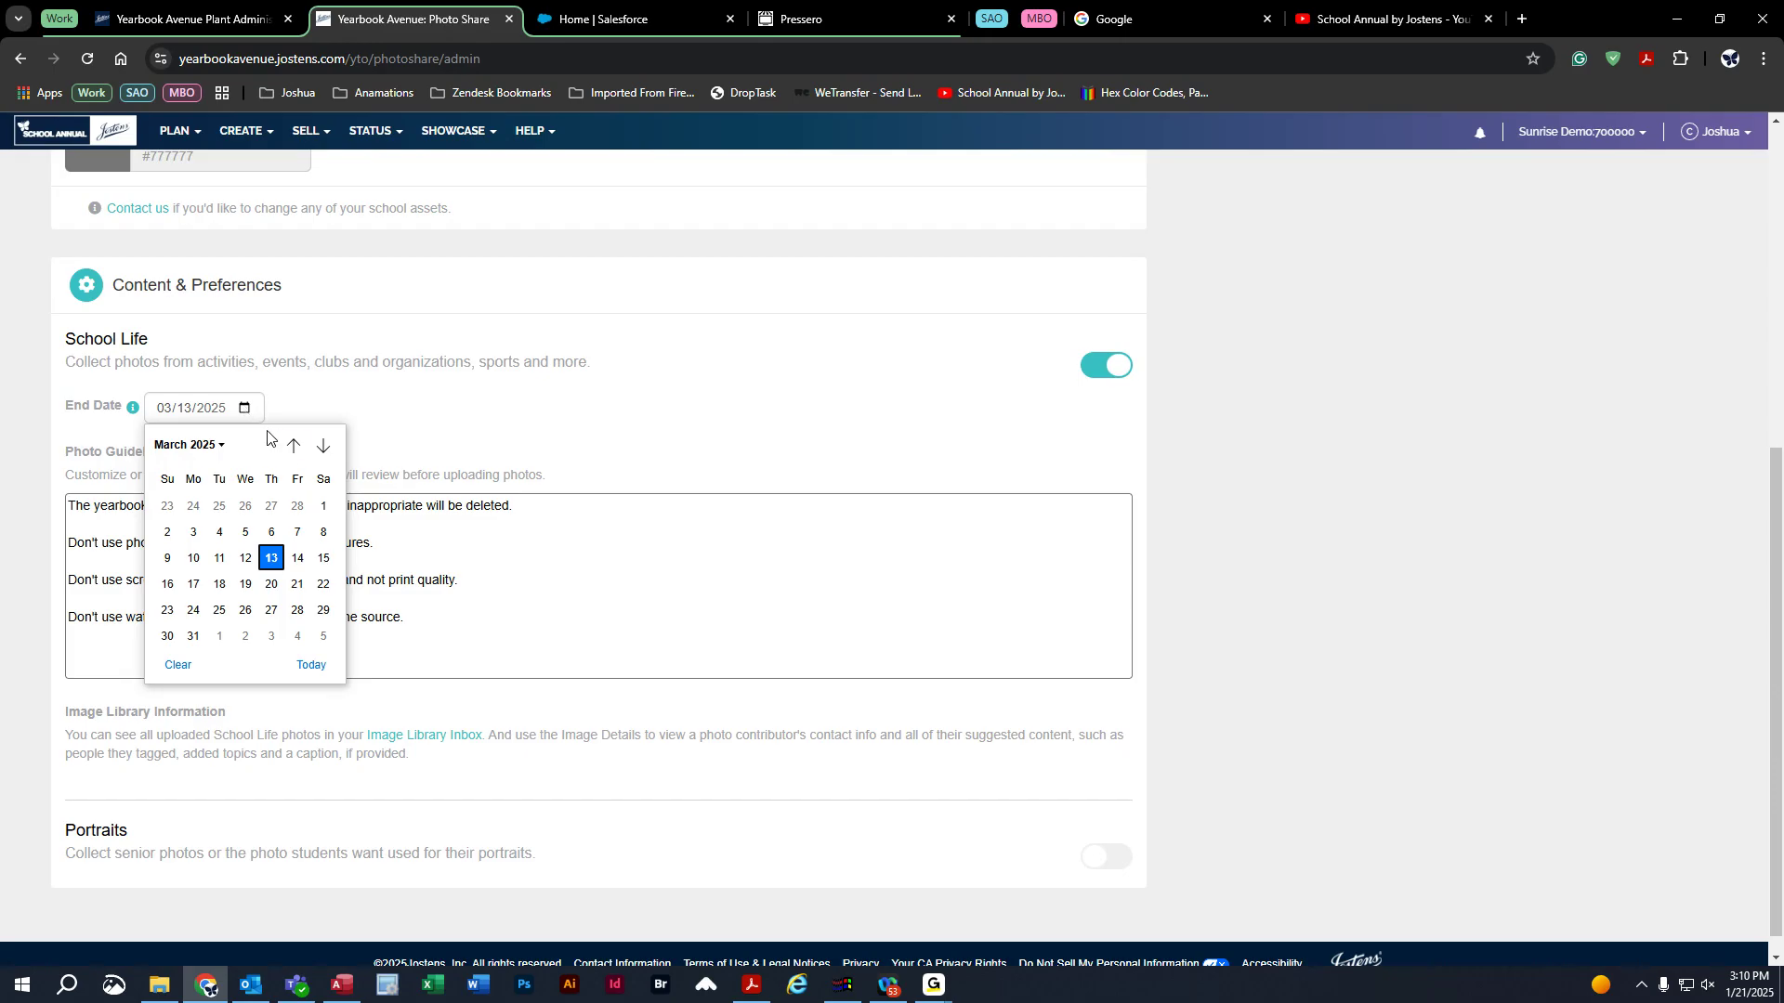
left_click(293, 445)
left_click(320, 447)
left_click(320, 447)
left_click(292, 445)
left_click(268, 611)
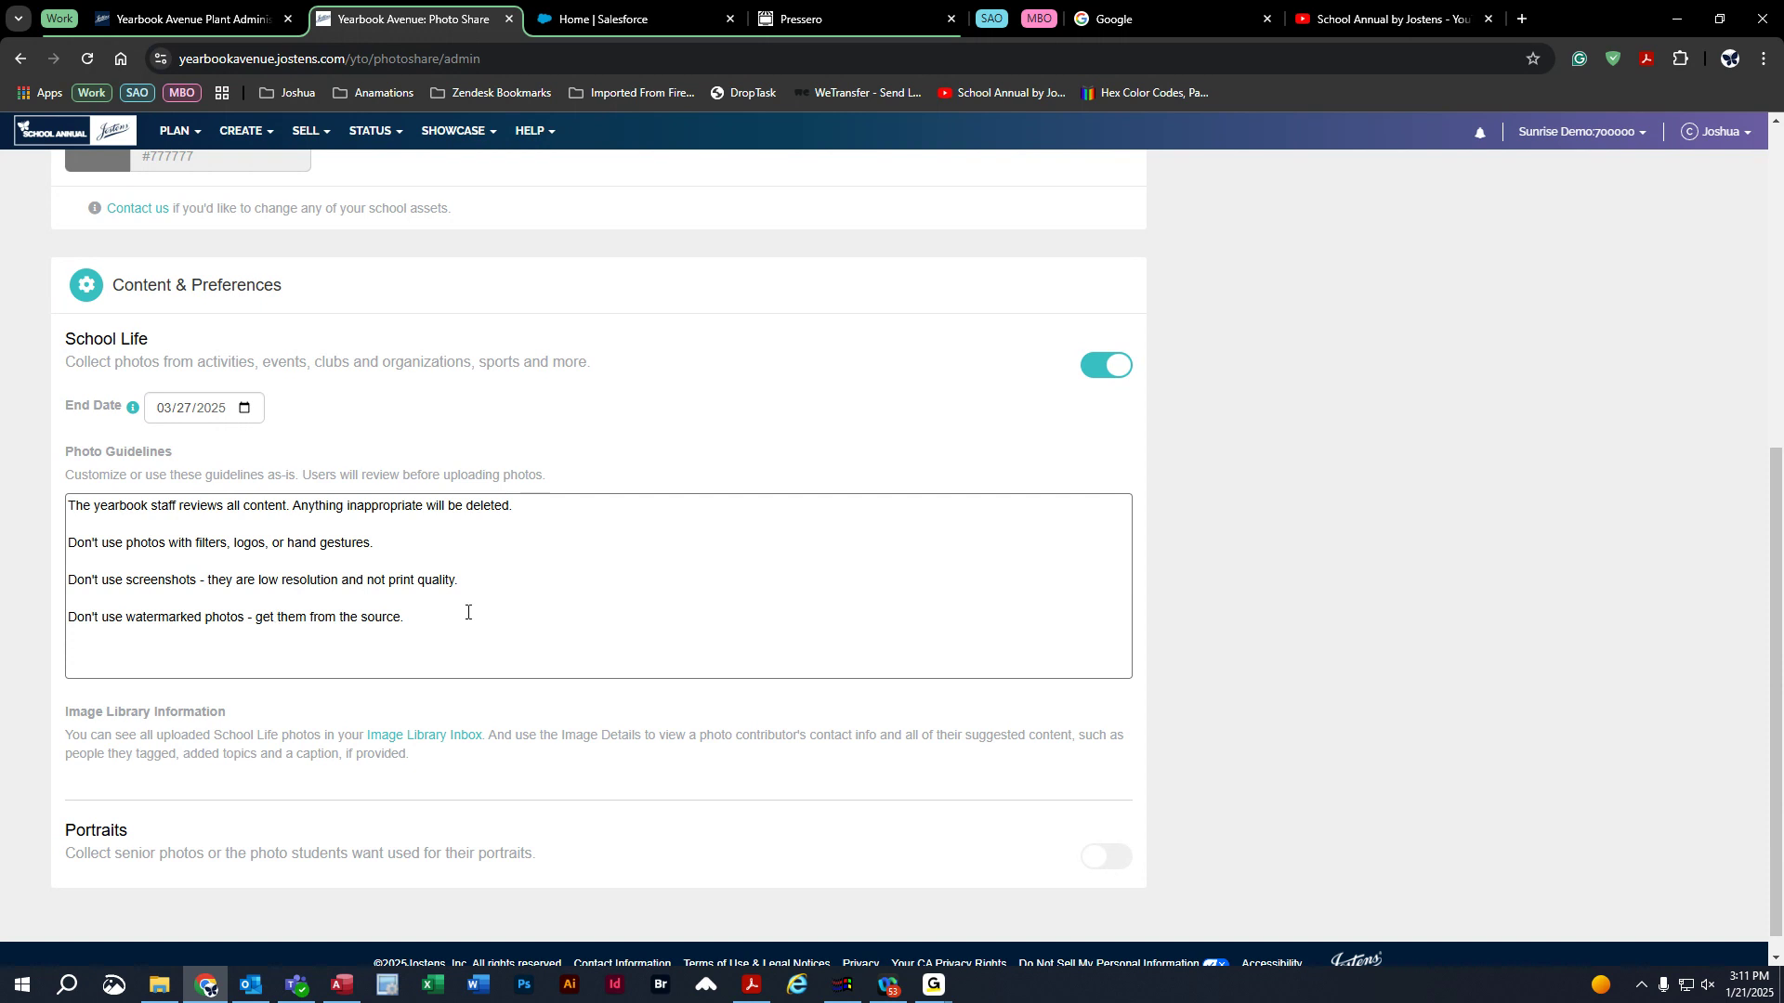
Publish the Photo Share site, making it active with last-published time 01/21/2025 03:12:13 PM.
scroll(530, 647, "up", 1)
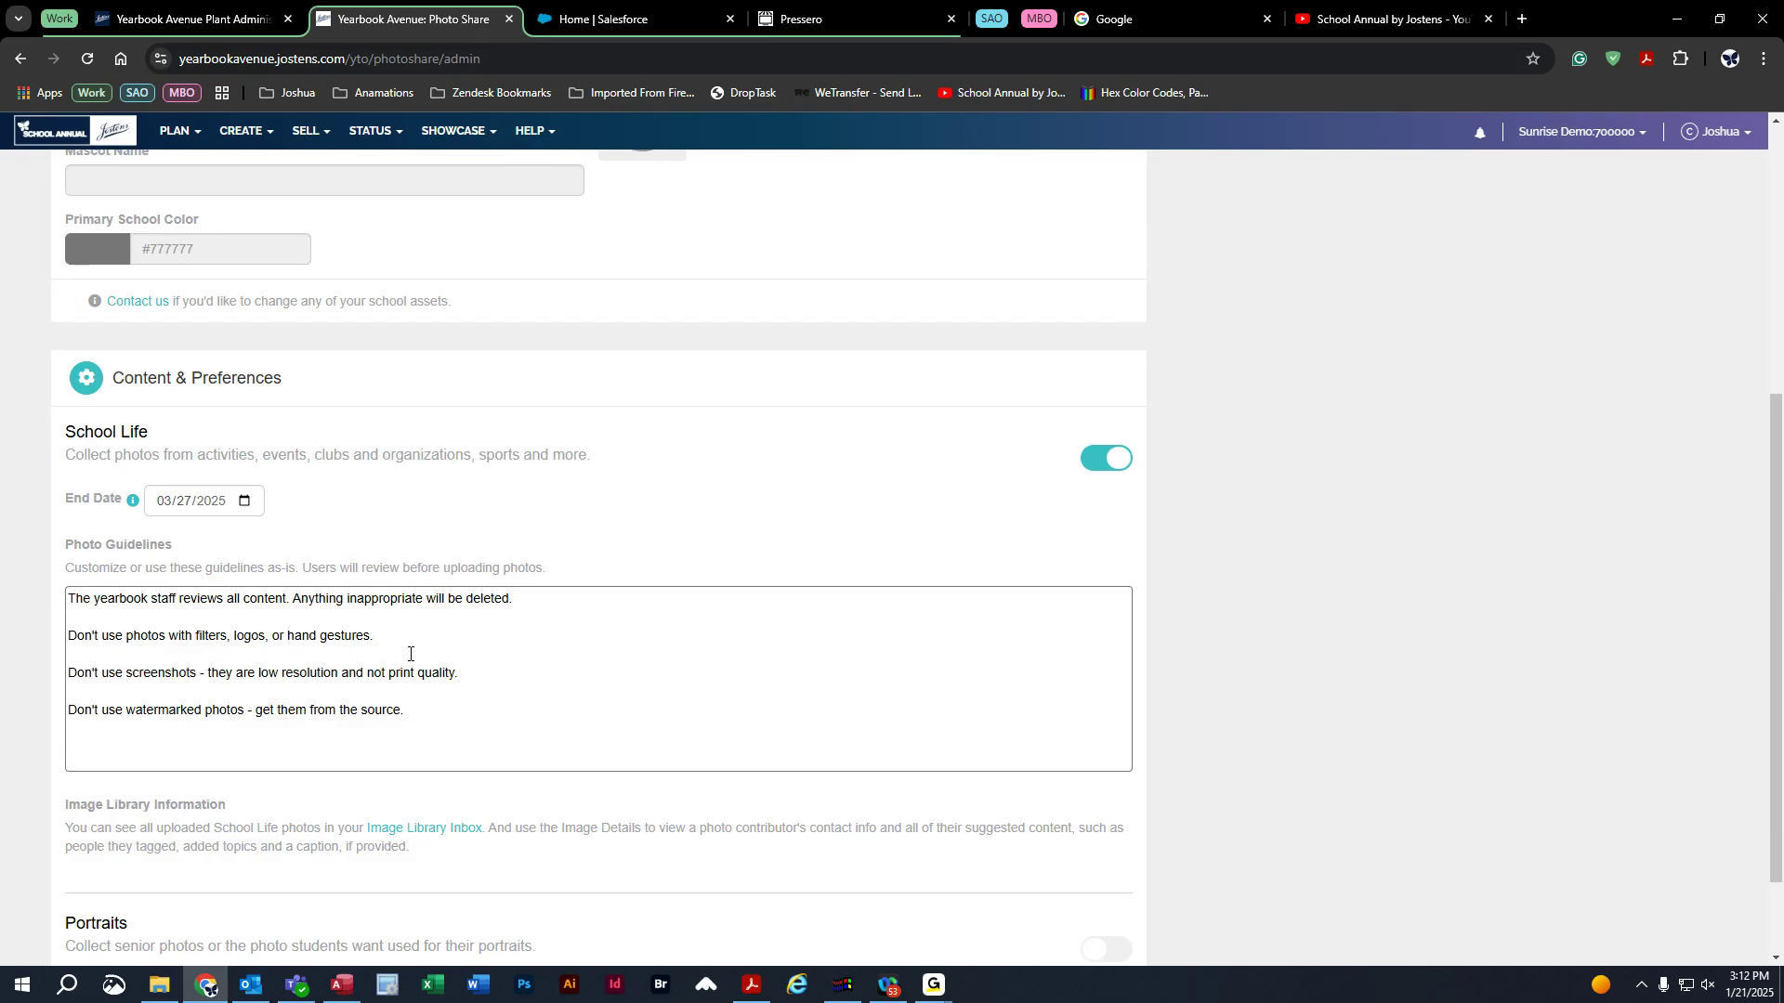
scroll(960, 728, "up", 2)
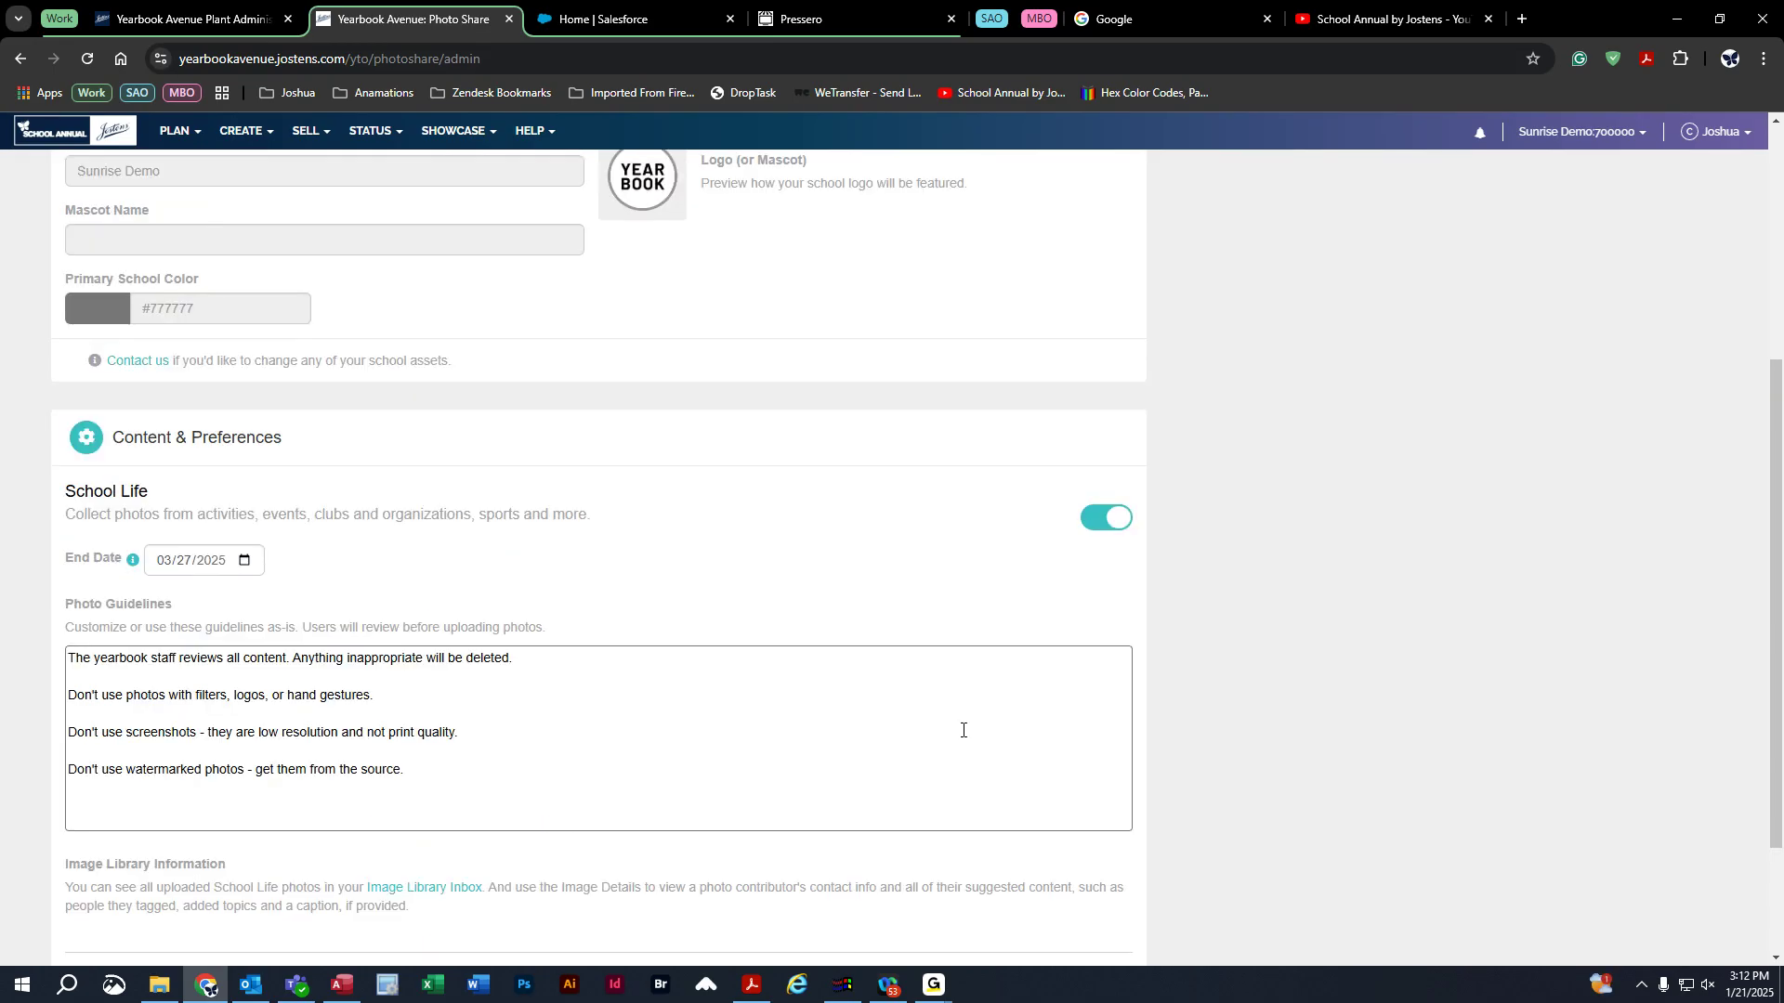
scroll(665, 733, "up", 2)
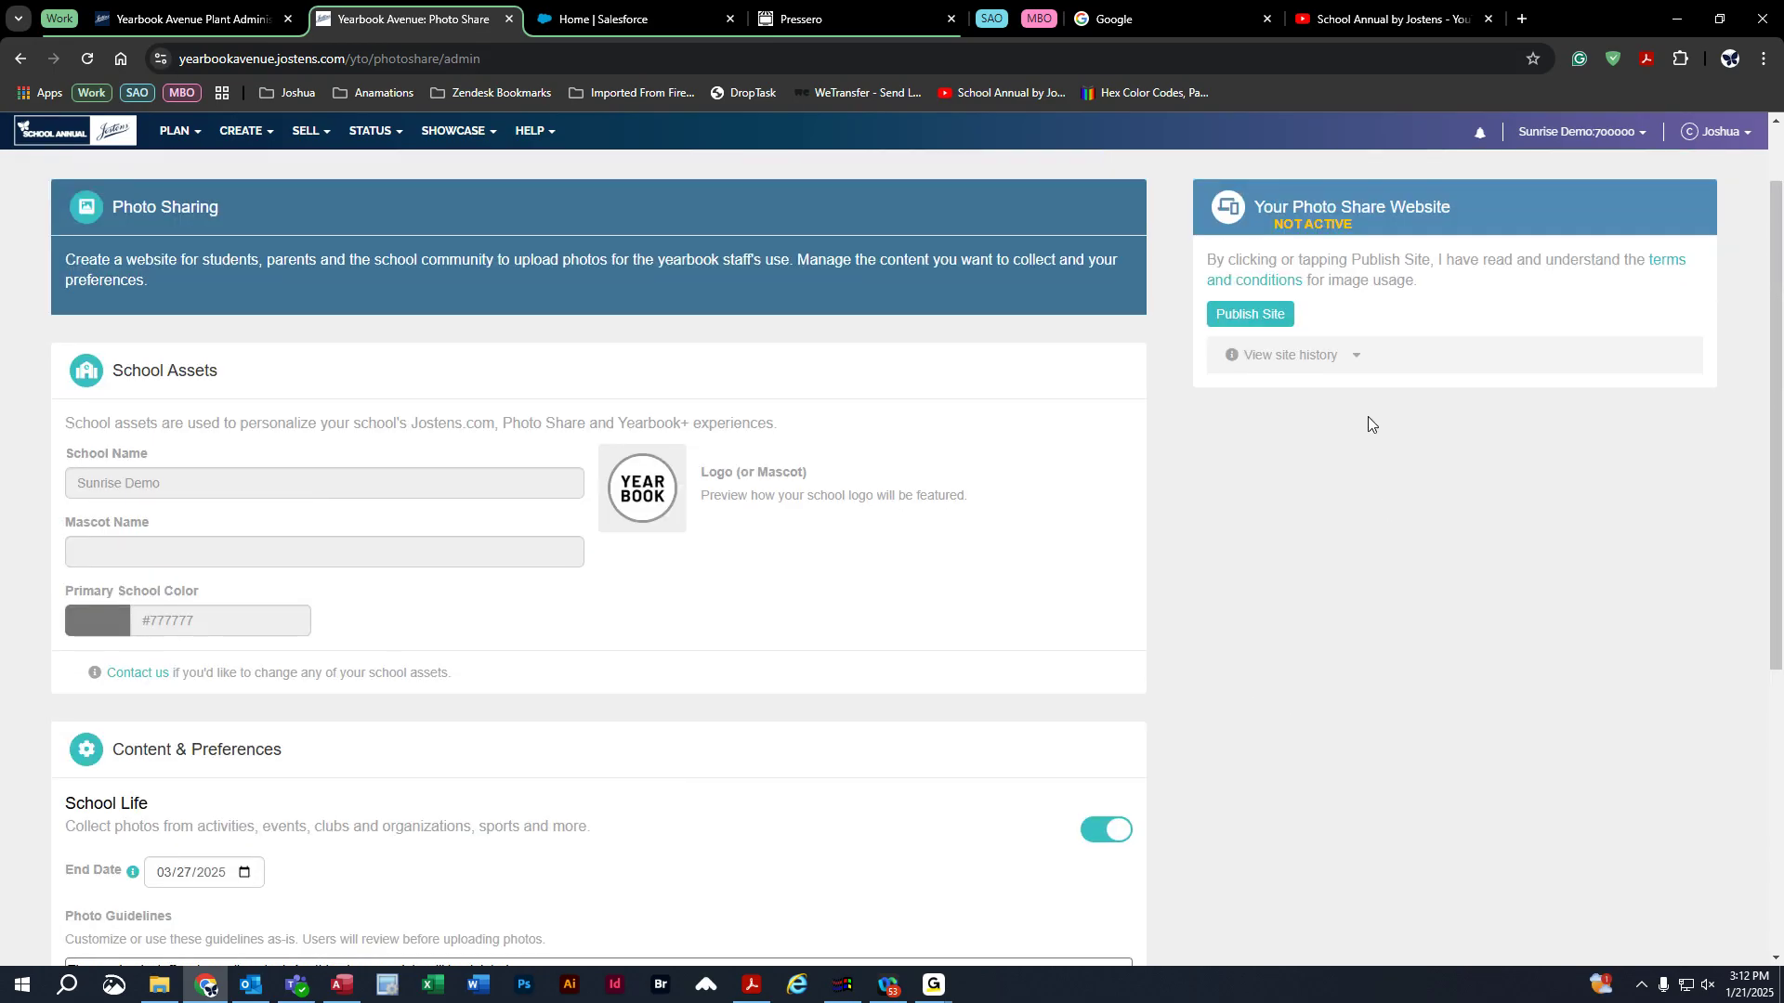
scroll(1320, 548, "up", 1)
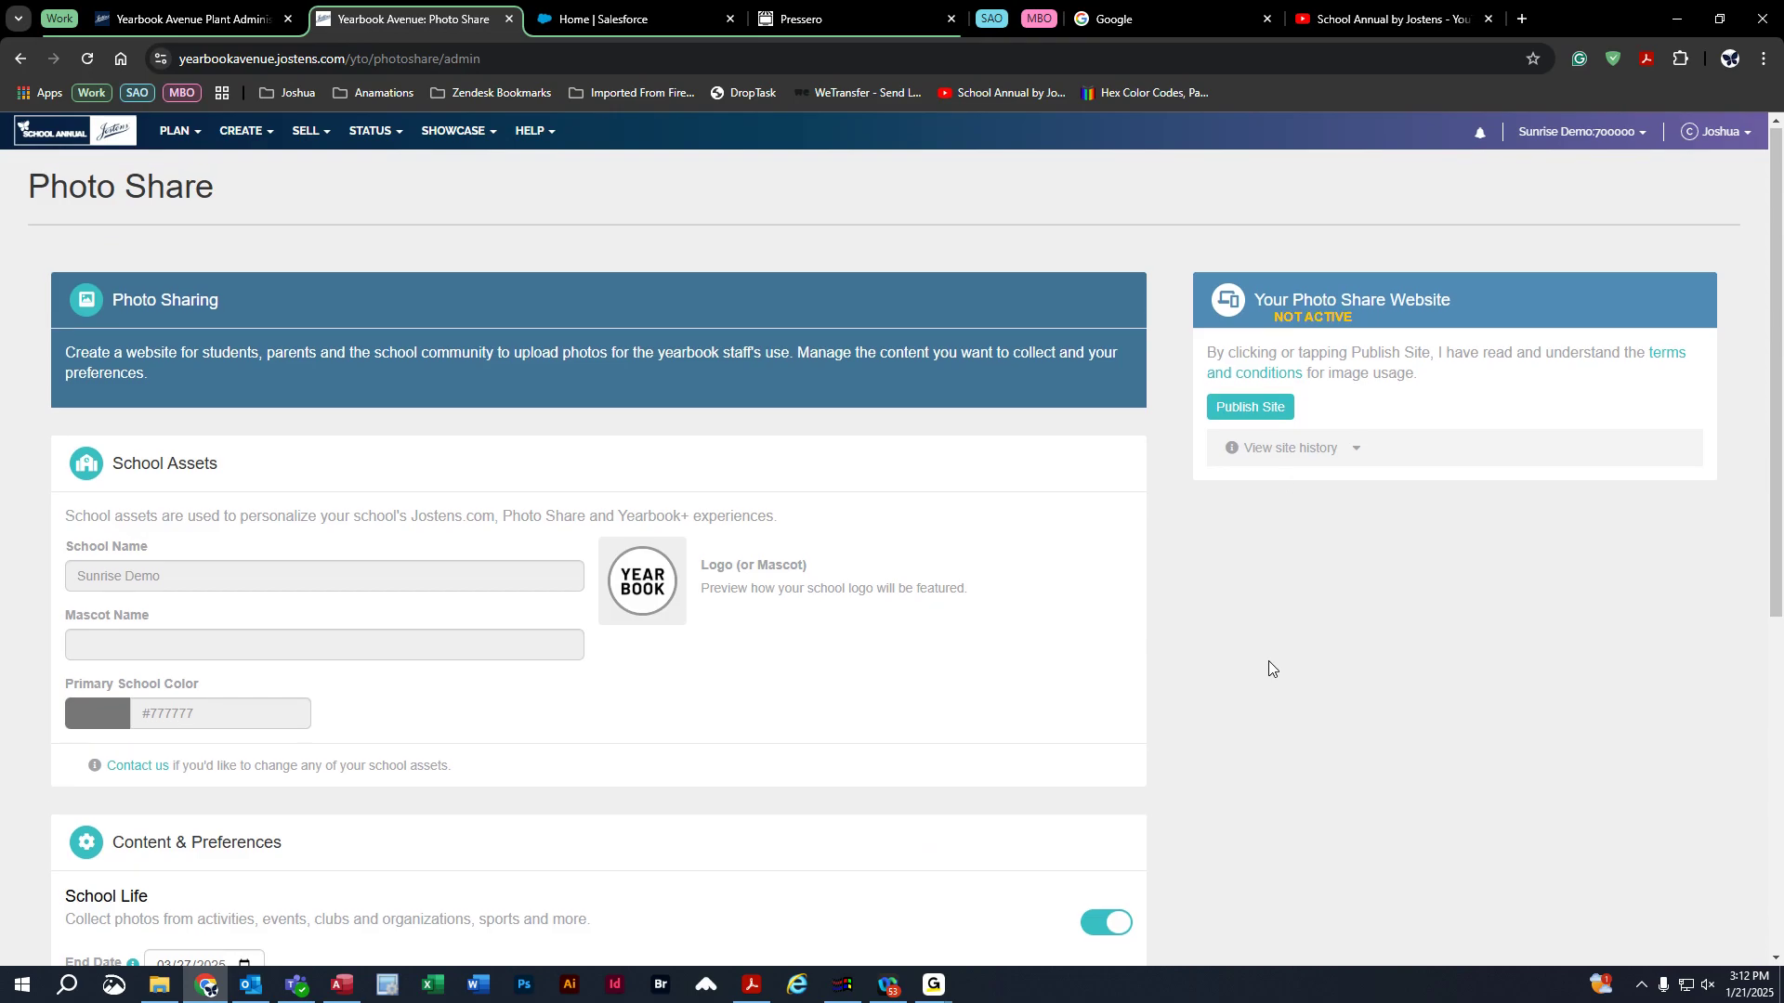
left_click(1272, 414)
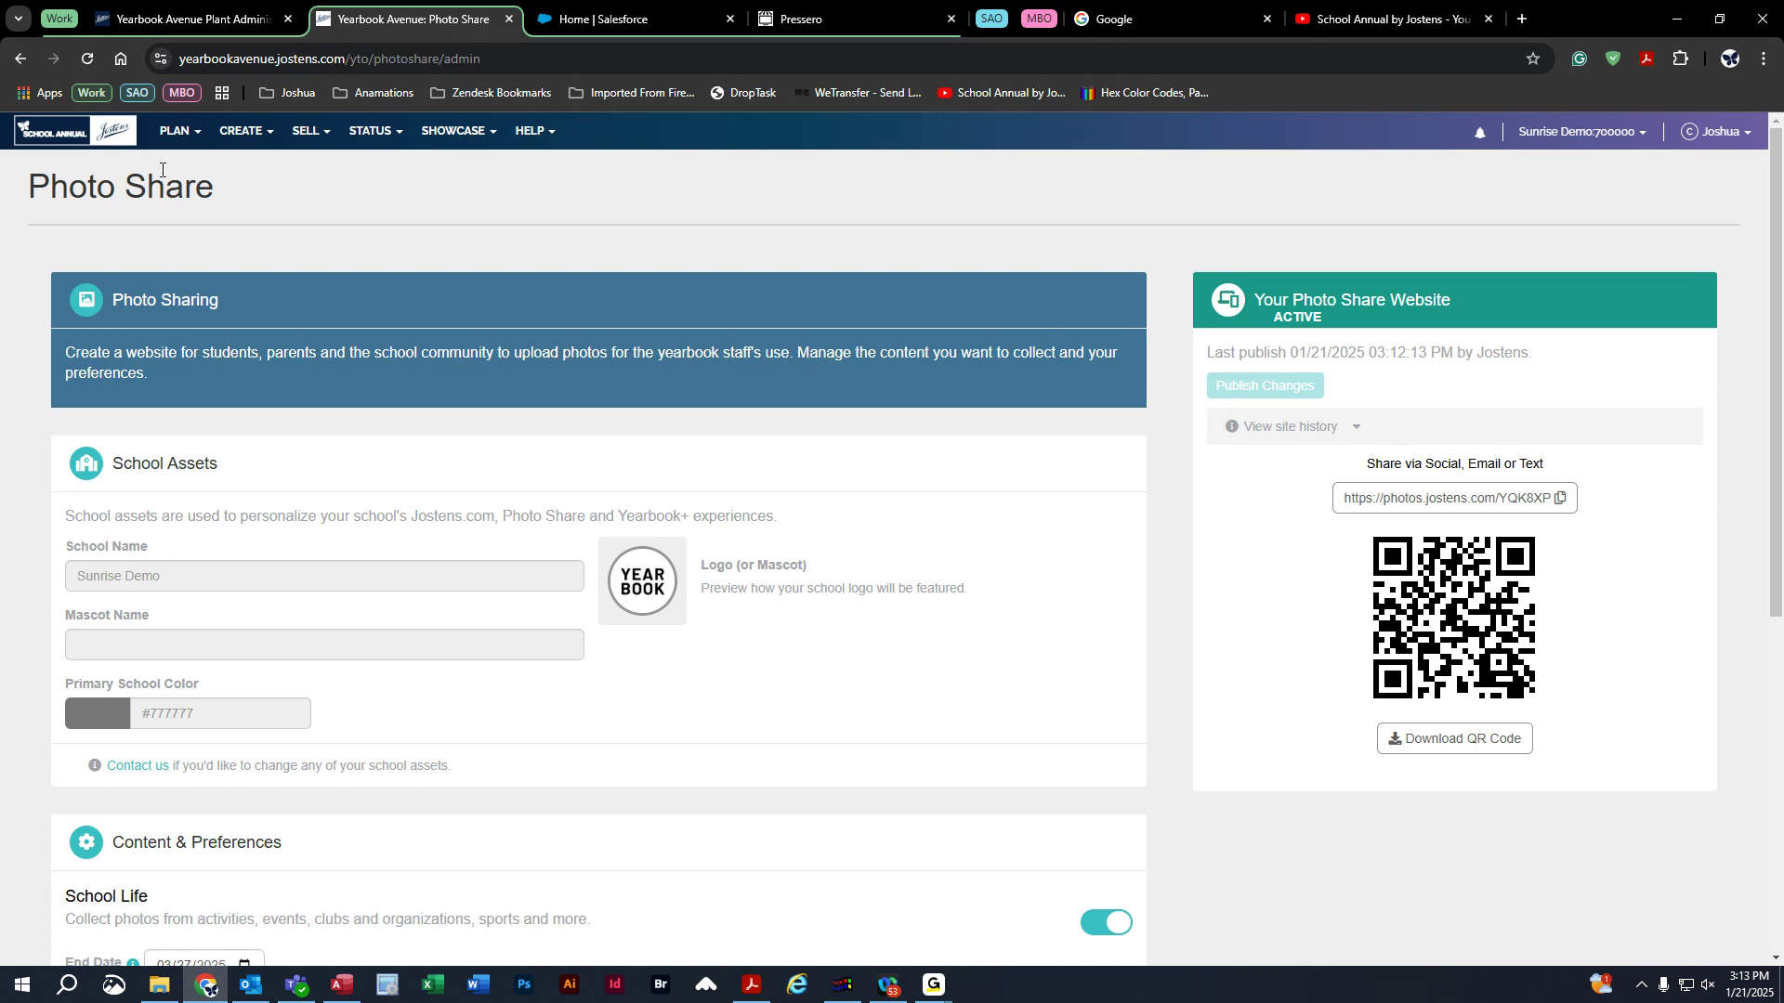
left_click(173, 136)
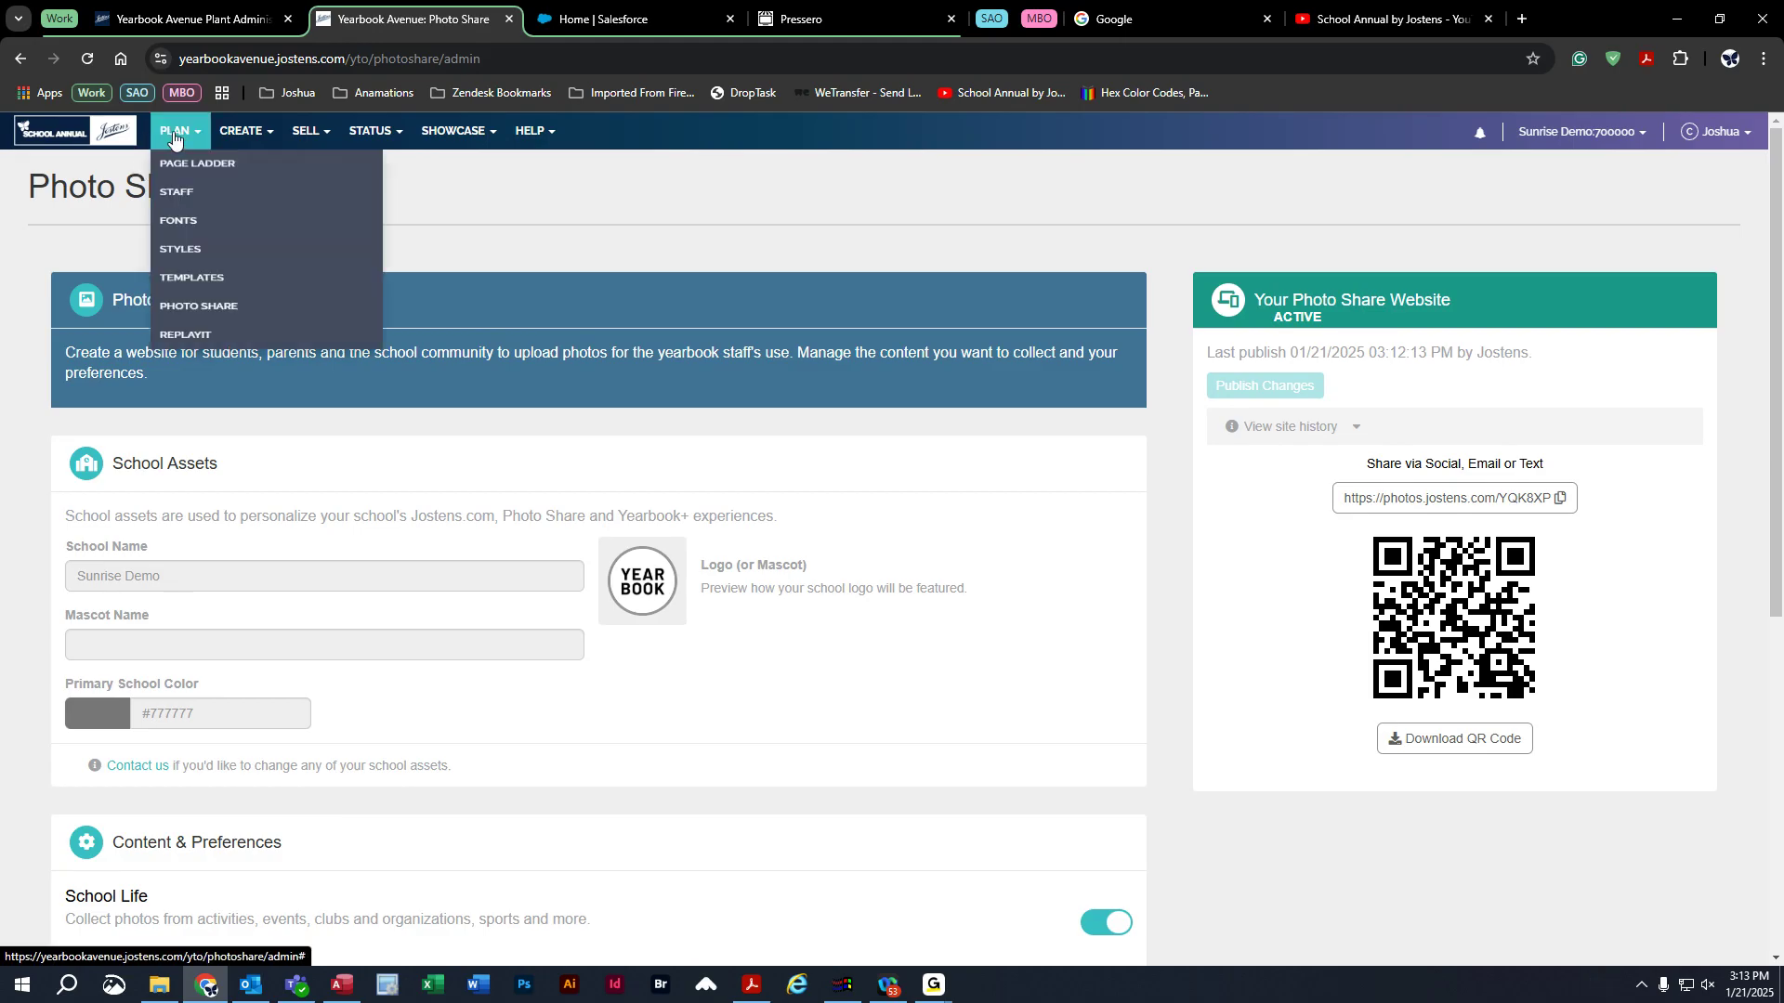
Try moving spread 006–007 in Page Mover, then return to the unchanged page ladder.
left_click(194, 172)
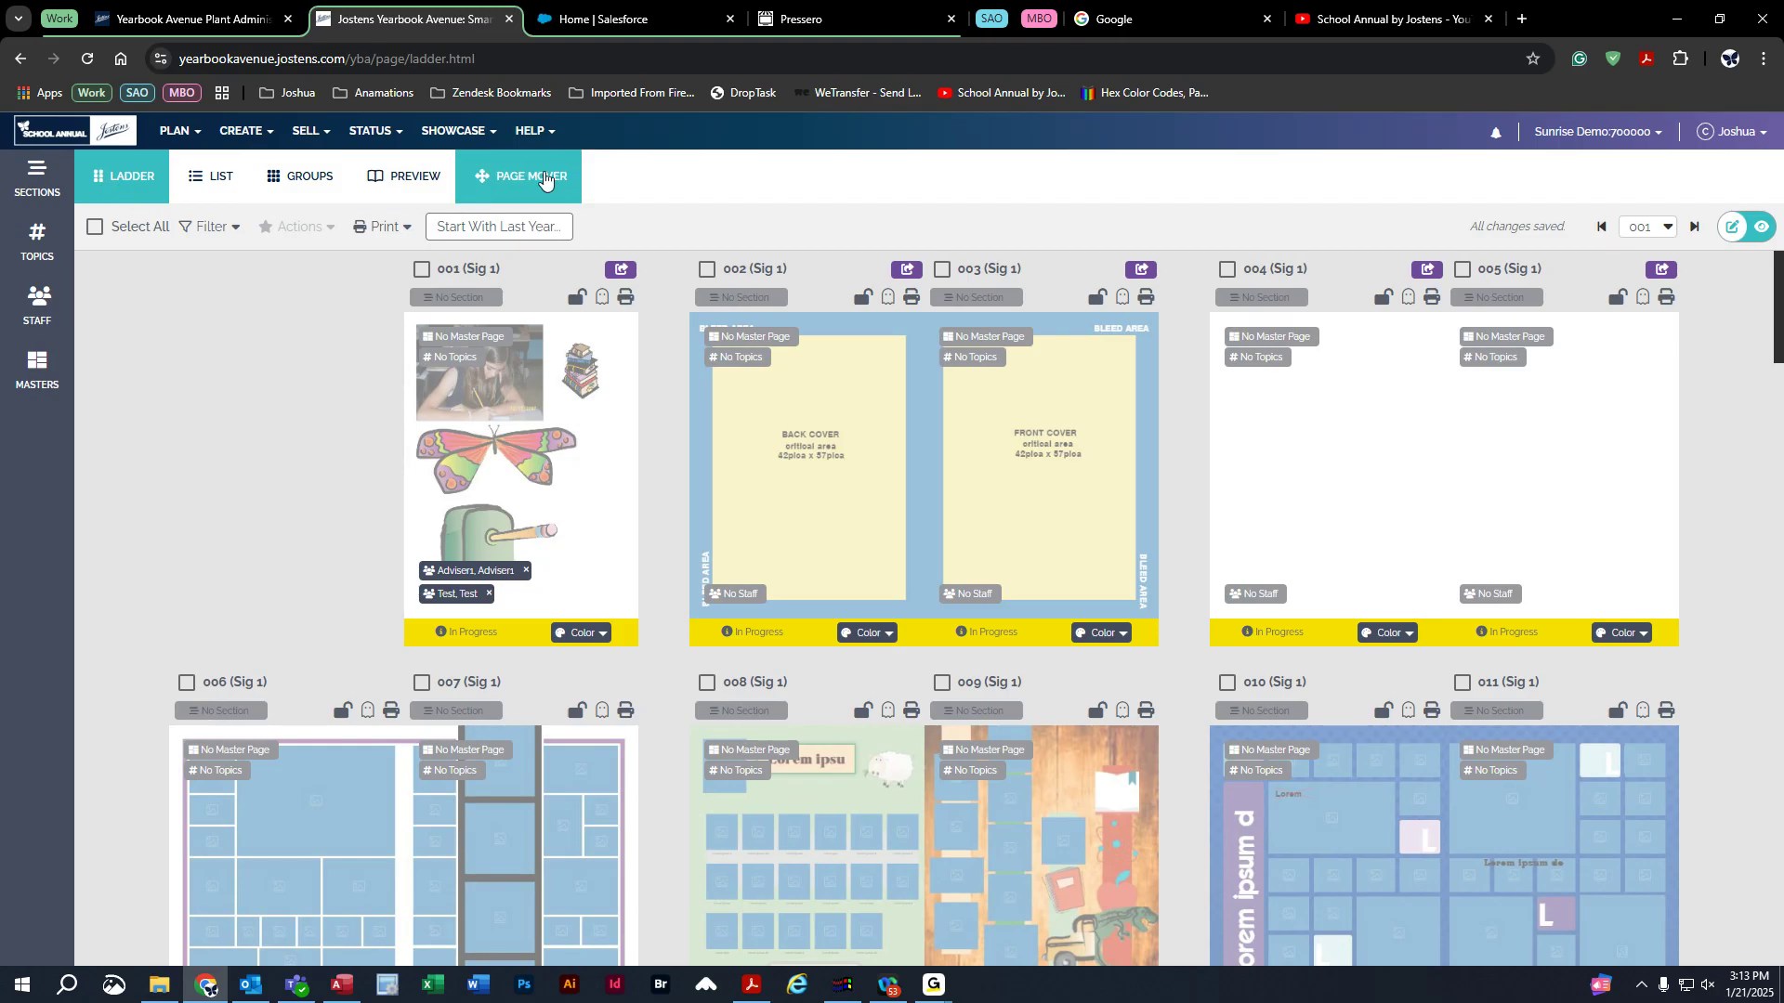
left_click(536, 177)
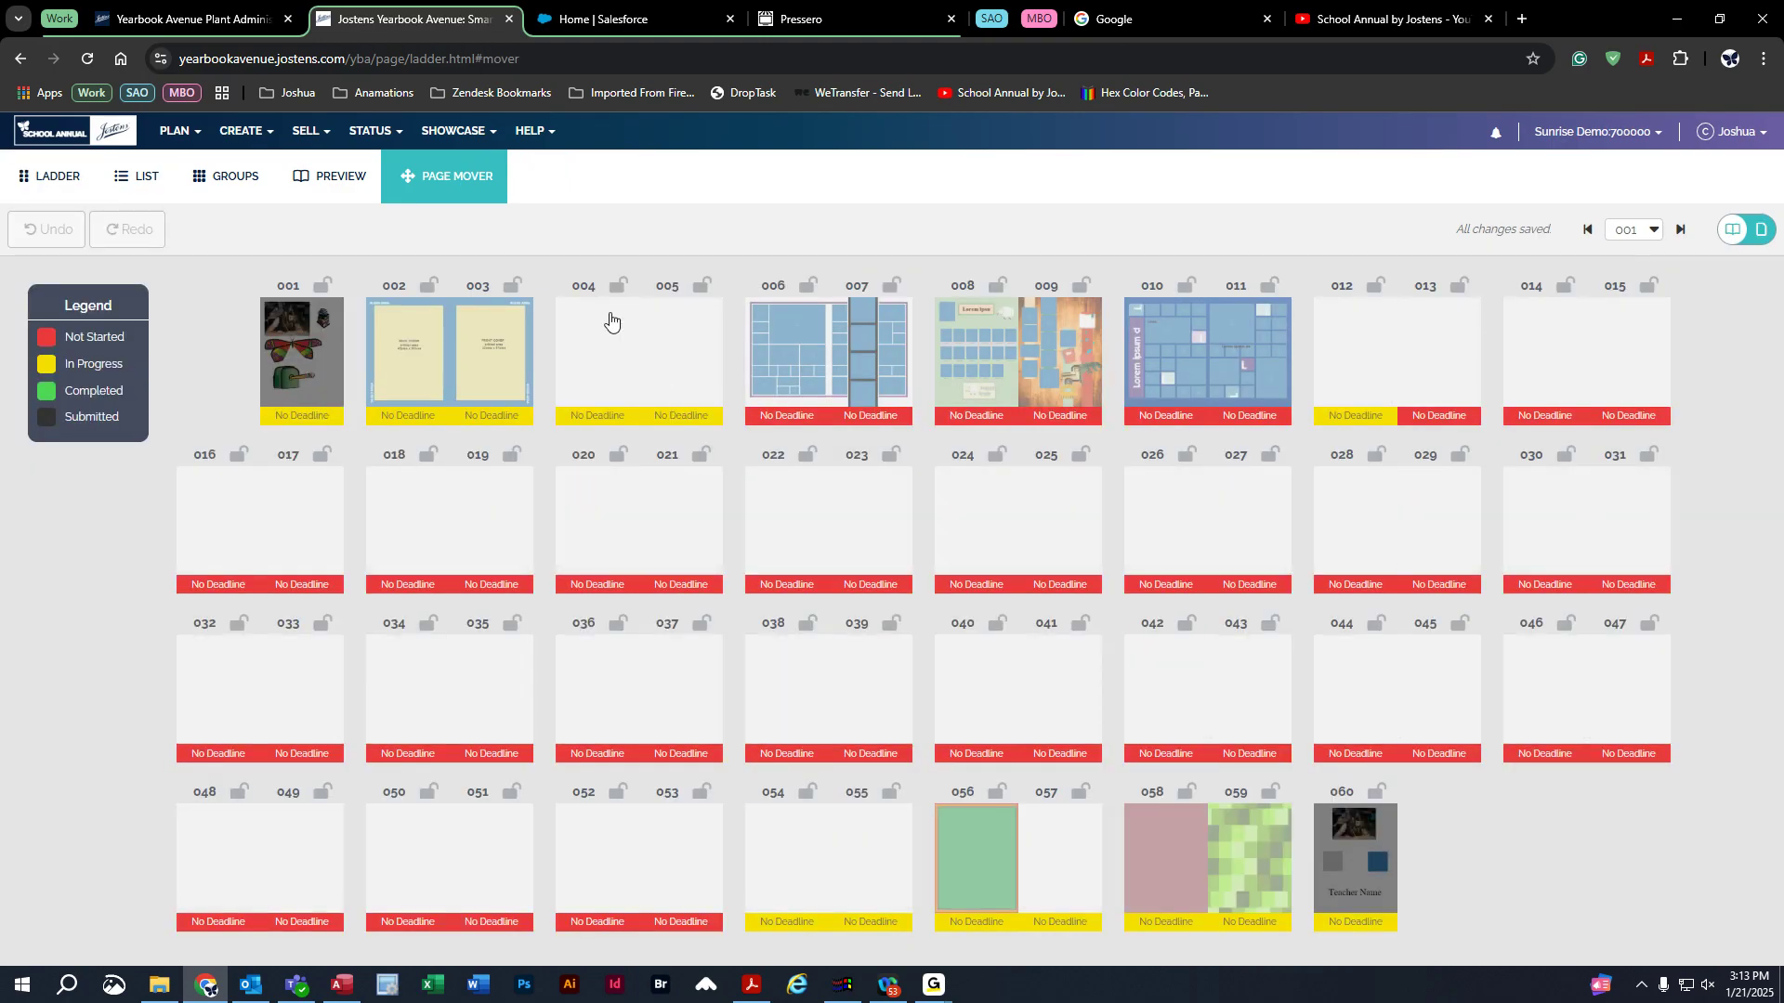
left_click_drag(796, 350, 865, 347)
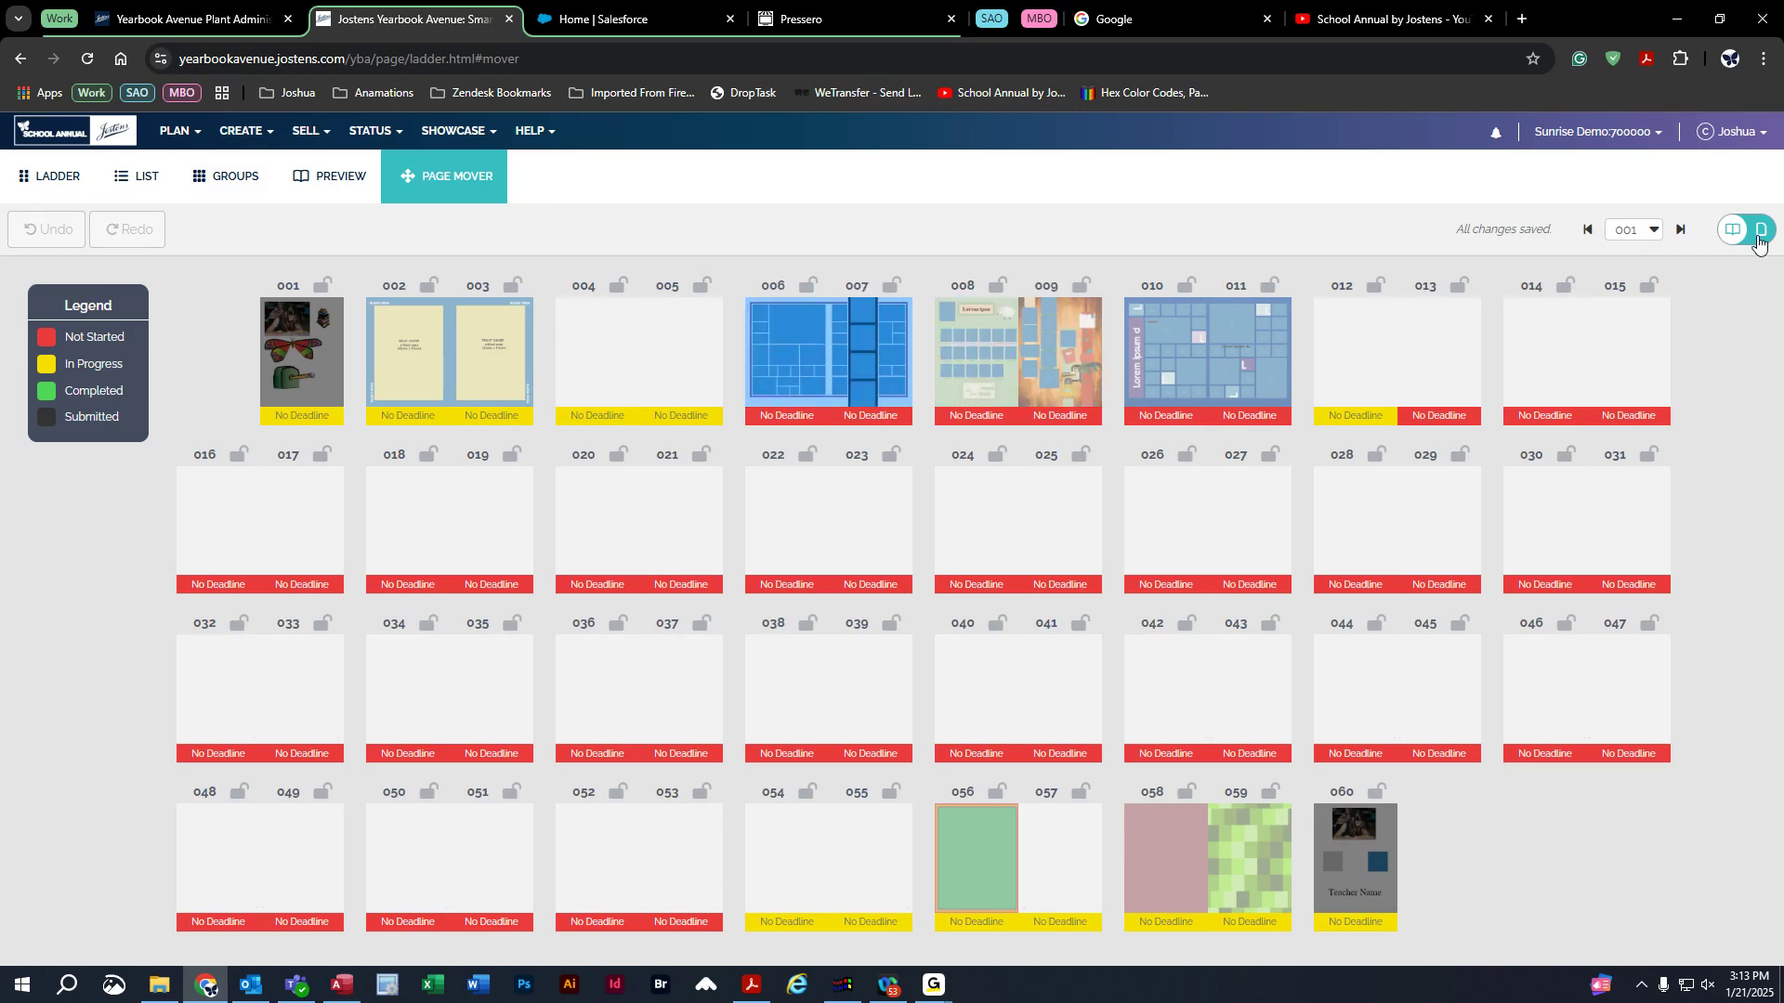
left_click(1760, 240)
mouse_move(797, 368)
left_mouse_down()
mouse_move(899, 355)
mouse_move(773, 358)
mouse_move(950, 361)
mouse_move(795, 362)
left_mouse_up()
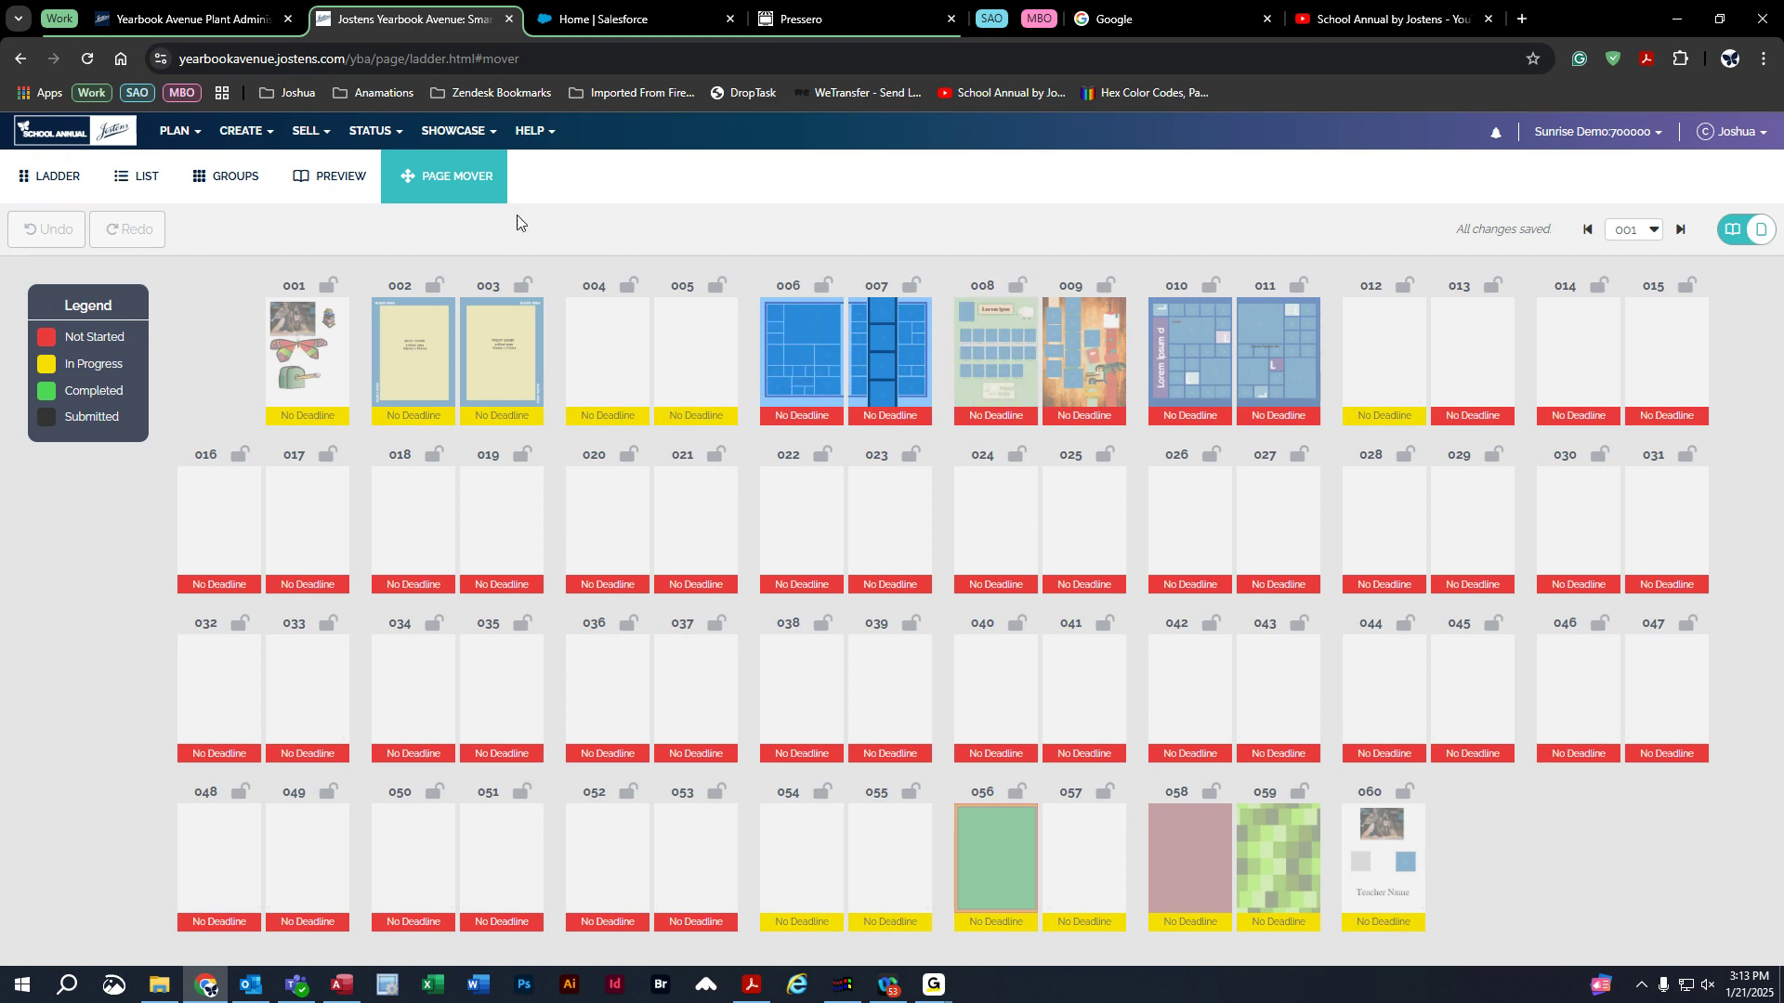
left_click(1734, 230)
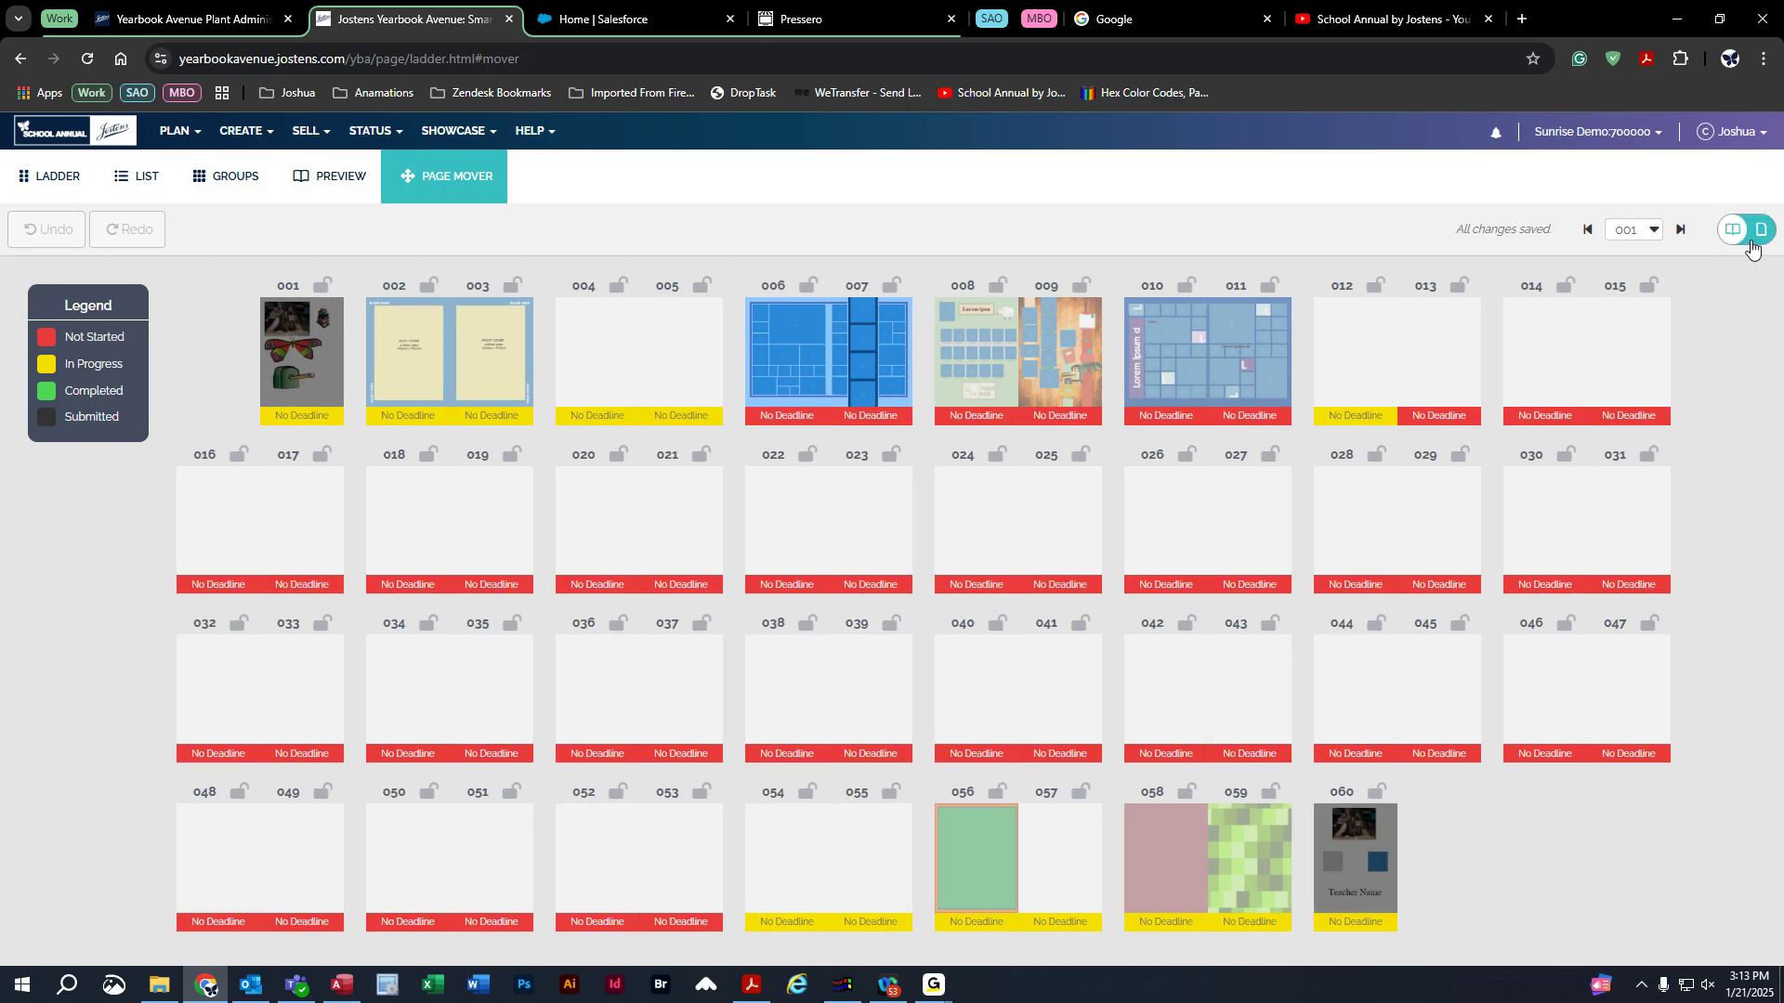
left_click(37, 194)
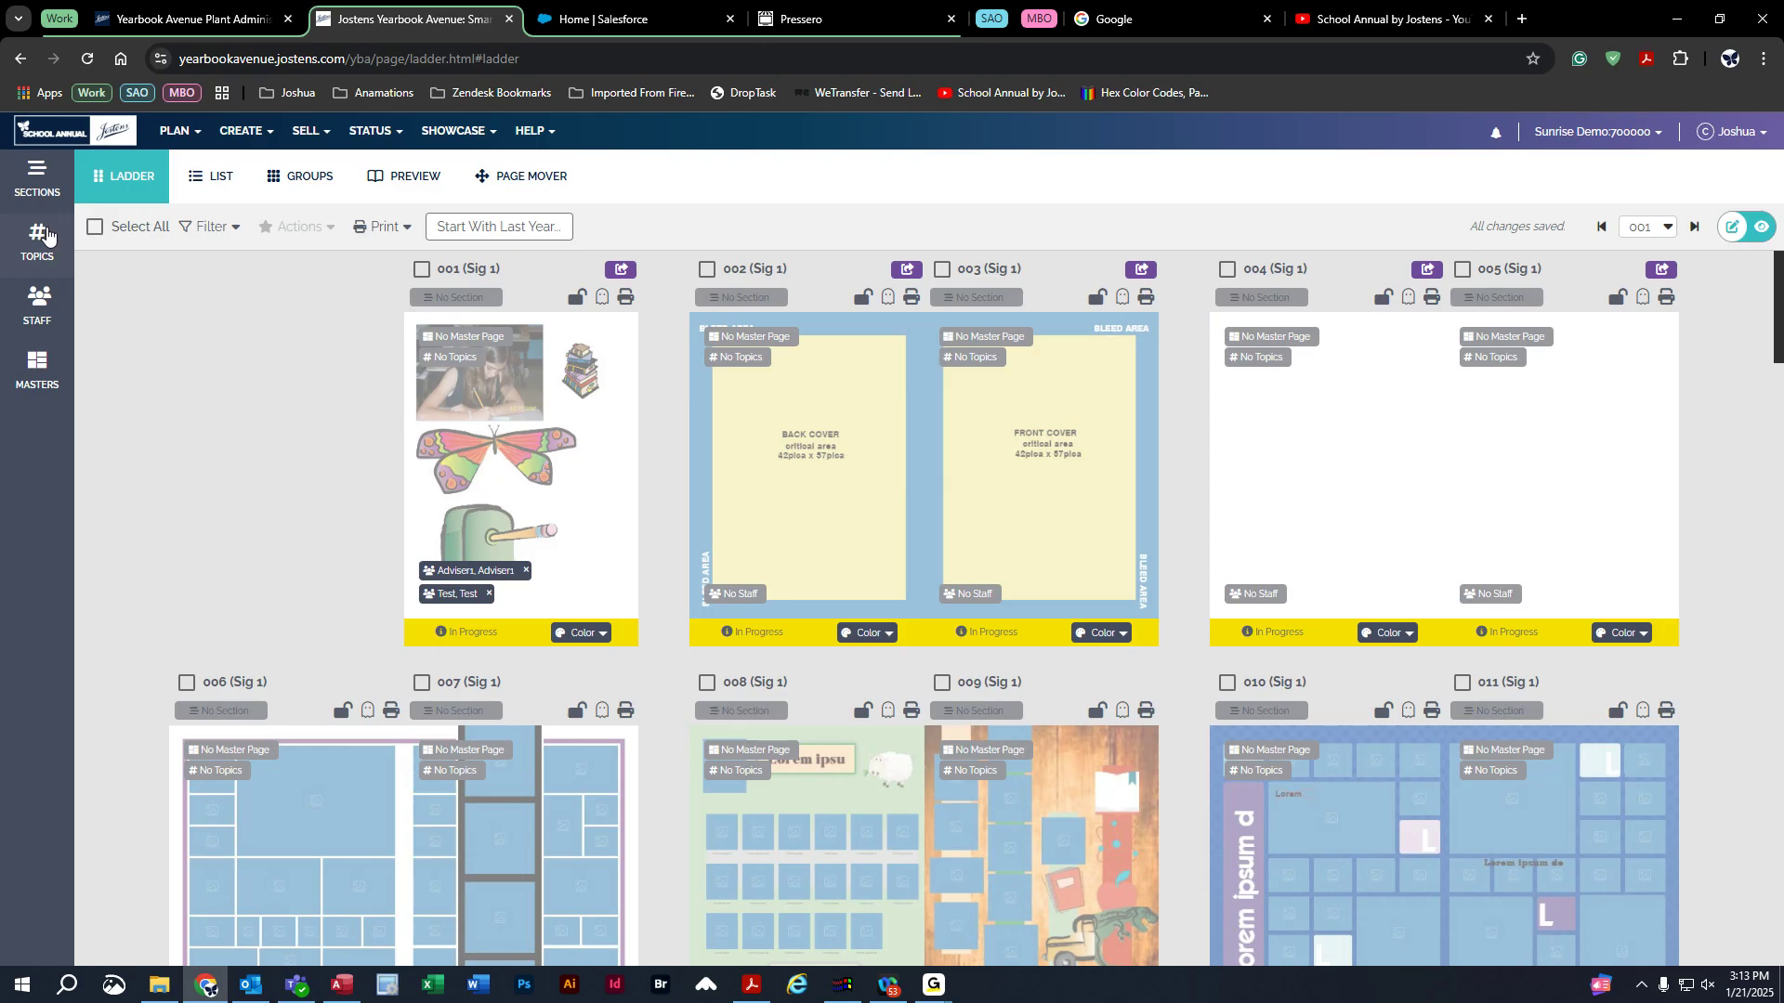
Add a new section named 'staff' in the Sections panel.
left_click(34, 181)
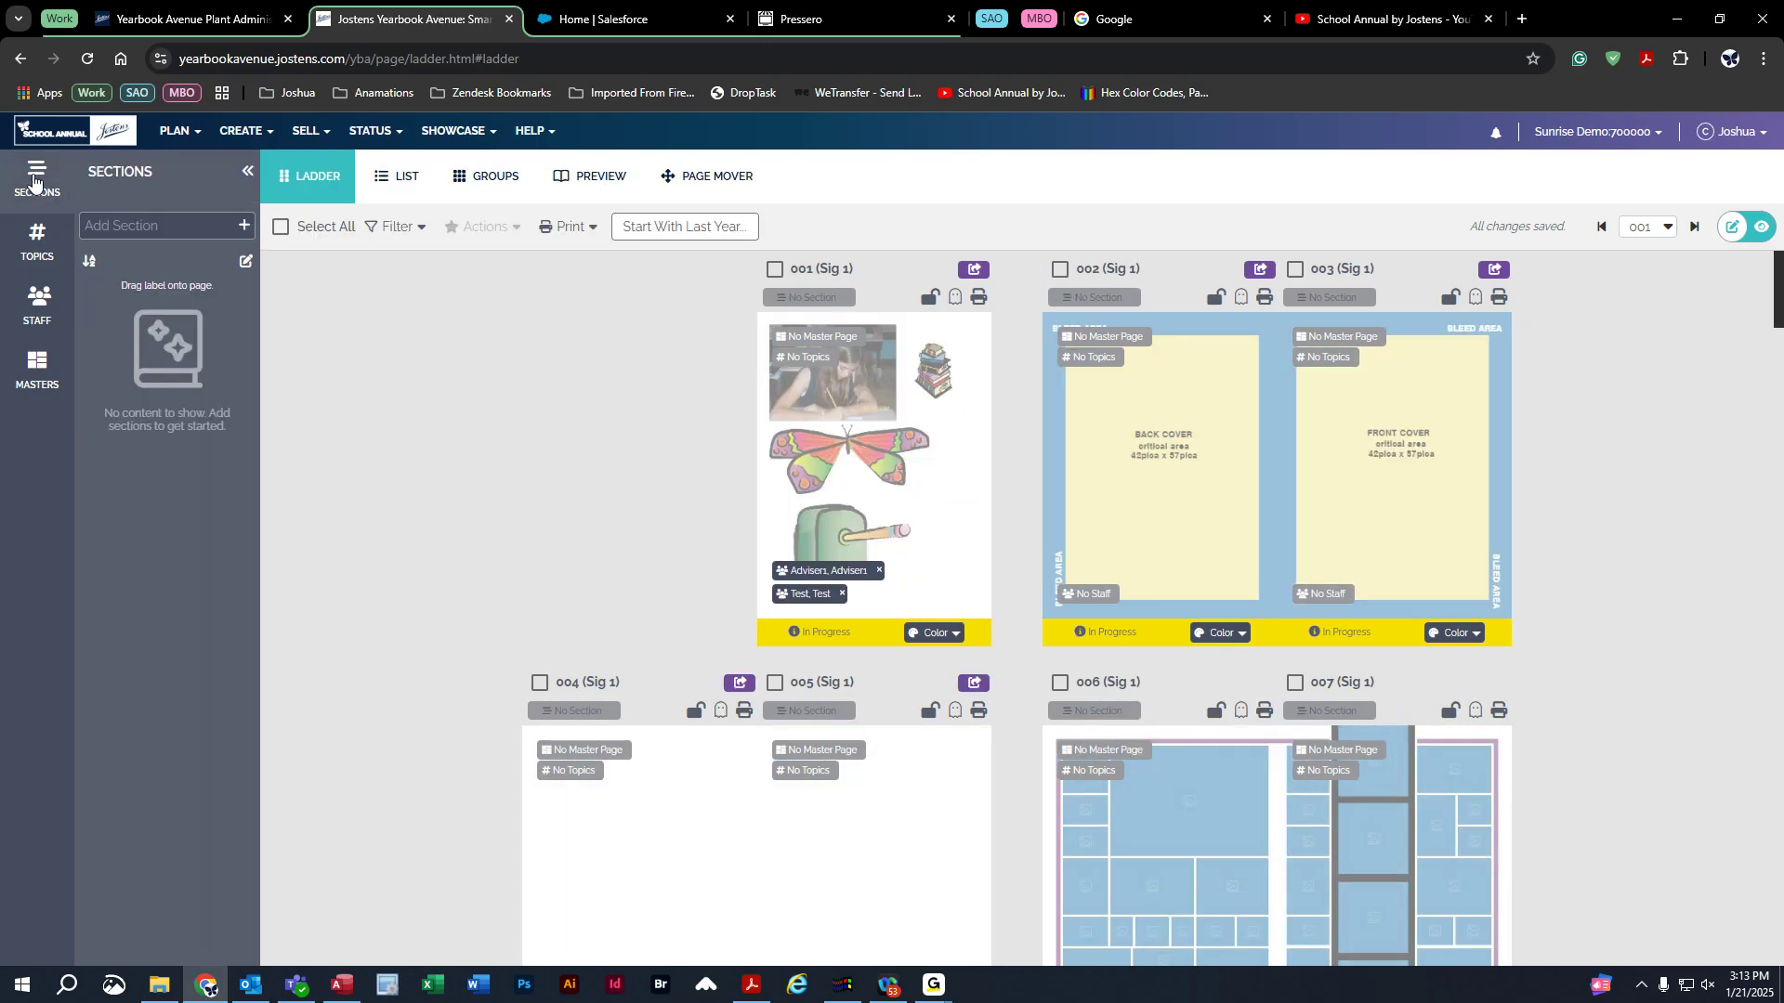
left_click(121, 231)
left_click(245, 235)
left_click(141, 224)
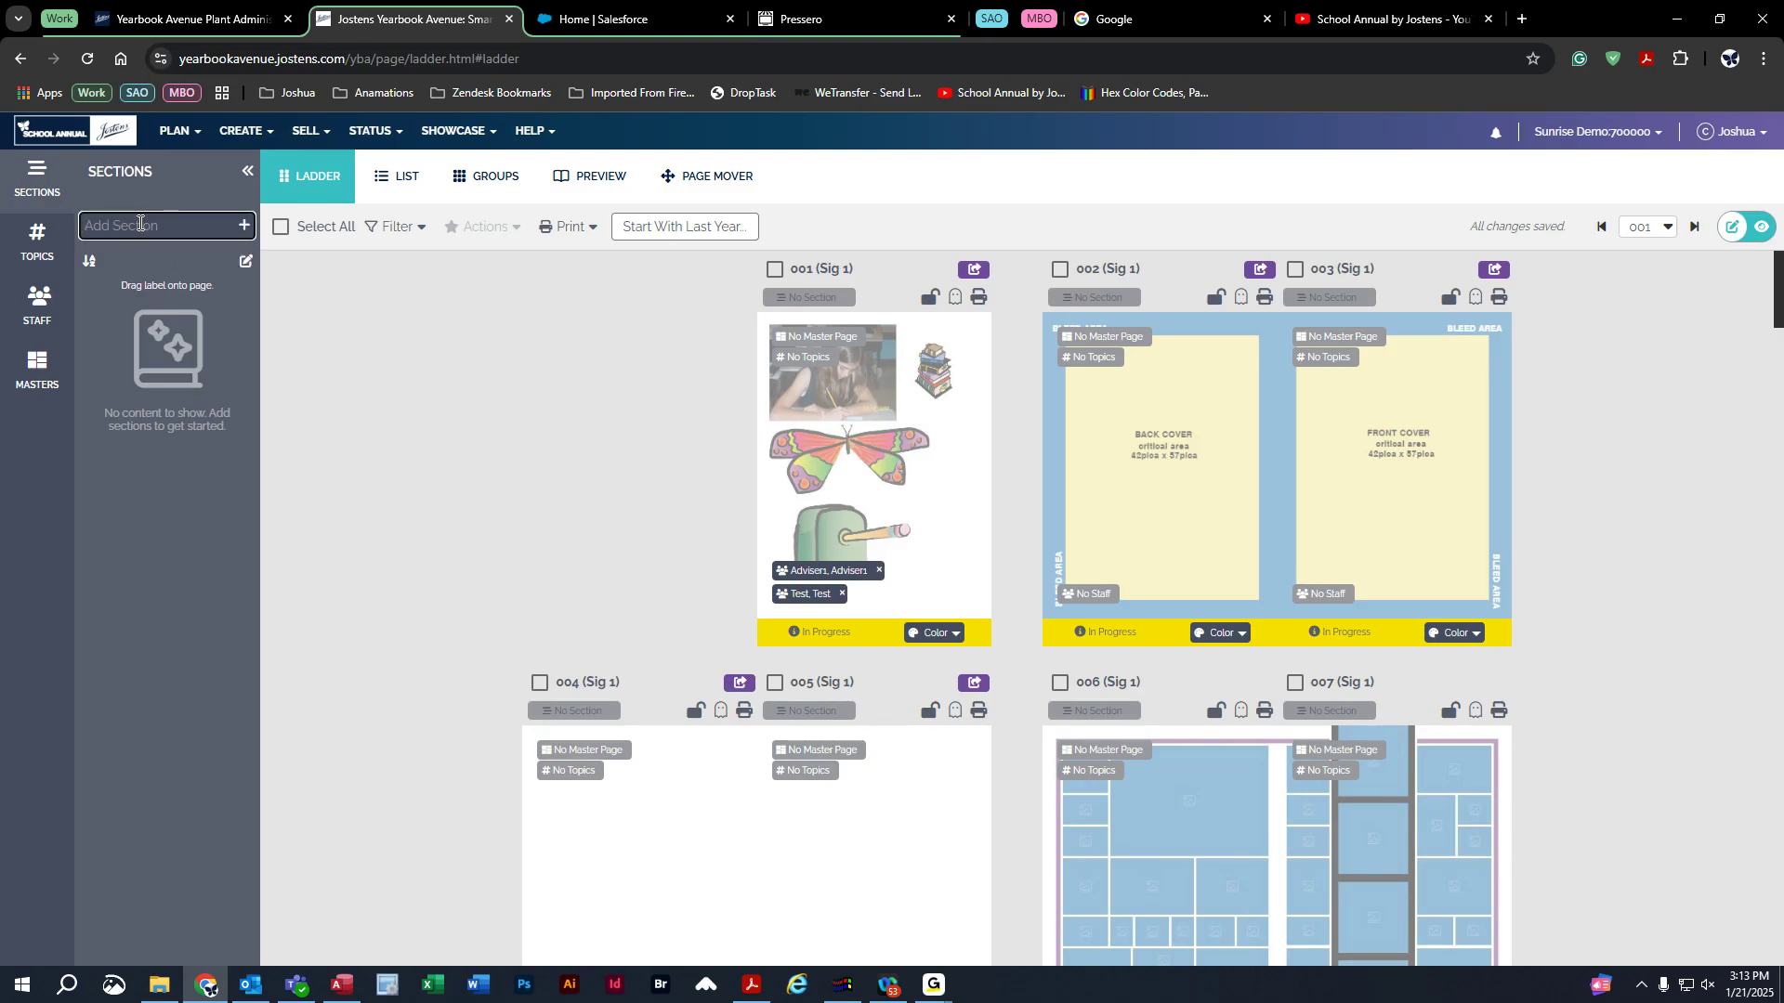
type("staff")
left_click(244, 227)
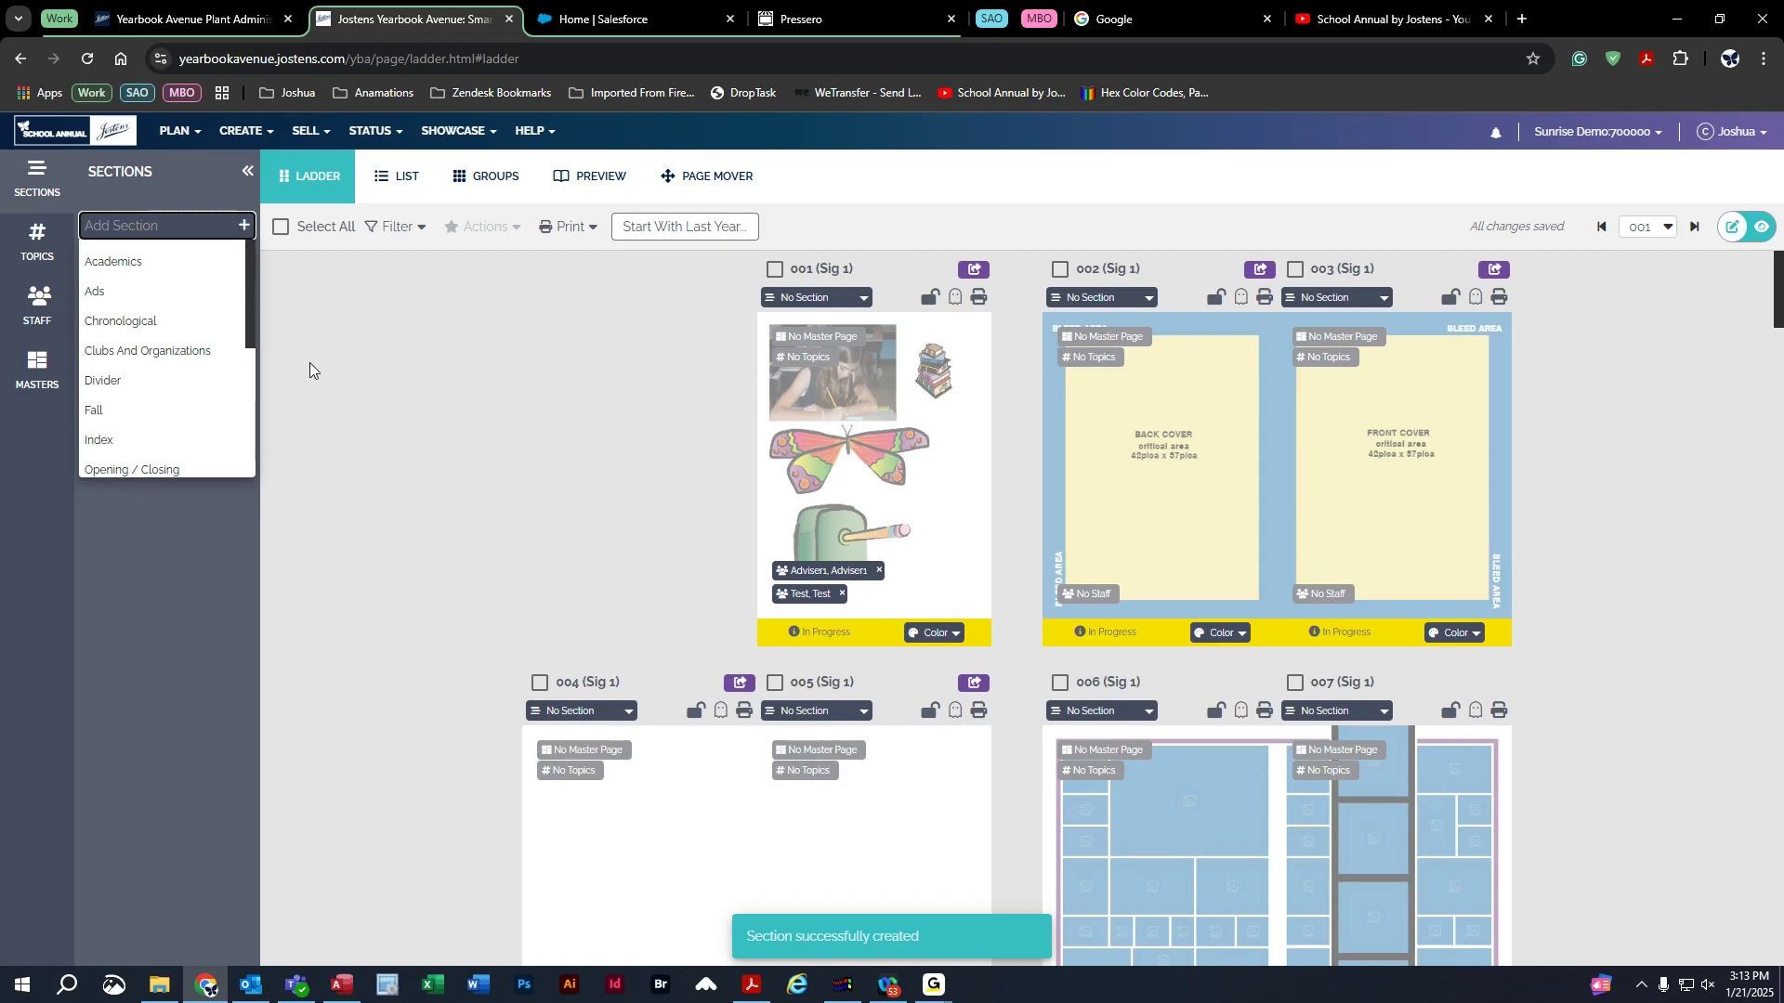
left_click(172, 594)
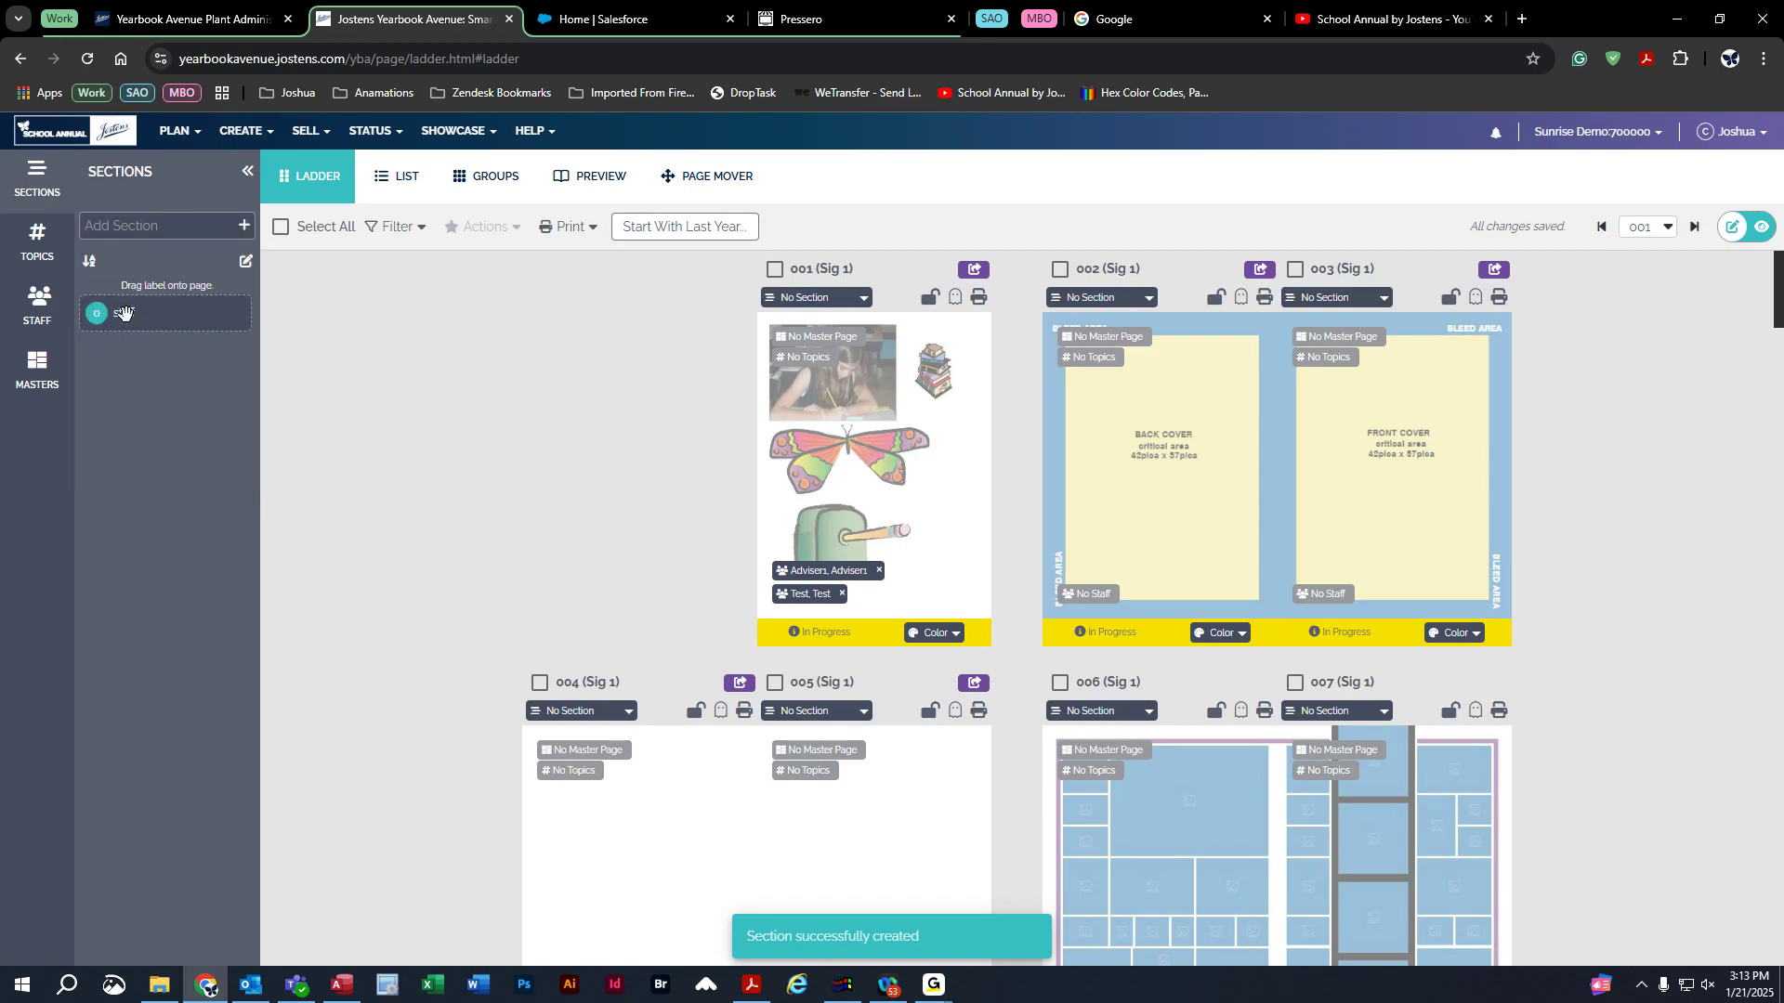
Assign the staff section to cover pages 002 and 003.
left_click_drag(121, 313, 1385, 375)
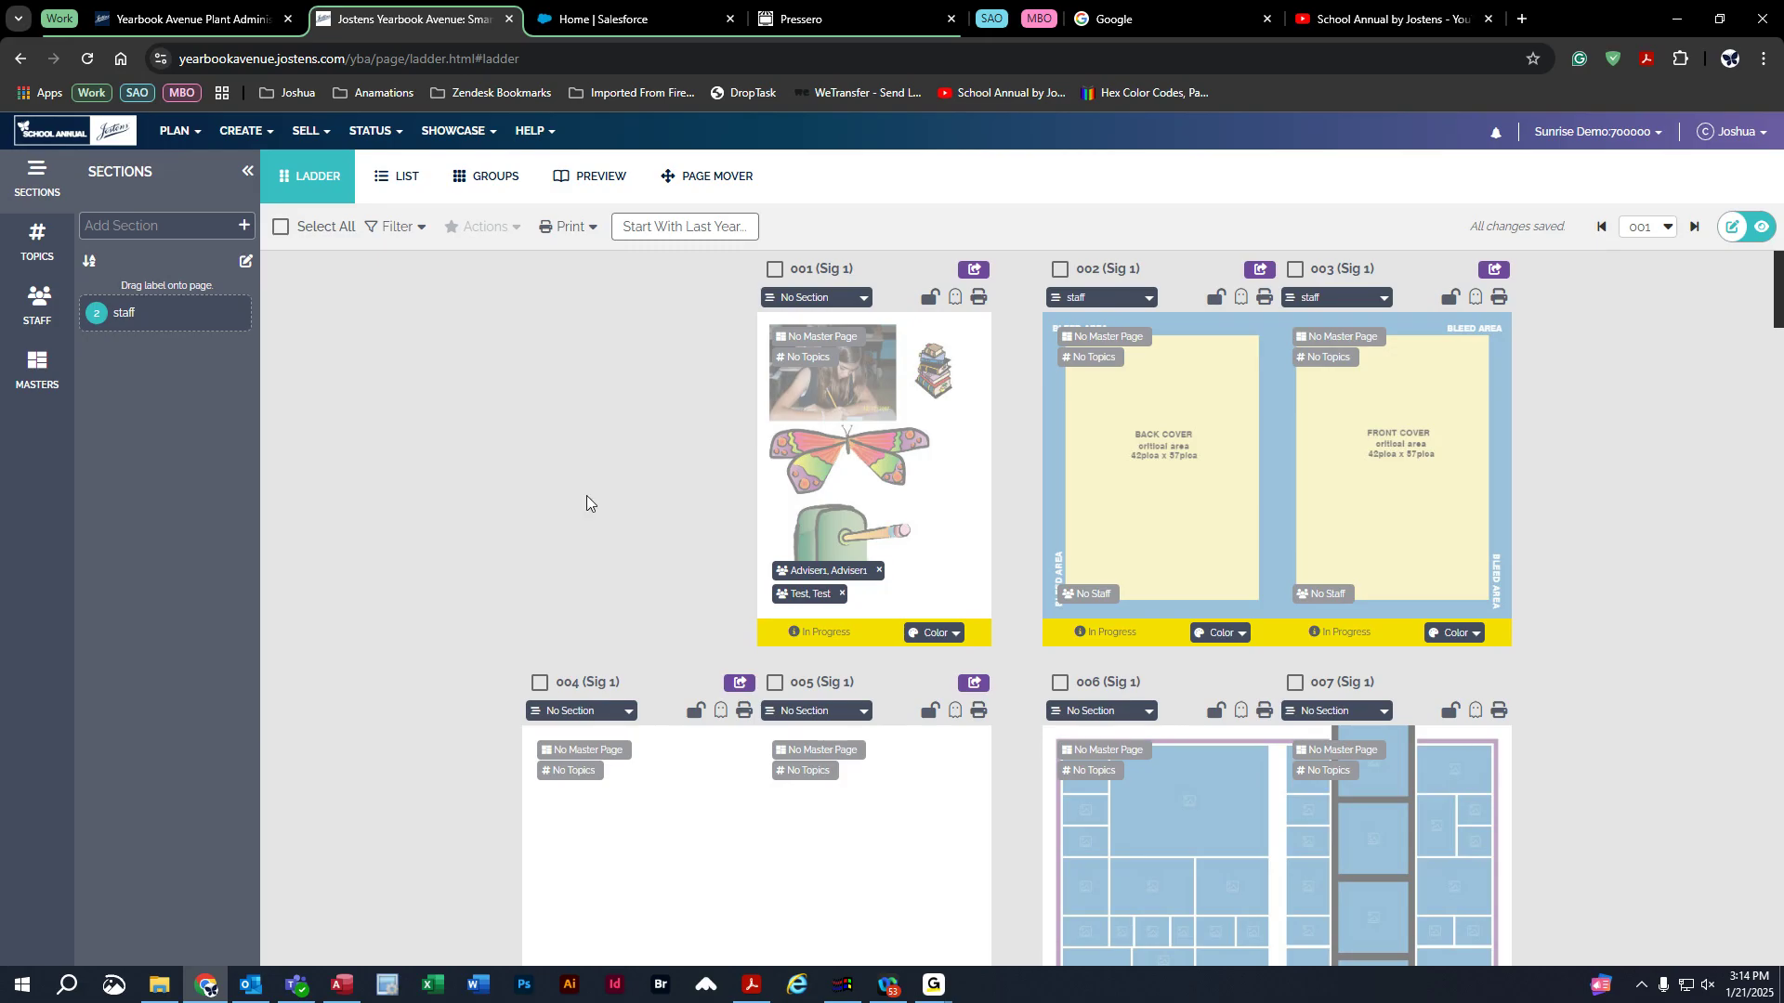
left_click_drag(113, 320, 1254, 376)
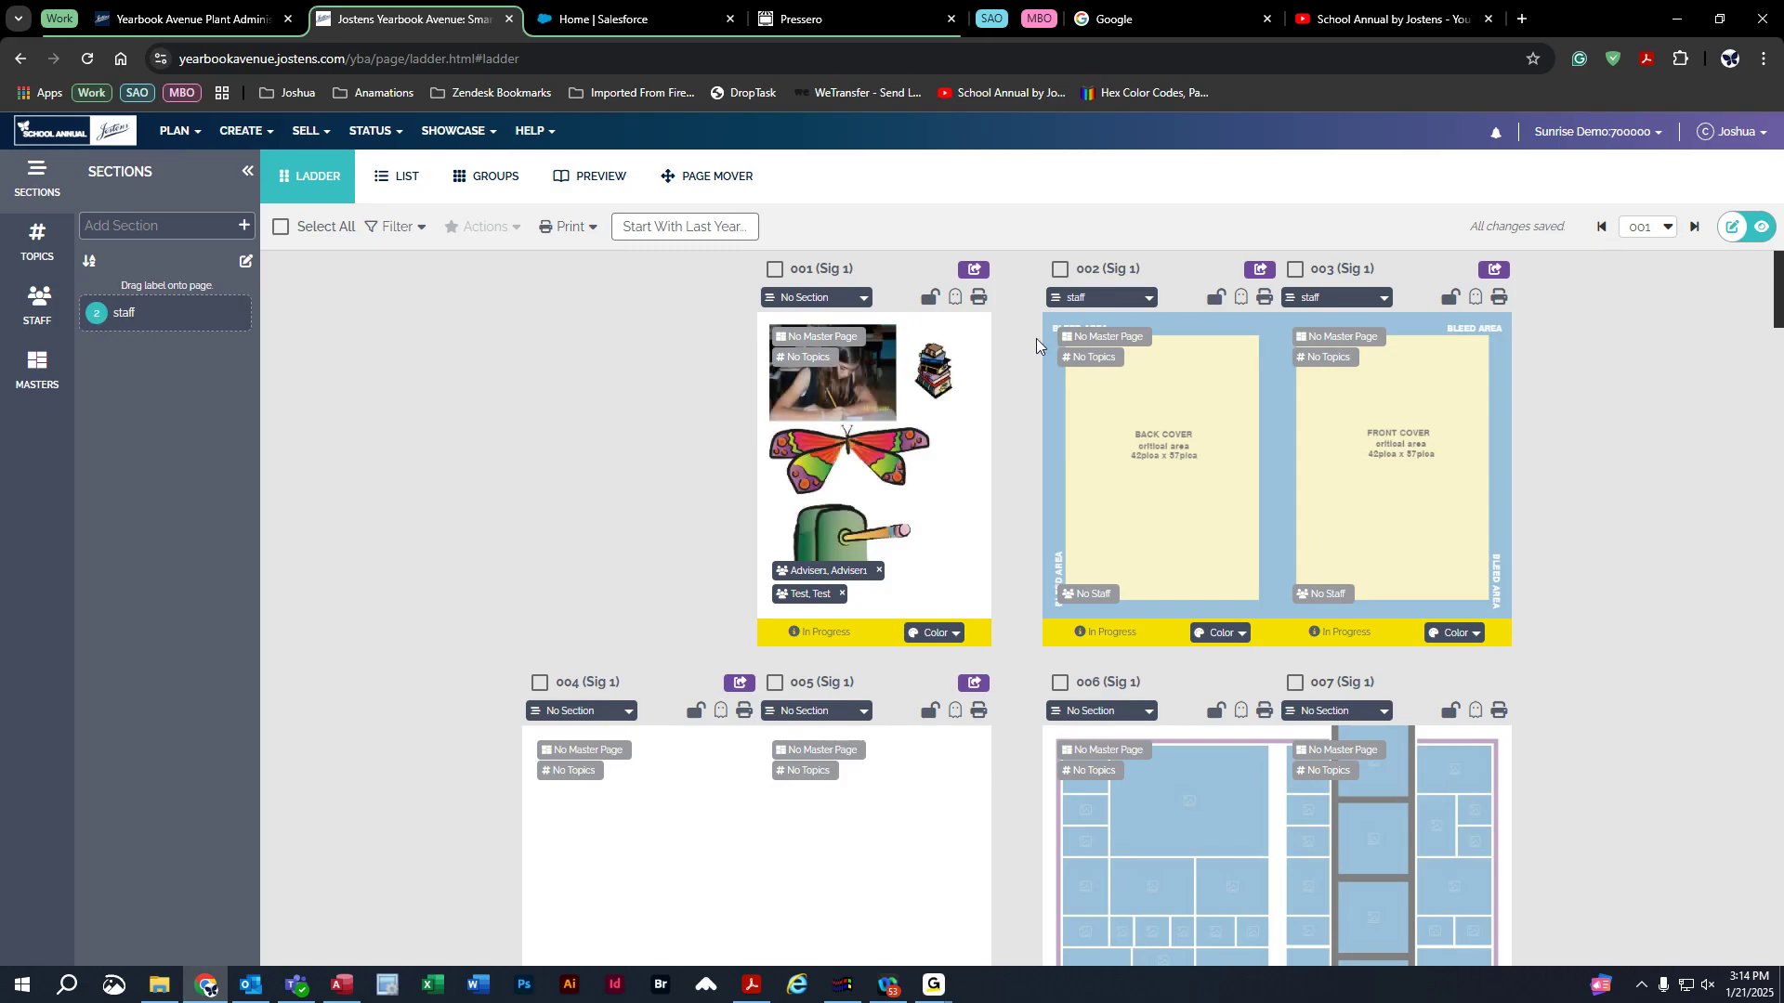
left_click(1097, 297)
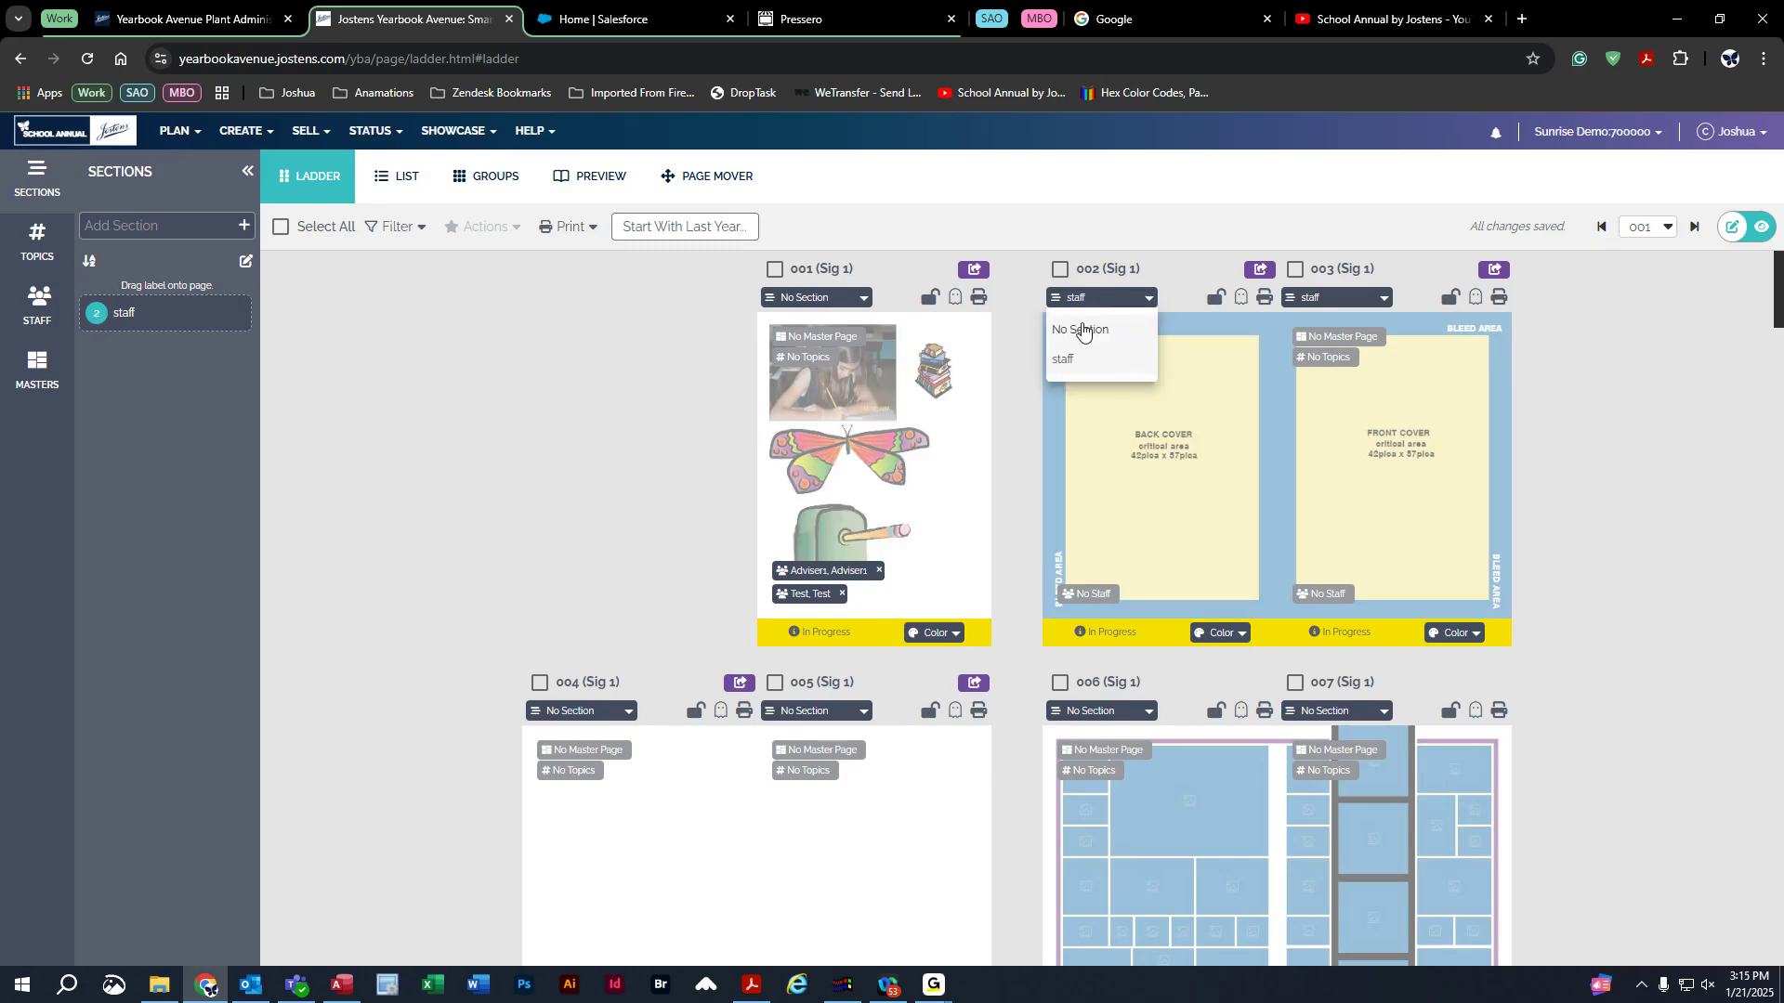
left_click(1082, 330)
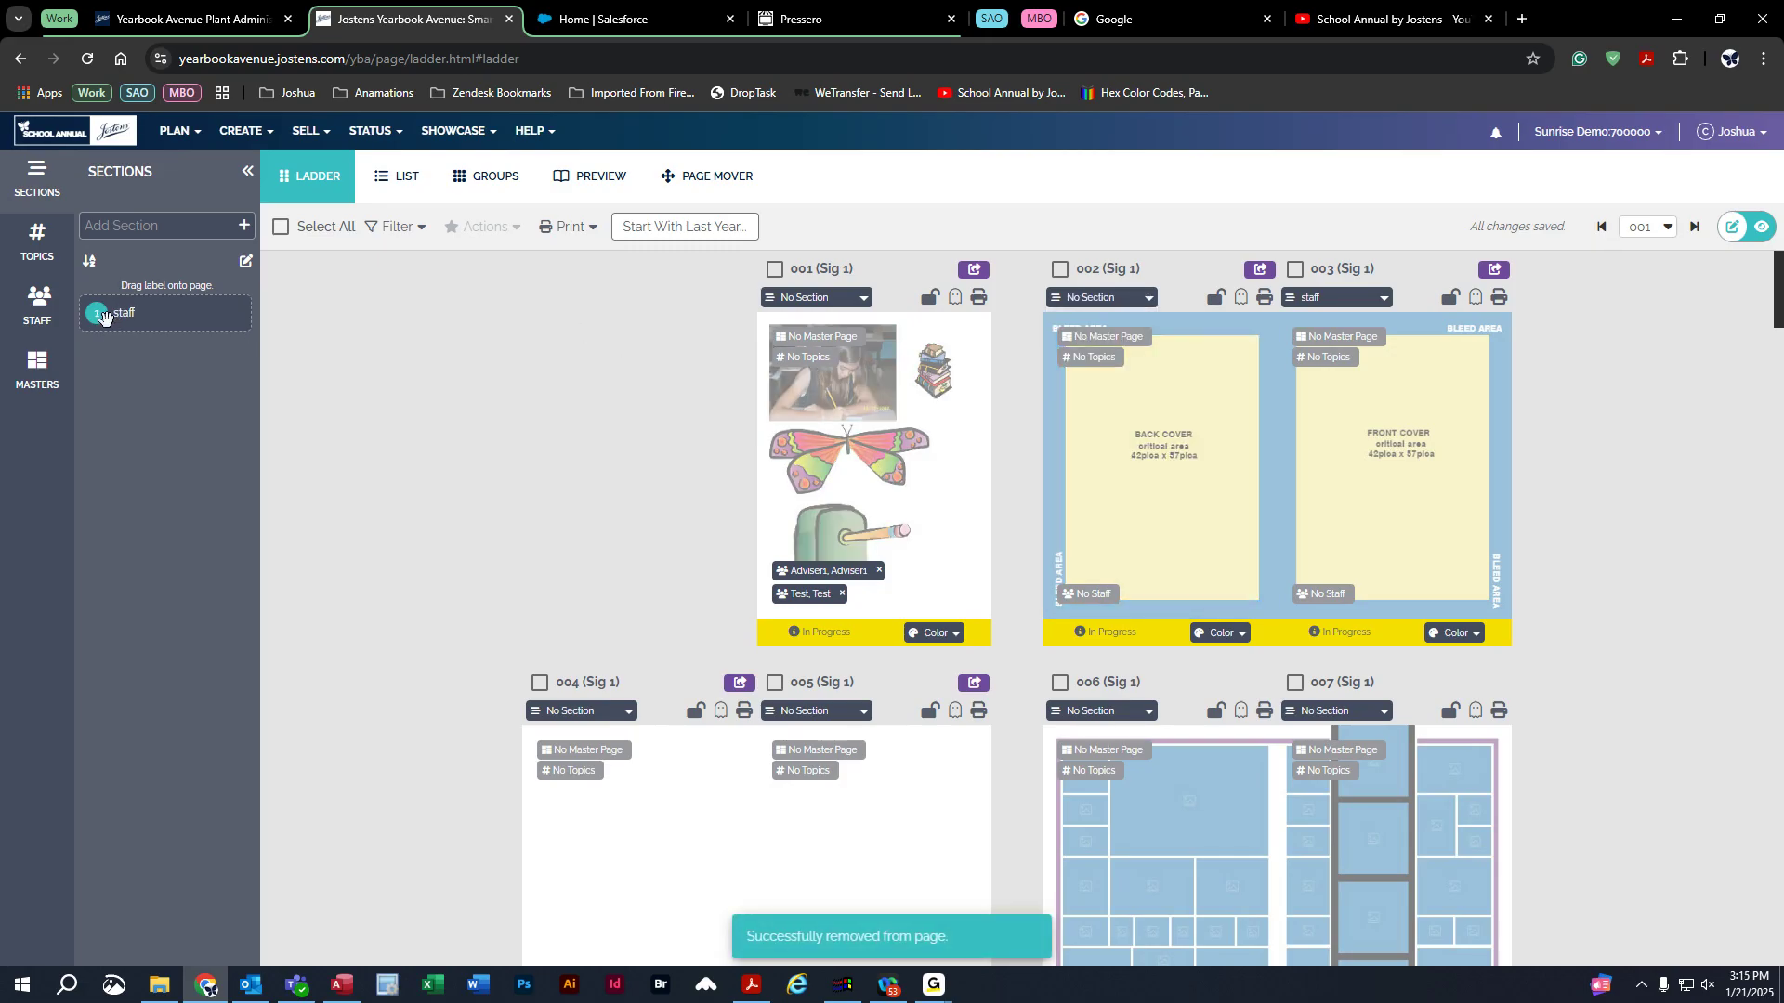
left_click(1361, 299)
left_click(1350, 331)
left_click_drag(104, 322, 1161, 362)
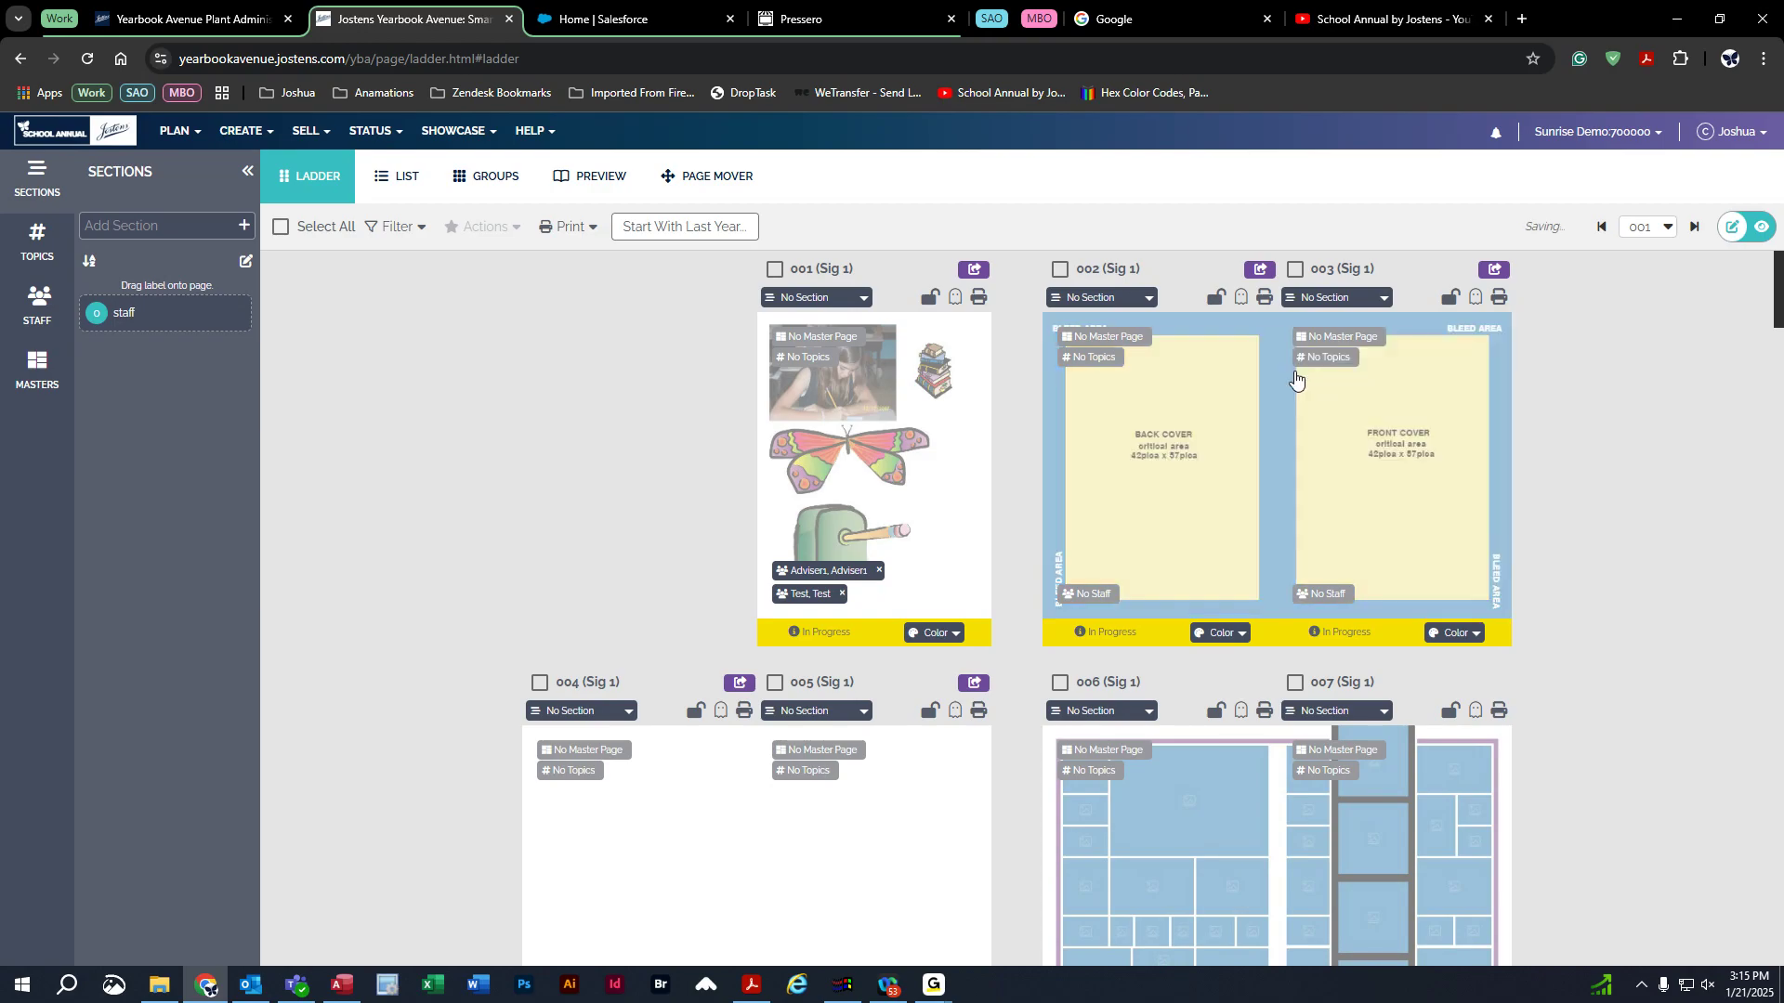
Drag the 'Yelleow Stone National' topic from My Topics onto page 004.
left_click(46, 240)
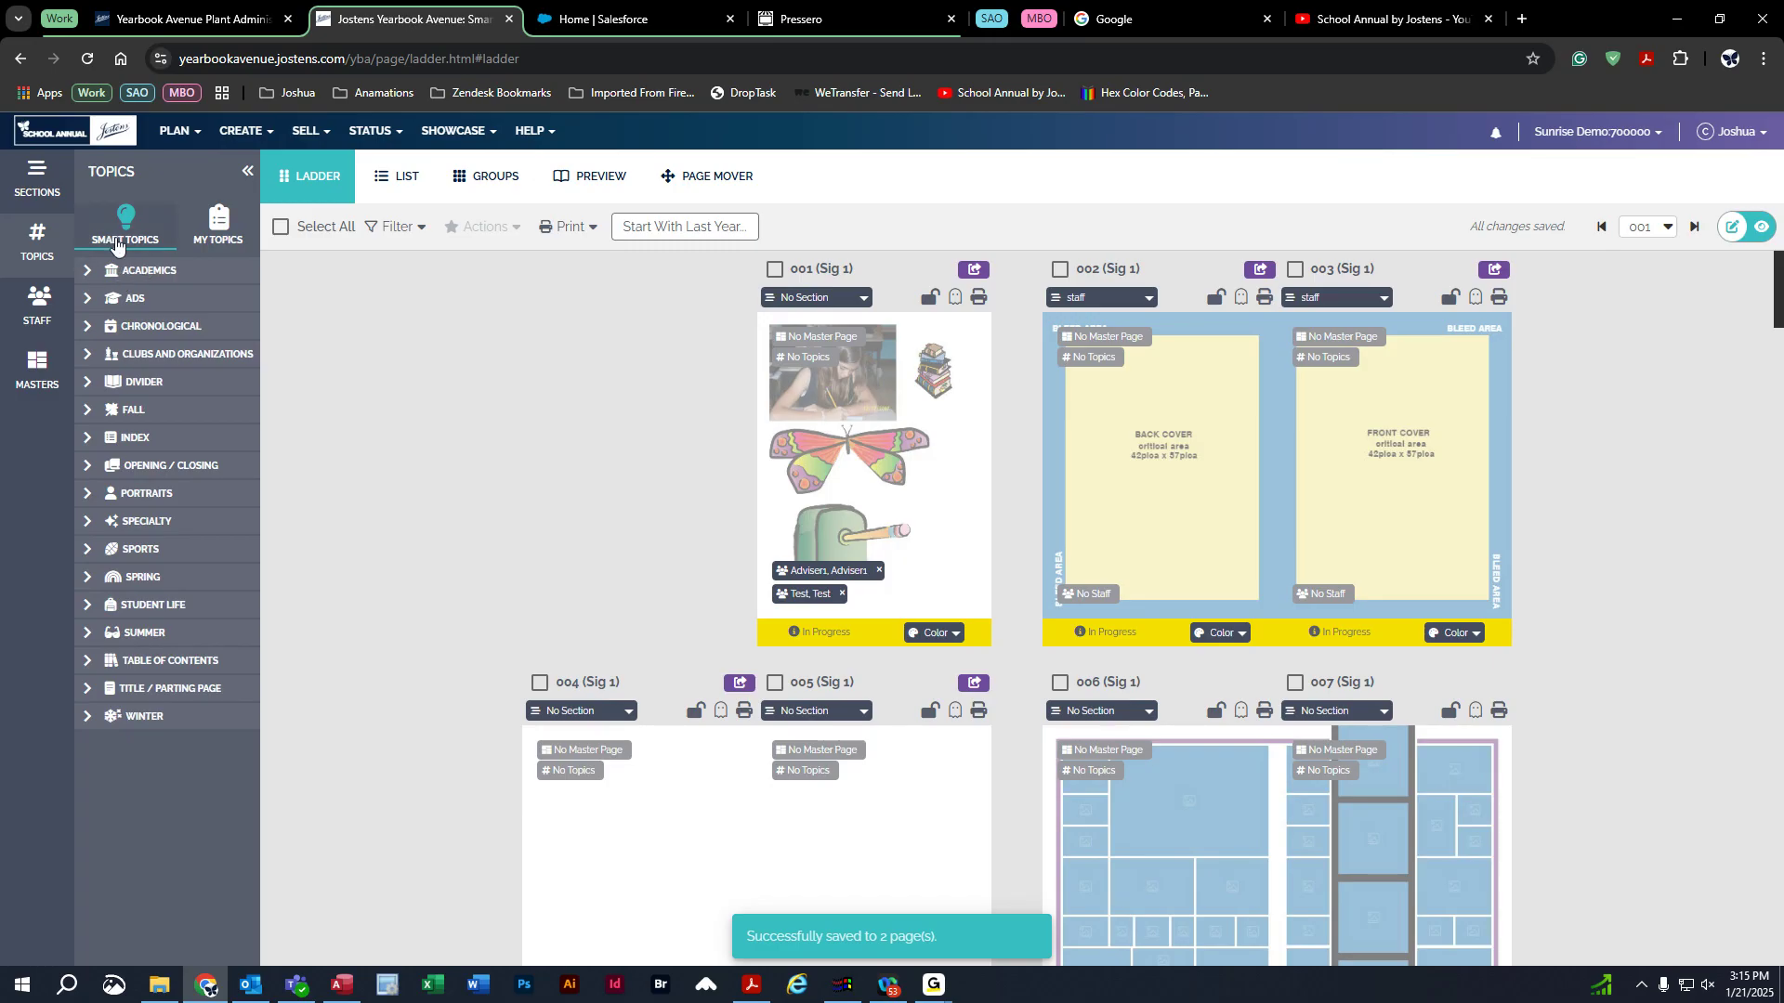
left_click(218, 223)
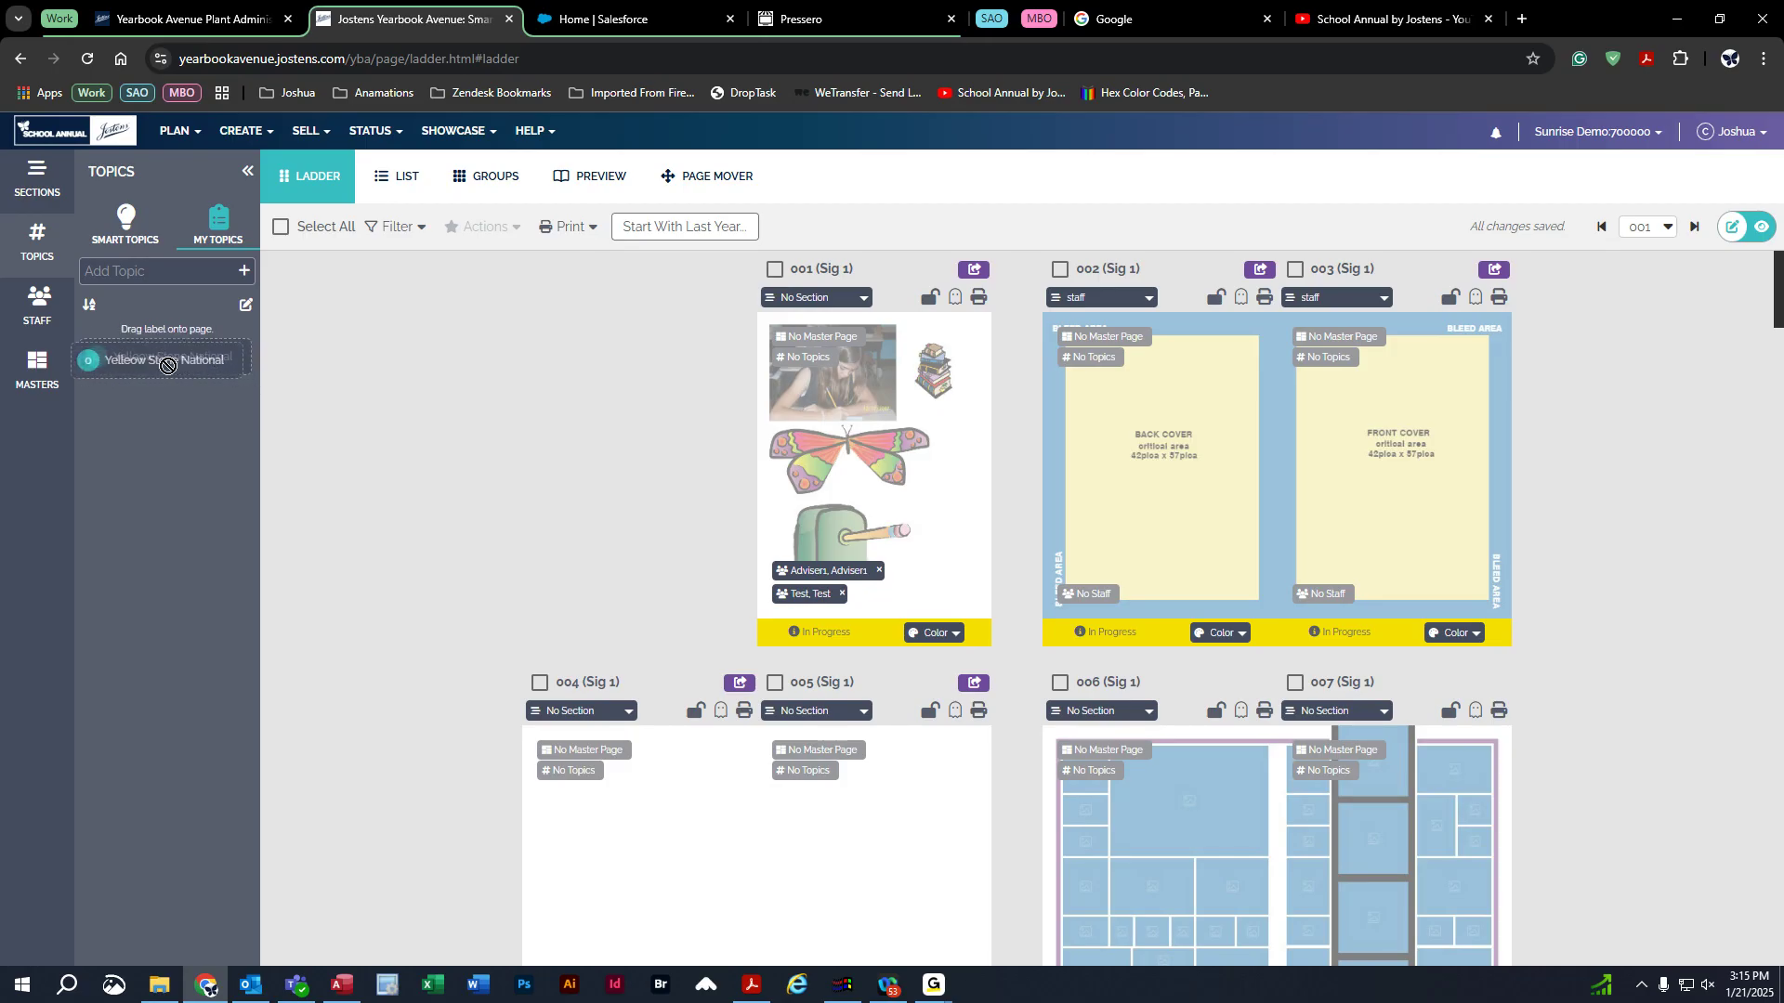
left_click_drag(140, 367, 650, 841)
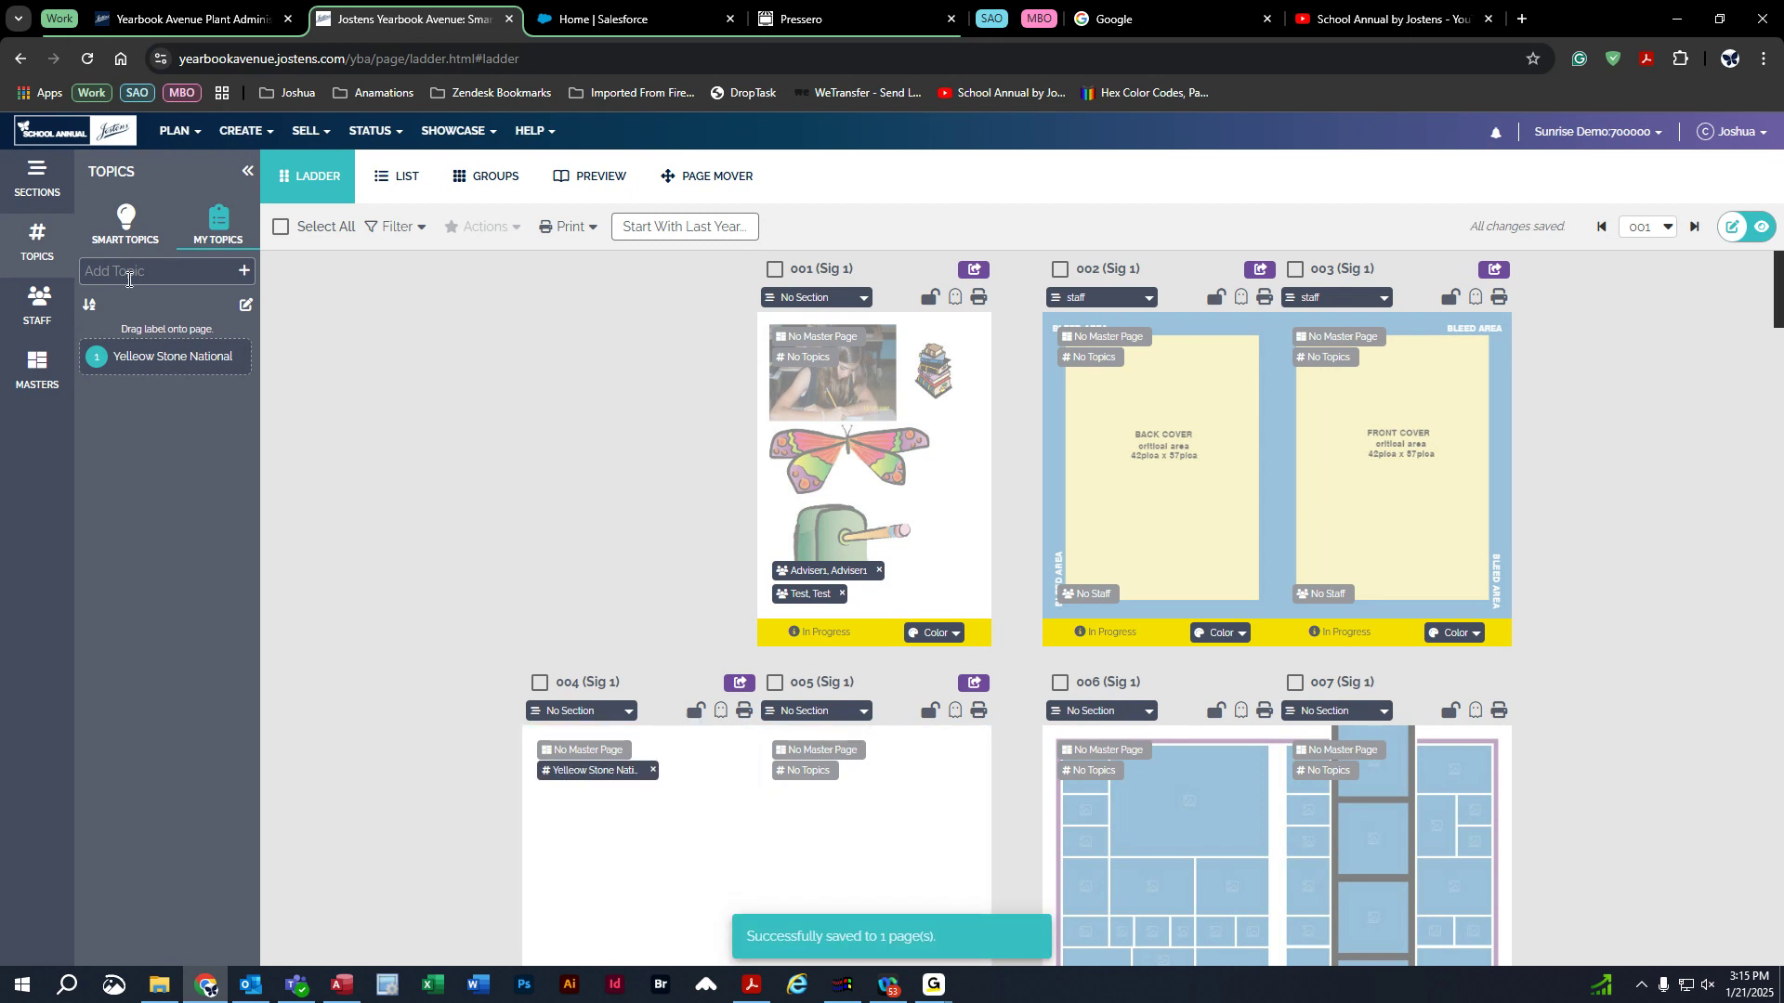
left_click(124, 223)
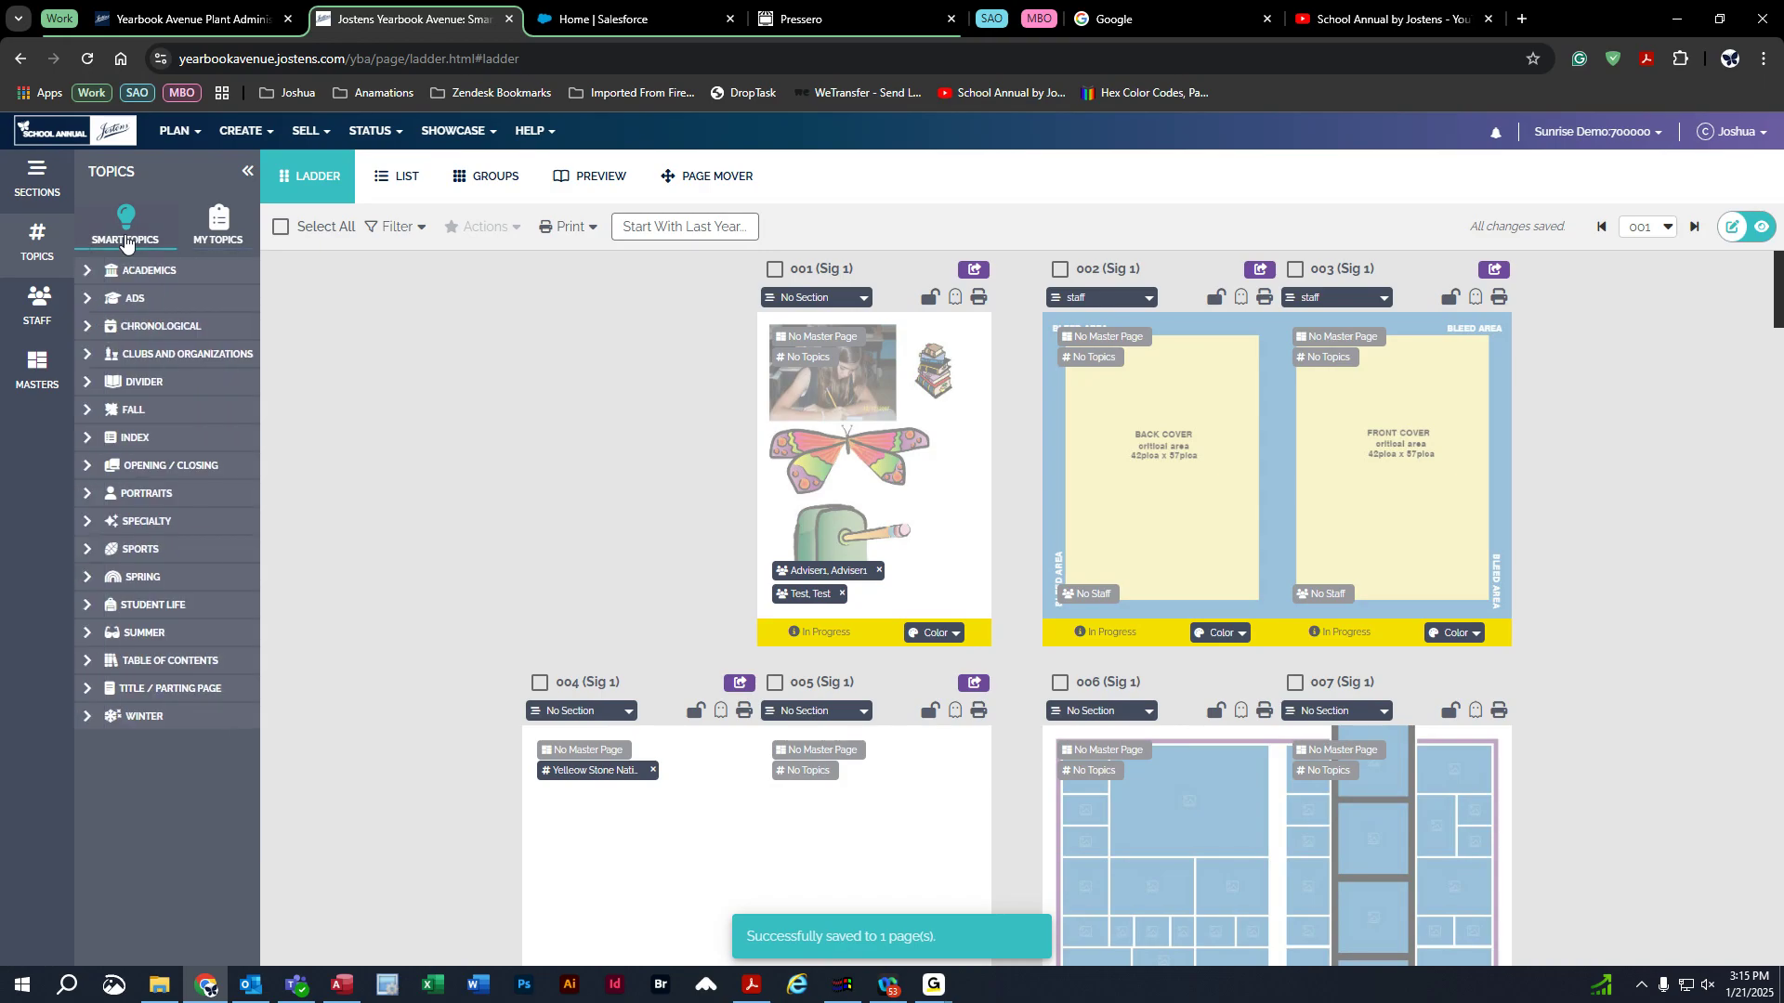
Add the Staff Candids and Staff Portraits topics from the Smart Topics Portraits category.
left_click(88, 494)
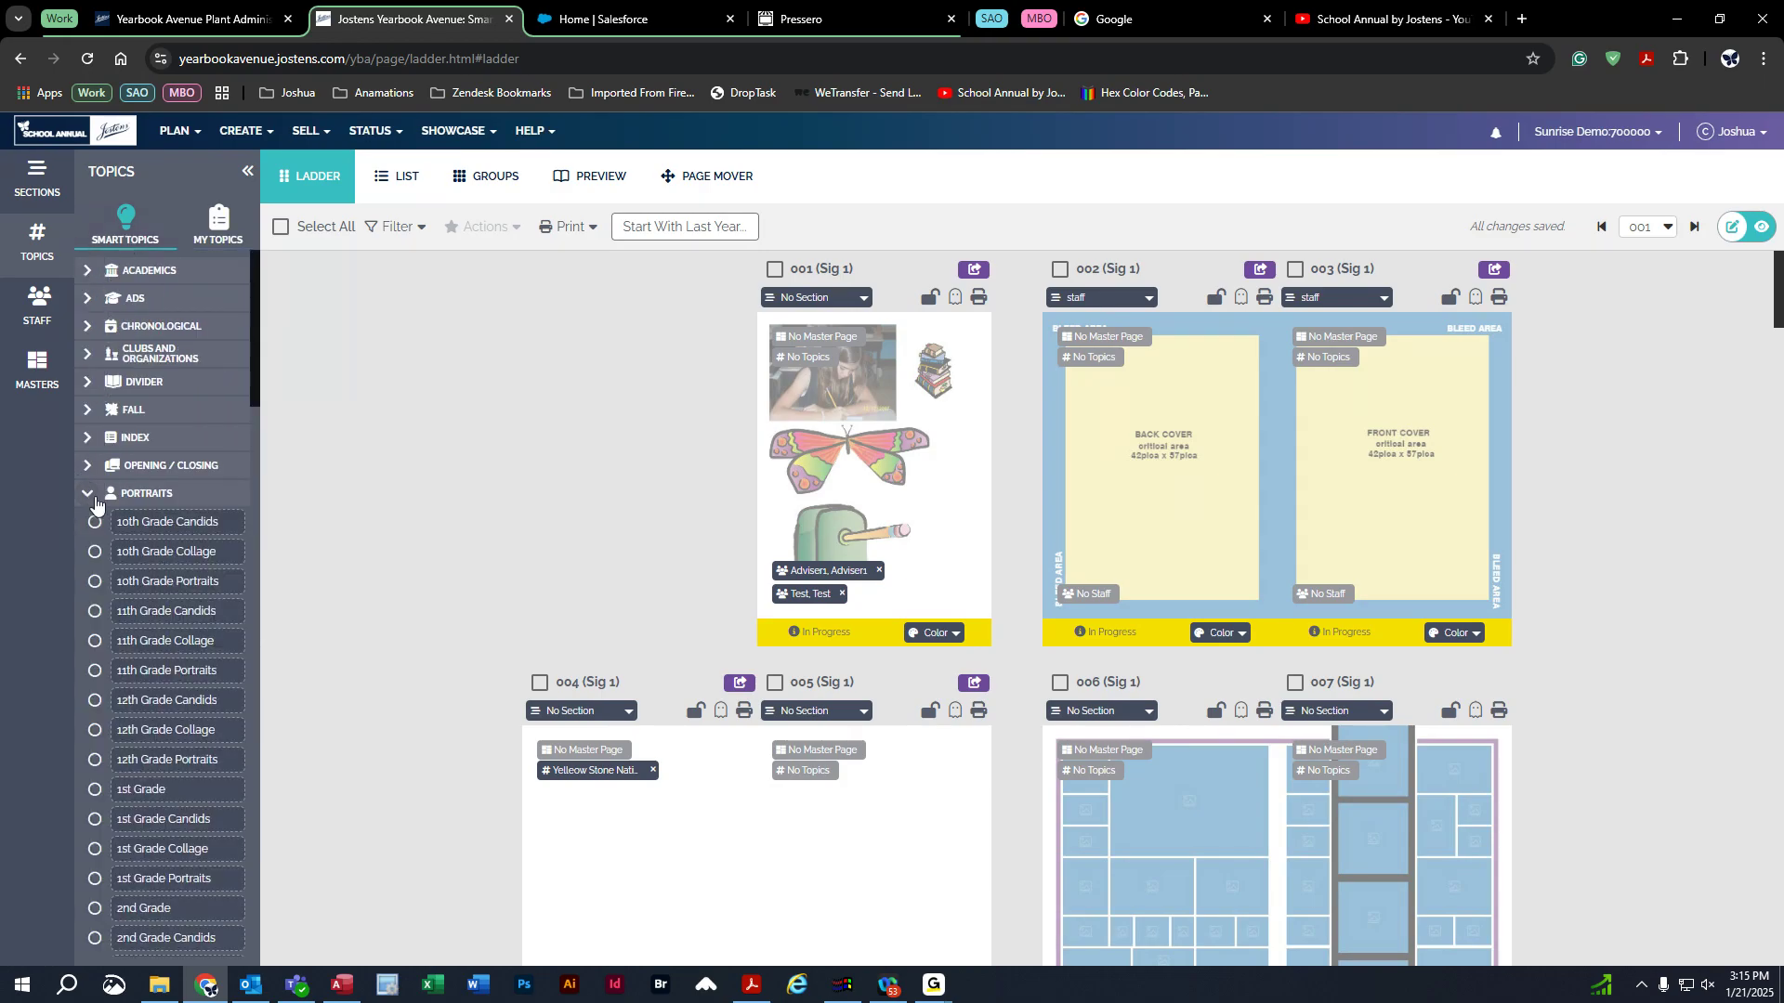
scroll(201, 595, "down", 10)
scroll(202, 602, "down", 12)
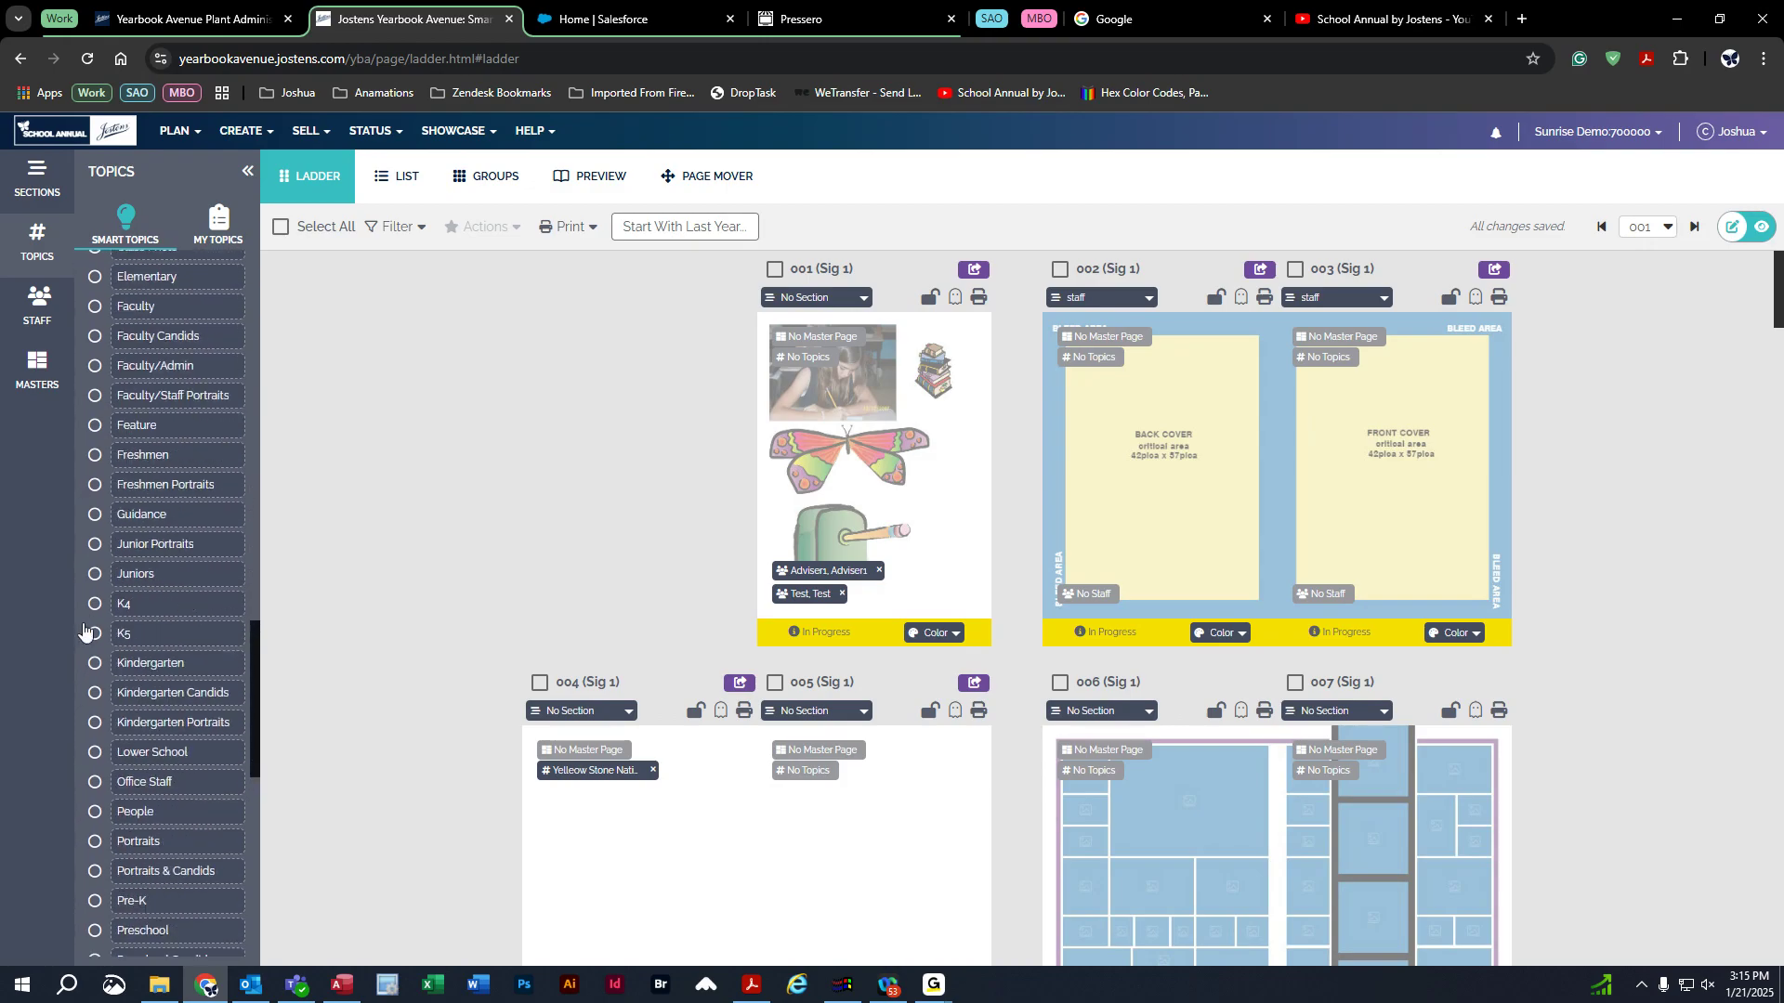
scroll(160, 655, "down", 9)
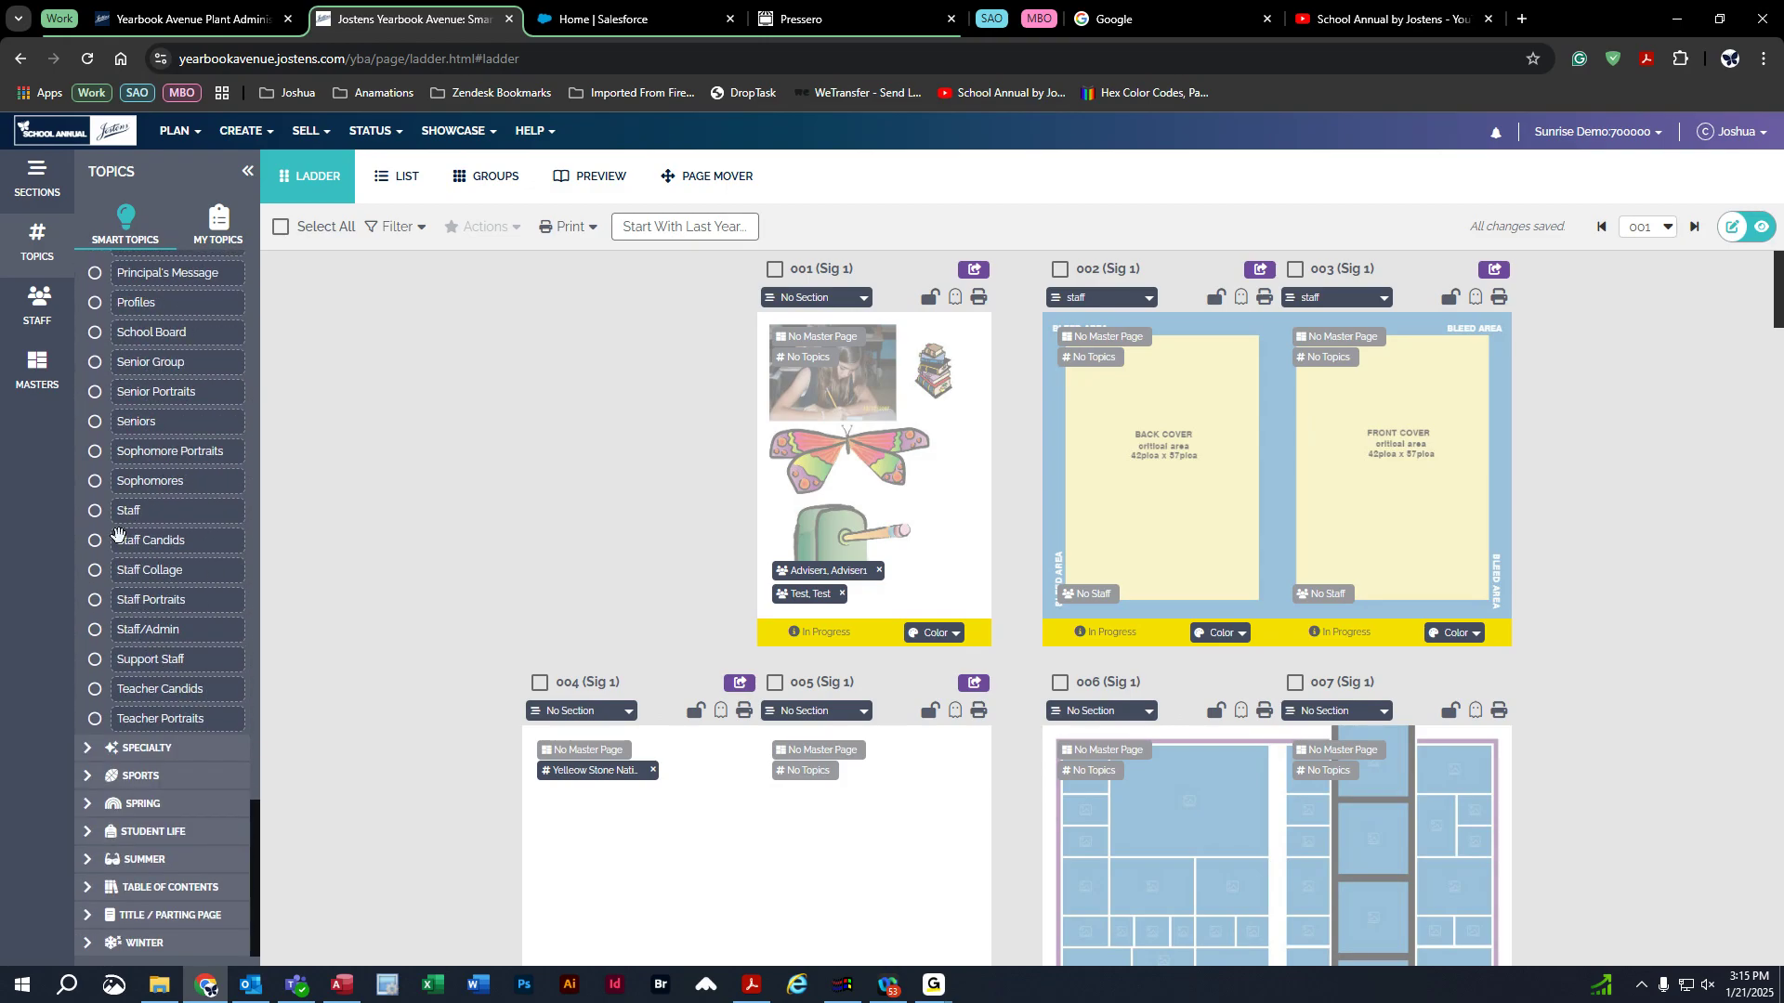
left_click(94, 542)
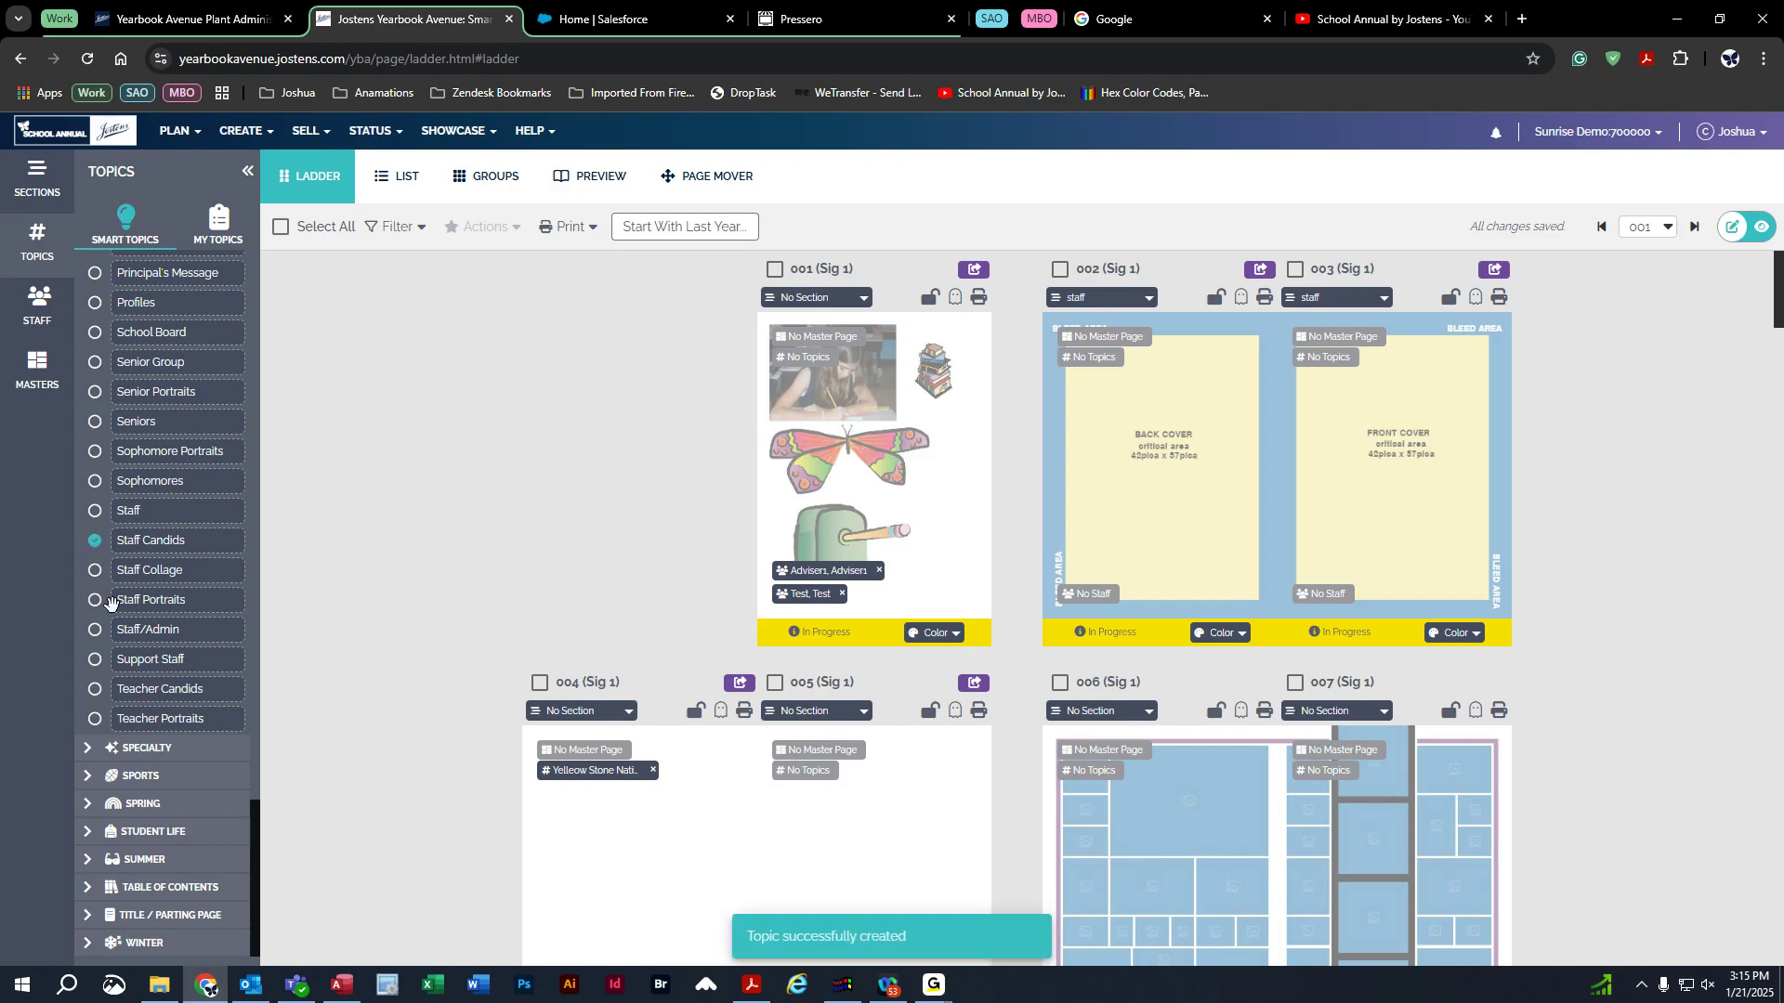
left_click(96, 601)
Tag page 003 with Staff Portraits and page 002 with Staff Candids.
left_click(221, 232)
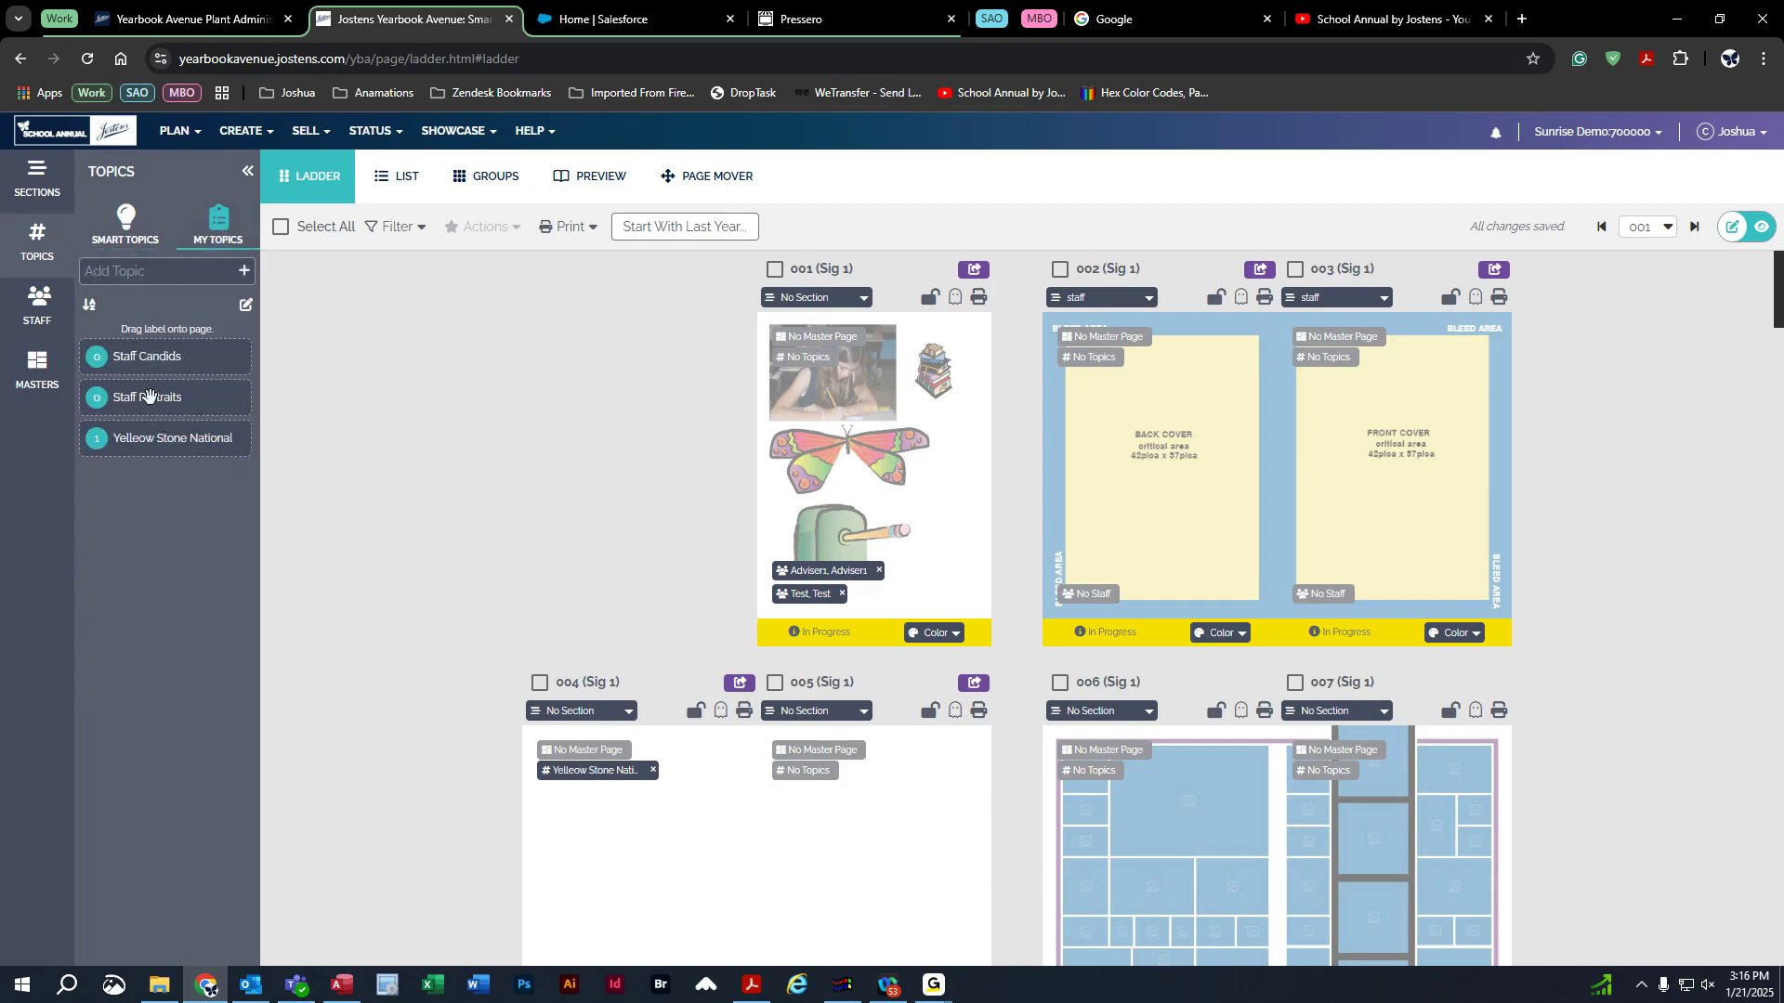
left_click(125, 223)
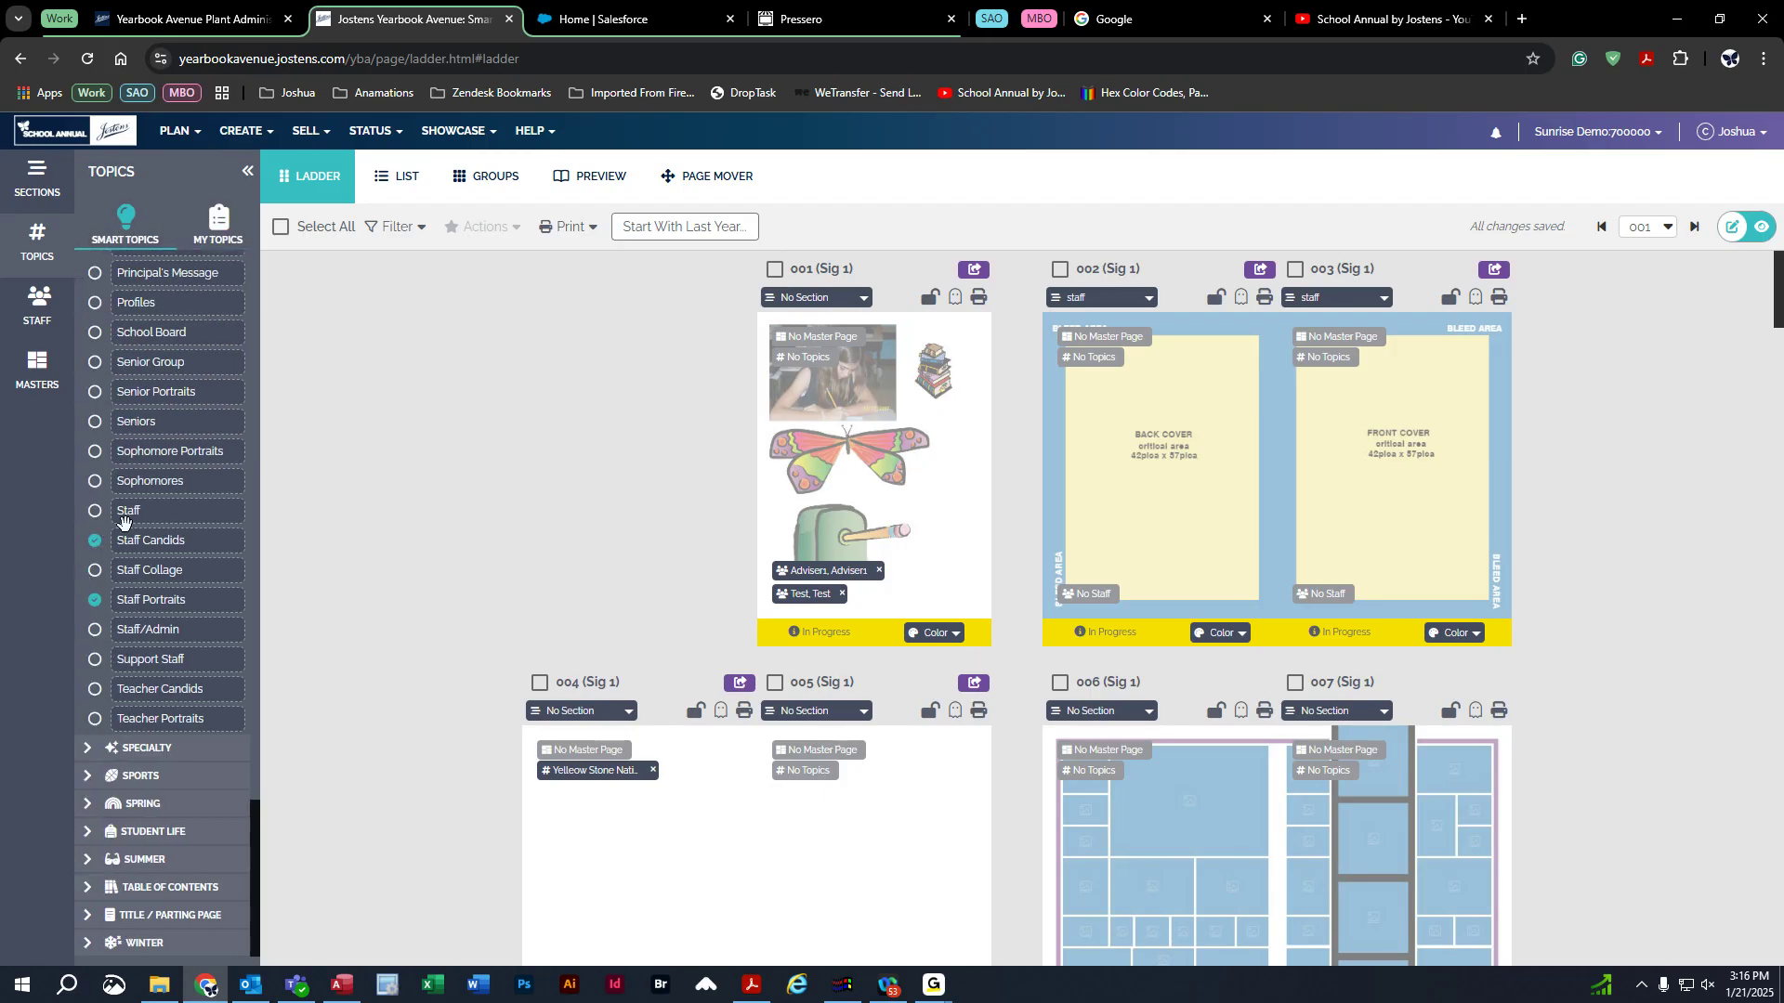
left_click(219, 241)
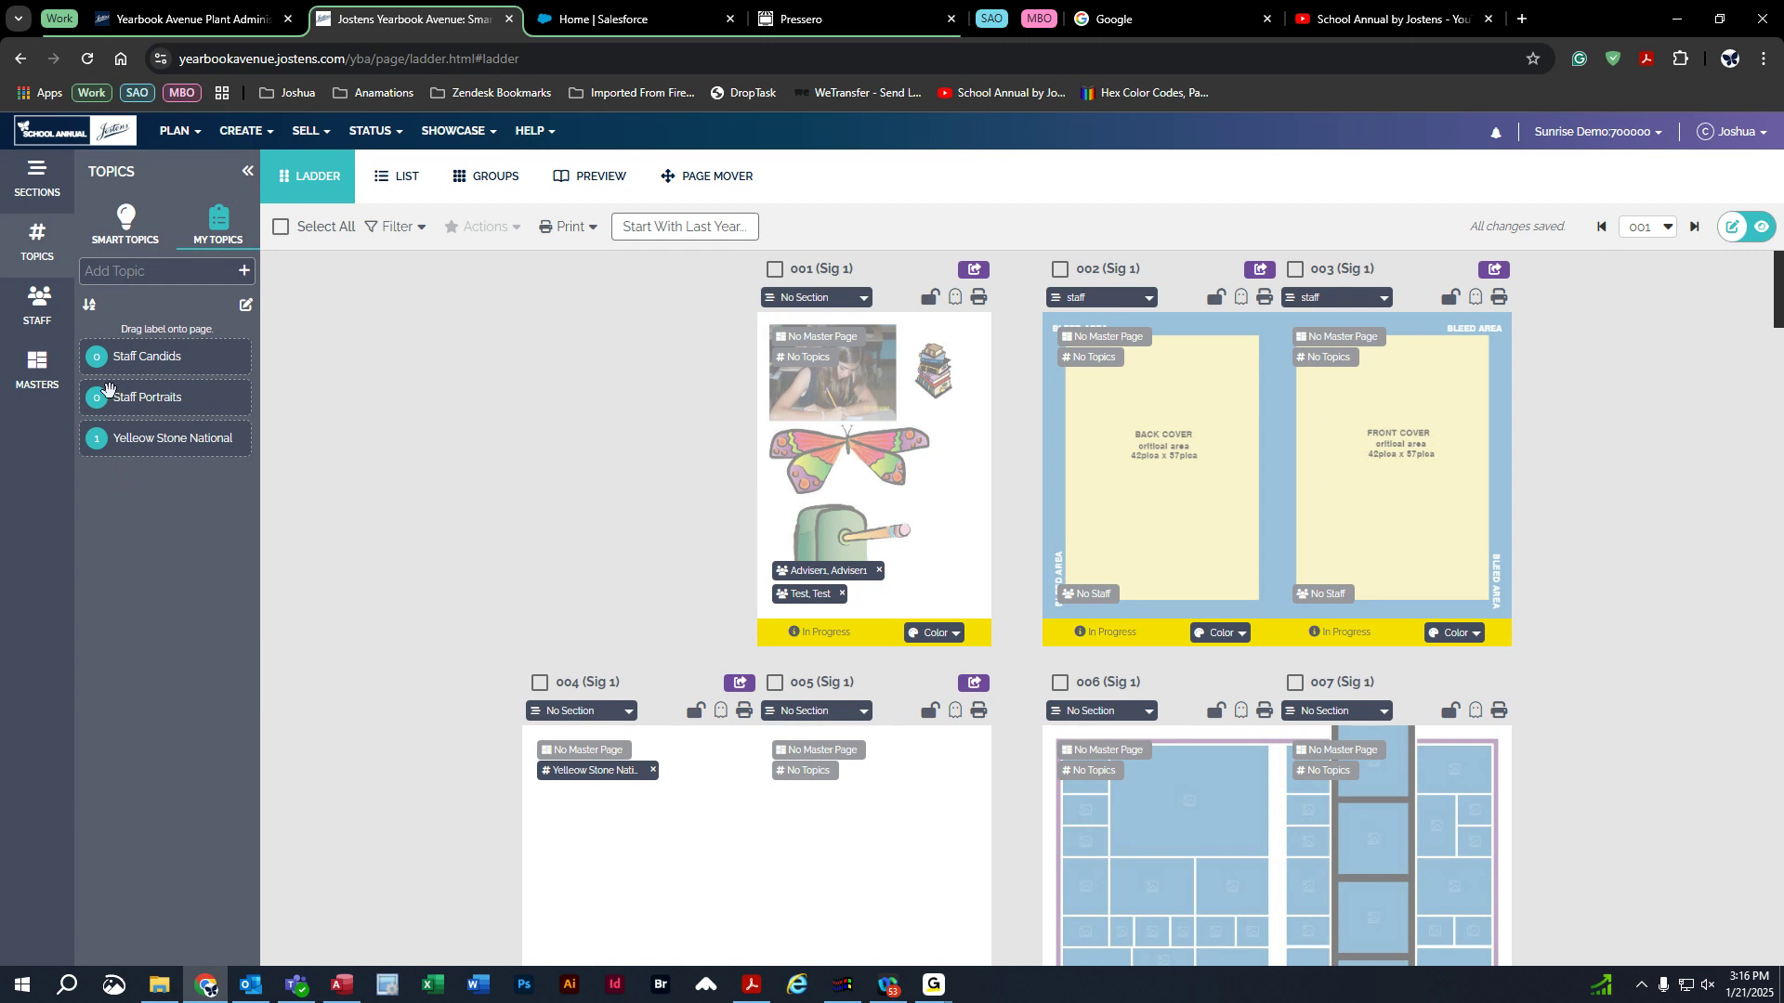
left_click_drag(148, 401, 1398, 392)
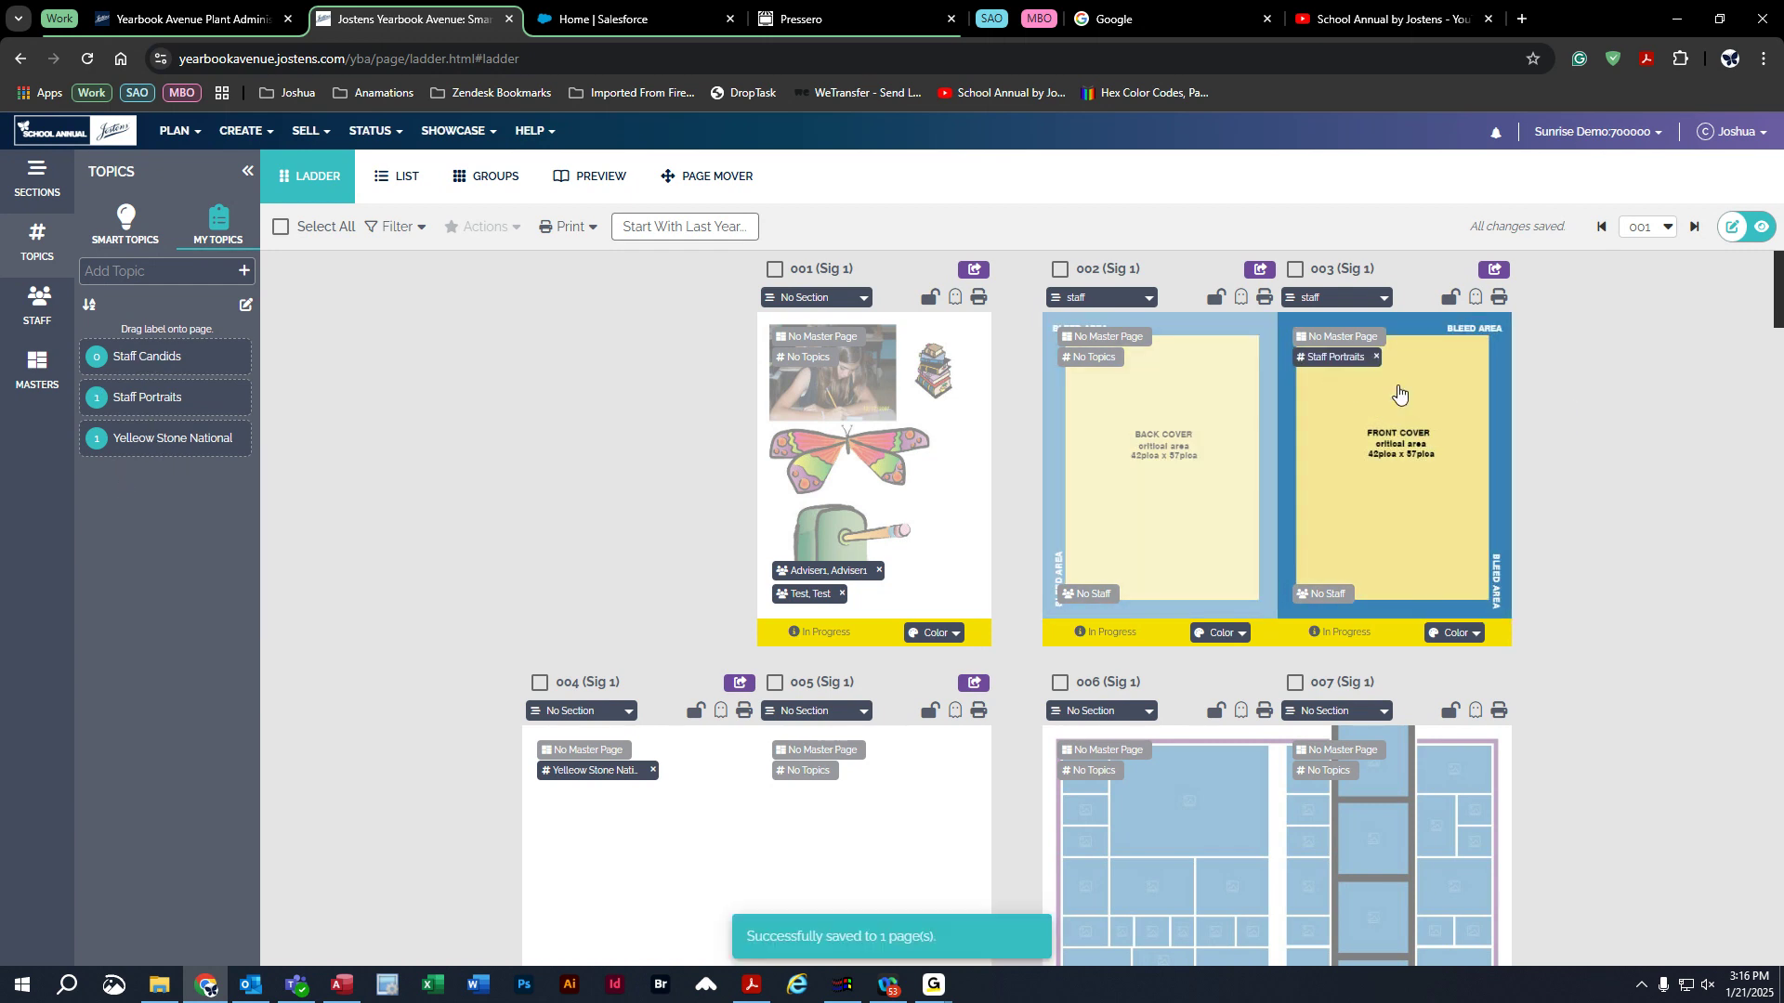
left_click_drag(136, 362, 1082, 491)
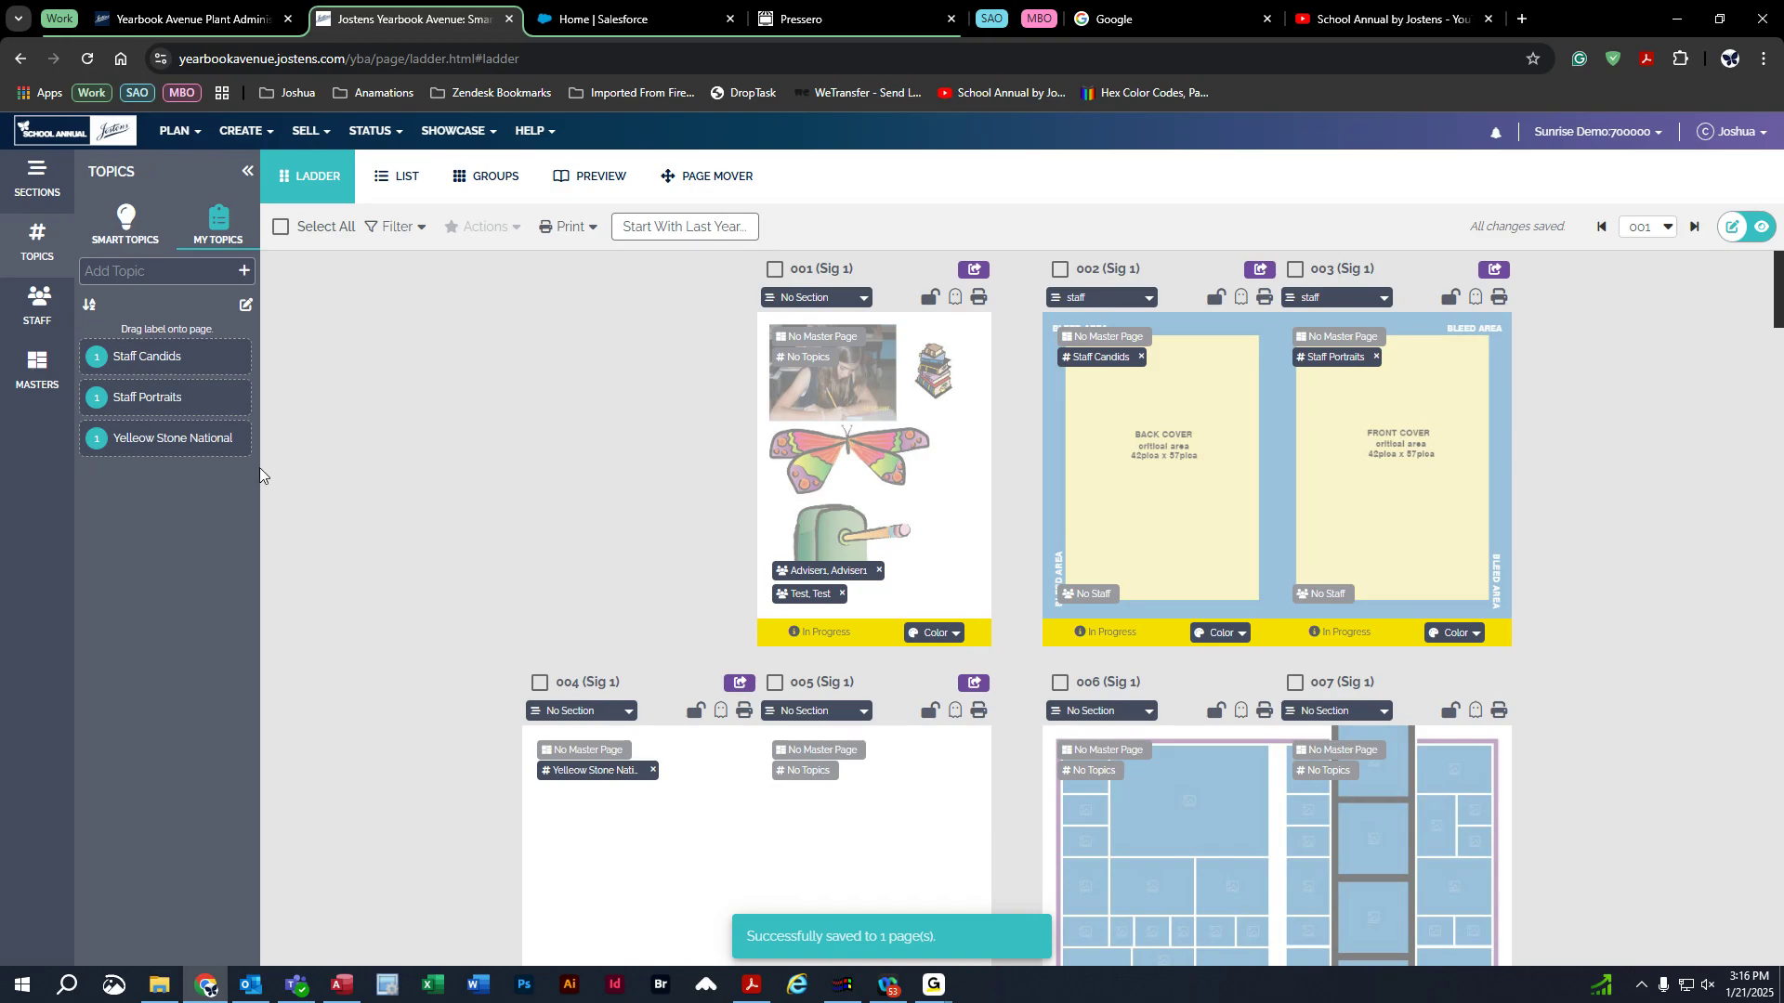
left_click(38, 297)
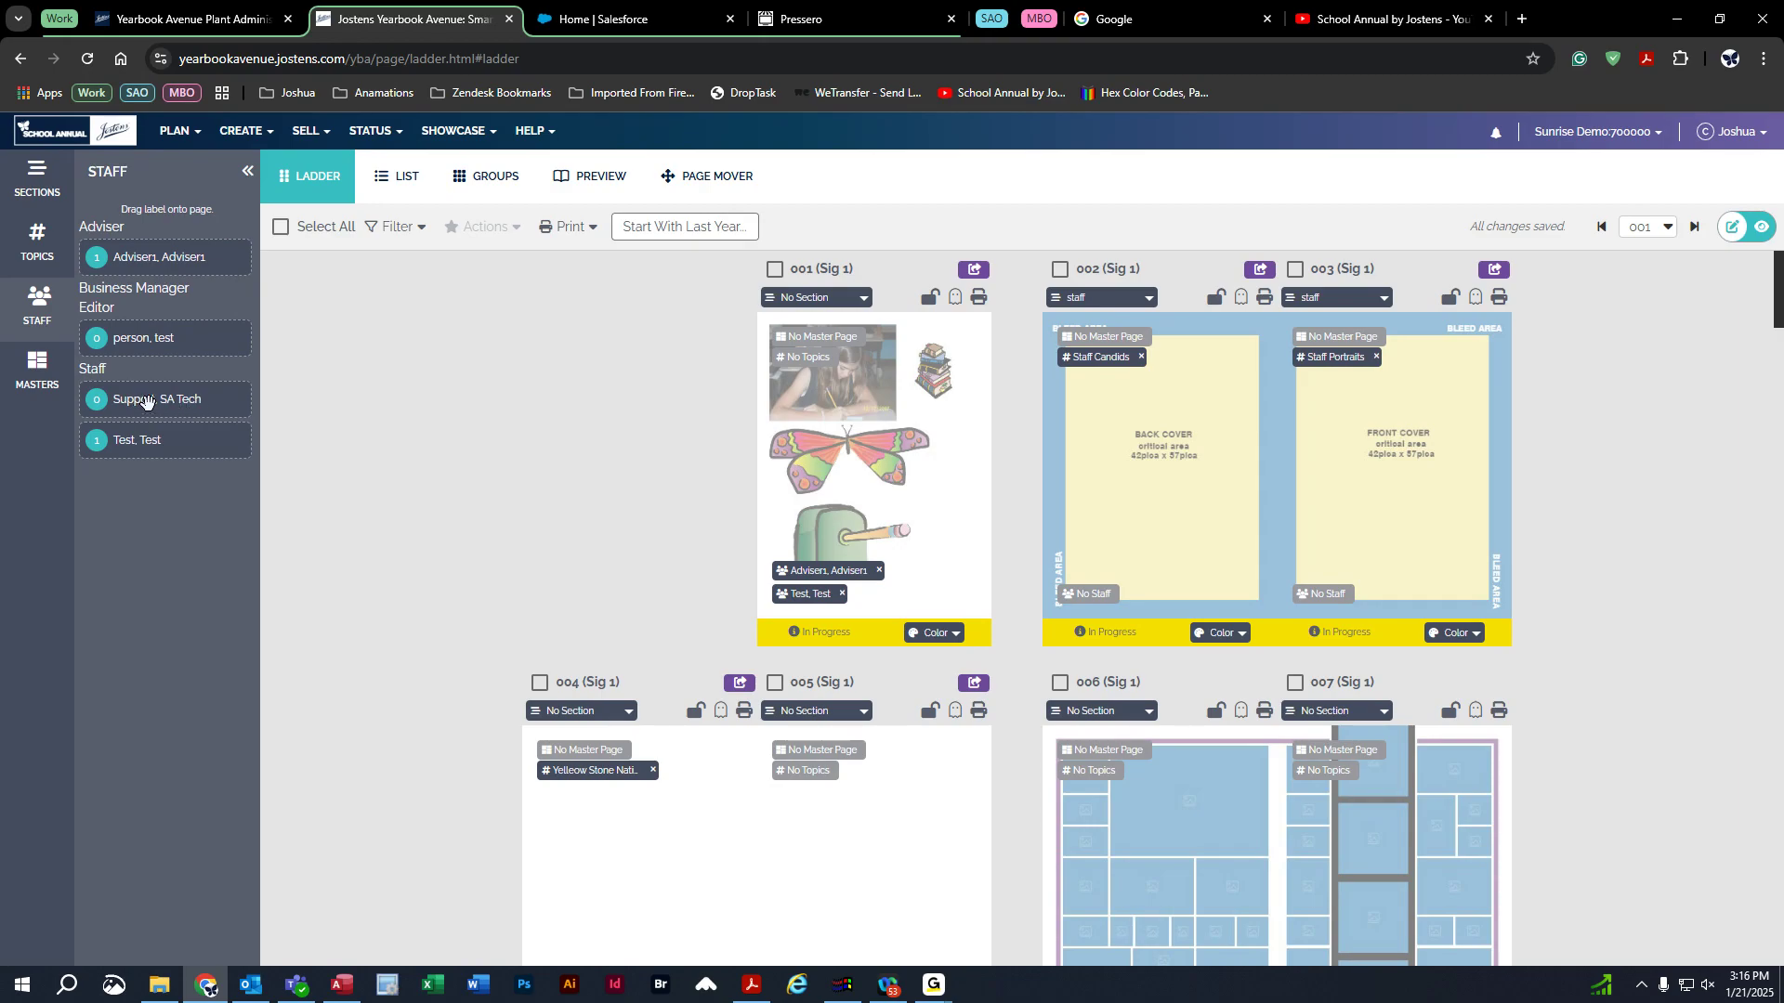
Remove the test staff member and the adviser from page 001.
scroll(745, 733, "down", 4)
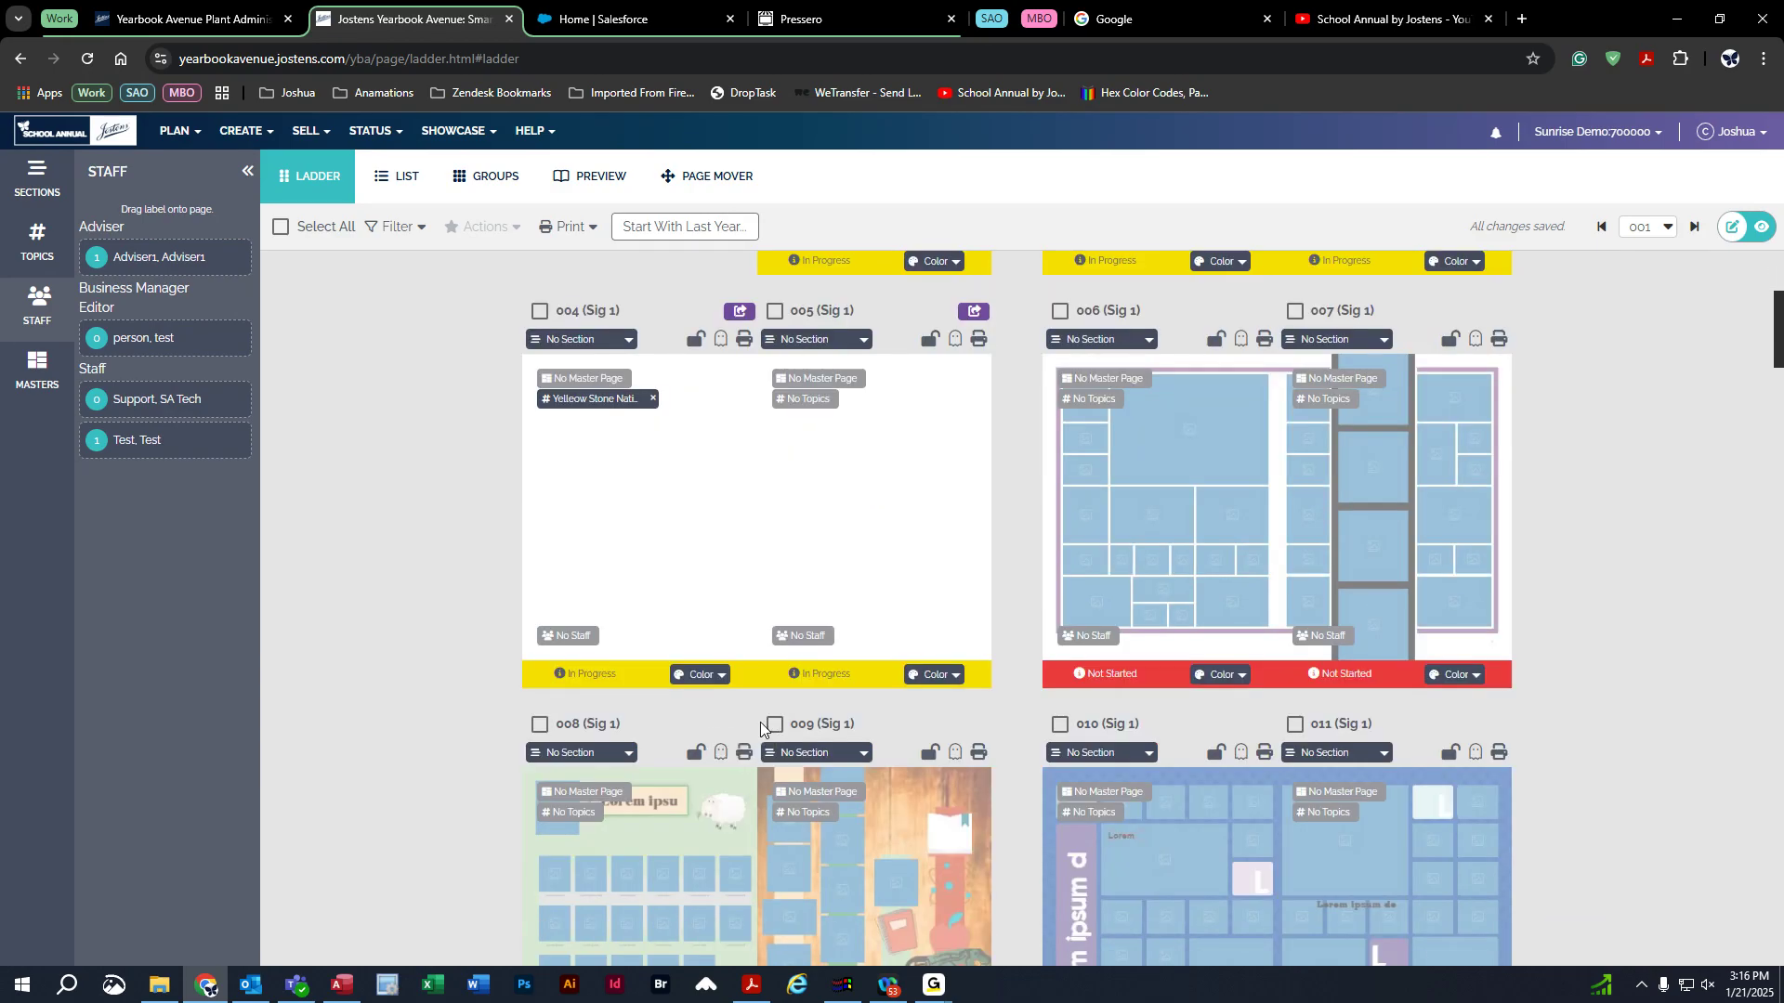
scroll(1179, 765, "down", 8)
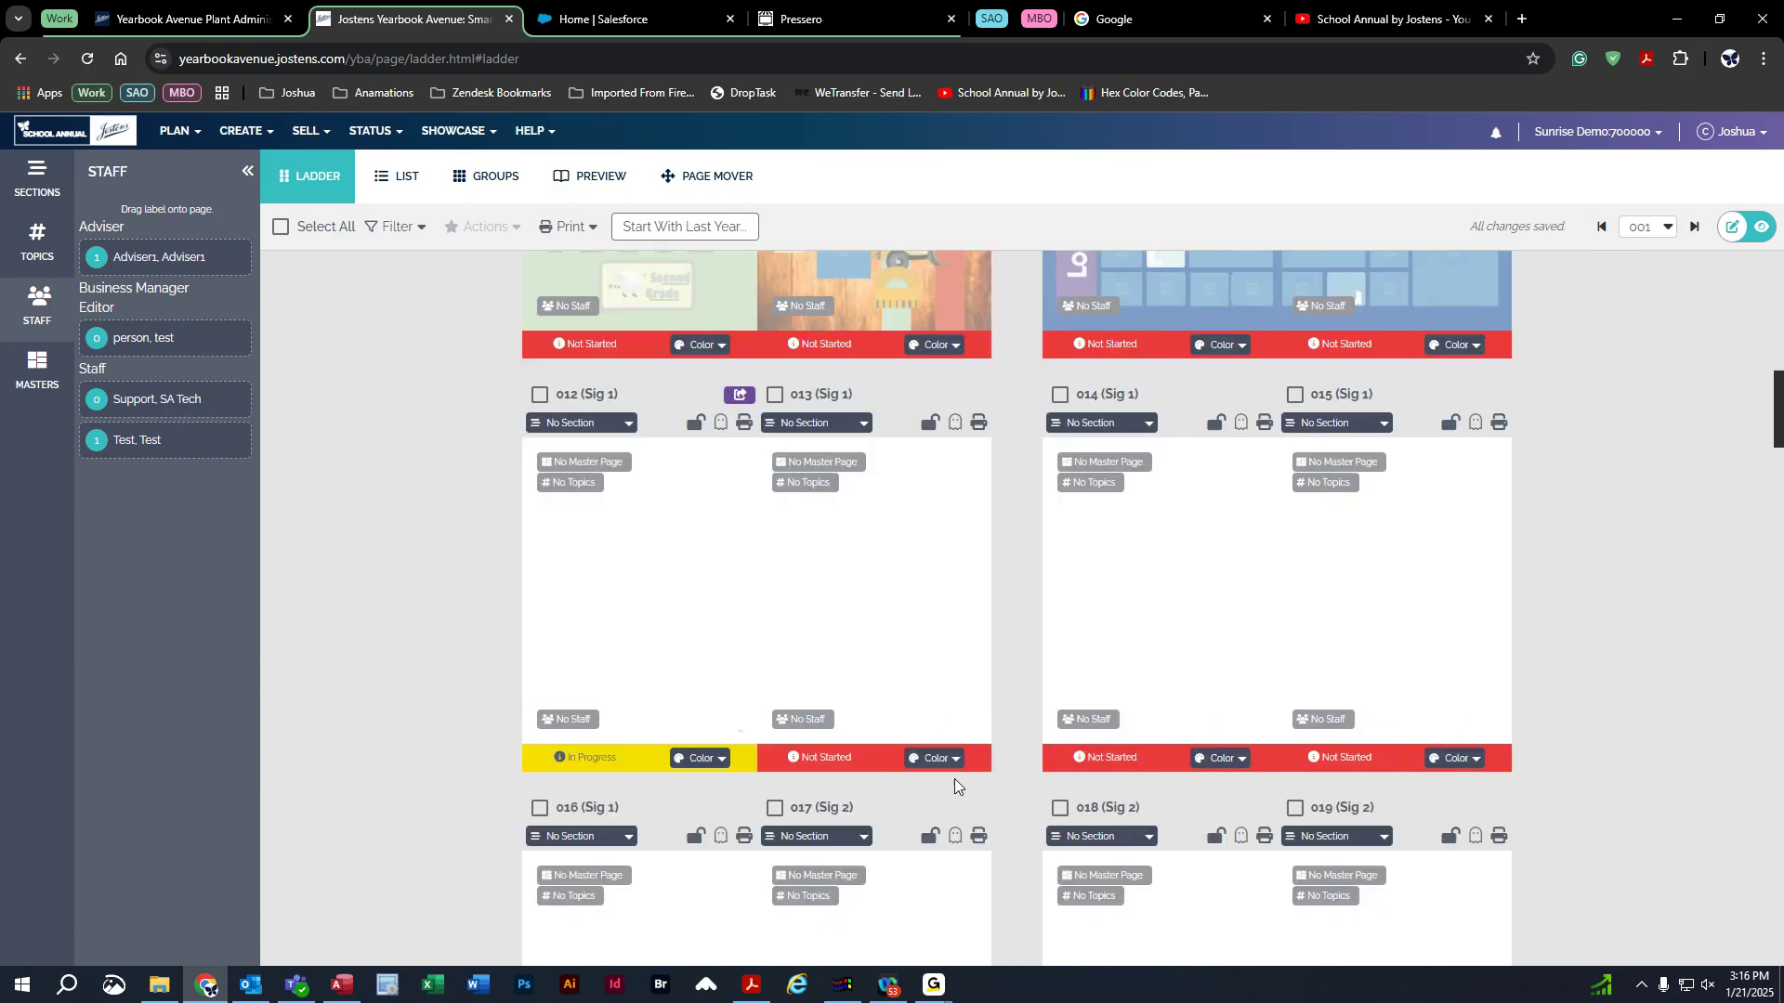
scroll(998, 788, "down", 2)
scroll(997, 788, "down", 1)
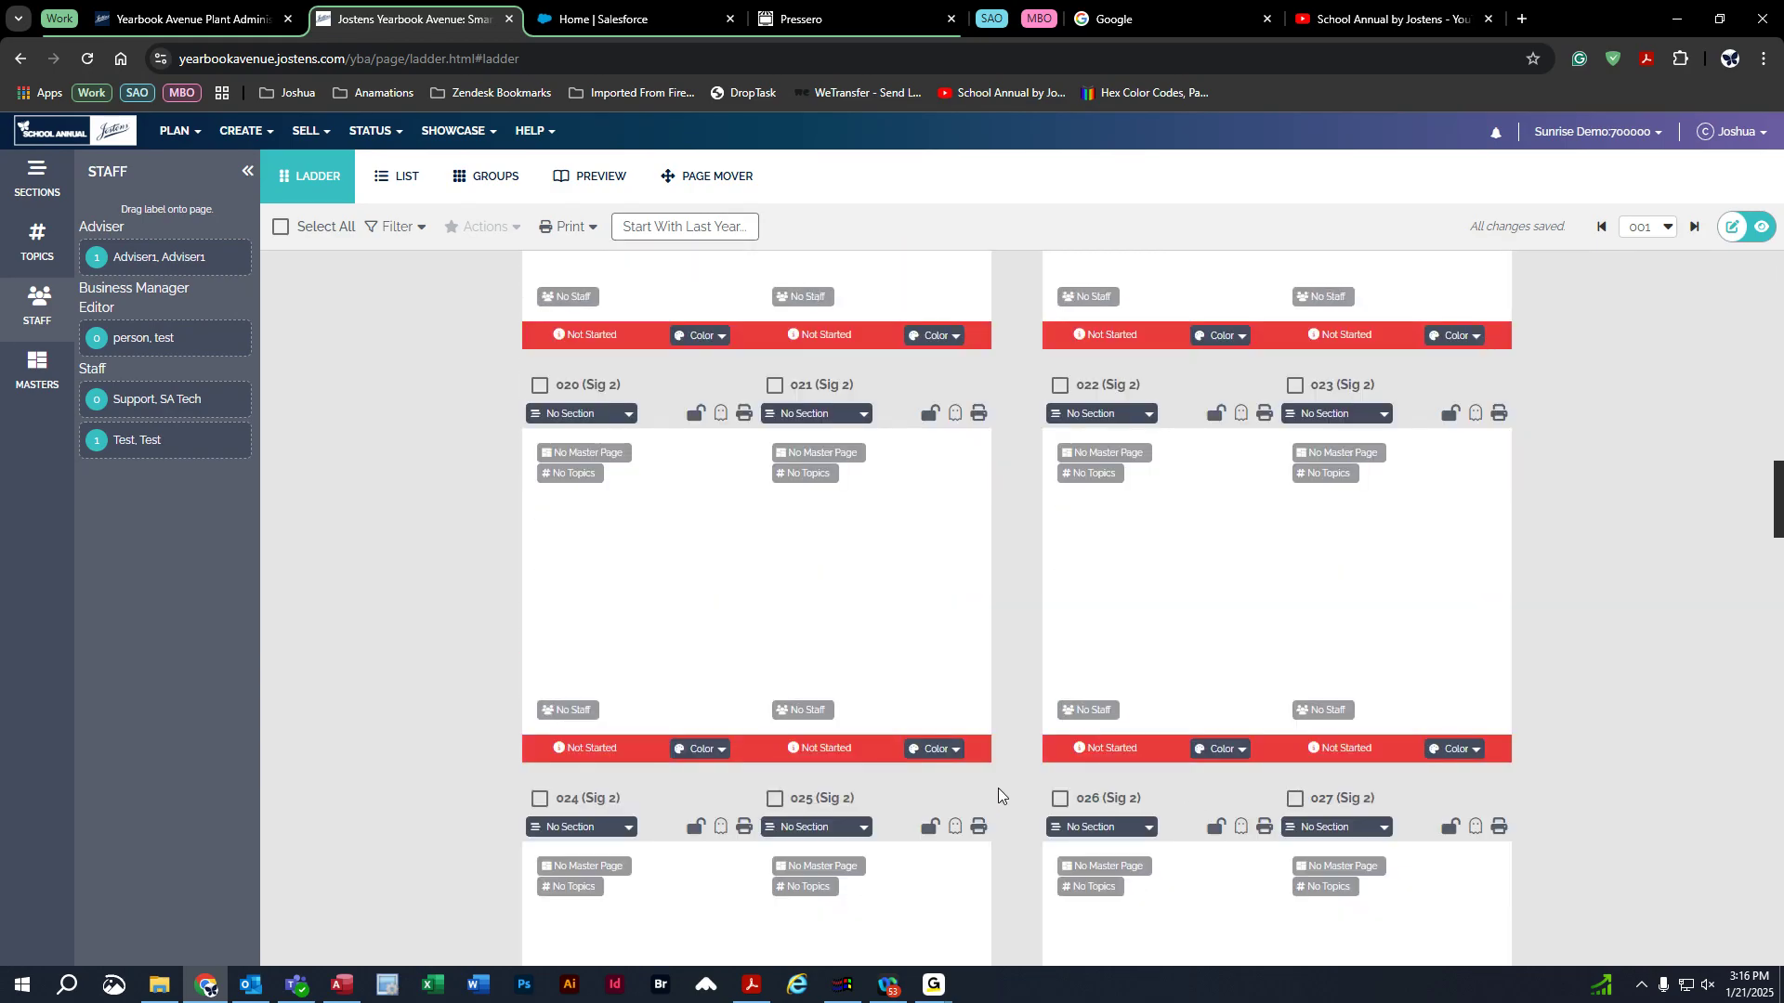
scroll(1022, 801, "up", 15)
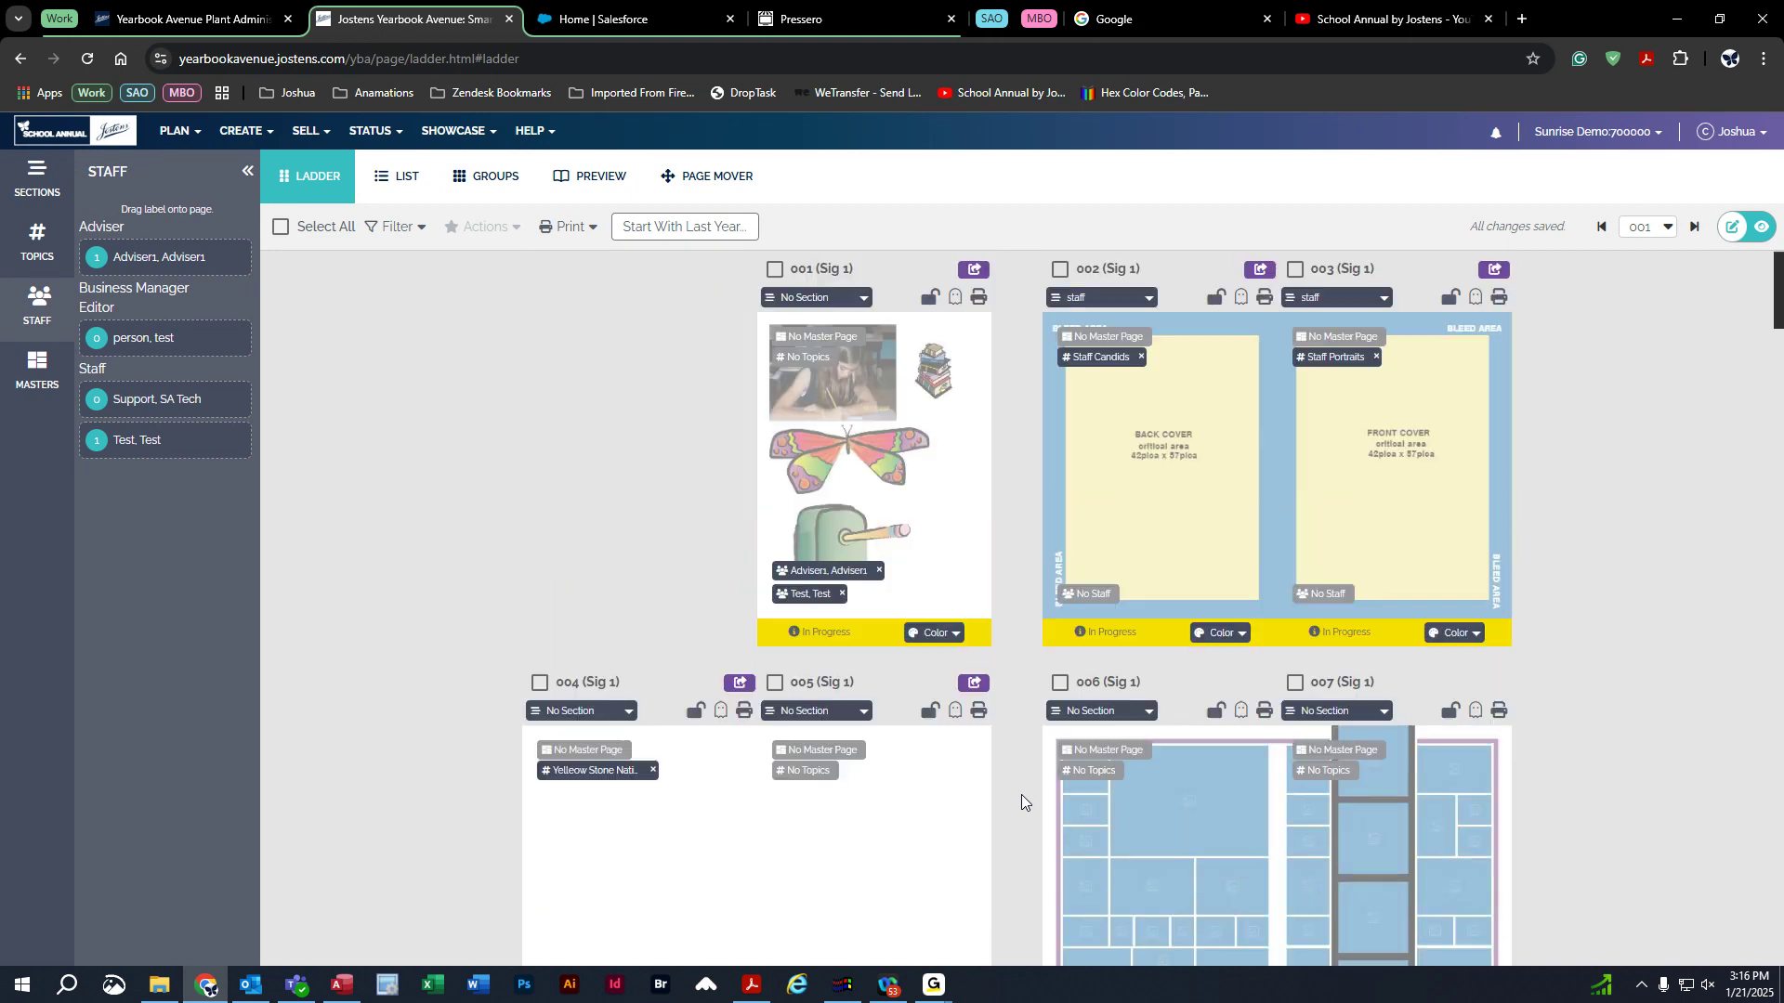
left_click(841, 593)
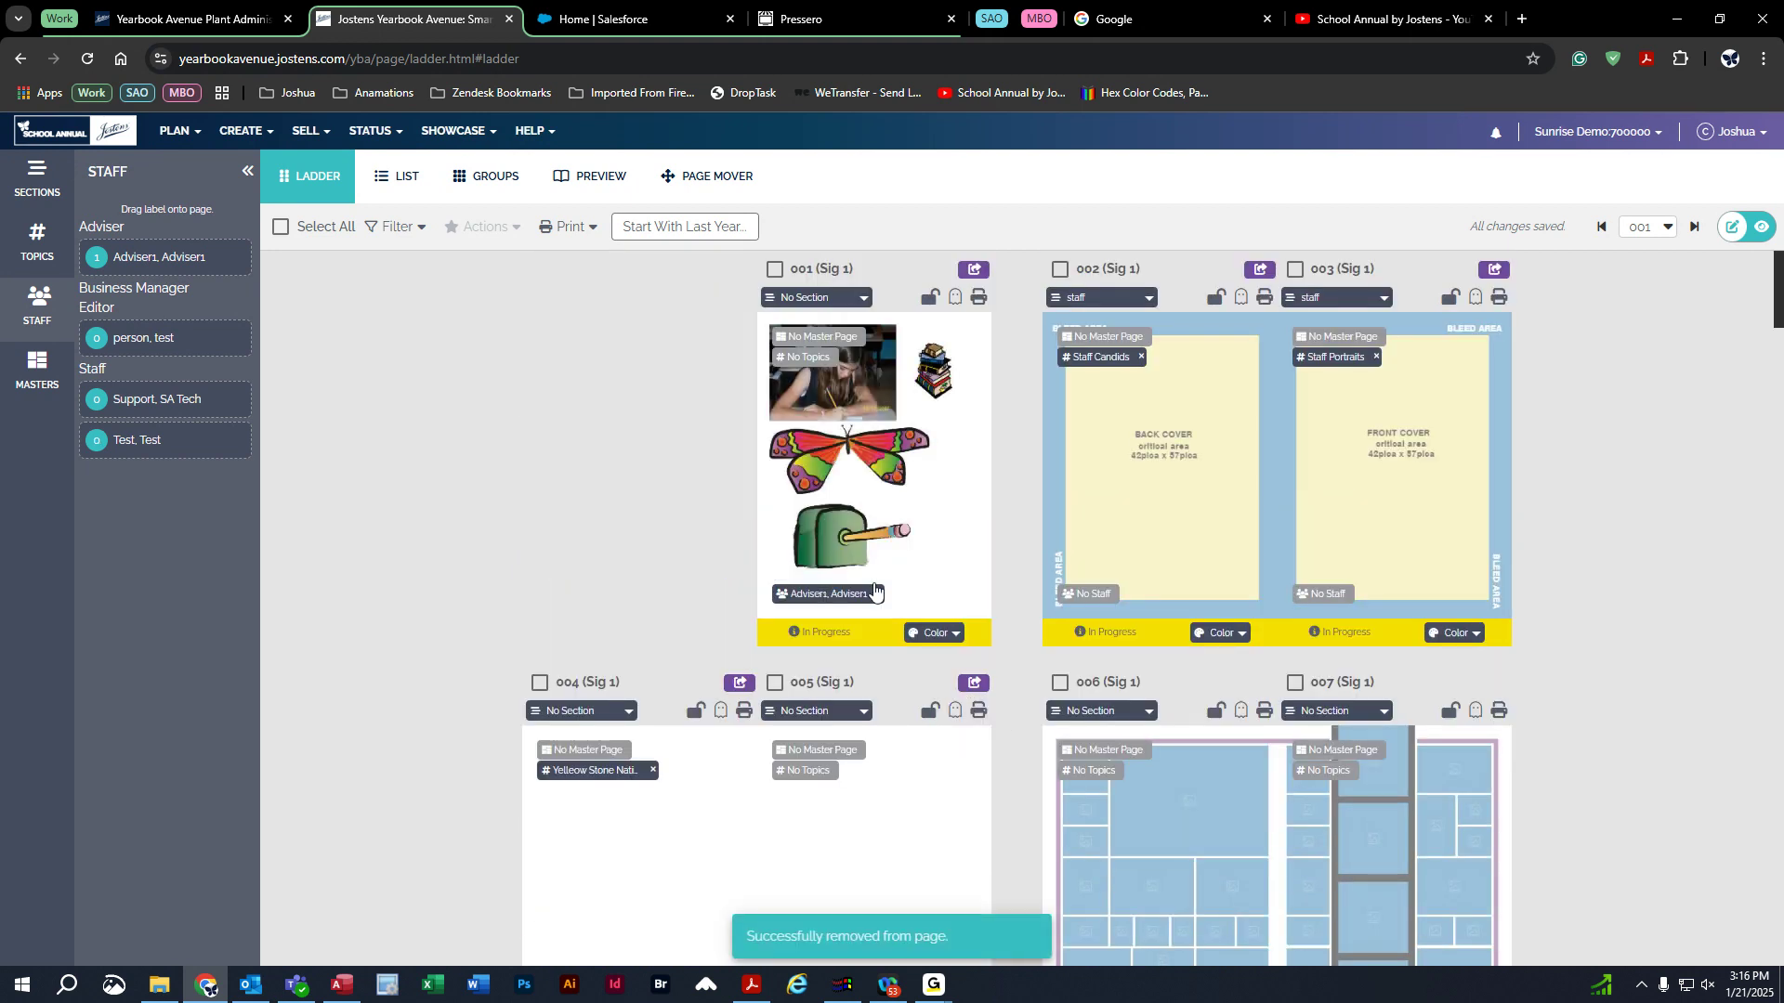
left_click(877, 595)
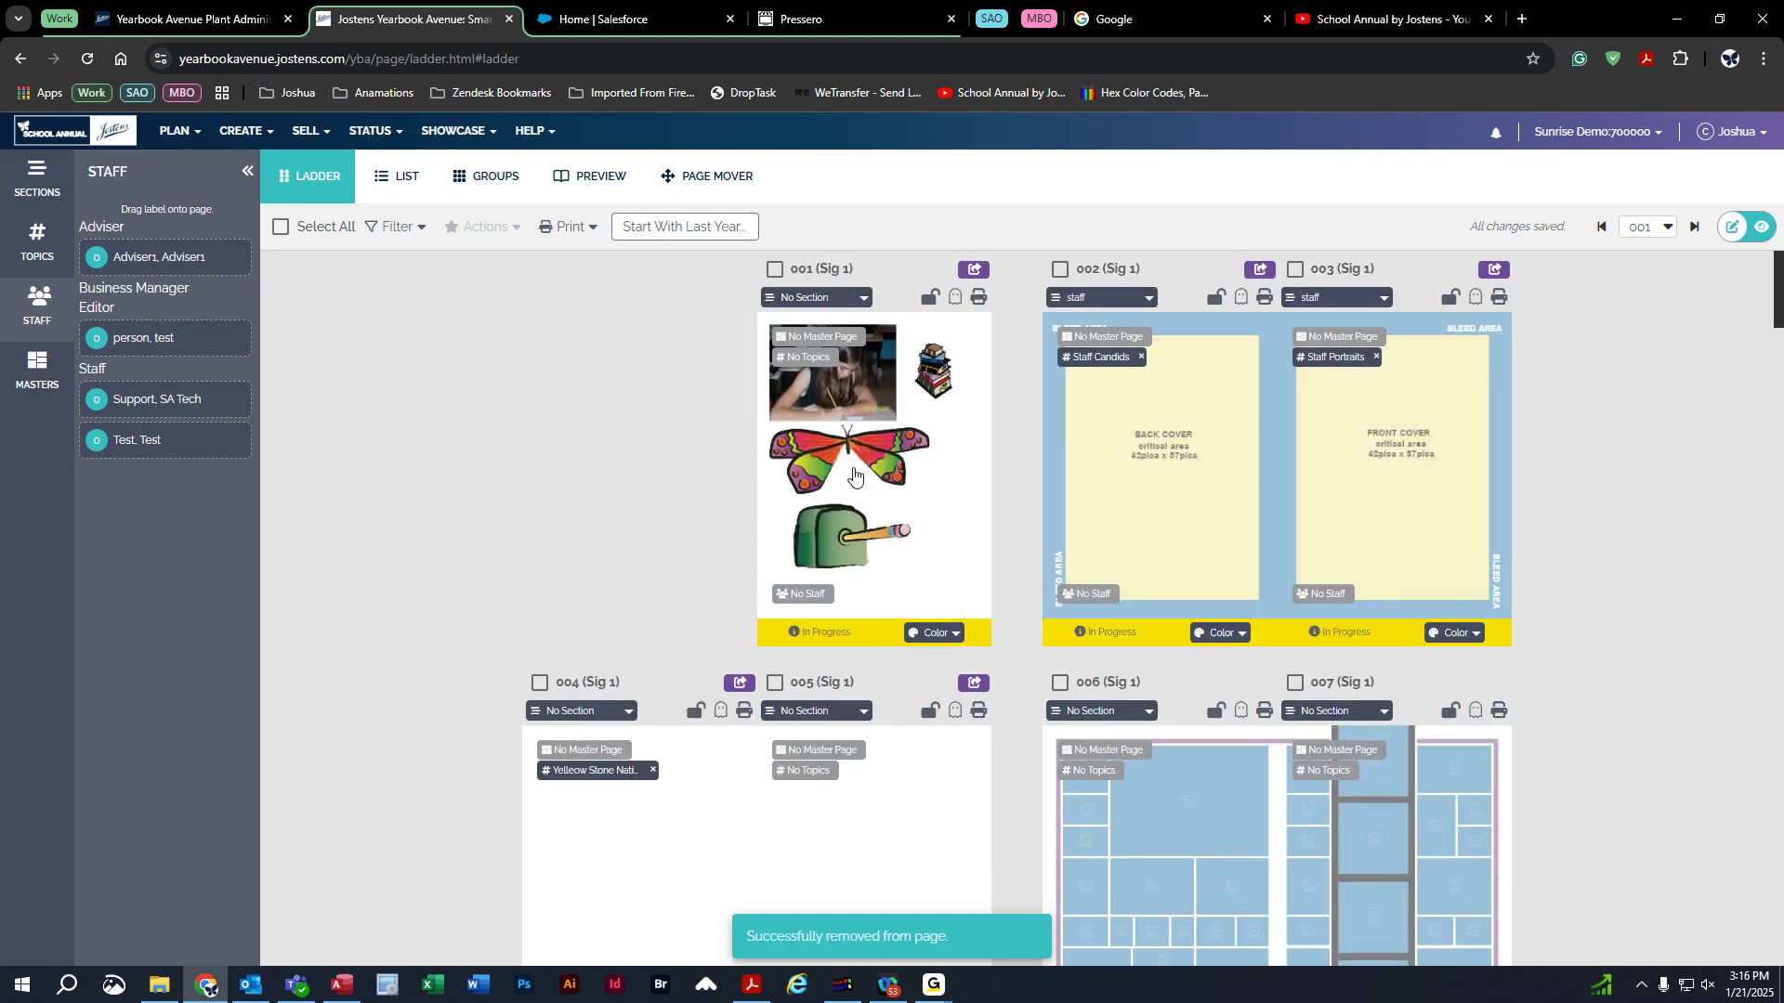
Assign SA Tech Support to page 001 and the adviser to pages 002 and 003.
left_click_drag(142, 399, 861, 483)
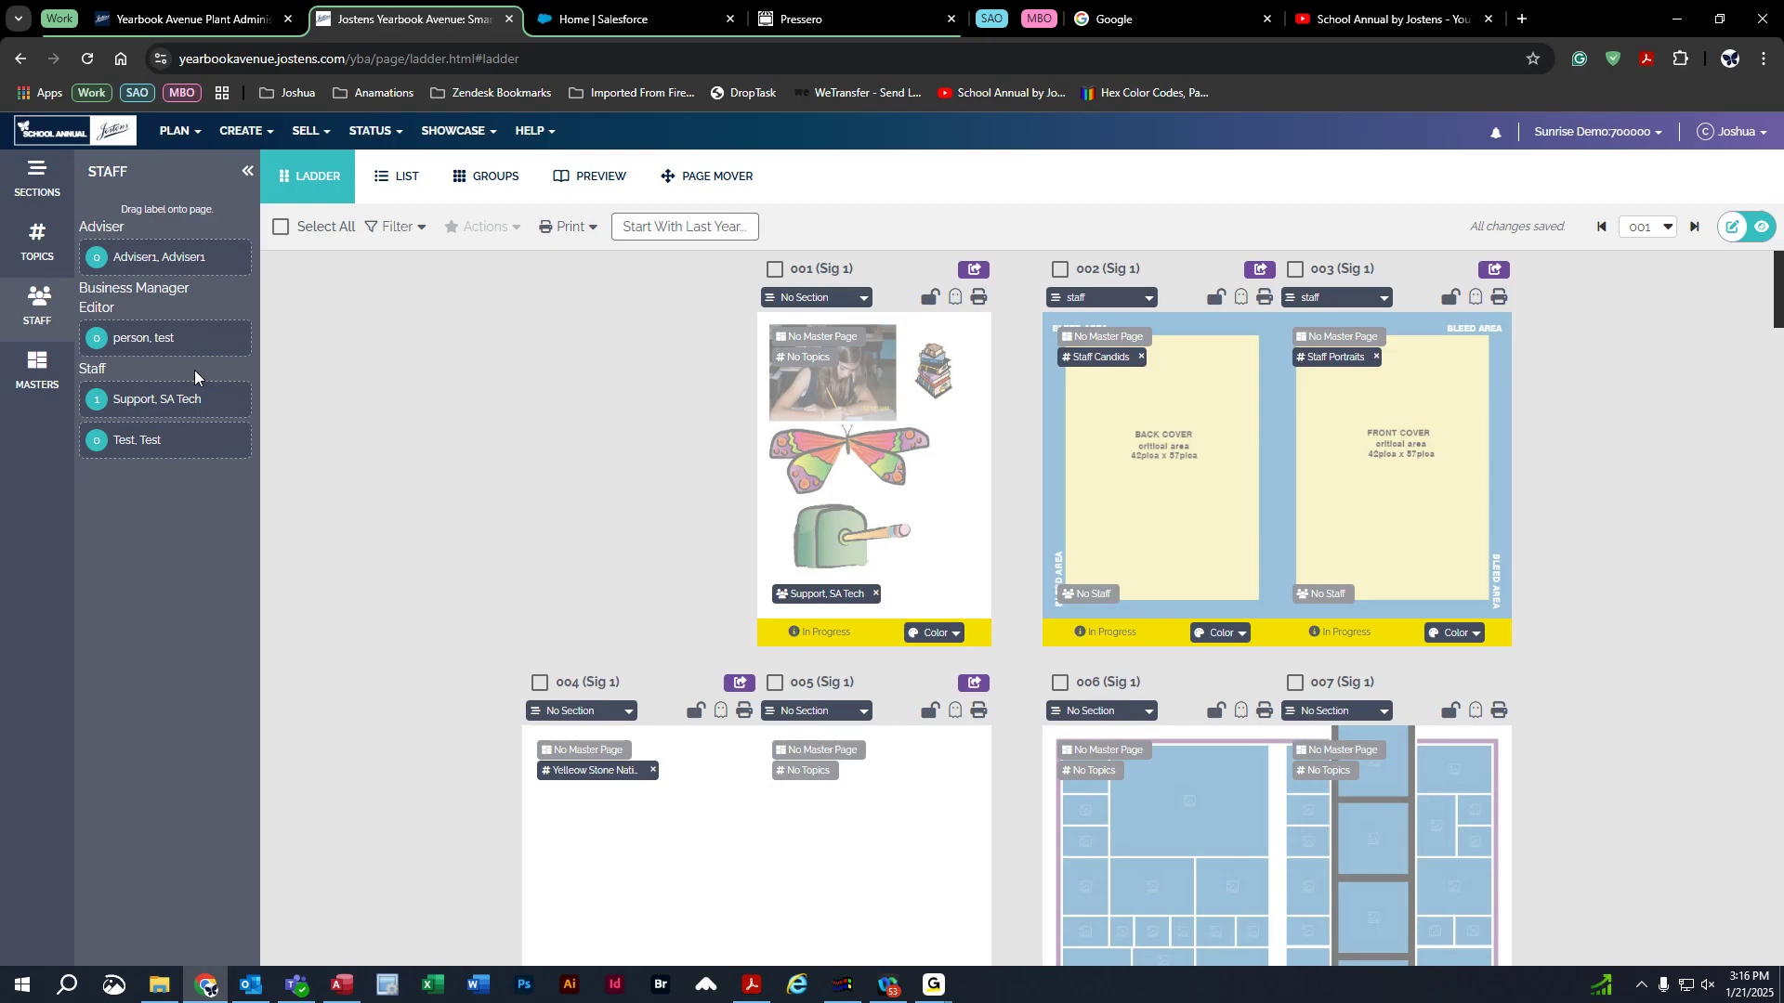
left_click_drag(131, 255, 1278, 429)
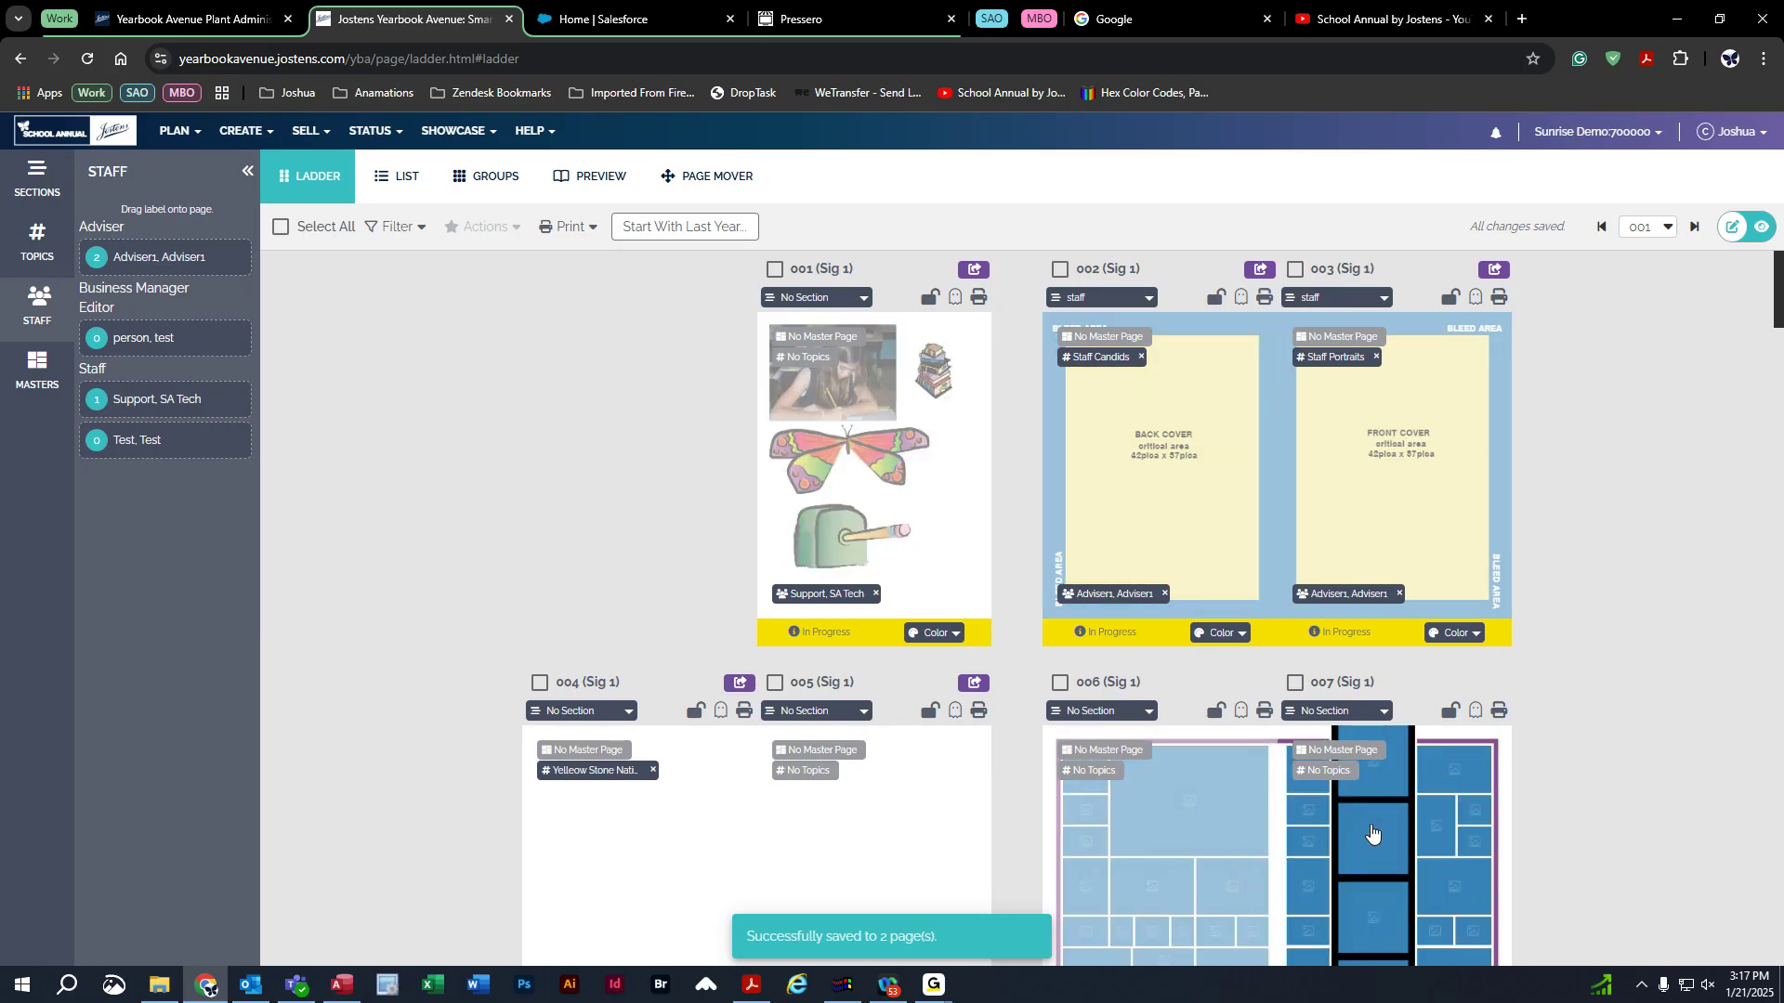
scroll(601, 692, "down", 3)
scroll(706, 717, "up", 1)
scroll(706, 717, "up", 2)
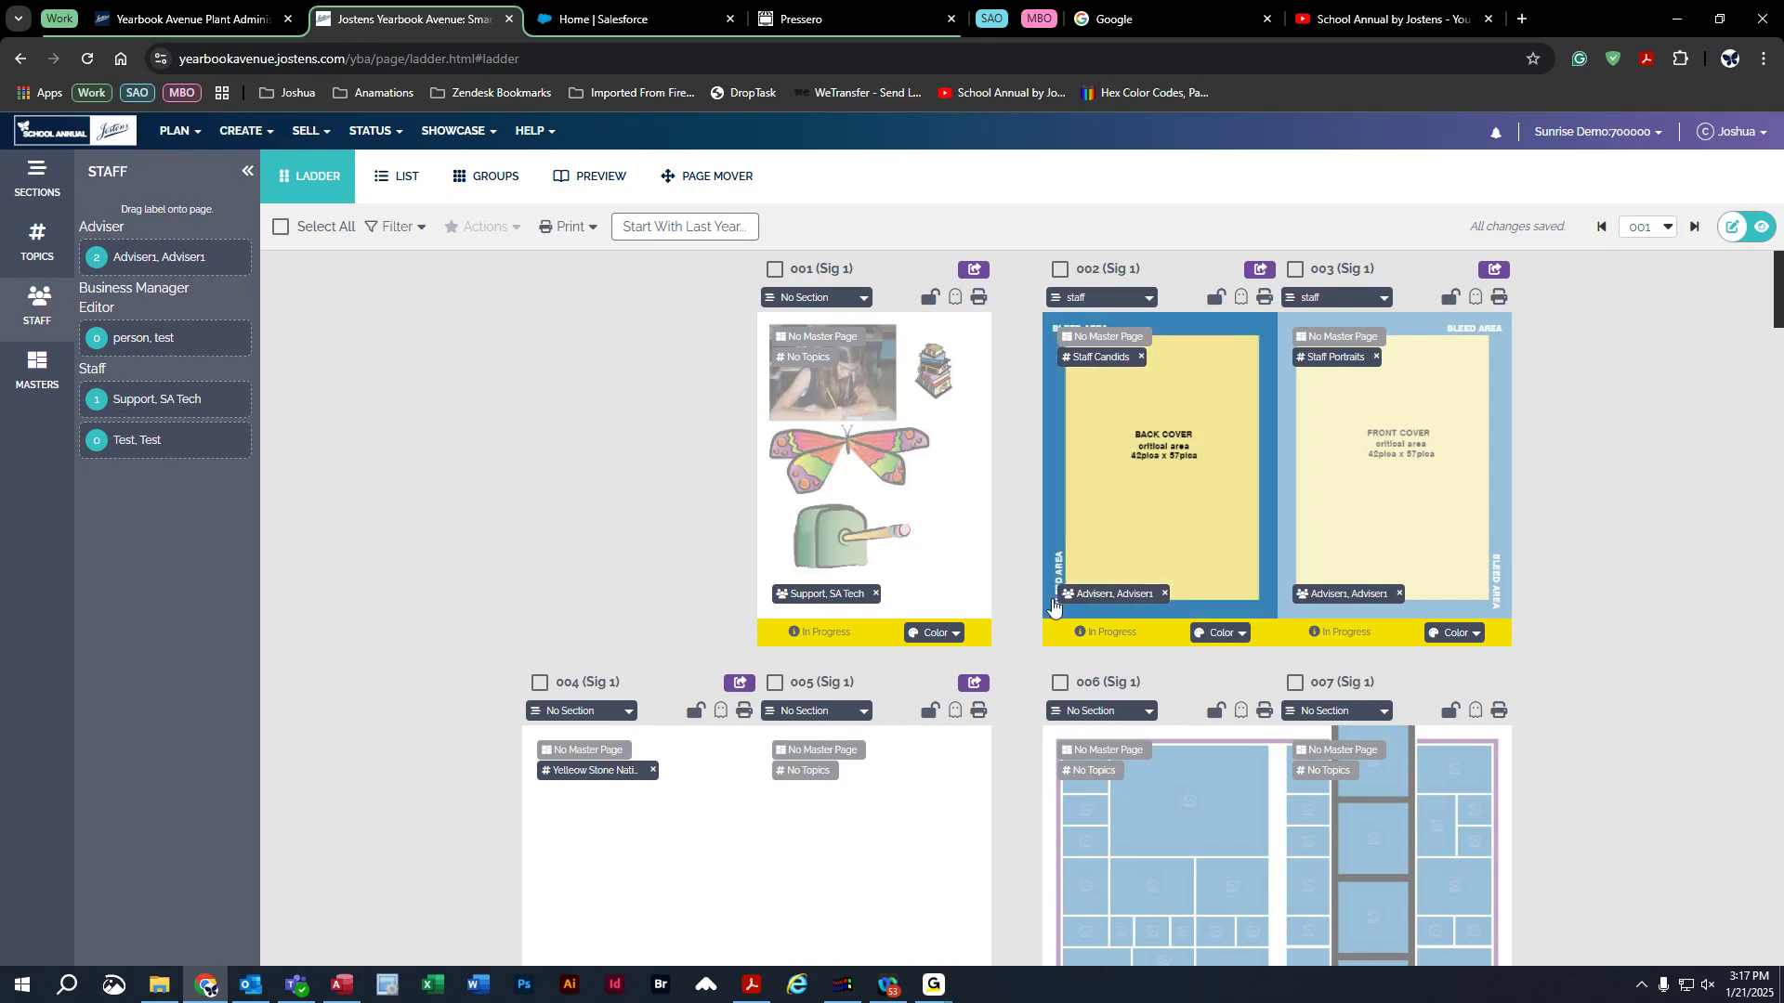
Dismiss the Print options and open page 001's PDF proof in a new tab.
left_click(569, 228)
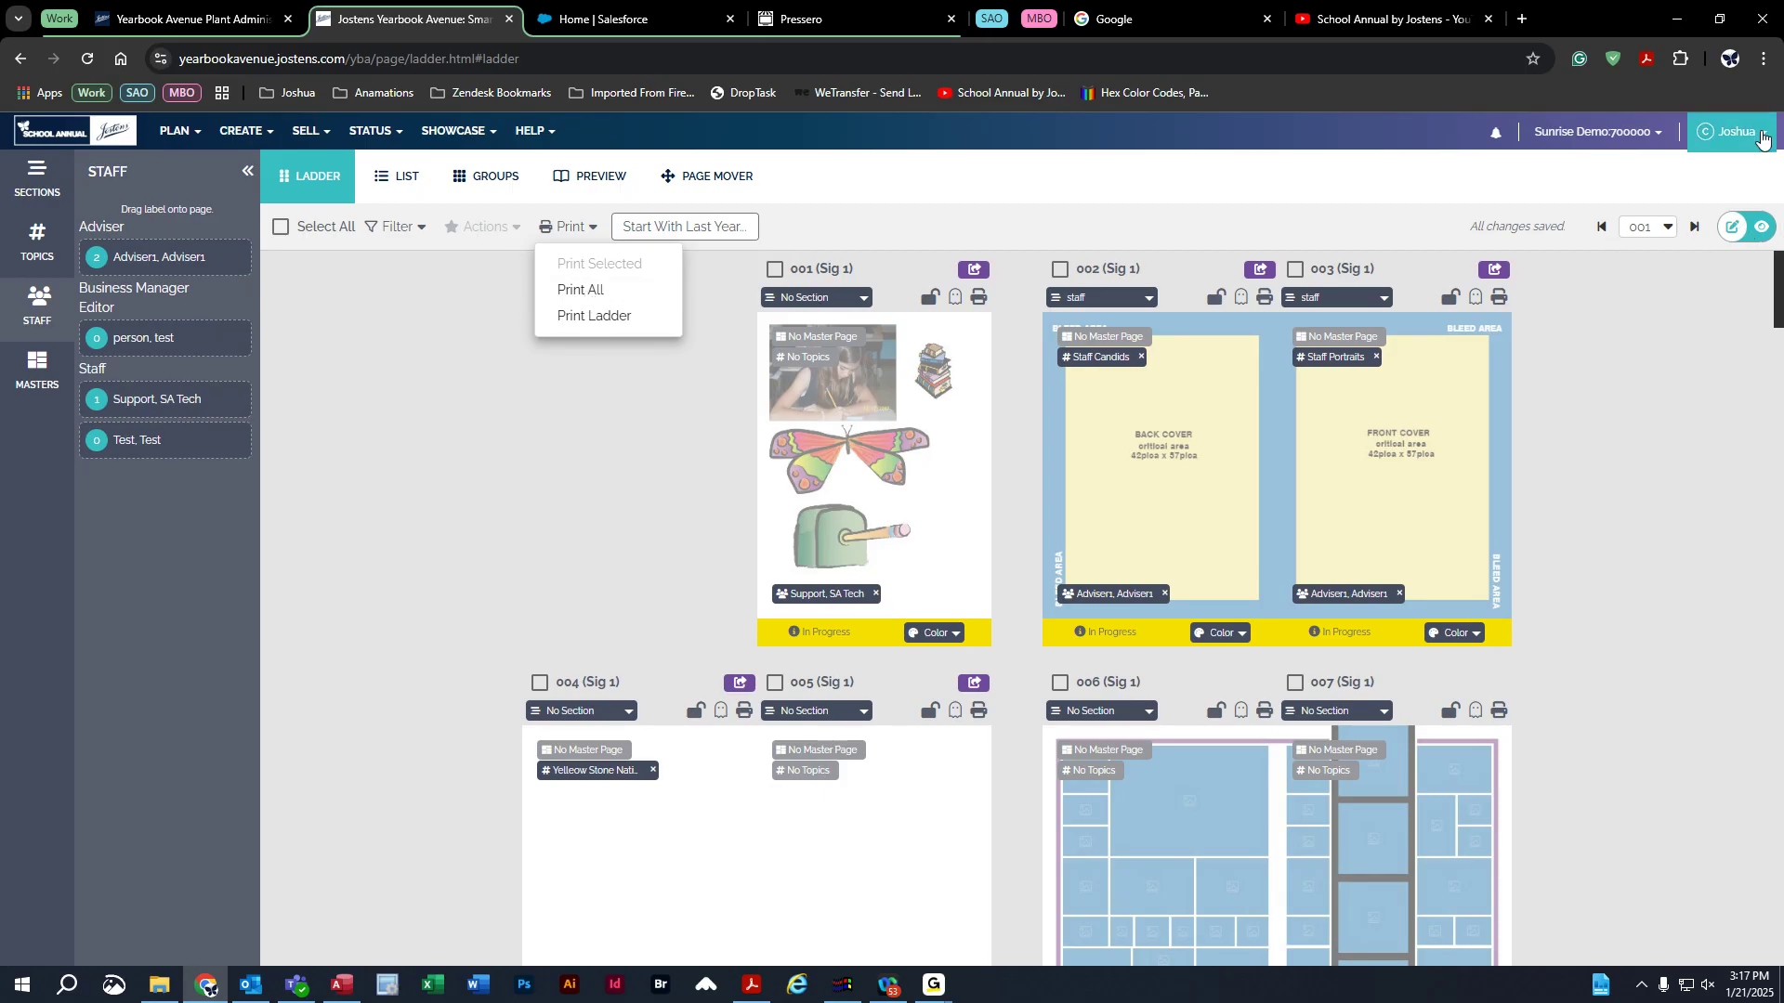
left_click(632, 461)
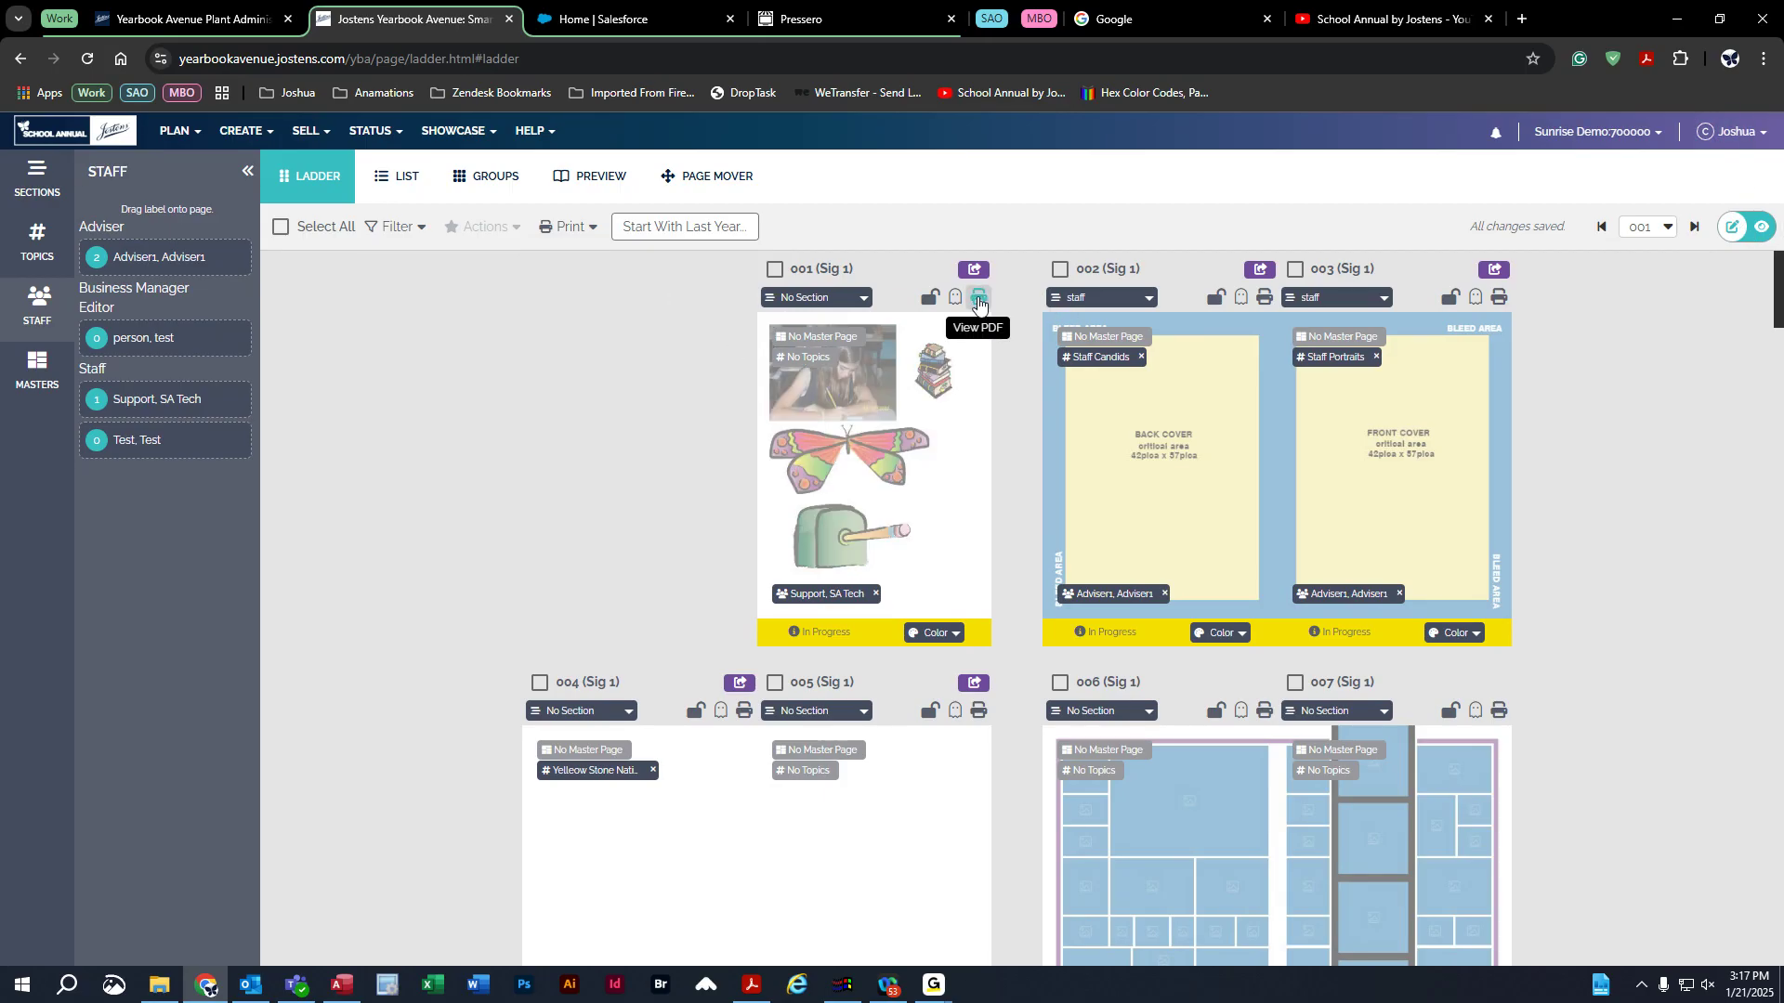
left_click(978, 299)
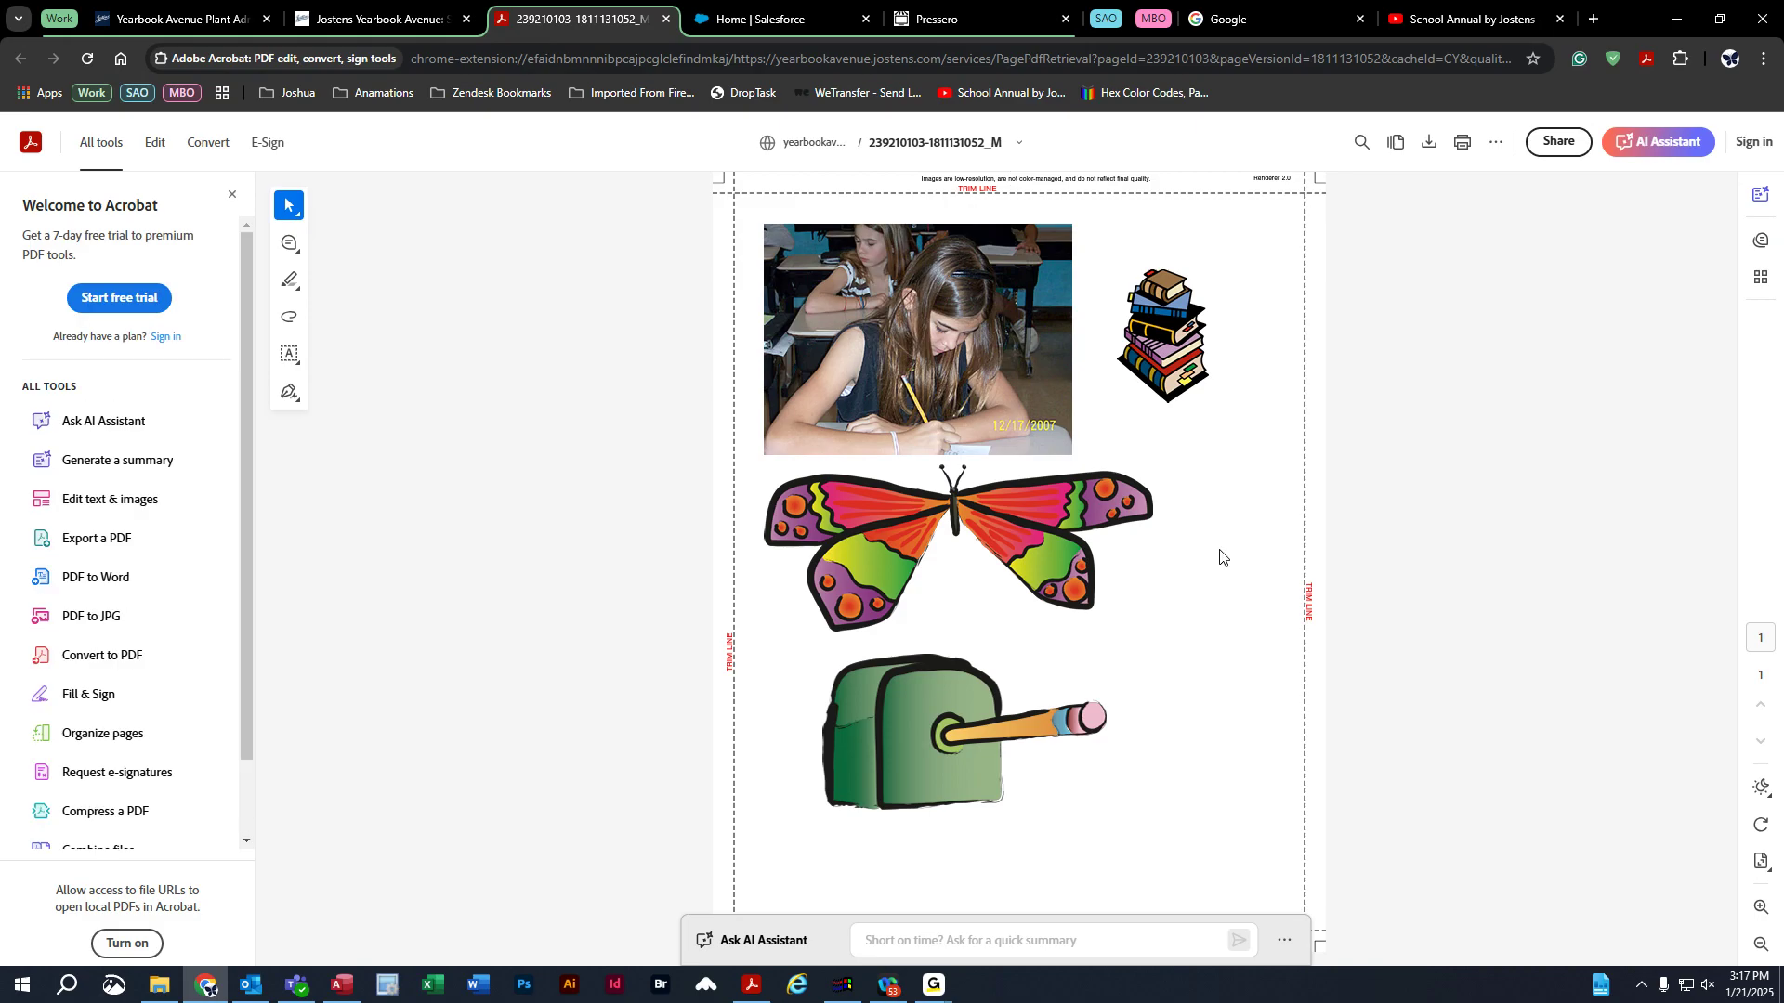
Preview Default, Fit to printable area and Fit to paper scales, then cancel printing and close the PDF.
left_click(1462, 143)
left_click(1270, 379)
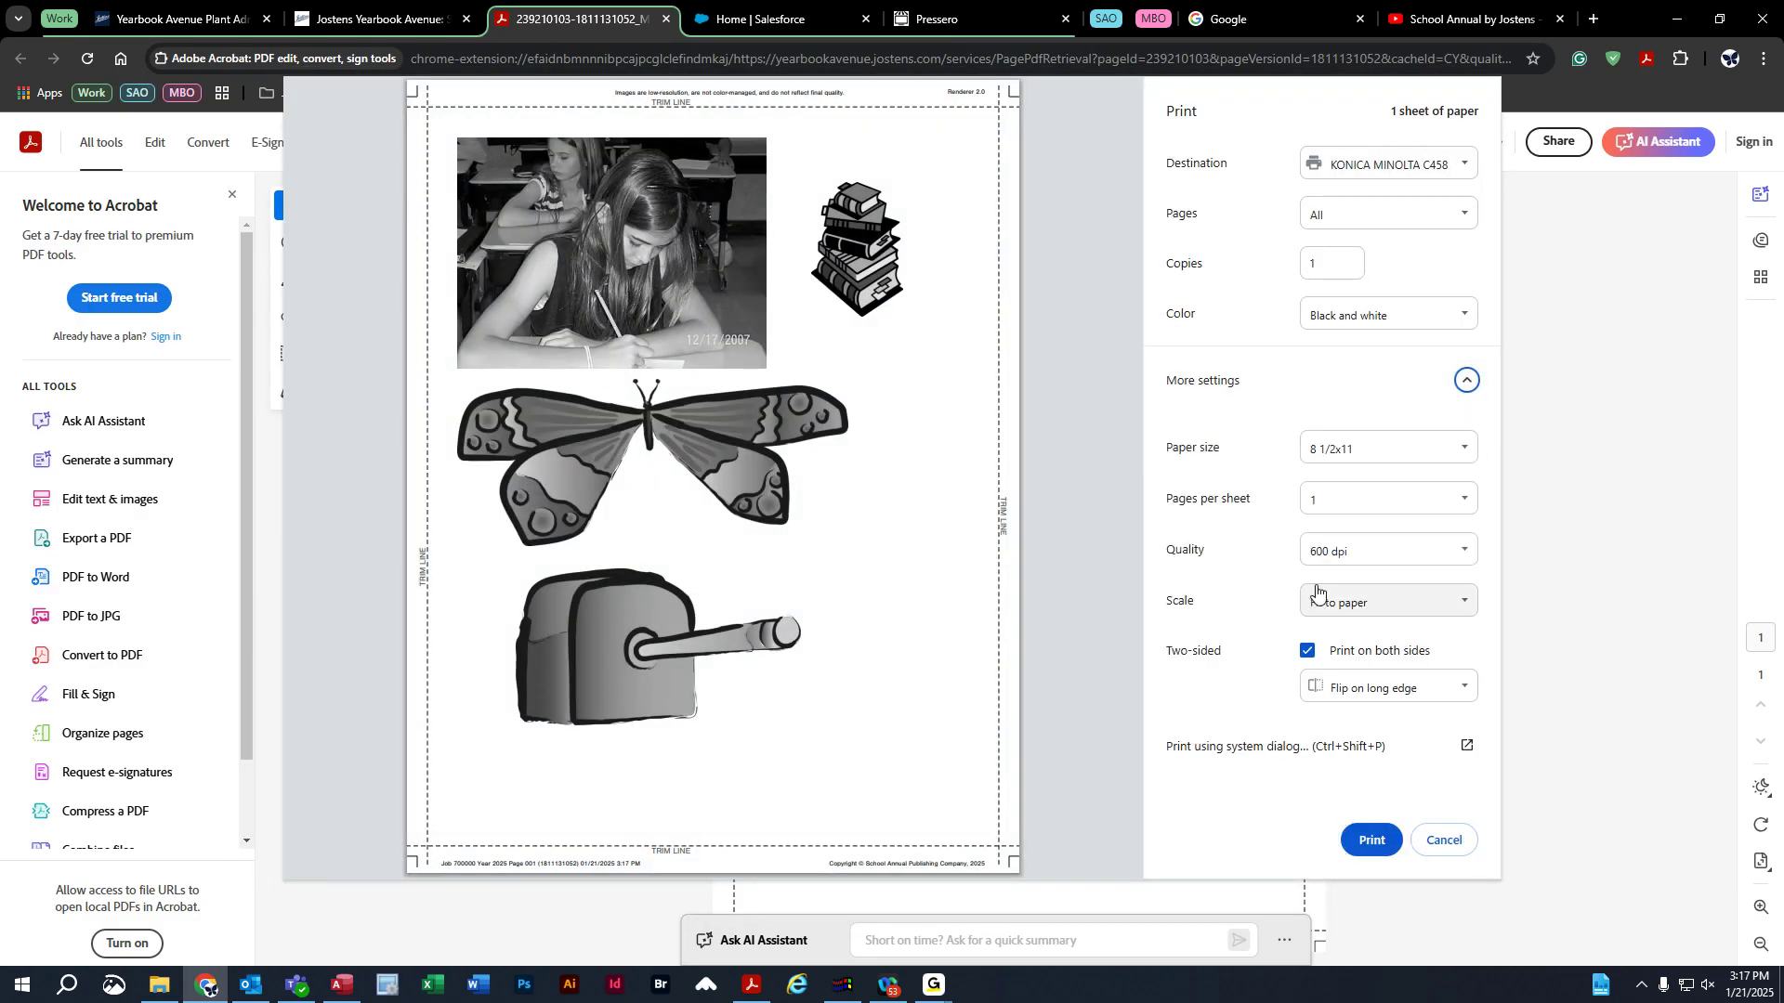
left_click(1359, 604)
left_click(1342, 625)
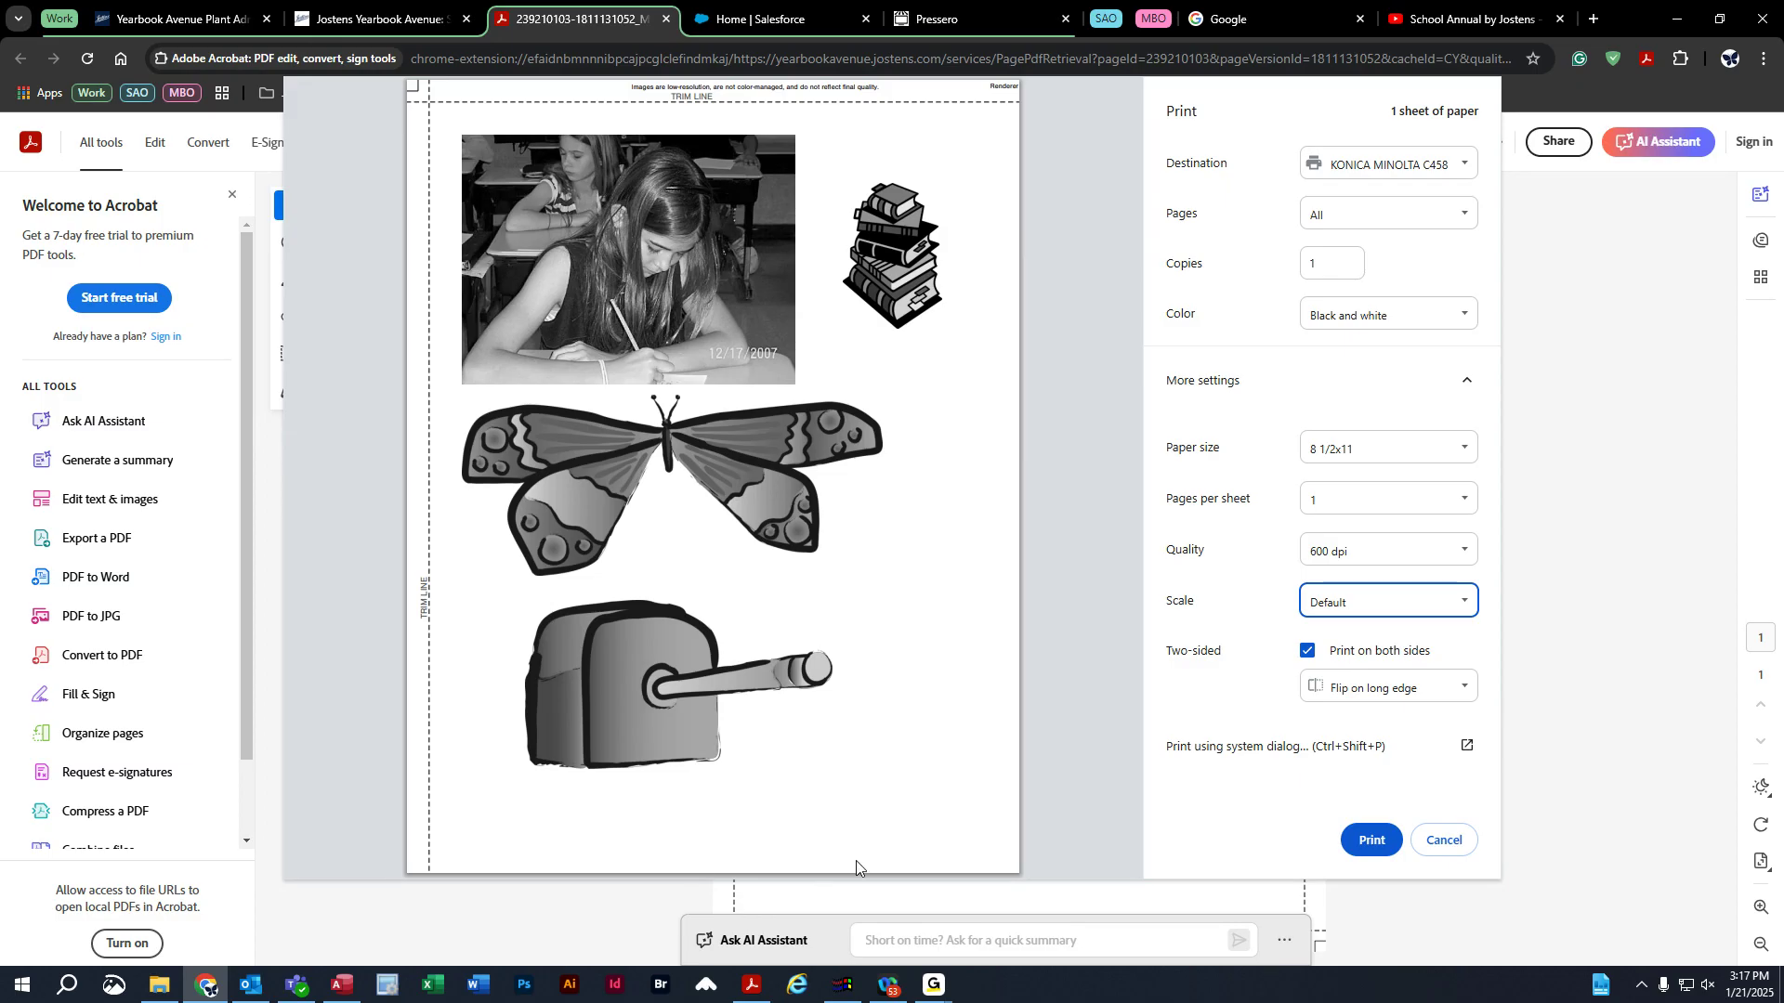
left_click(1362, 610)
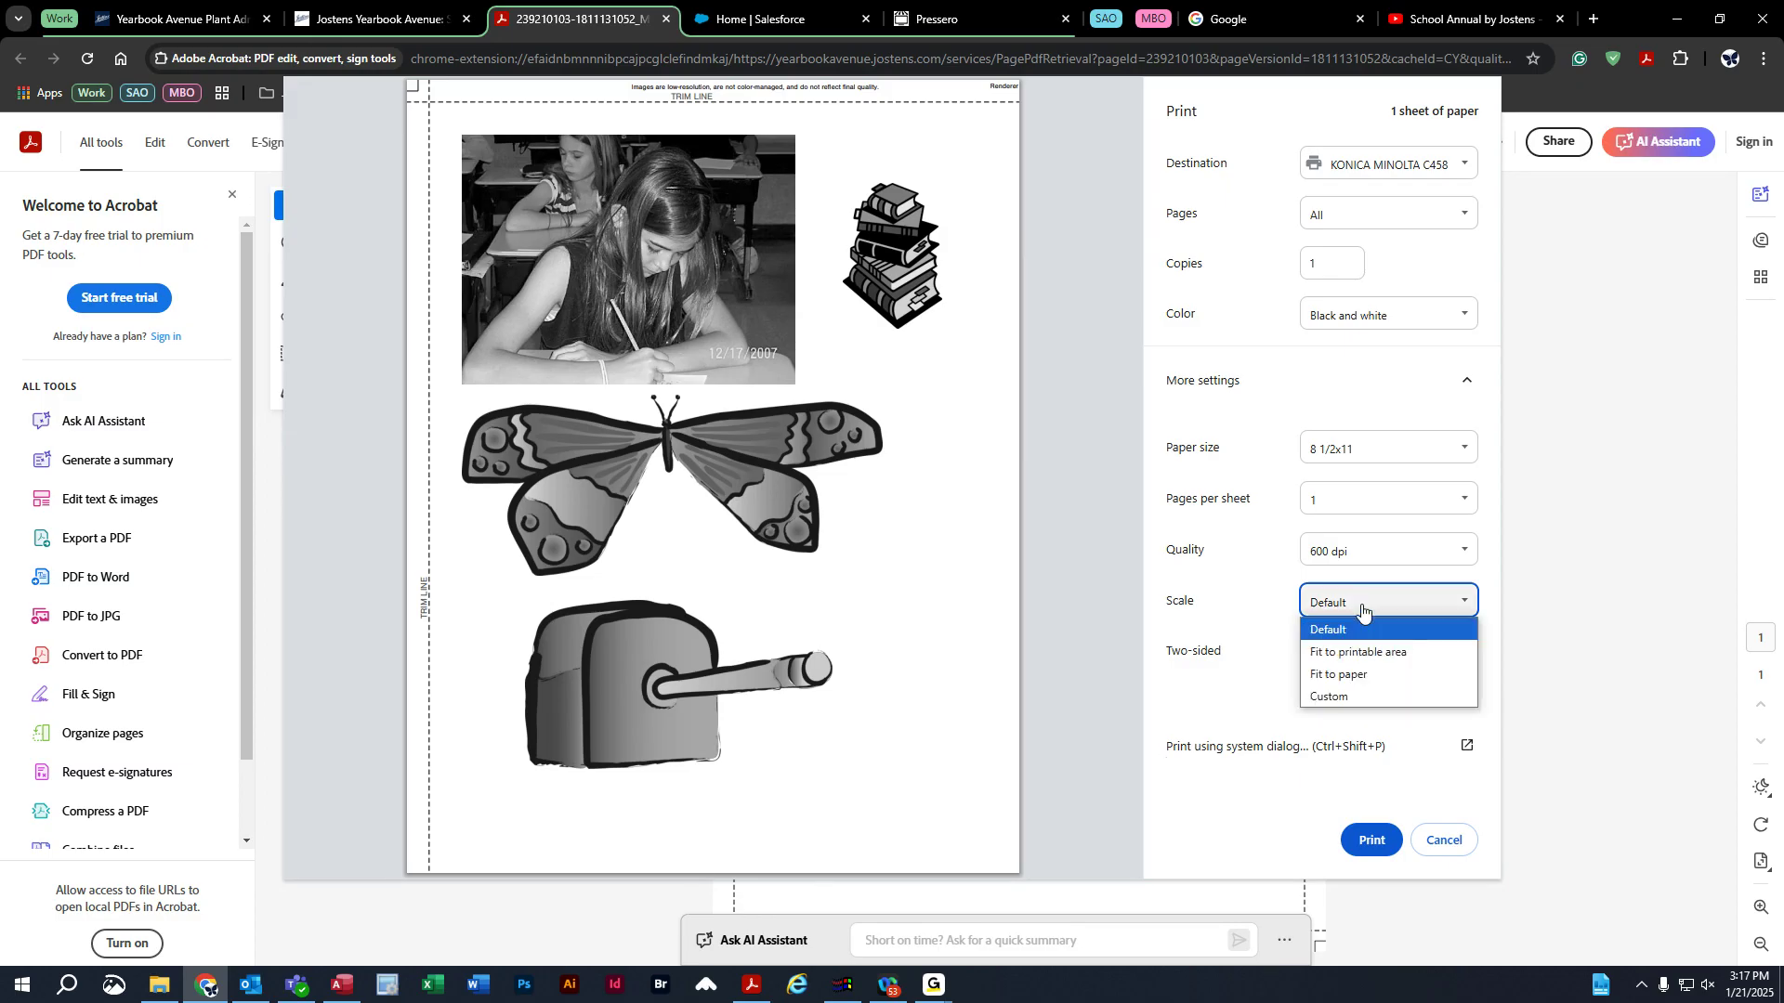
left_click(1380, 654)
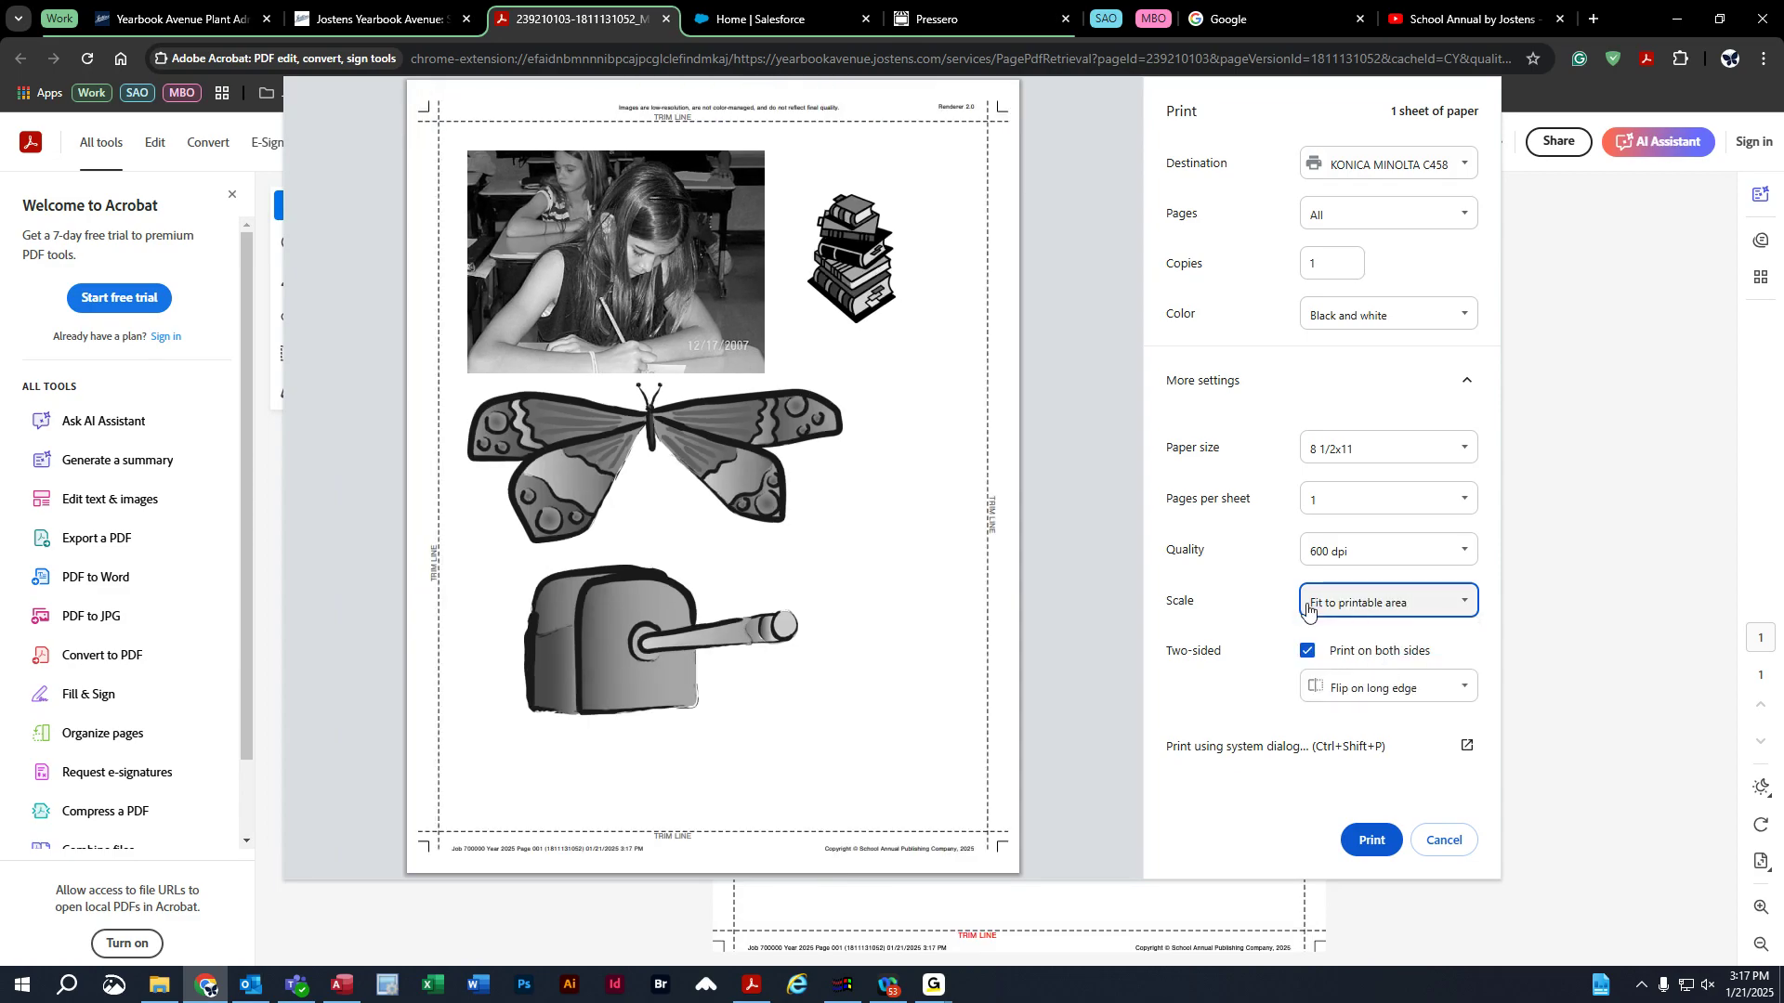
left_click(1342, 610)
left_click(1343, 672)
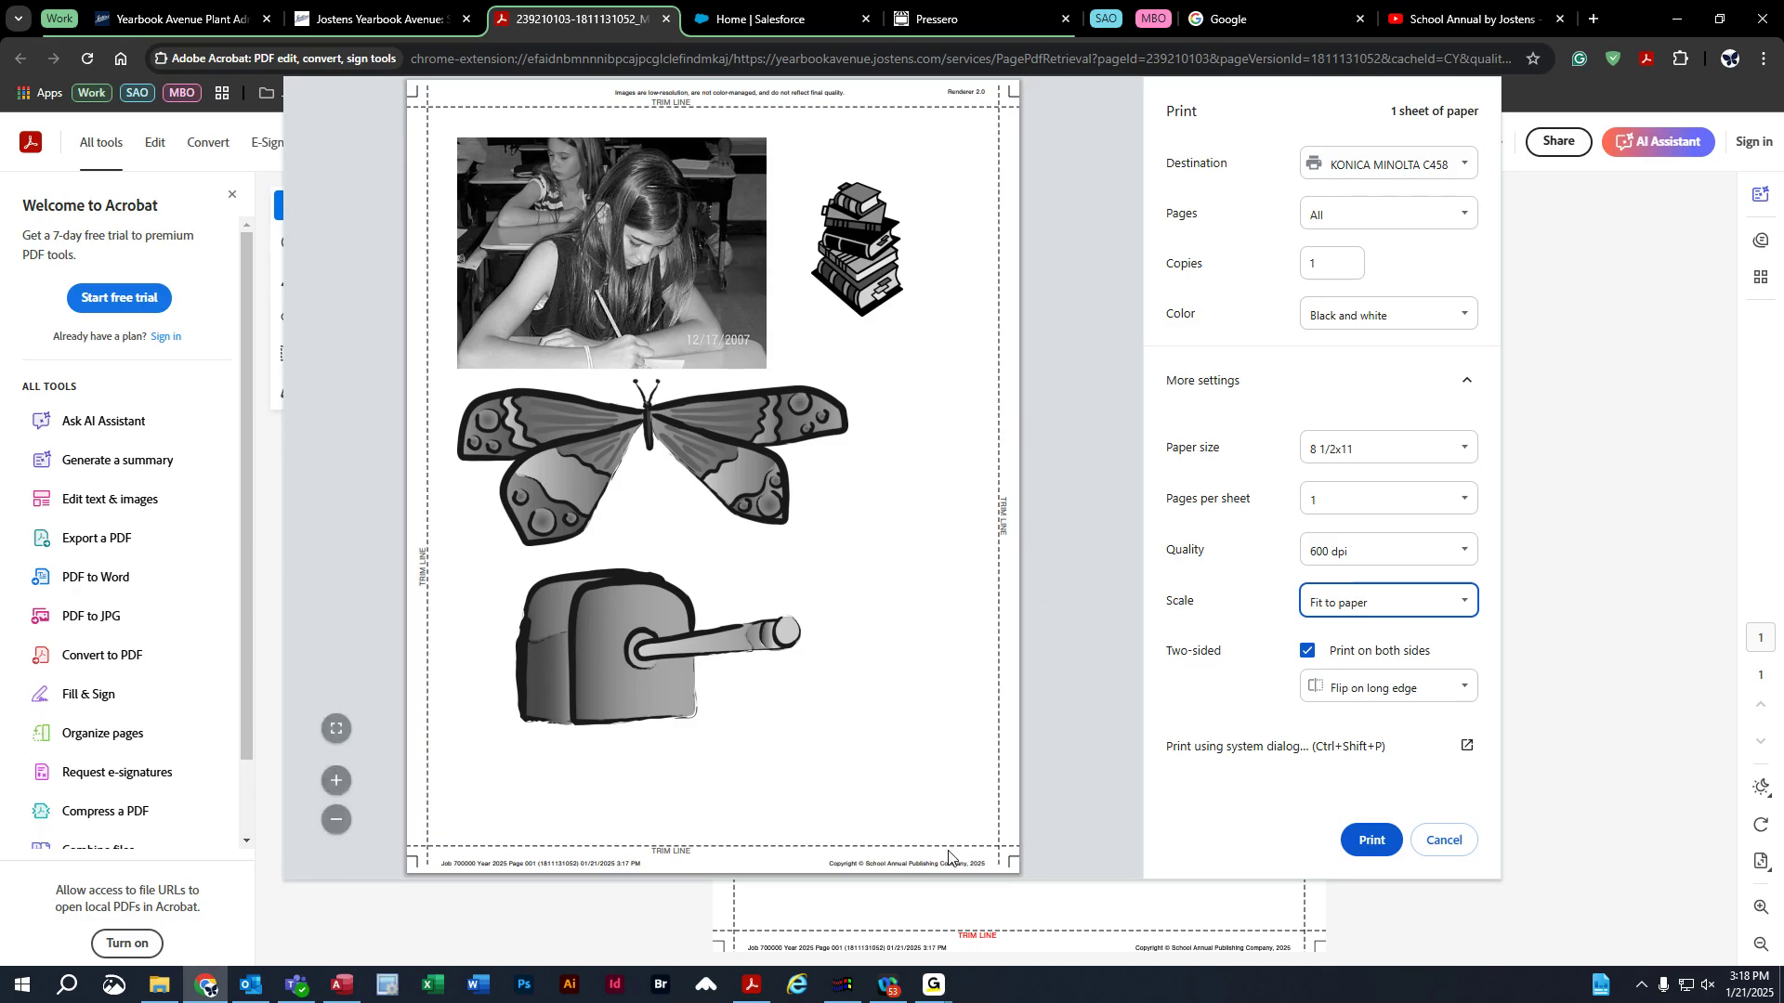
left_click(1443, 840)
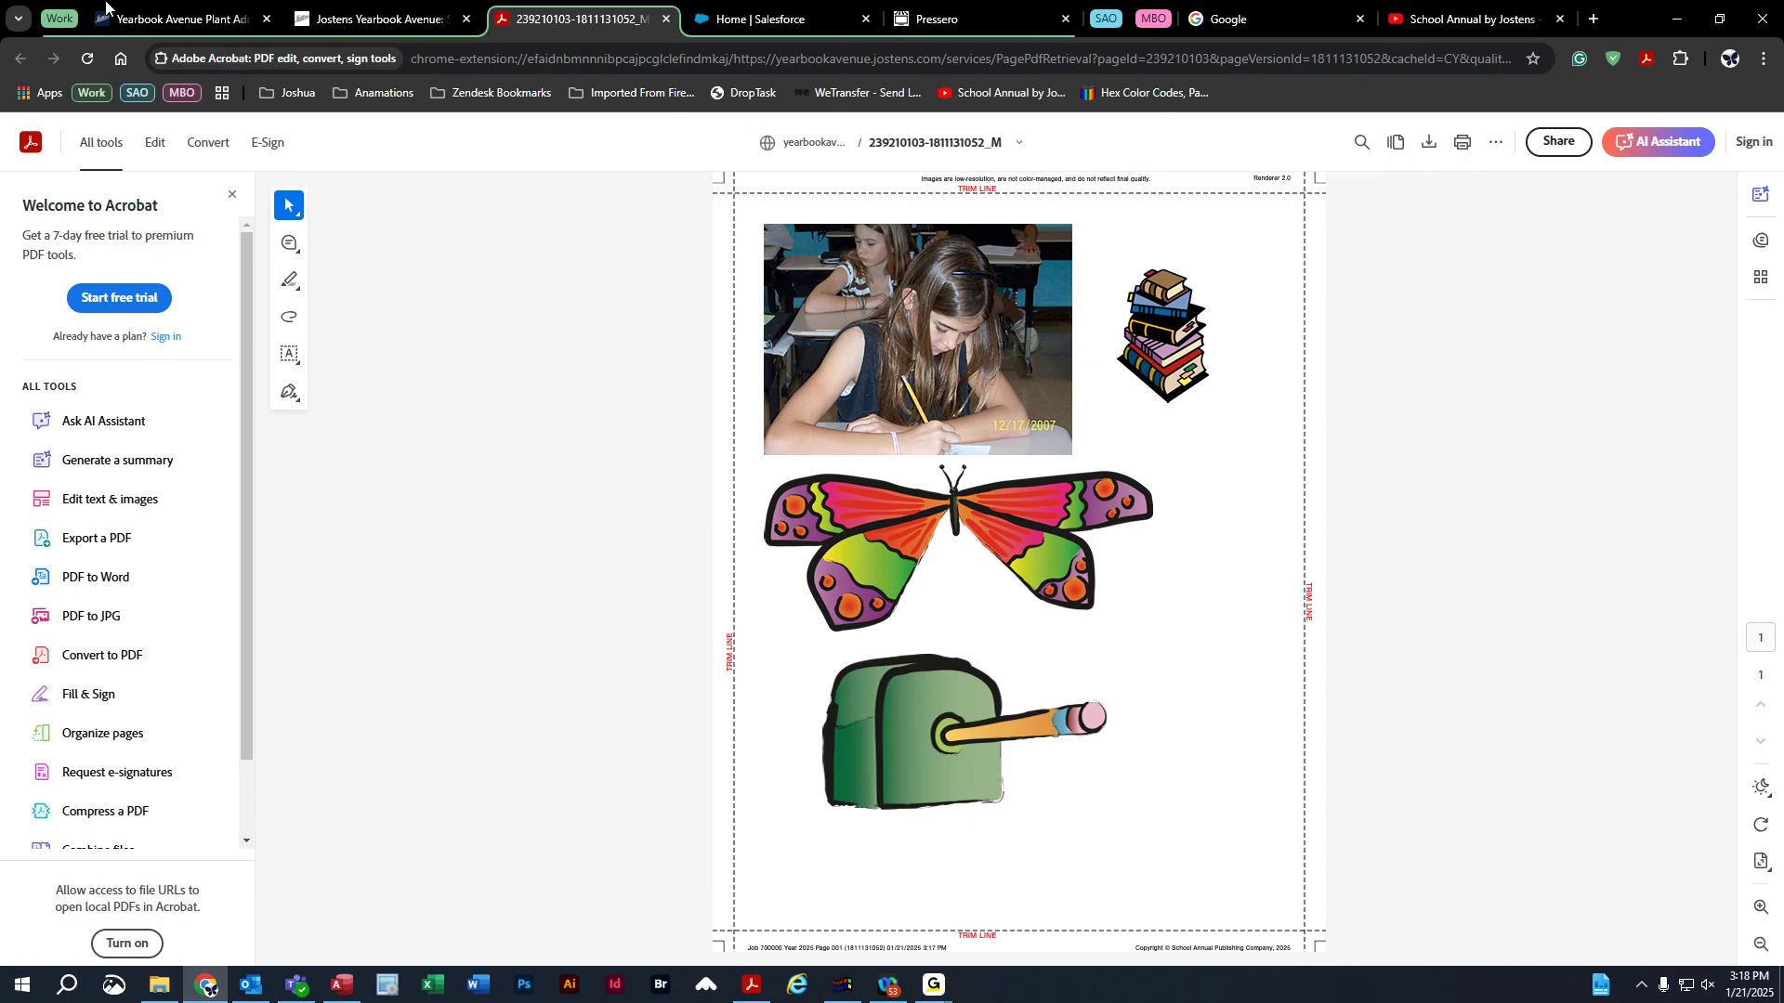
left_click(666, 19)
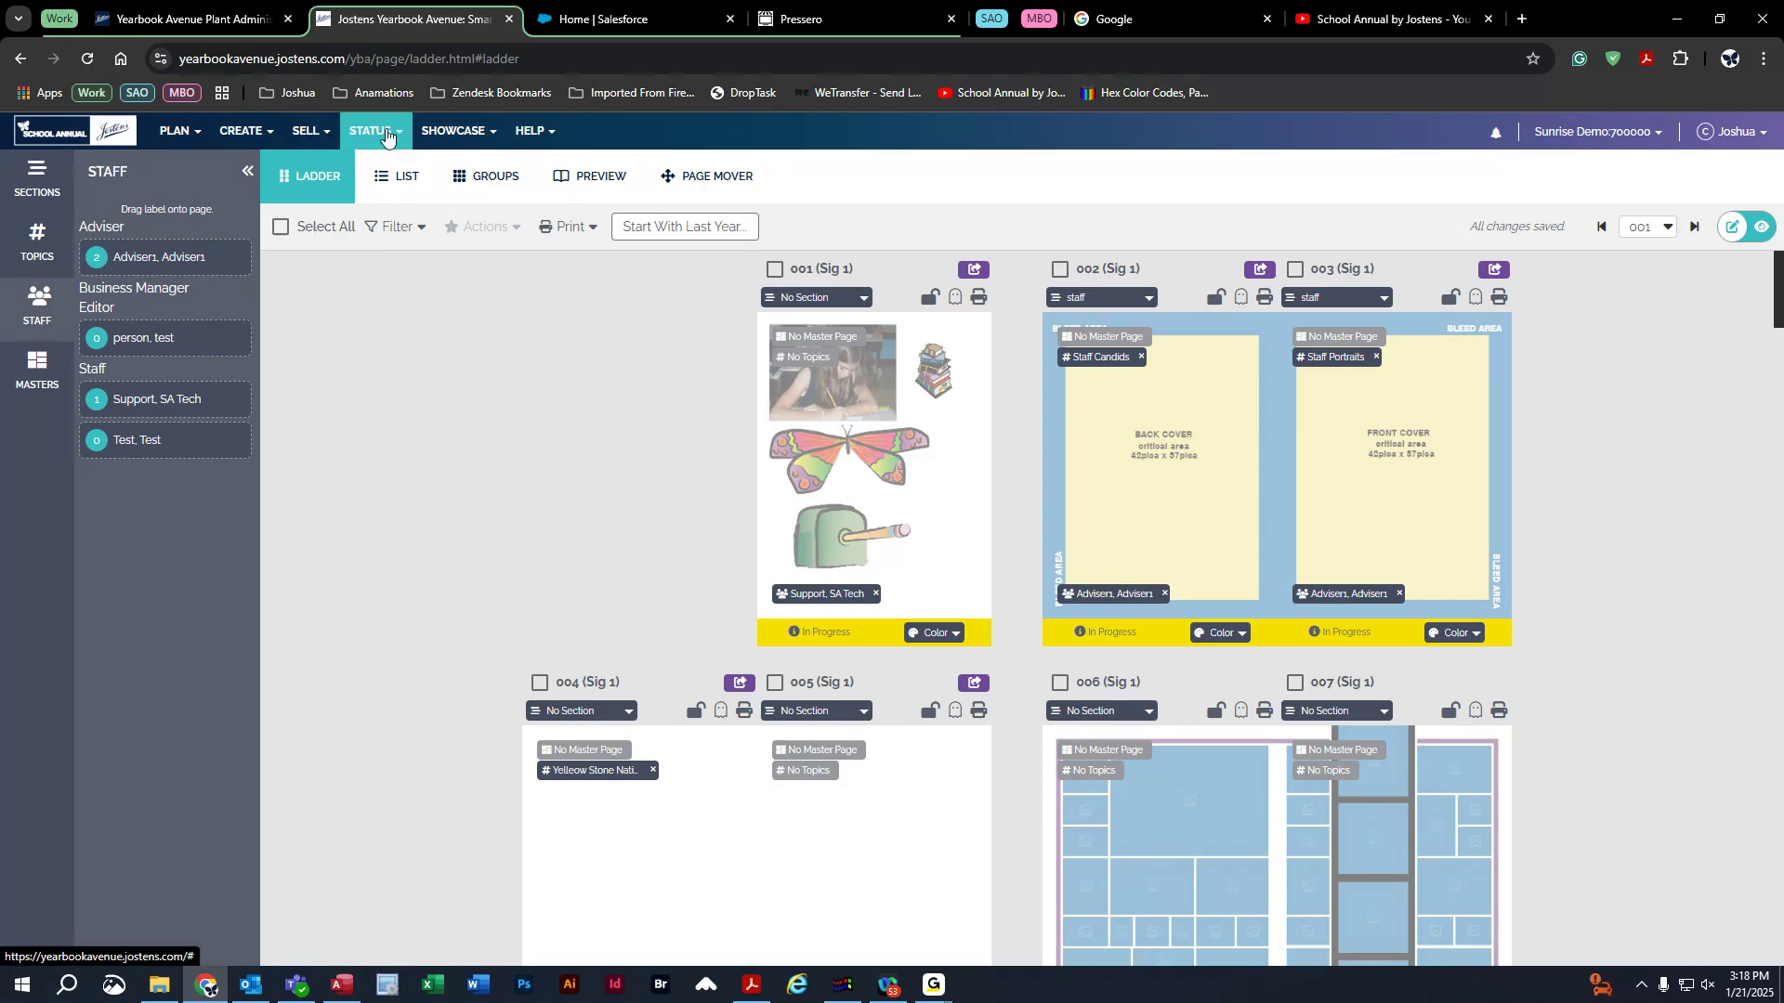
Open the Cover Information page from the STATUS > COVER menu.
left_click(383, 134)
left_click(380, 169)
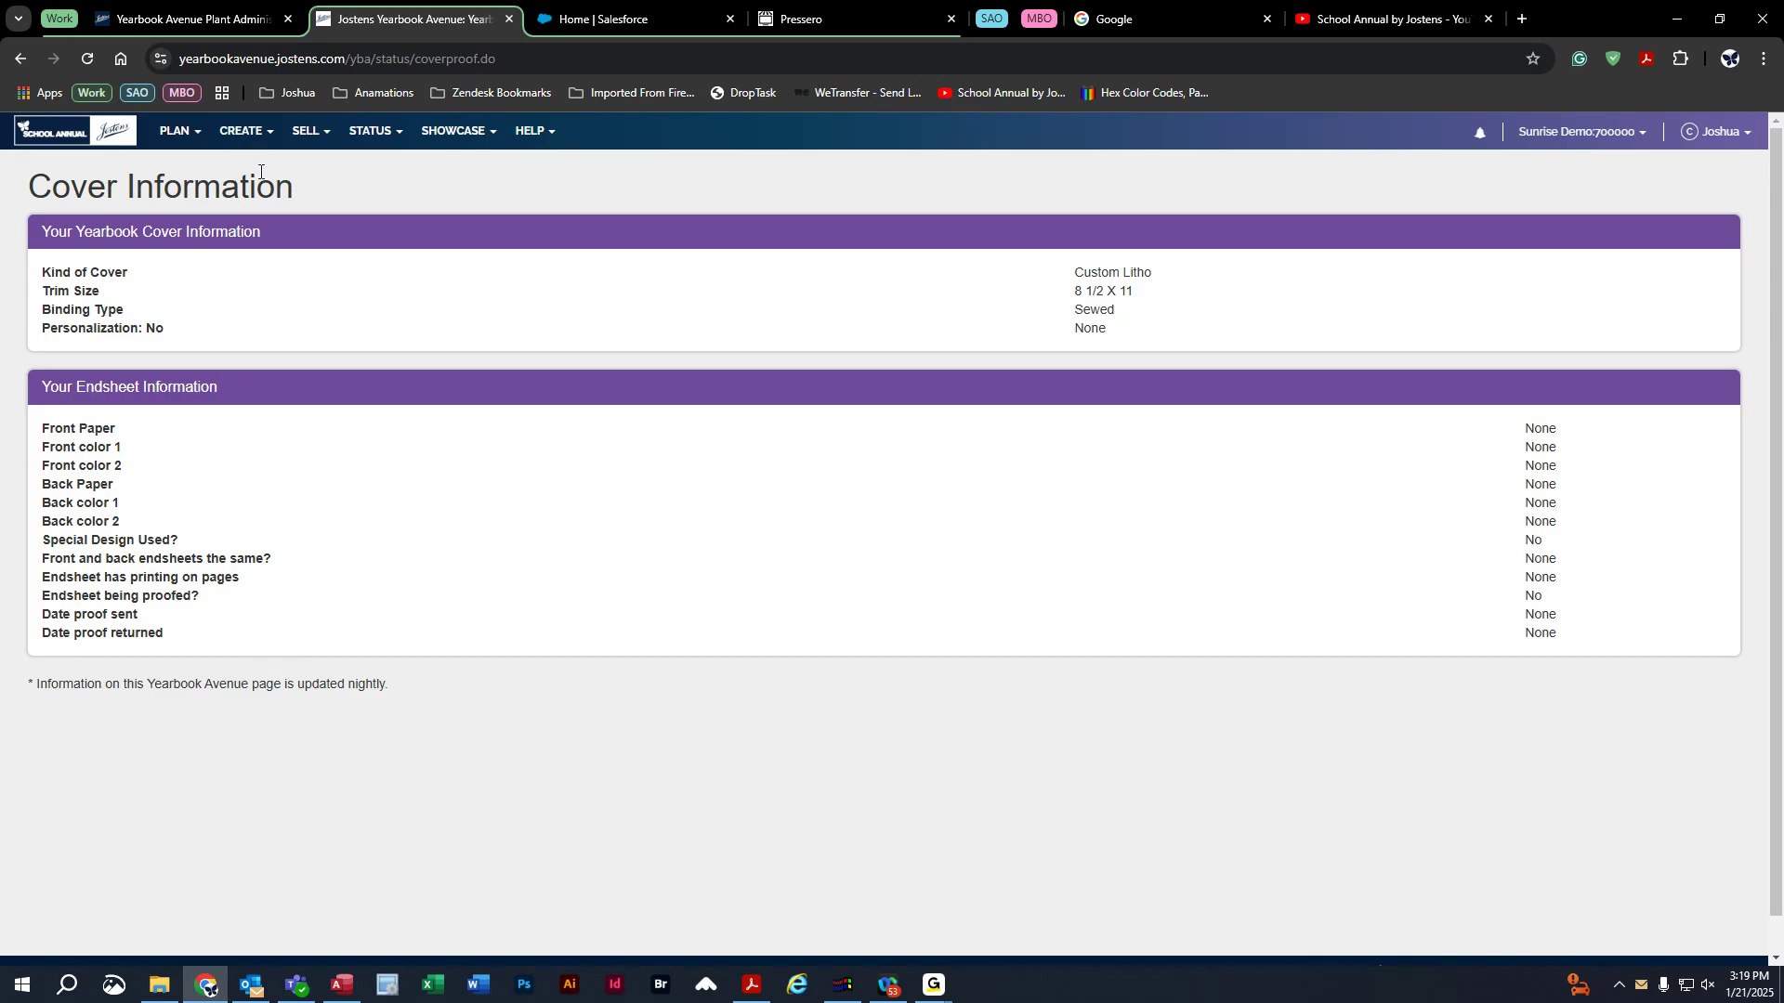
Open the Image Library and browse the Adkins-5 portraits and the Art Classes images.
left_click(240, 130)
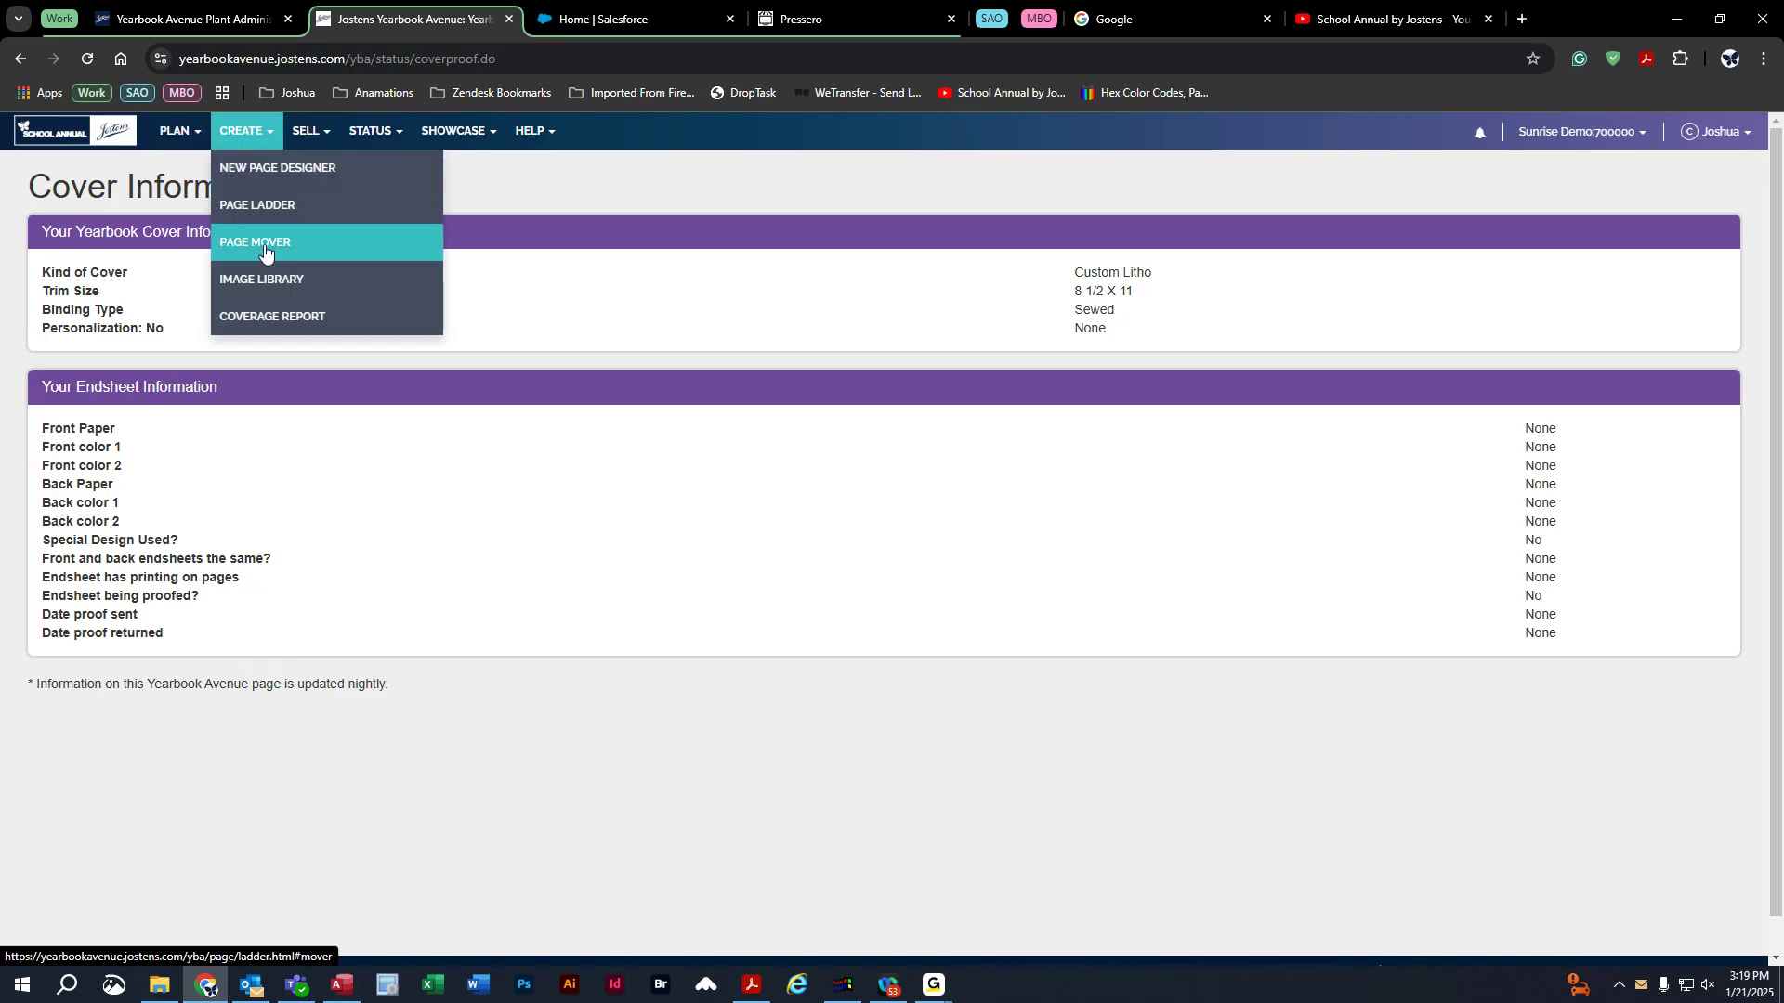
left_click(266, 281)
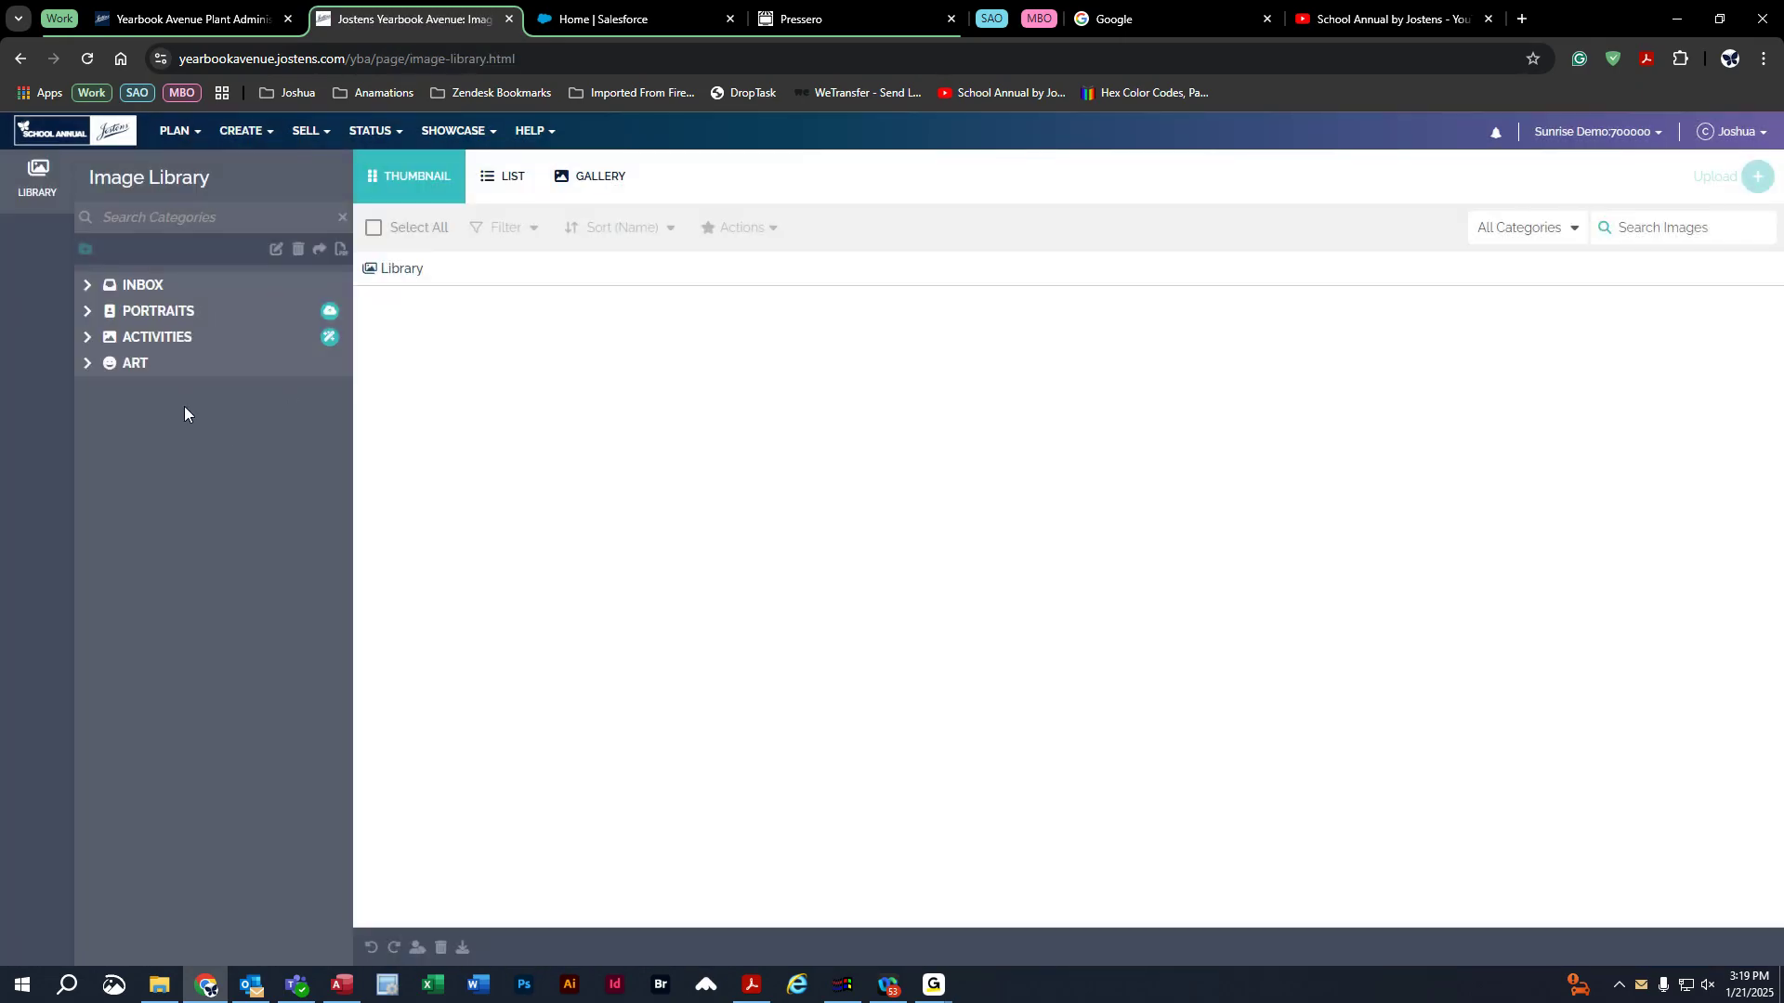
left_click(88, 311)
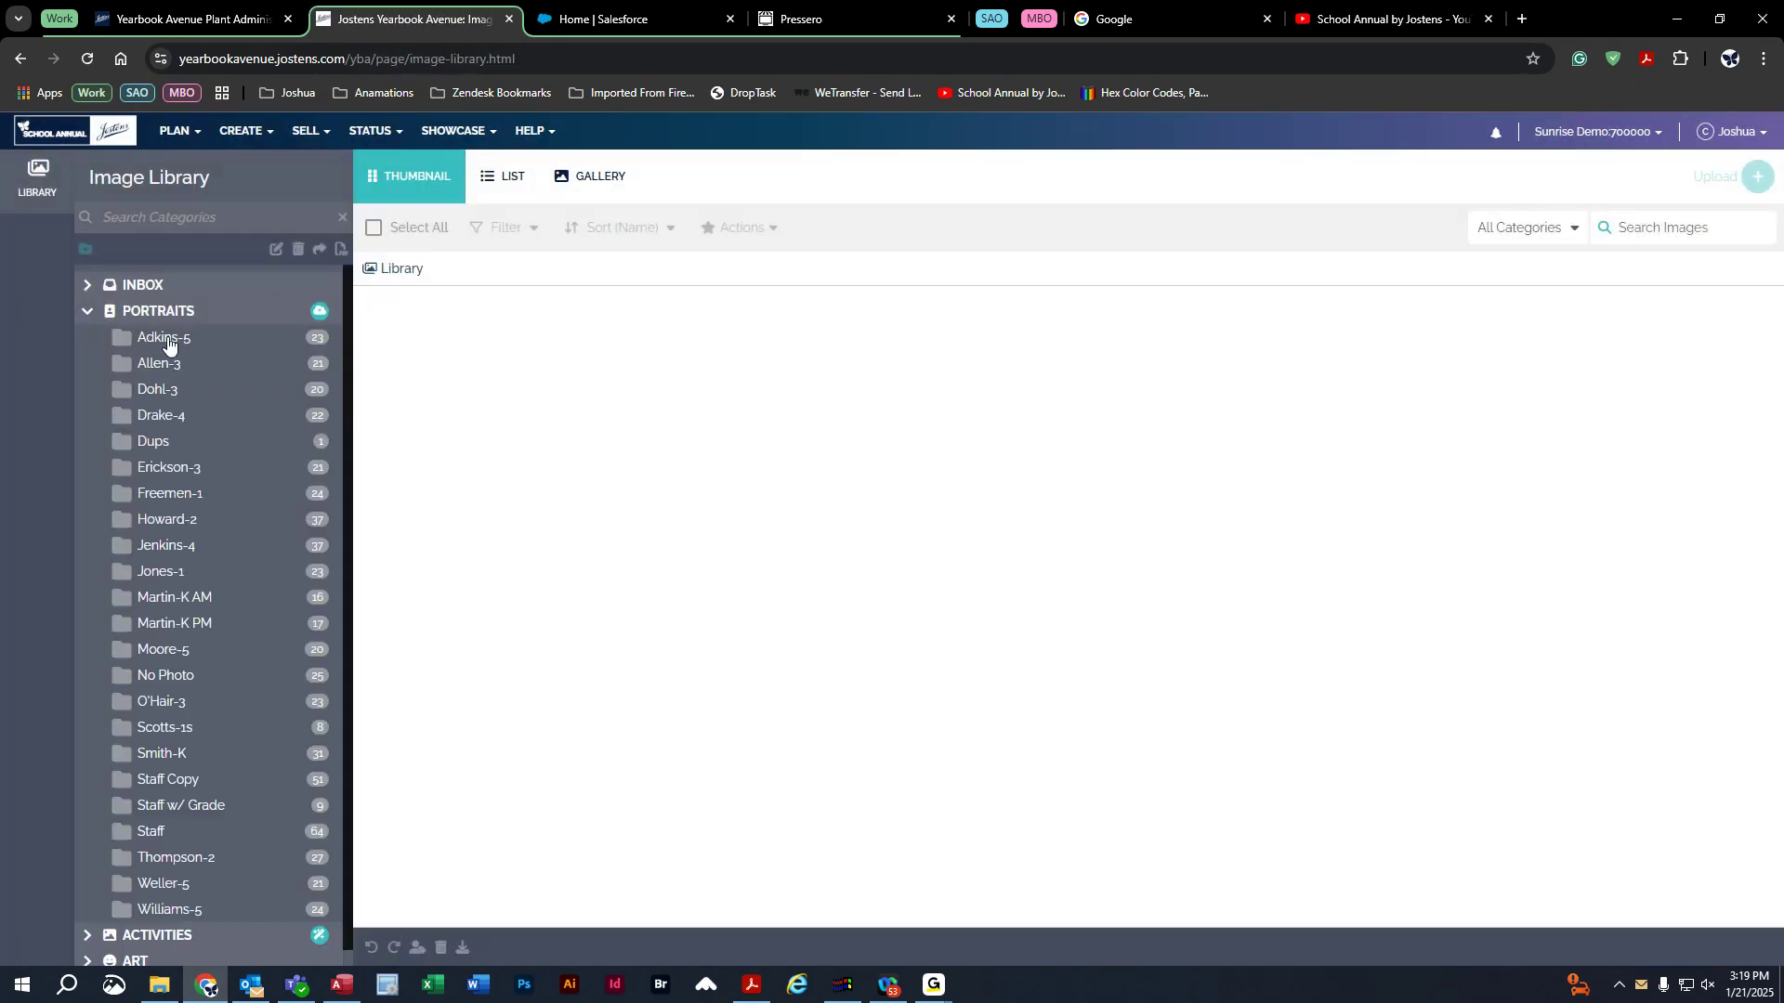
left_click(161, 338)
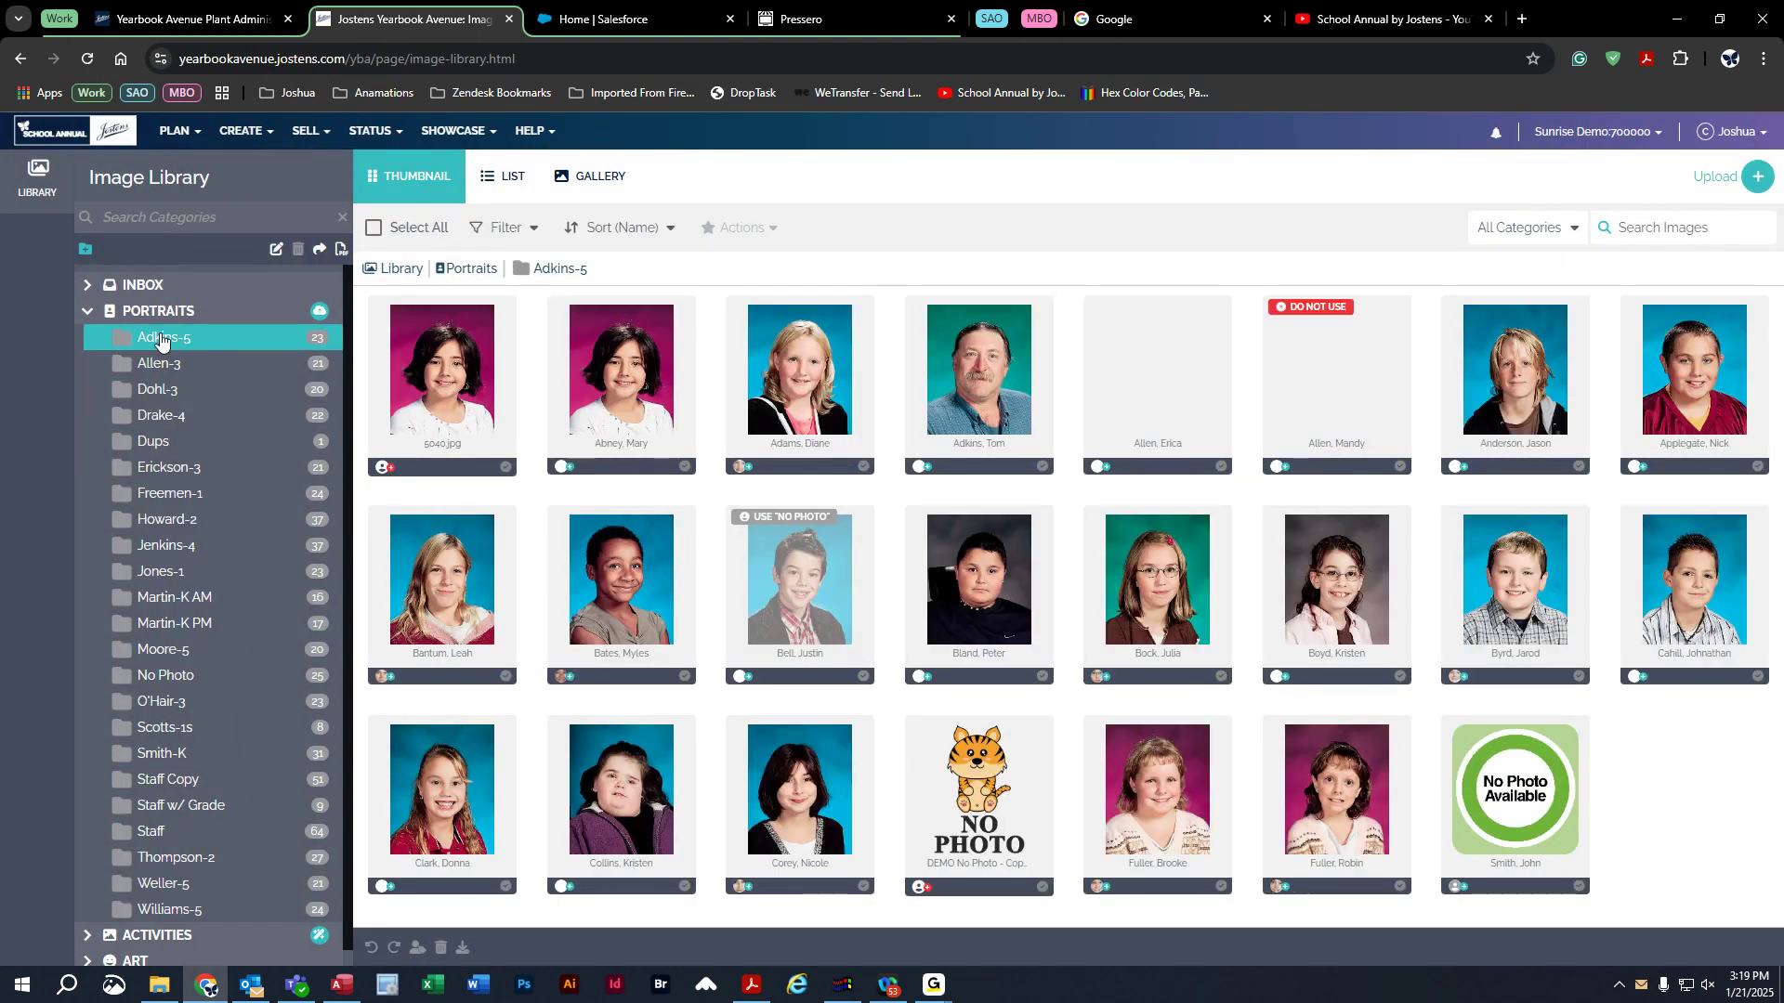
left_click(87, 312)
left_click(89, 338)
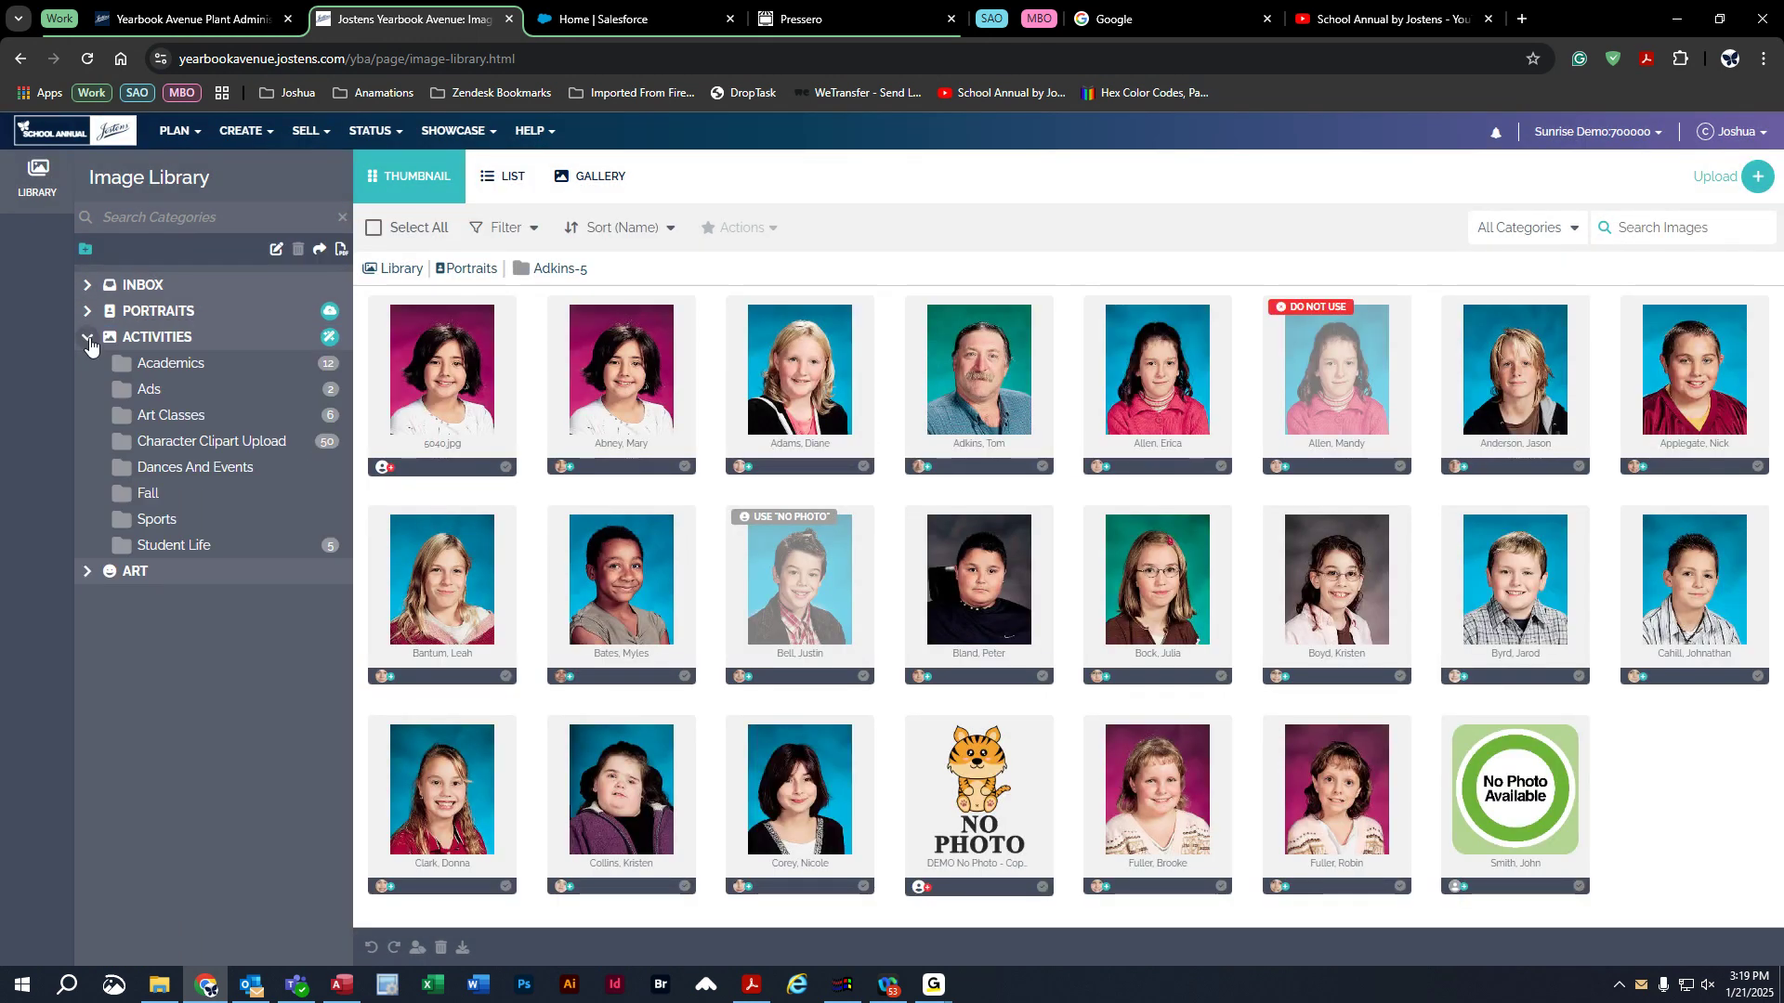
left_click(156, 418)
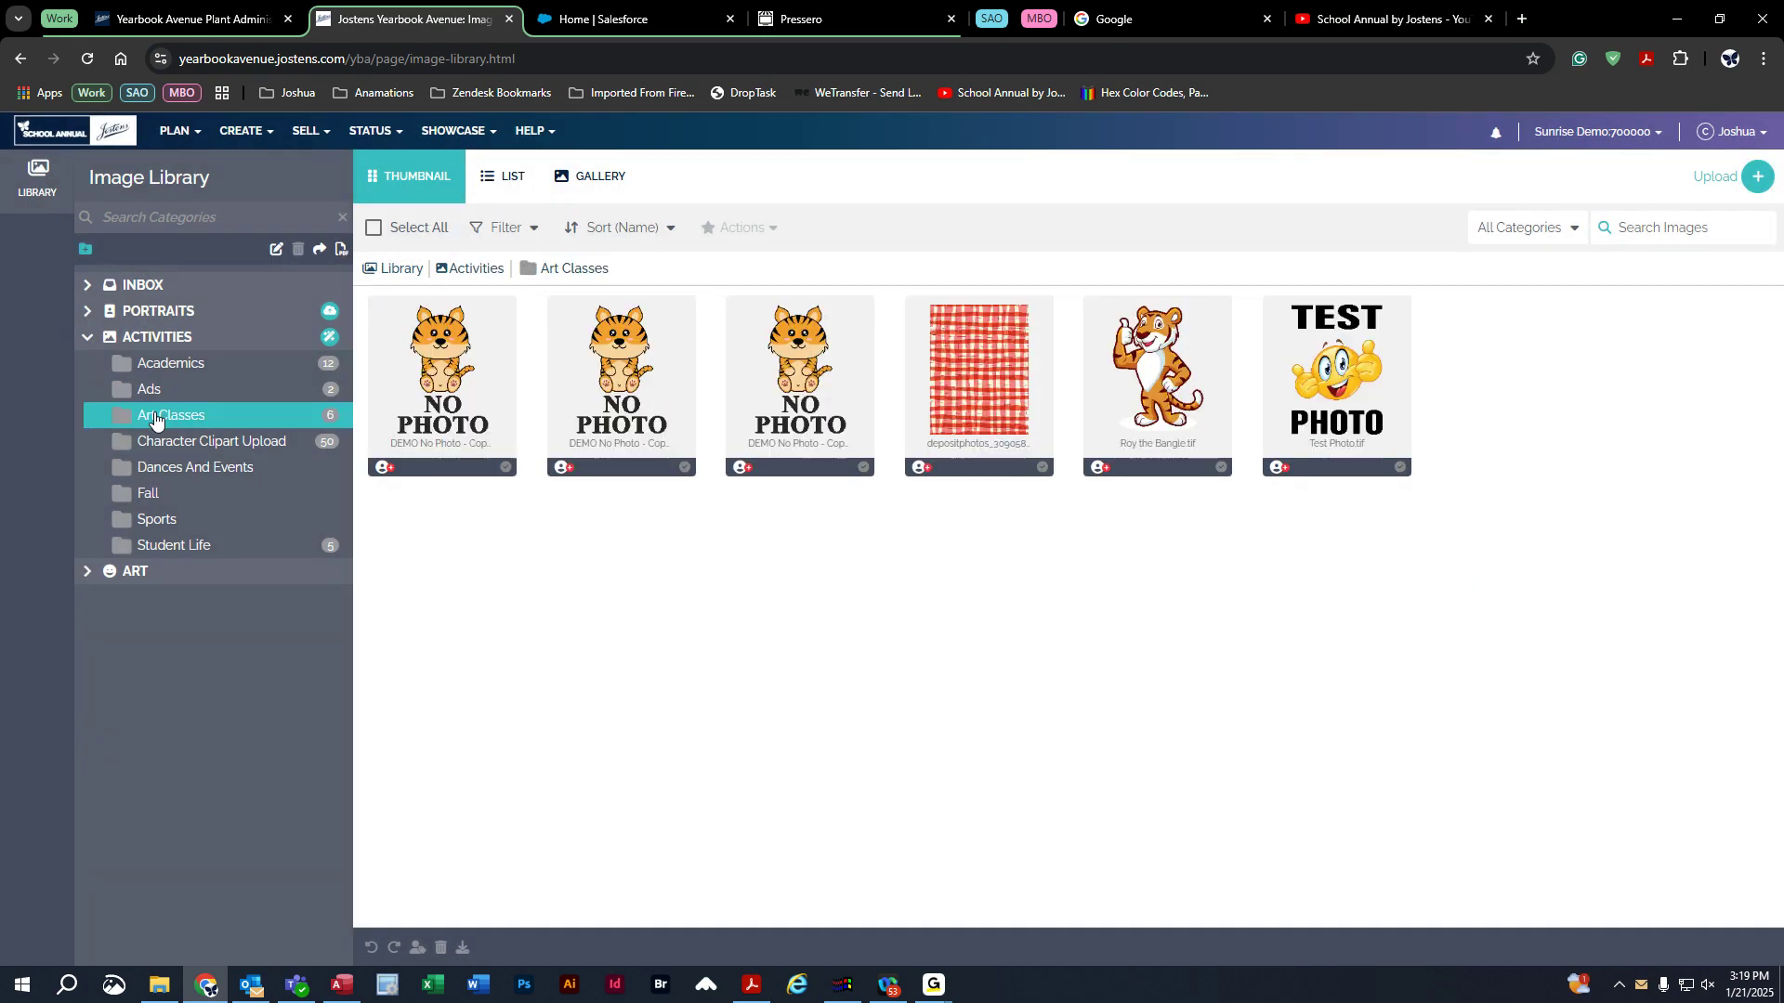
Change the Art Classes category type and revert it, then expand Inbox and collapse Activities.
left_click(318, 251)
left_click(319, 249)
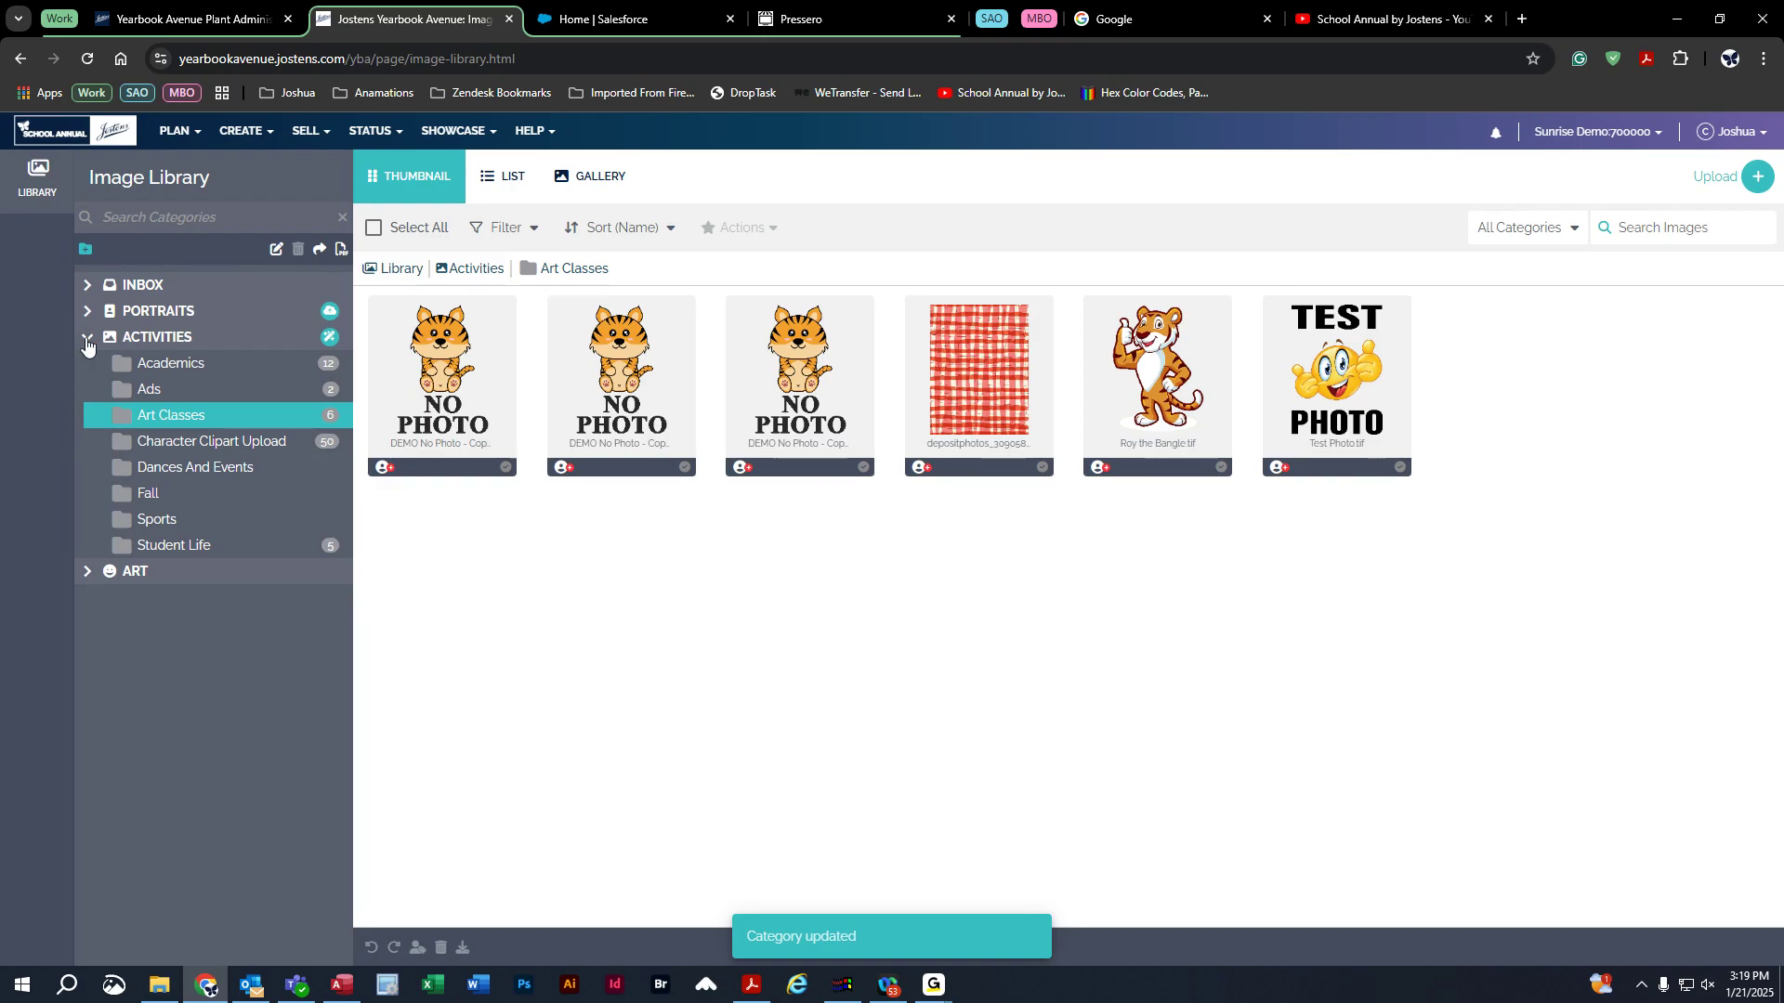
left_click(88, 284)
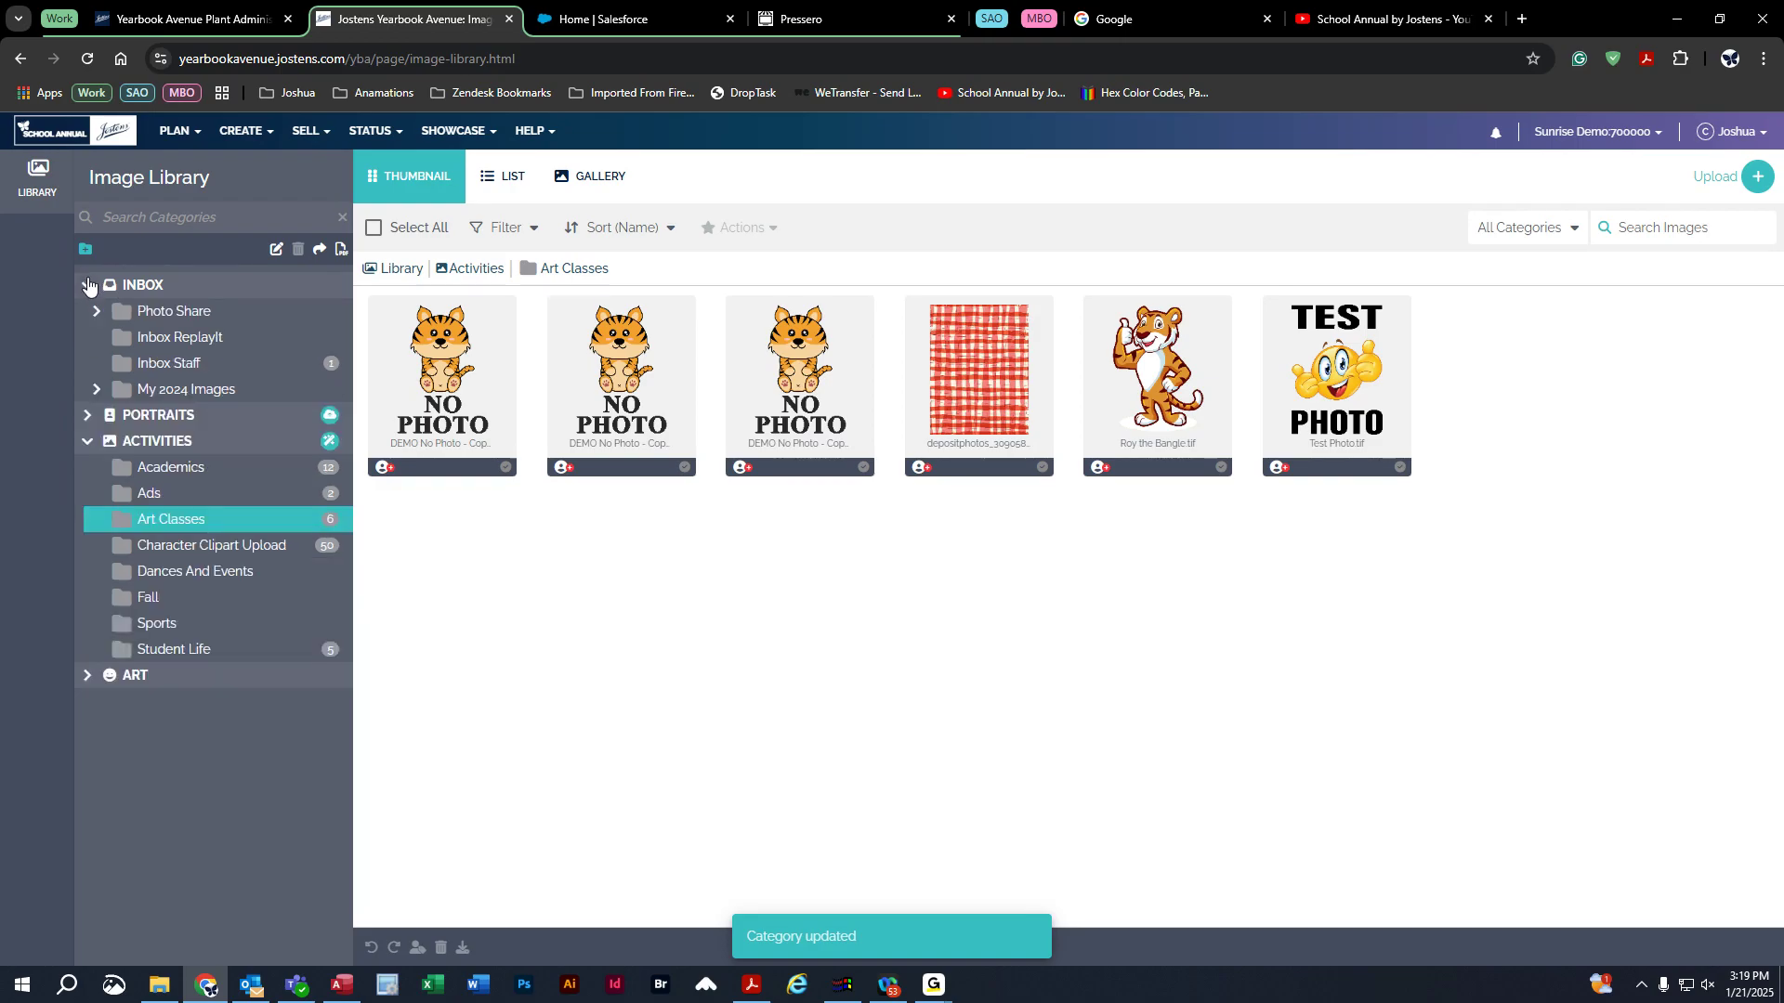
left_click(87, 440)
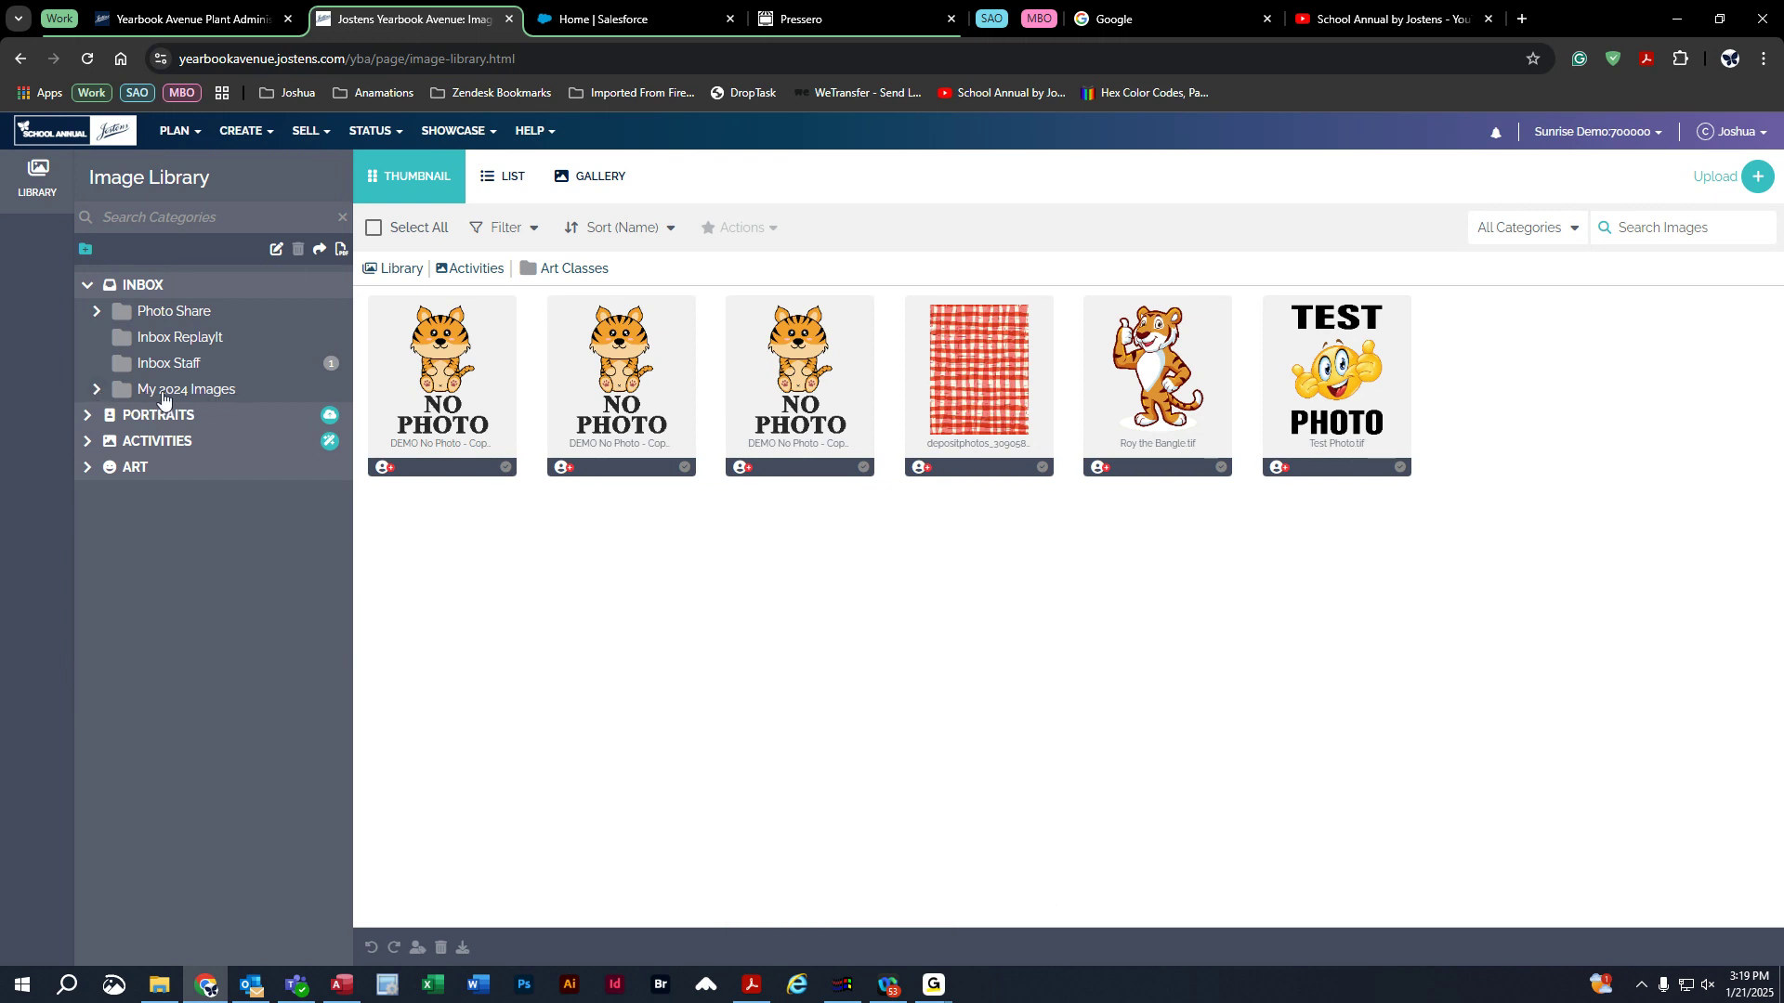
Expand My 2024 Images and browse its folders, from Backgrounds & Clip Art through Staff.
left_click(96, 391)
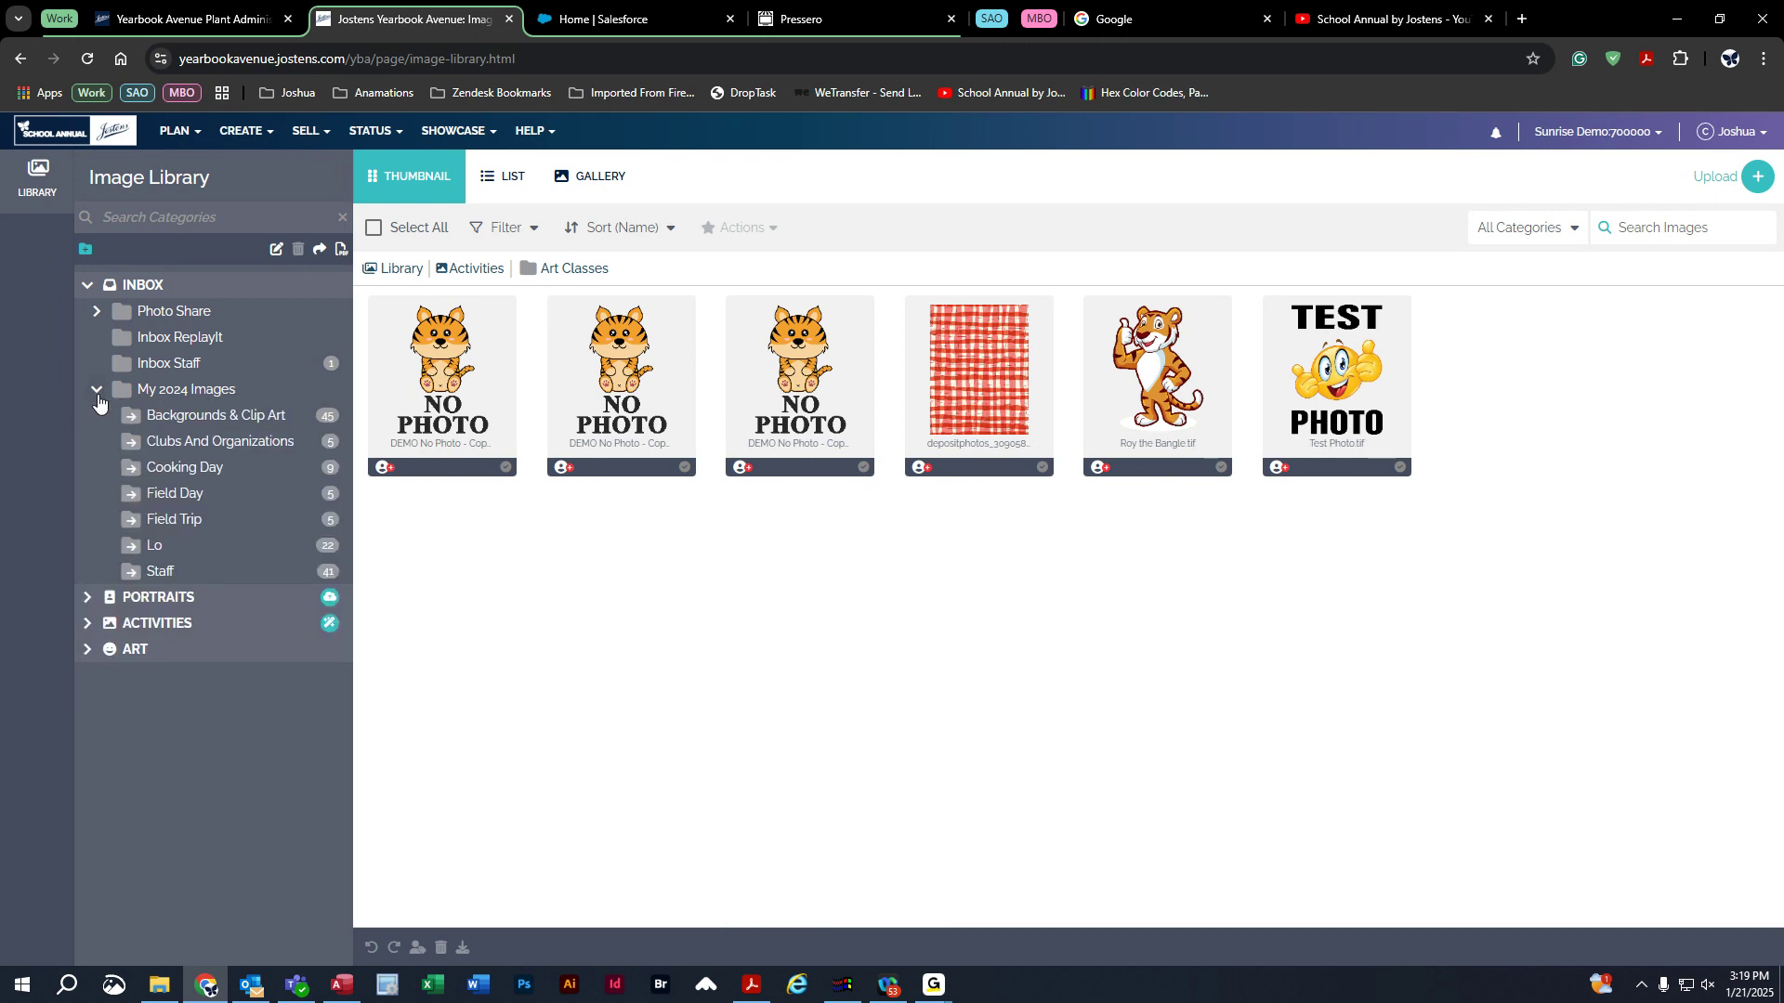
left_click(236, 418)
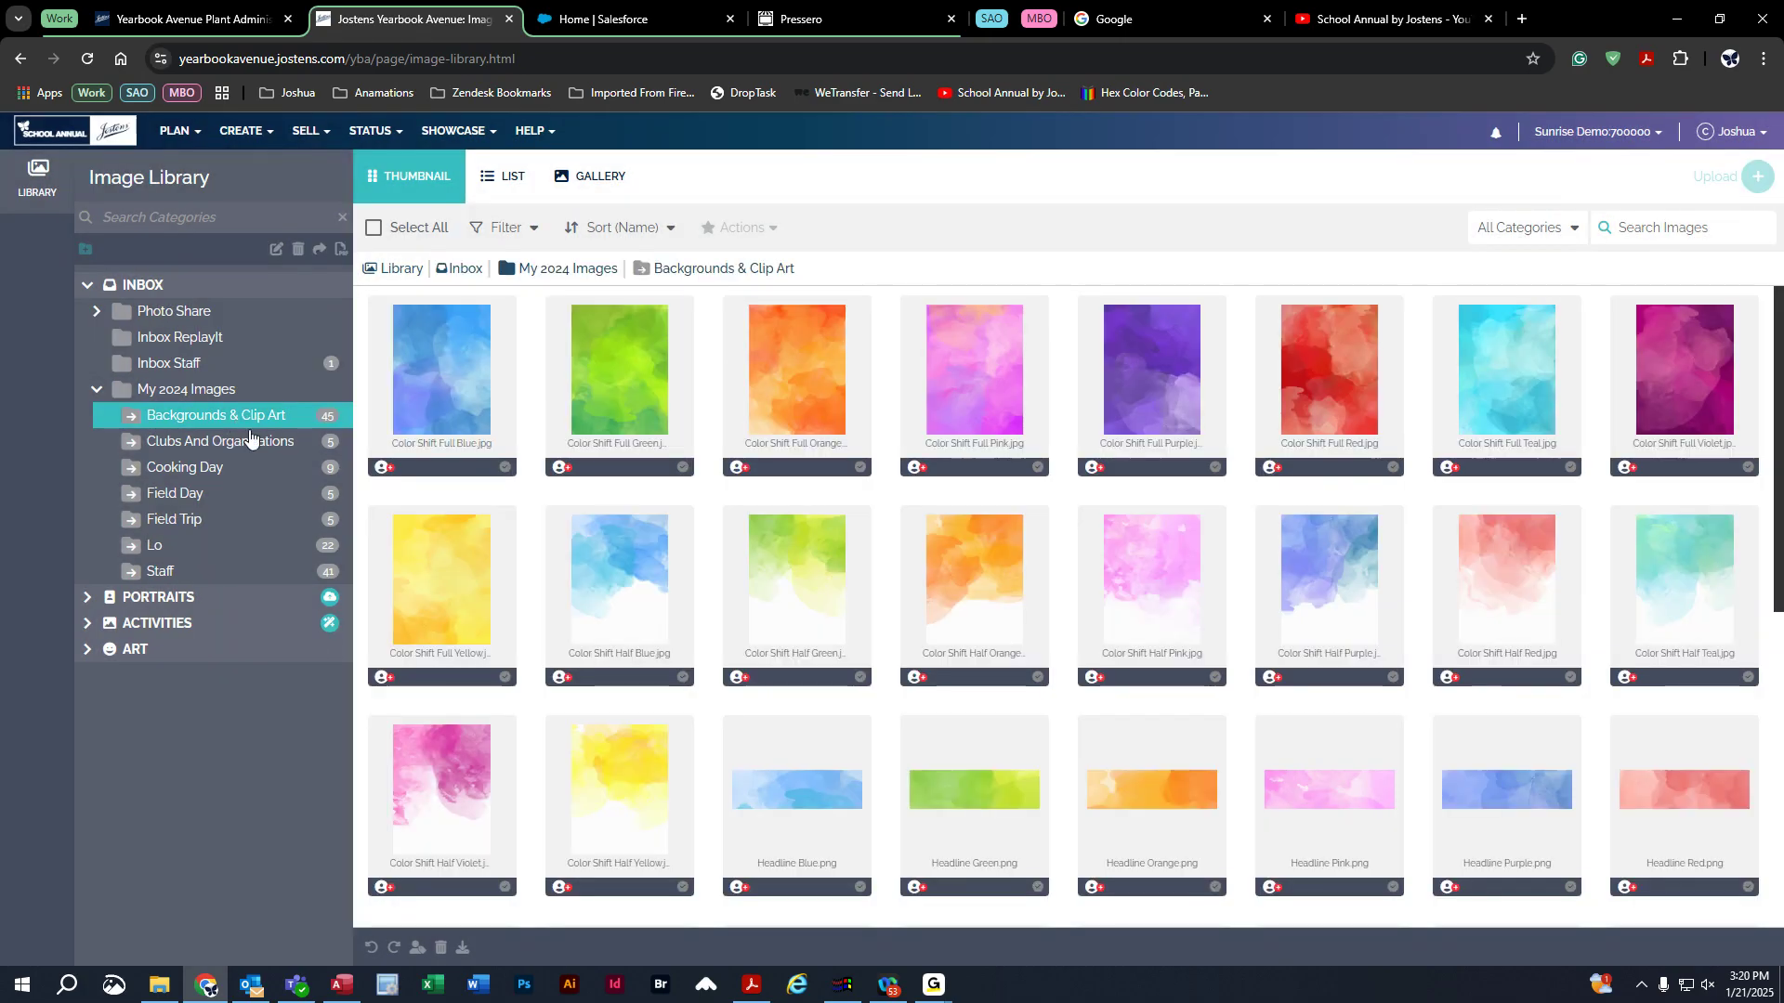
left_click(255, 450)
left_click(238, 470)
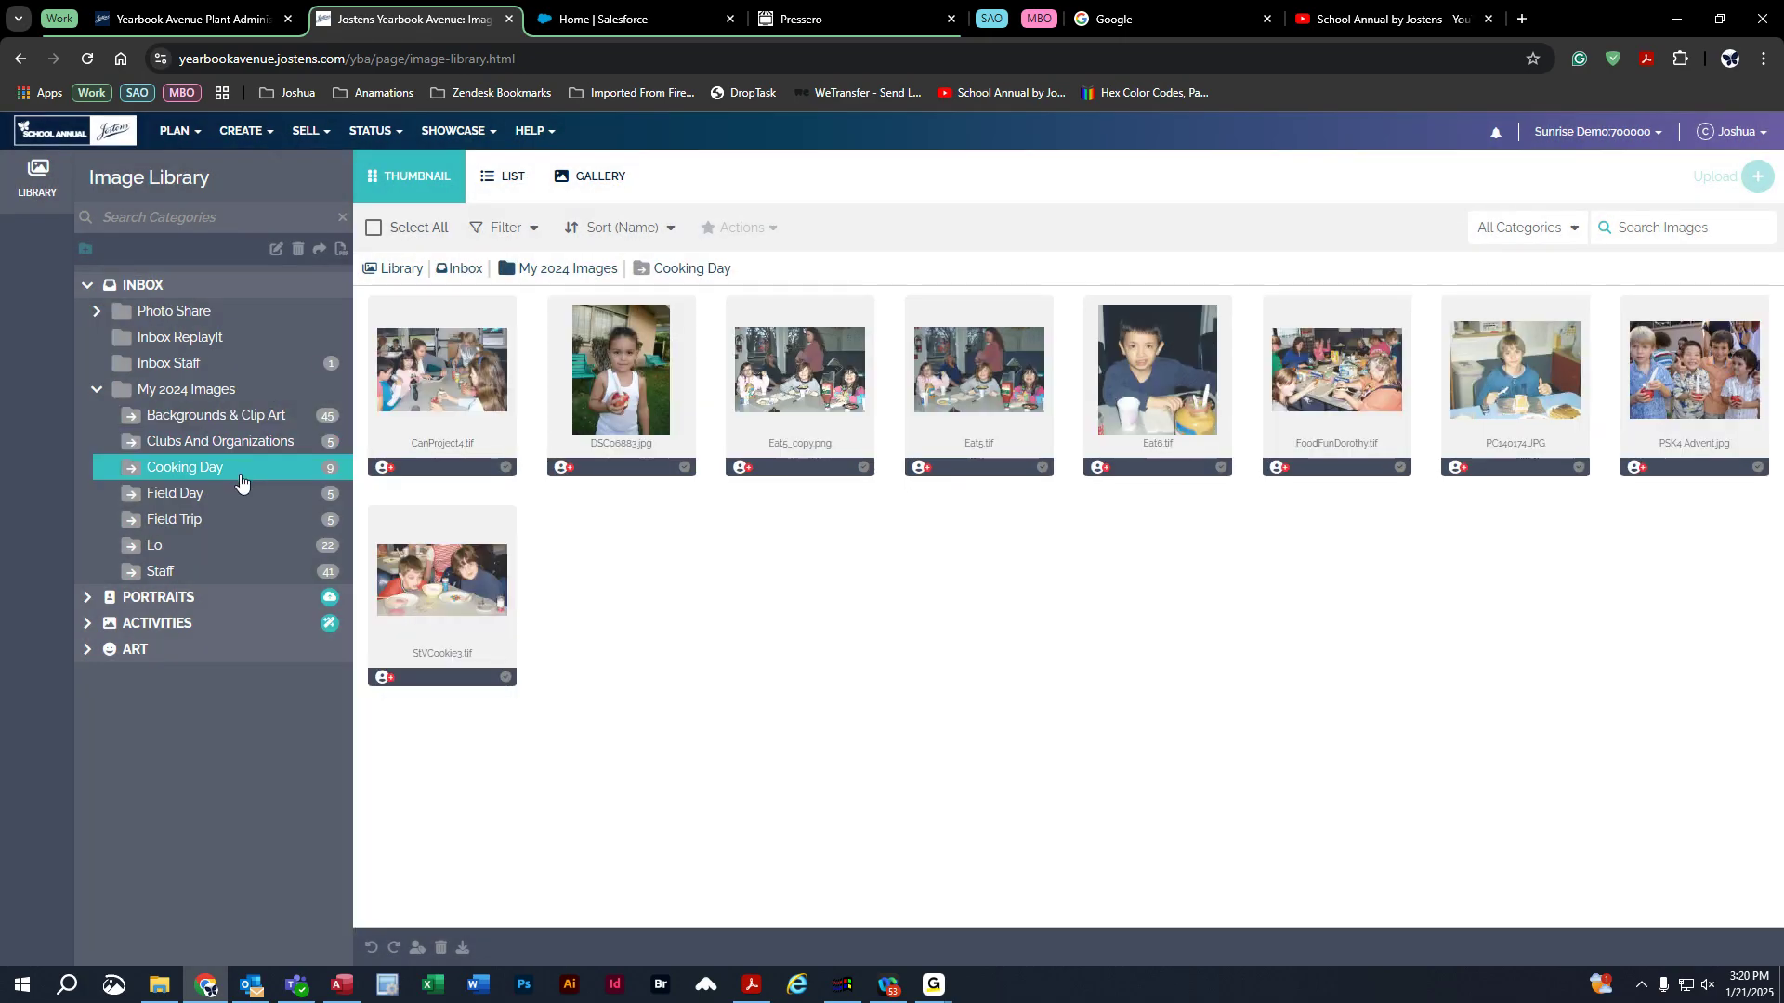
left_click(239, 494)
left_click(232, 520)
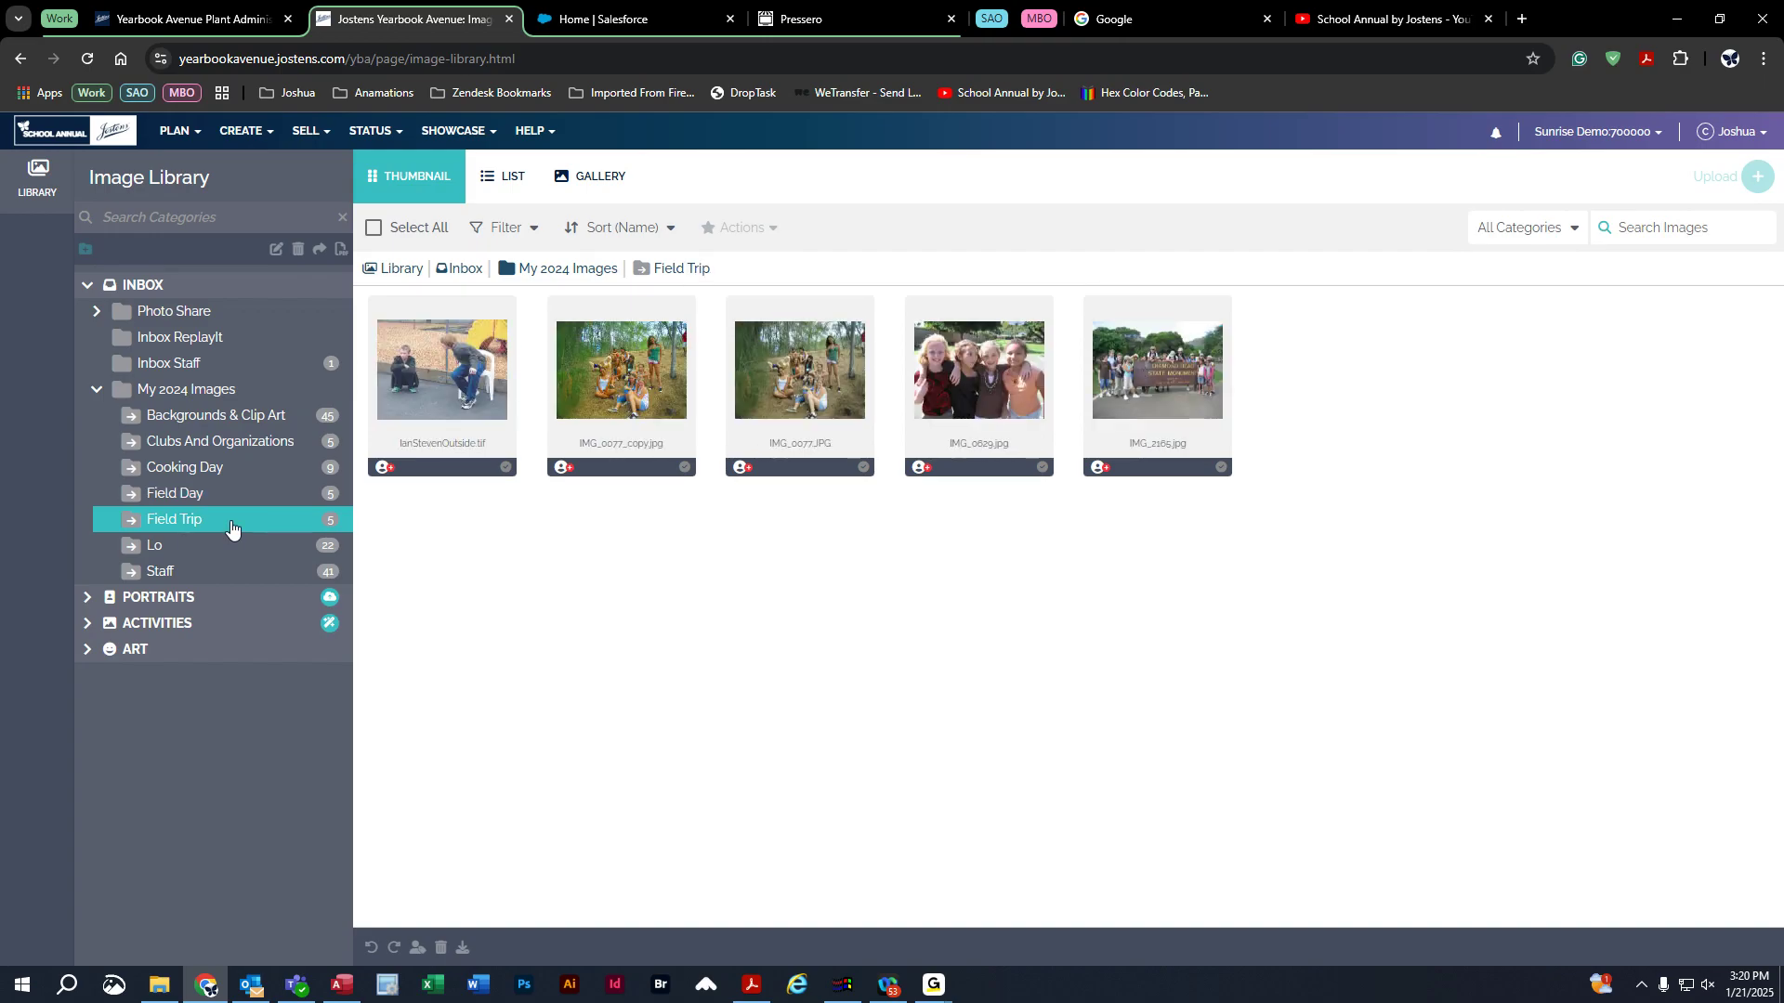
left_click(234, 552)
left_click(236, 576)
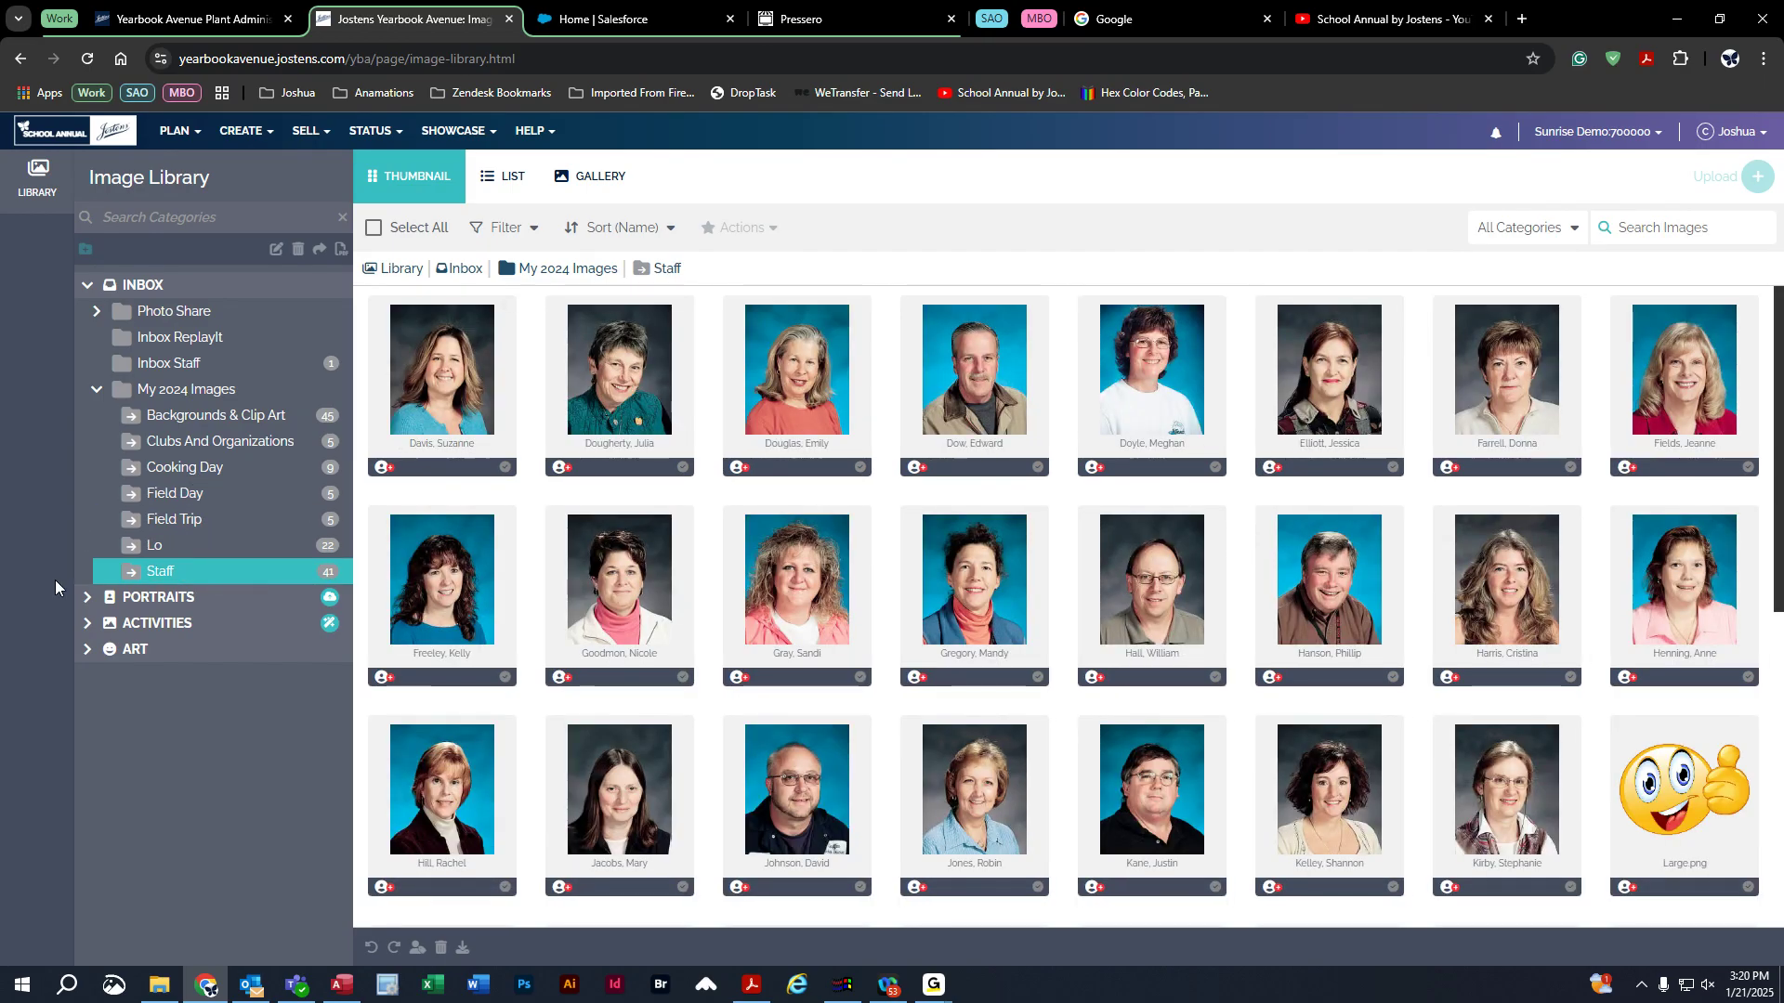
Revisit the Field Trip and Staff photos, then display the Cooking Day photos.
left_click(81, 595)
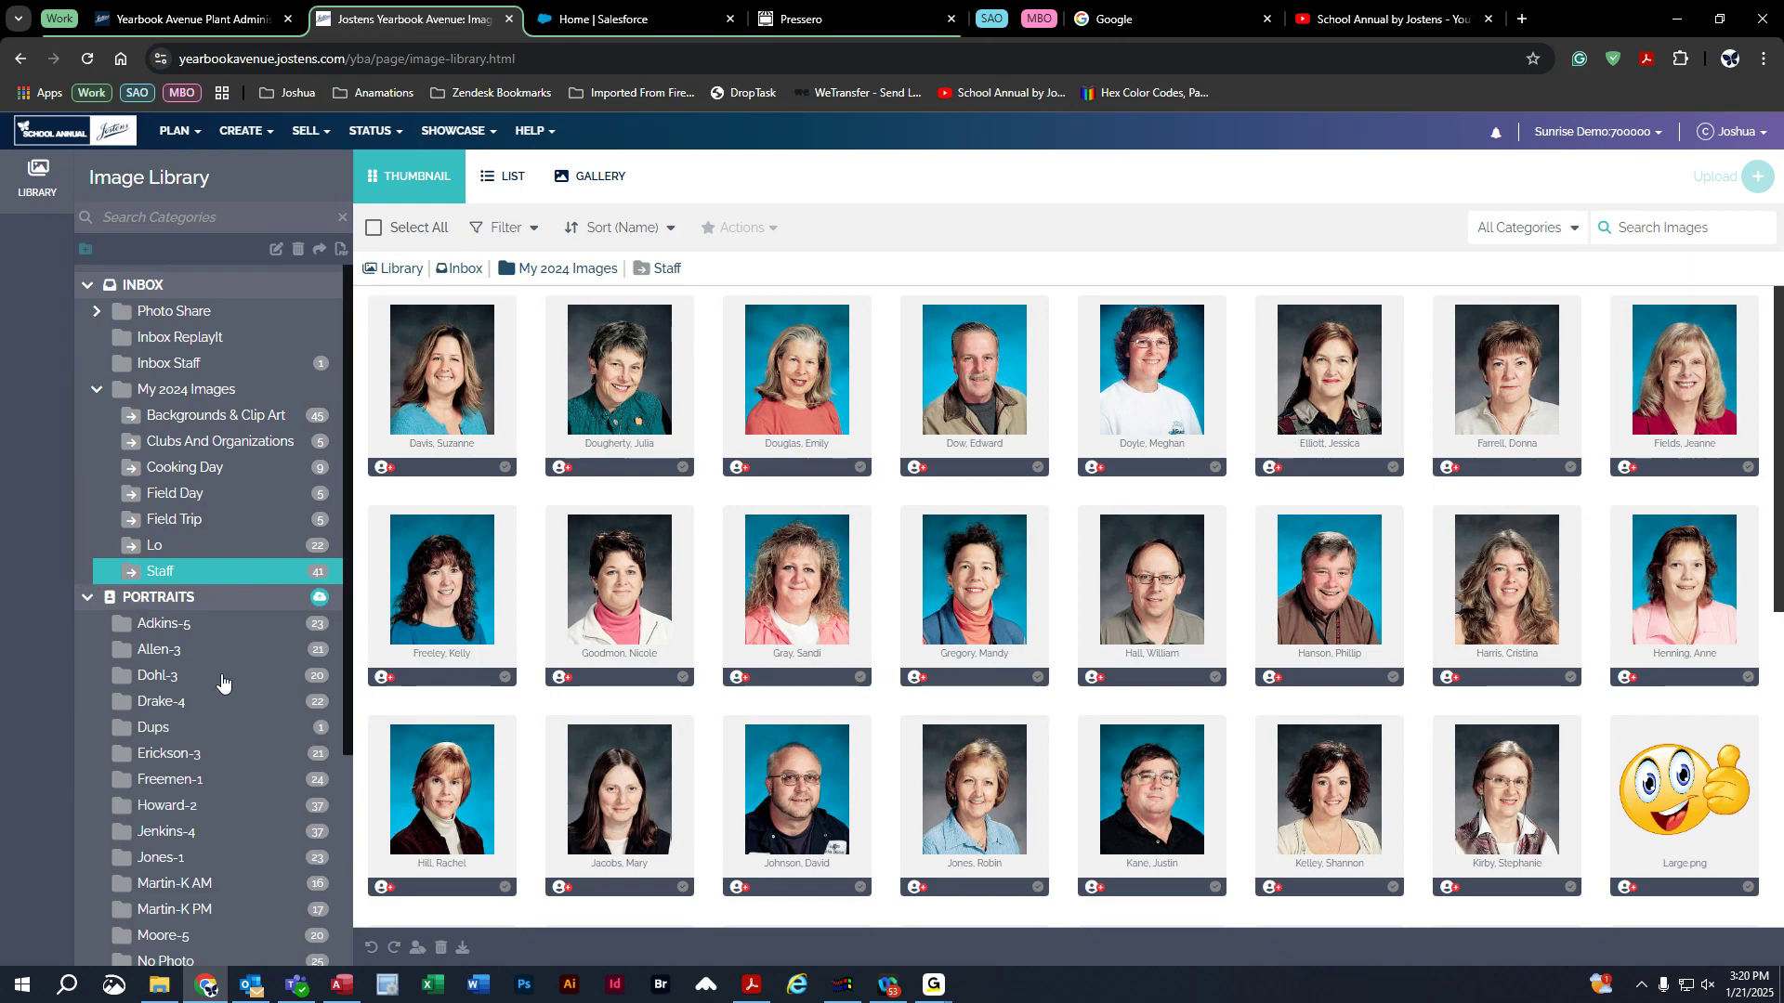
scroll(220, 678, "down", 3)
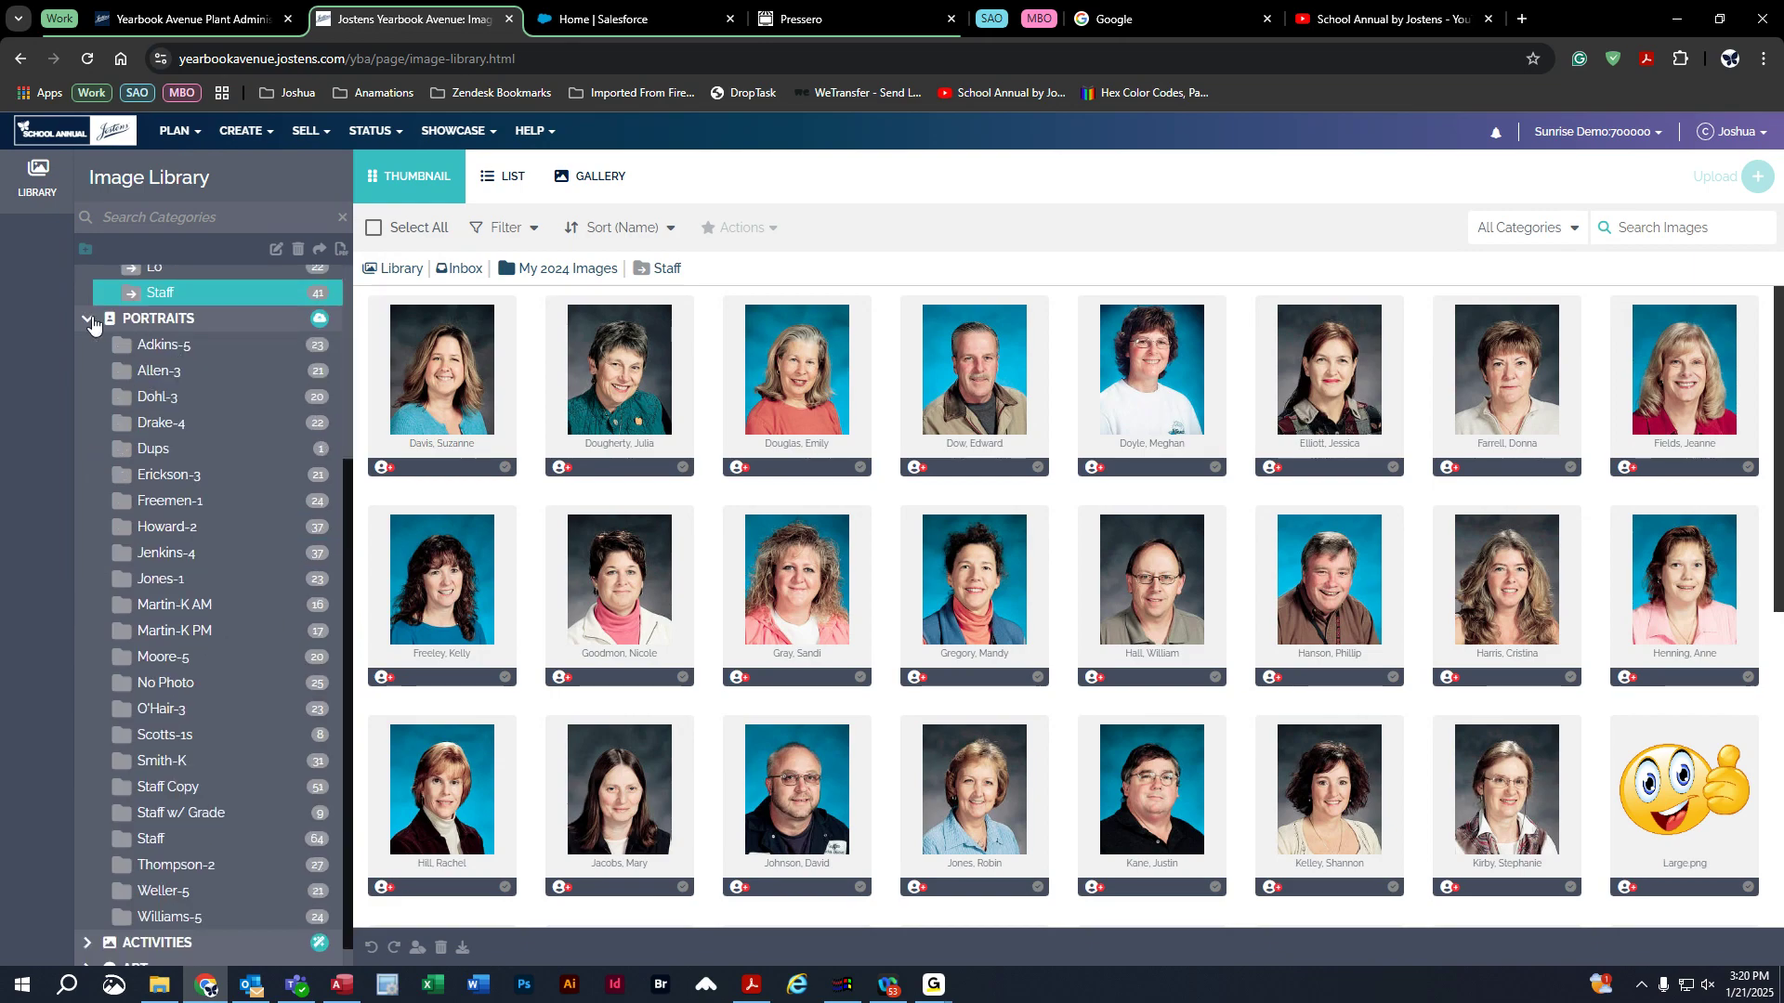
scroll(256, 351, "up", 2)
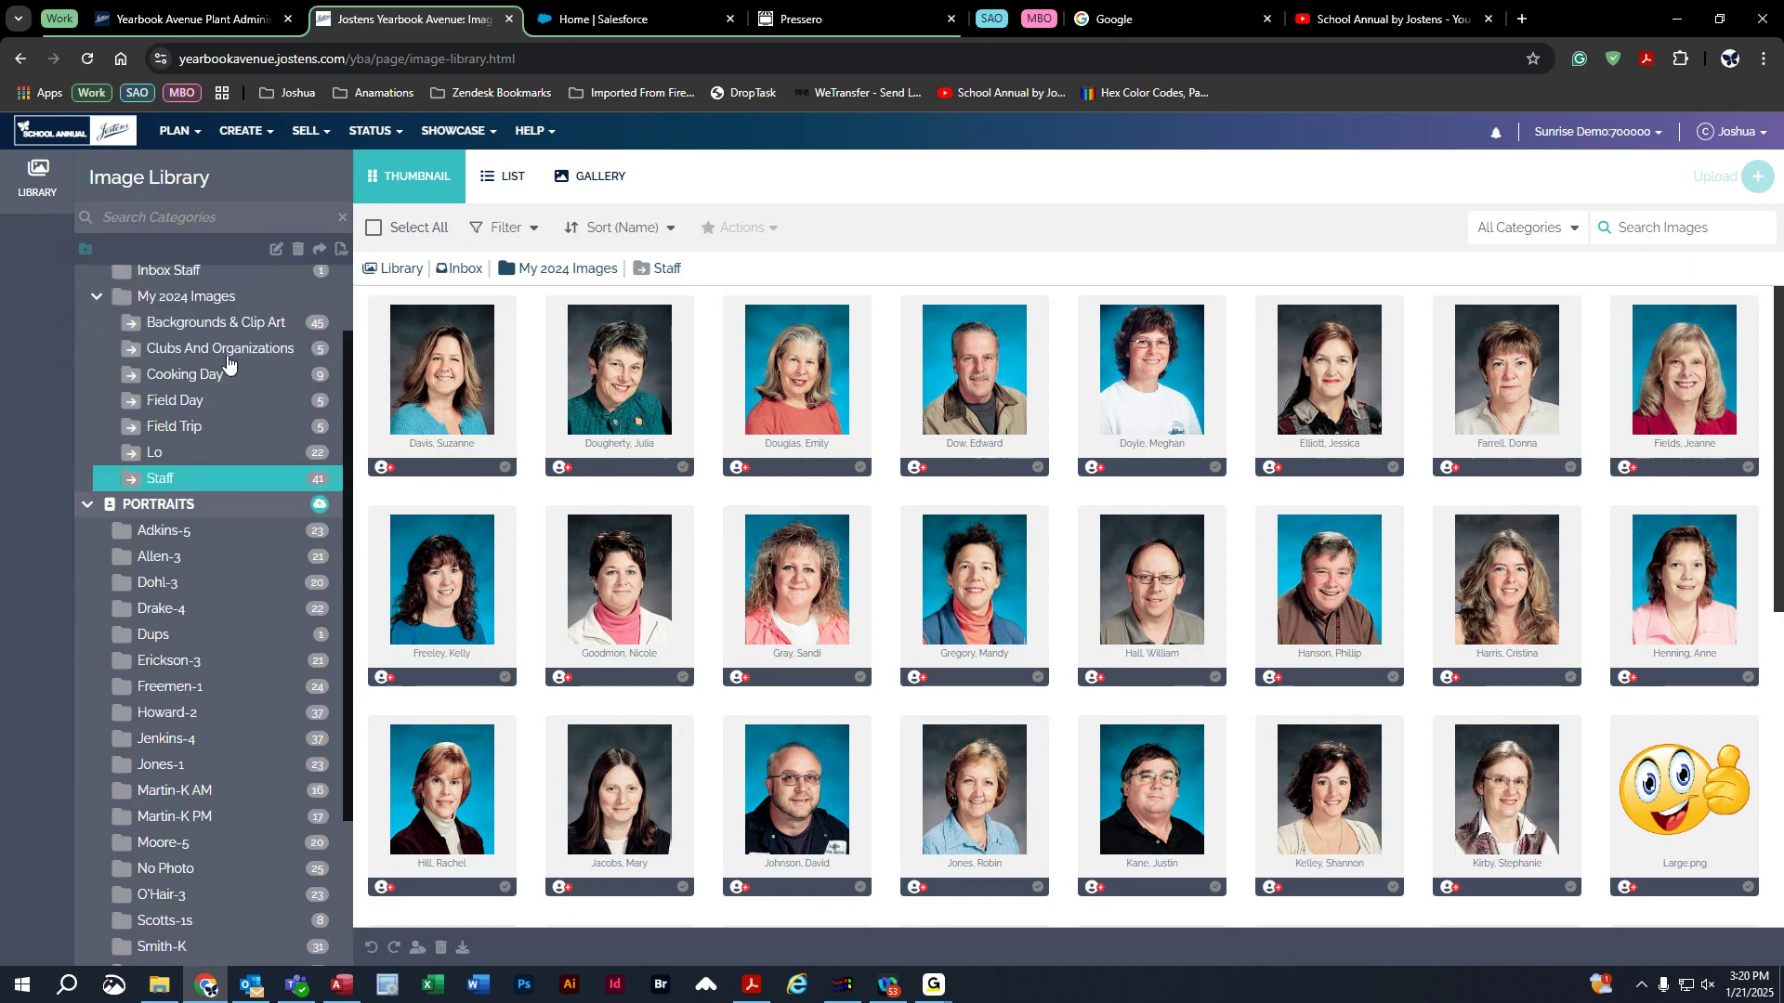
left_click(154, 433)
left_click(156, 475)
scroll(113, 489, "down", 2)
left_click(86, 317)
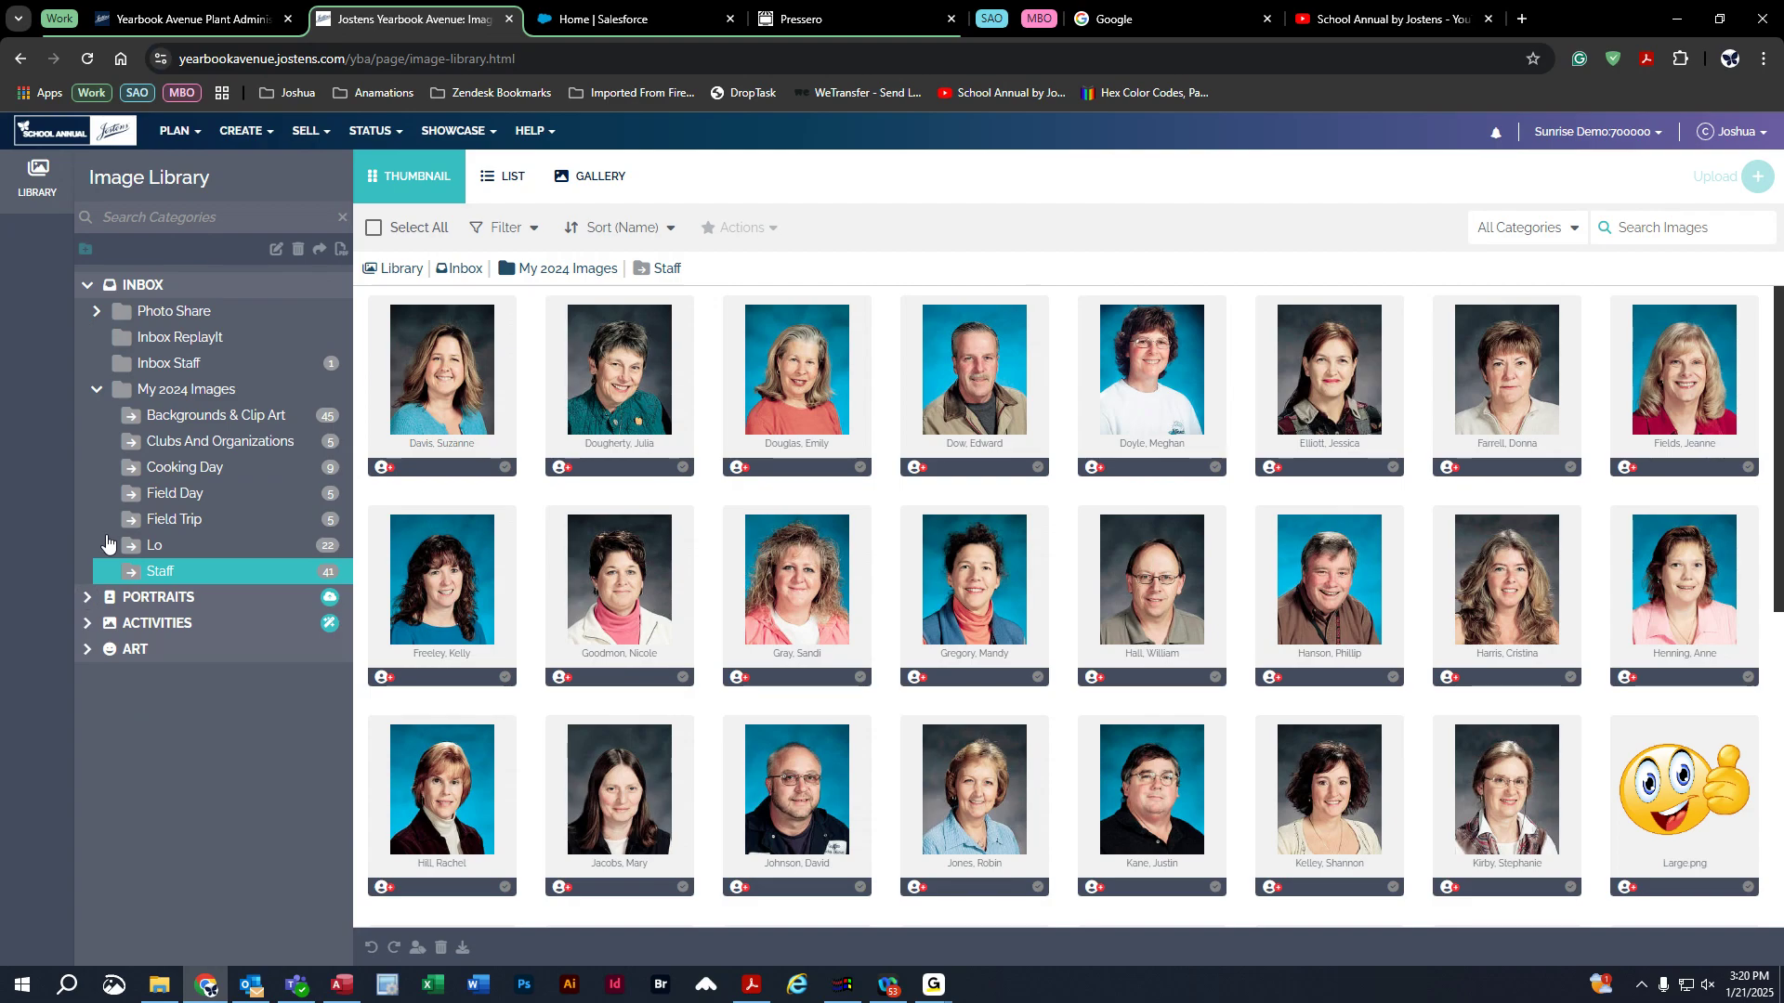
left_click(90, 623)
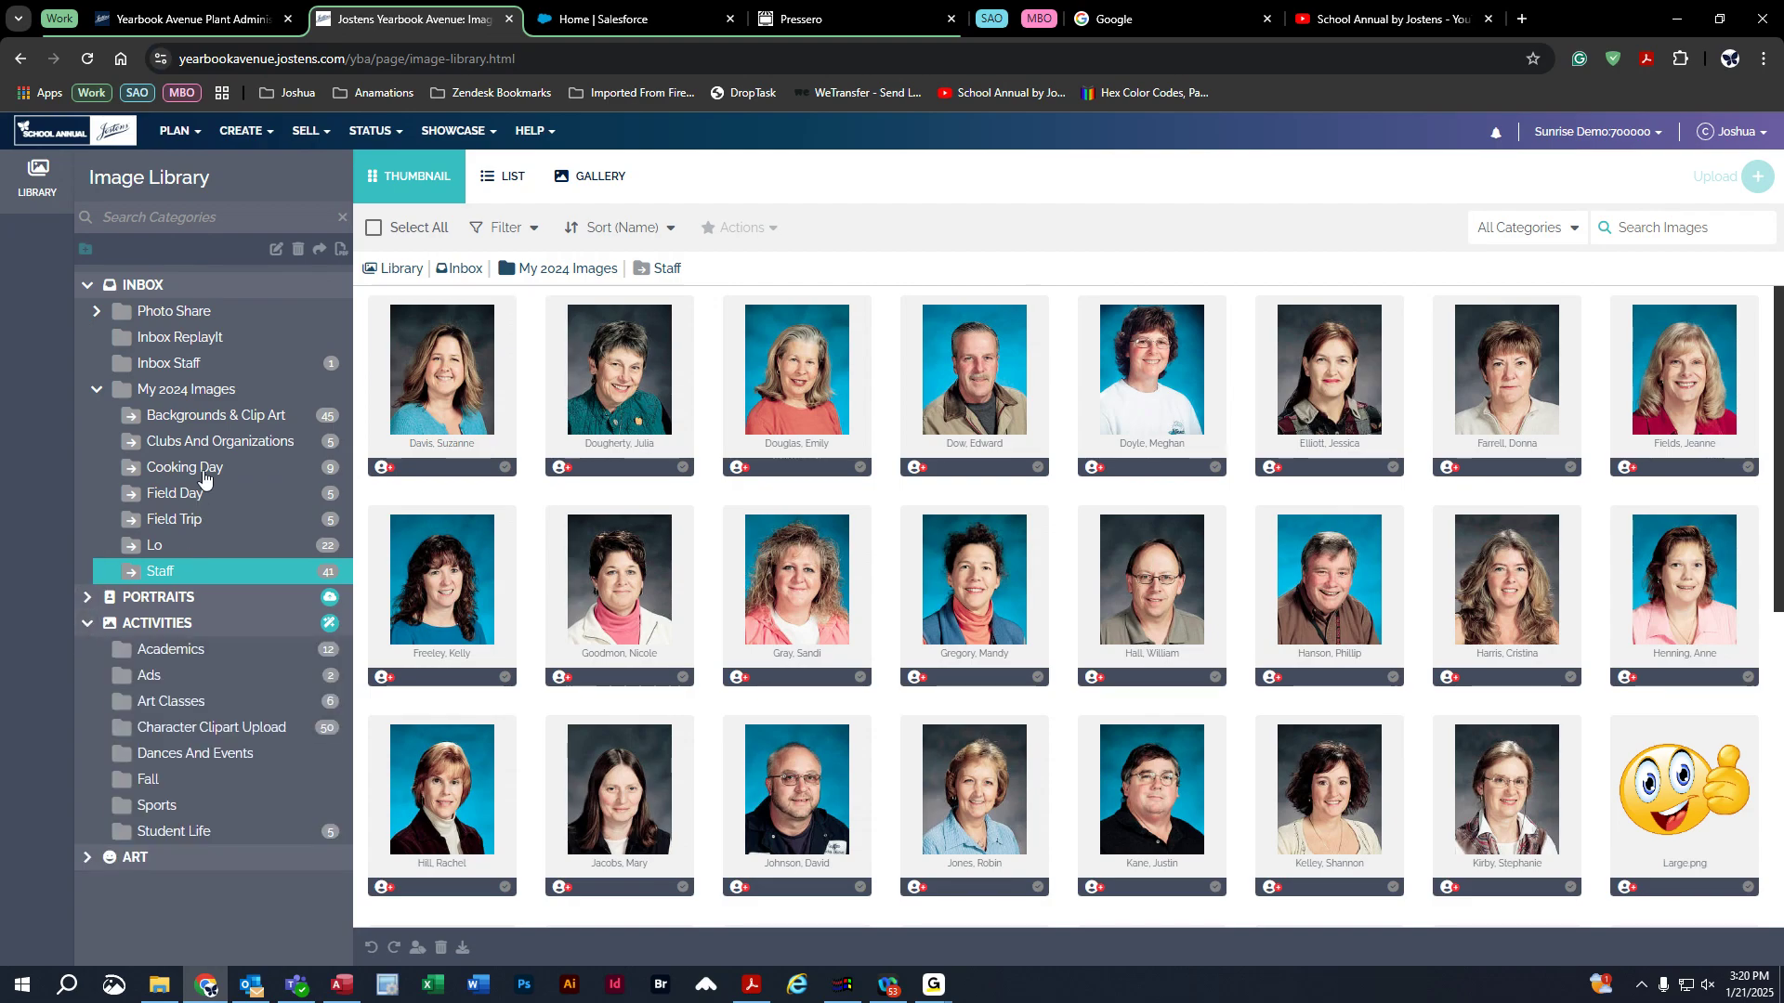
left_click(197, 472)
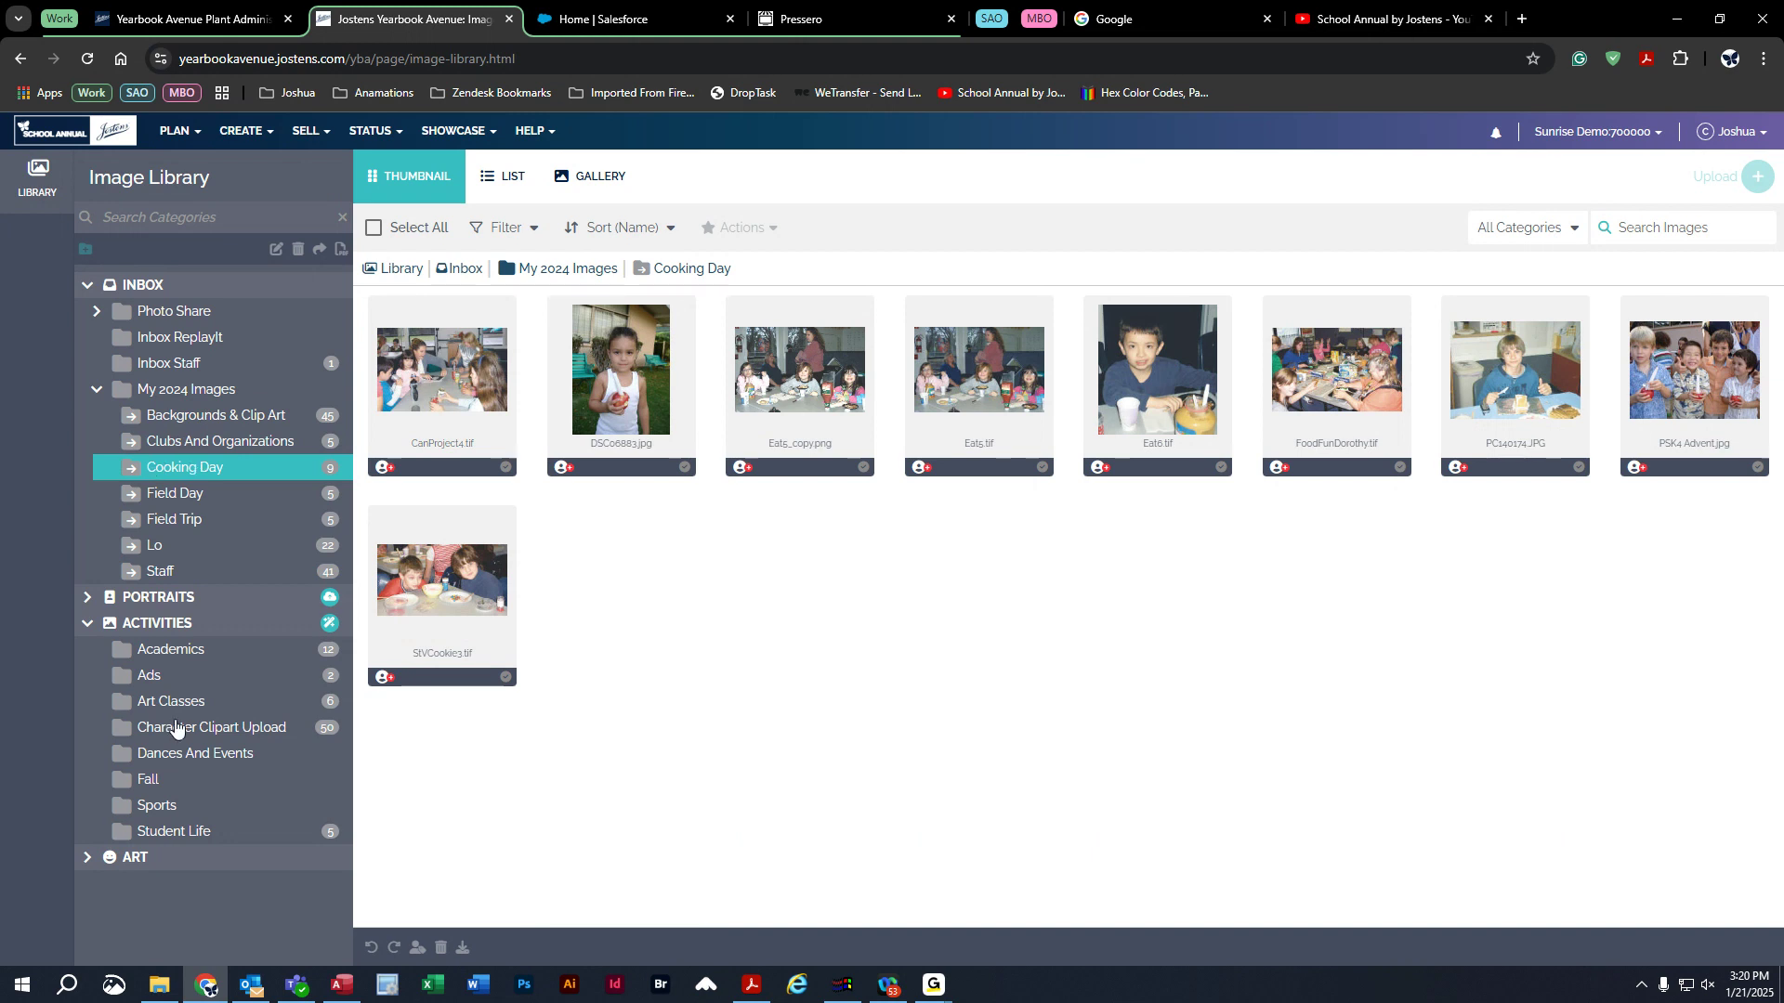
Copy DSC06883.jpg into Art Classes, check its seven images, then view Academics.
left_click(624, 347)
left_click_drag(624, 347, 198, 699)
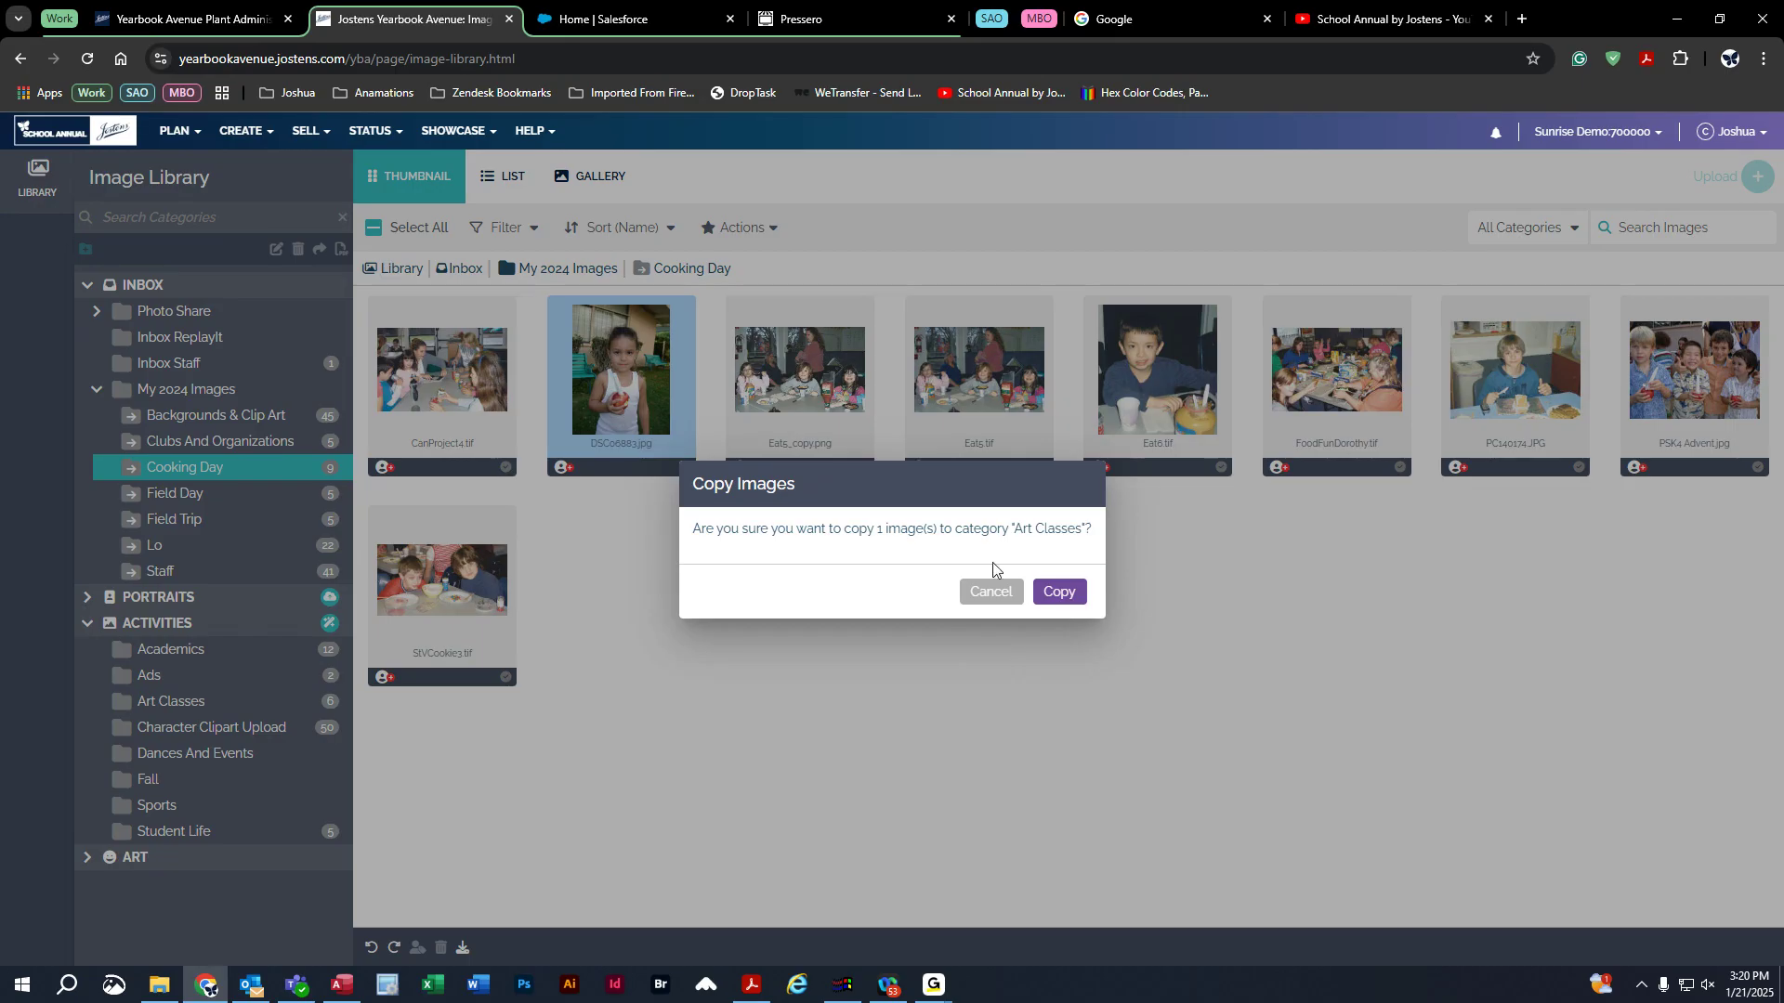
left_click(1066, 595)
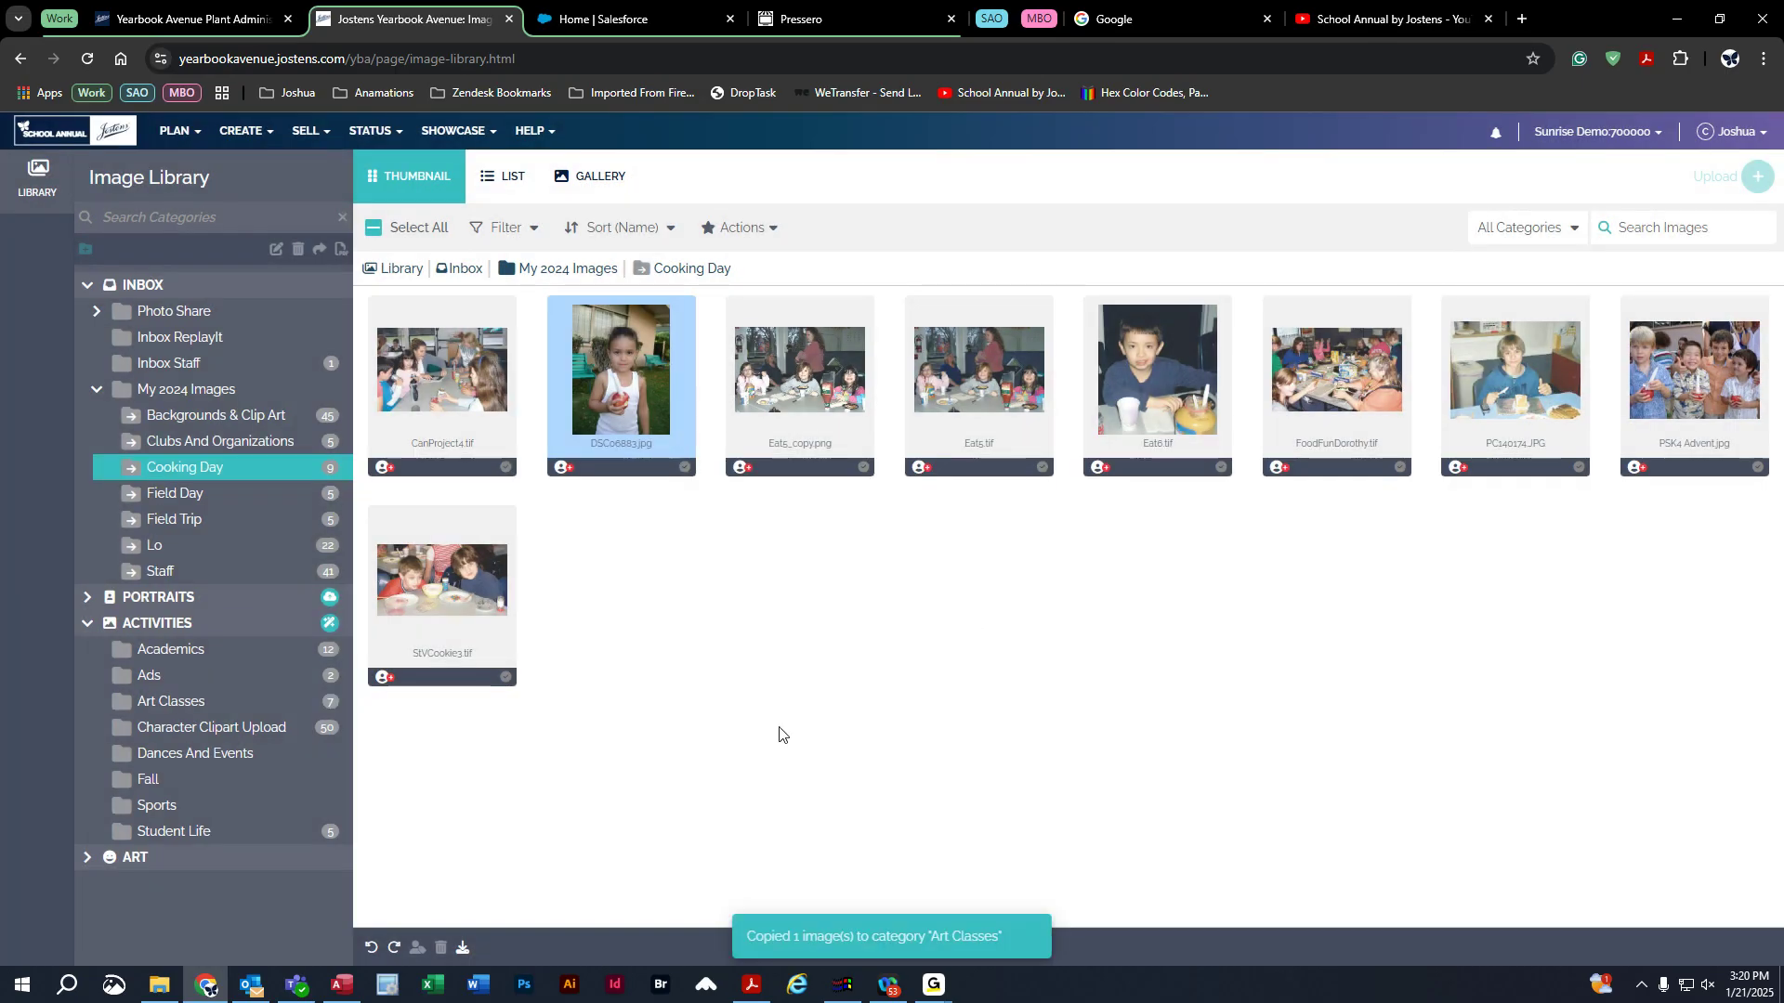
left_click(170, 703)
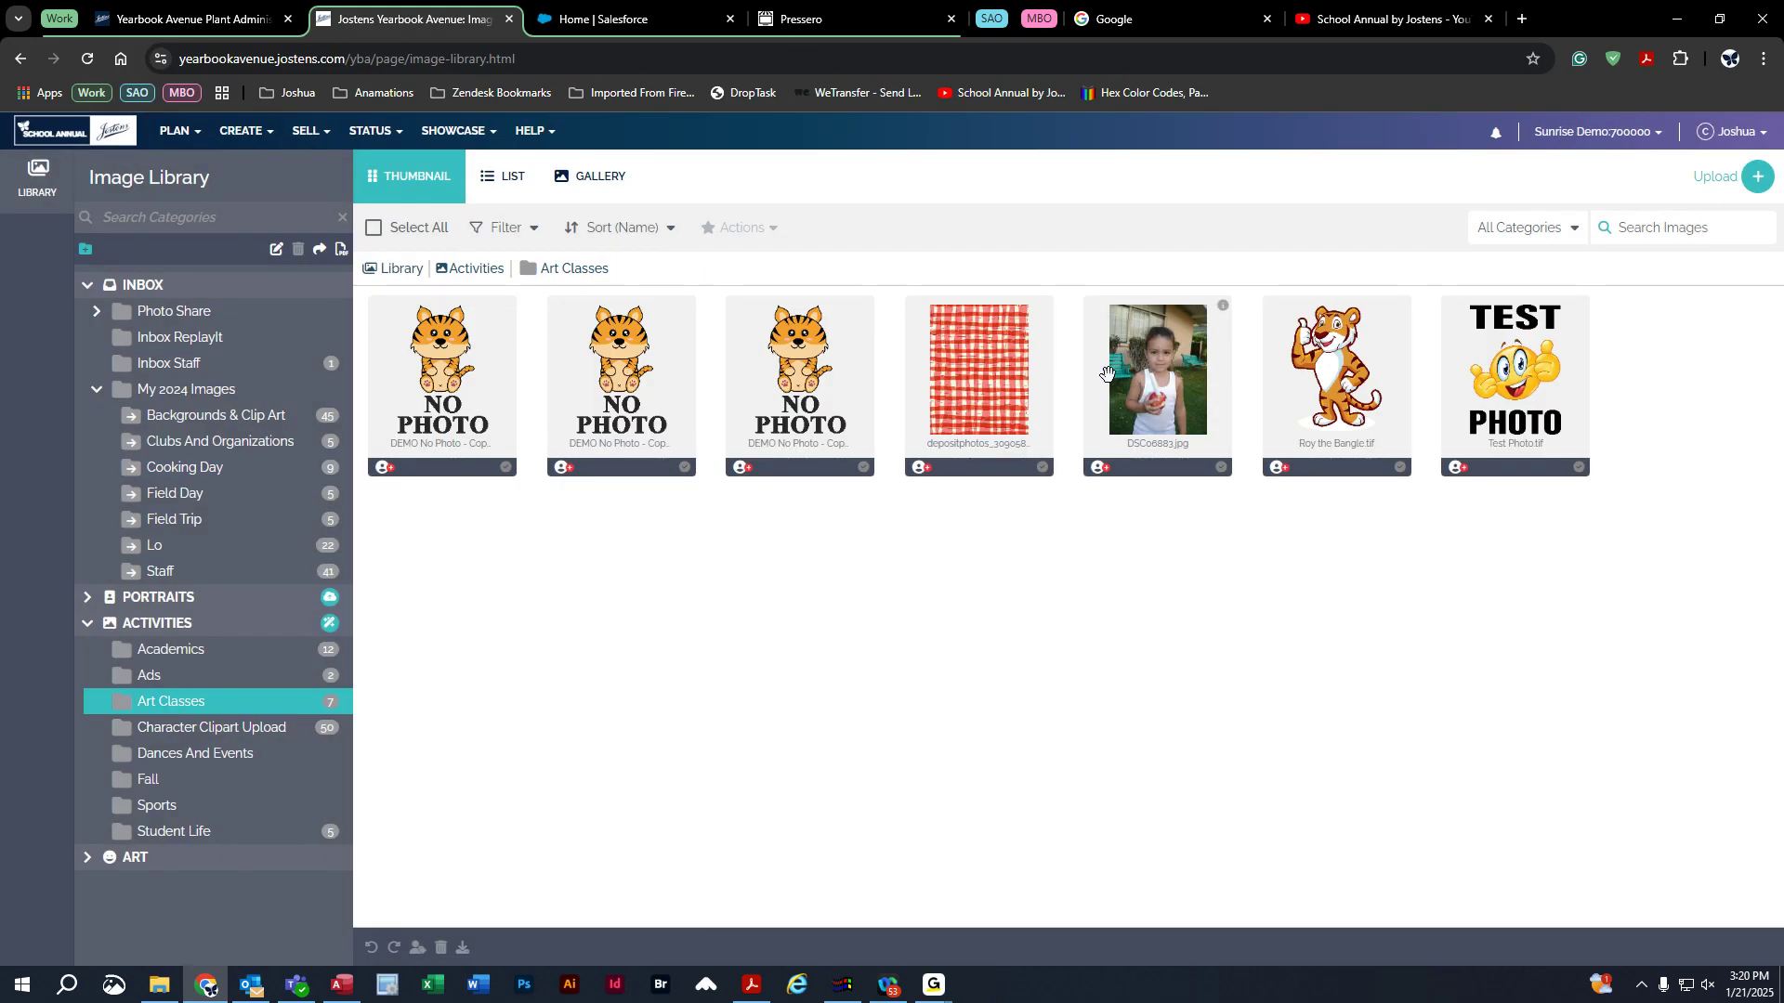
left_click(221, 652)
Collapse My 2024 Images and Activities, then view the empty Photo Share School Life folder.
left_click(97, 390)
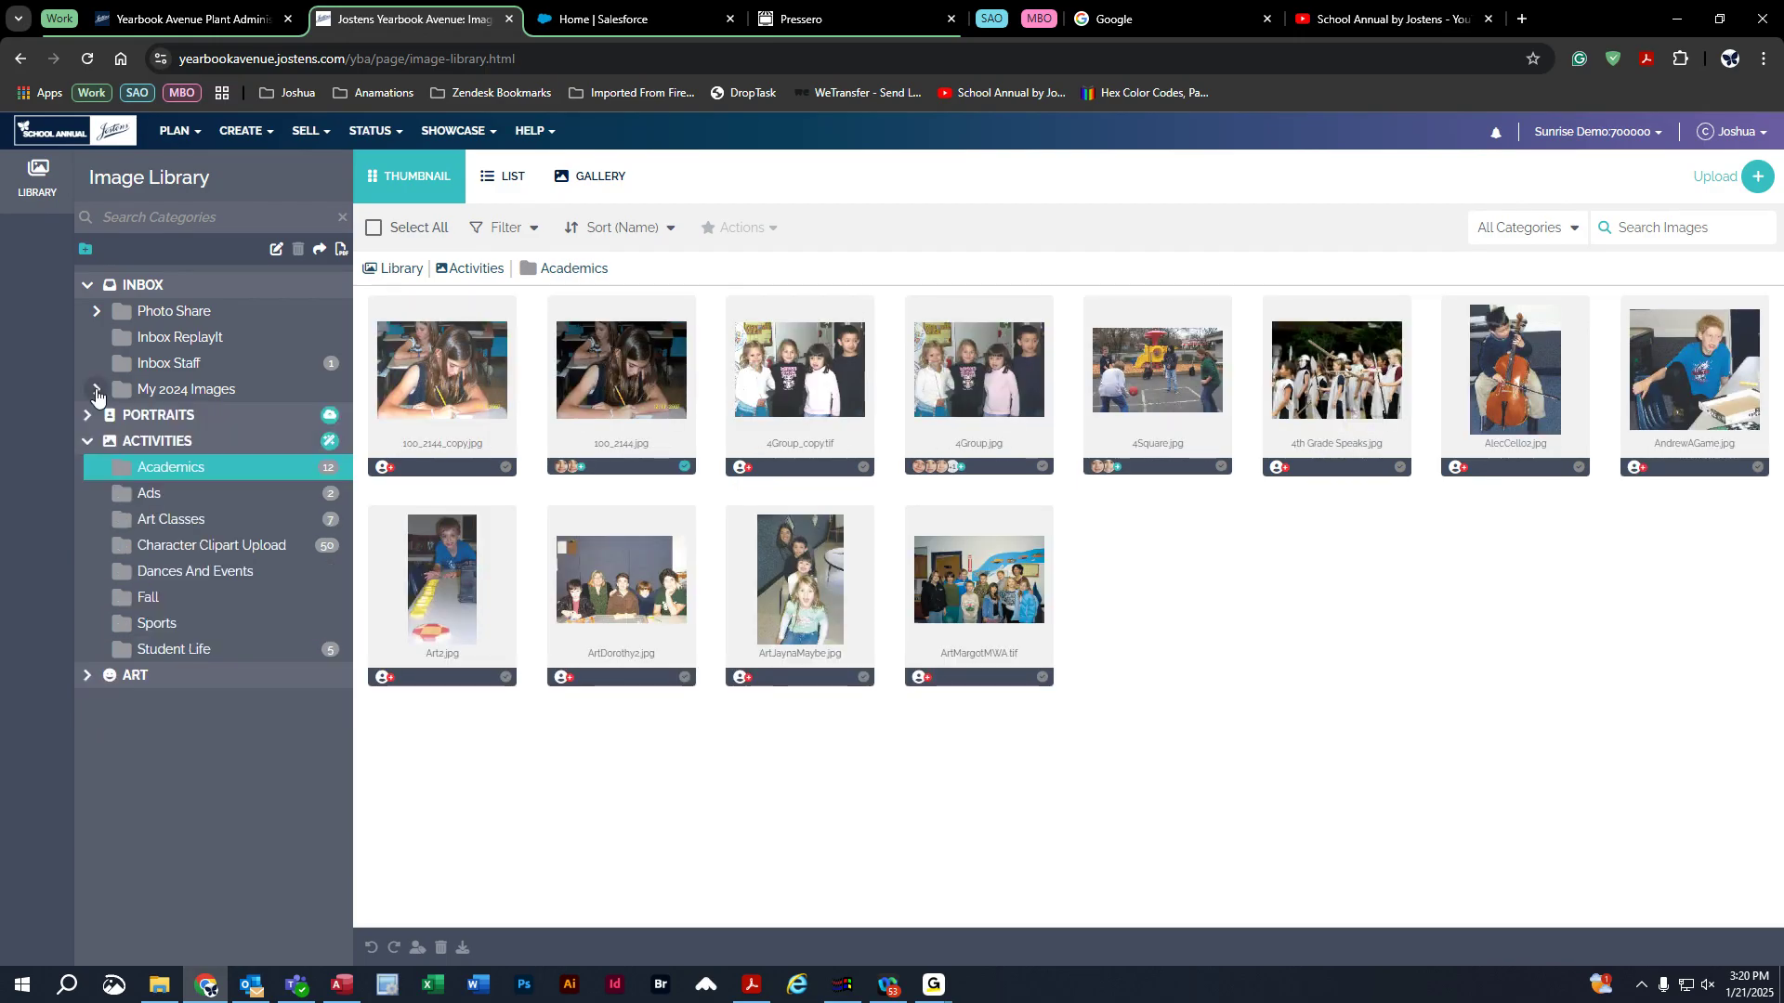
left_click(87, 441)
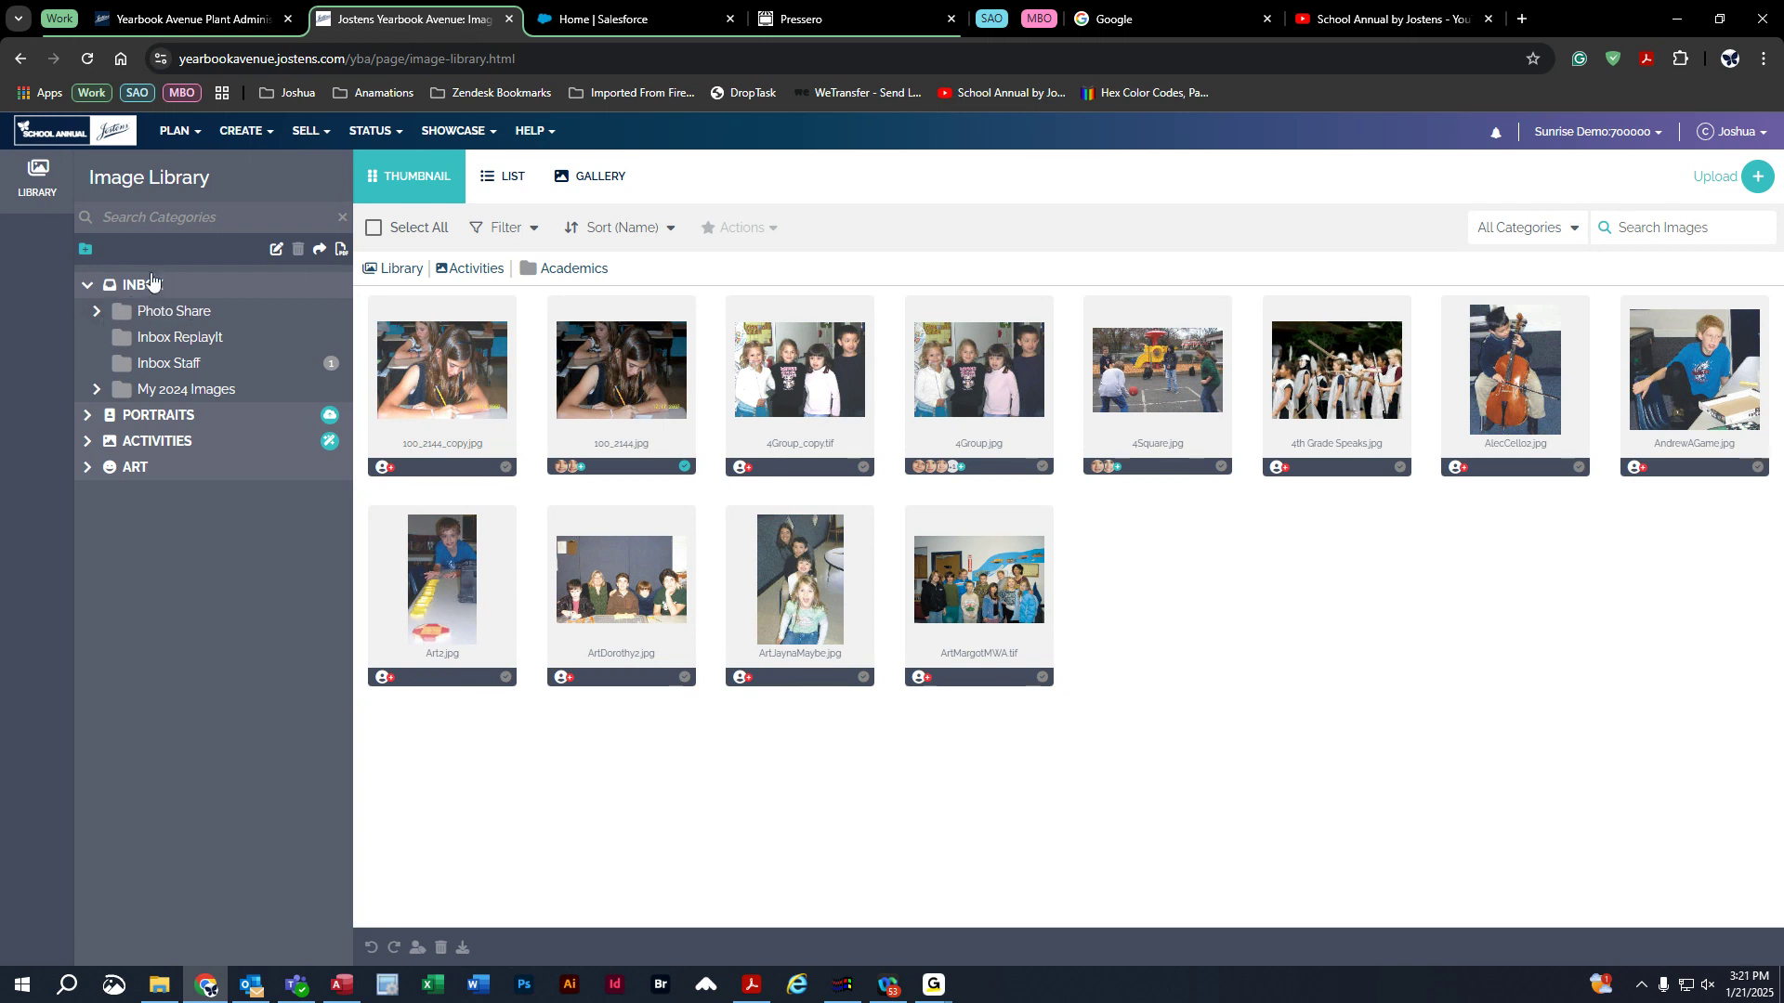
left_click(99, 313)
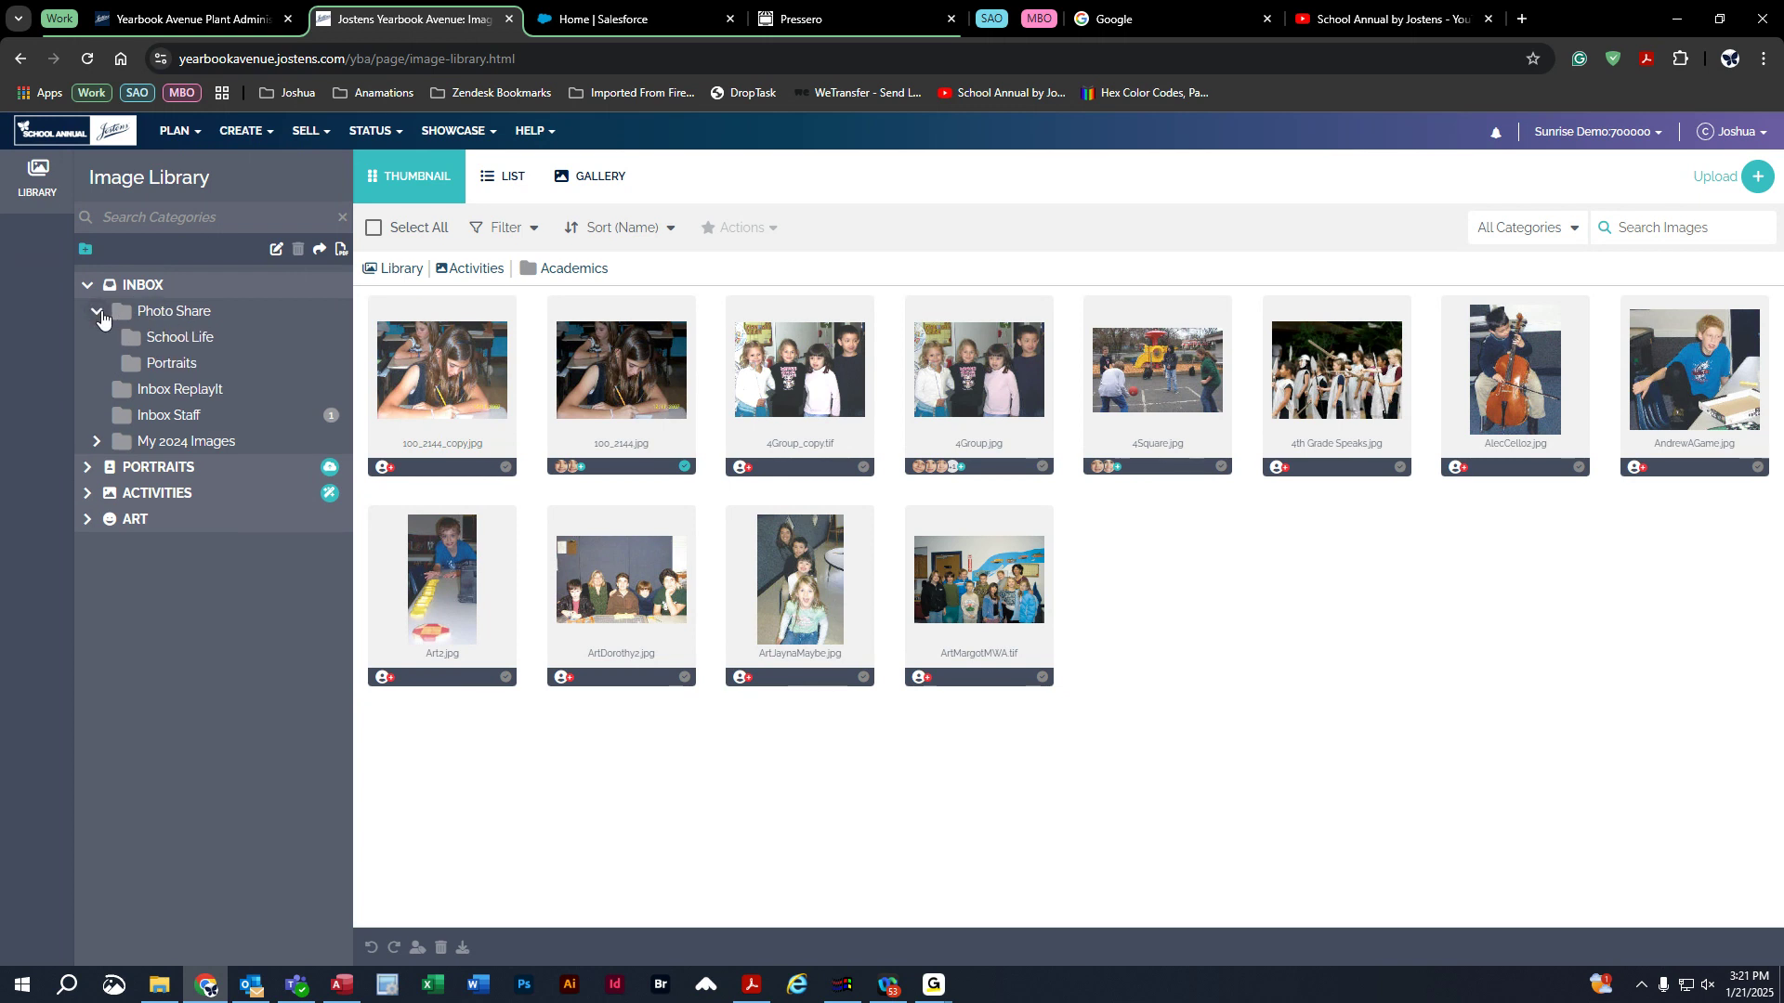
left_click(182, 344)
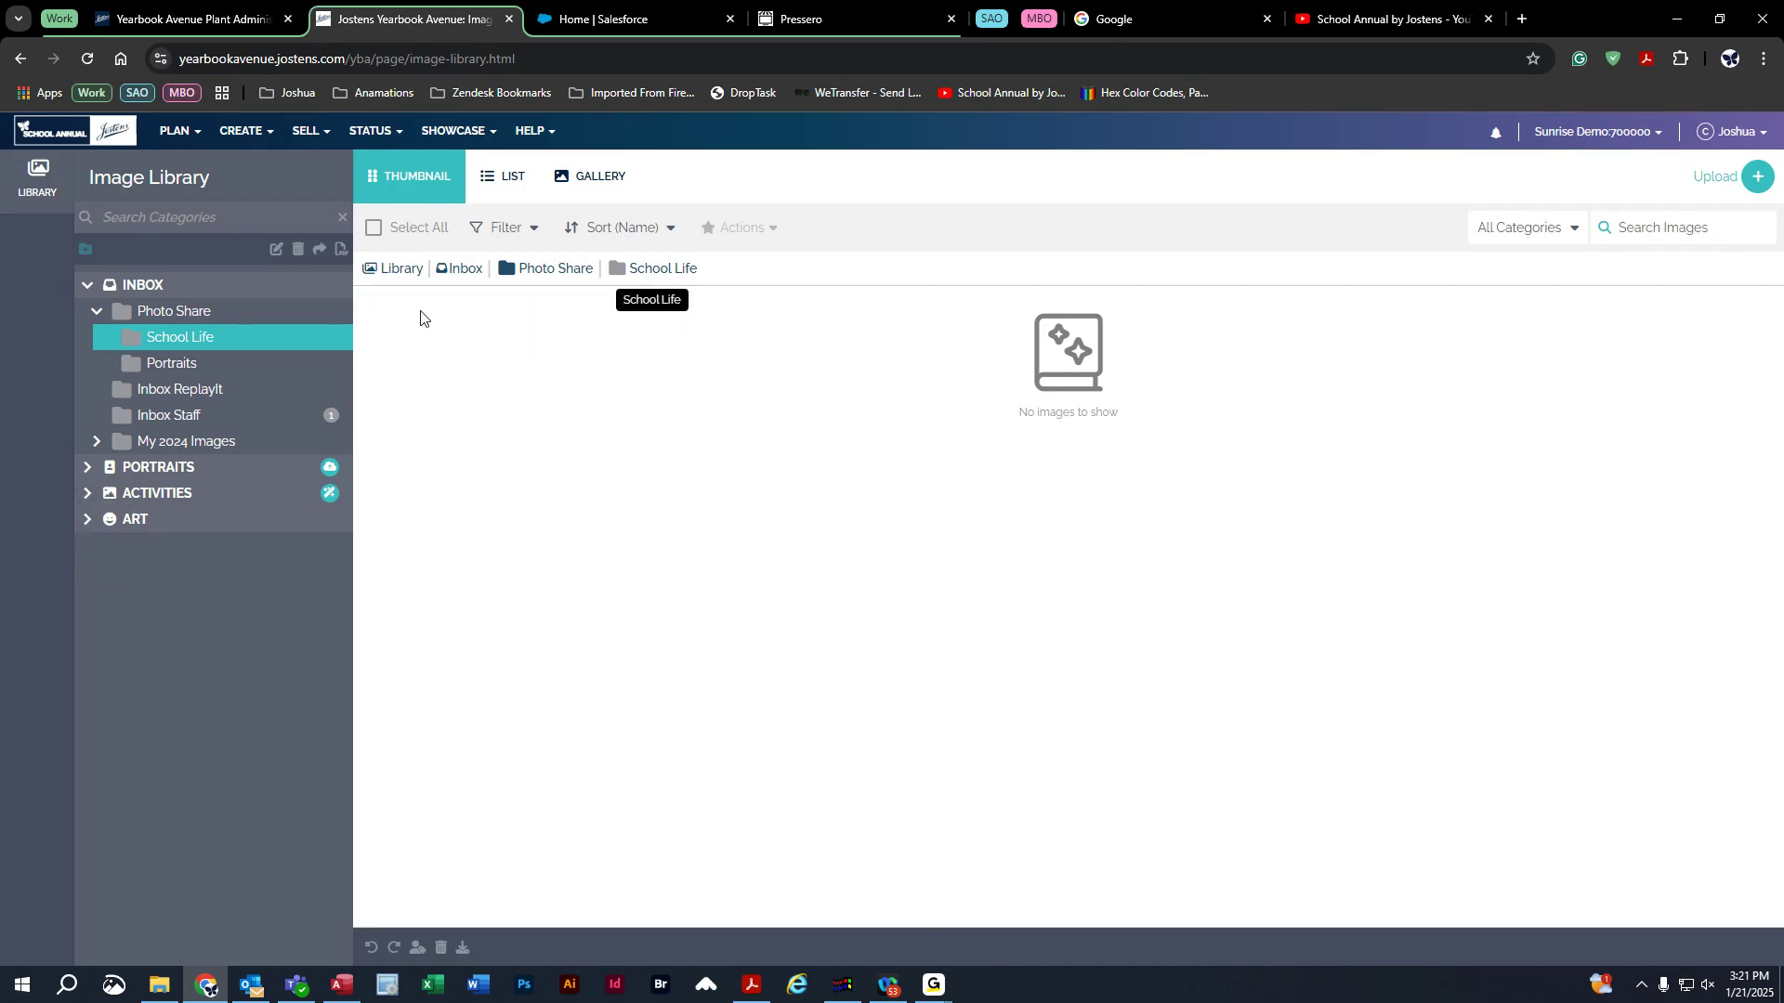
Open the Adkins-5 portraits, marquee-select all 23, then clear the selection.
left_click(83, 470)
left_click(144, 494)
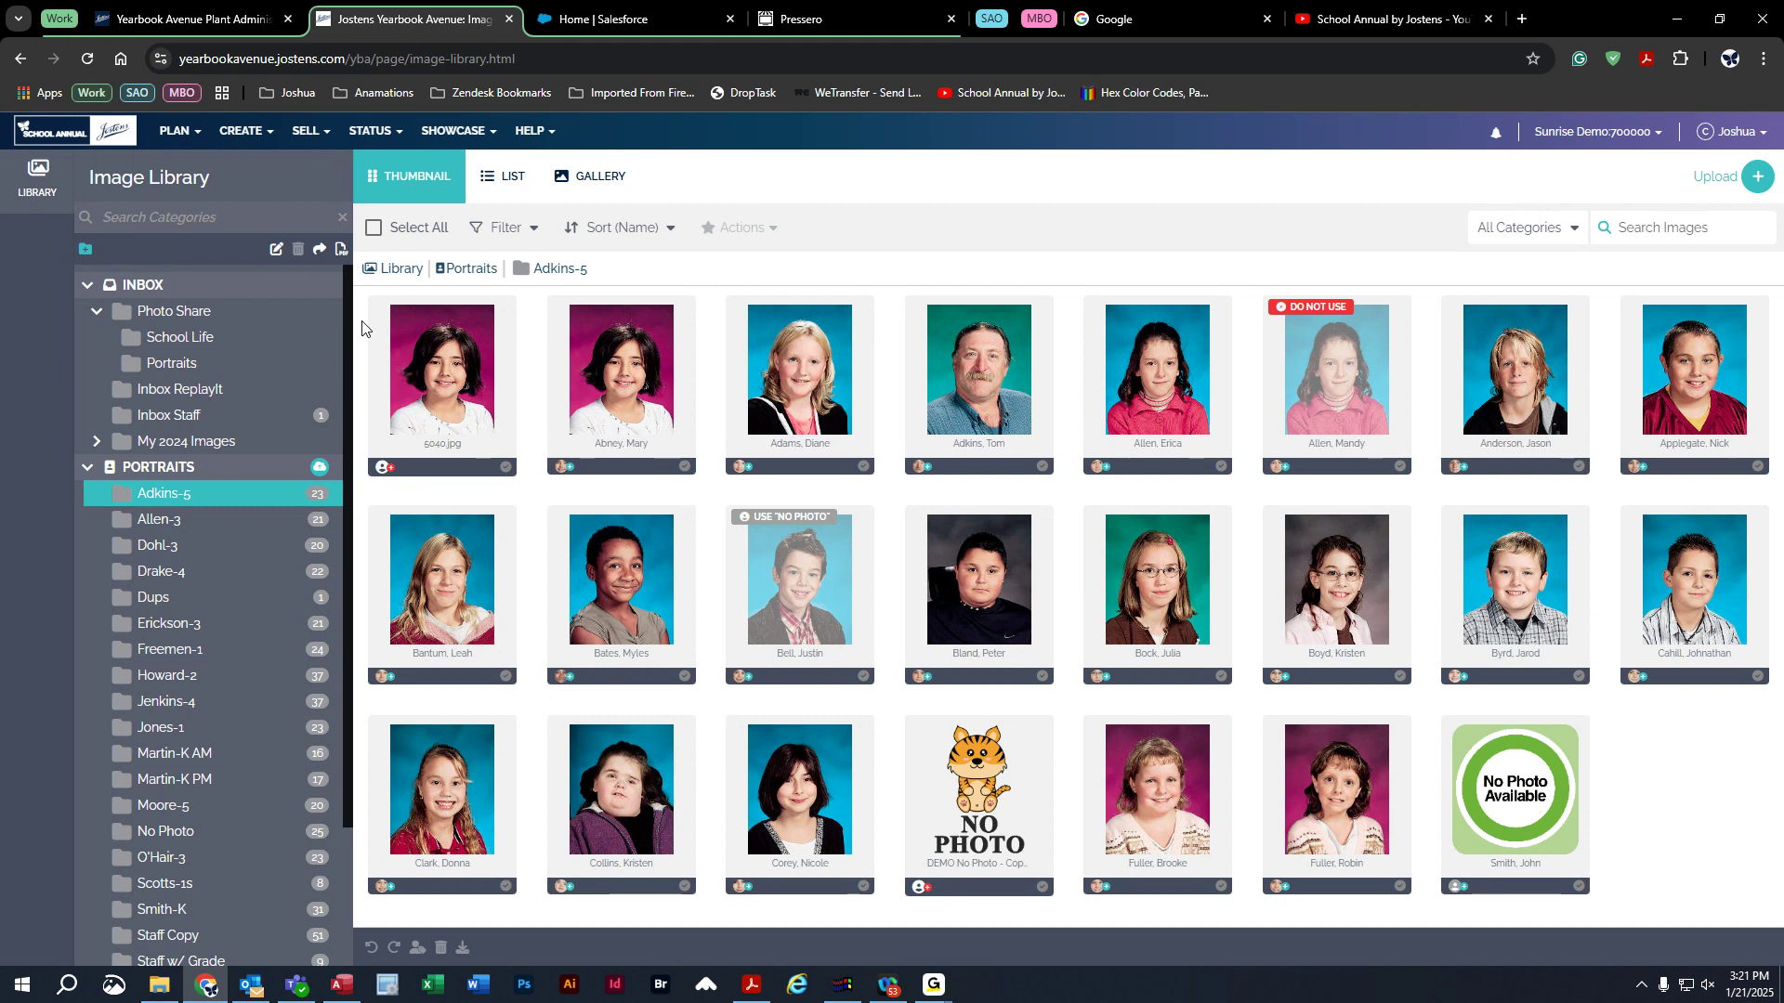
left_click_drag(363, 328, 1658, 887)
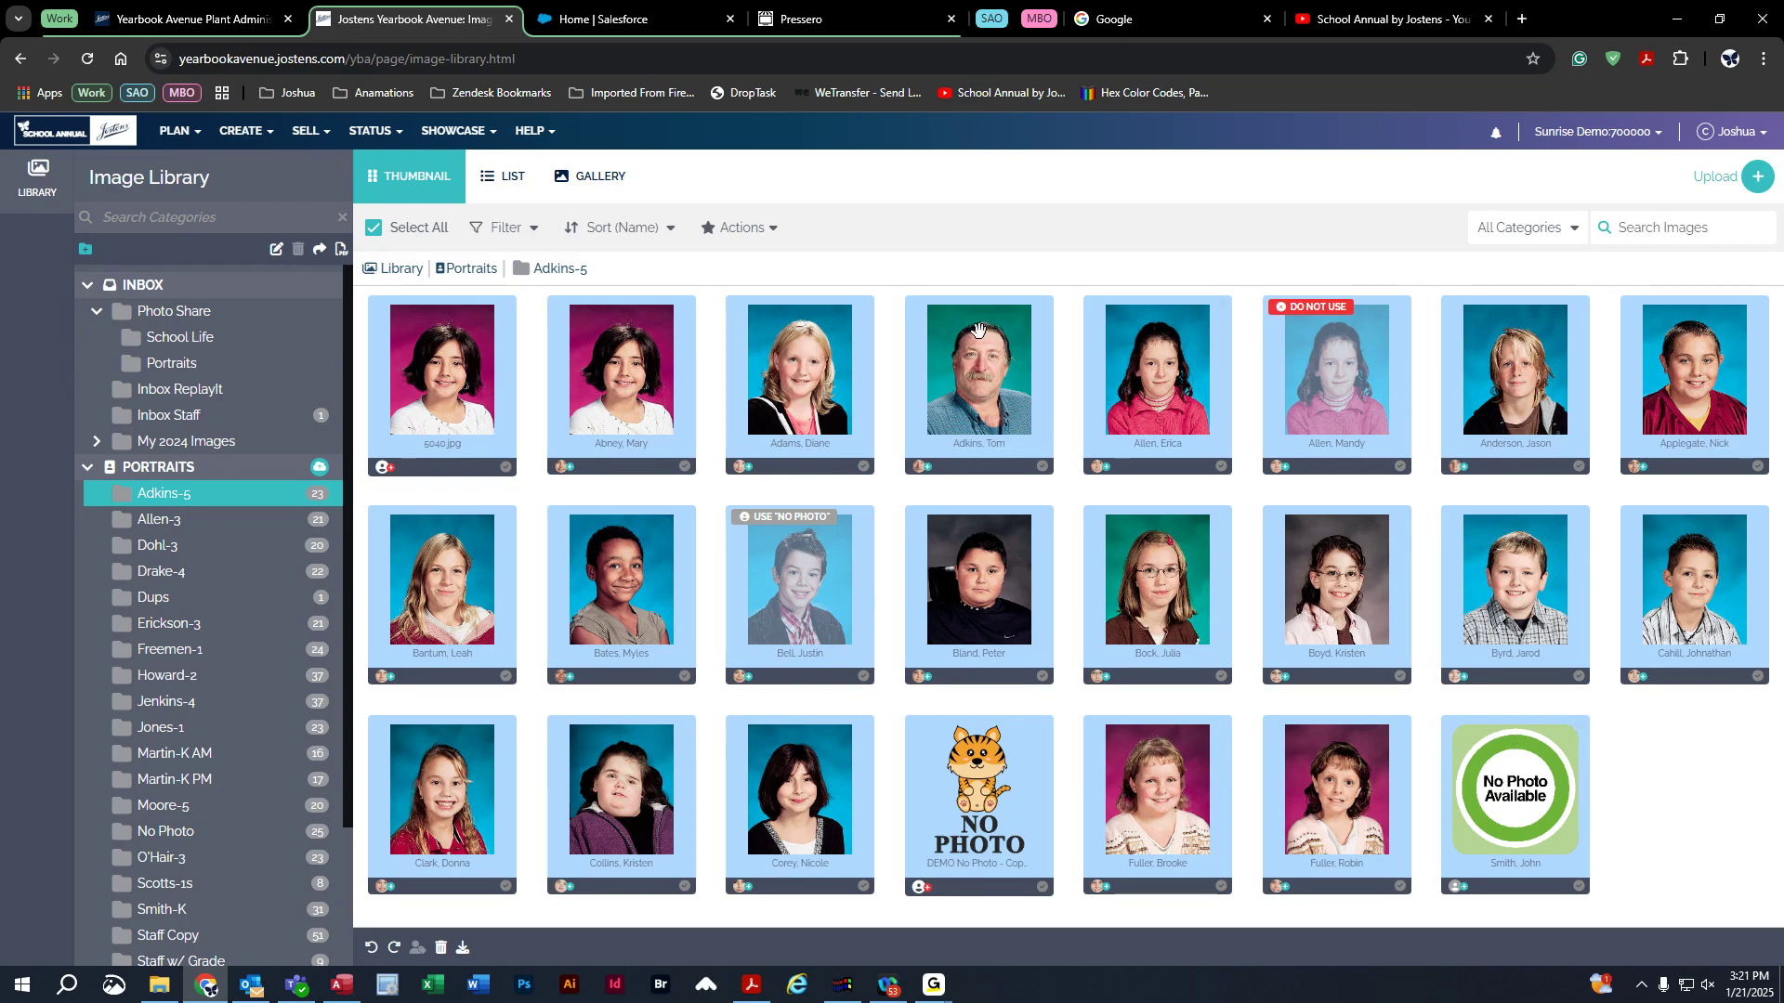
mouse_move(444, 371)
left_mouse_down()
mouse_move(166, 530)
mouse_move(448, 373)
left_mouse_up()
left_click(359, 375)
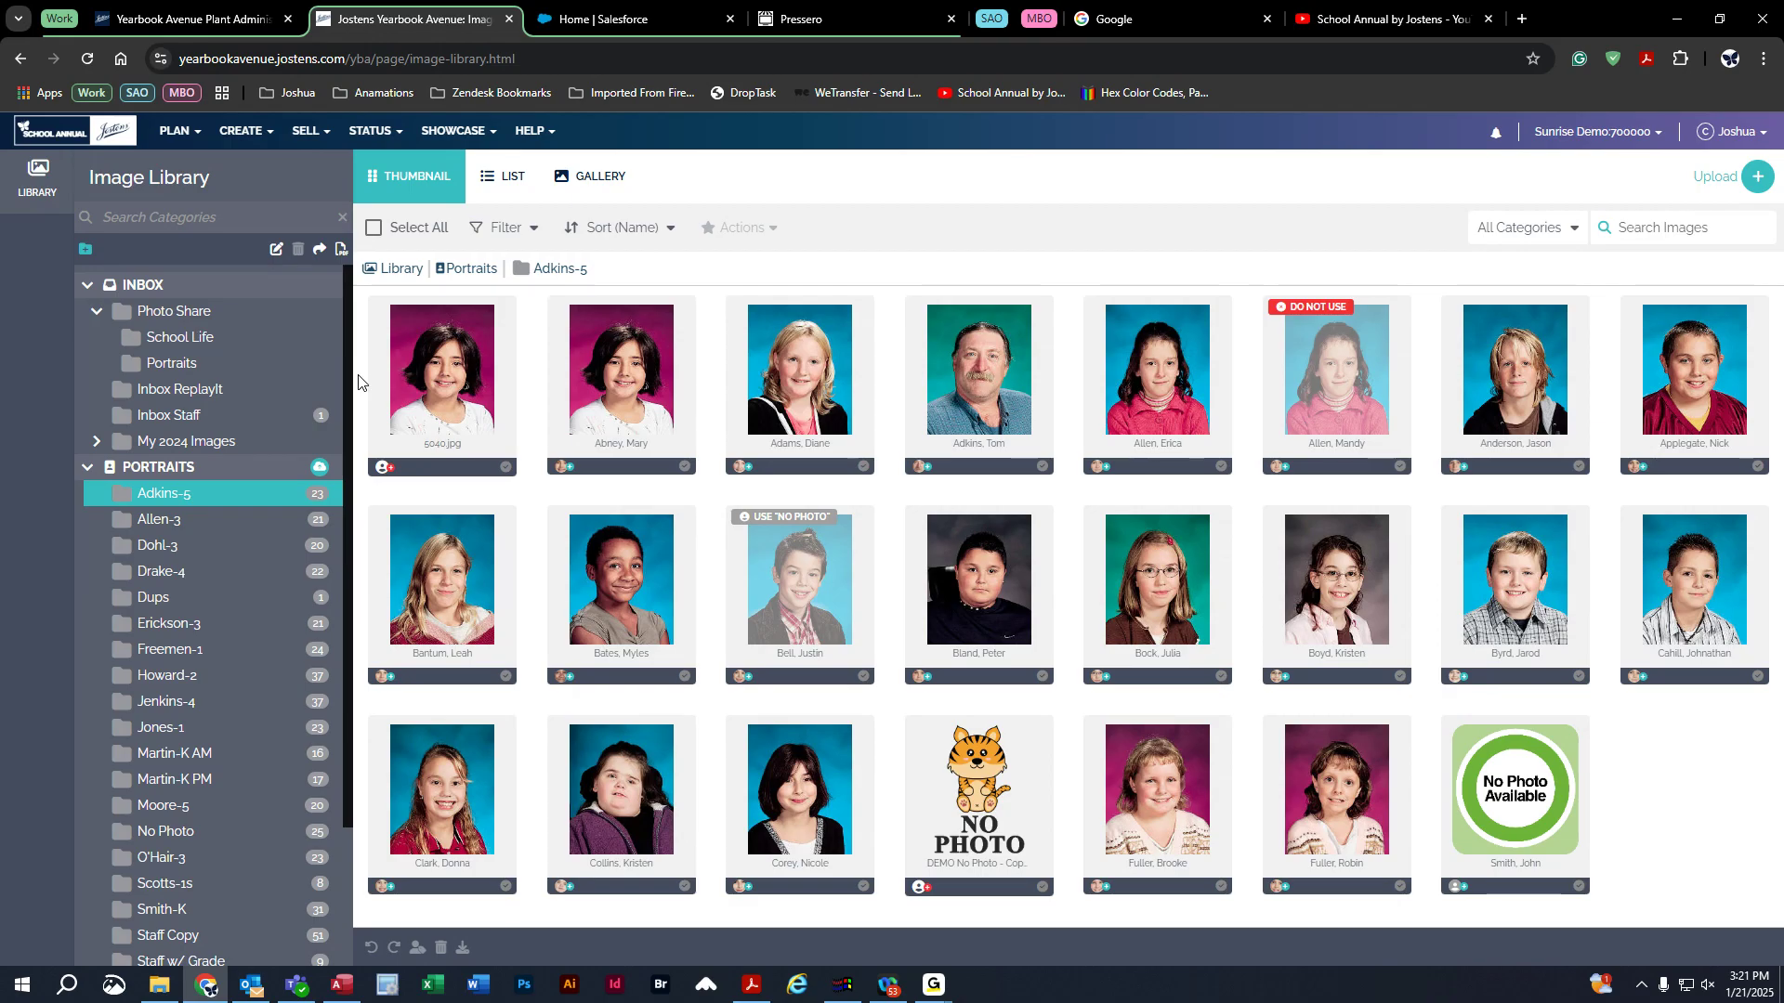
Reload the Image Library from CREATE and toggle the Portraits, Inbox and Photo Share trees.
left_click(232, 138)
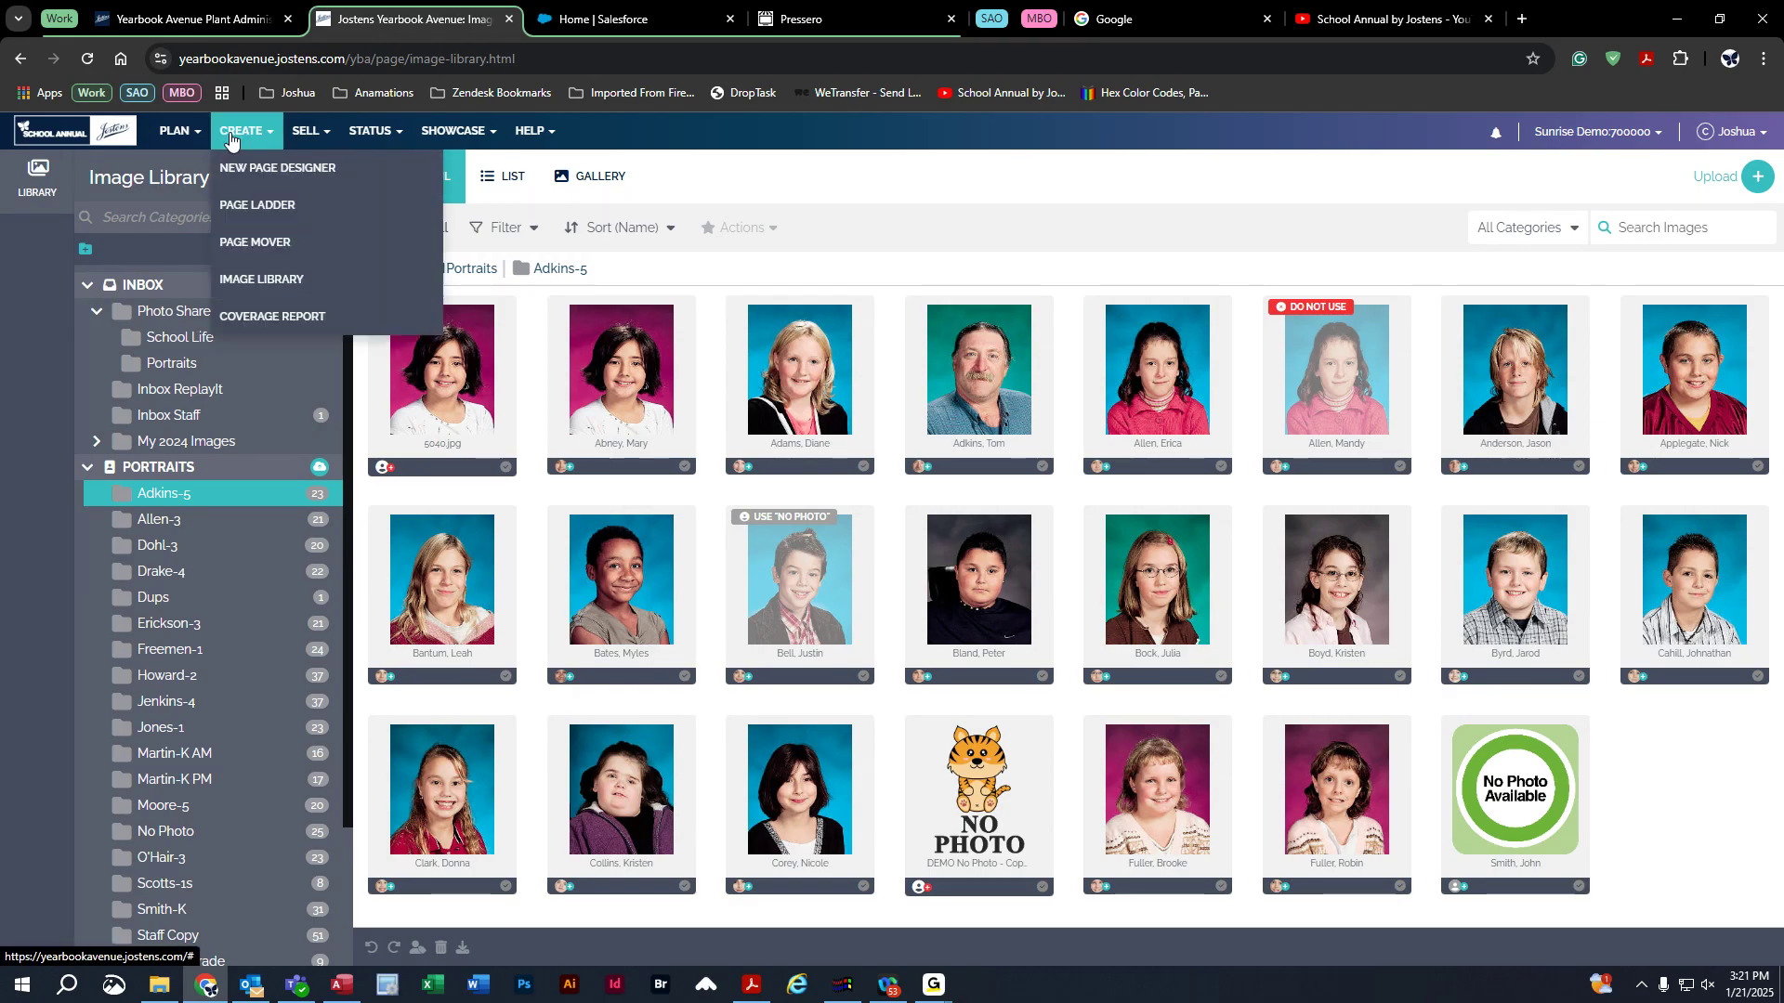
left_click(282, 279)
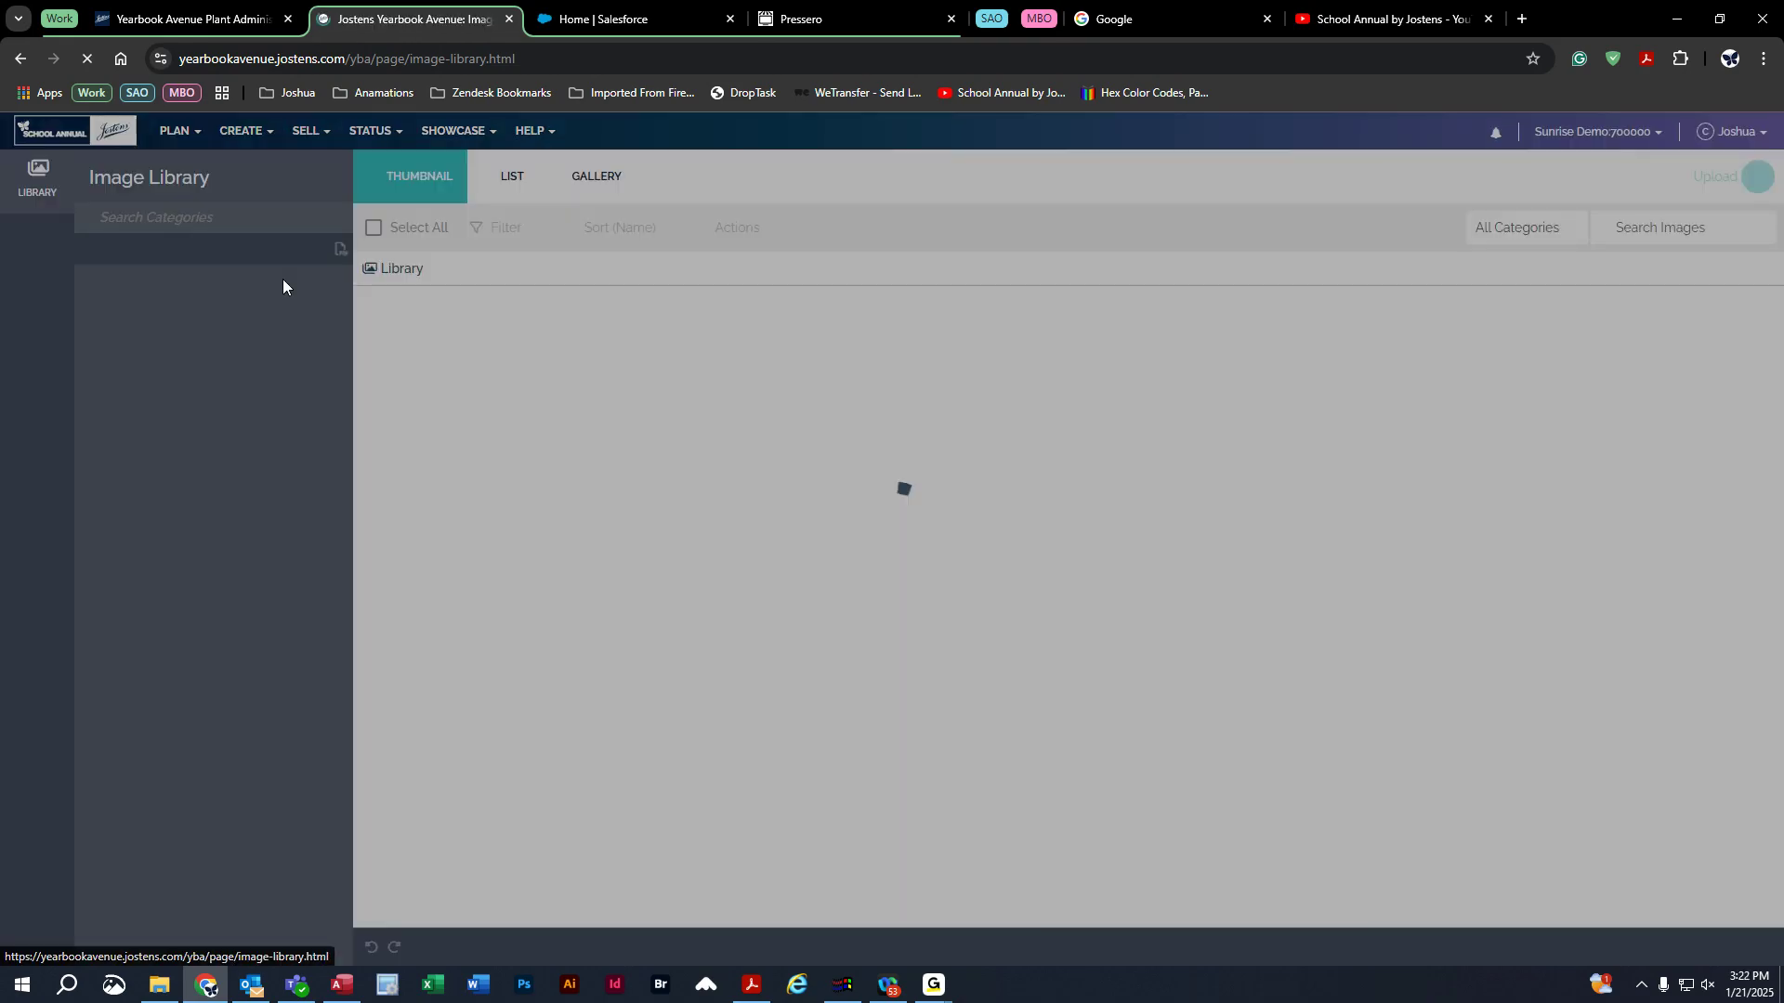
left_click(87, 467)
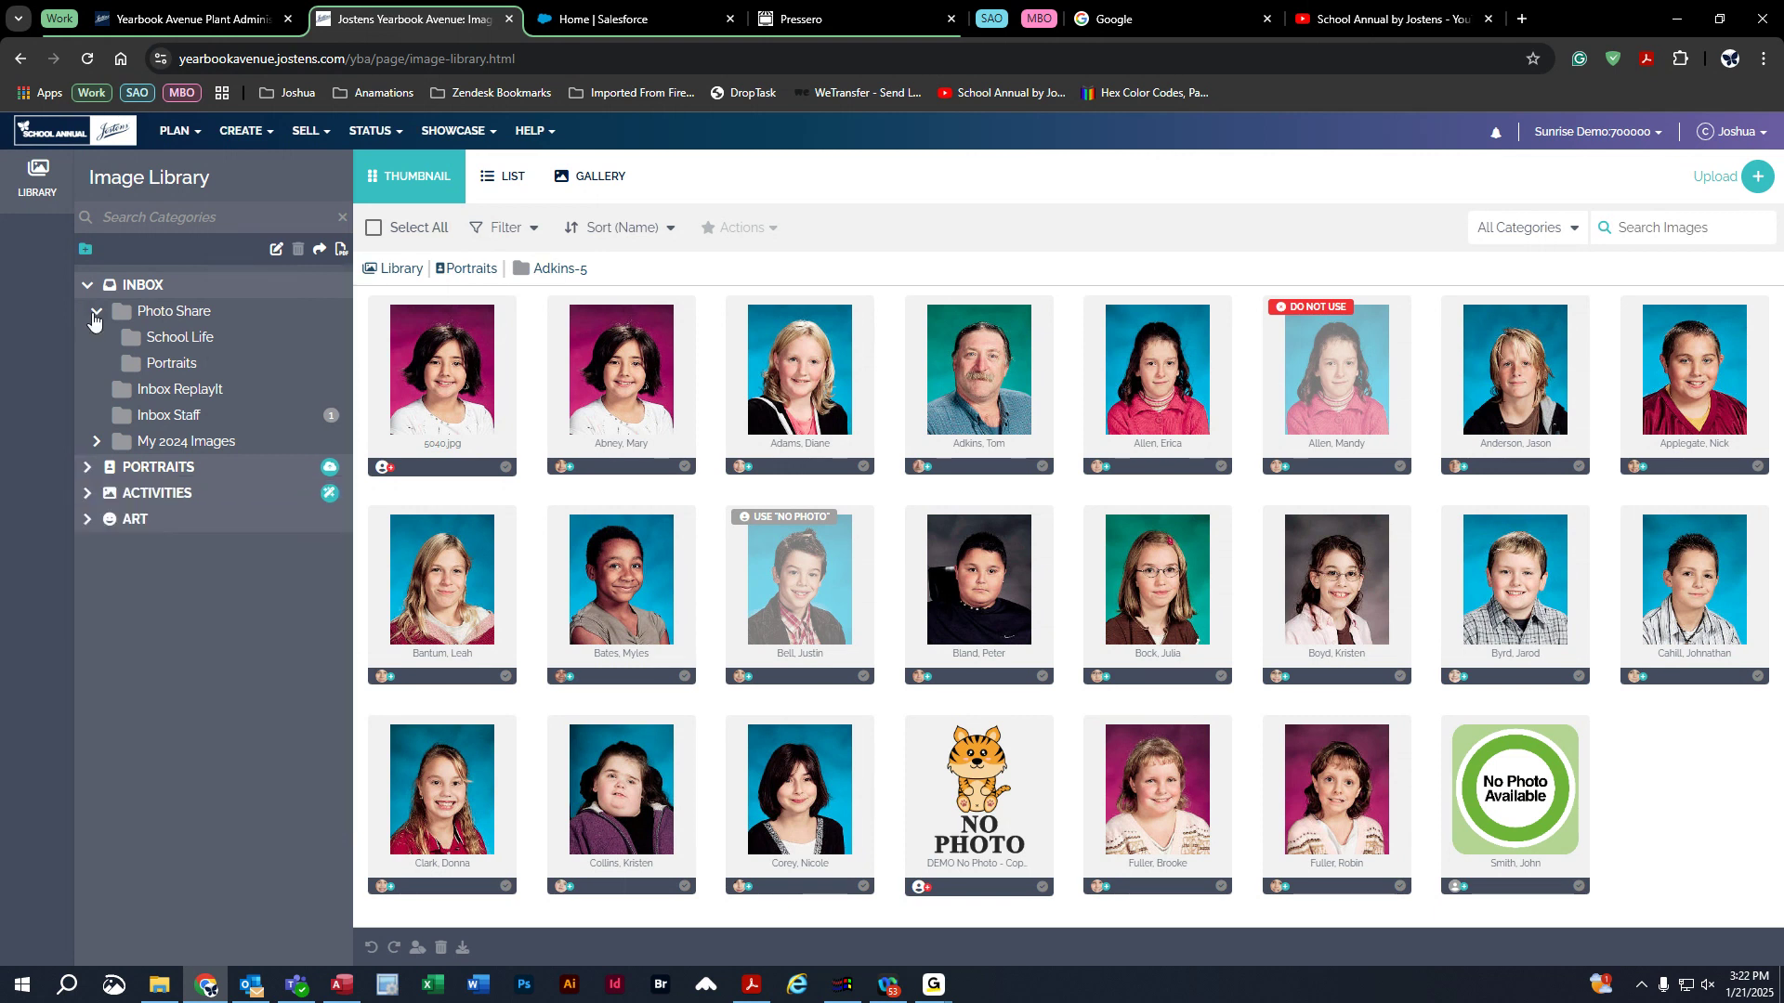
left_click(87, 287)
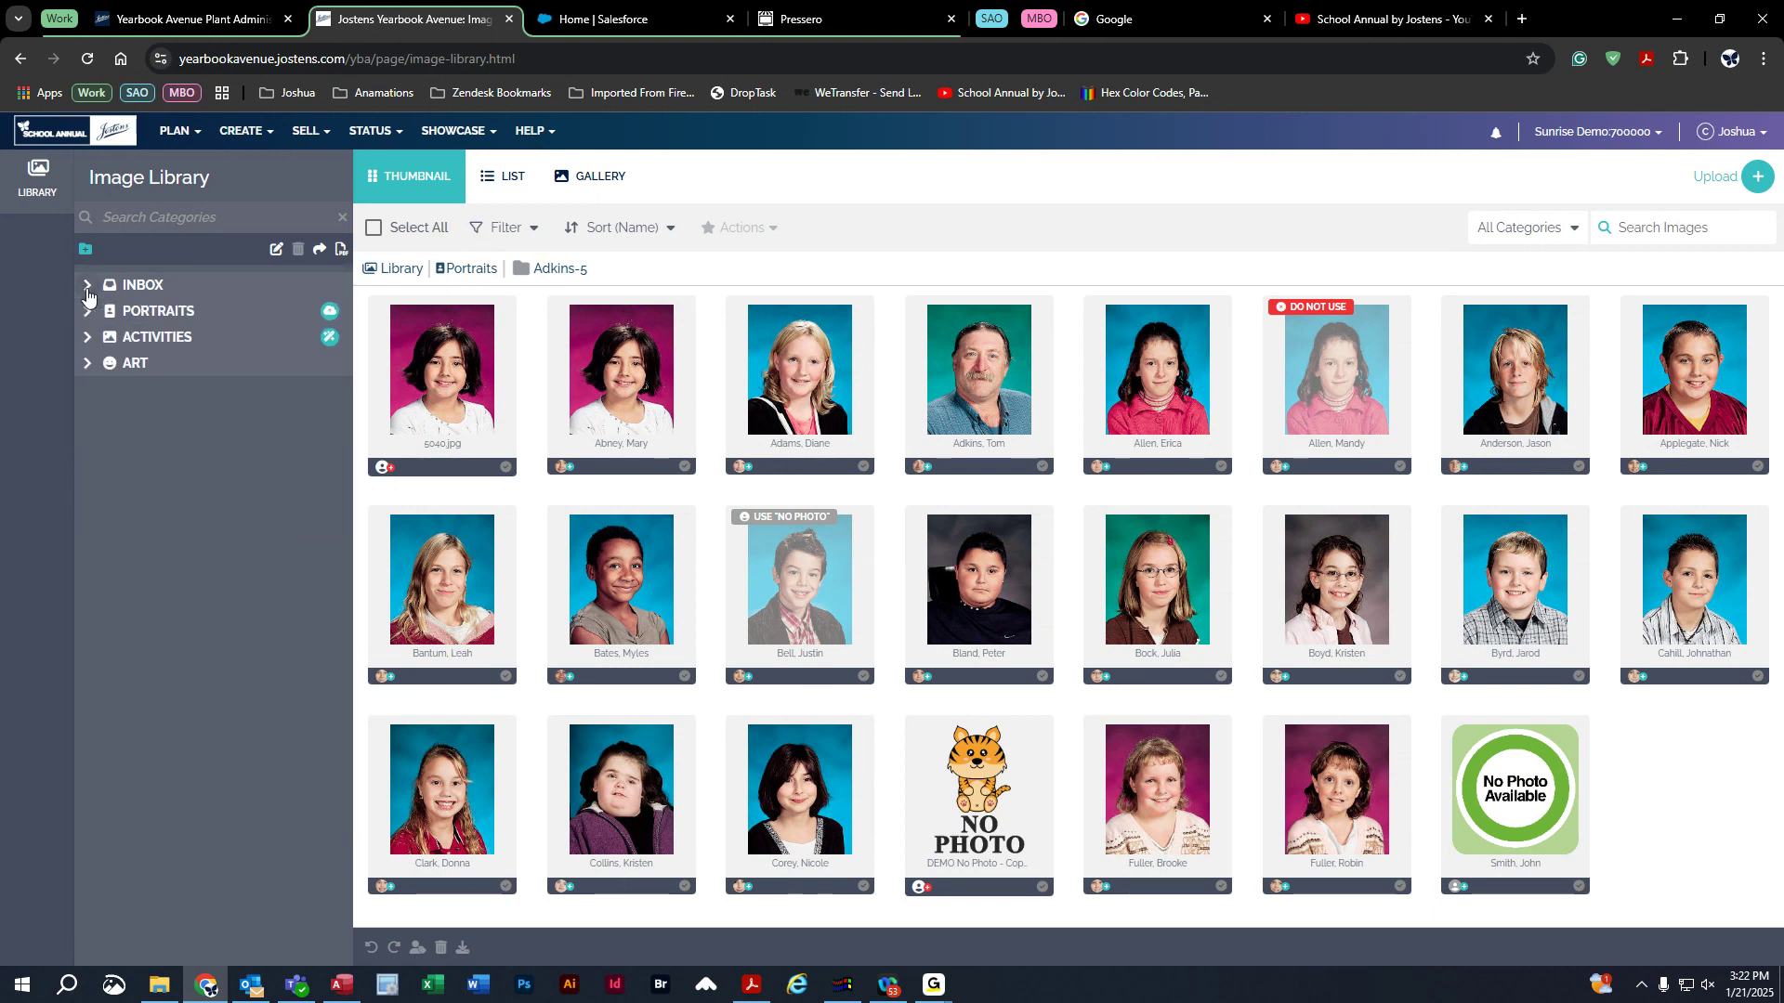
left_click(87, 288)
left_click(96, 313)
left_click(95, 313)
Expand Activities, view Academics, then select the Activities category heading itself.
left_click(86, 416)
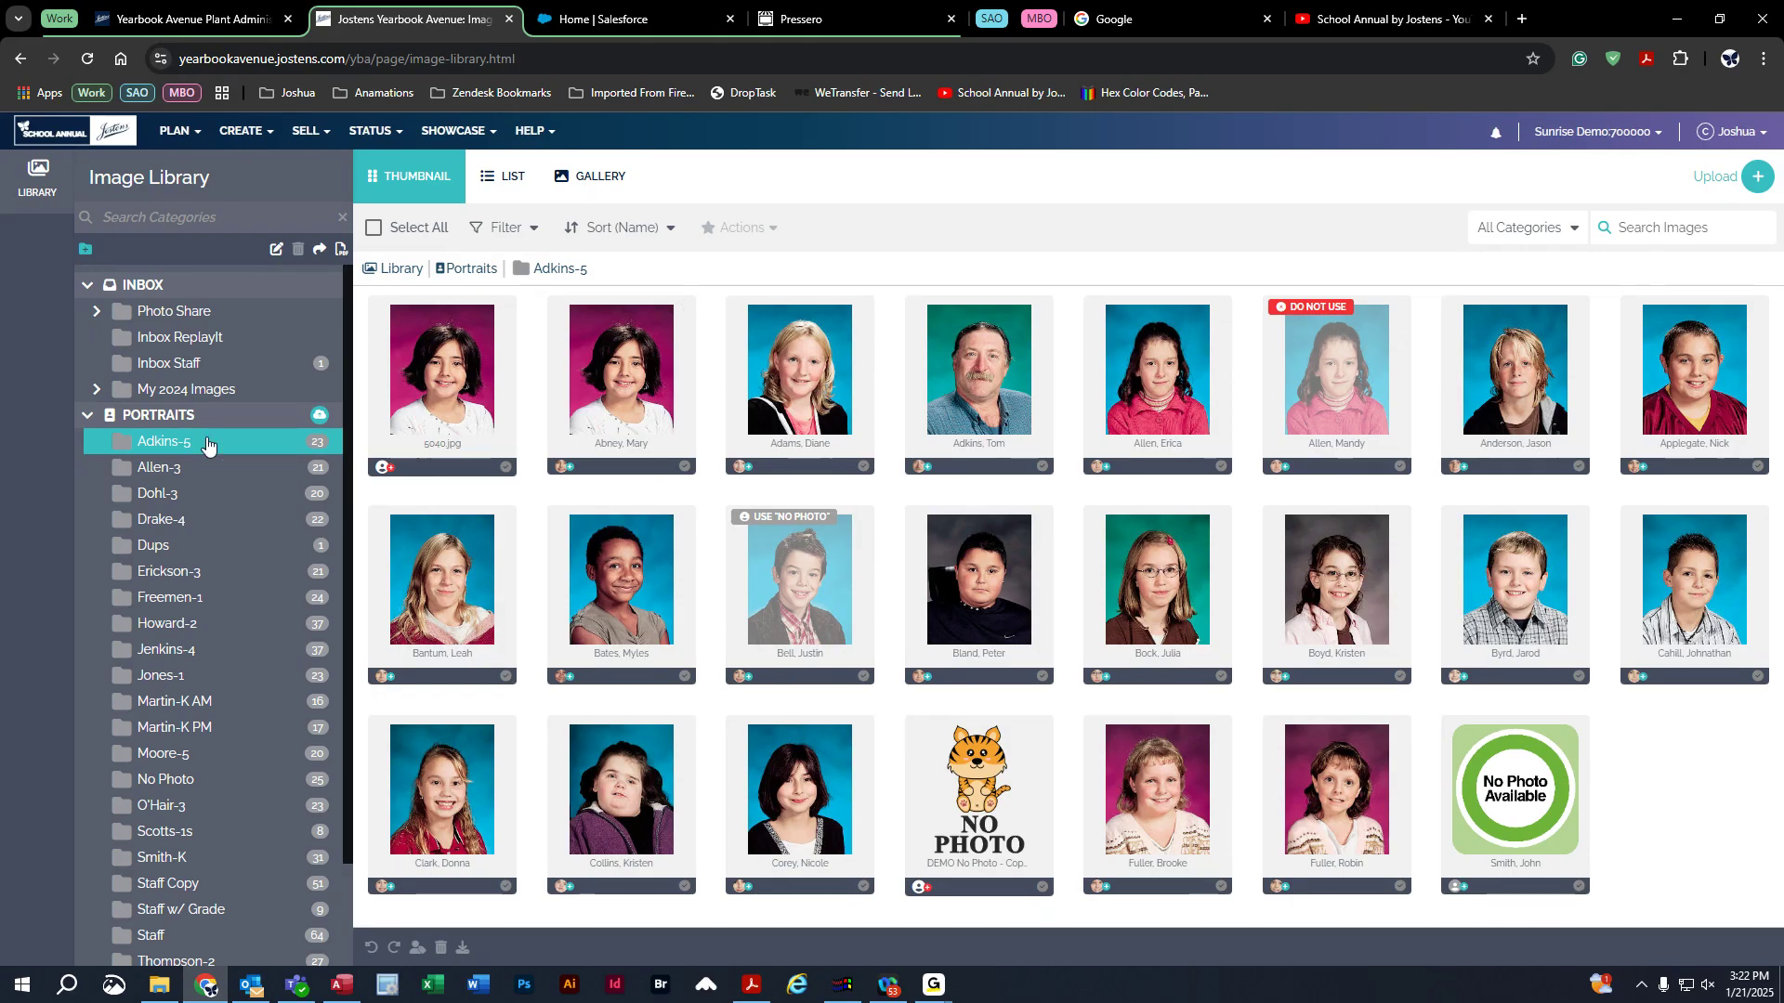
left_click(86, 415)
left_click(86, 442)
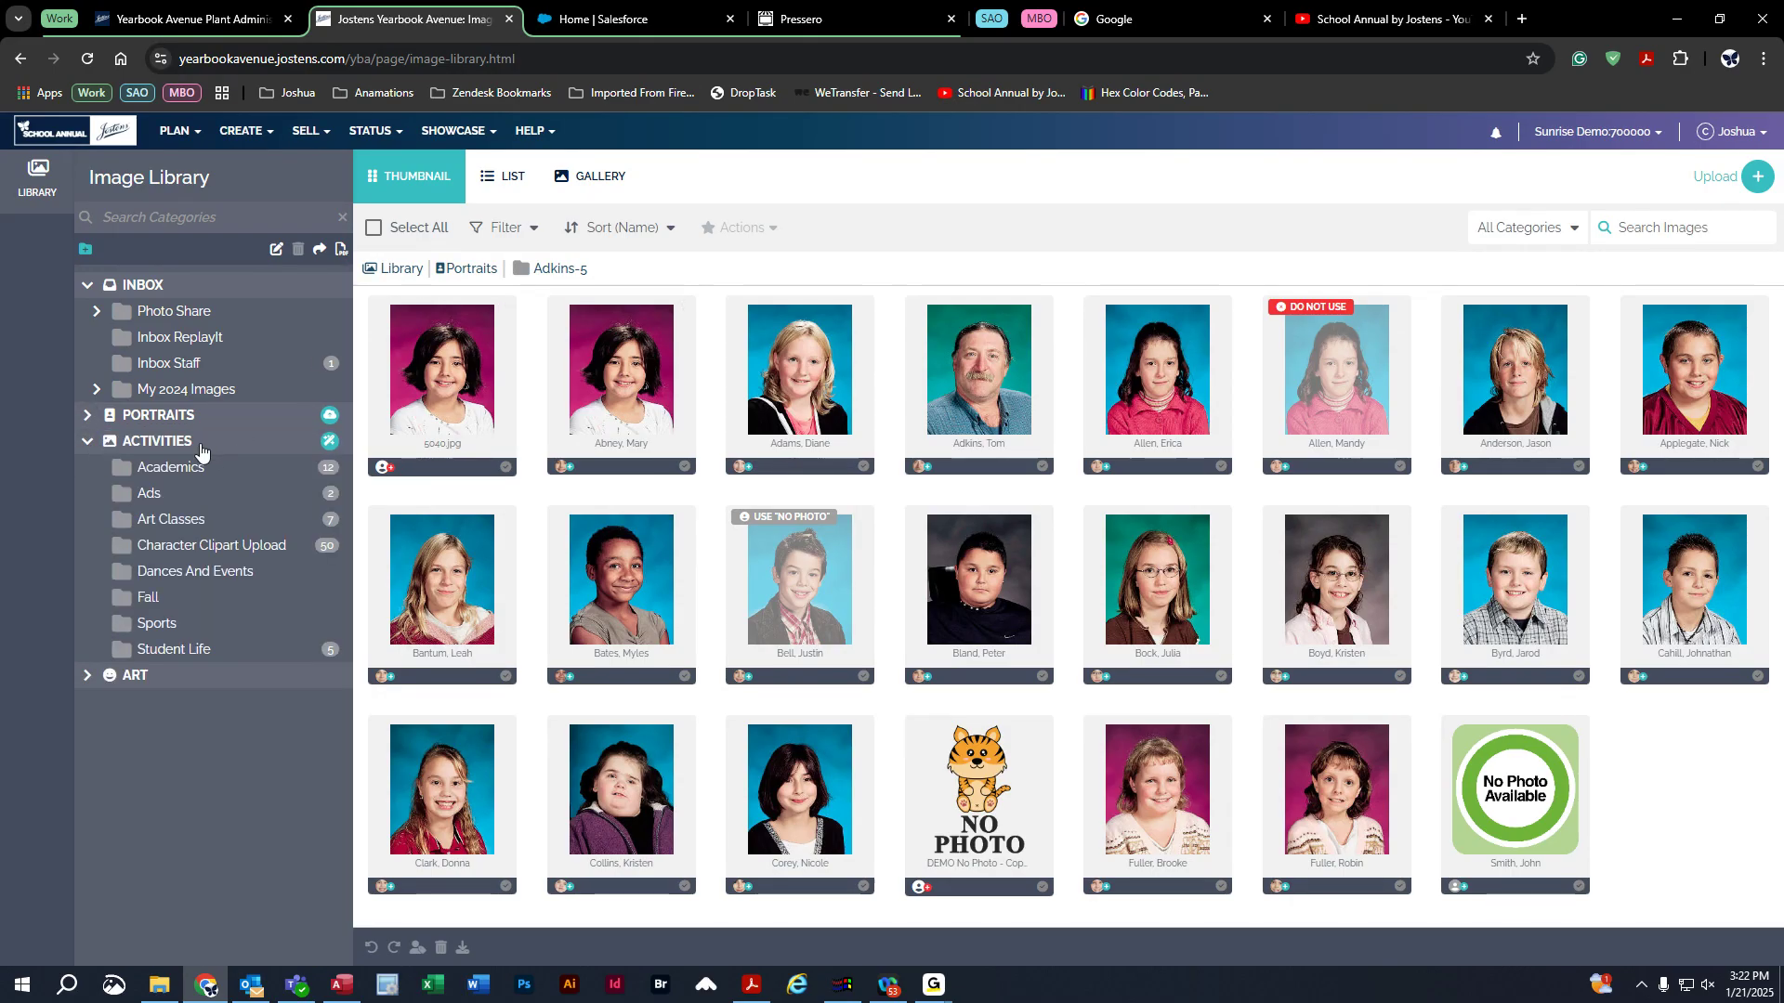
left_click(170, 471)
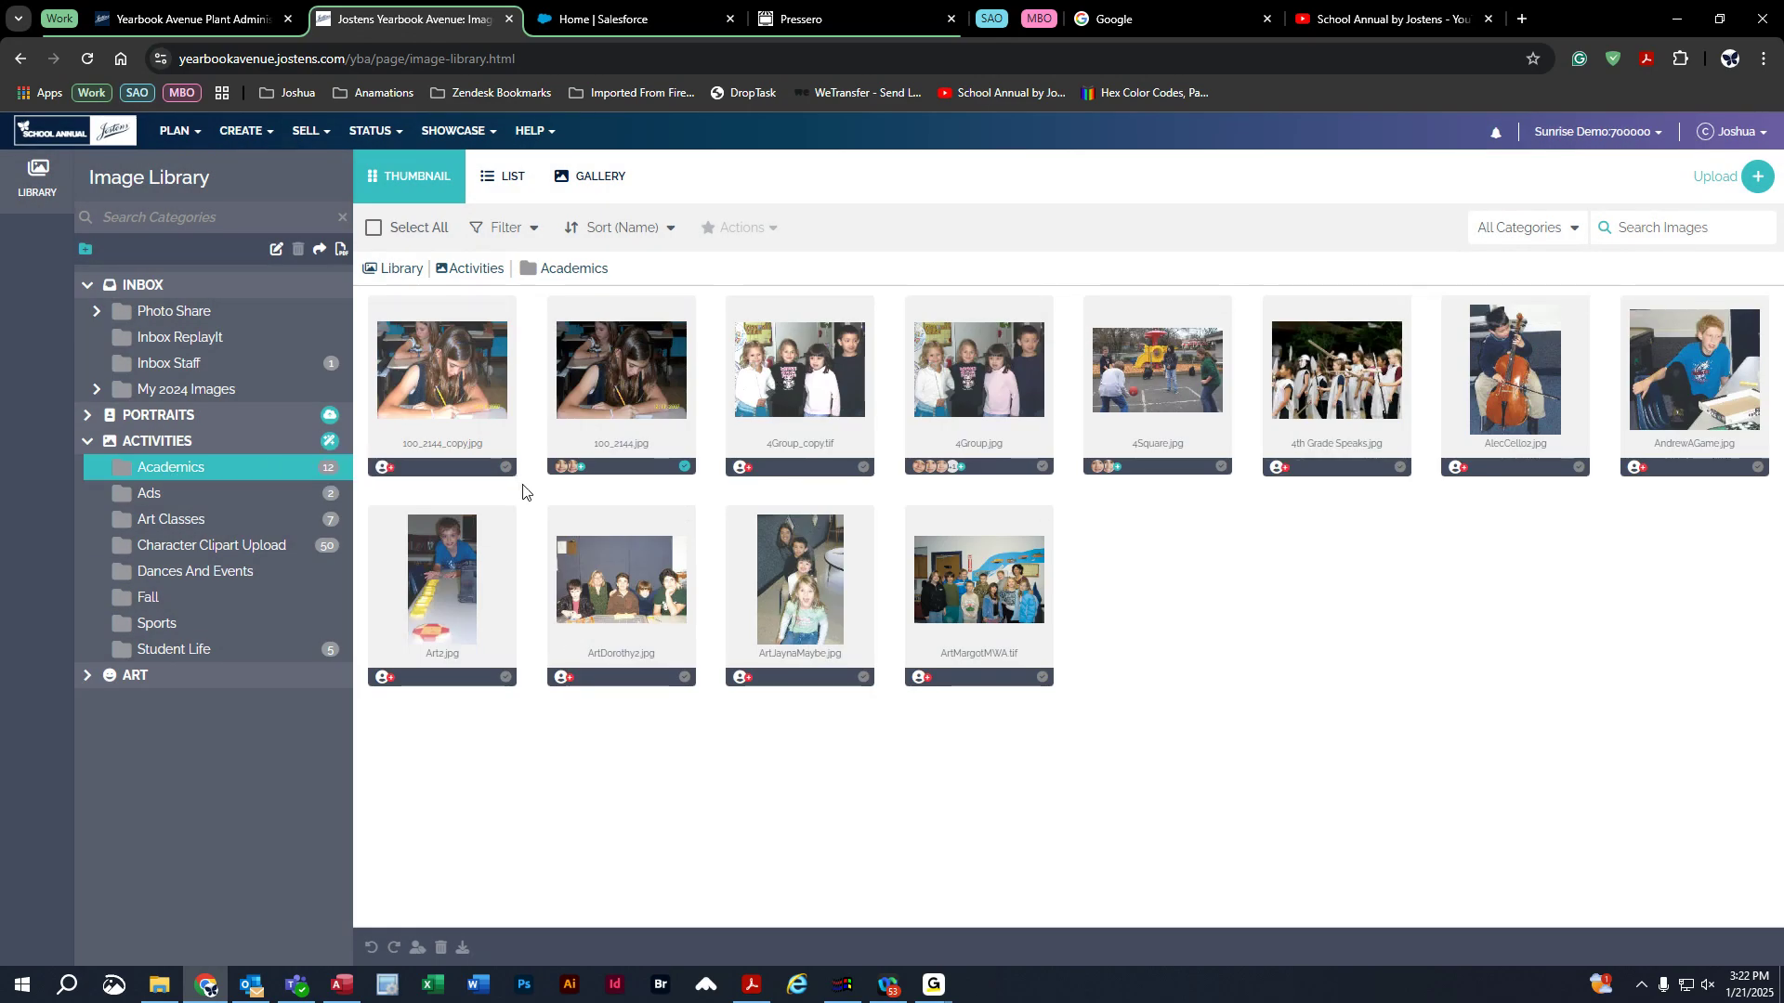
left_click(153, 443)
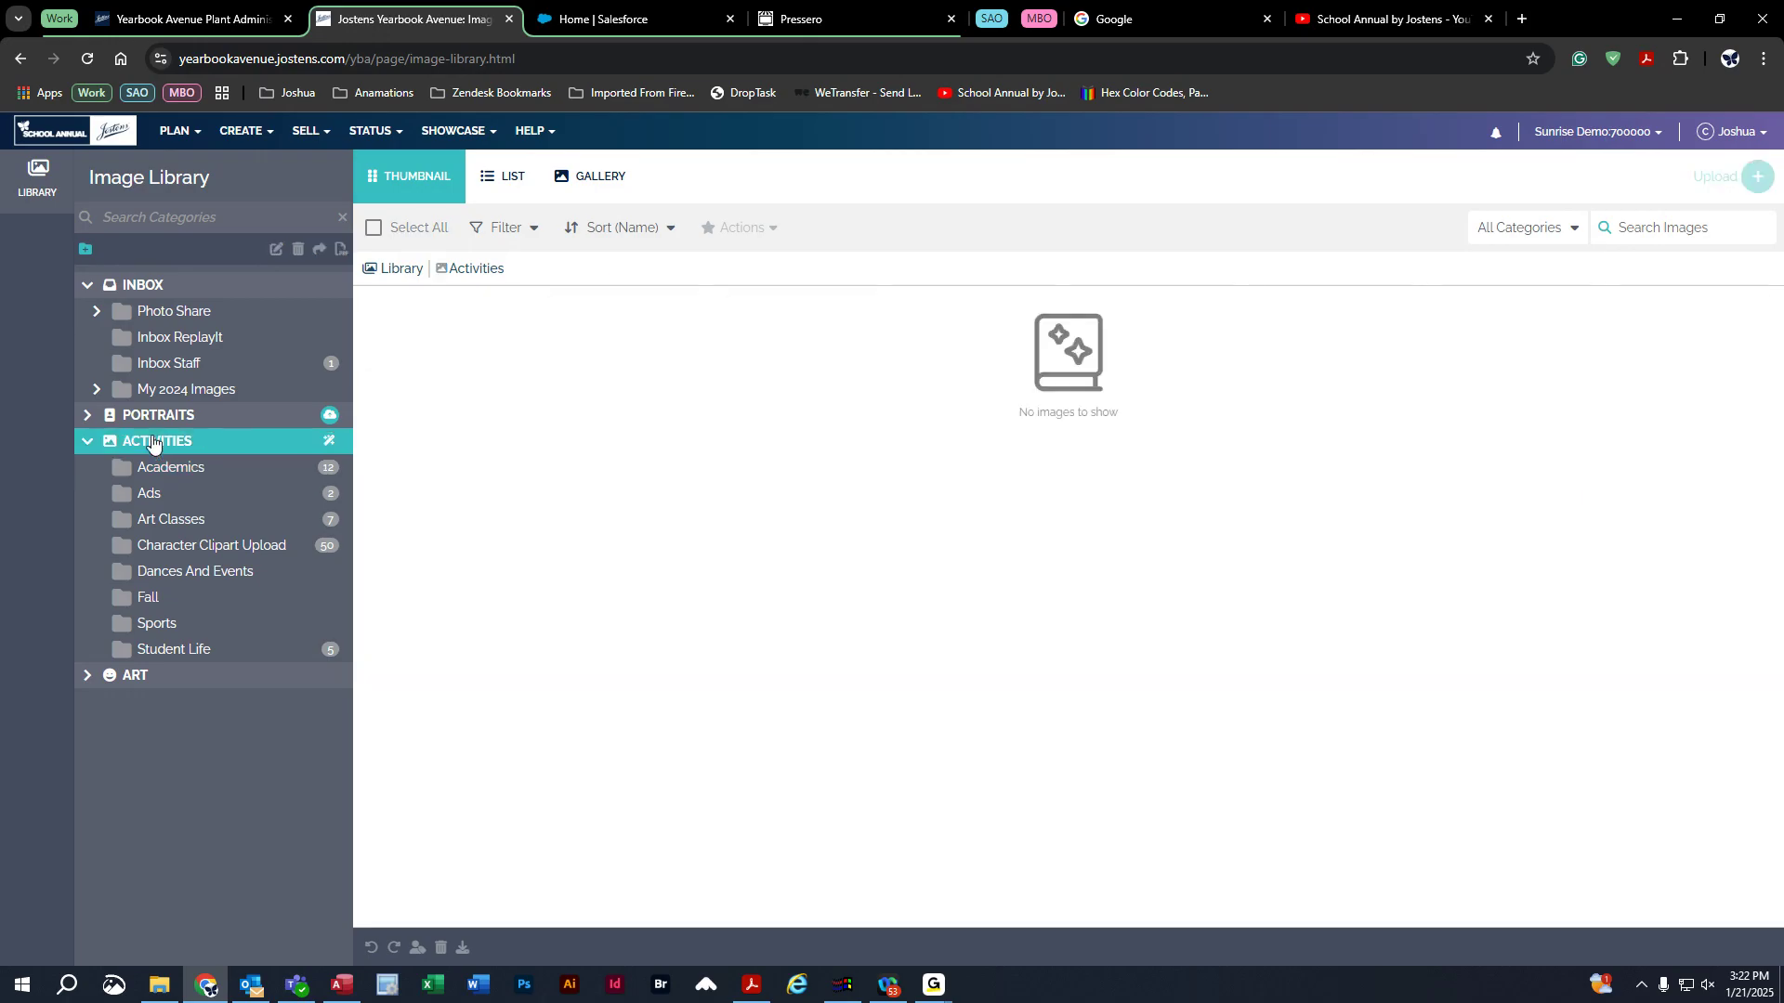
Add a 'trip' subcategory directly under Activities.
left_click(84, 251)
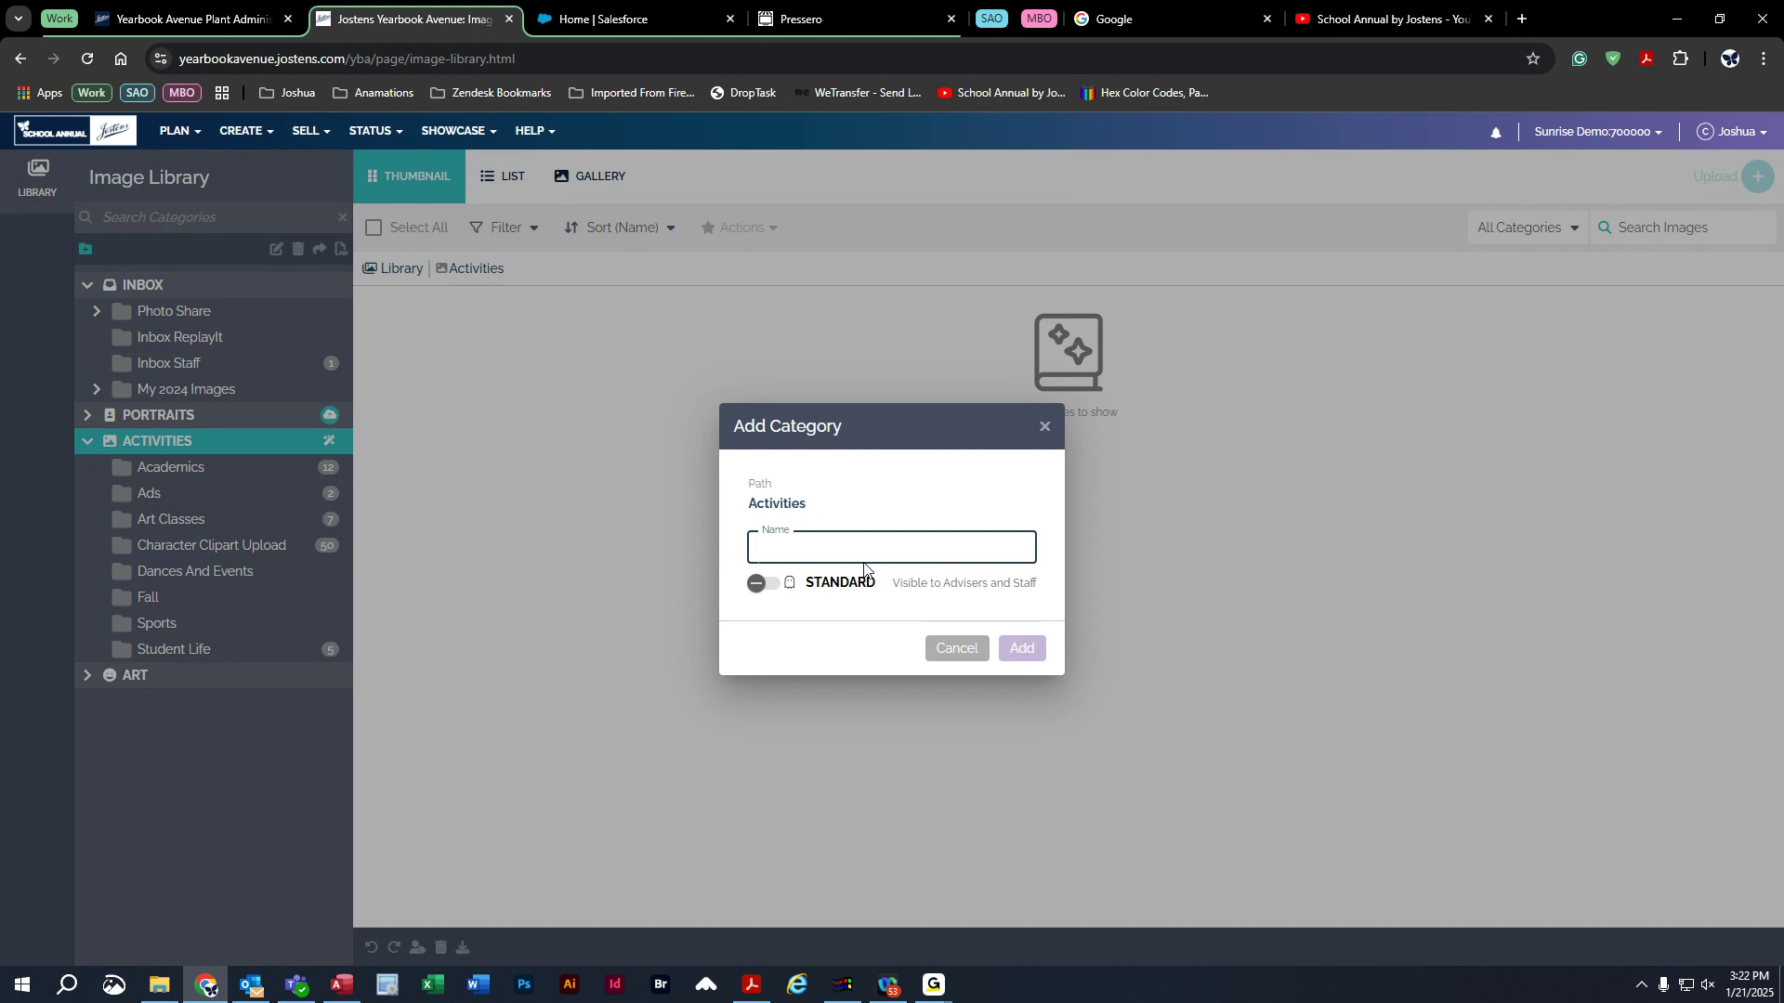
type("trip")
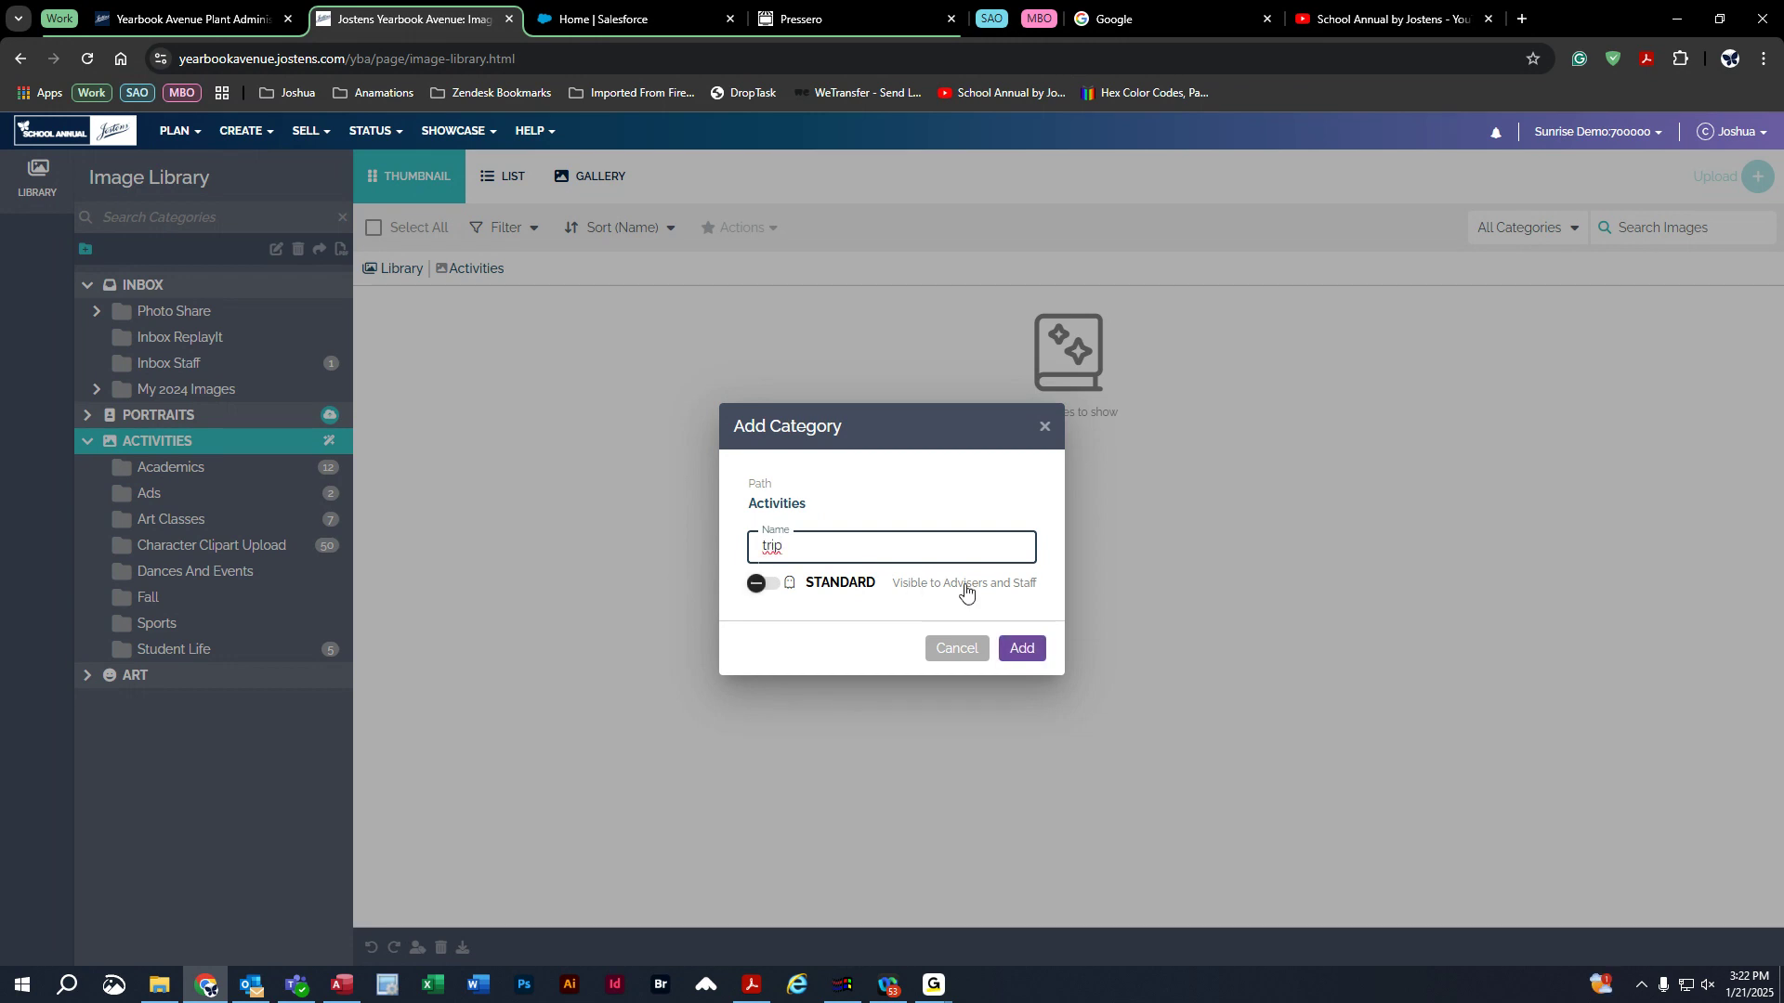
left_click(1023, 651)
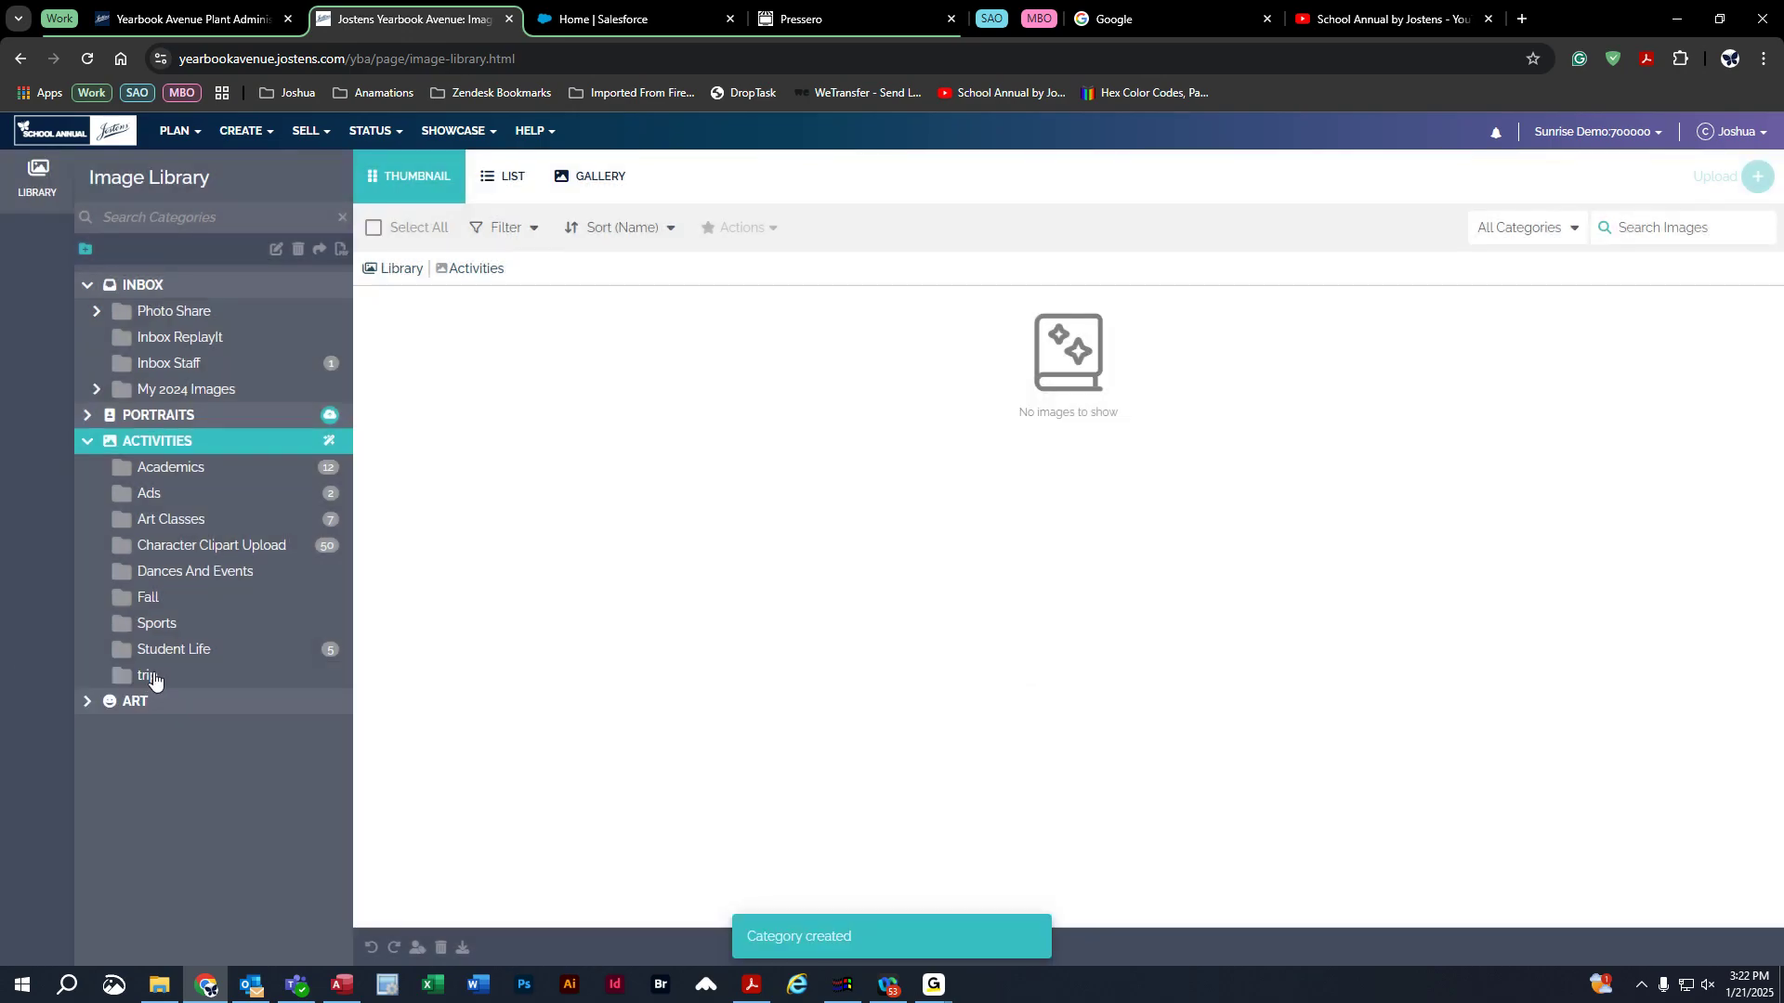
Add another 'trip' subcategory inside Fall and show it, then bring up actions for Activities' trip.
left_click(144, 600)
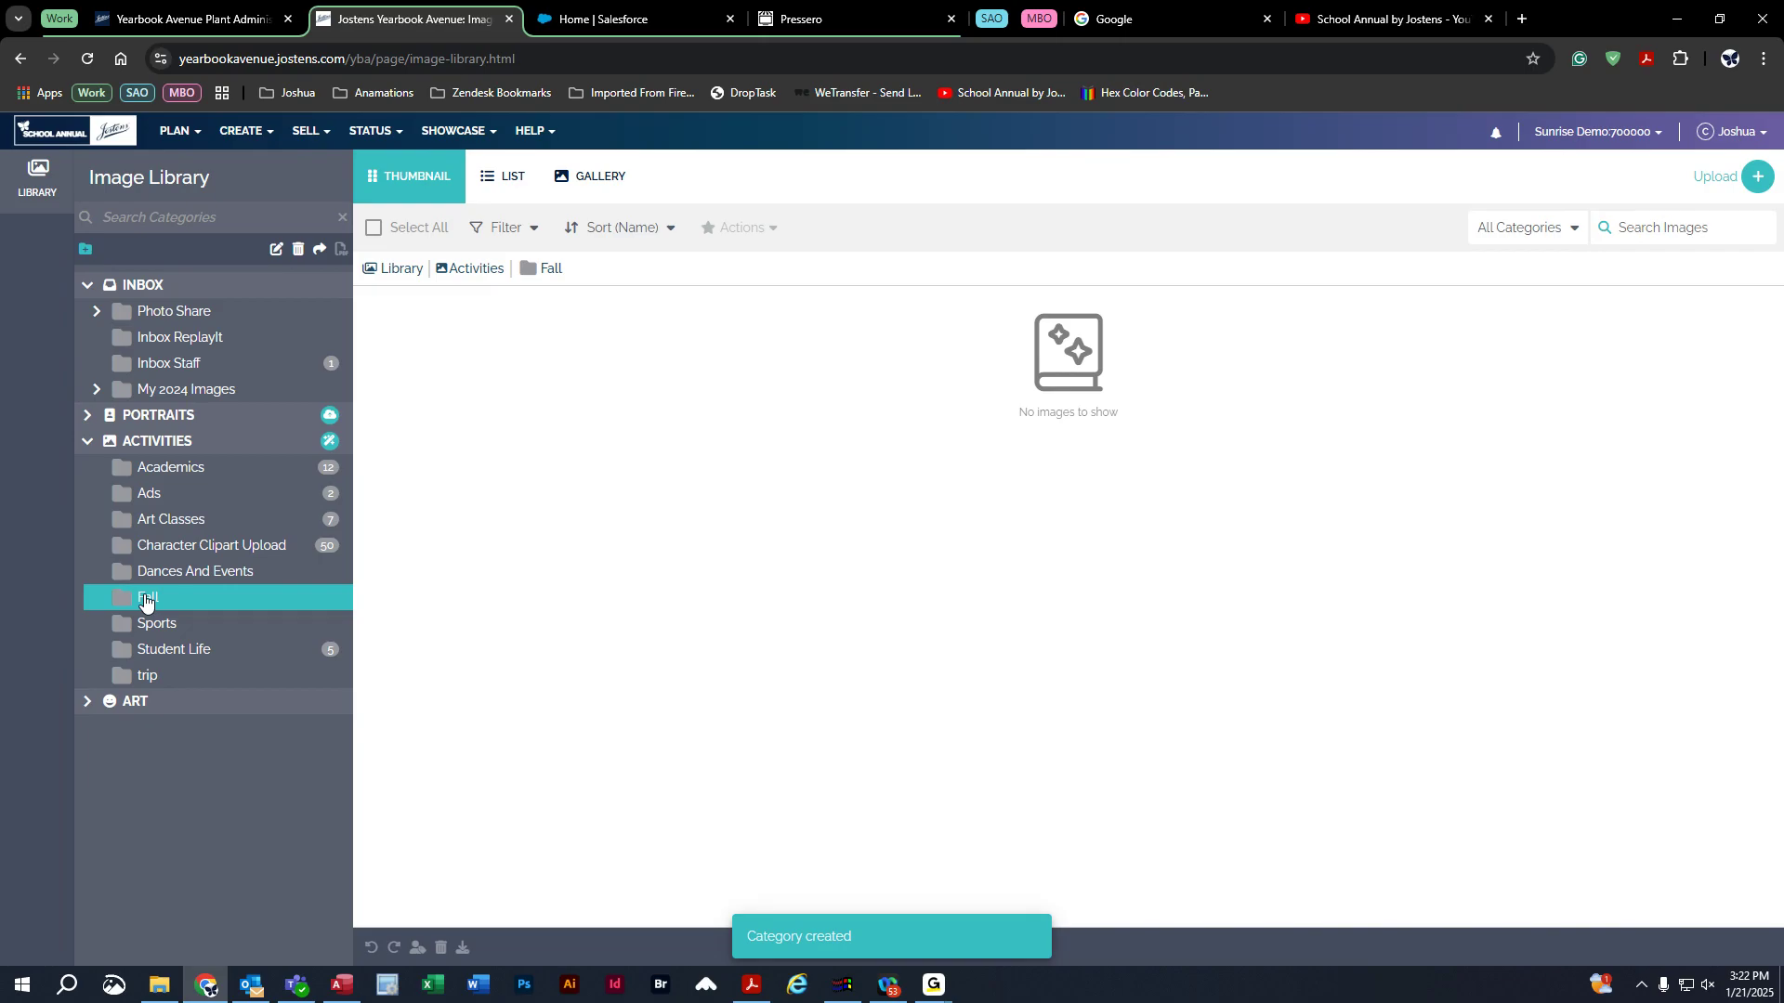
left_click(85, 248)
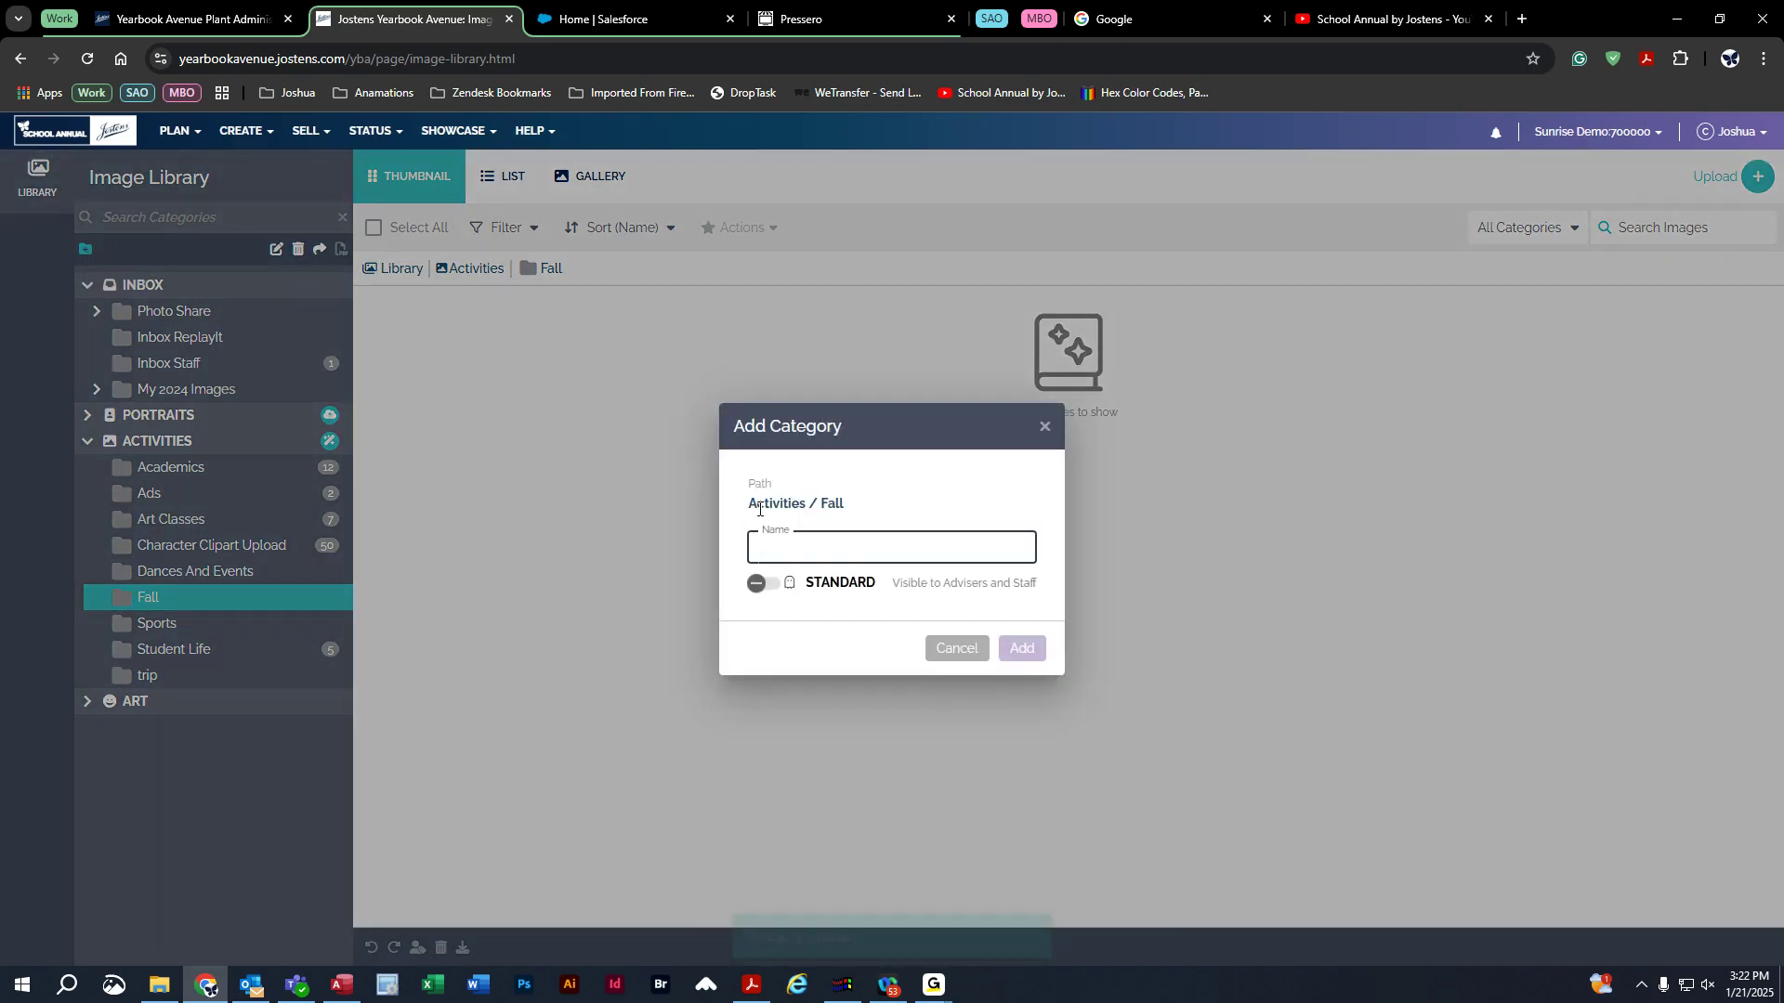
type("trip")
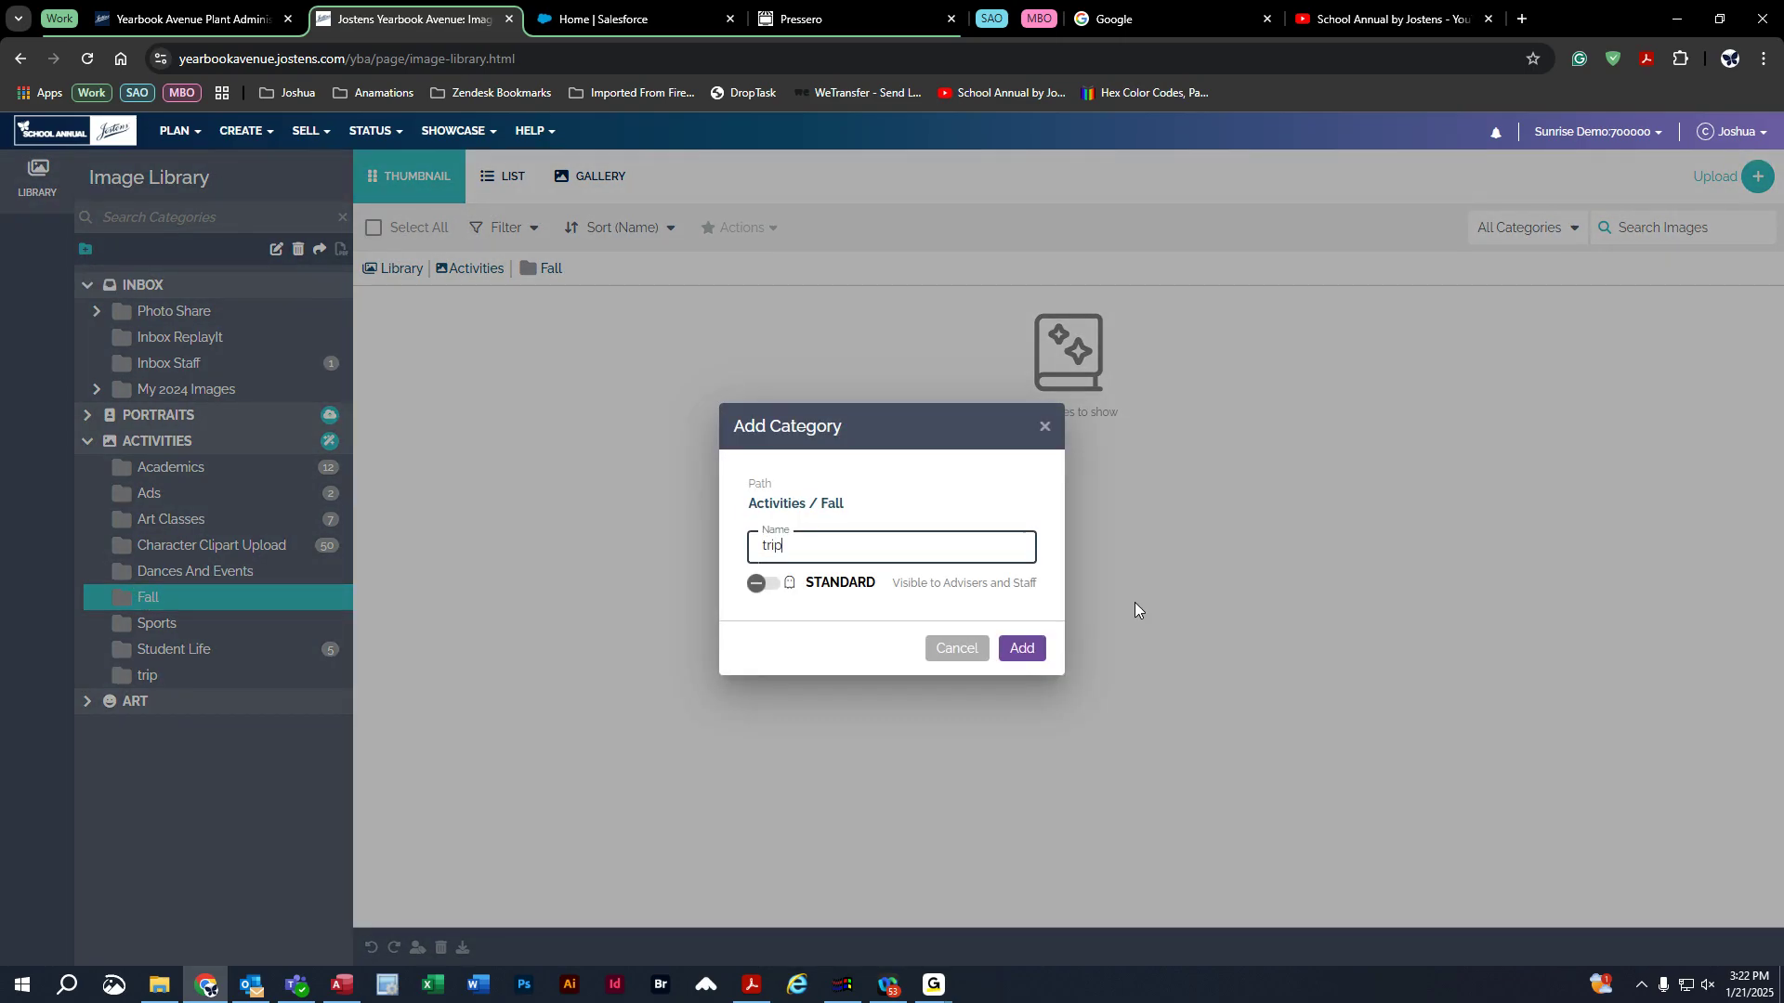
left_click(1021, 649)
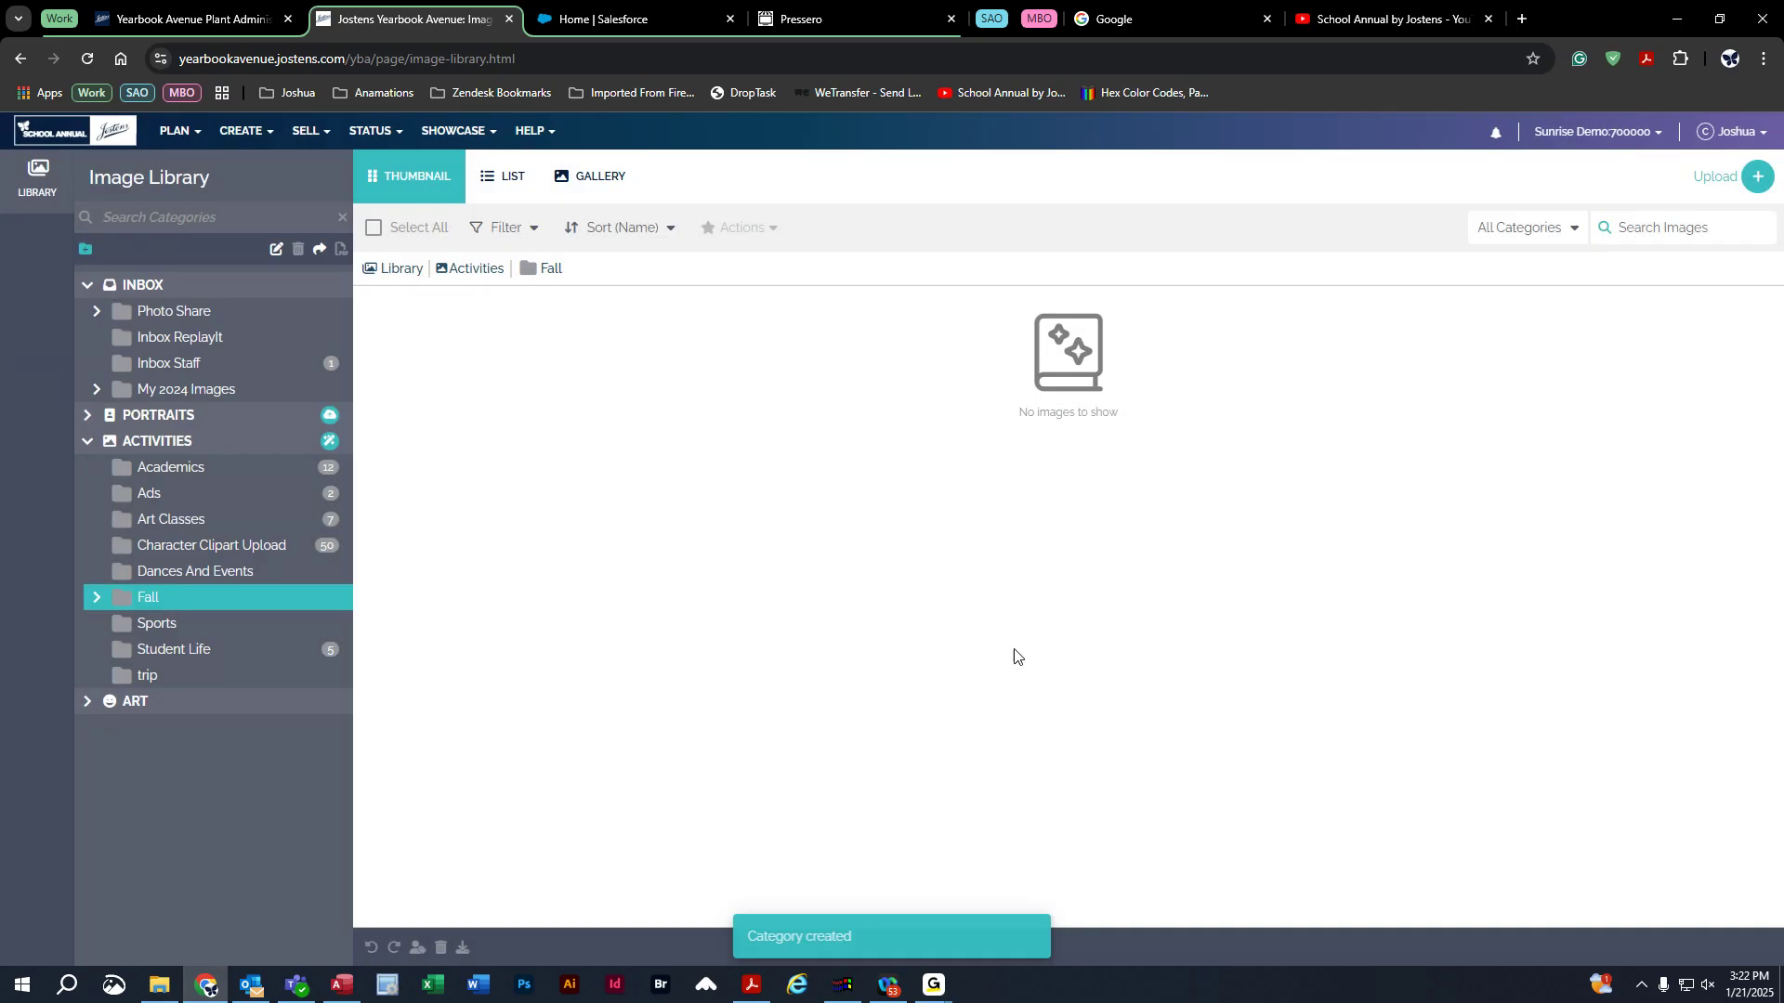
left_click(95, 602)
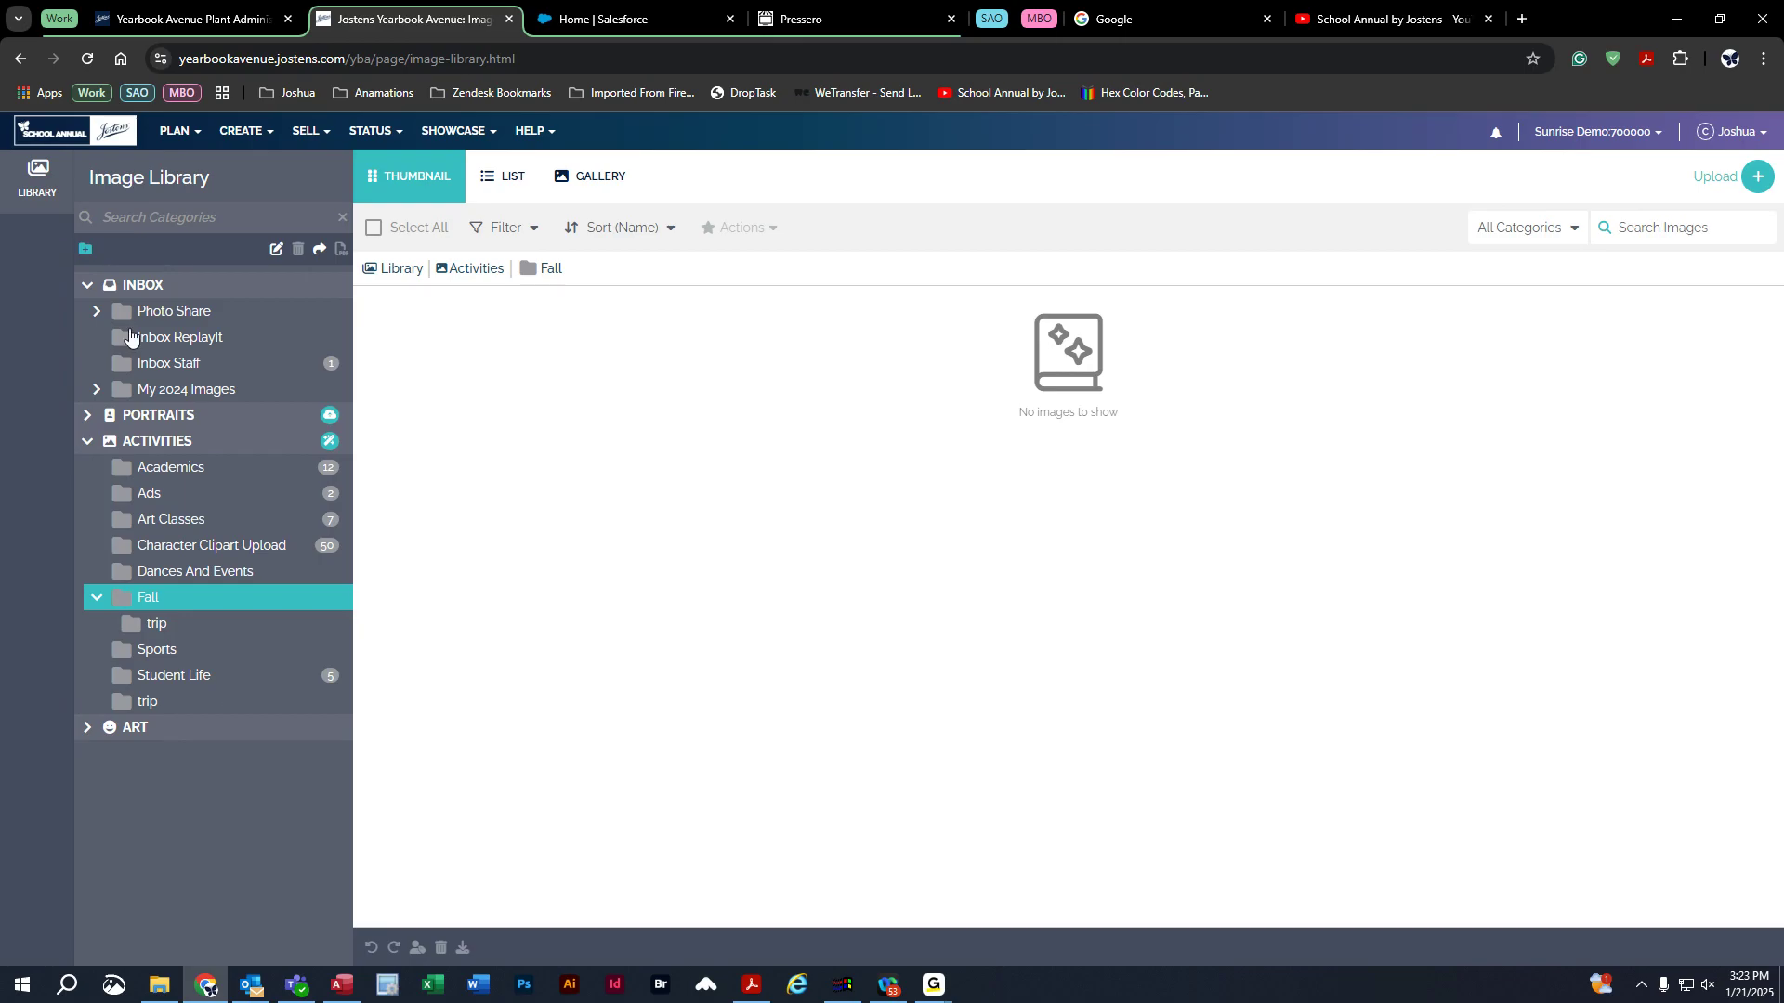
left_click(95, 600)
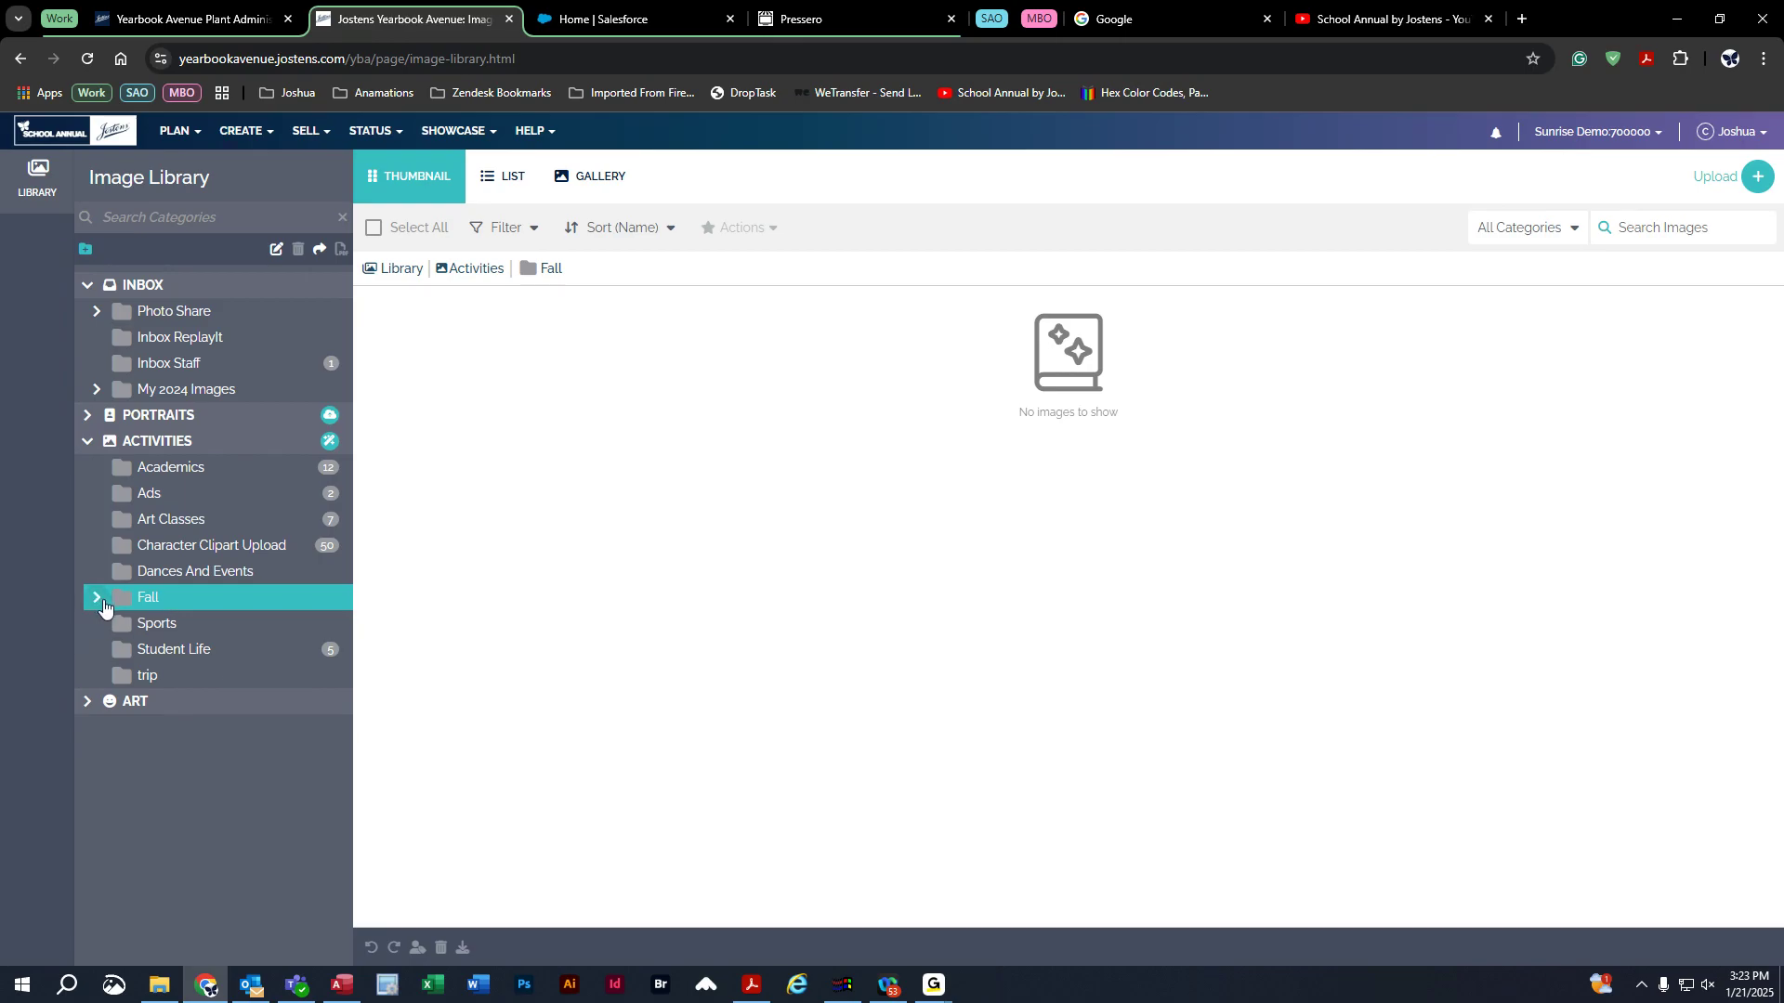
left_click(152, 603)
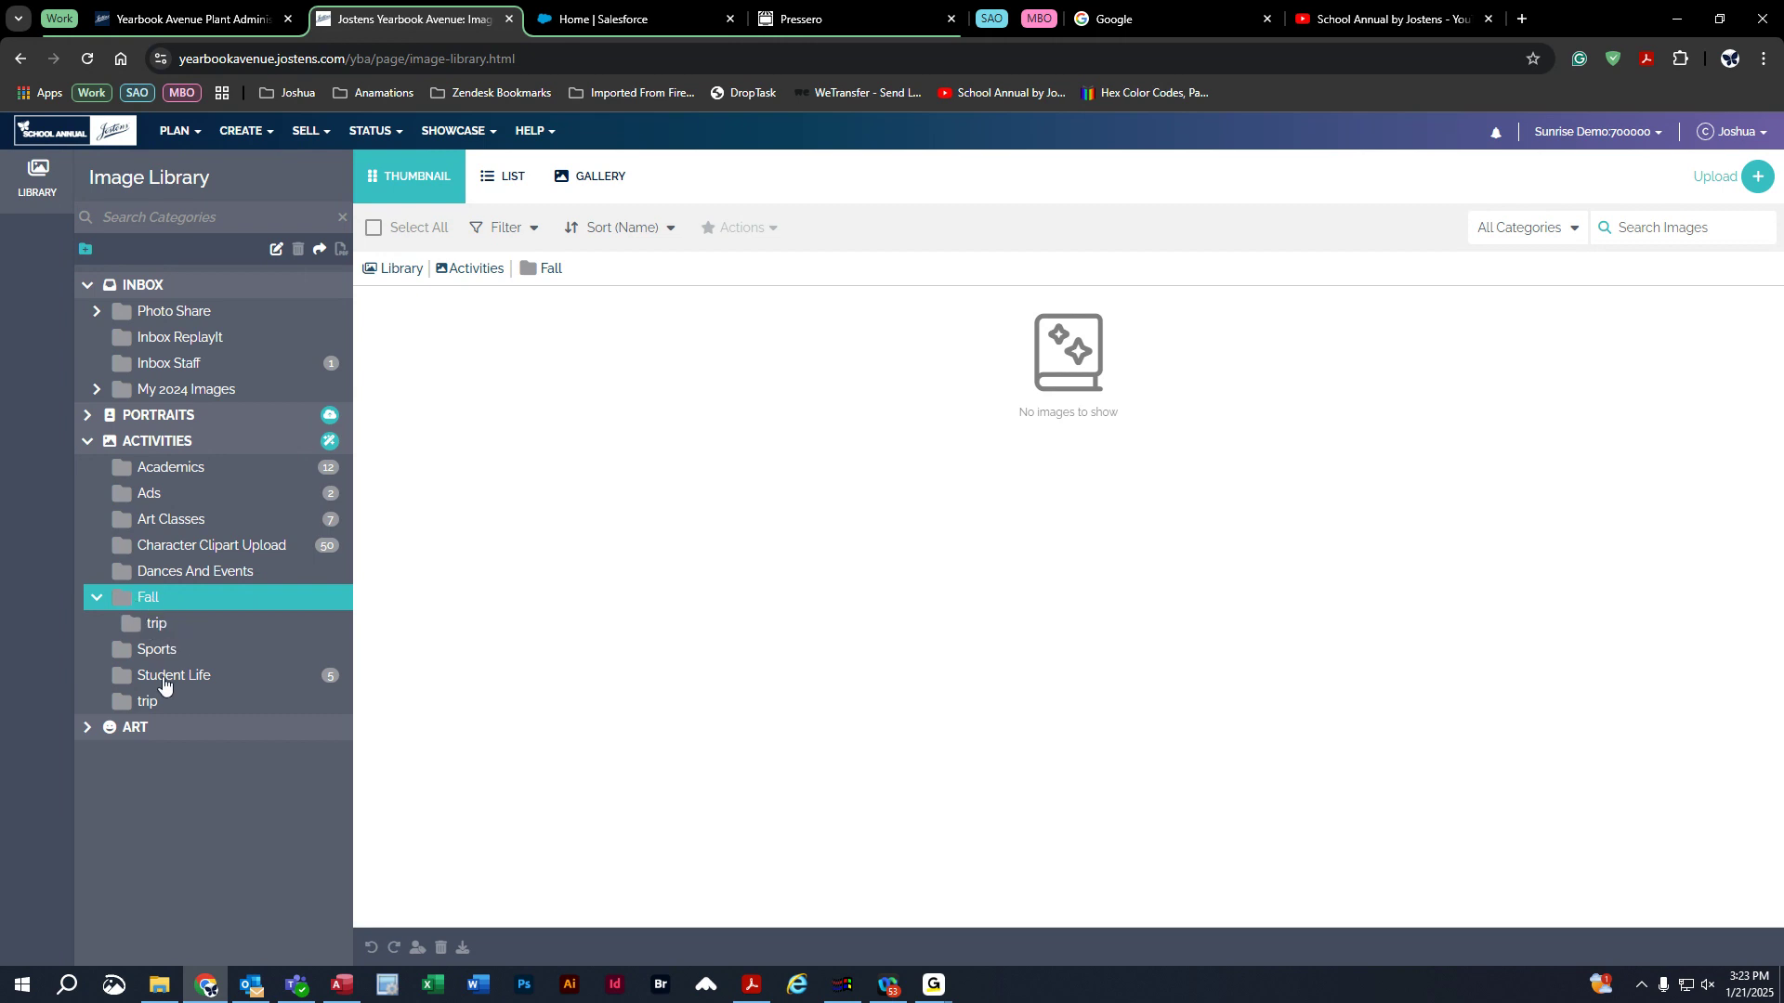
right_click(148, 703)
Delete the Activities-level trip category and move Fall's trip up under Activities.
left_click(223, 764)
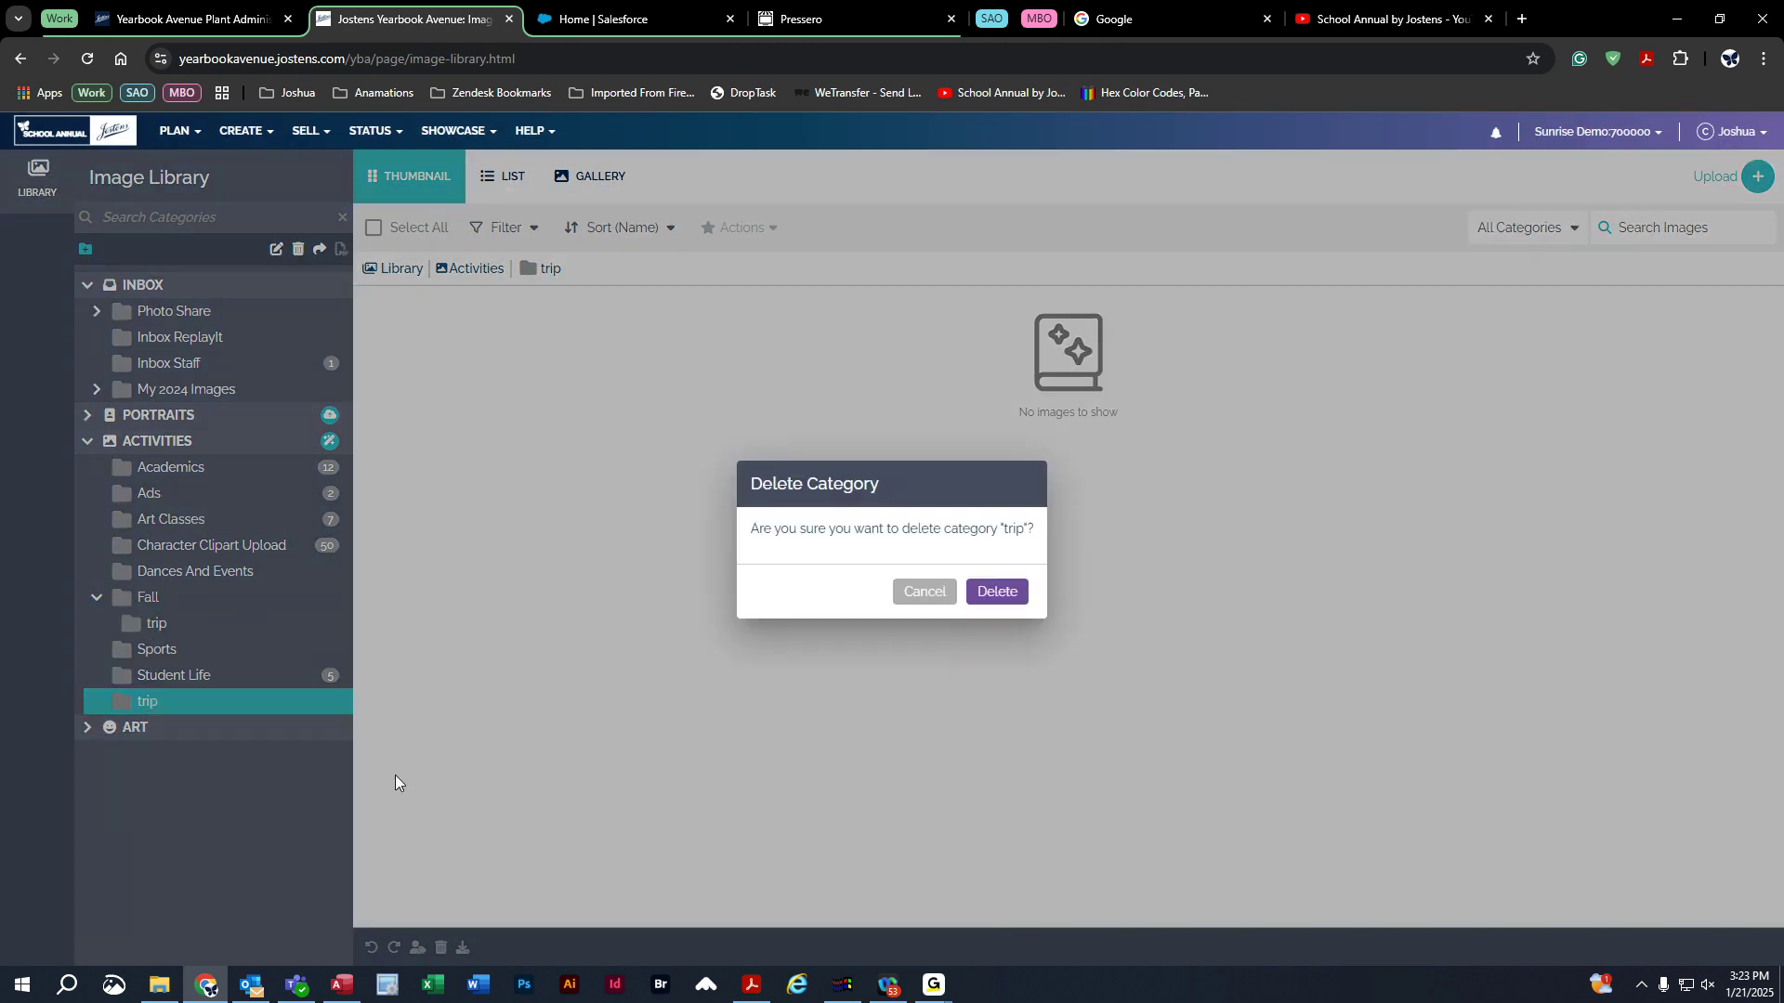
left_click(998, 592)
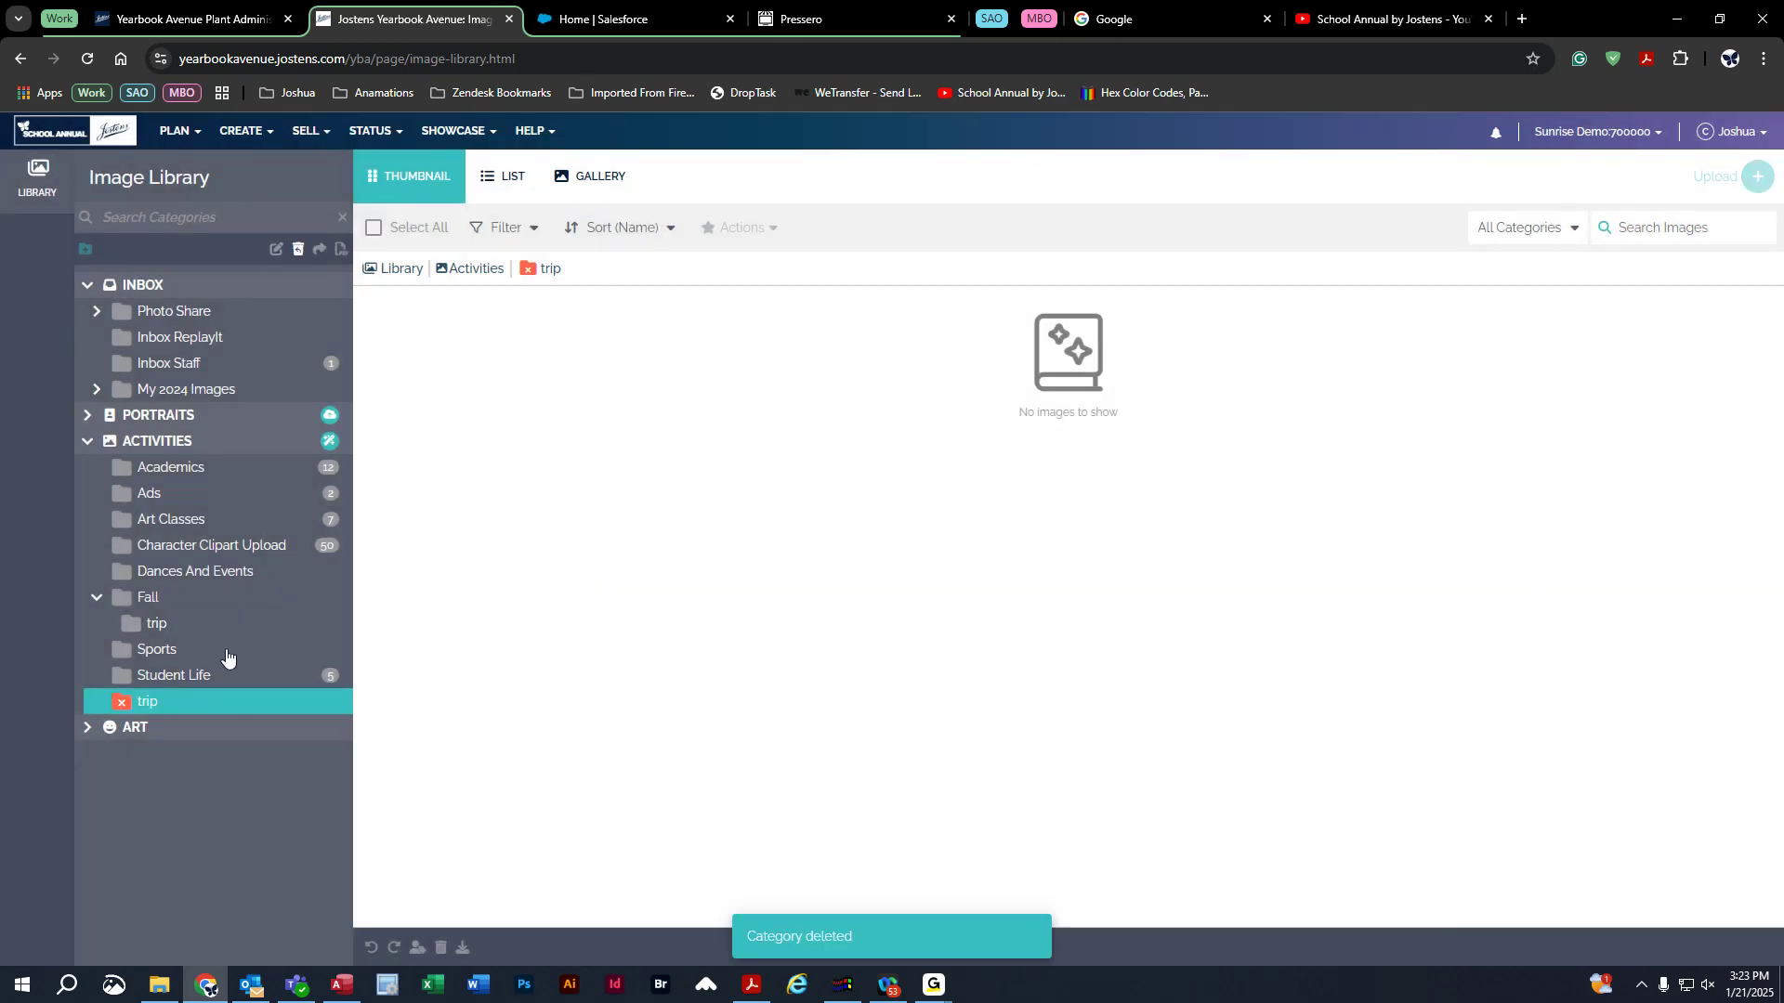
left_click_drag(159, 629, 147, 444)
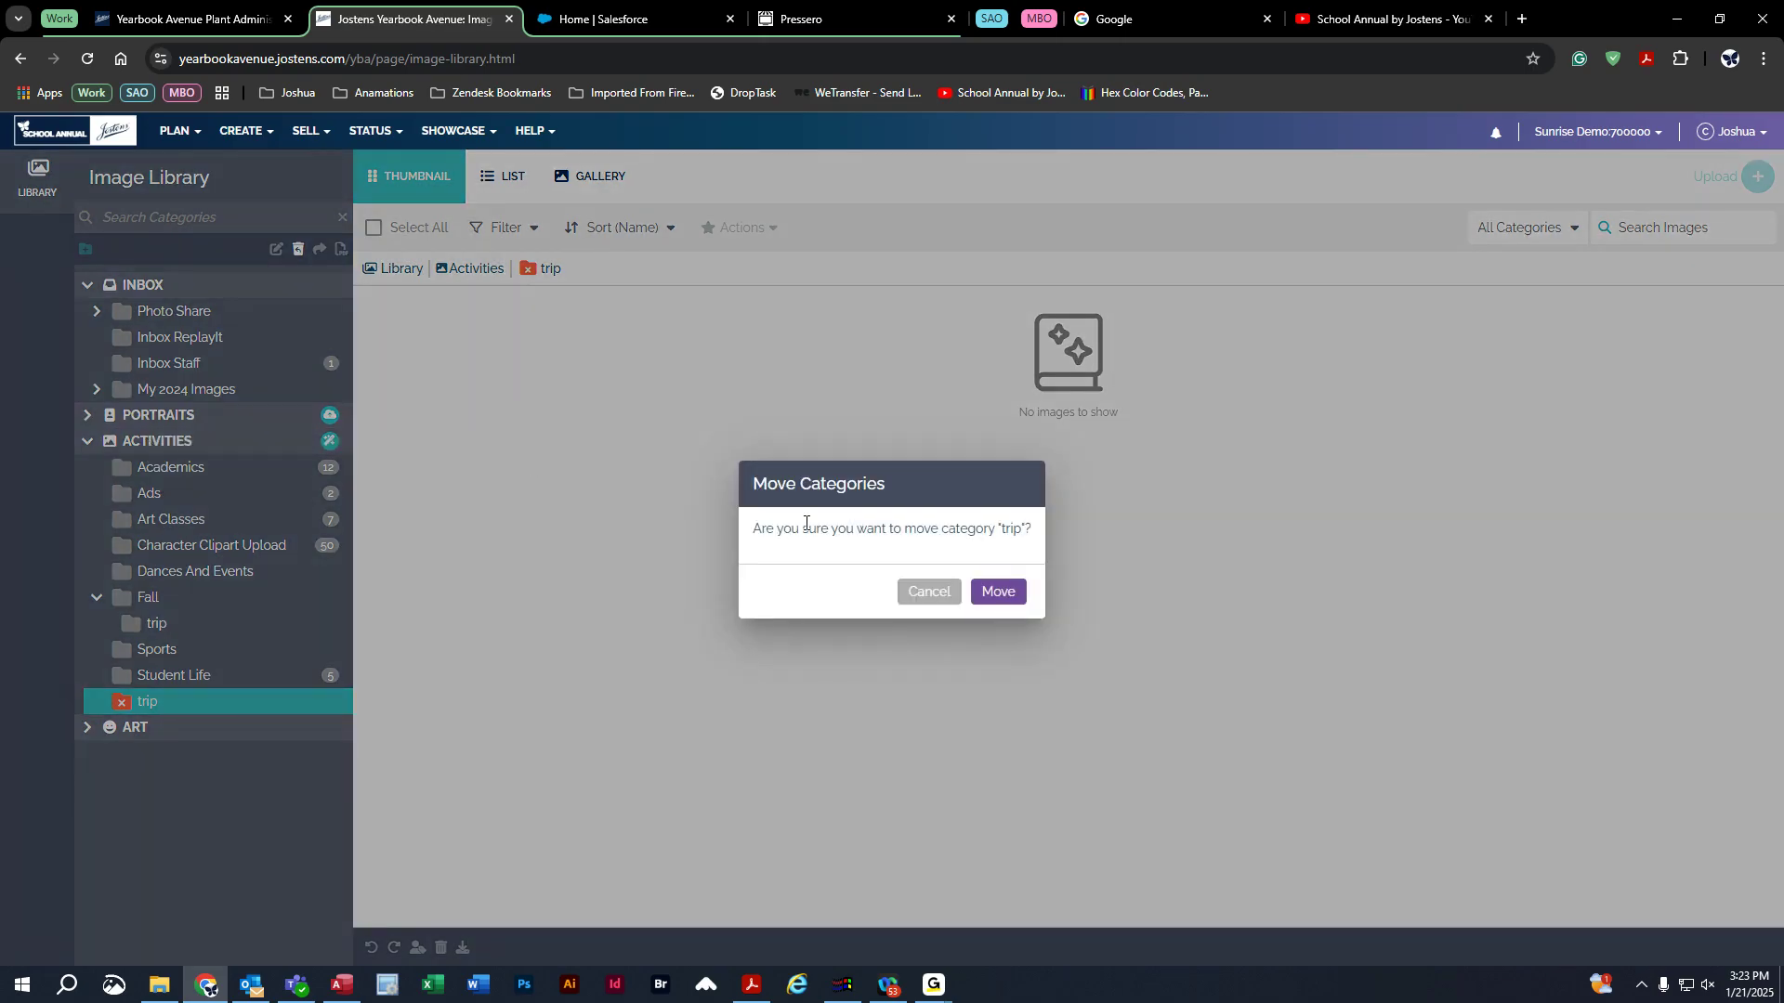
left_click(1013, 598)
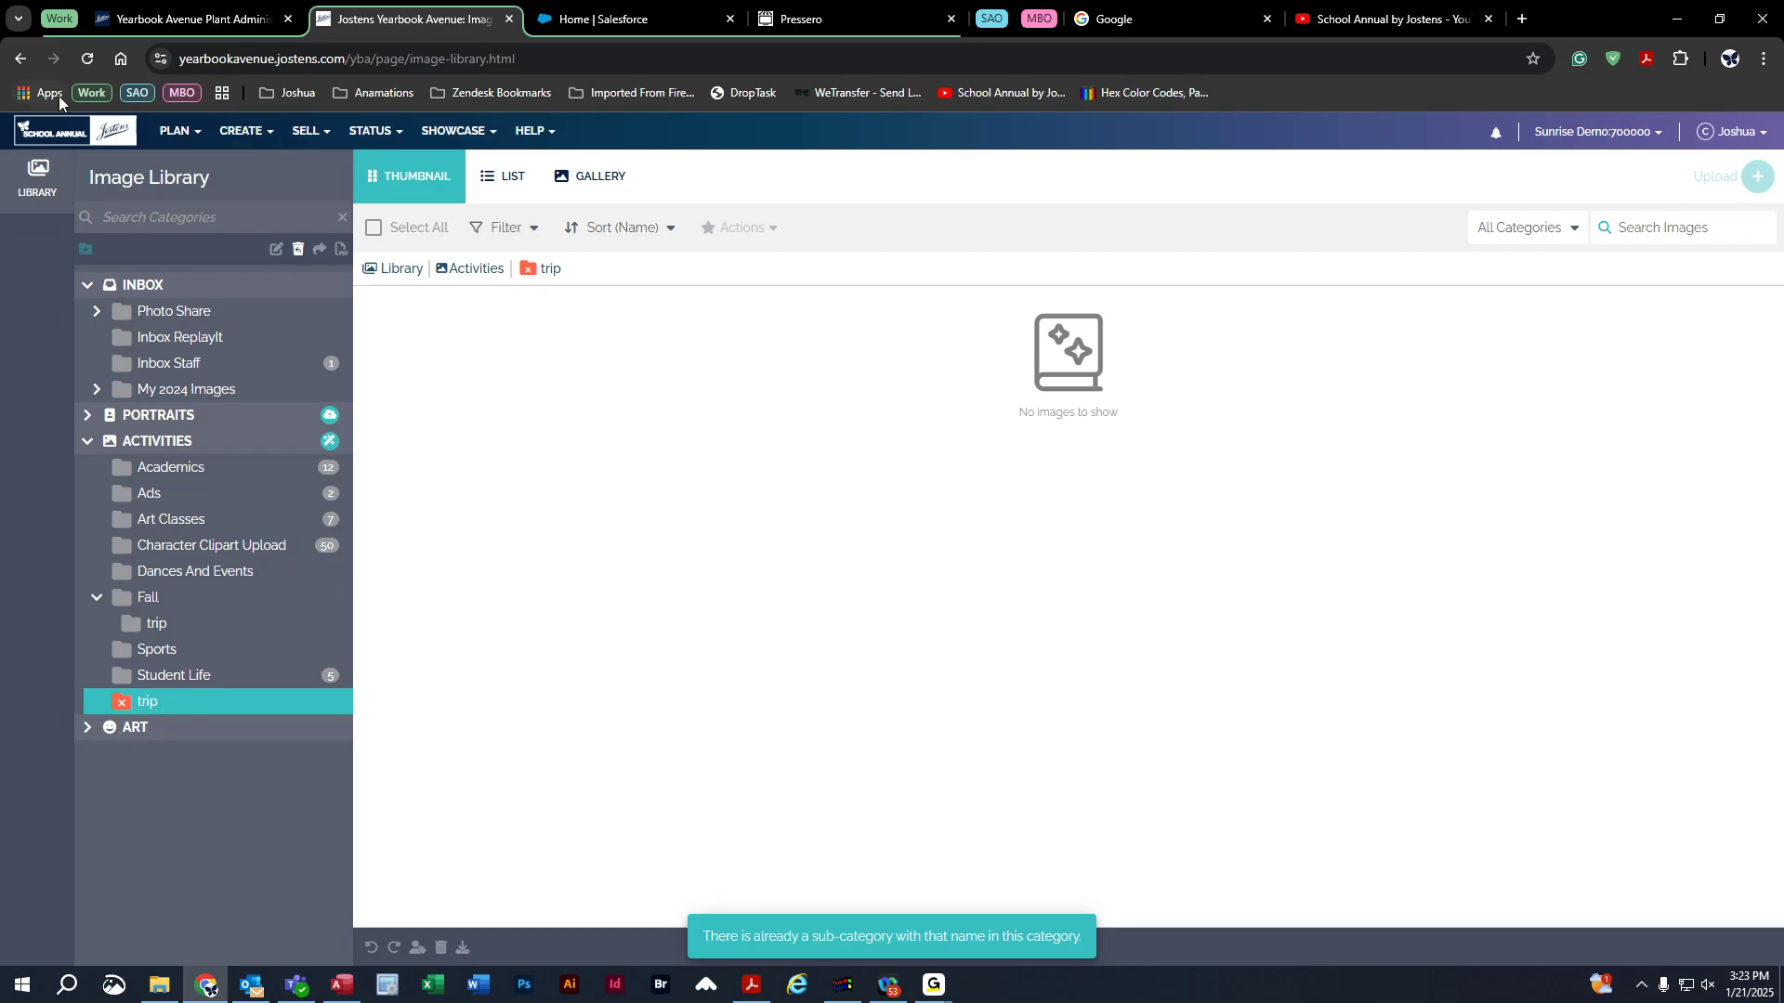
Reload the page, move trip under Activities again, and open the PLAN menu.
left_click(89, 60)
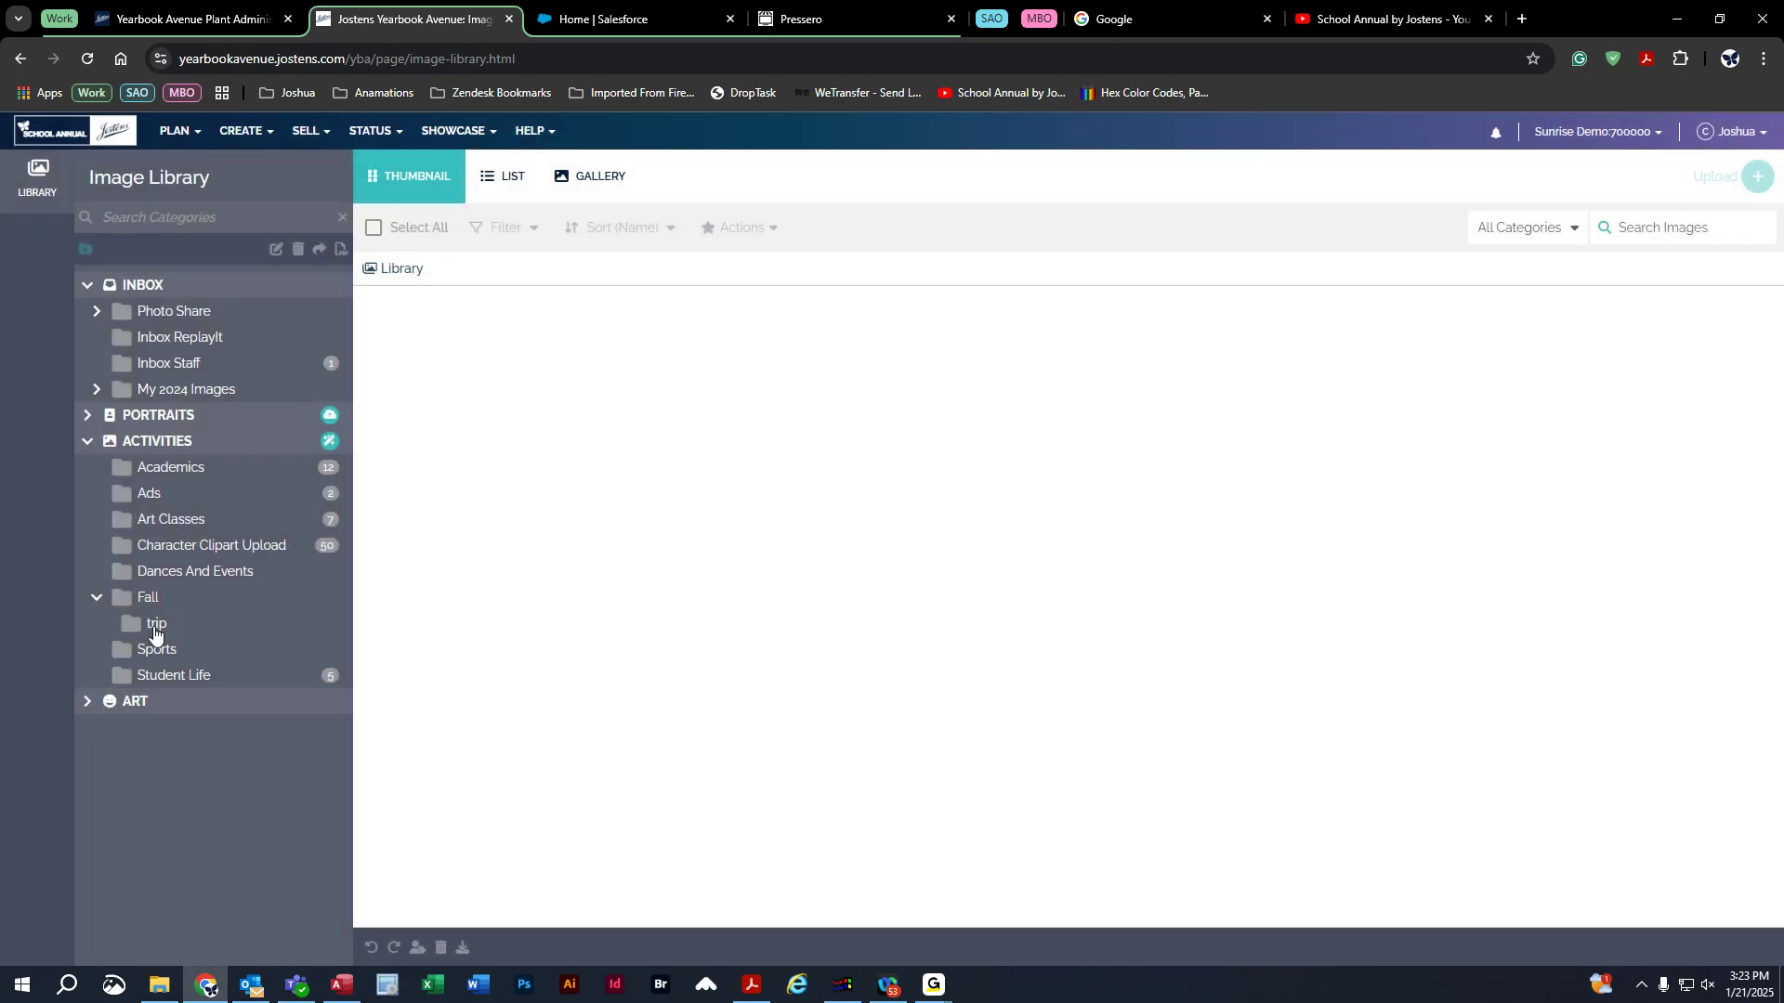
left_click_drag(154, 626, 168, 440)
left_click(1003, 597)
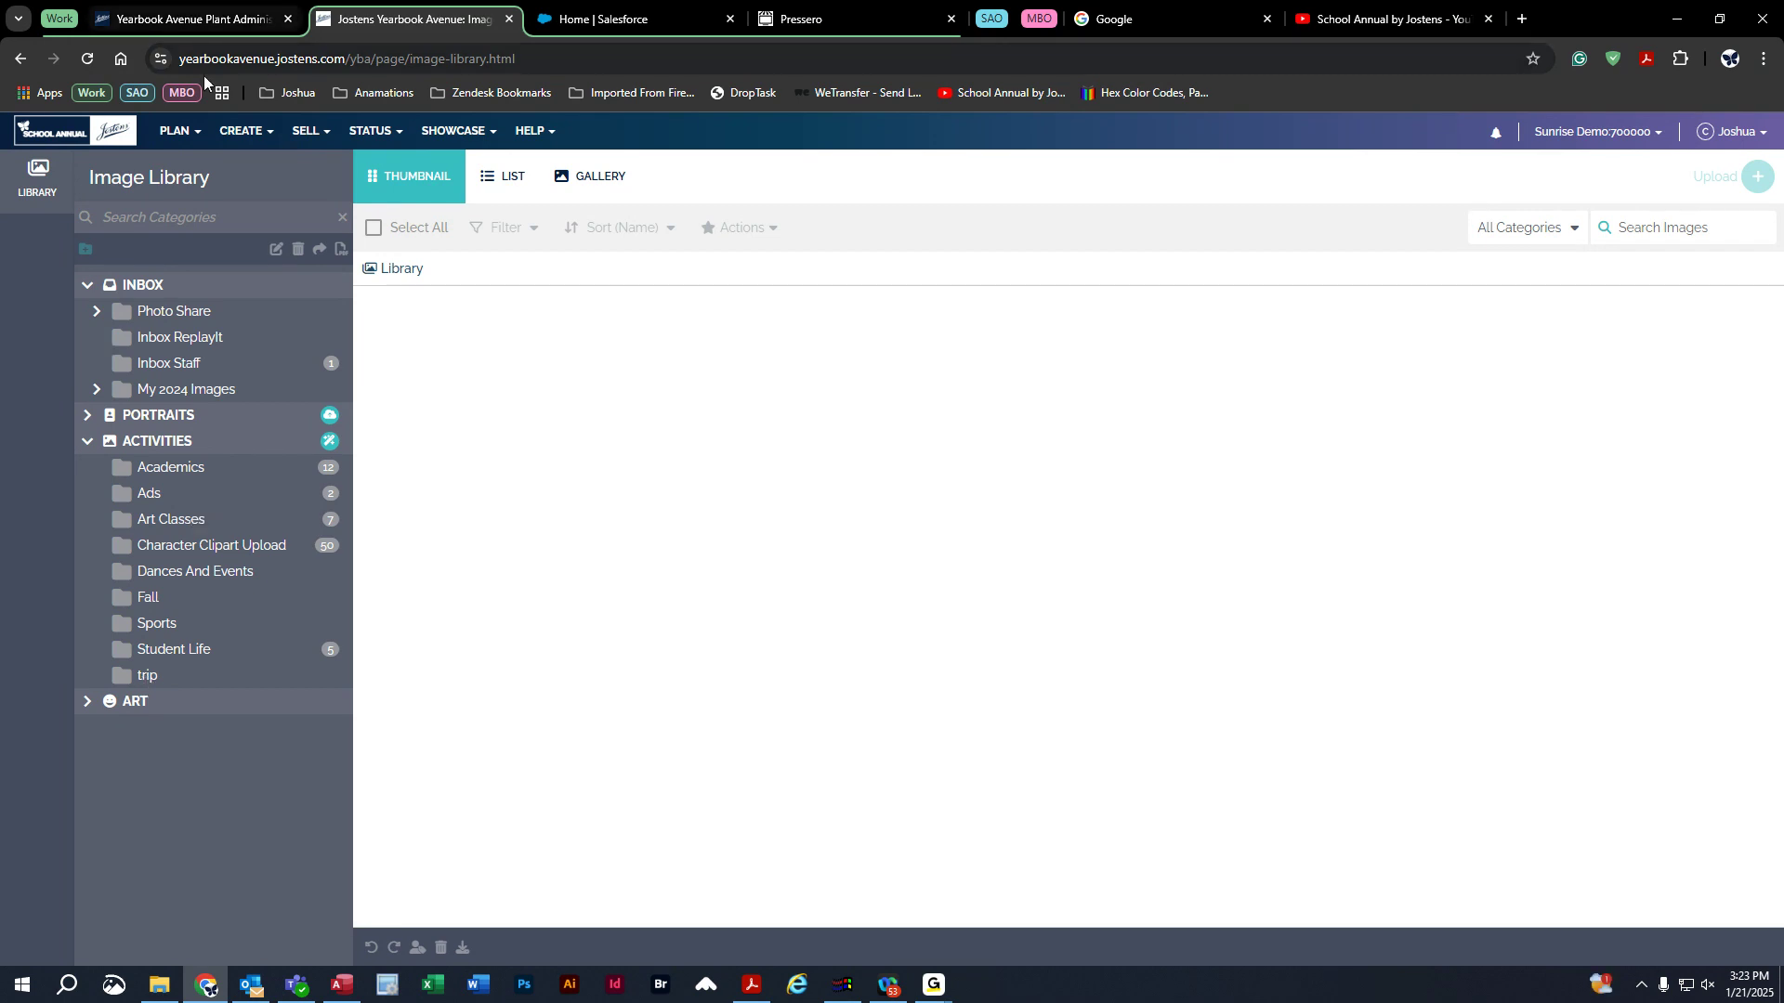
left_click(187, 139)
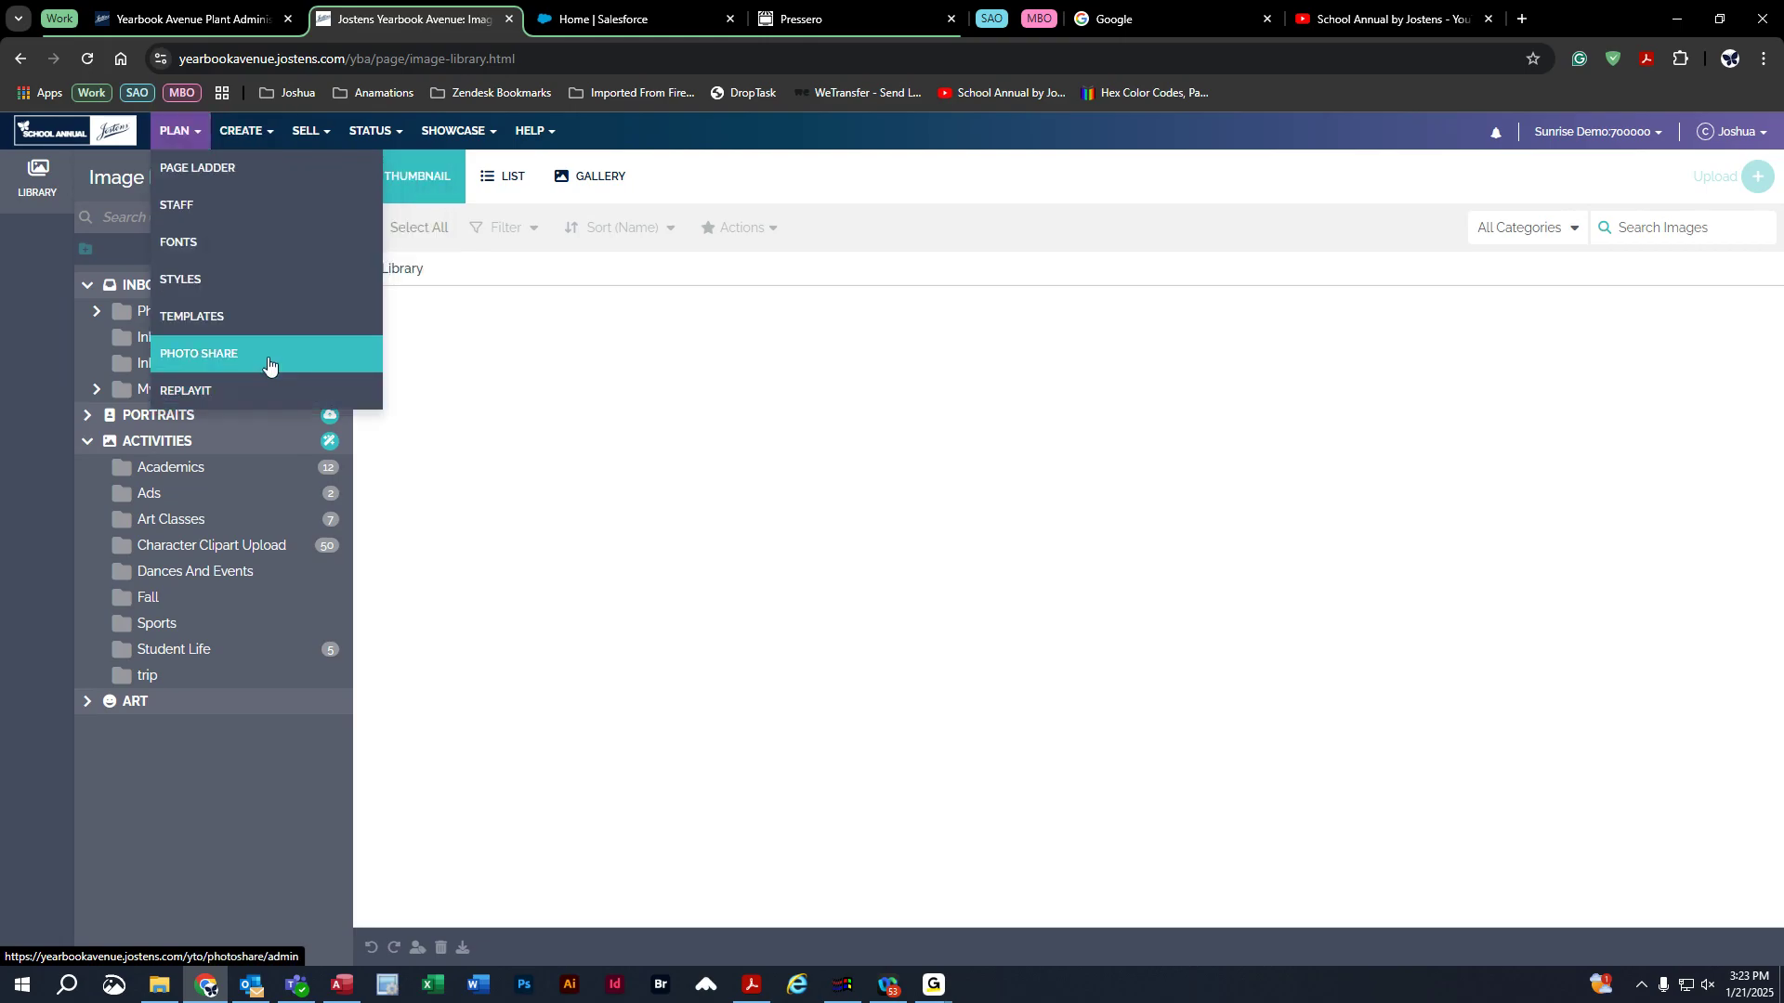
Copy the Photo Share site link from PLAN > Photo Share and paste-and-go it in the Google tab.
left_click(269, 358)
left_click(1468, 512)
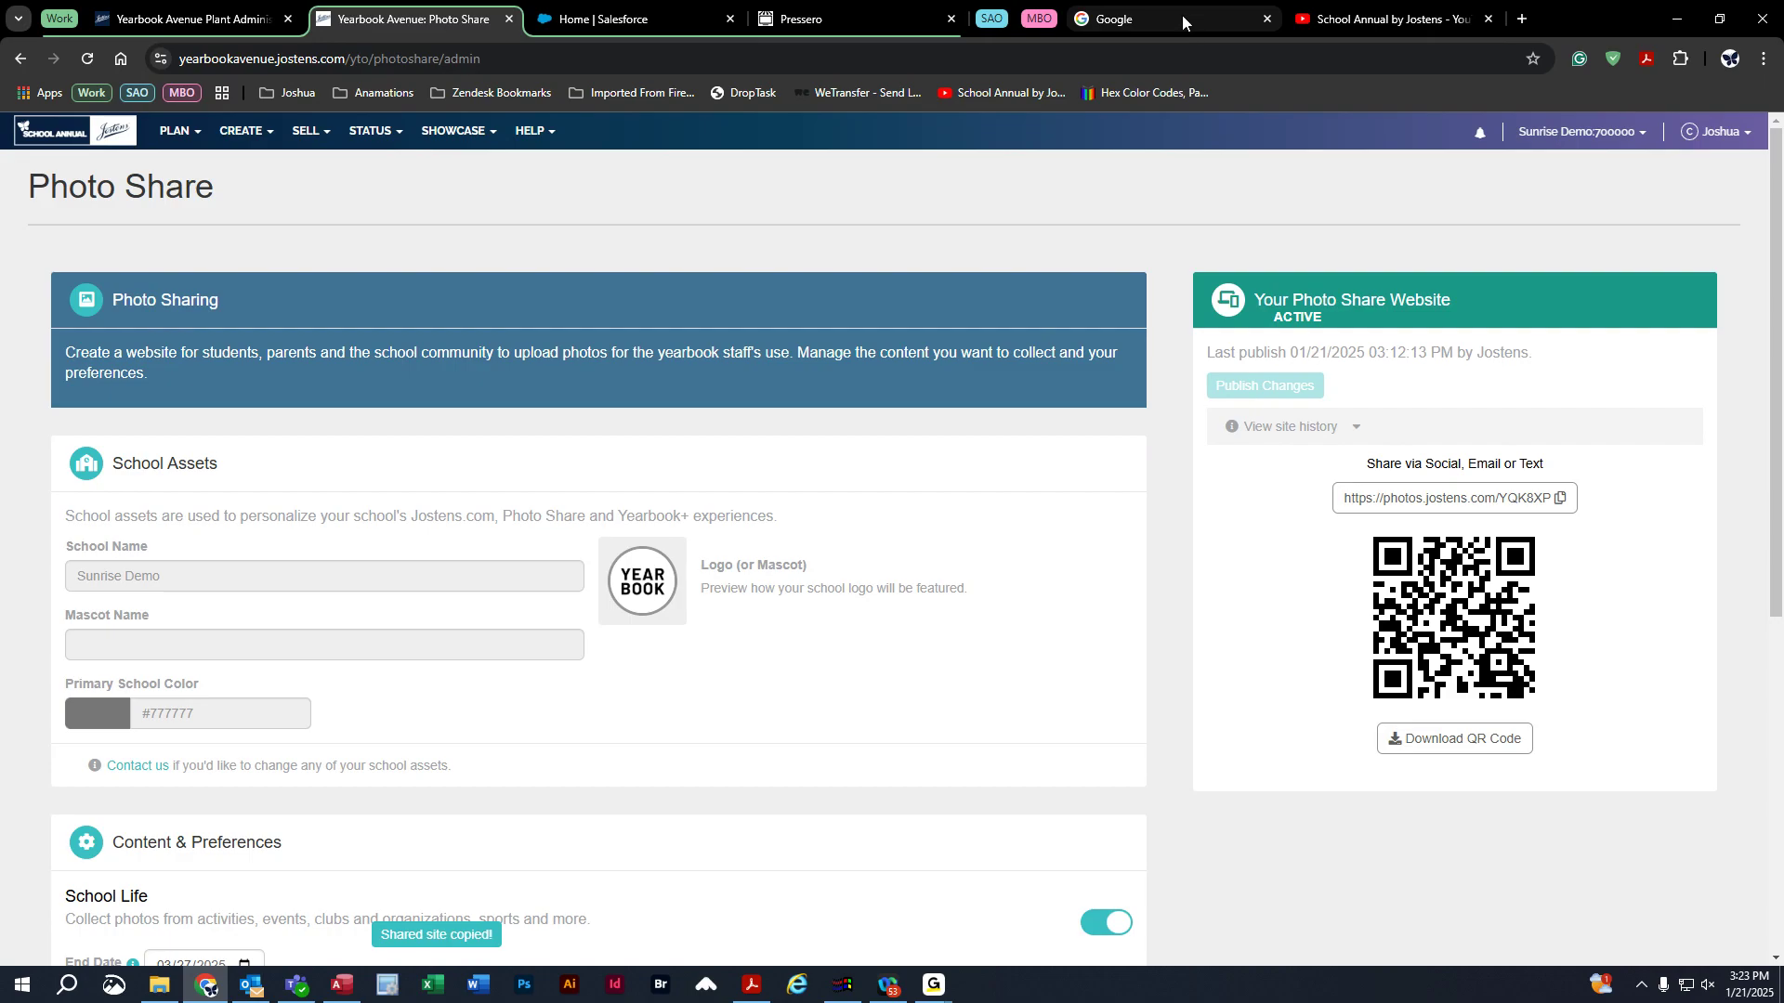
left_click(1124, 28)
left_click(1127, 59)
right_click(1126, 58)
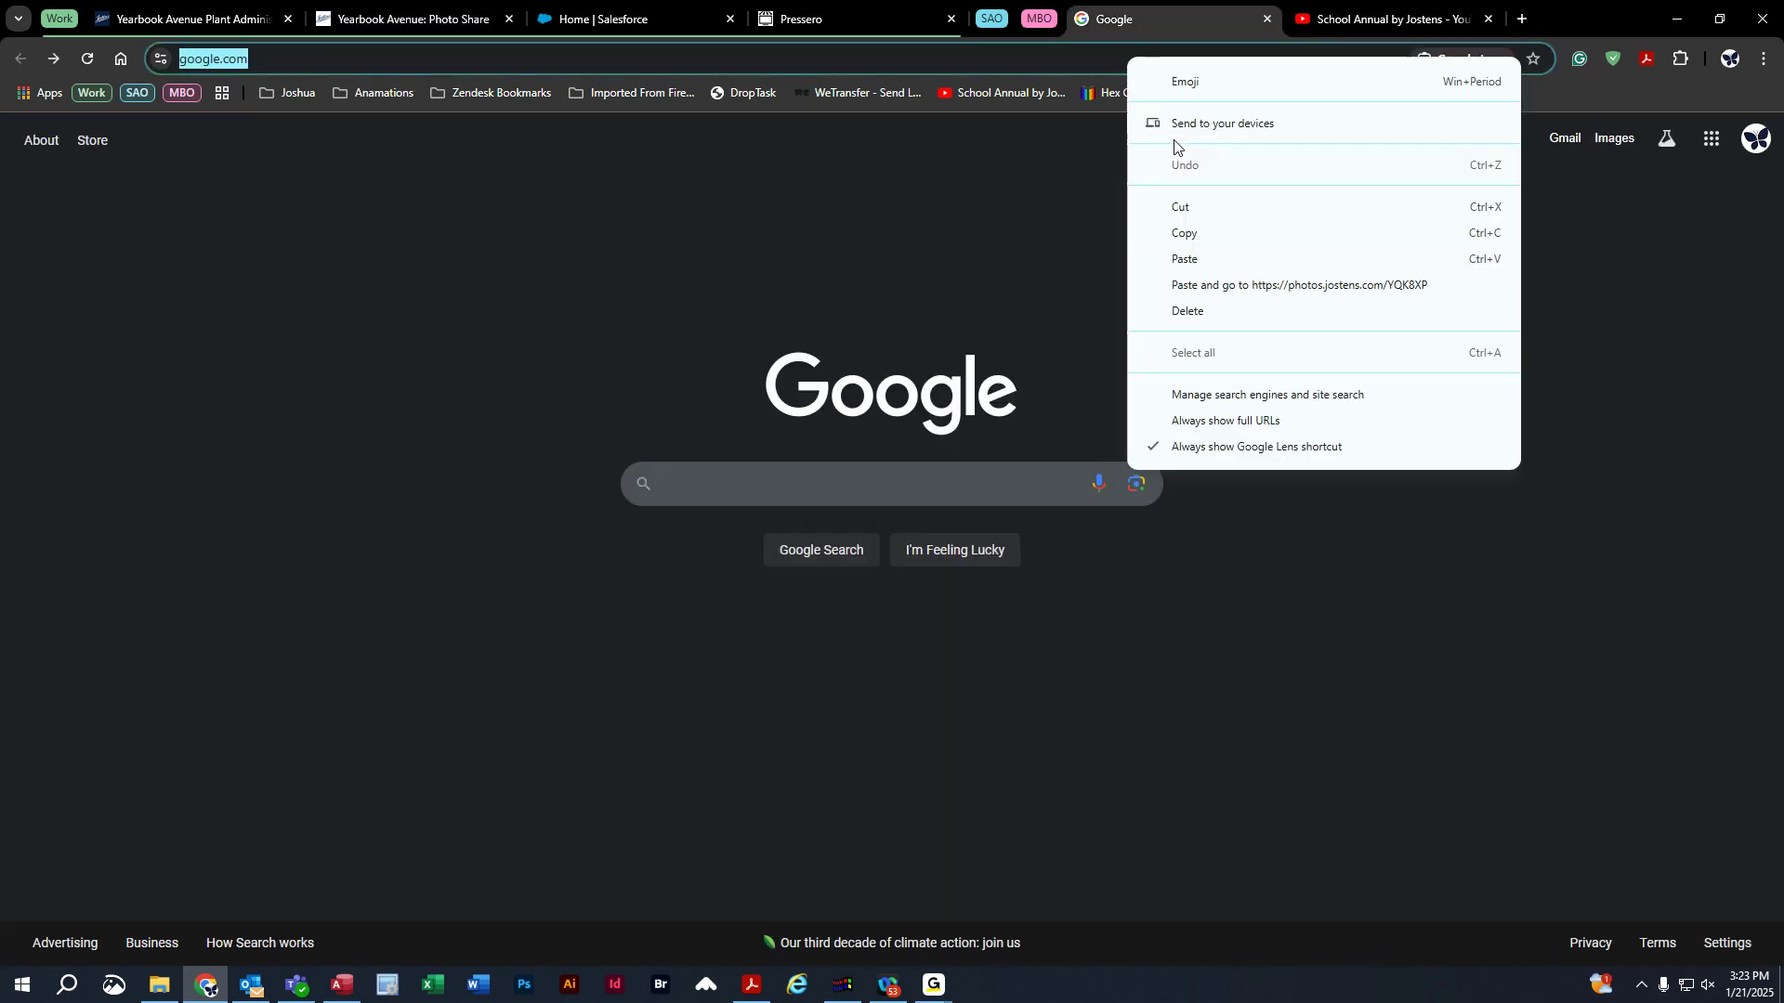
left_click(1242, 285)
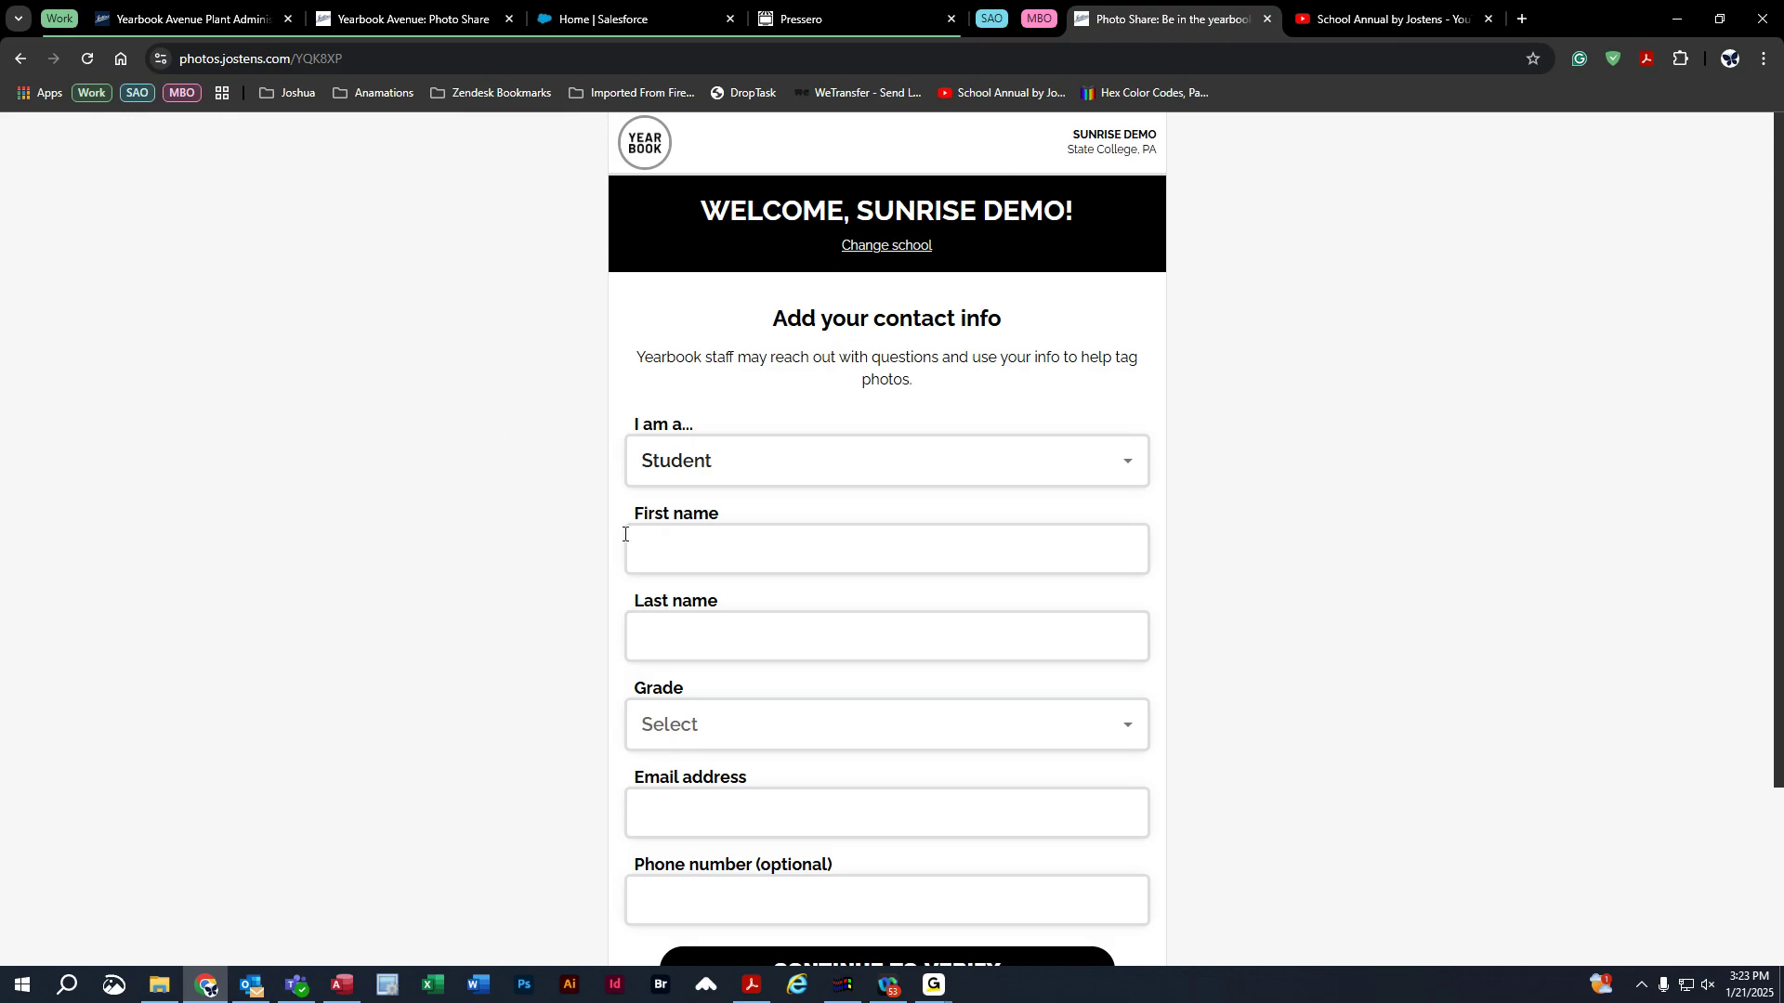
Sign up as Parent (or Guardian) named 'test' 'test' with an e-mail address, requesting a verification code.
scroll(618, 548, "down", 1)
left_click(709, 372)
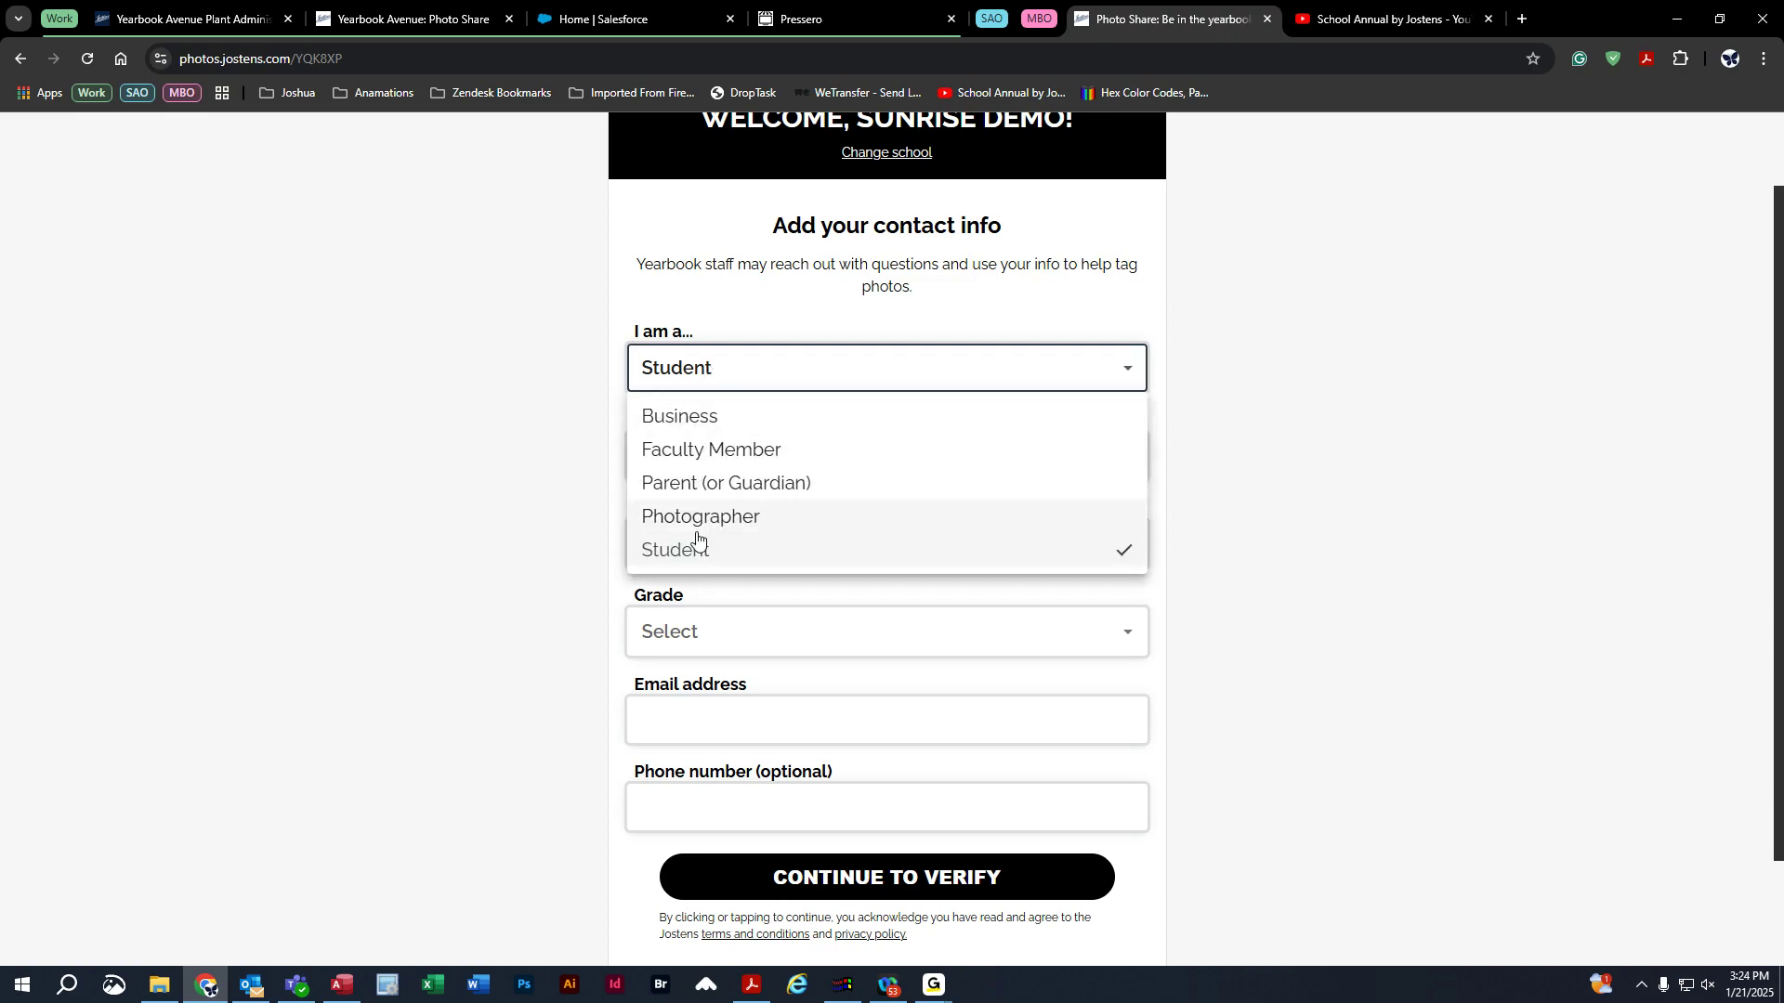
left_click(699, 481)
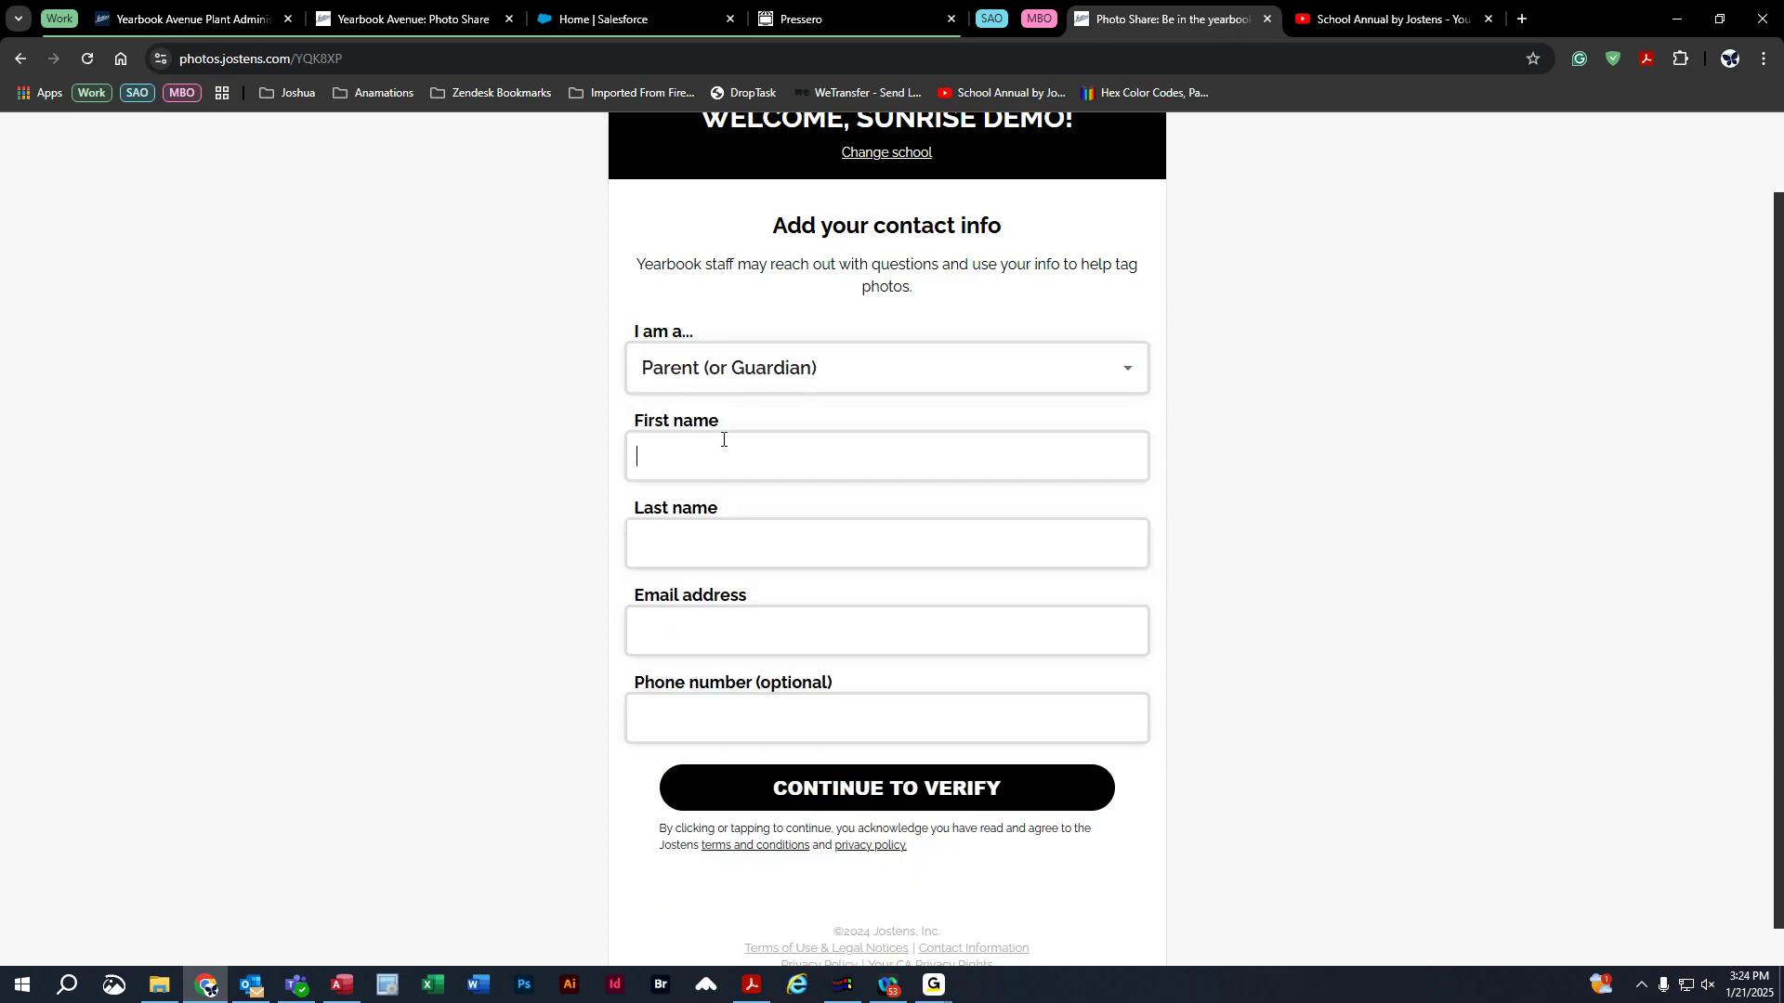
left_click(723, 440)
type("test")
left_click(723, 537)
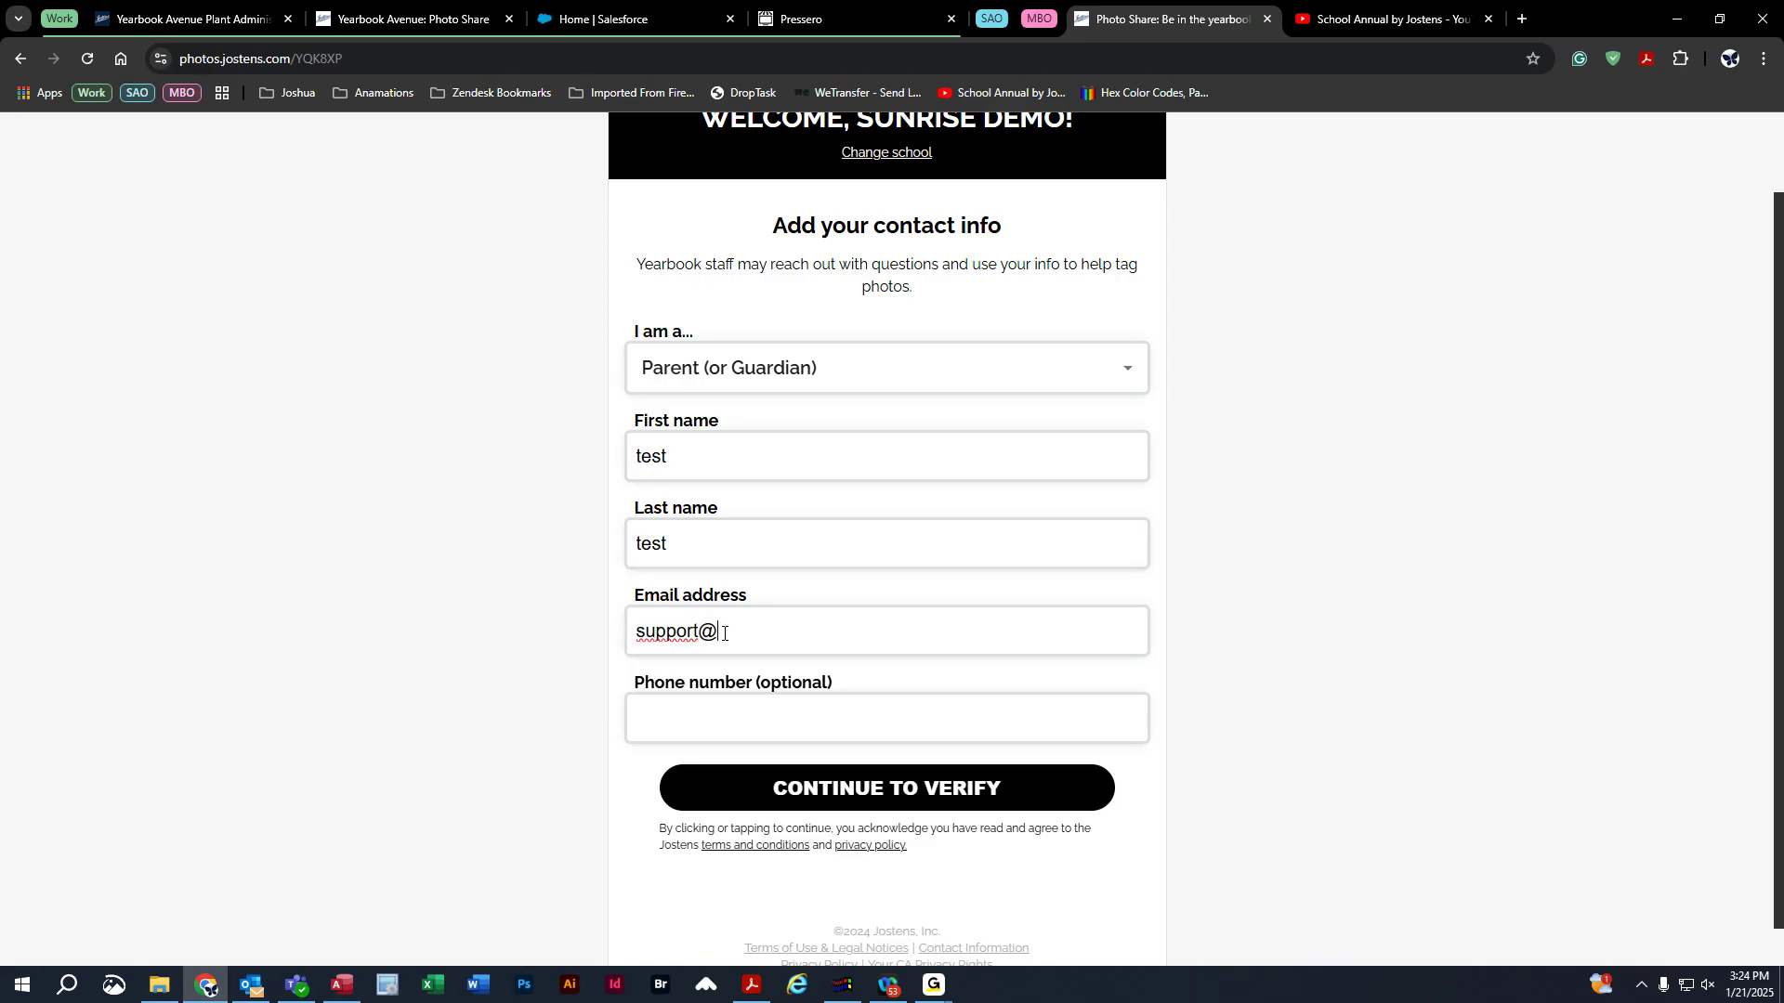
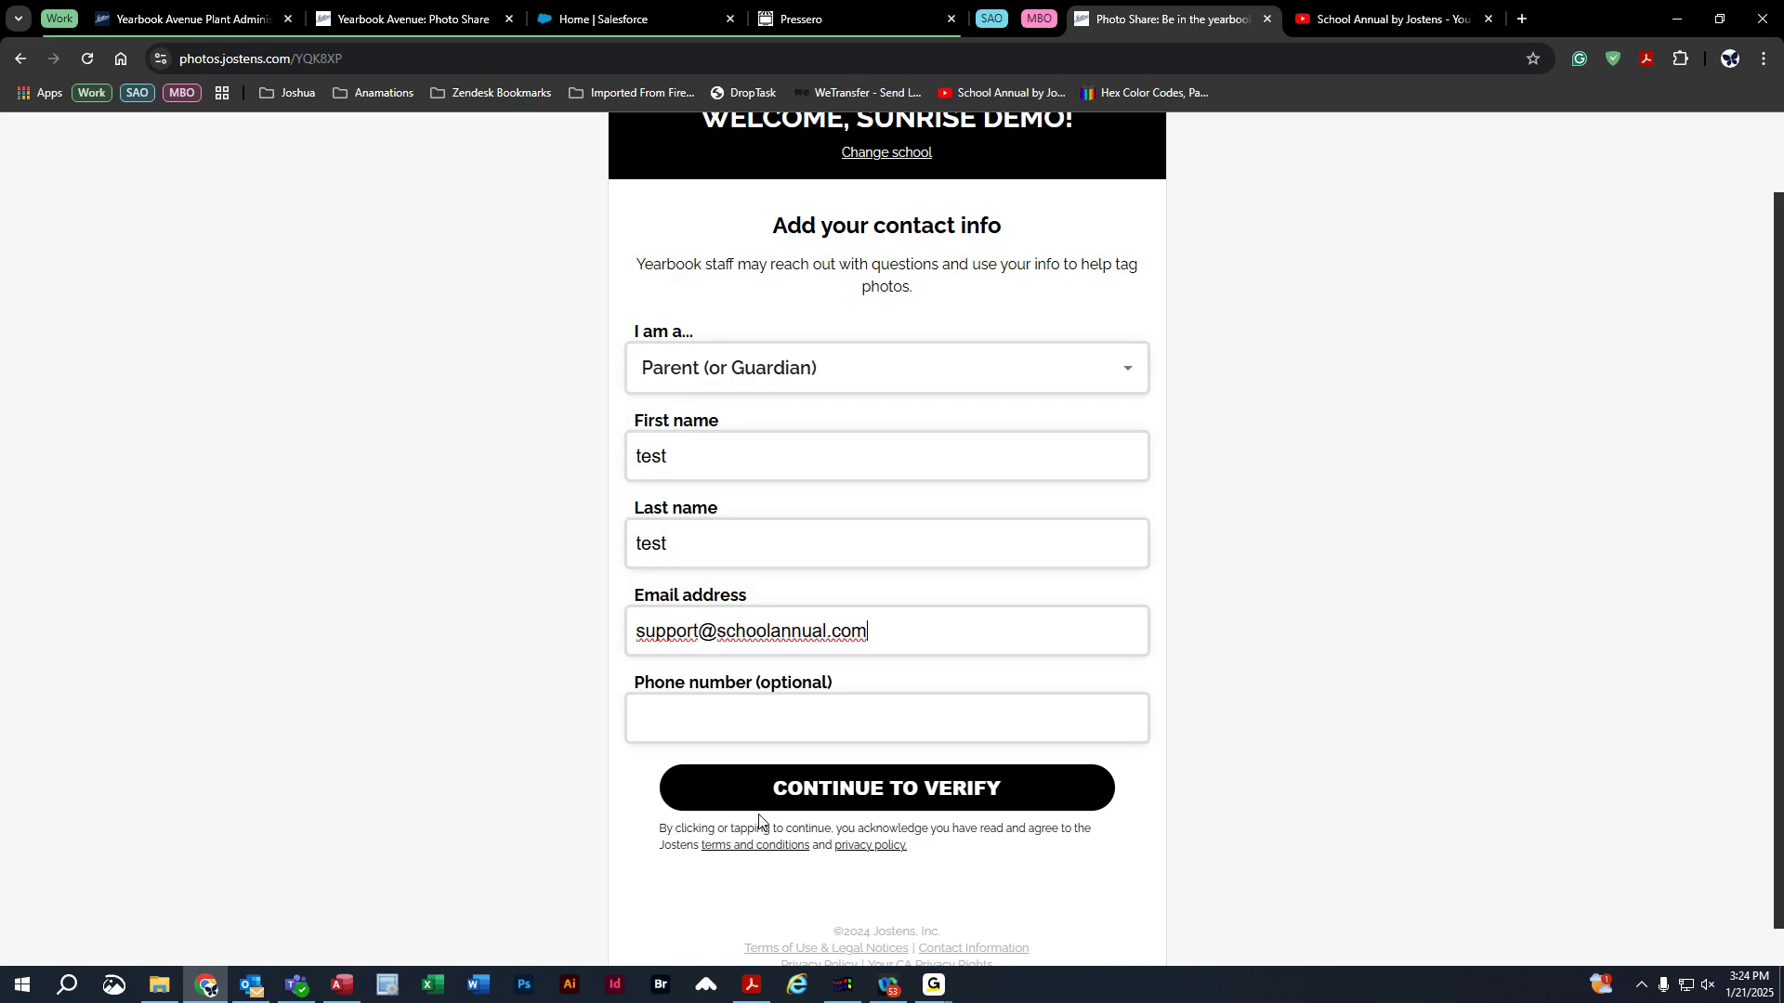
left_click(799, 792)
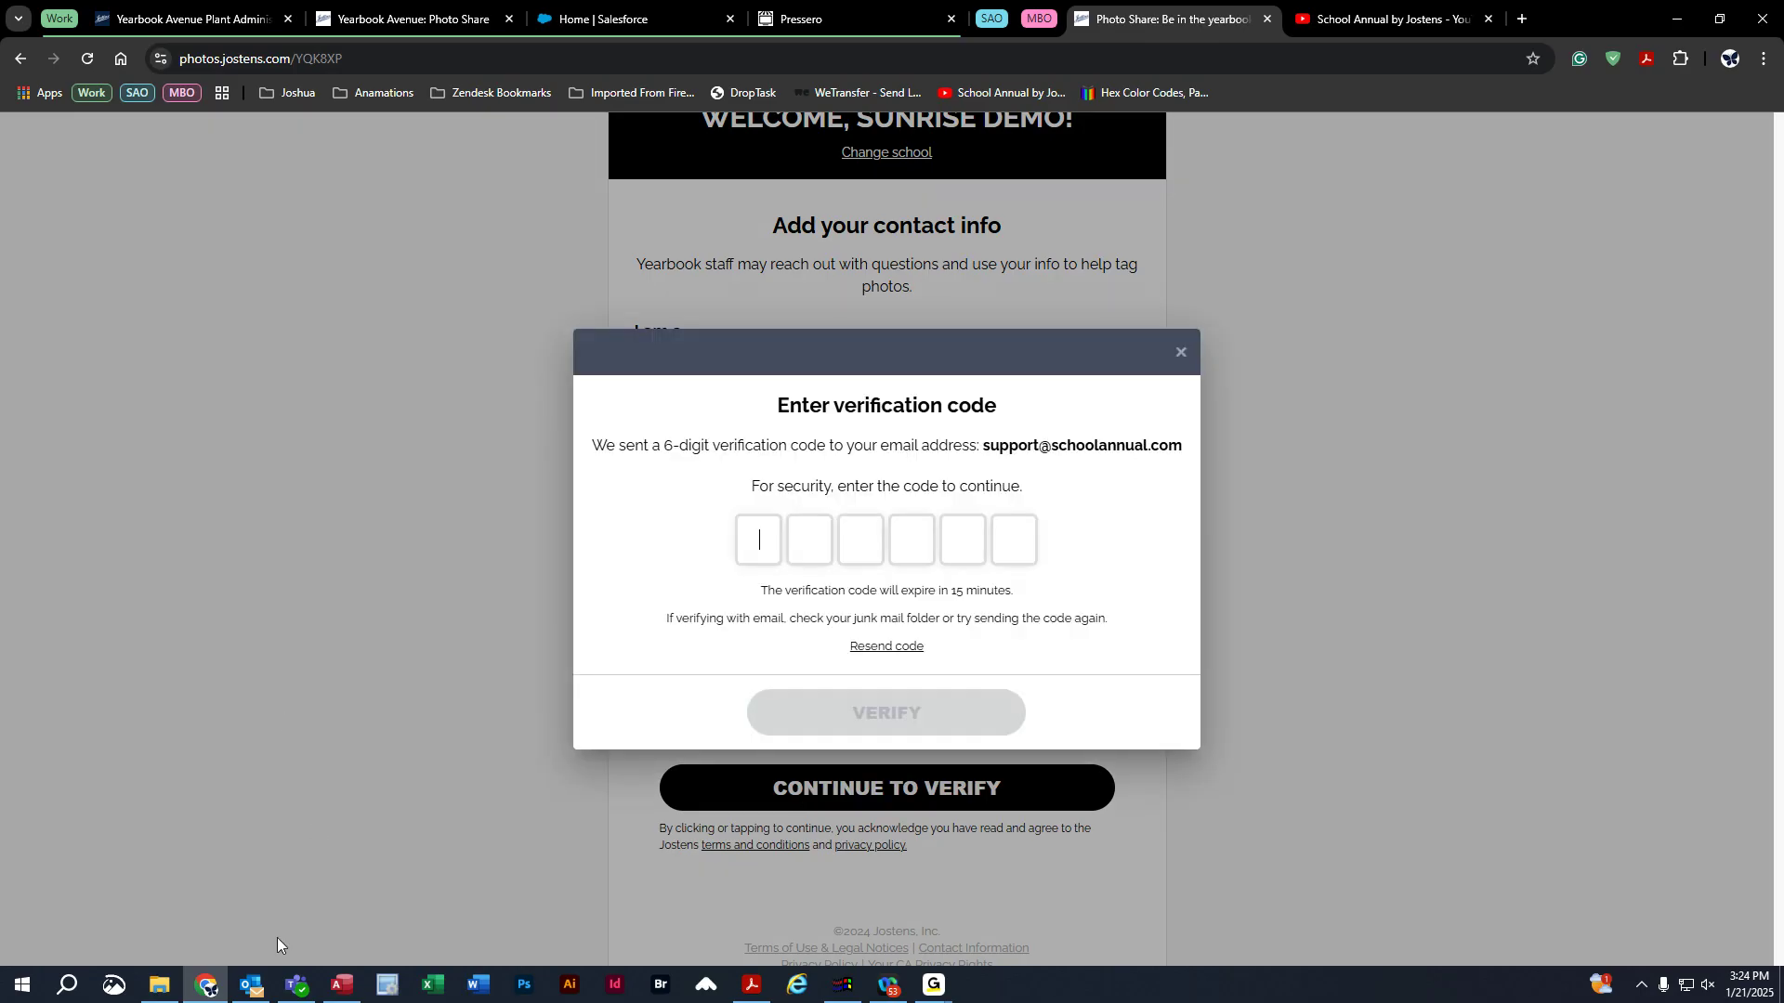
Switch to Outlook on the taskbar to retrieve the 6-digit verification code.
left_click(251, 985)
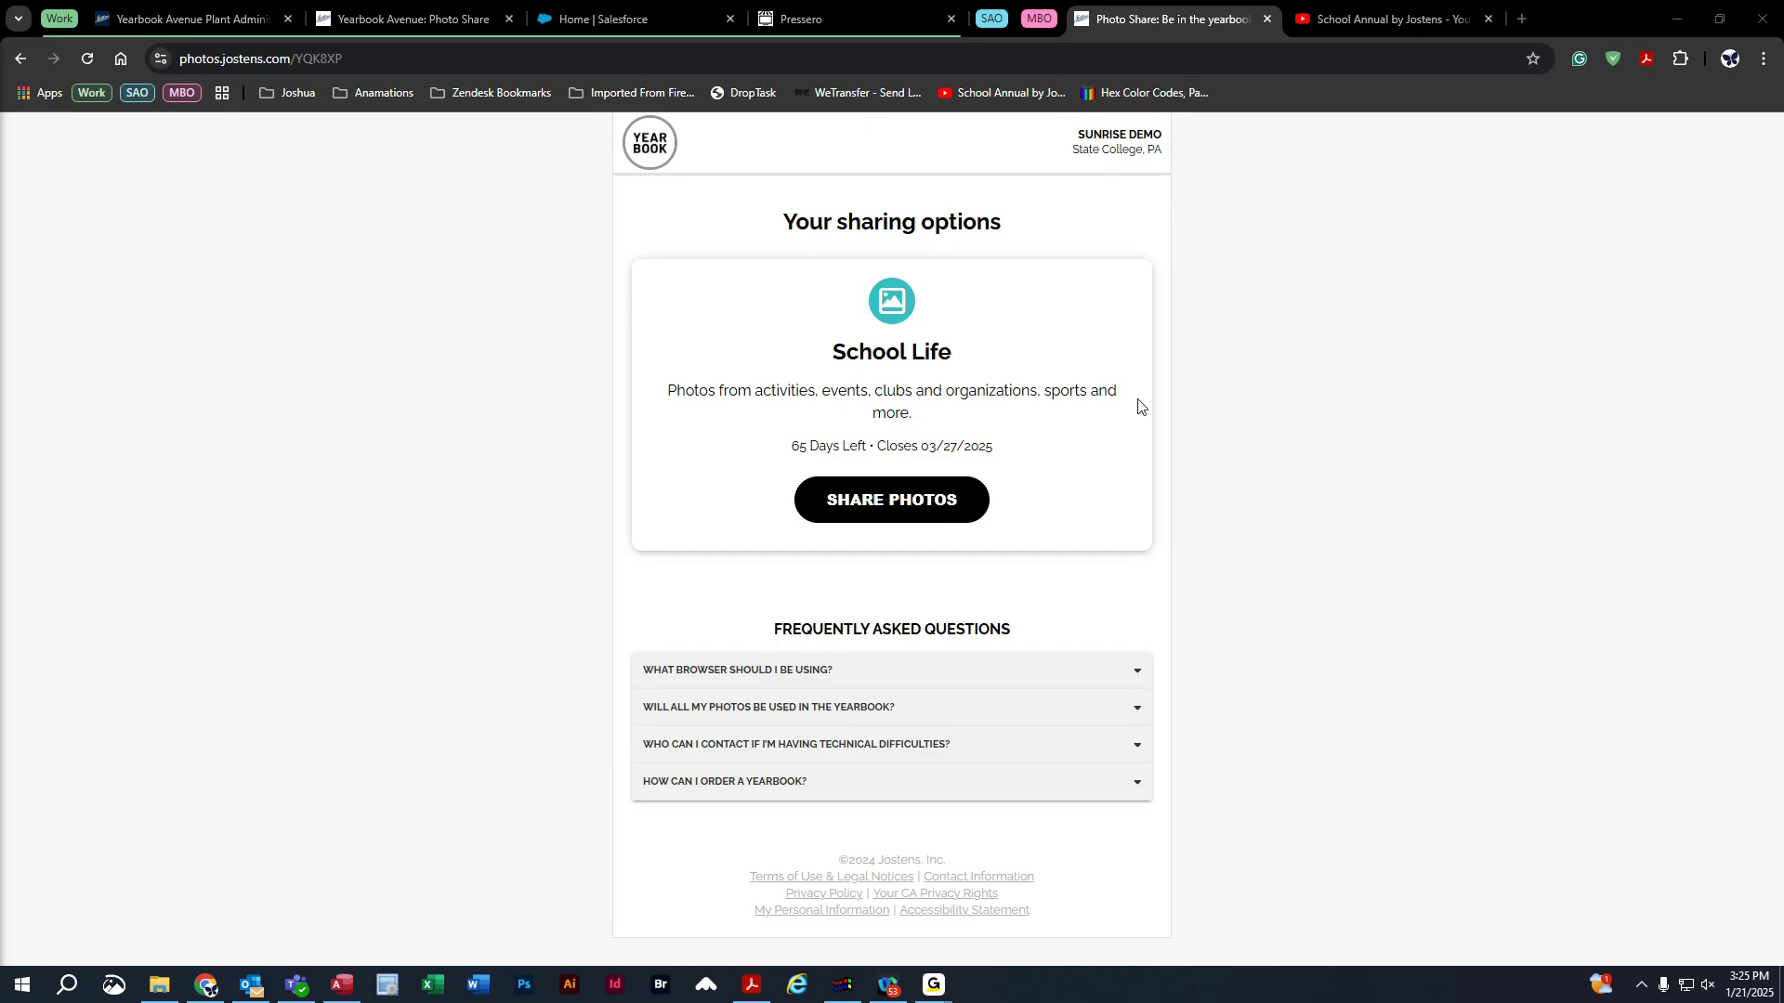
Start sharing to School Life, accept the review guidelines, and bring File Explorer forward.
left_click_drag(791, 447, 1008, 459)
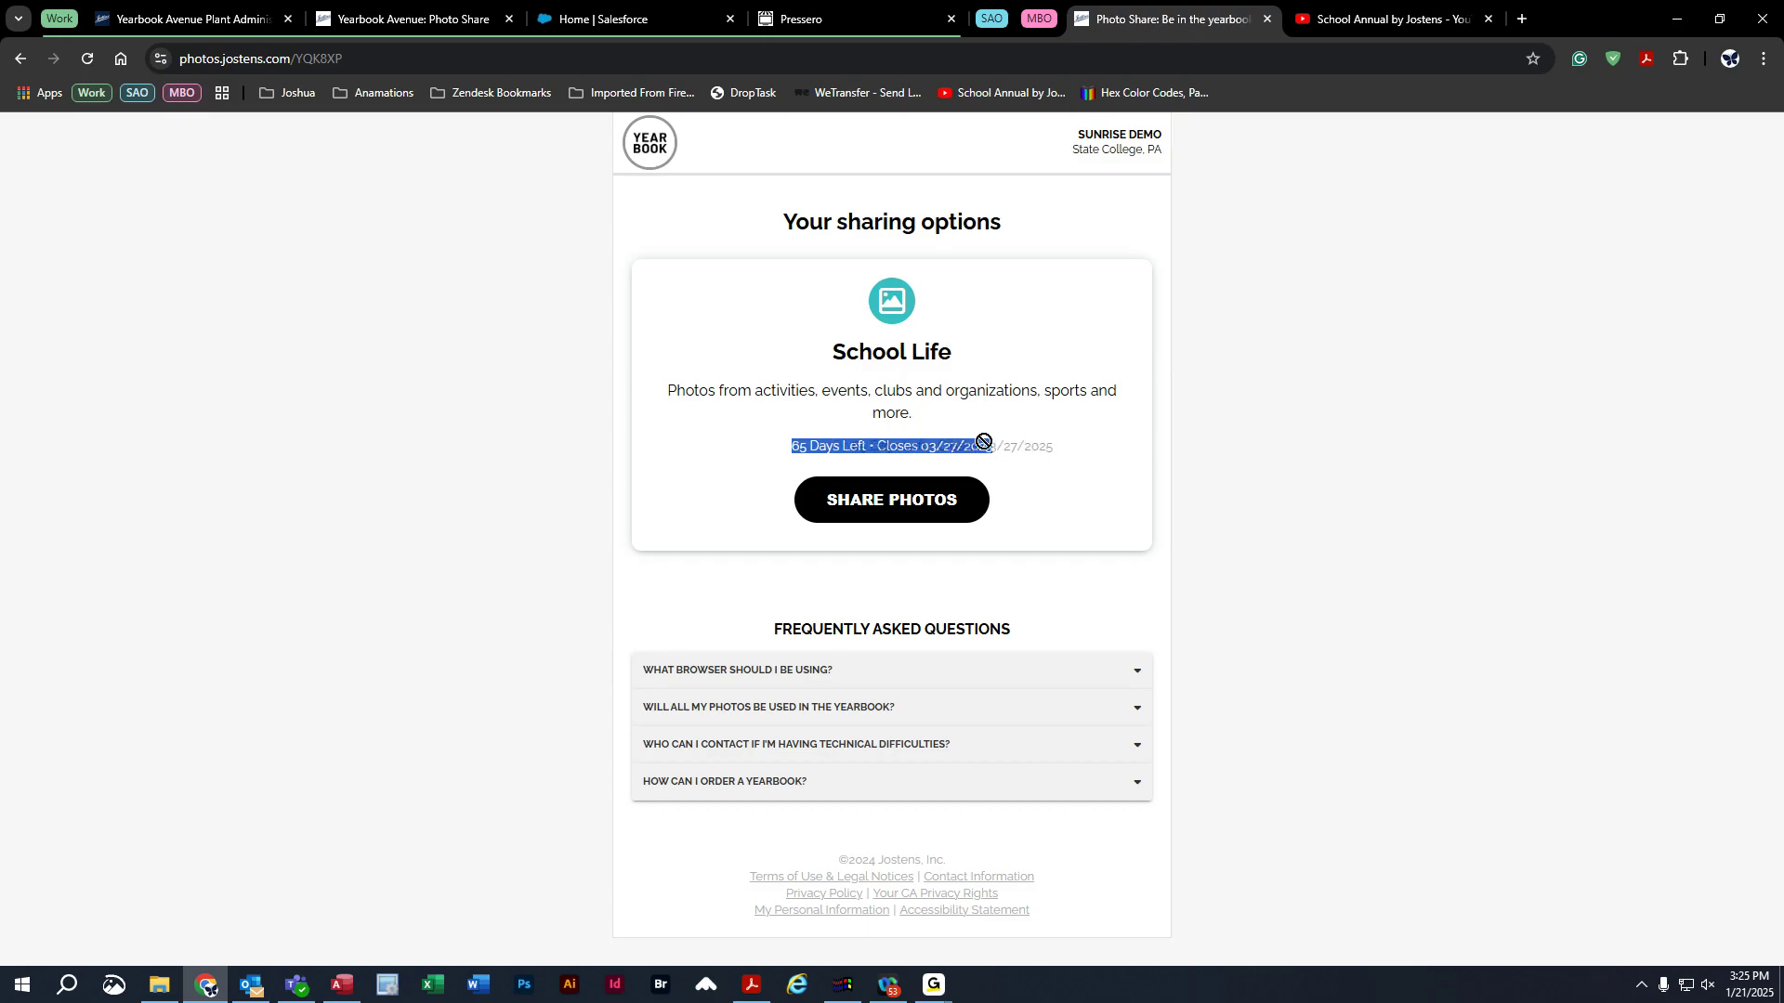
left_click(899, 506)
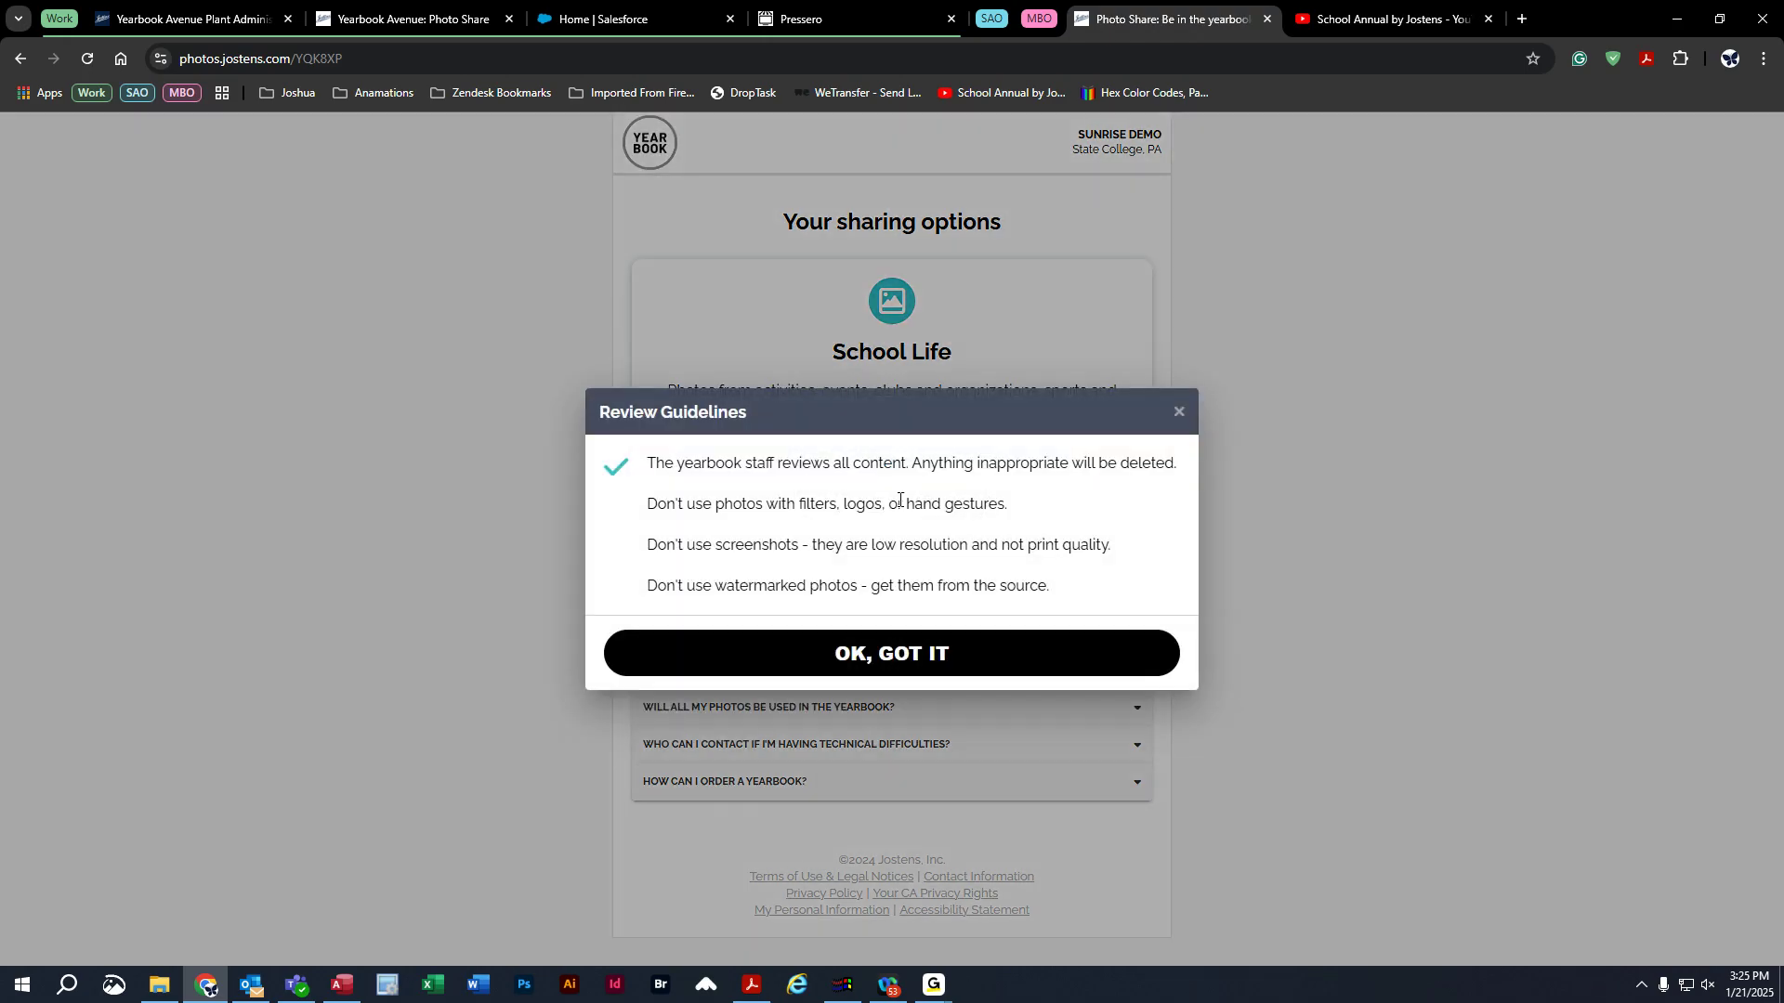
right_click(897, 505)
left_click(821, 430)
left_click(943, 663)
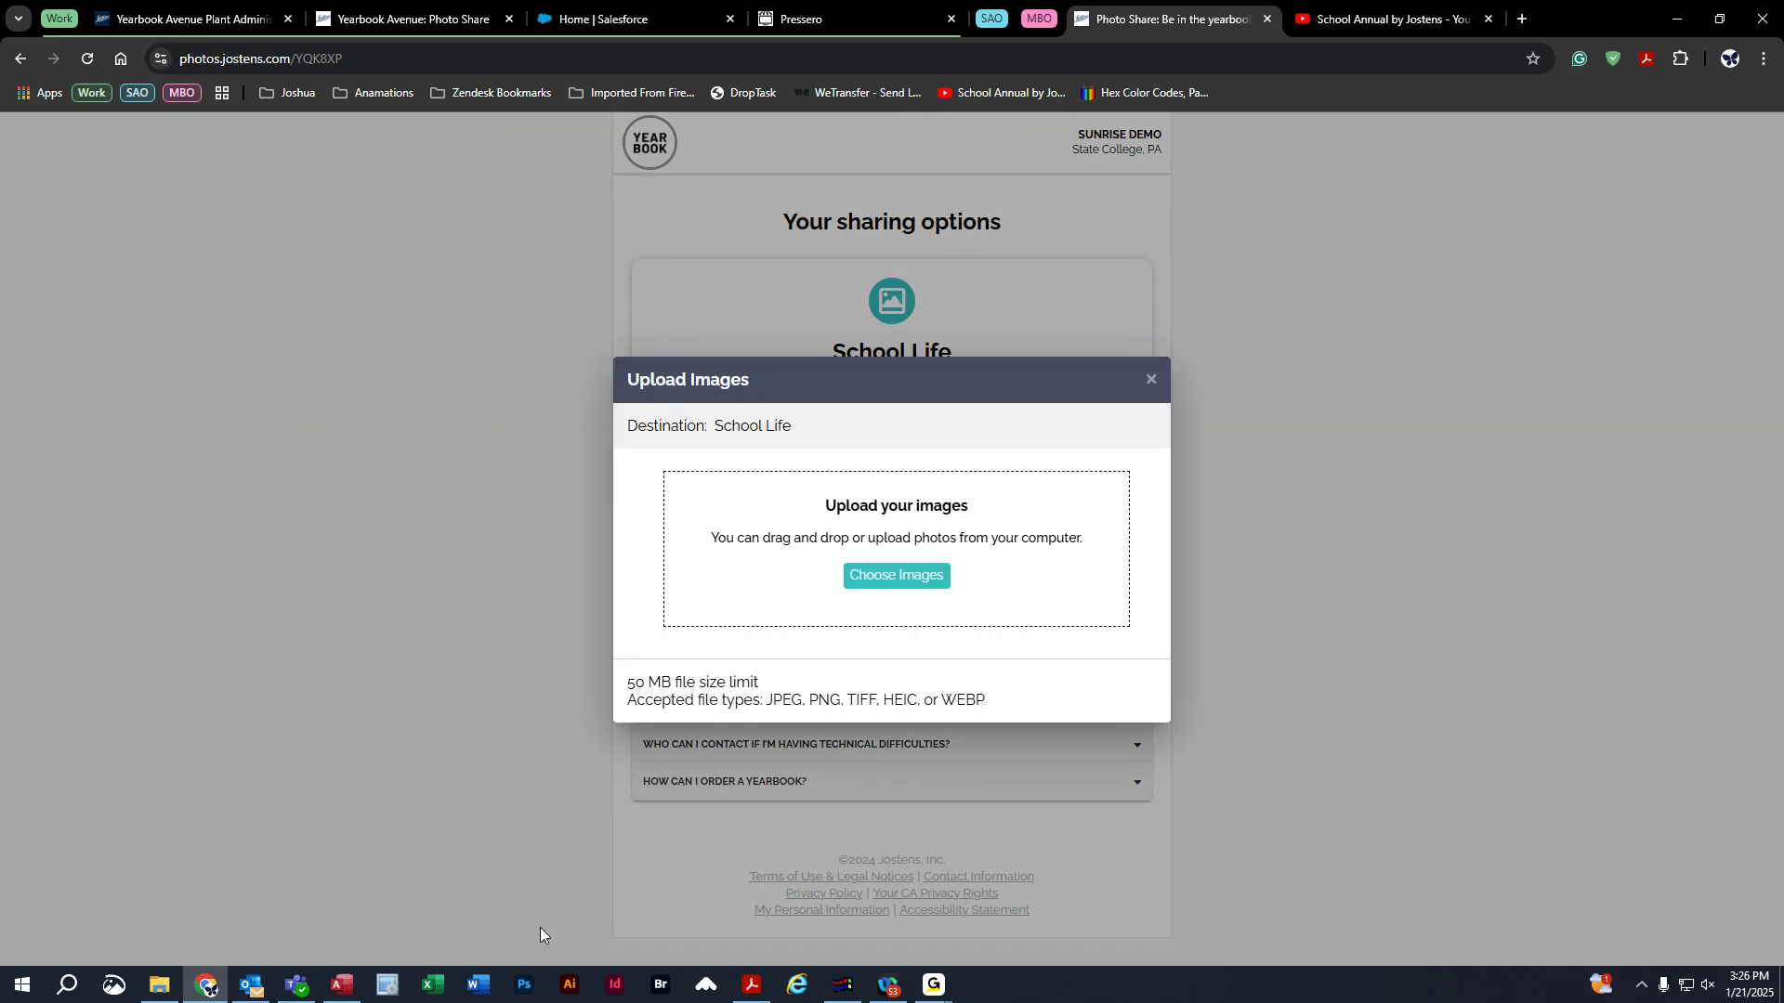
left_click(161, 985)
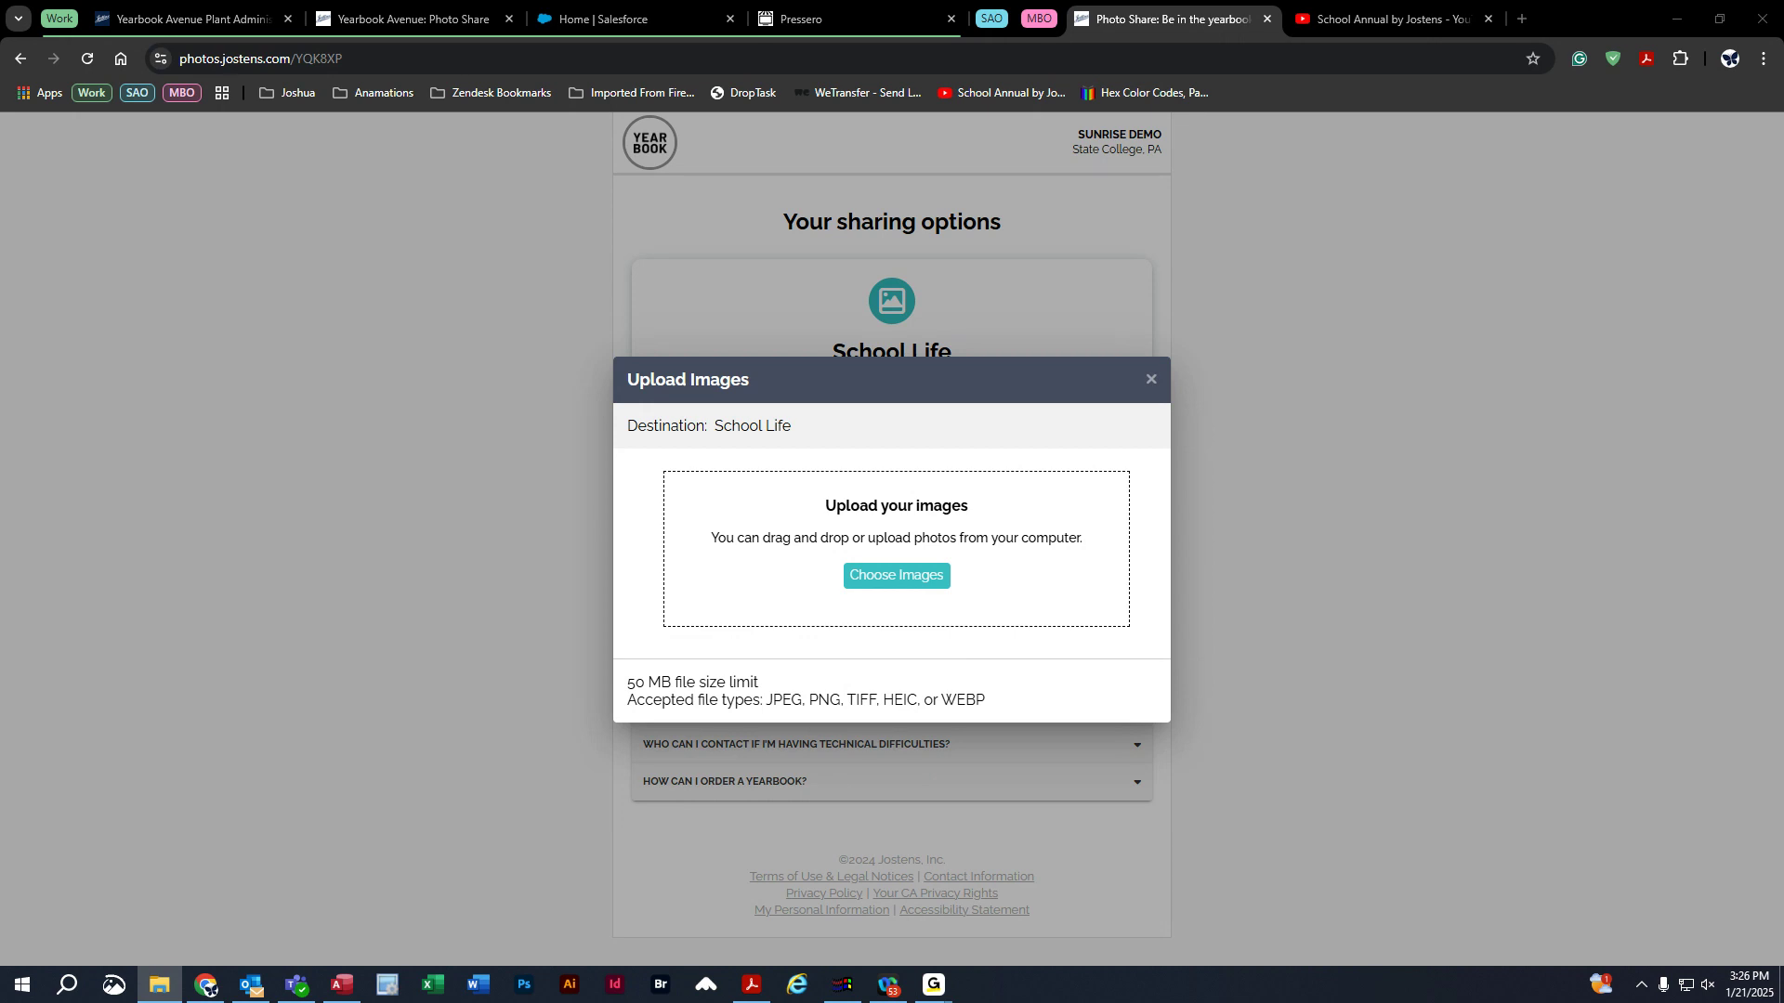
left_click(164, 990)
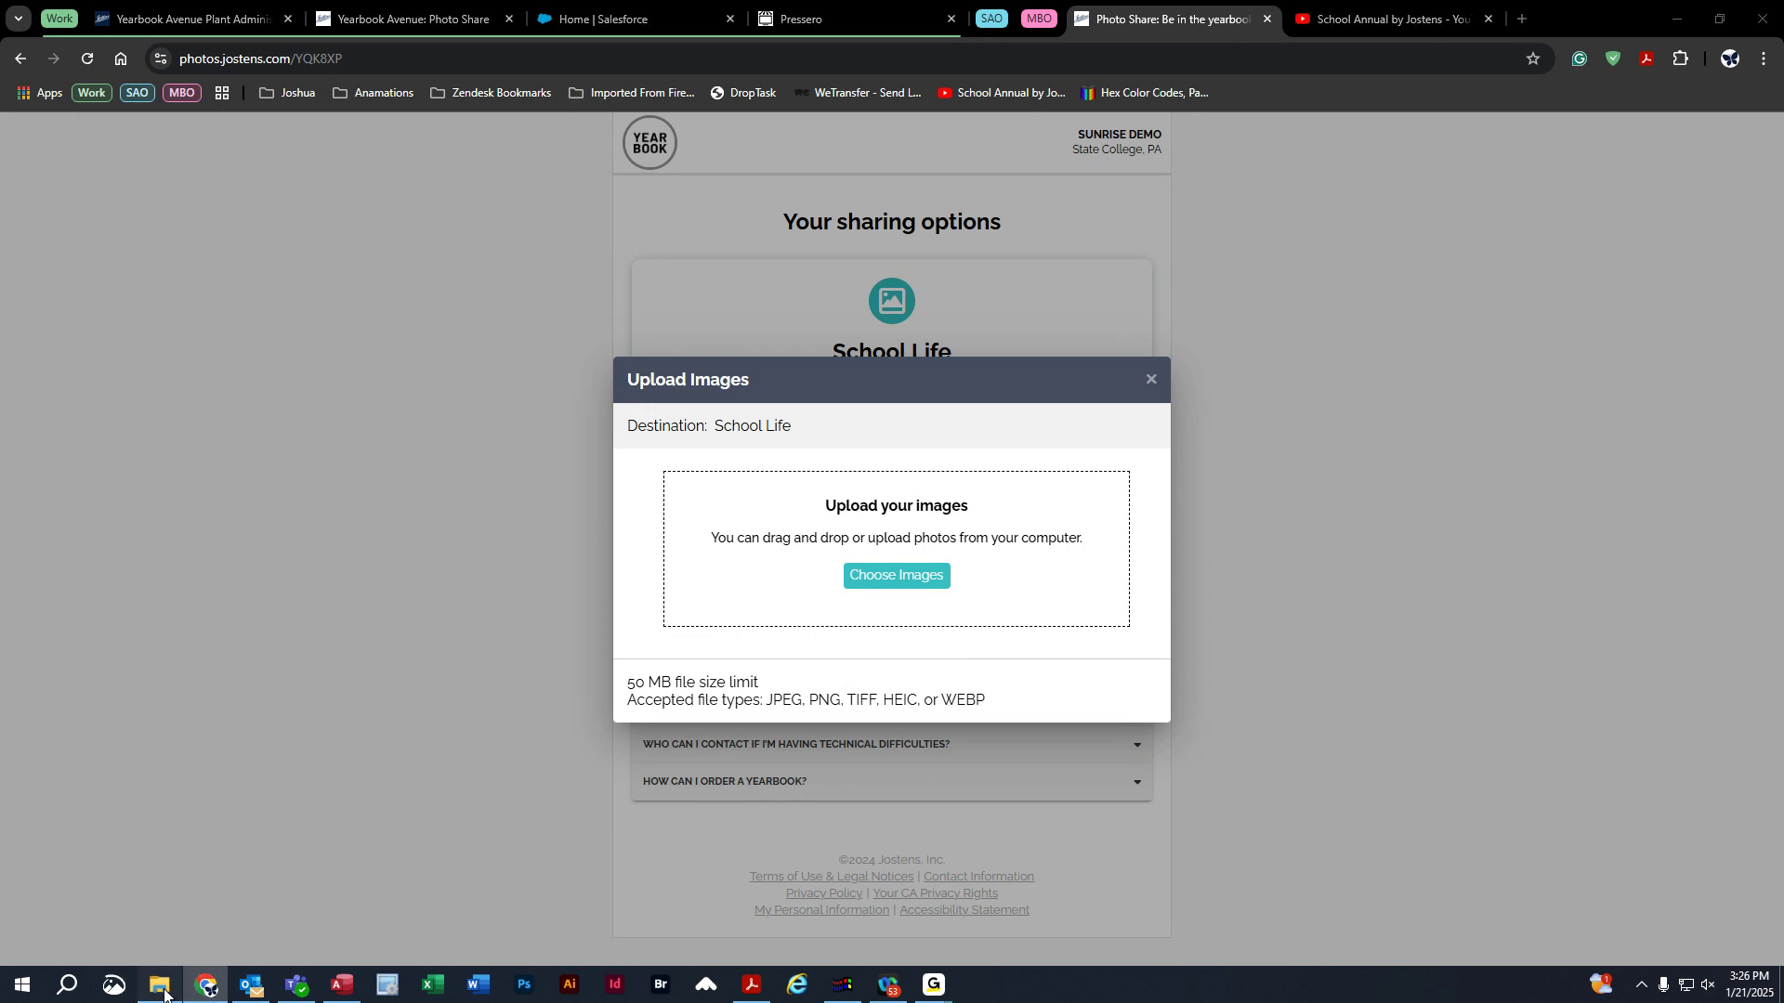
Drag aaxct5d7k.png from Pictures > School Photos into the School Life Upload Images drop zone.
left_click_drag(545, 180, 442, 120)
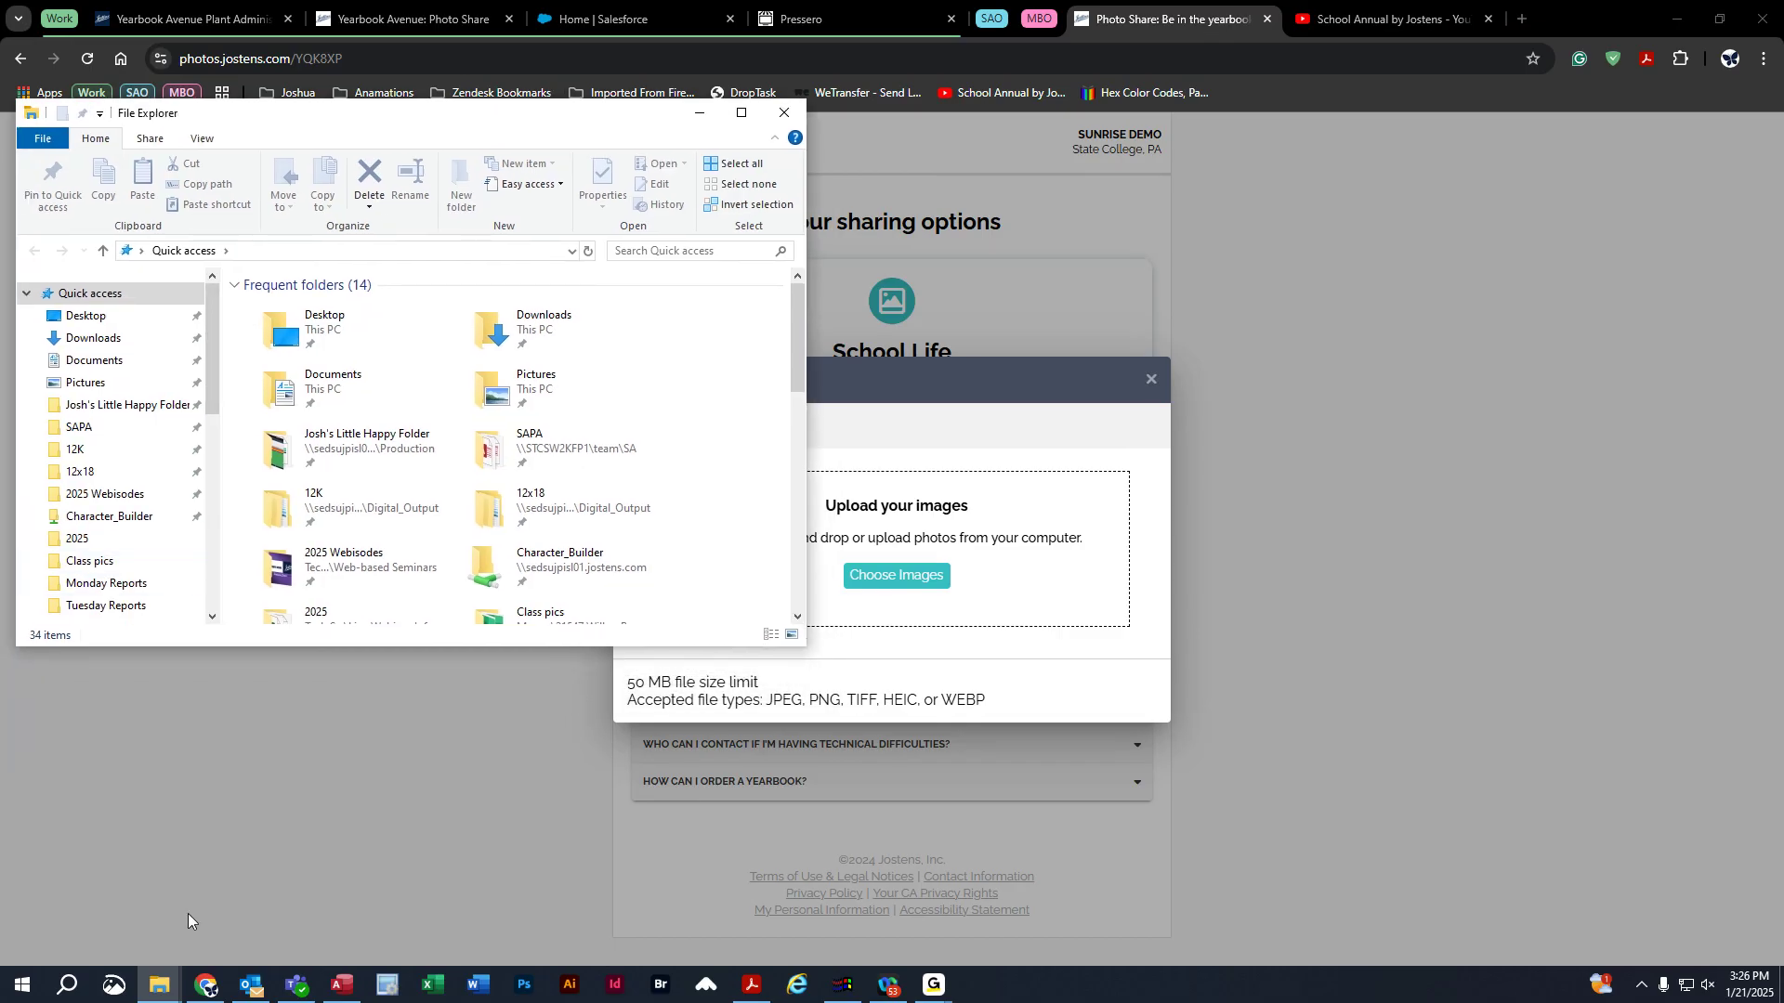
scroll(118, 525, "down", 4)
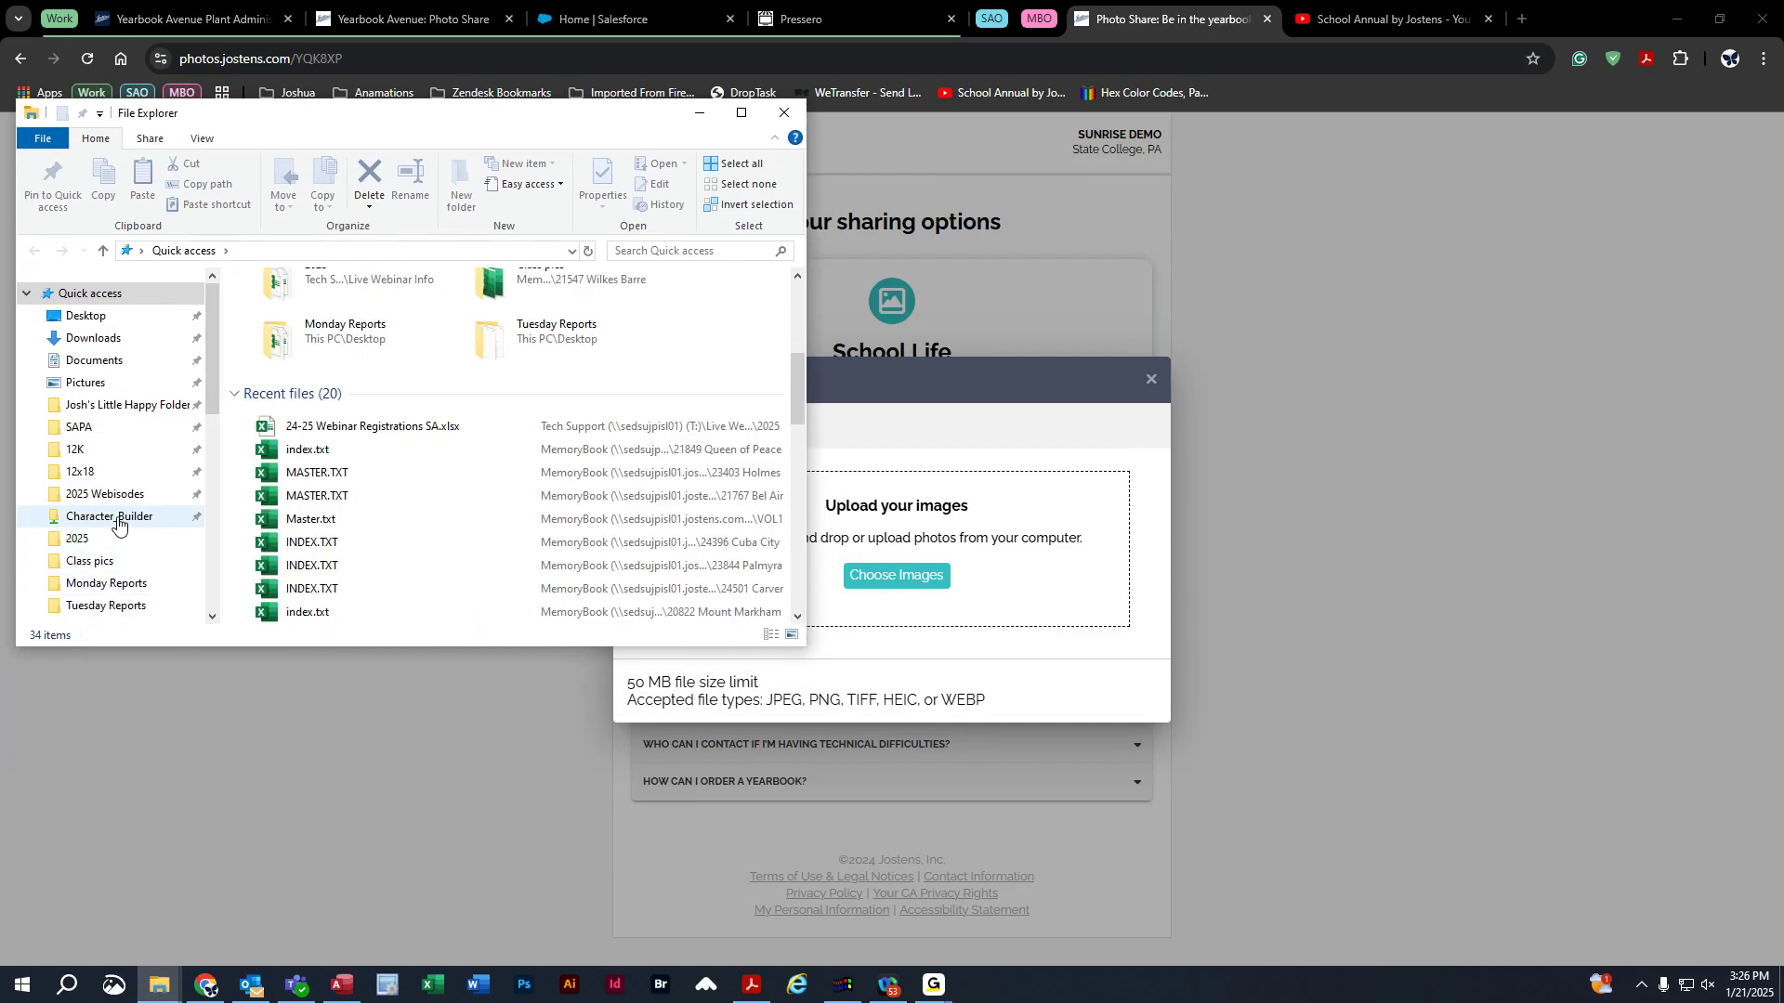
left_click(98, 383)
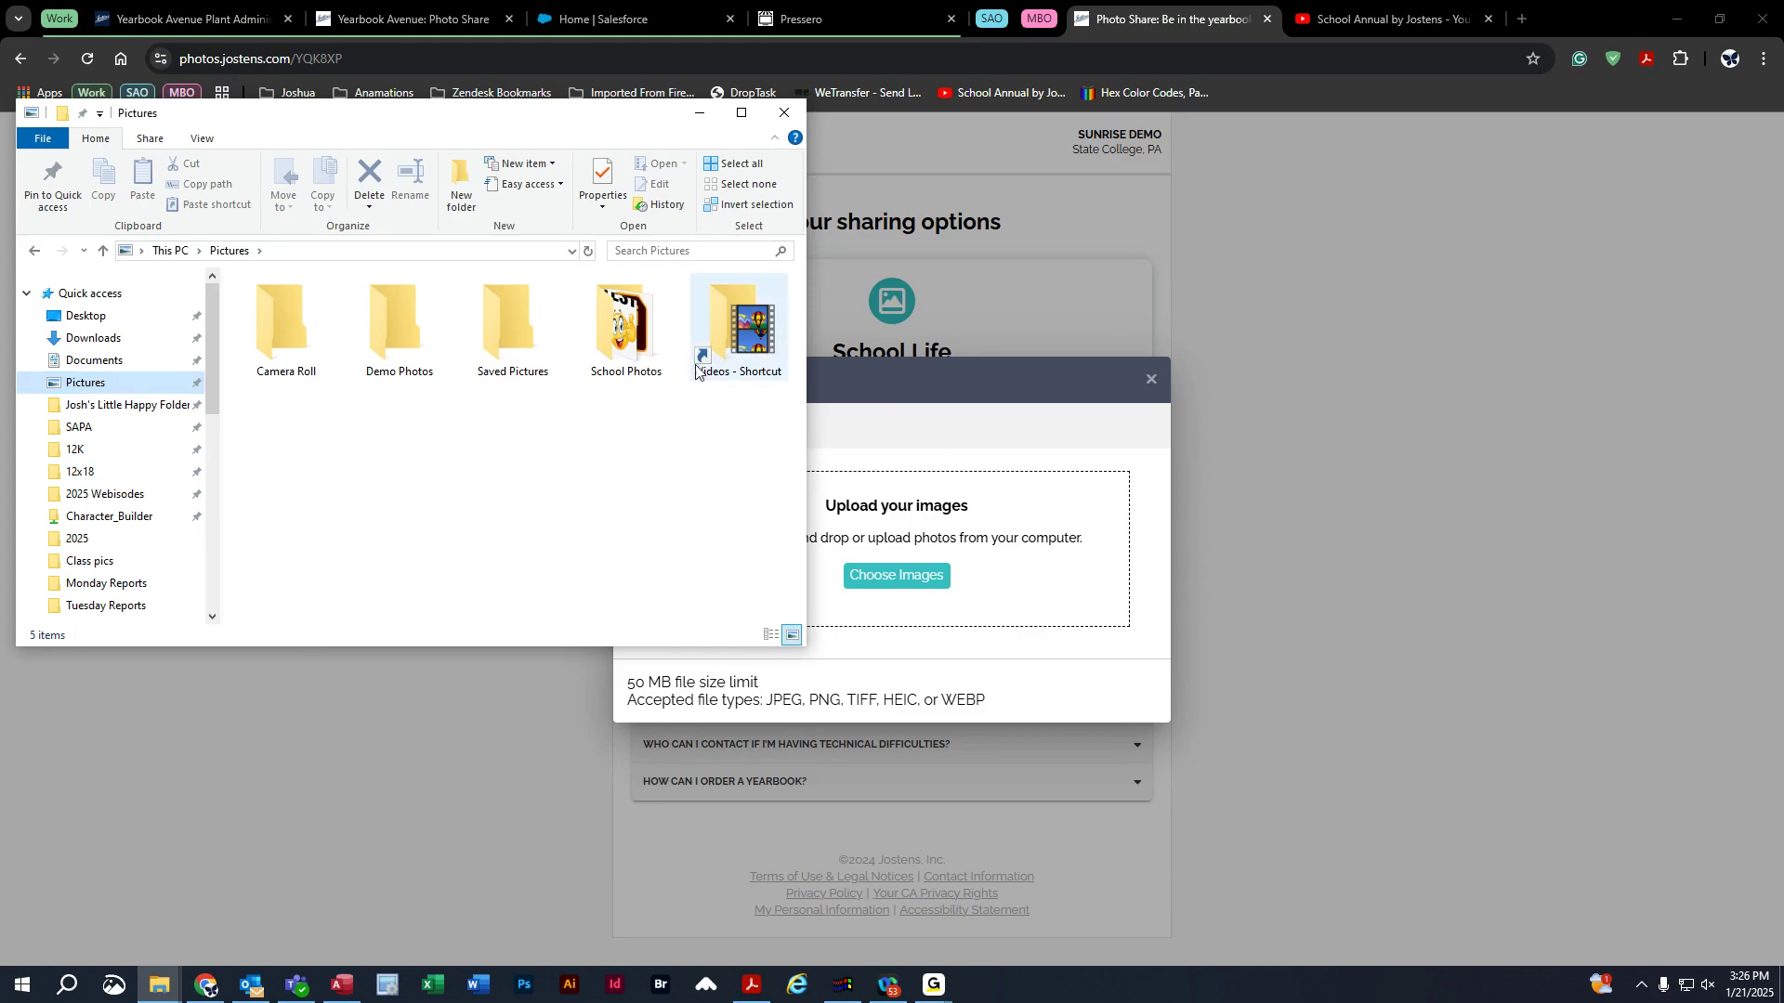
double_click(625, 330)
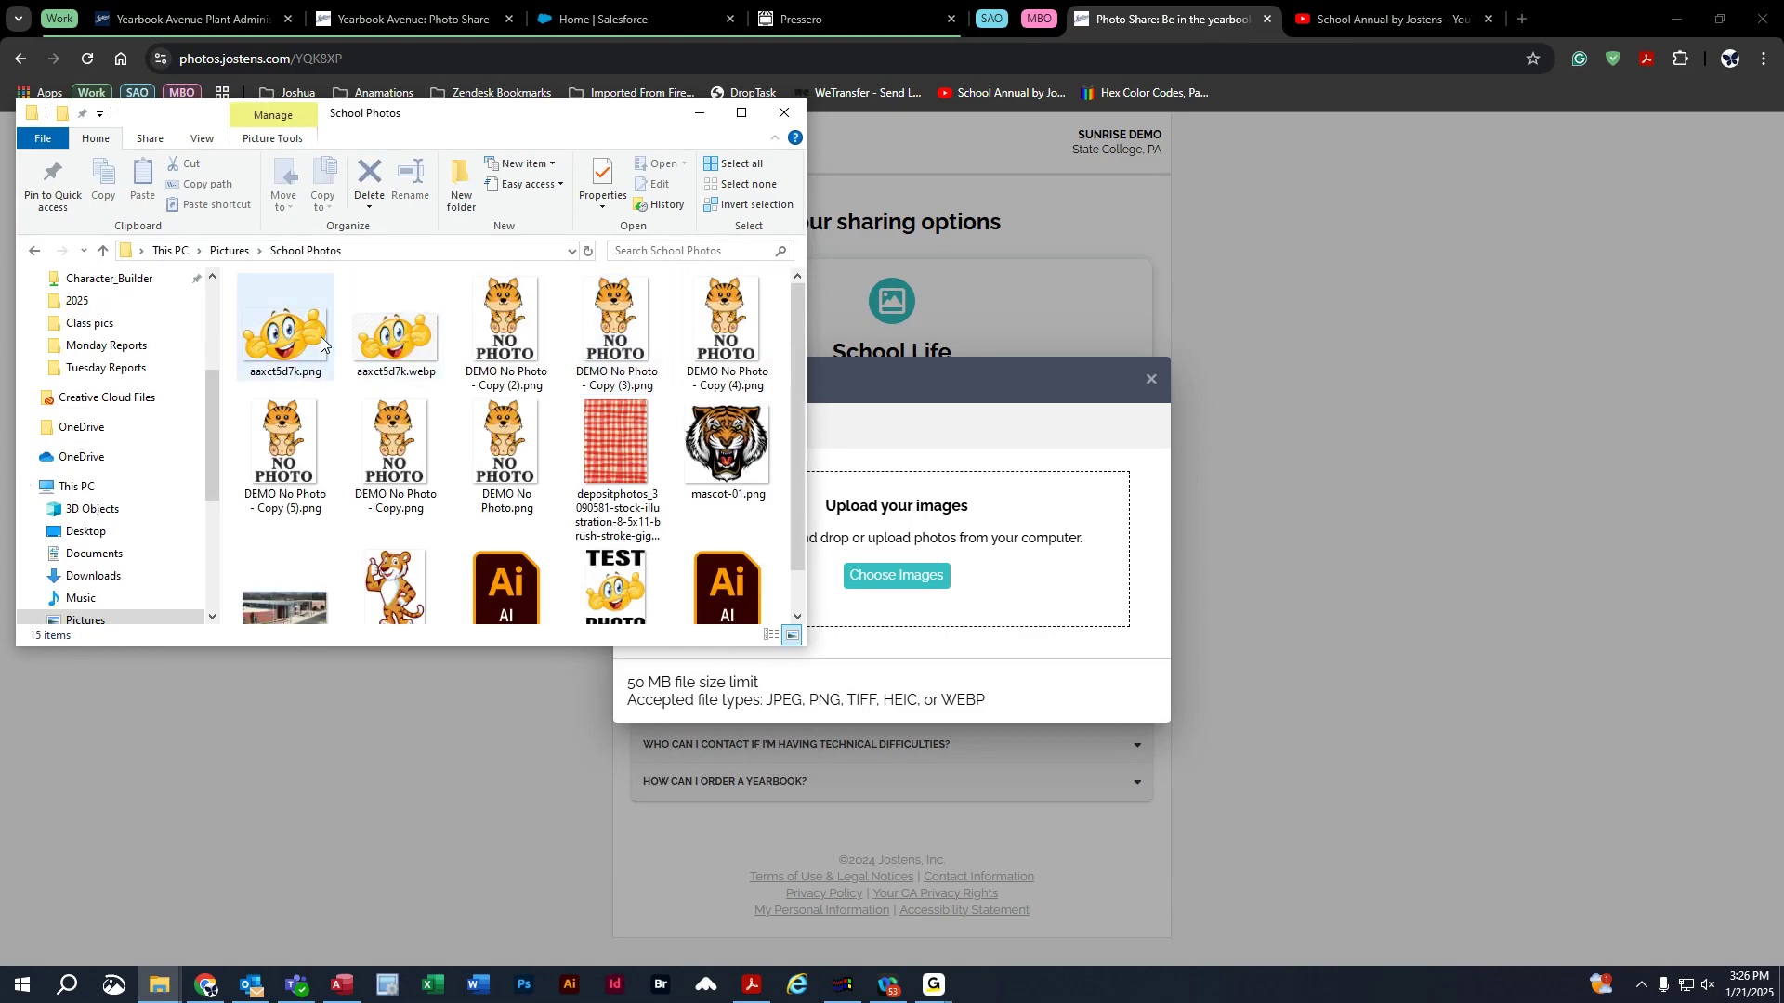
left_click(274, 330)
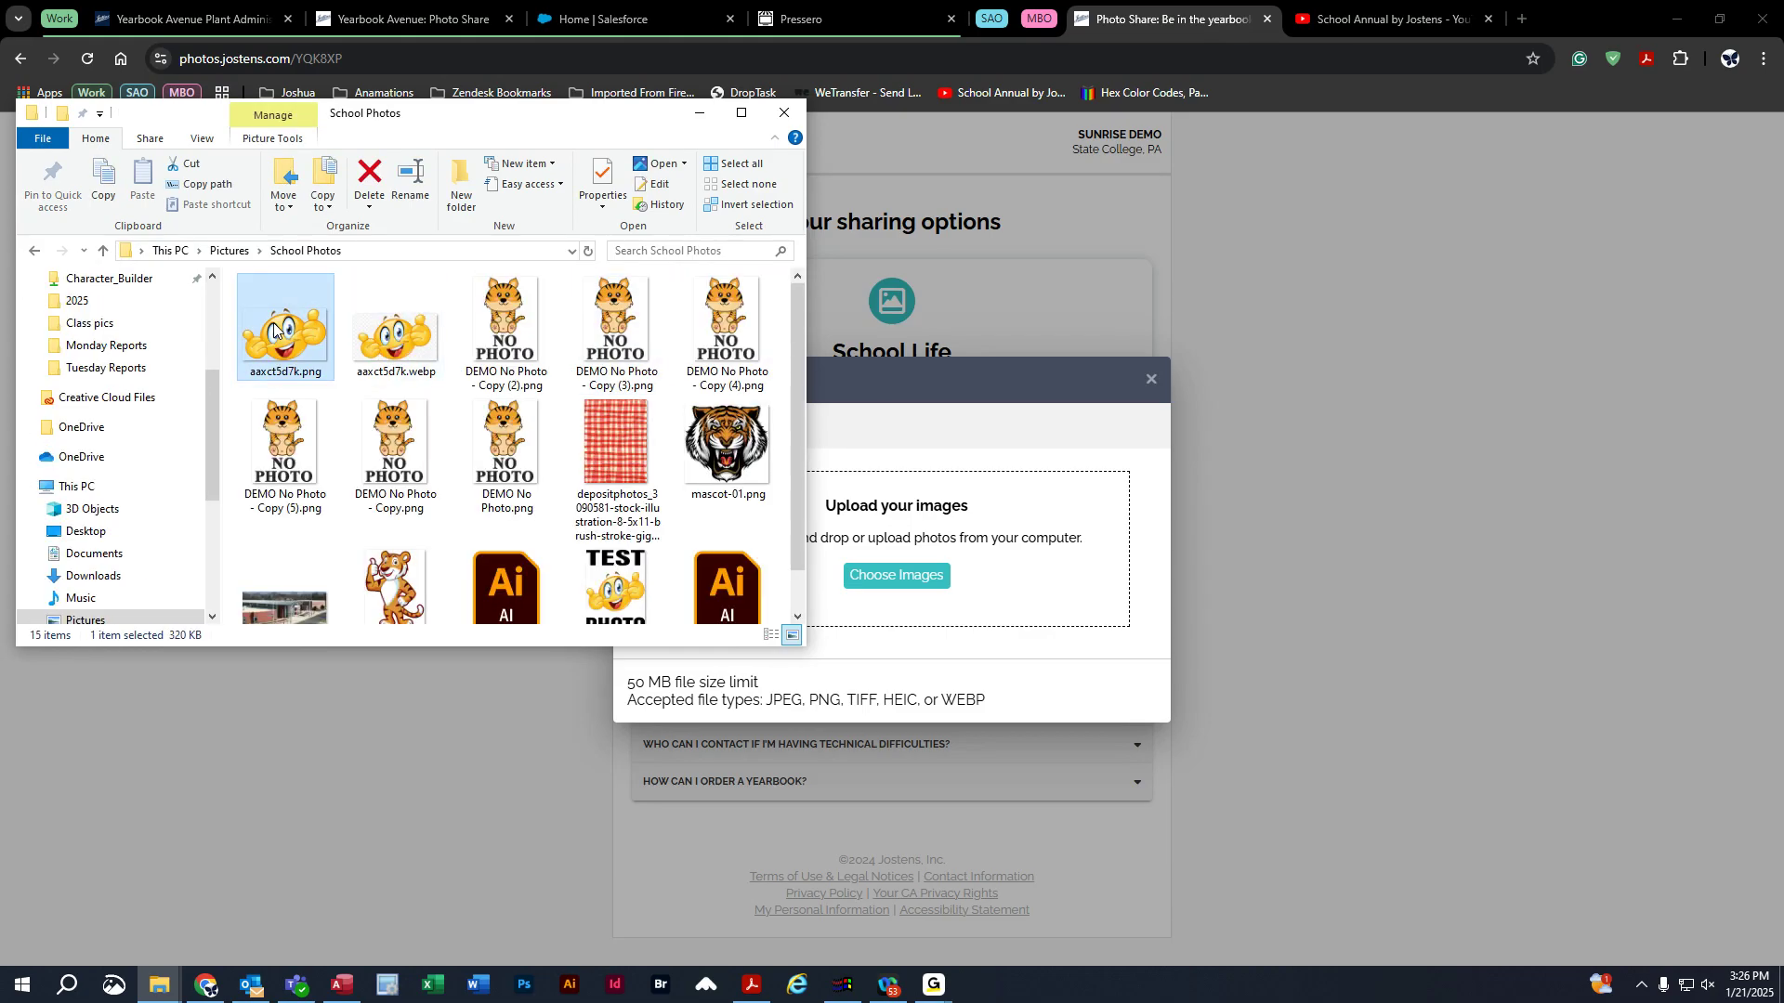
left_click_drag(274, 330, 942, 535)
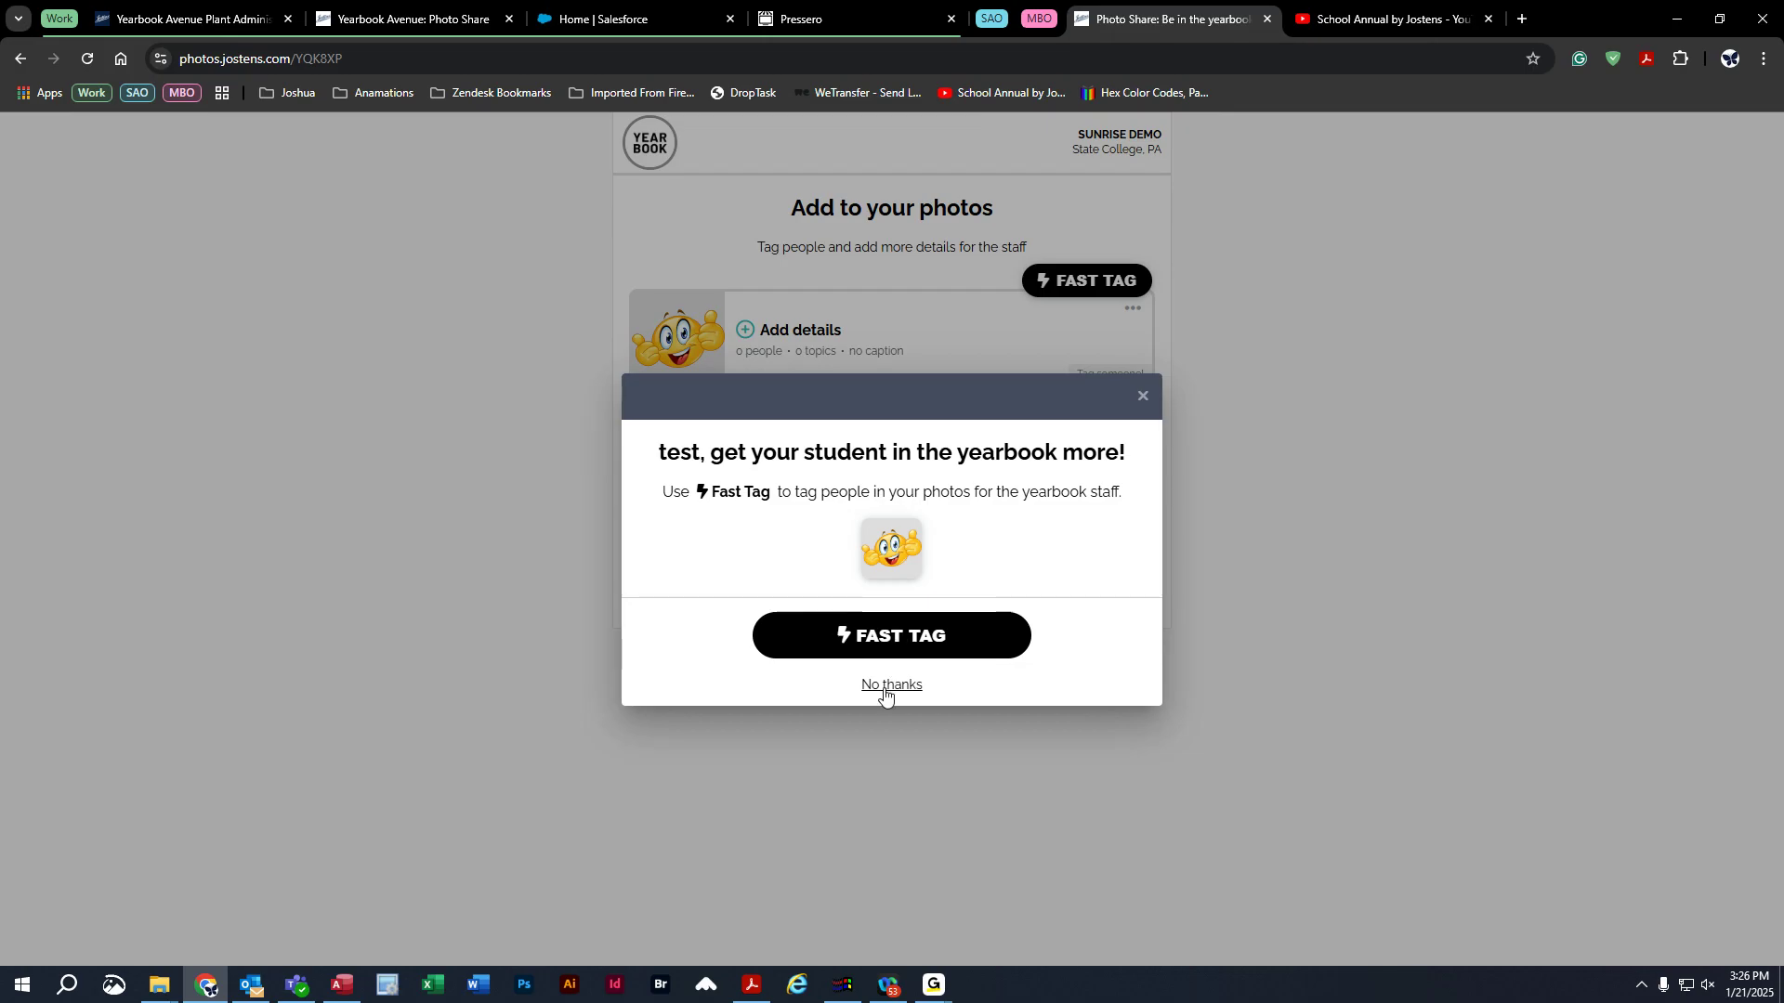
Tag one person in the photo, entering the student's first and last name and 1st Grade.
left_click(897, 643)
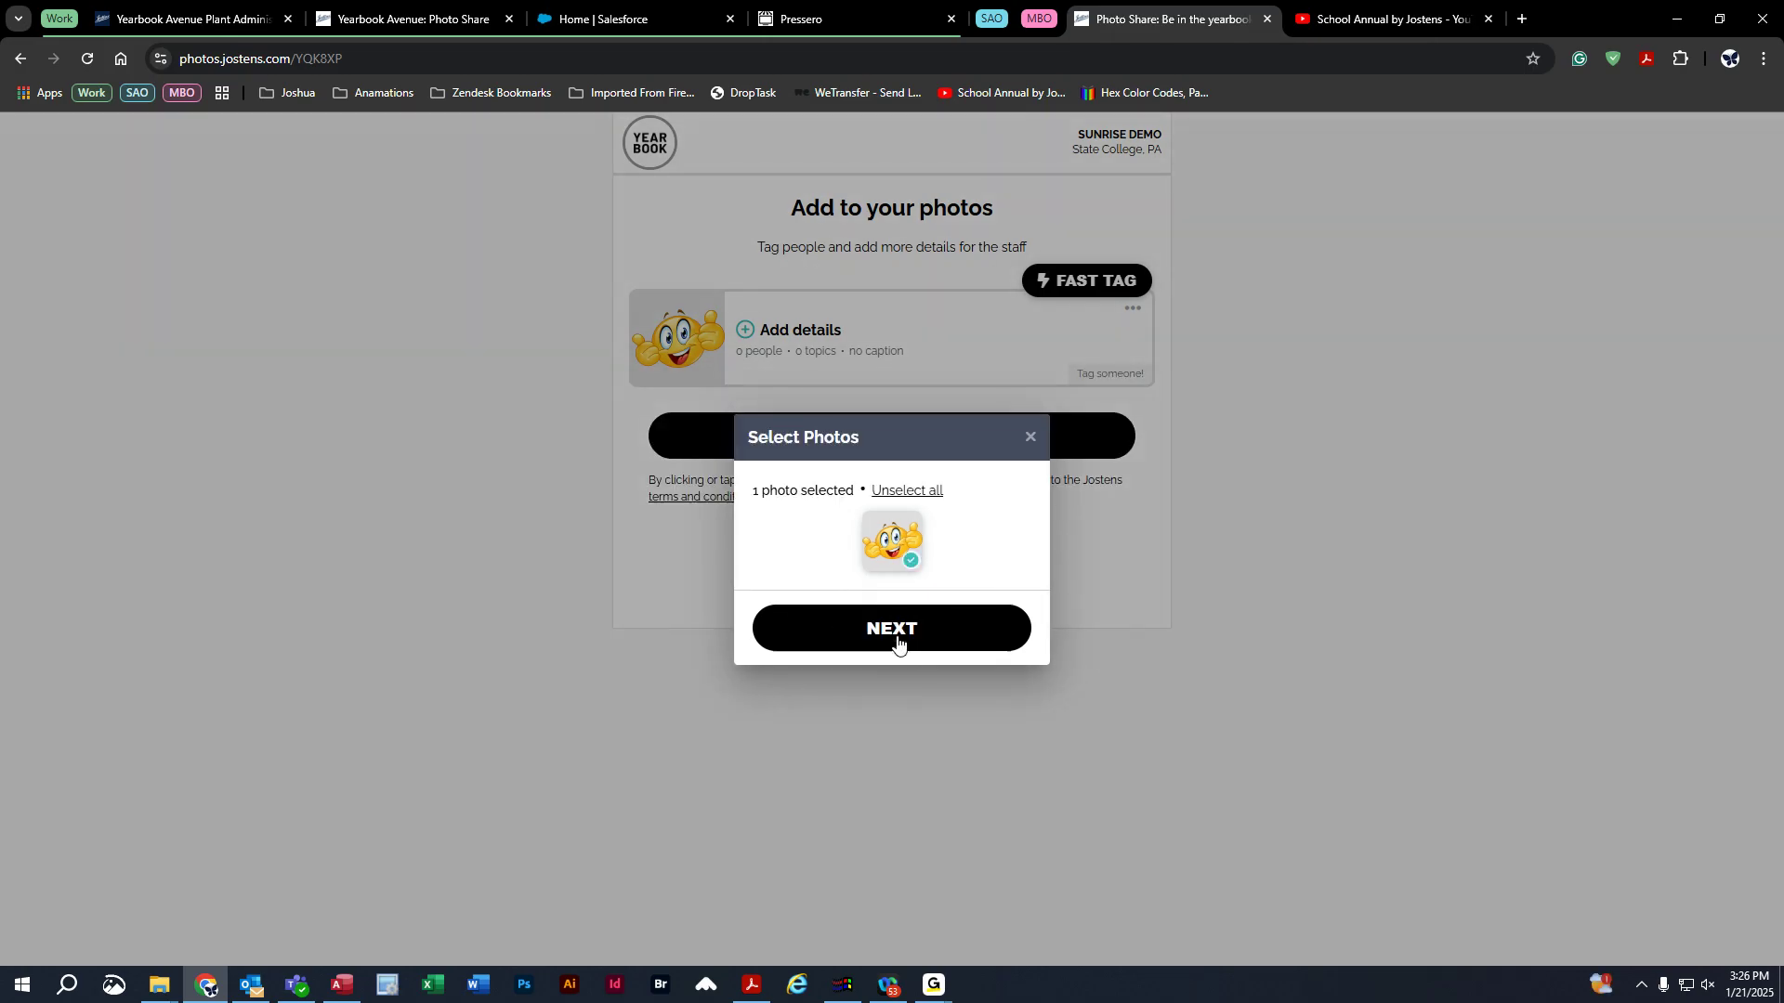
left_click(897, 640)
left_click(717, 581)
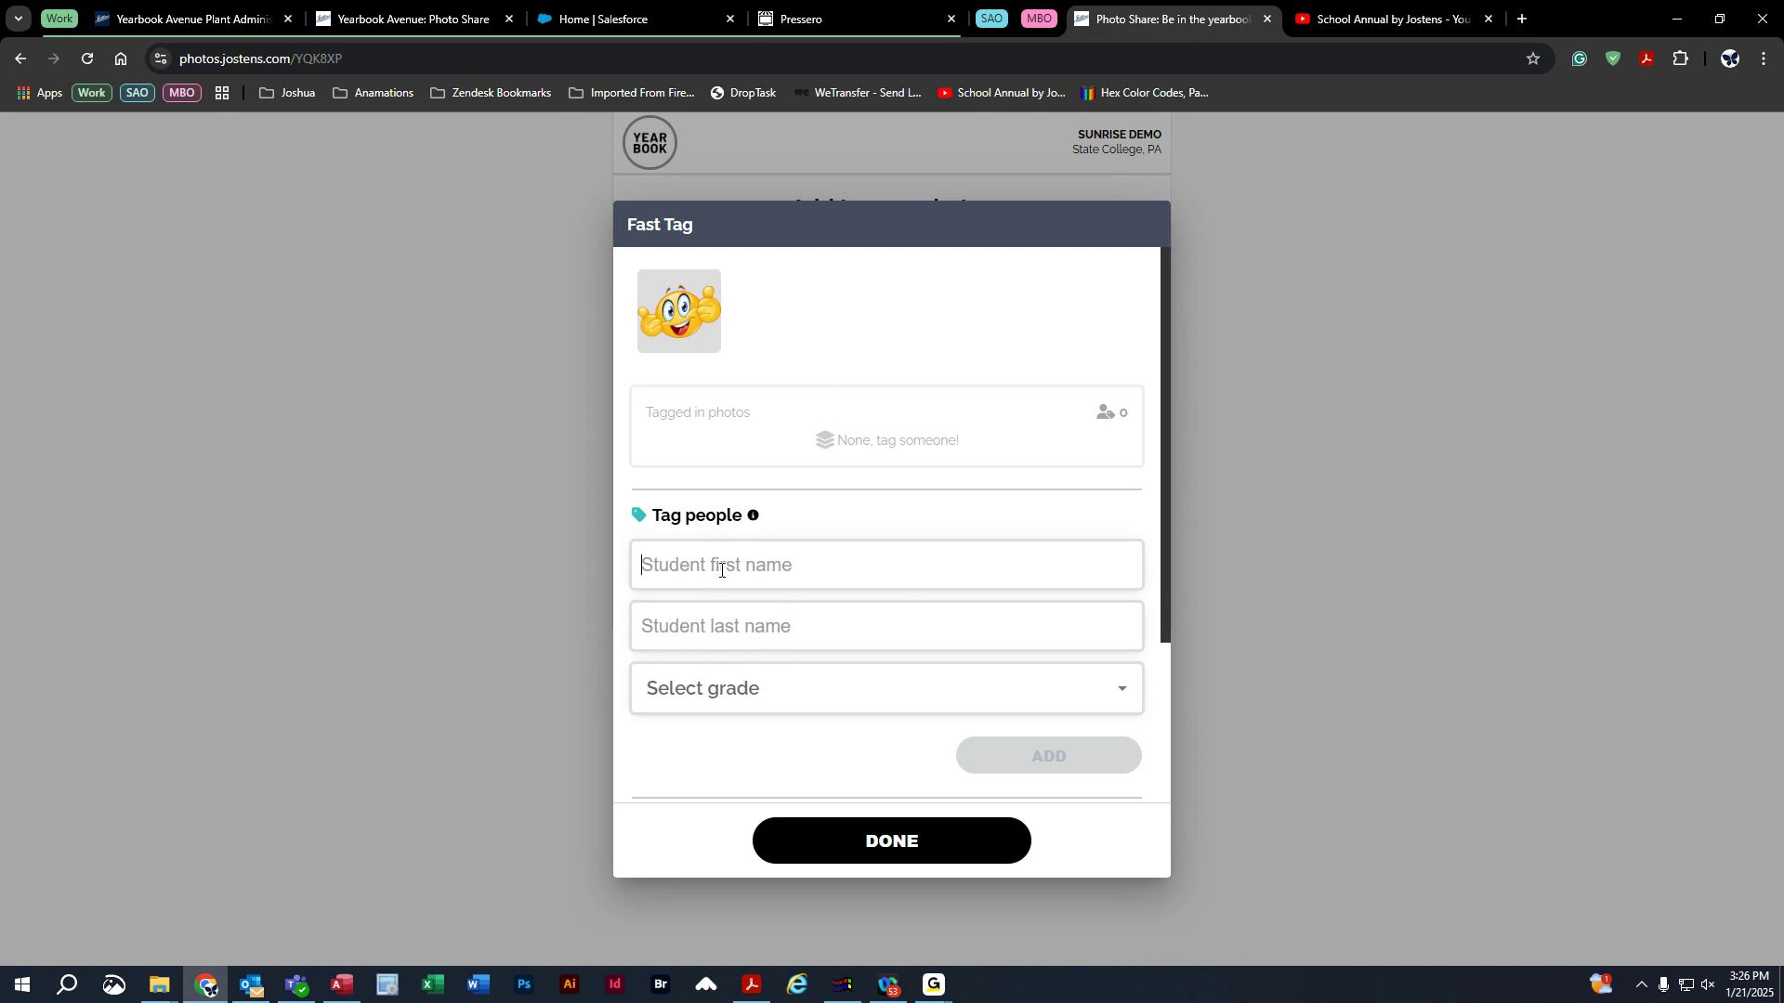
type("test")
left_click(753, 630)
type("test jr")
left_click(753, 696)
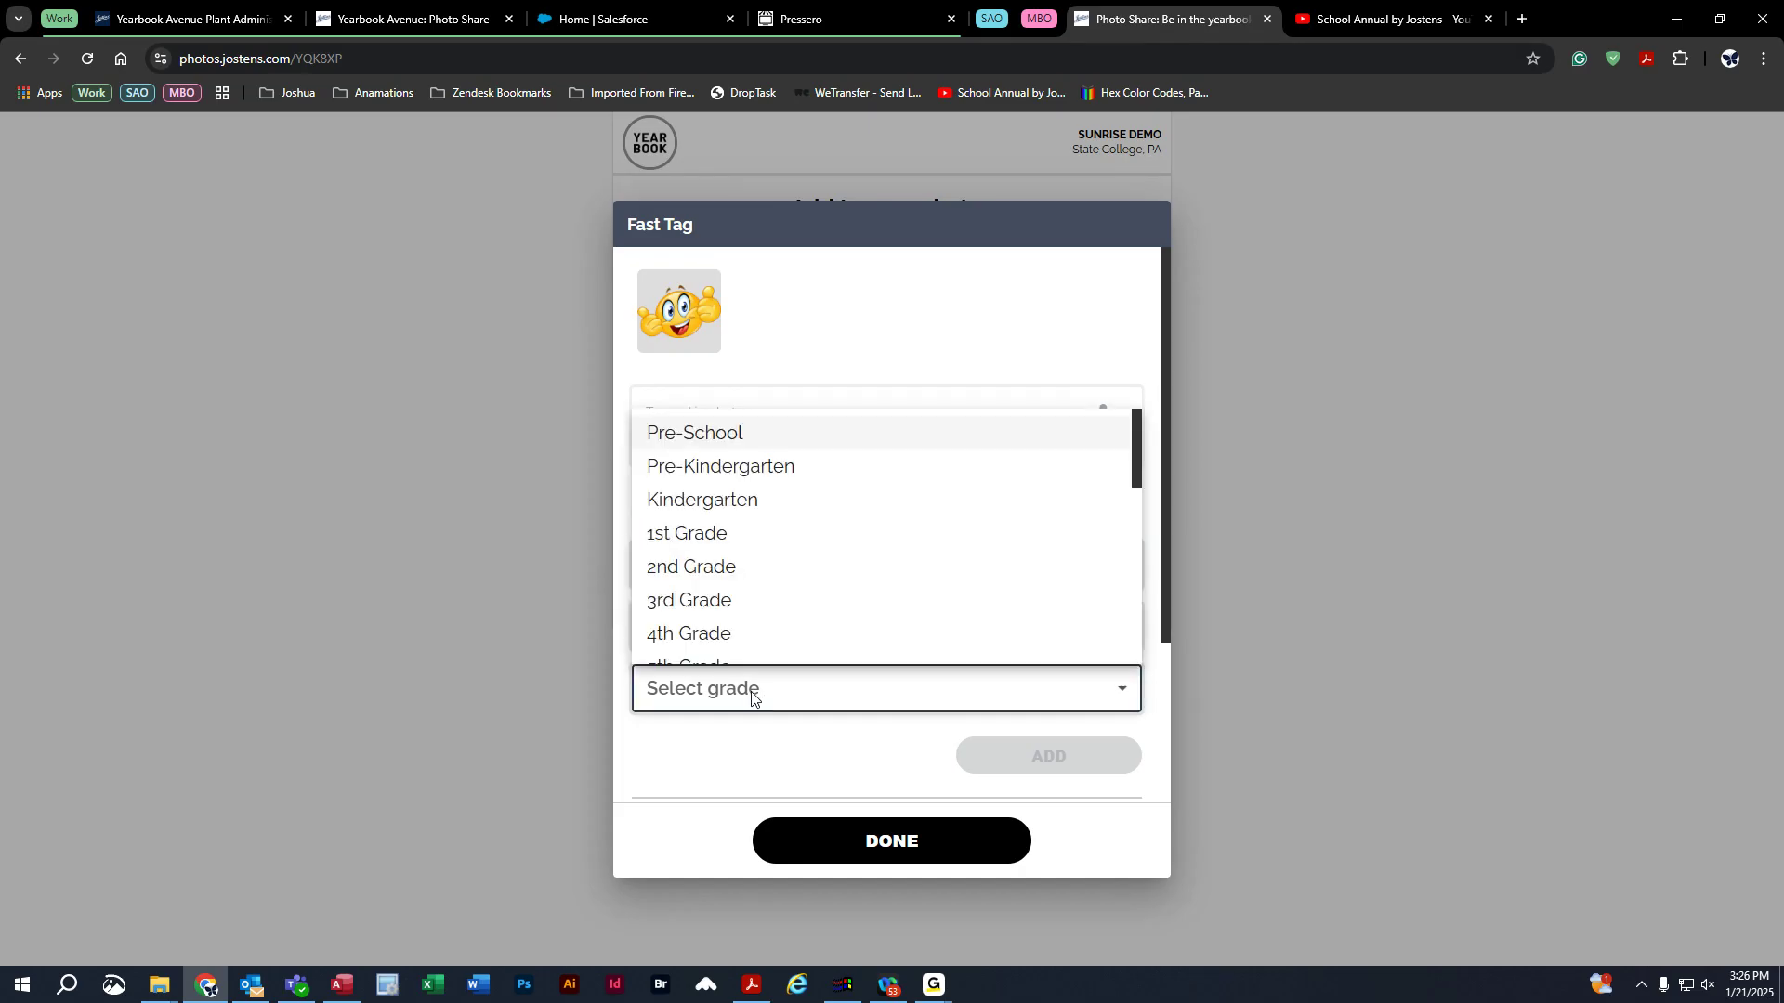
left_click(742, 535)
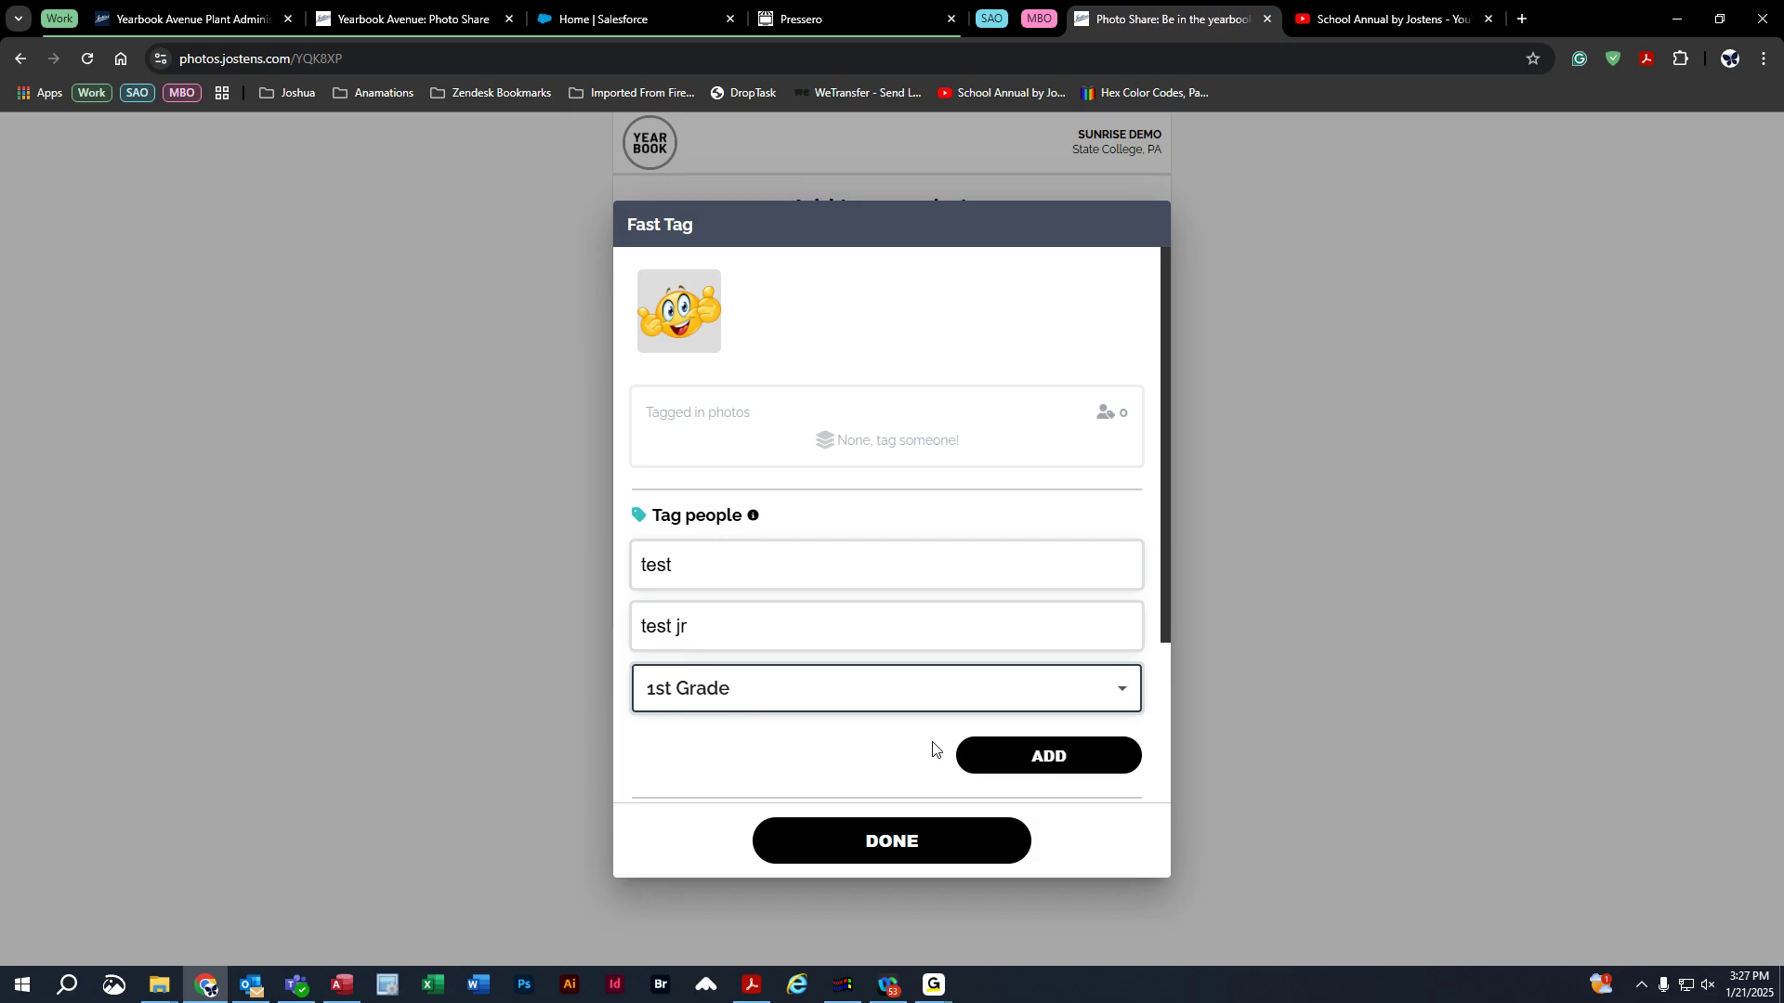
left_click(1066, 760)
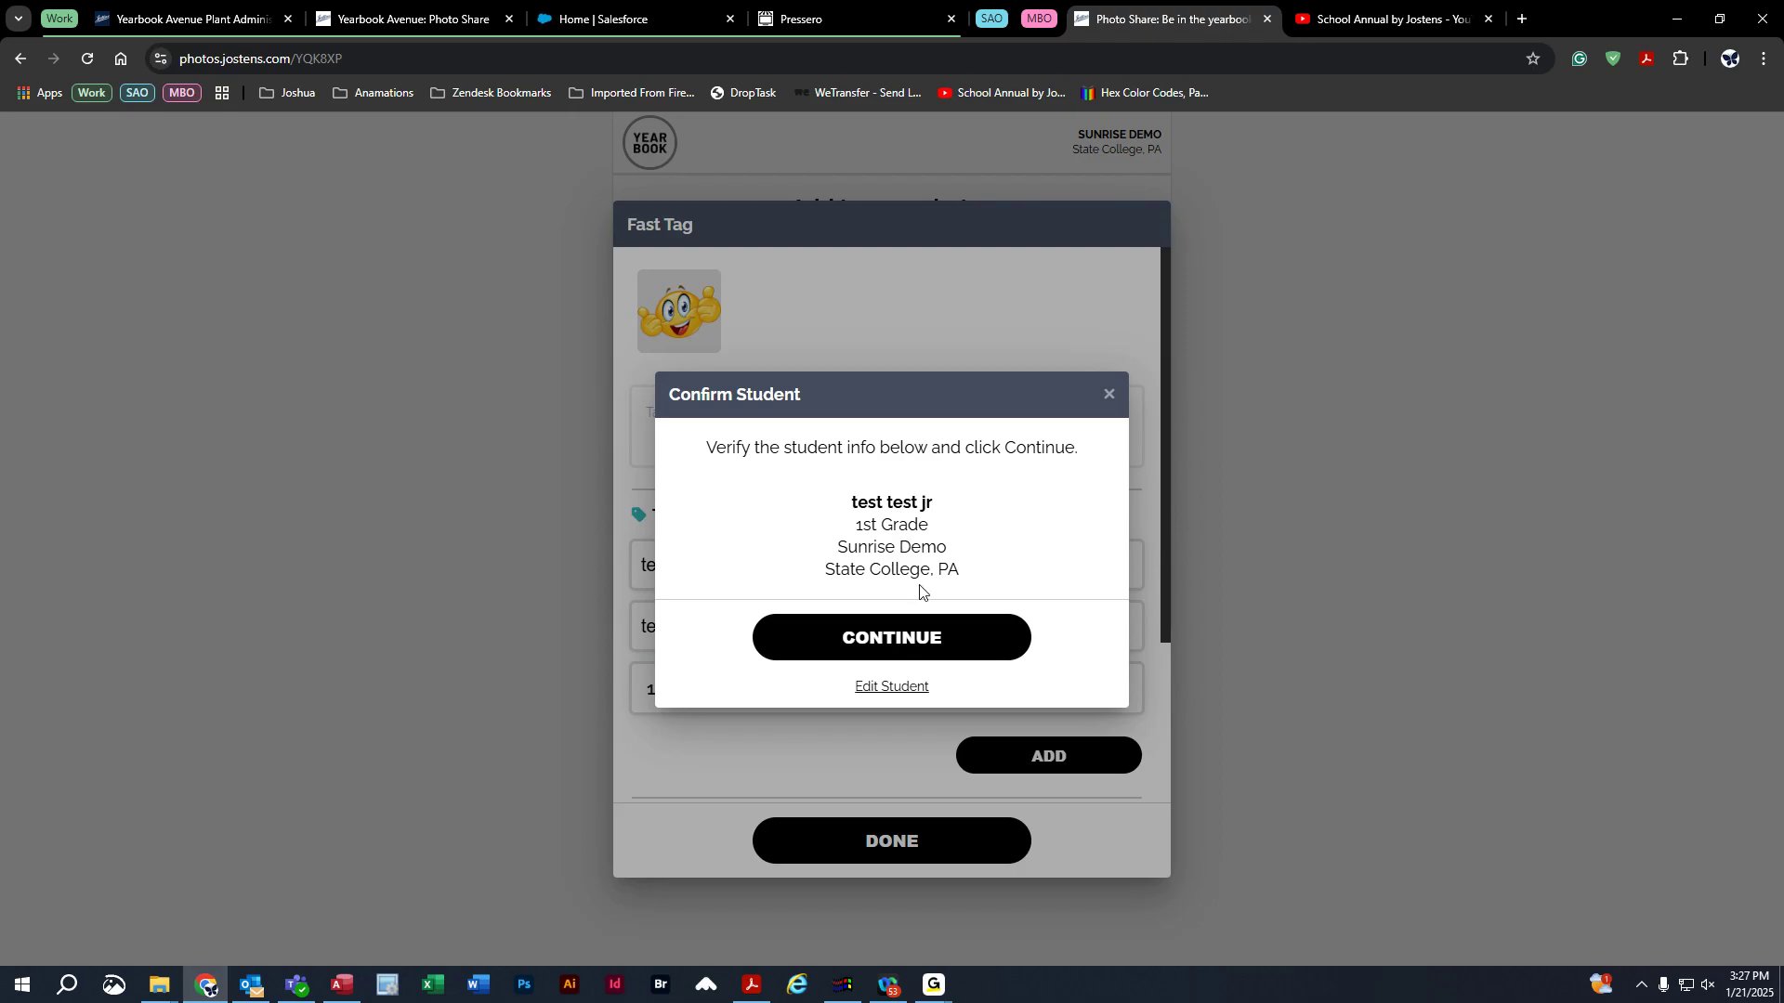
left_click(882, 654)
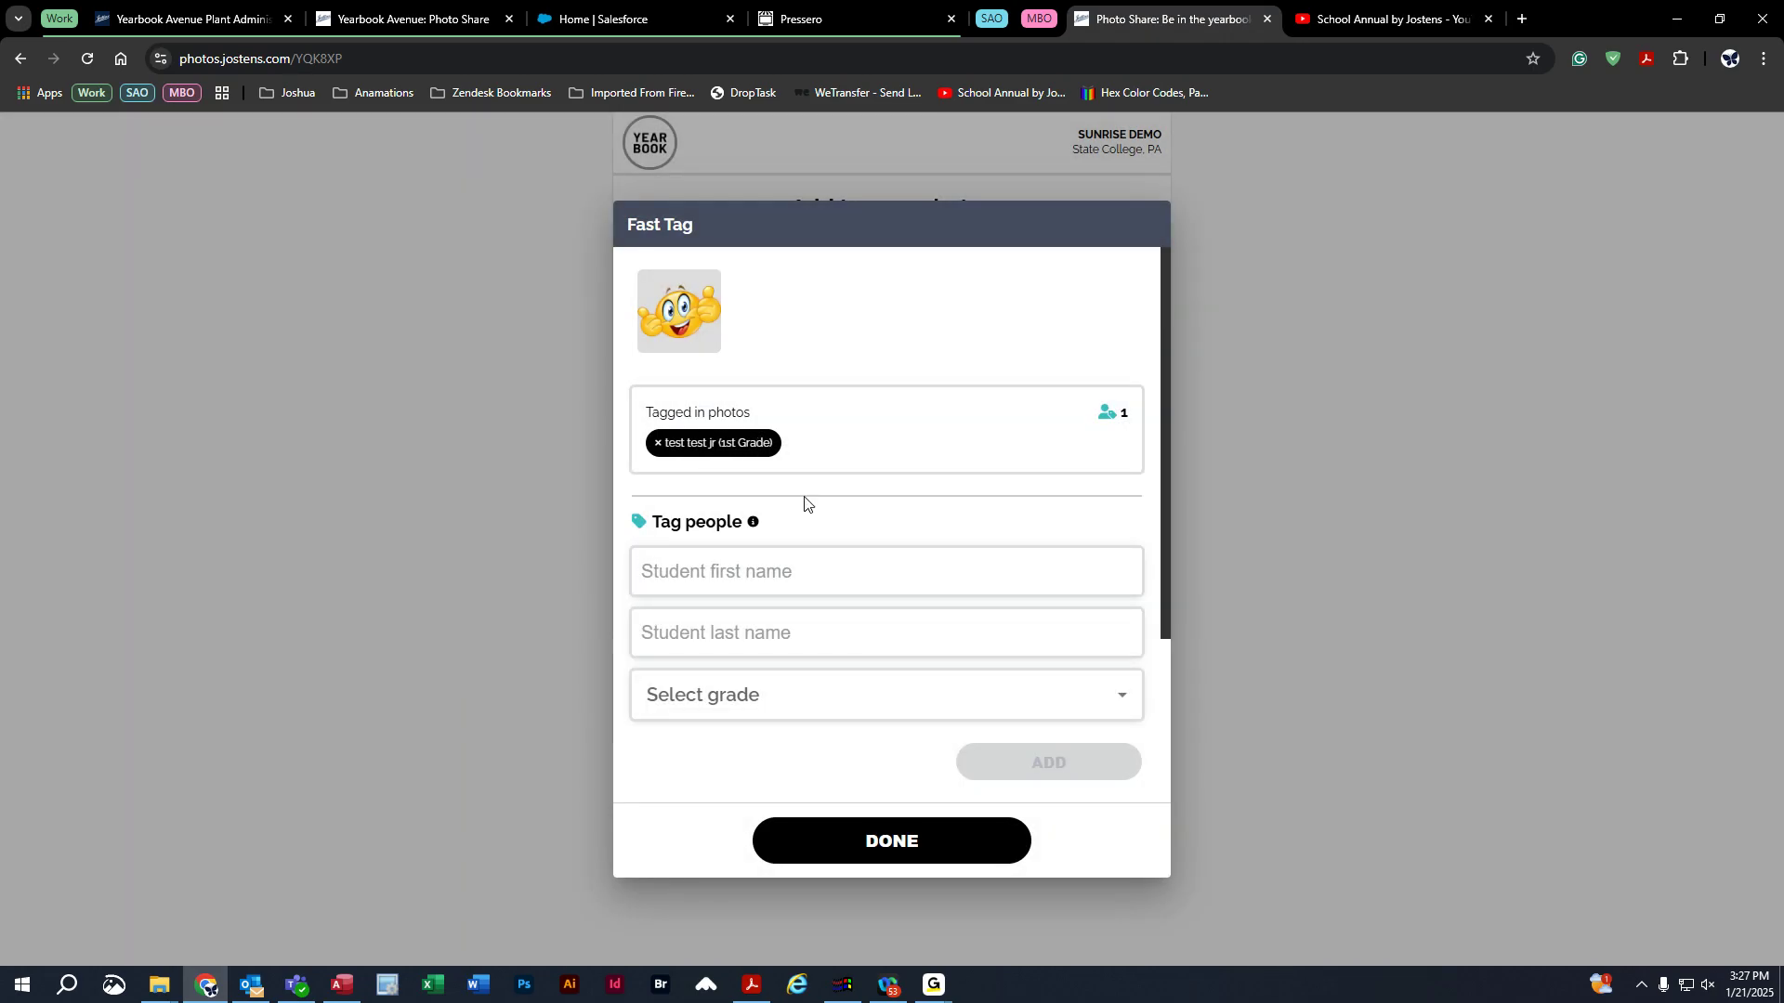
Add Field Hockey and All School Collage as the photo's topics and save the Fast Tag.
scroll(828, 580, "down", 3)
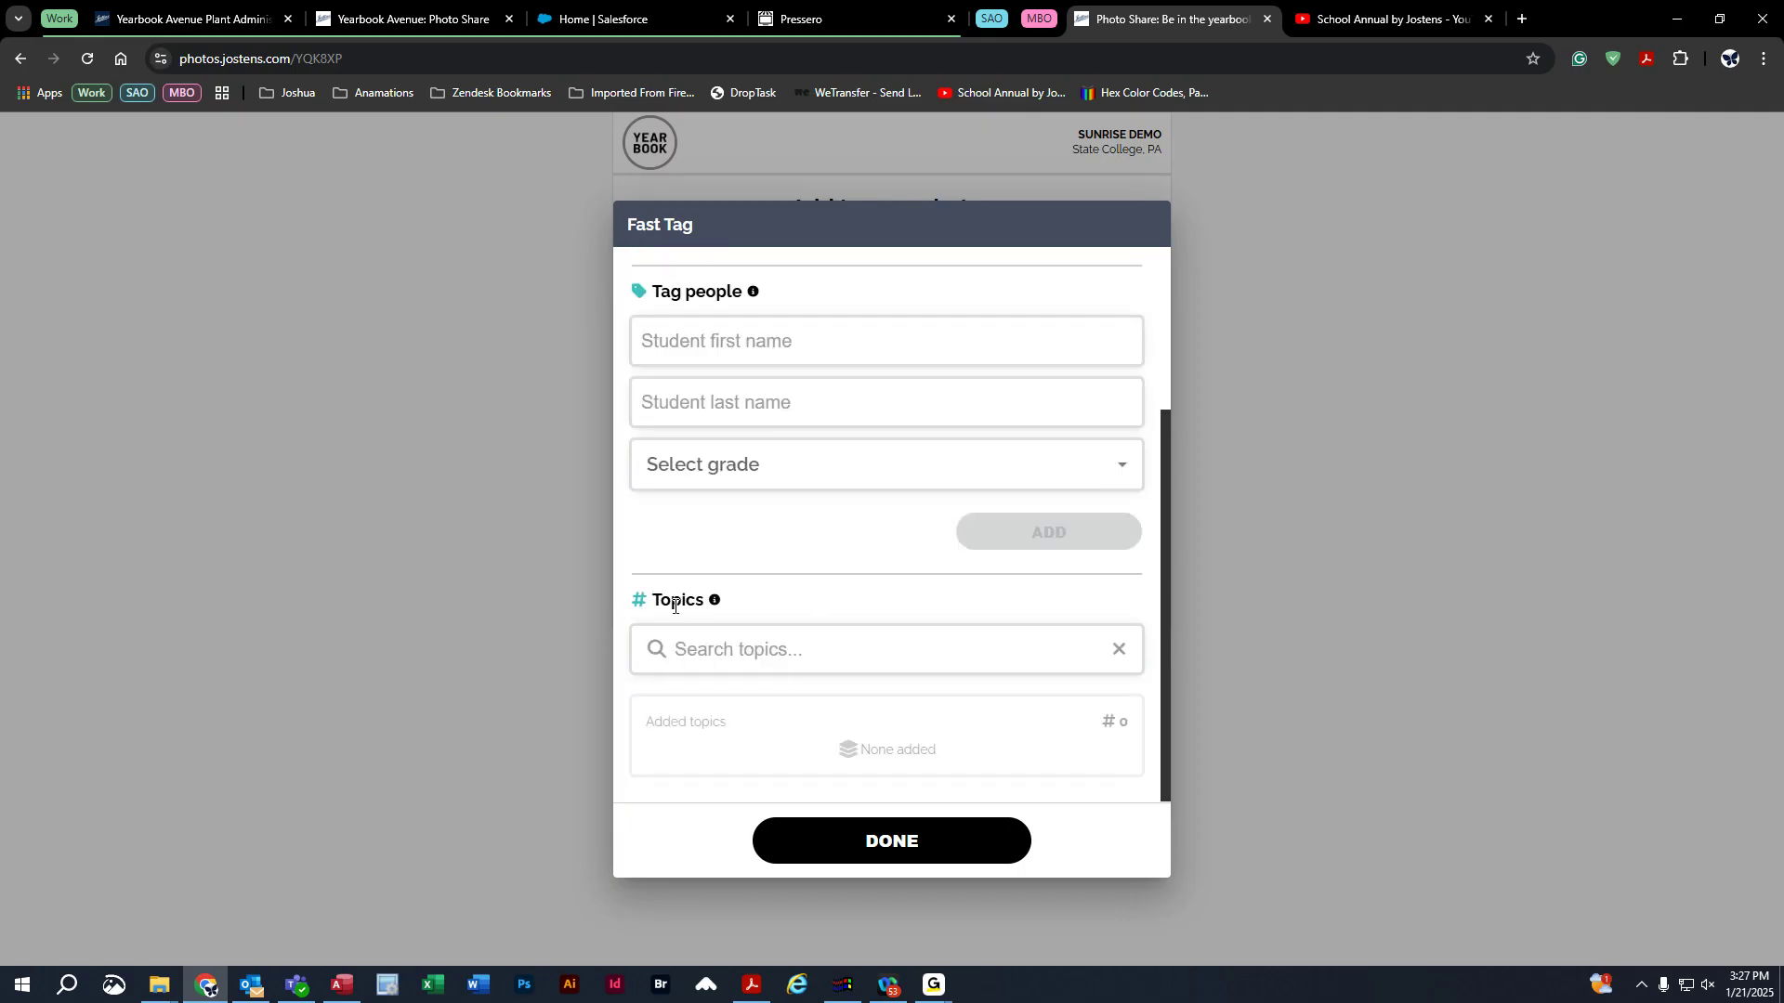
left_click(752, 651)
type("Fiel")
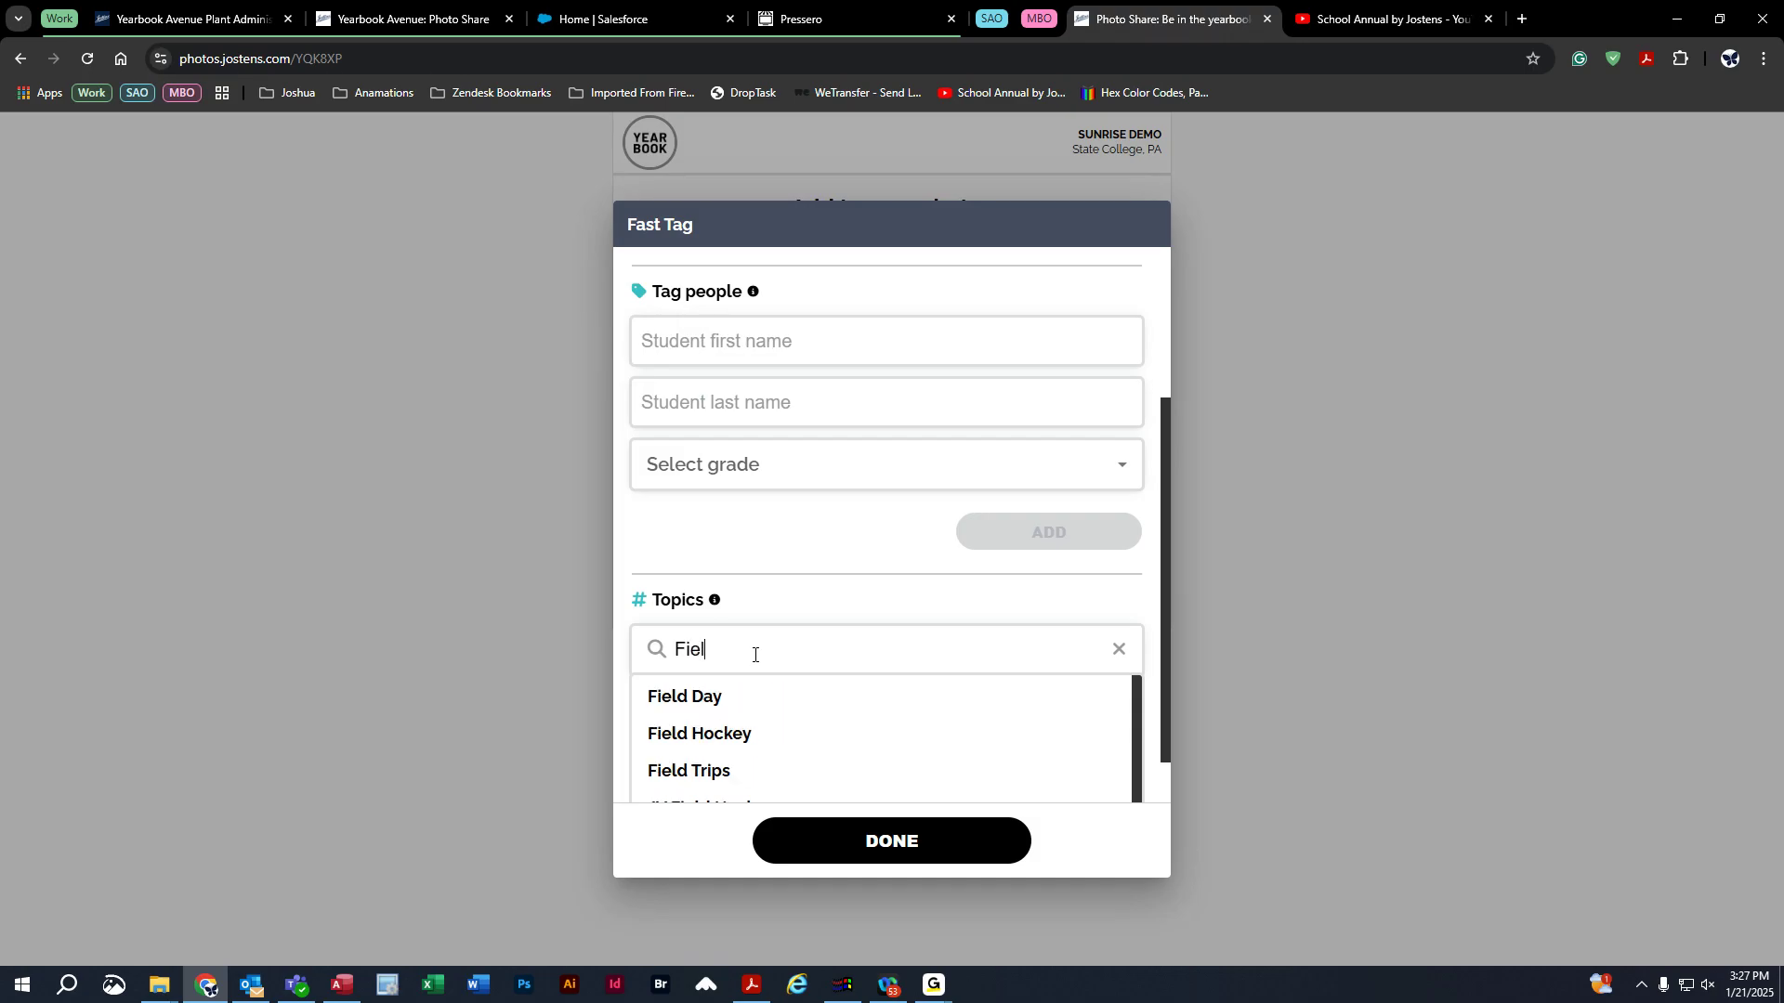
left_click(706, 735)
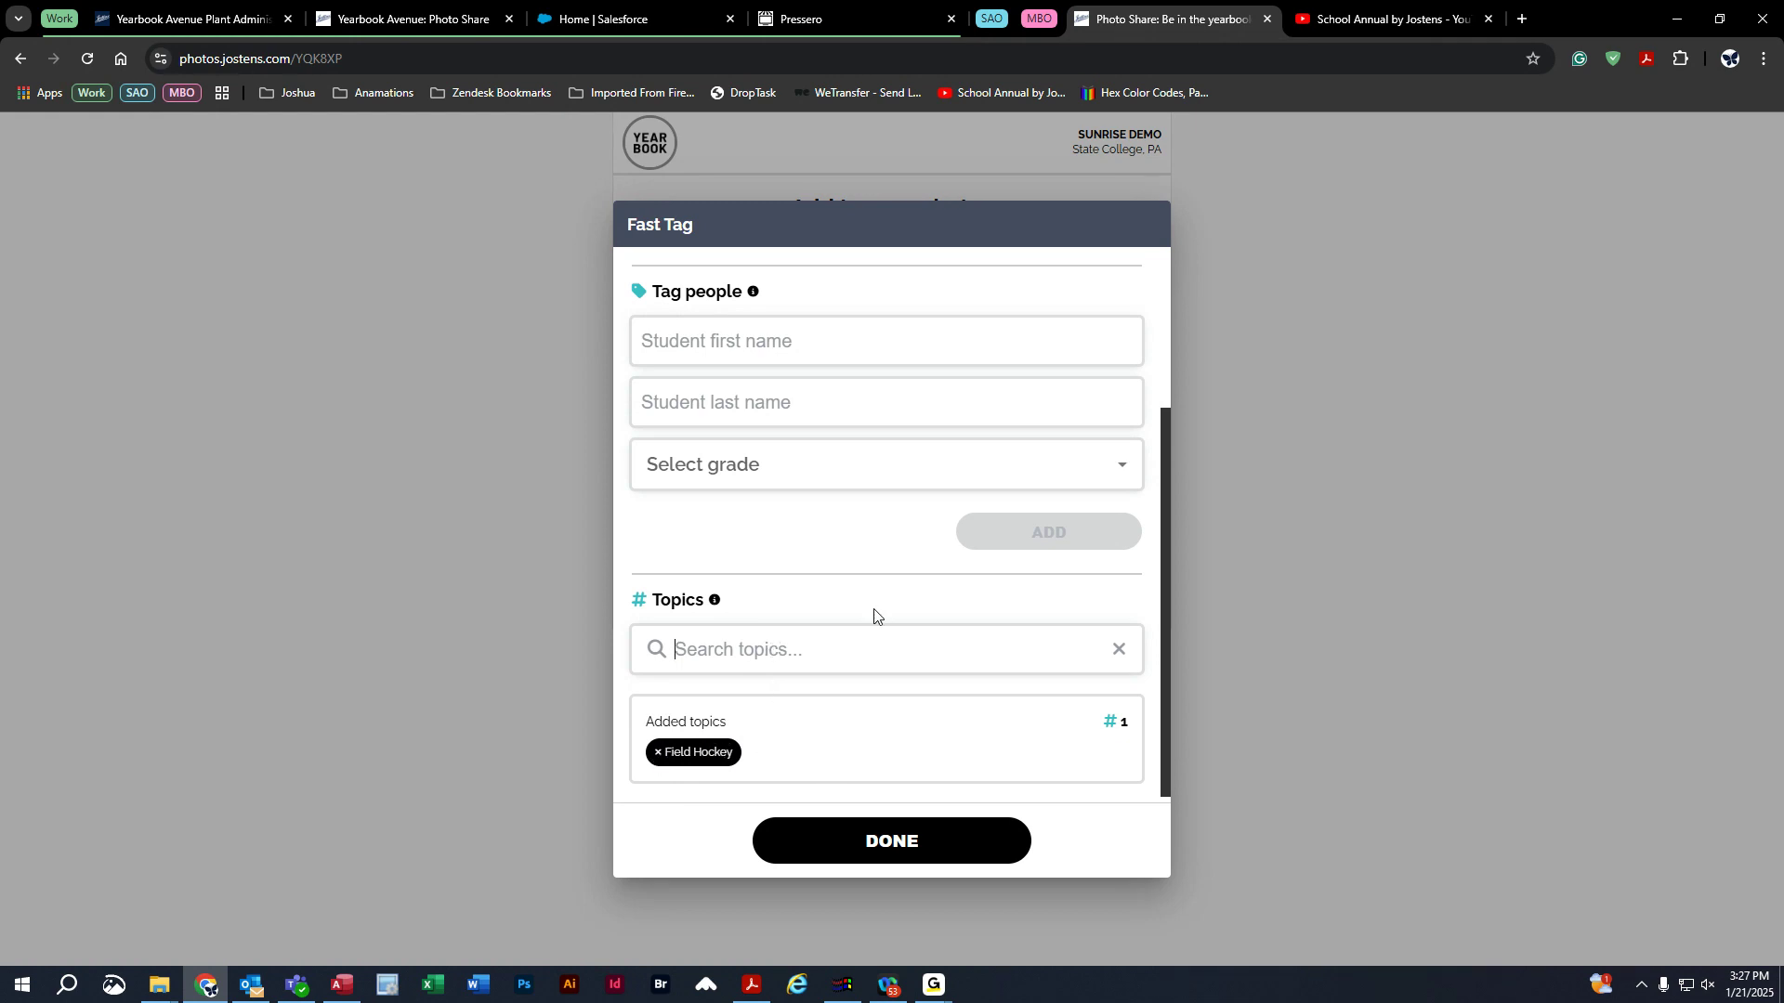
type("Champ")
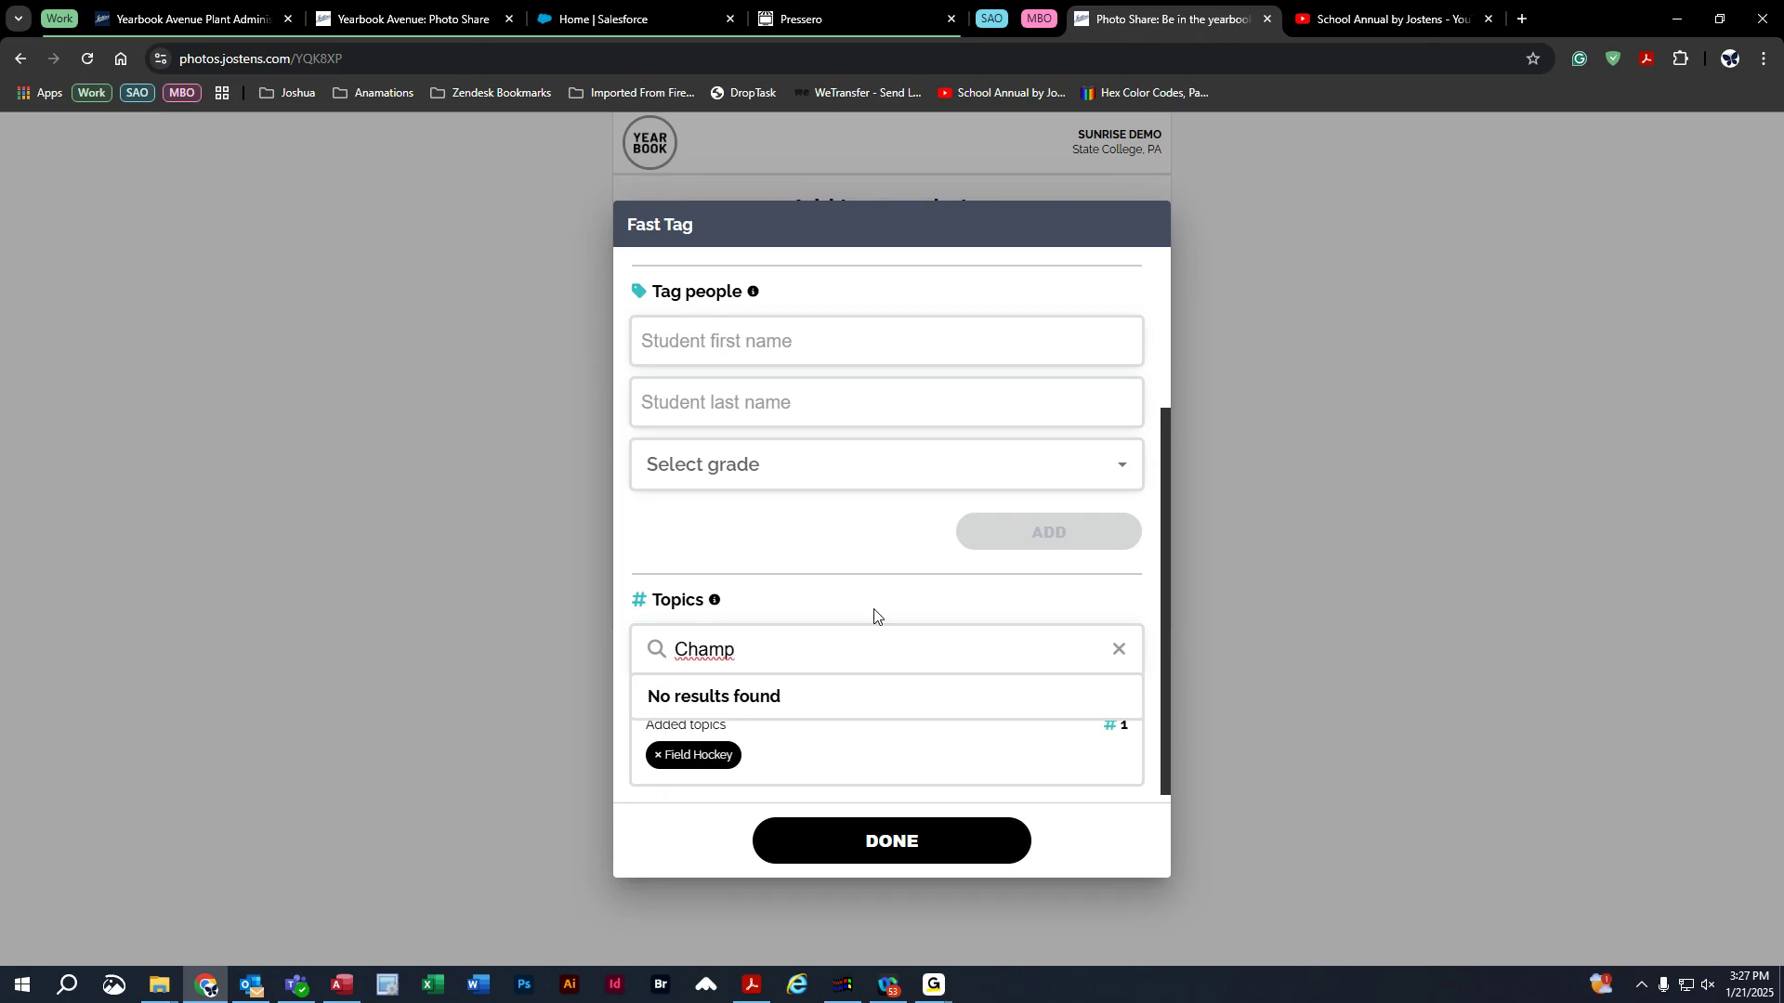
type(" Game")
key("BackSpace")
key("BackSpace")
key("BackSpace")
key("BackSpace")
key("BackSpace")
key("BackSpace")
key("BackSpace")
key("BackSpace")
scroll(791, 743, "down", 3)
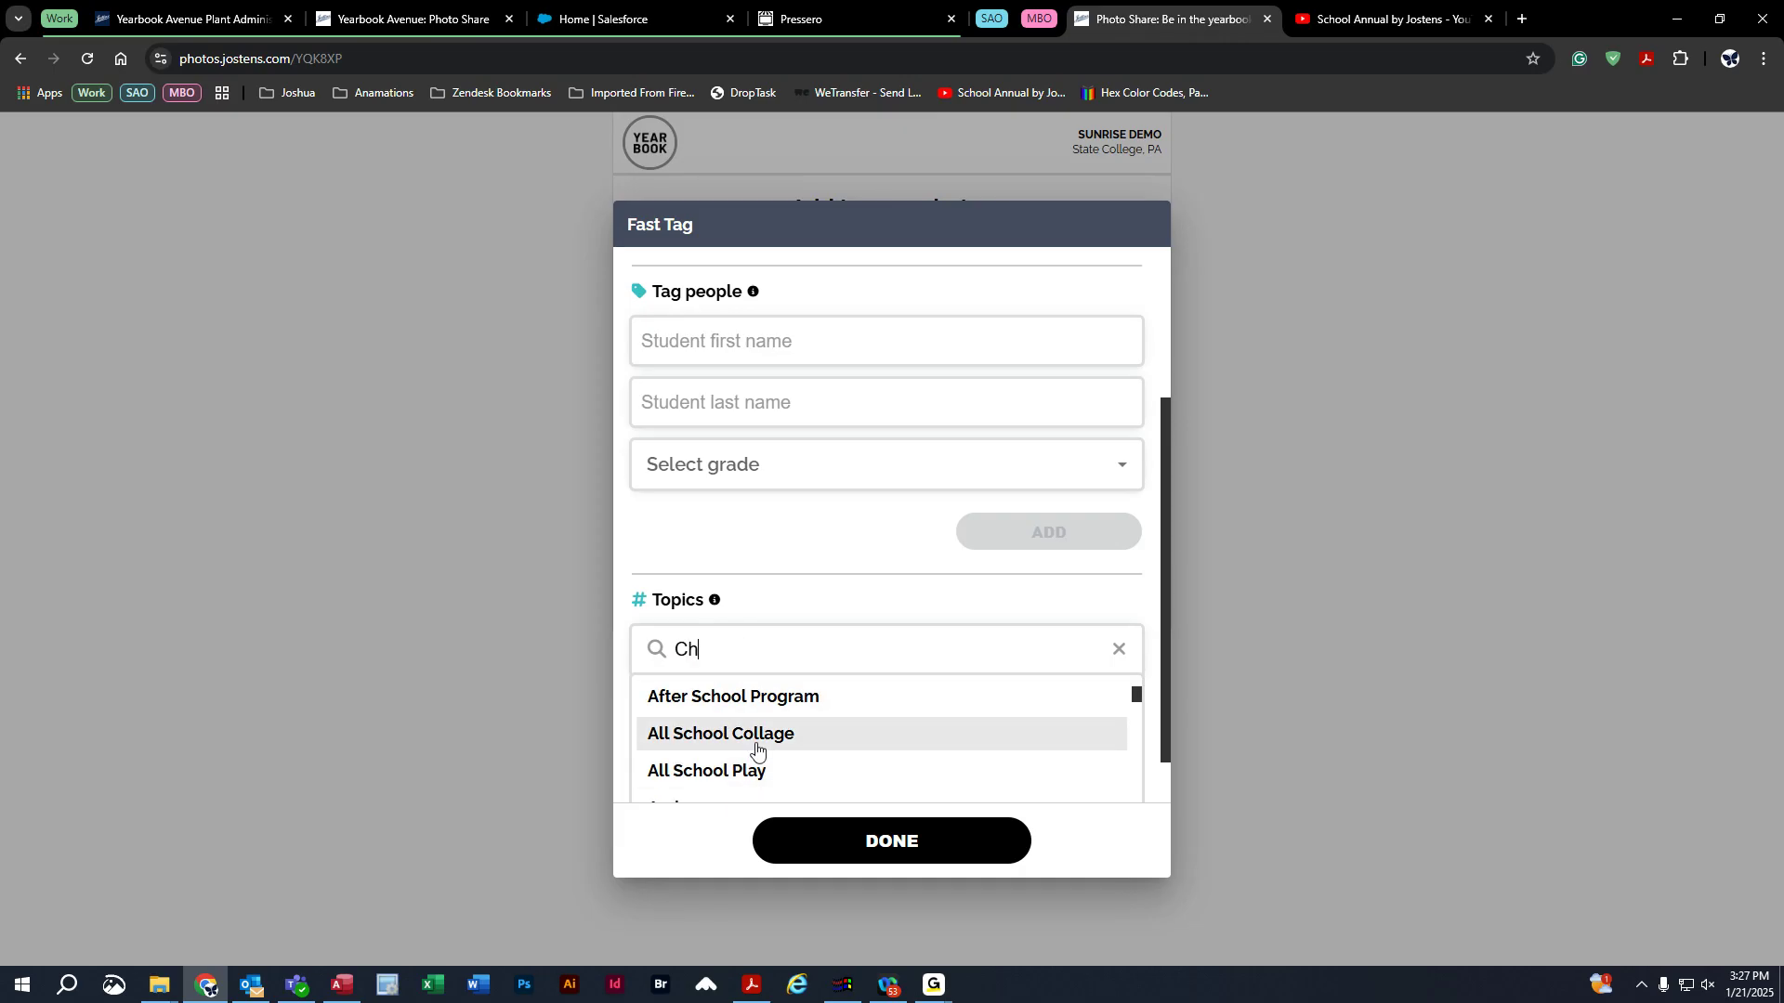
left_click(756, 734)
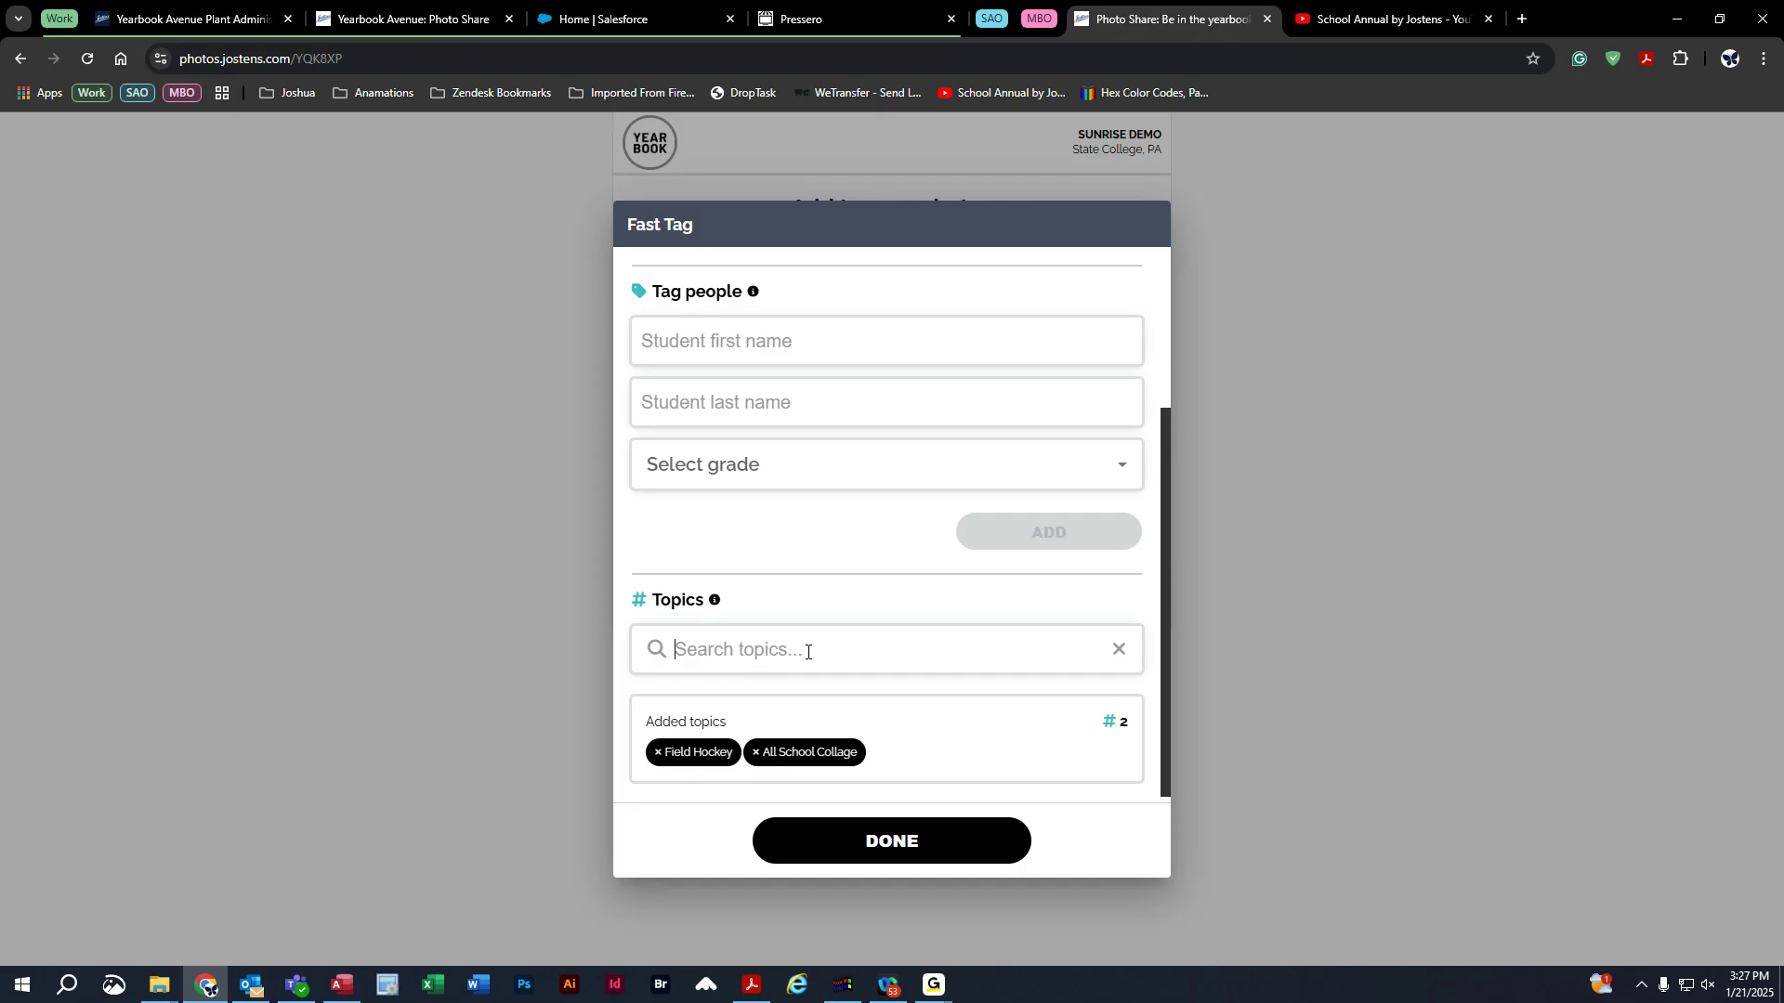
left_click(903, 850)
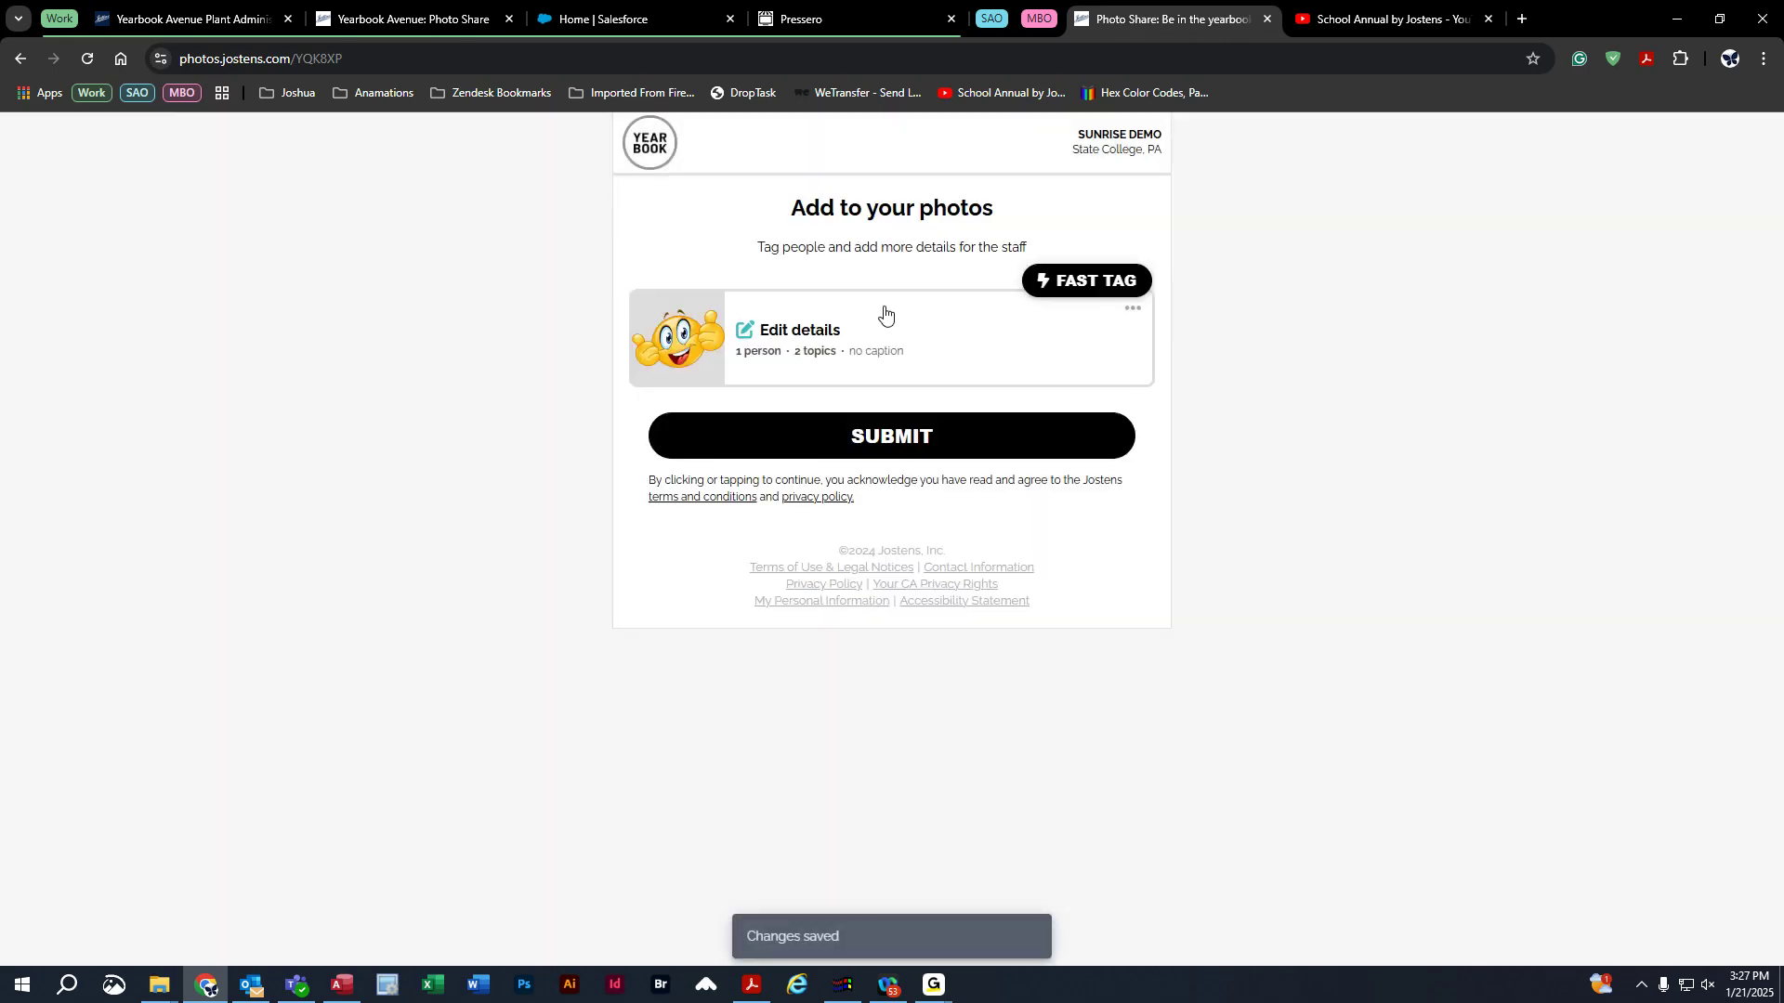
Review the photo's tag details, submit it to the yearbook staff, then choose Share More Photos.
left_click(831, 359)
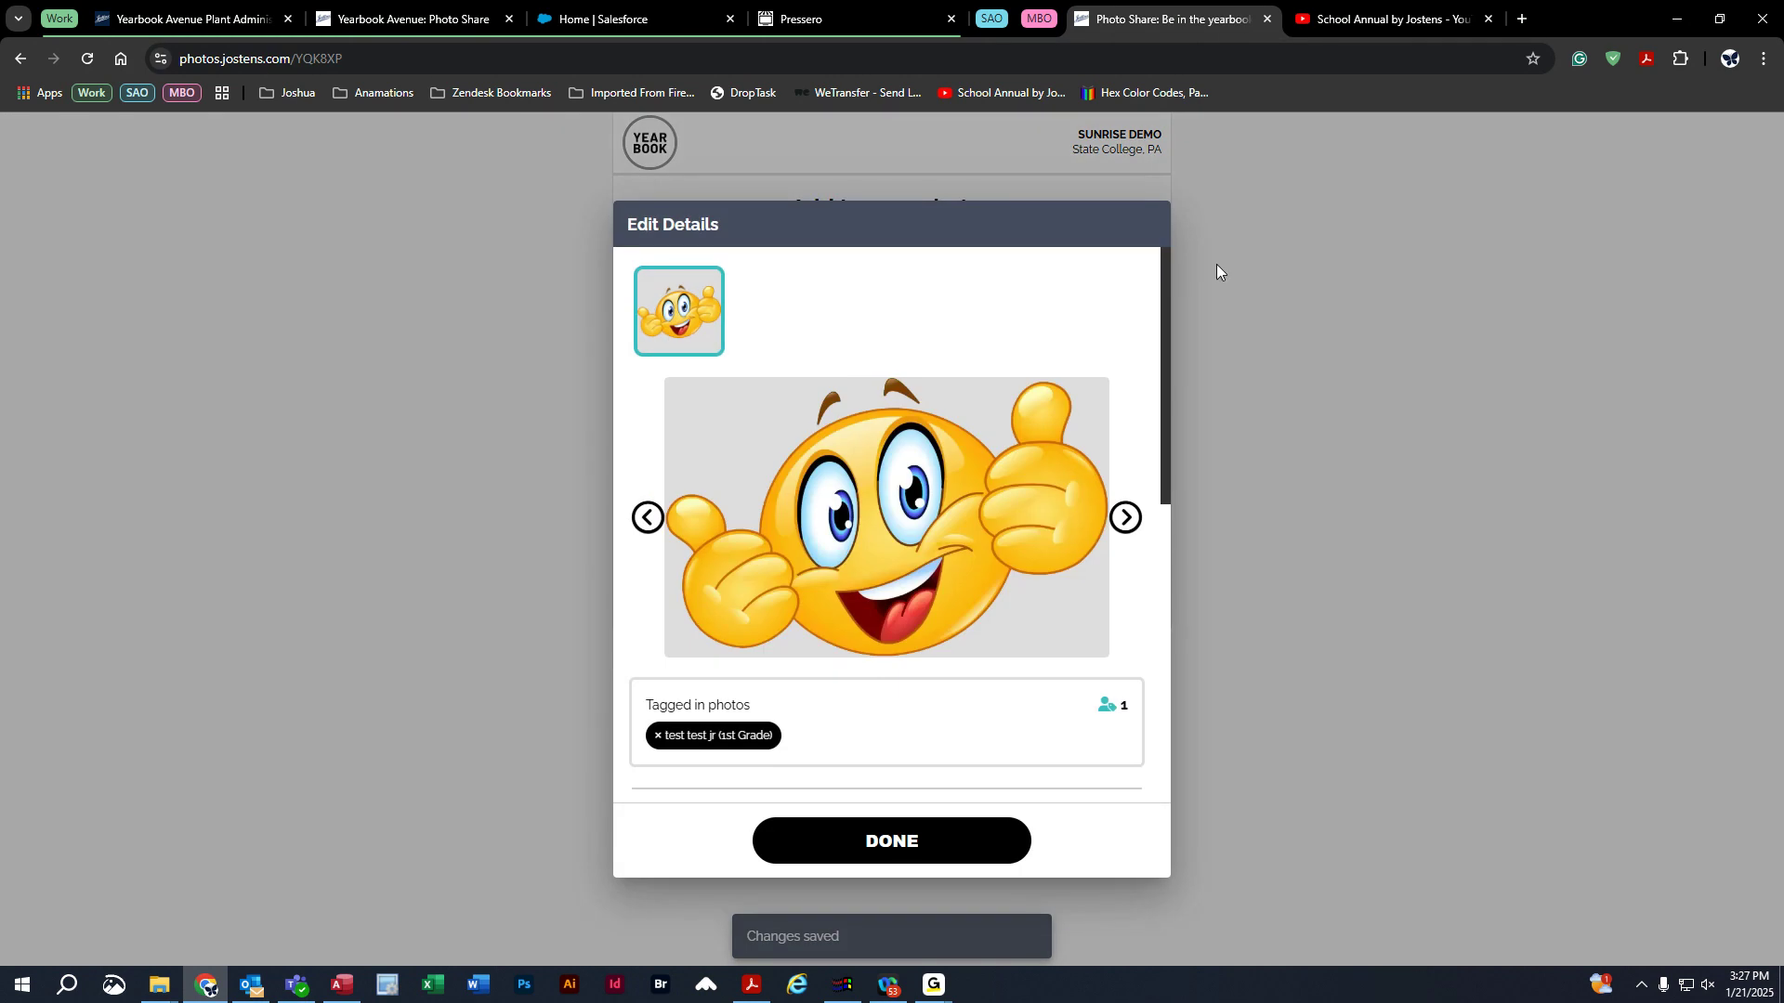
left_click(872, 847)
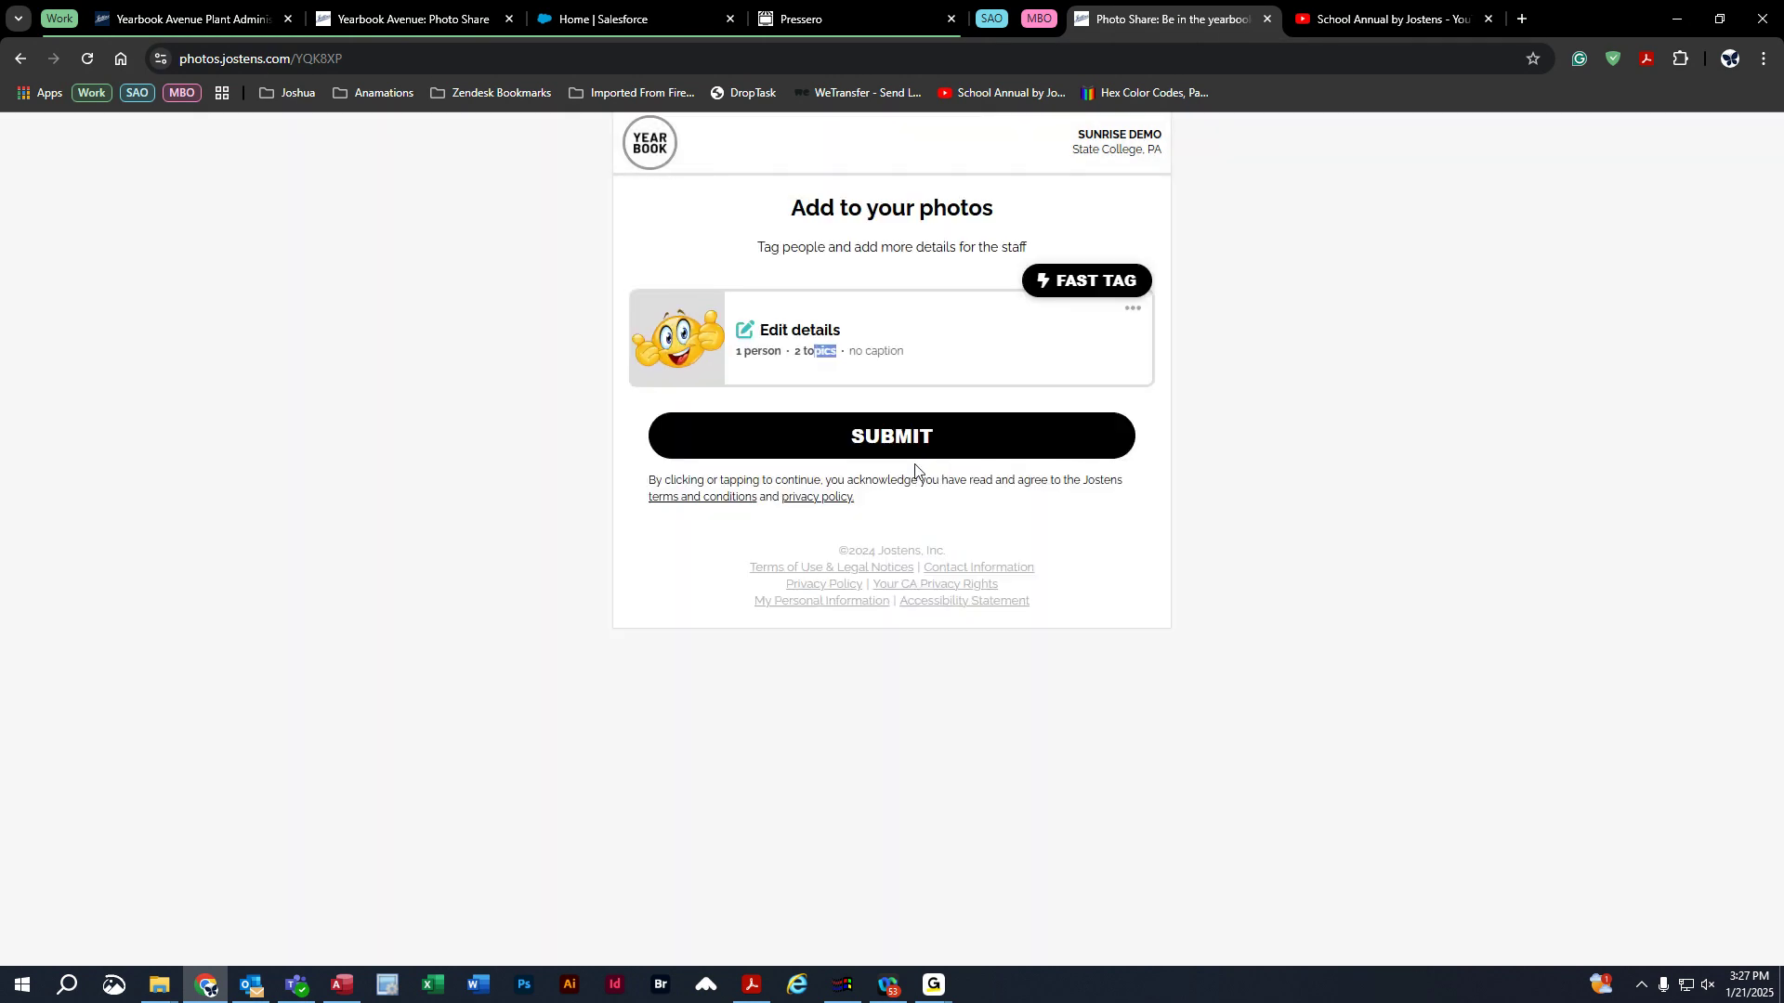
left_click(1353, 399)
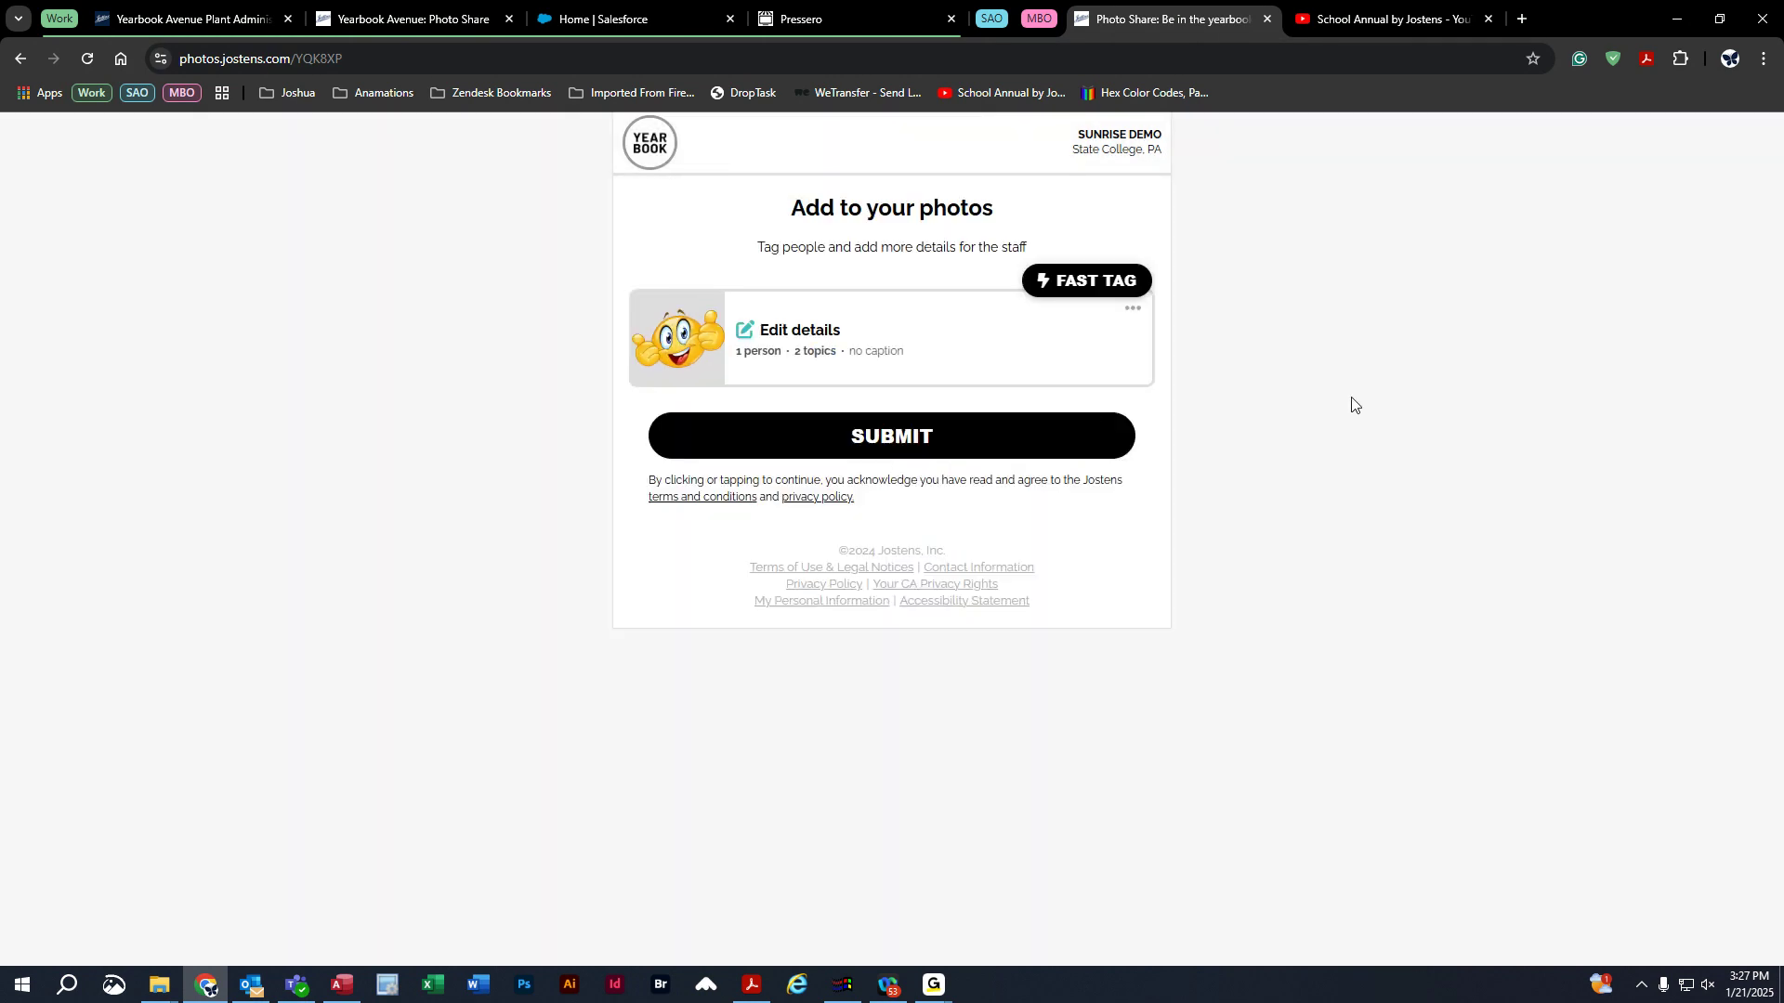
left_click(901, 435)
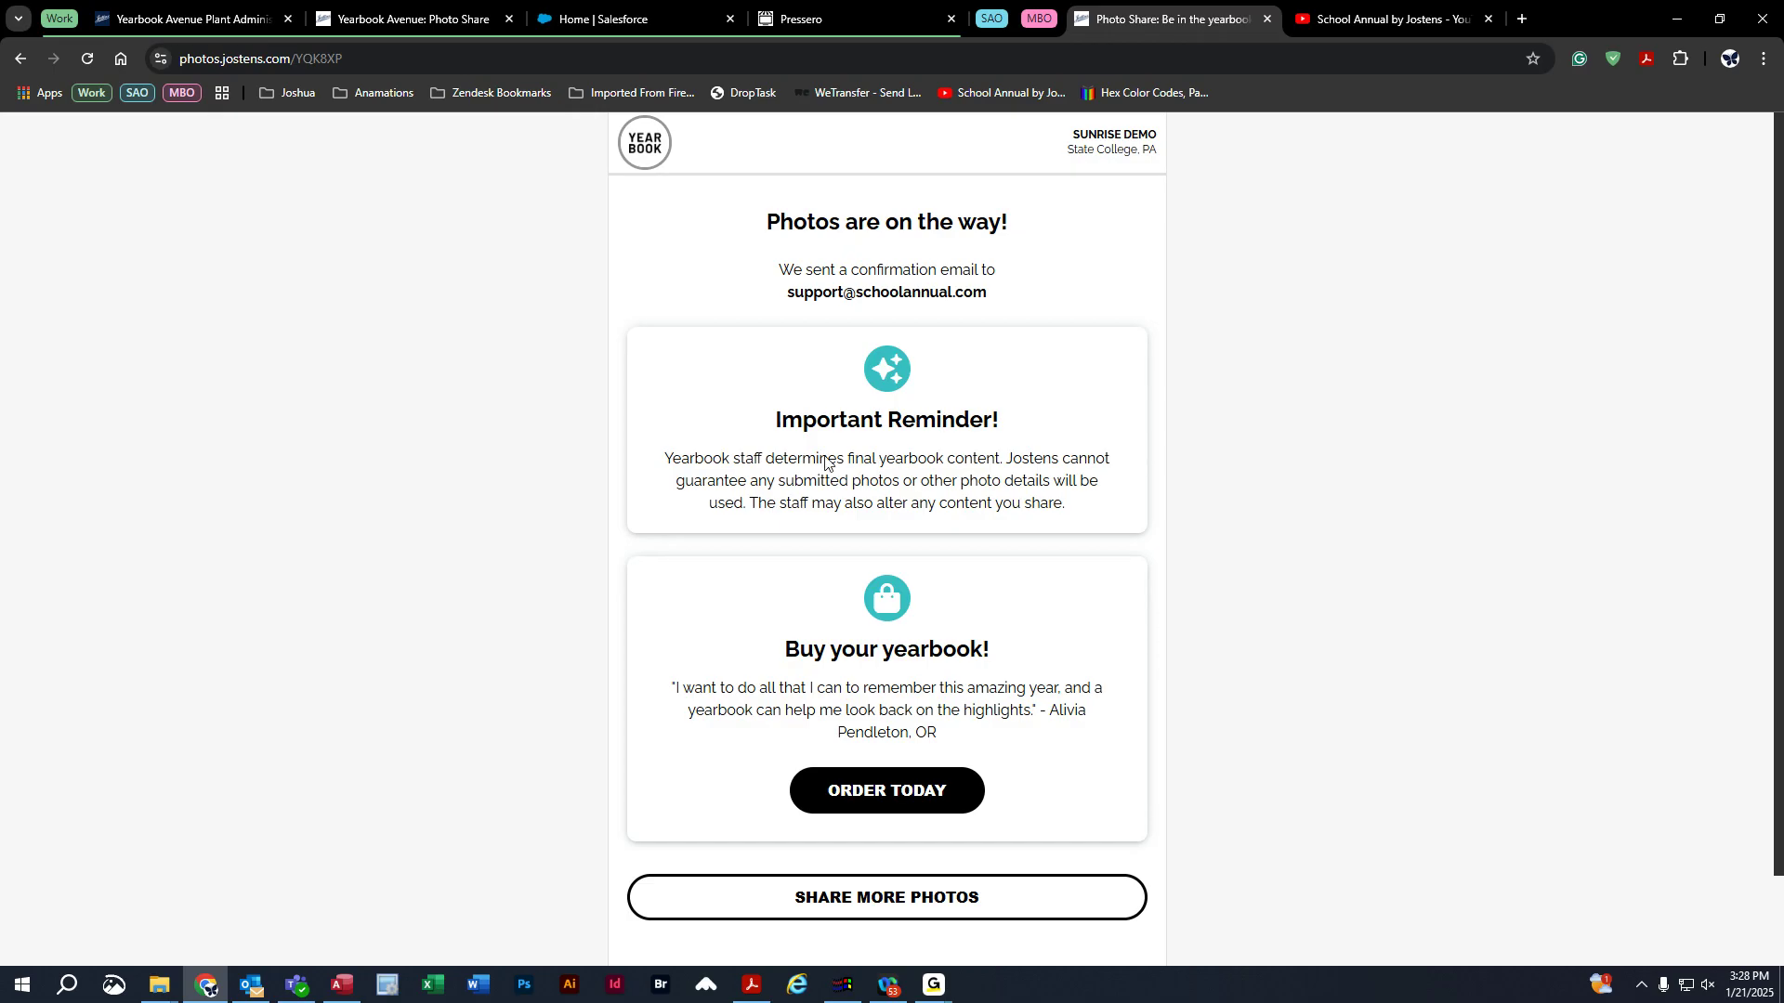
left_click(925, 901)
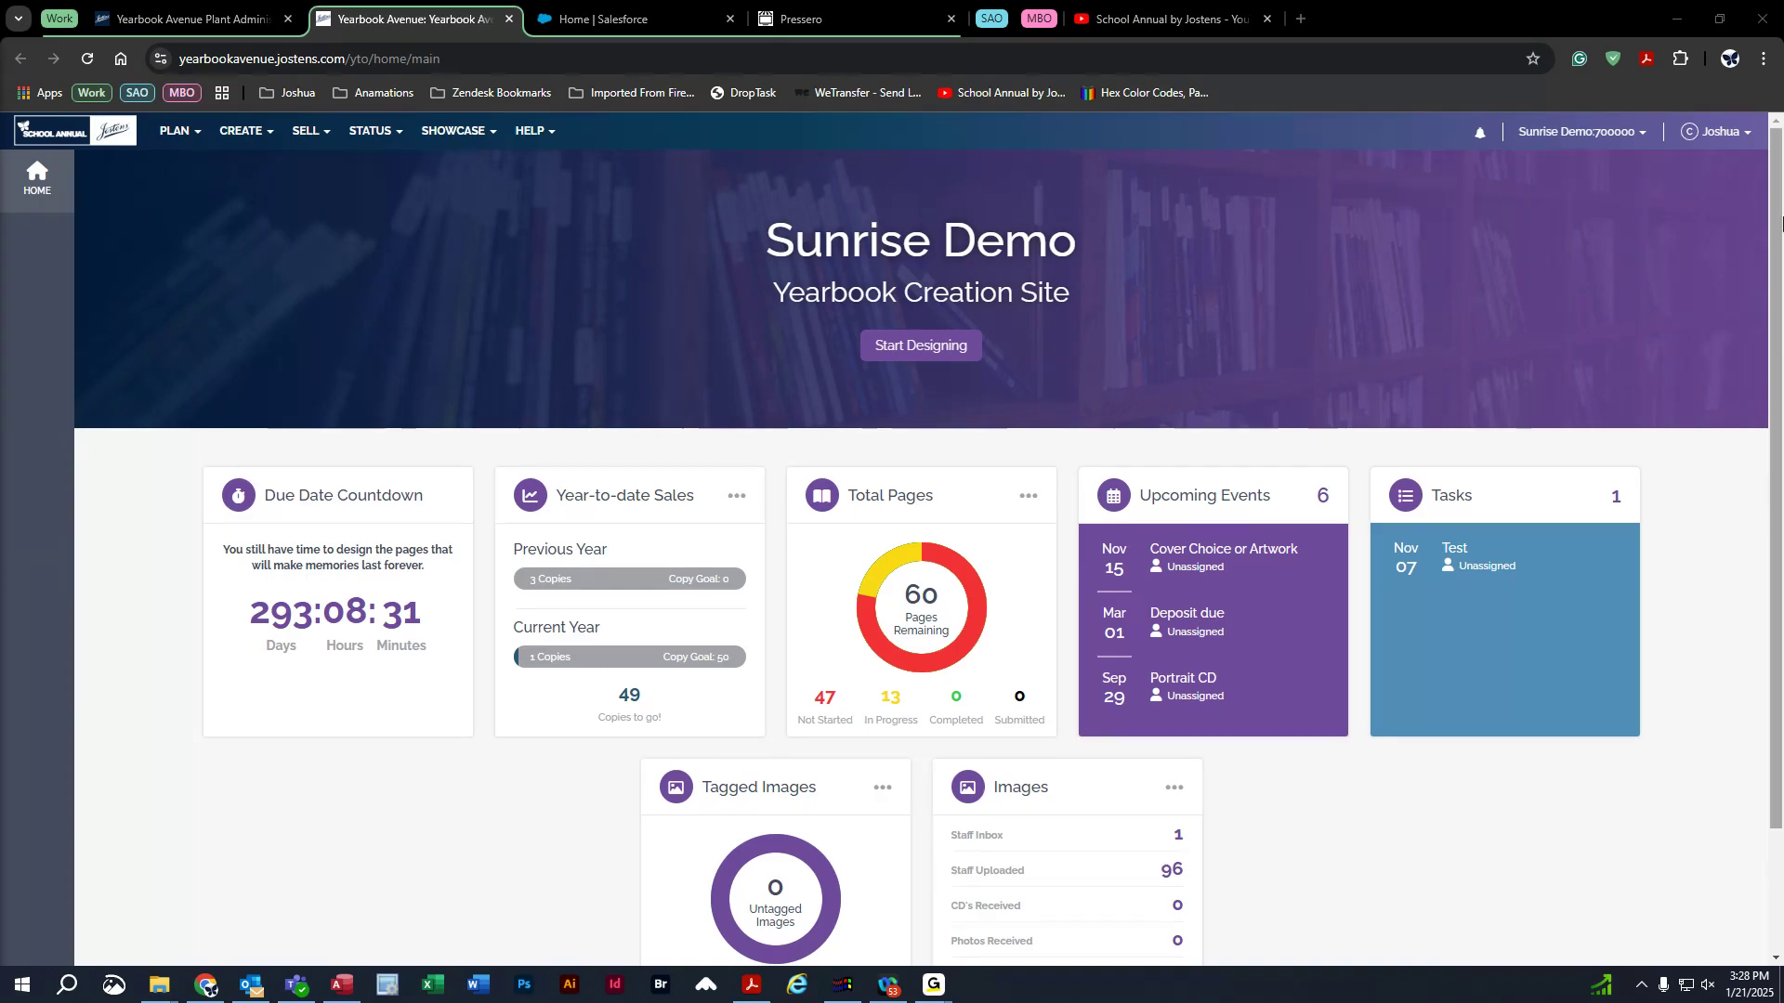
Open the Image Library's Inbox > Photo Share > School Life folder and select the aaxct5d7k photo.
left_click(240, 131)
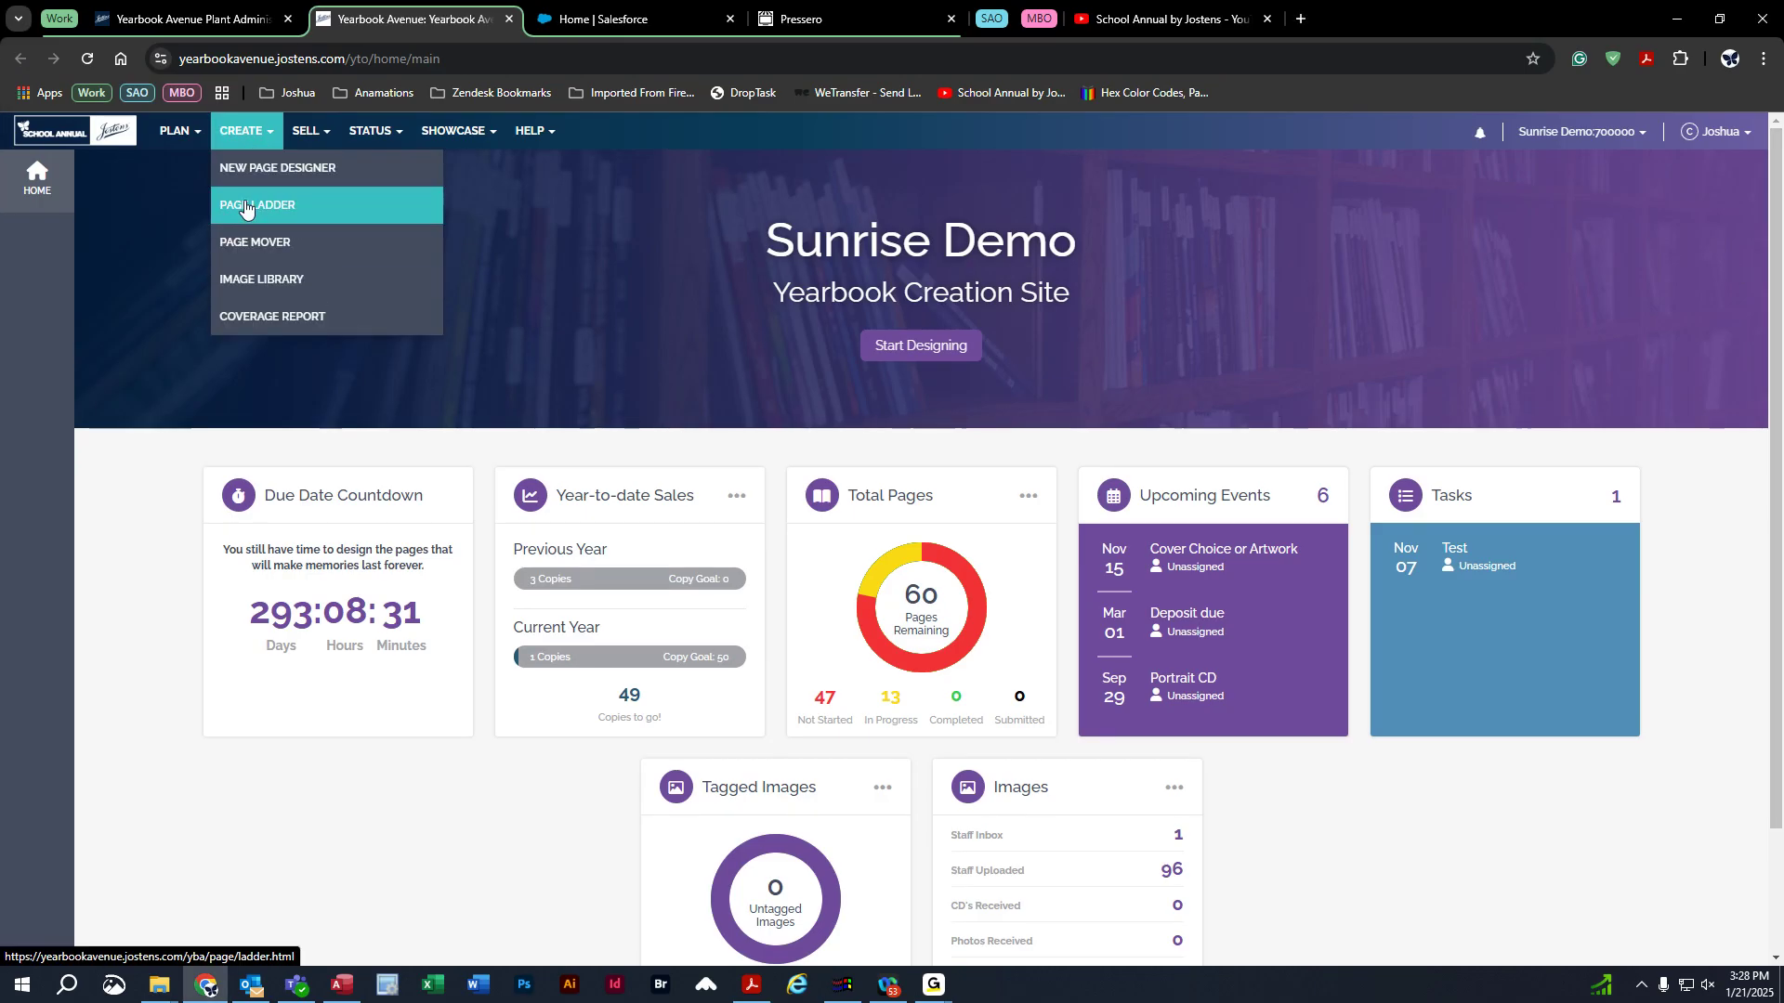
left_click(262, 272)
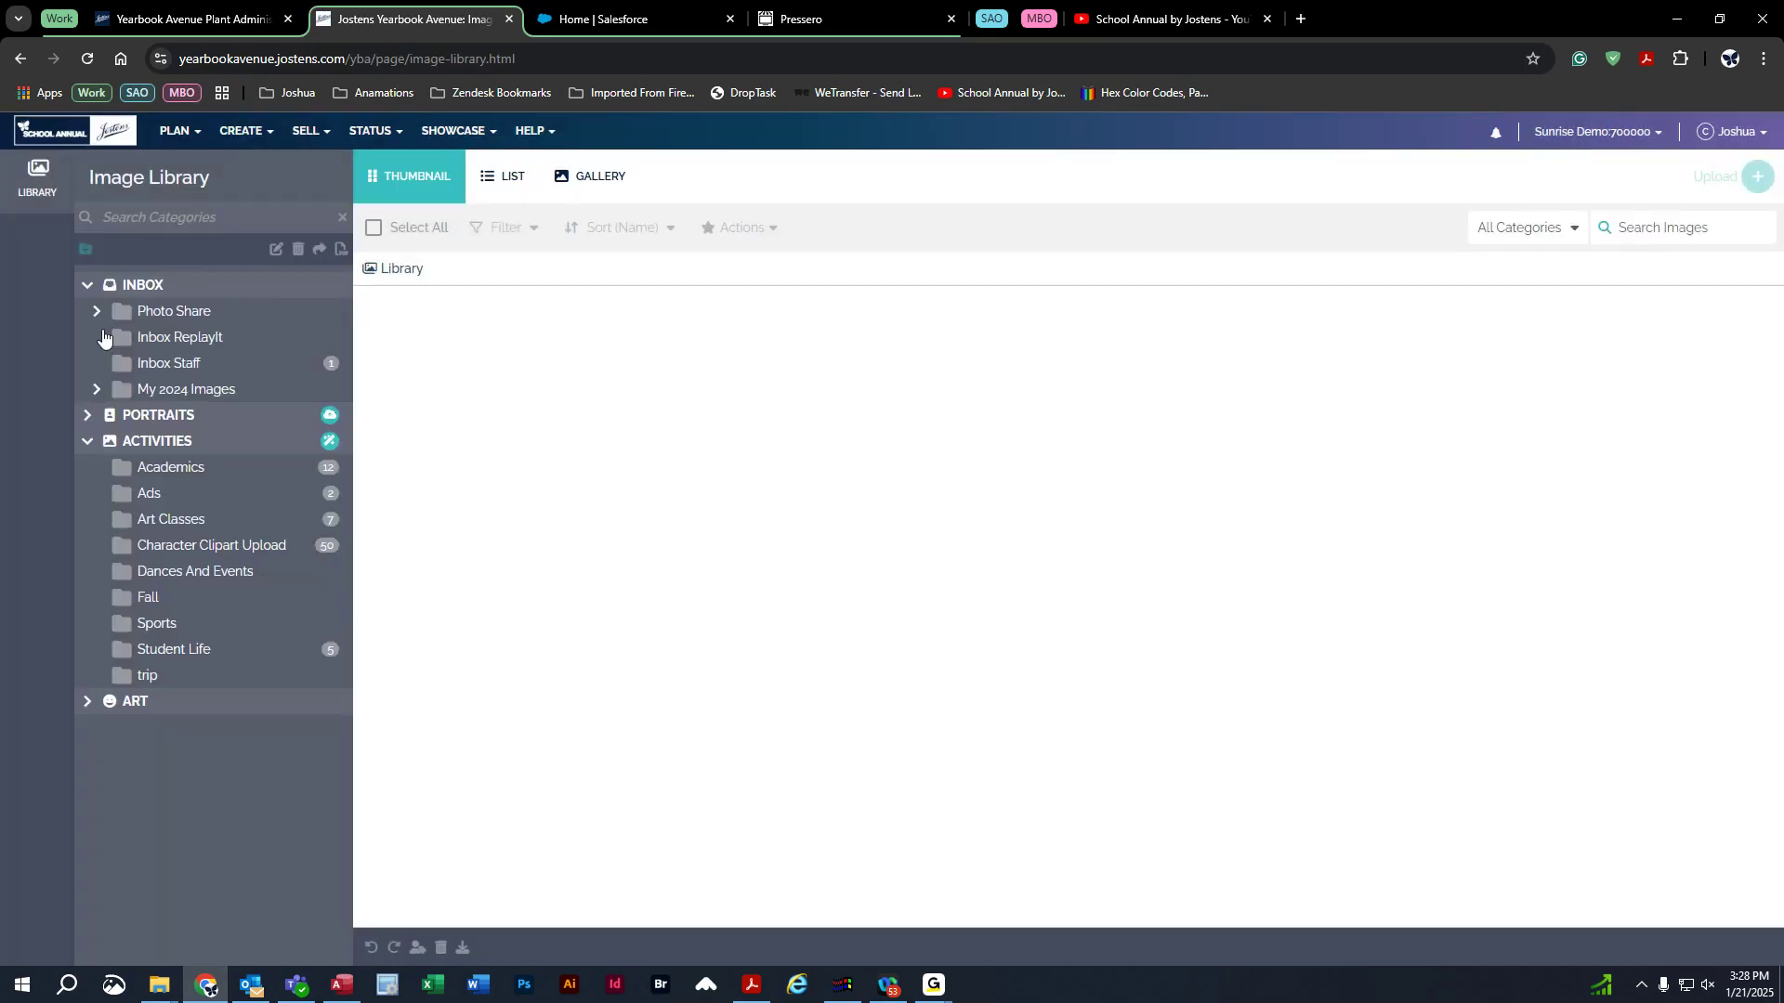
left_click(96, 313)
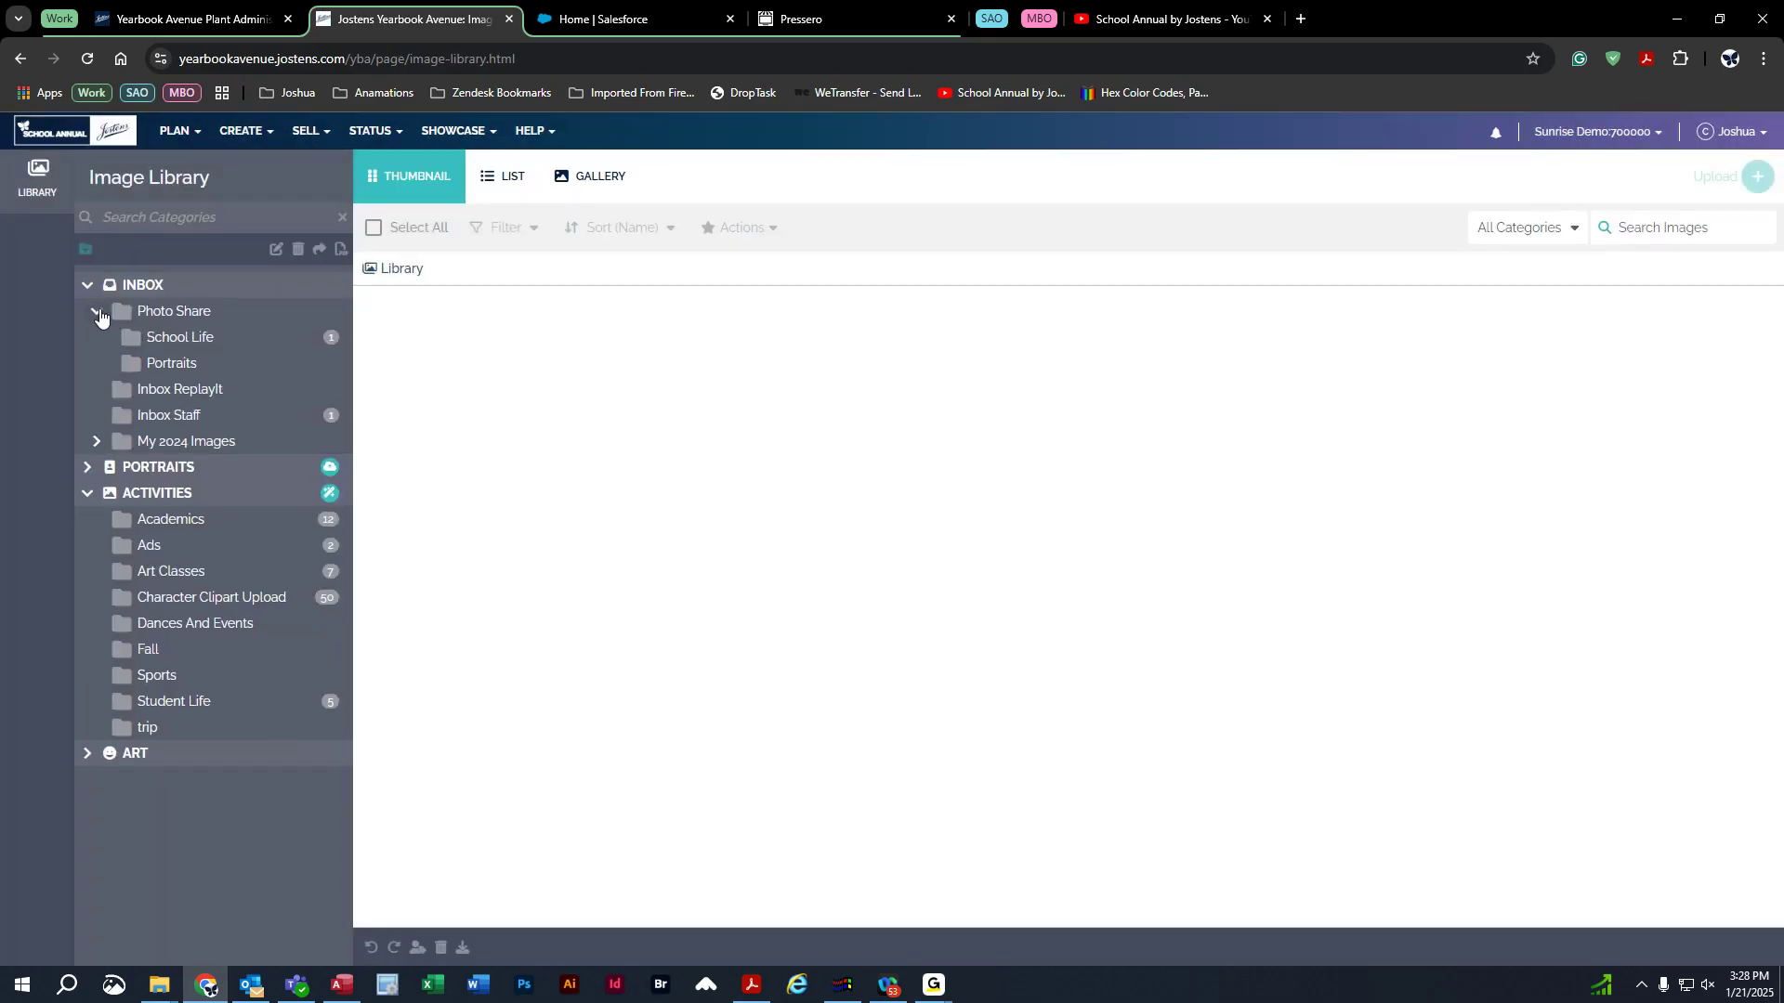
left_click(215, 350)
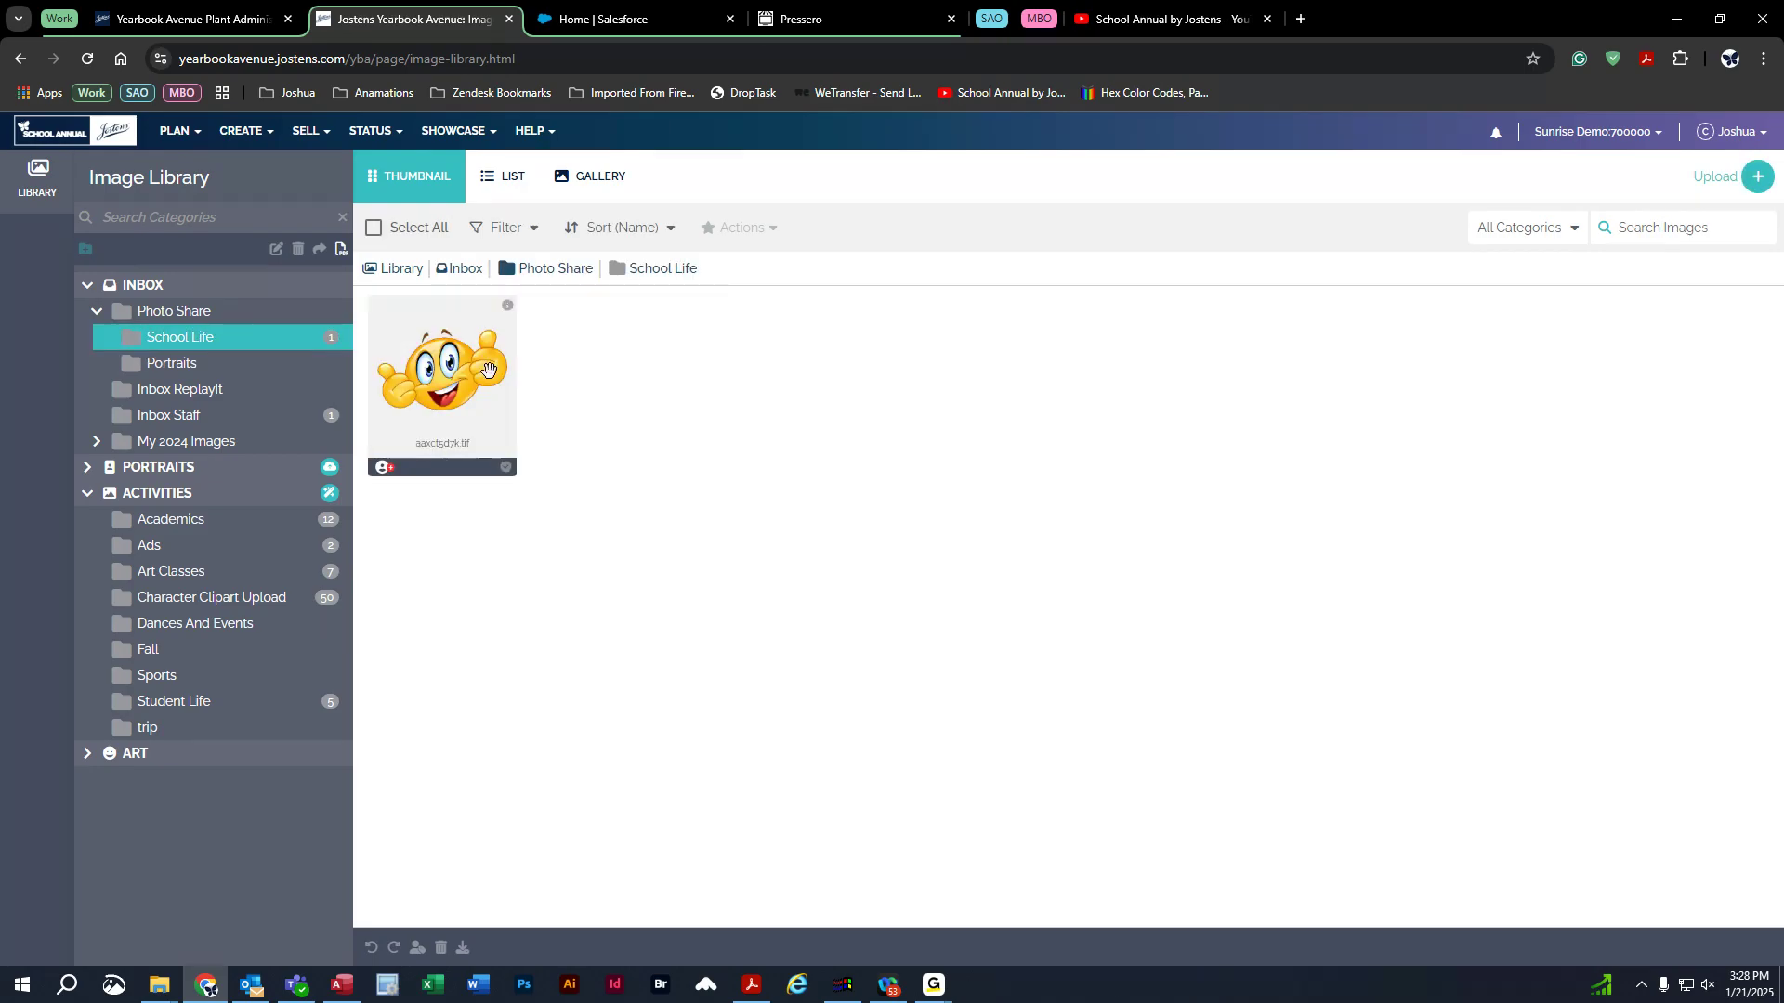
left_click(507, 468)
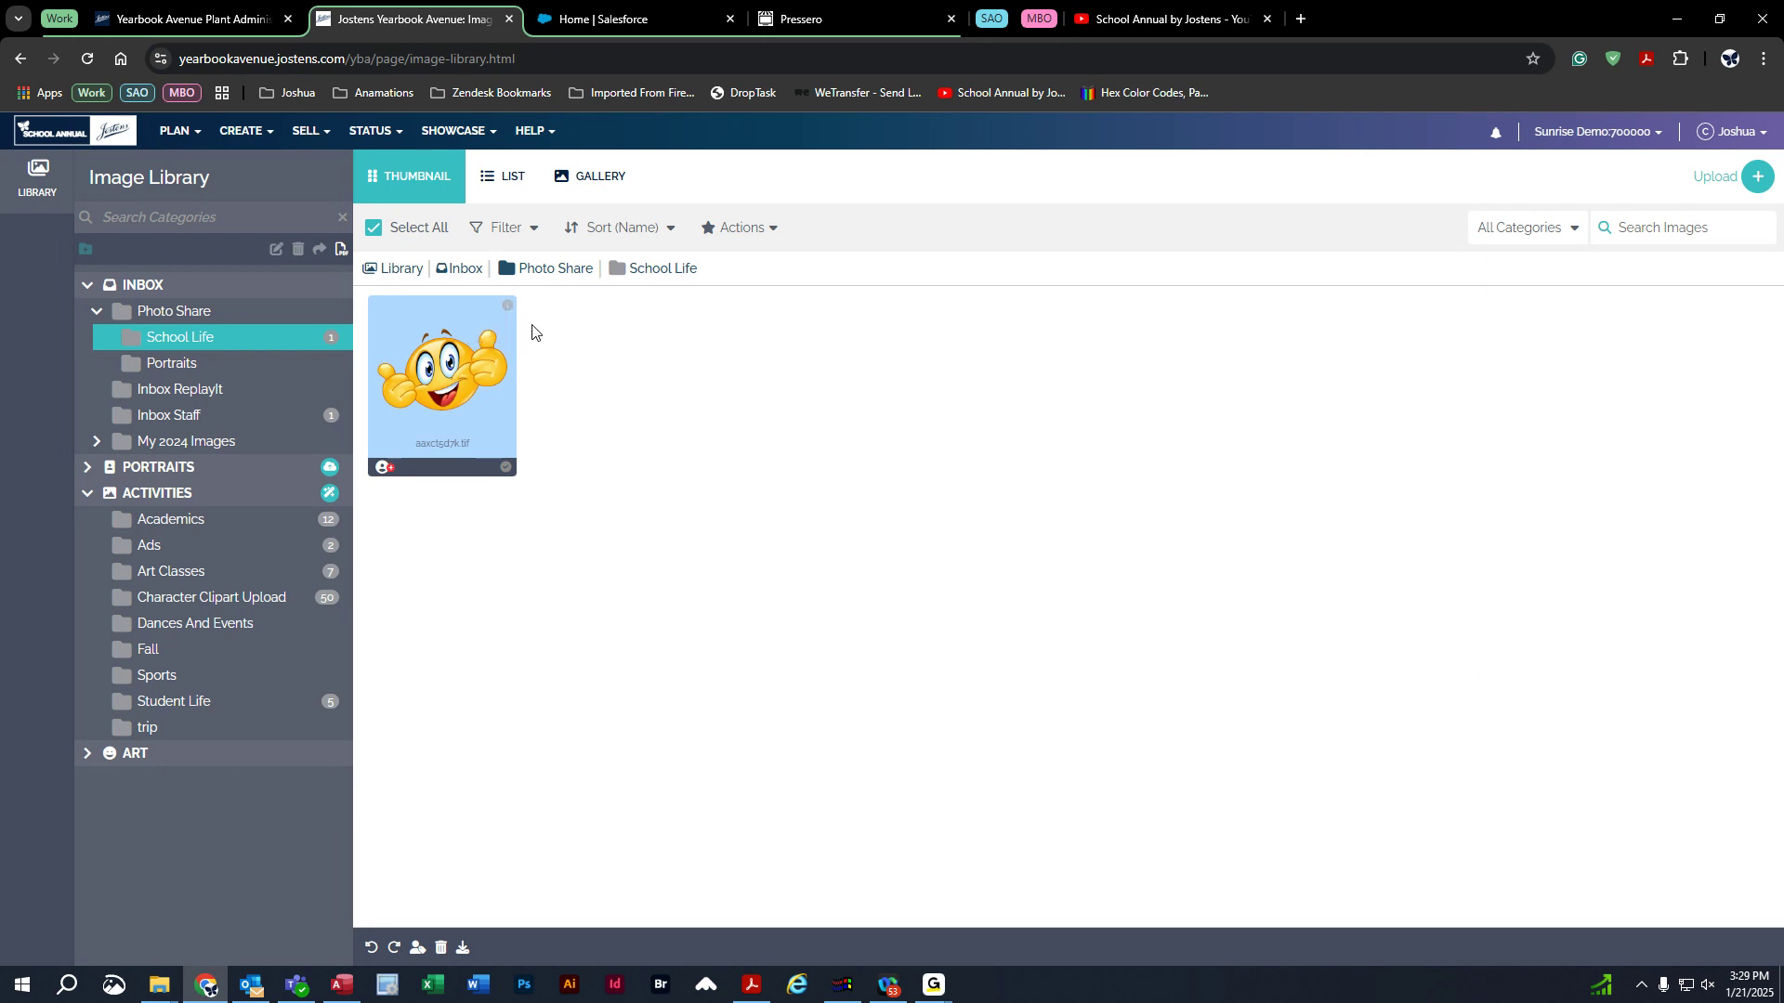
View the Details fields of aaxct5d7k.tif in Image Details, then close them.
left_click(506, 305)
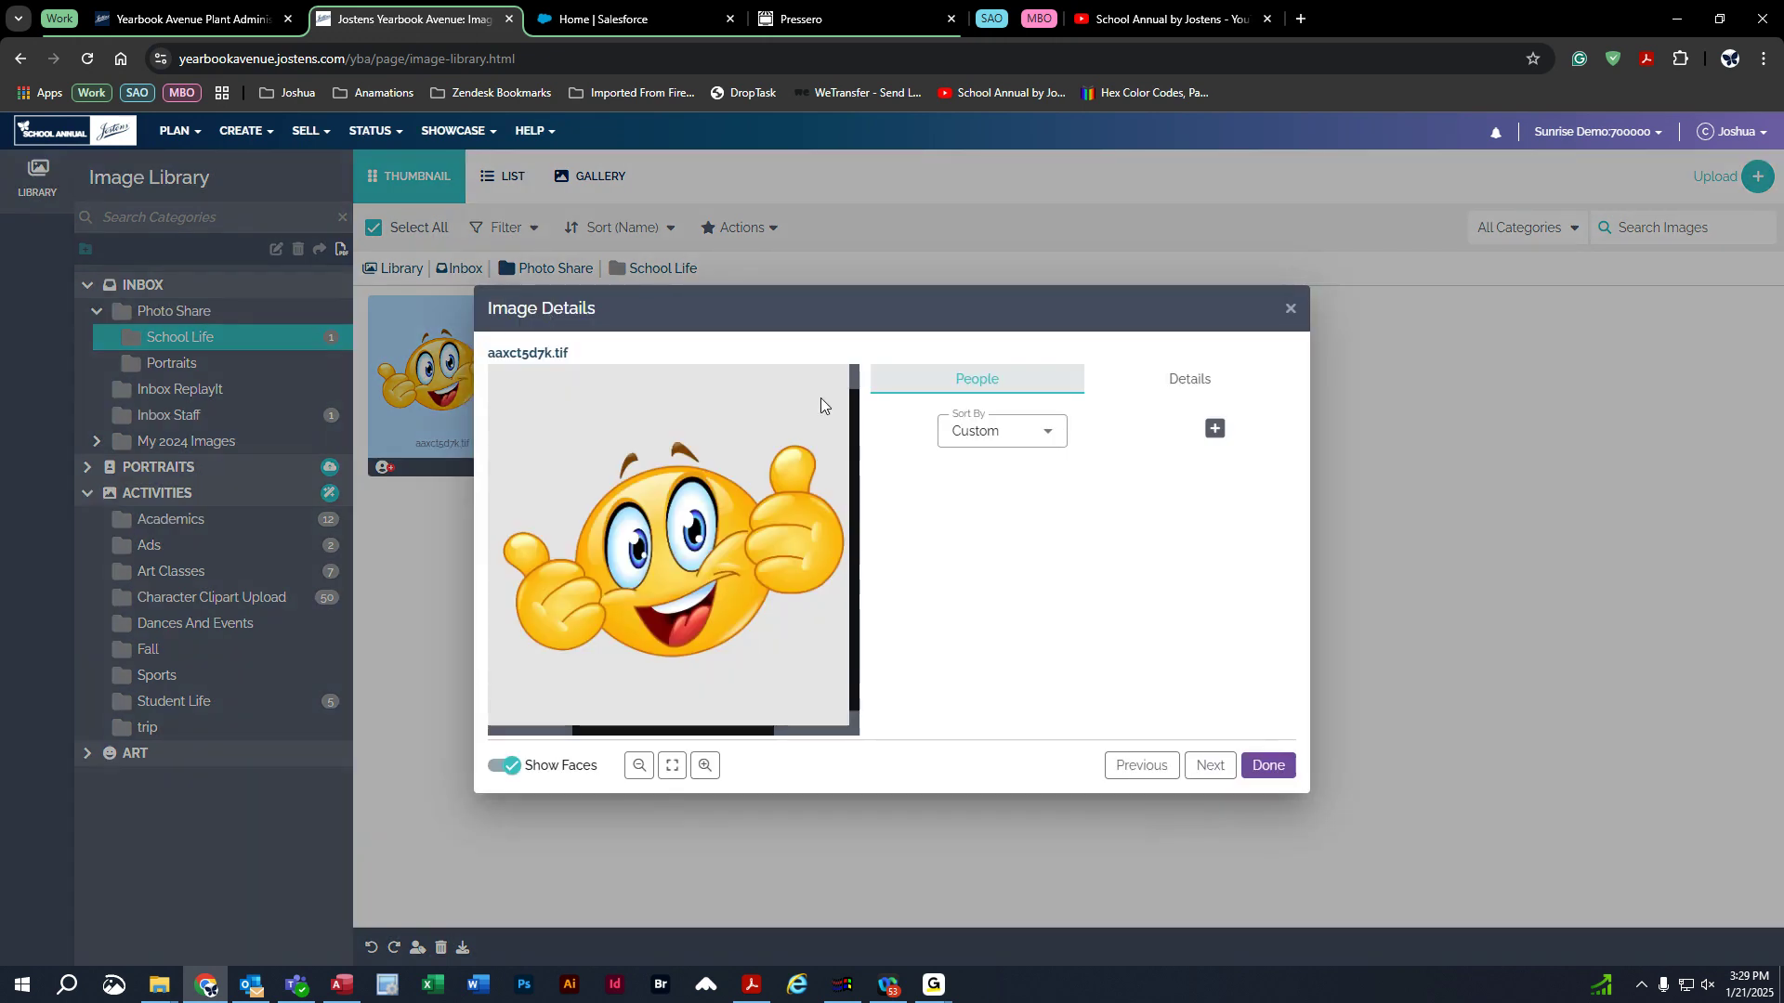
left_click(1194, 381)
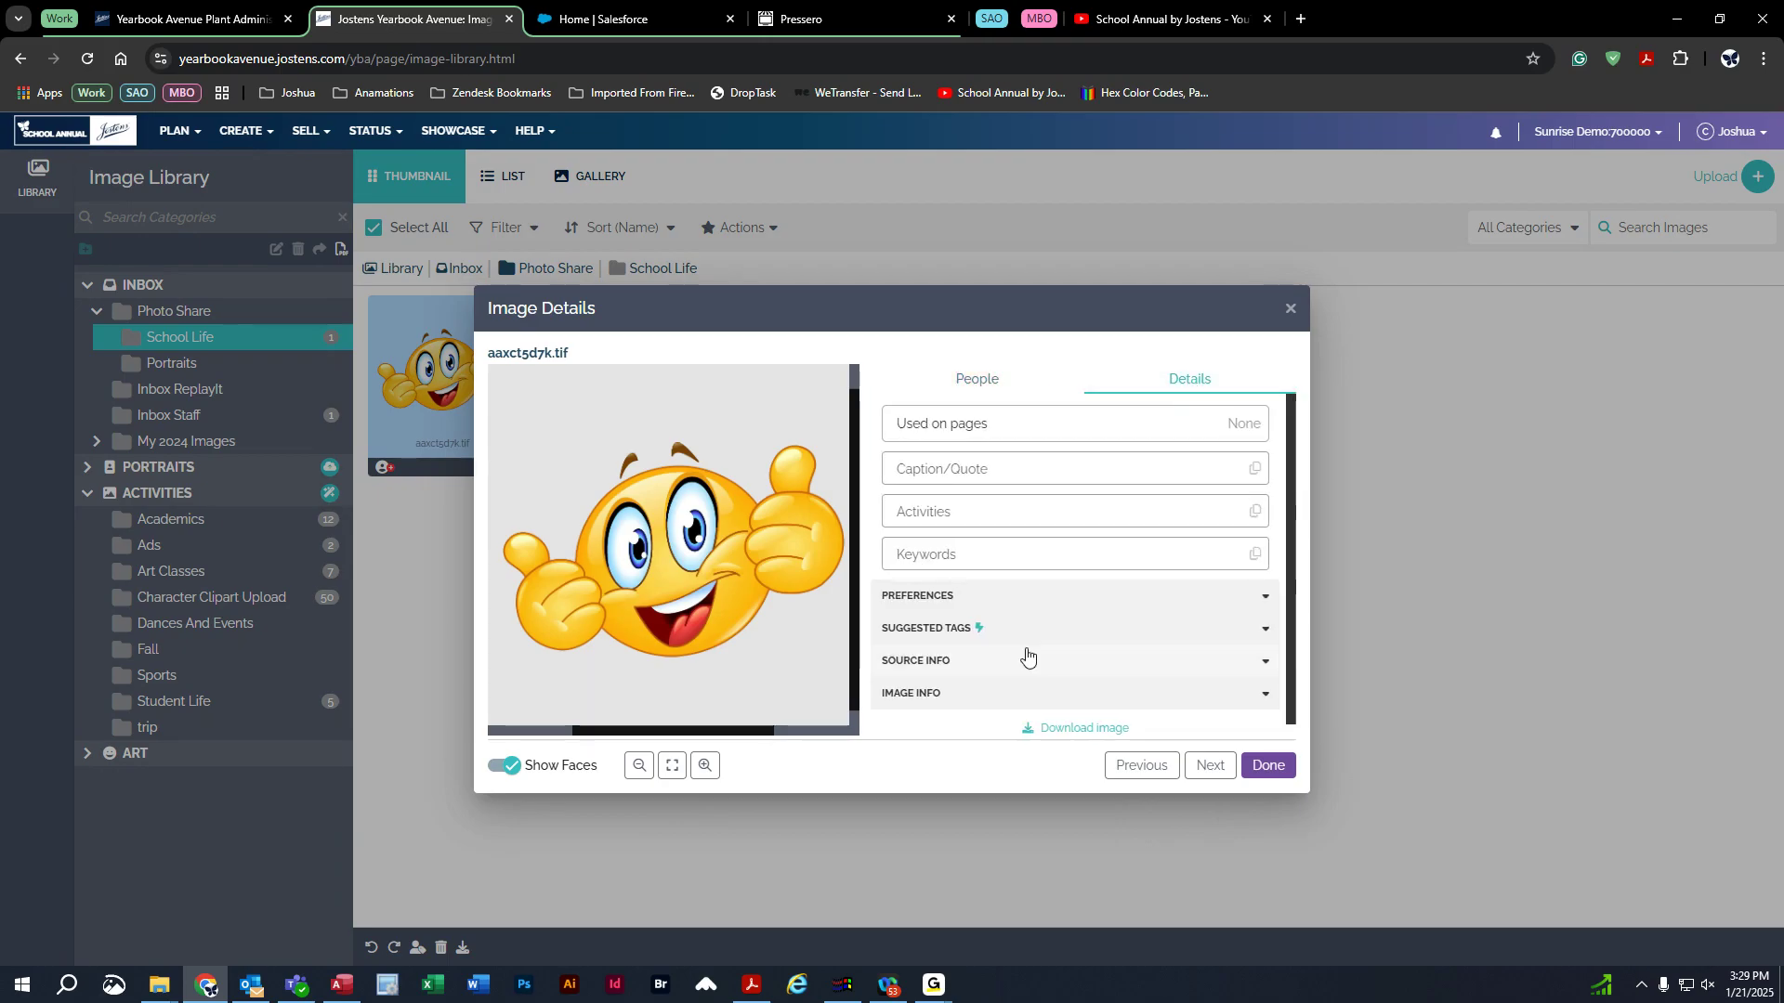
mouse_move(983, 635)
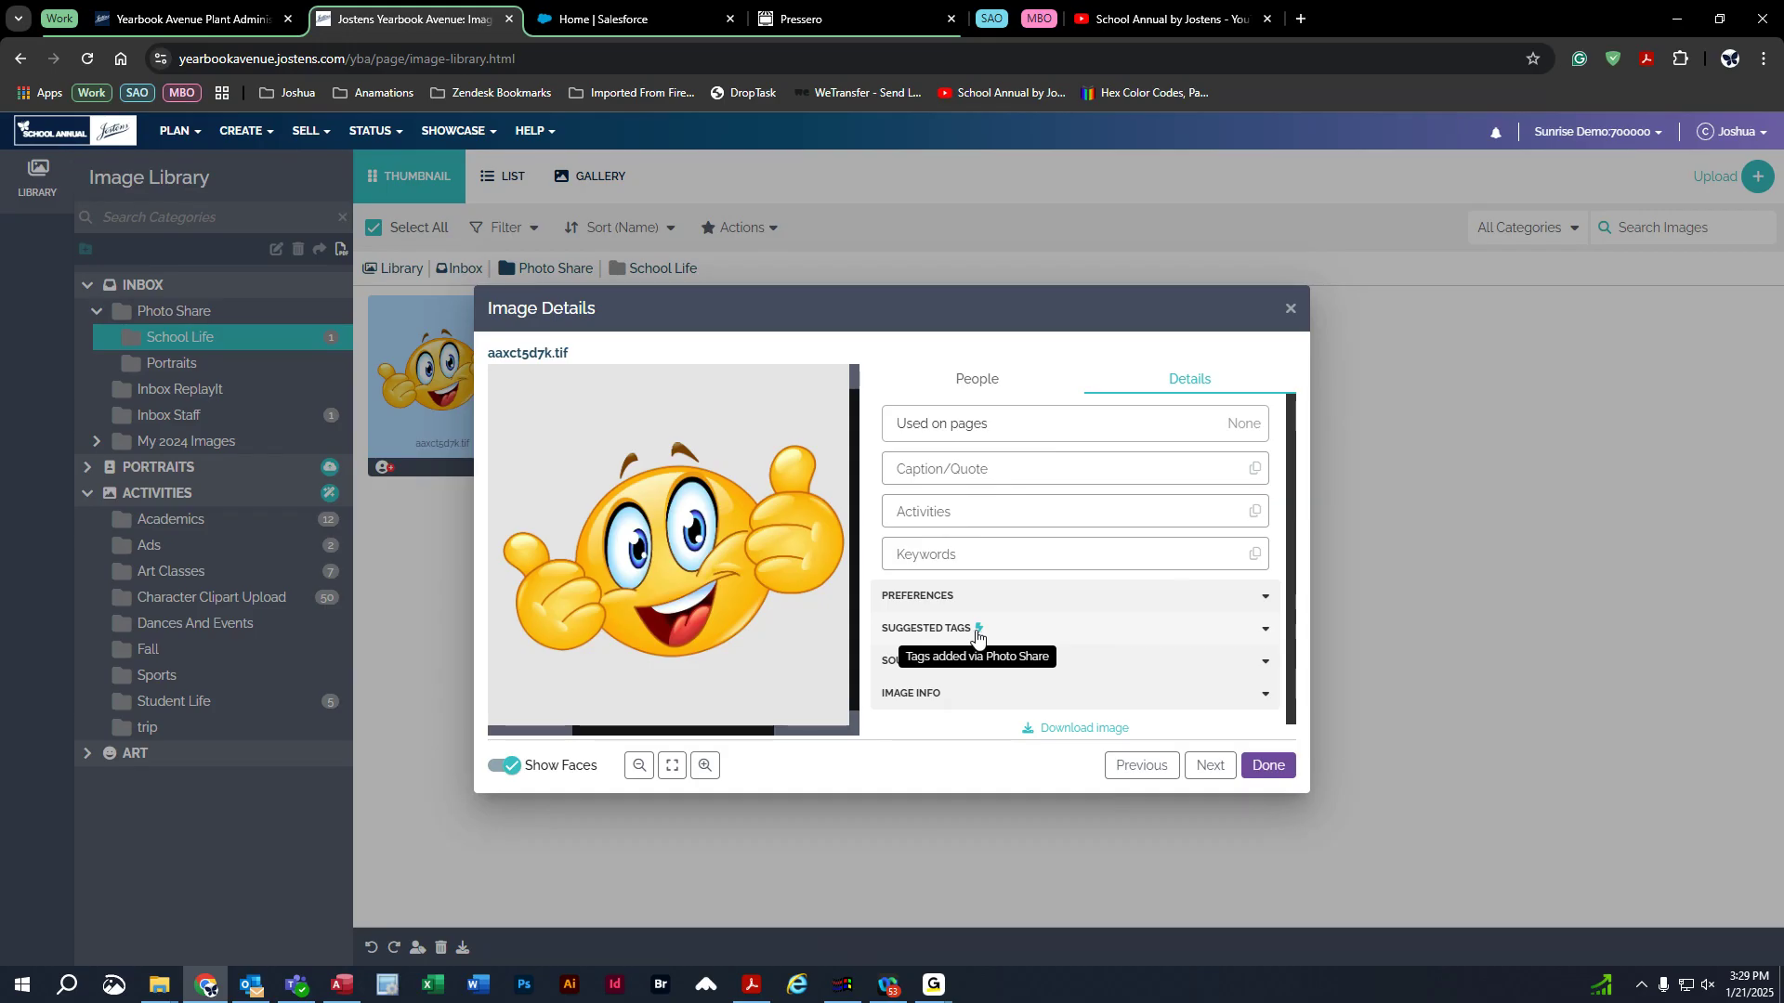
left_click(196, 418)
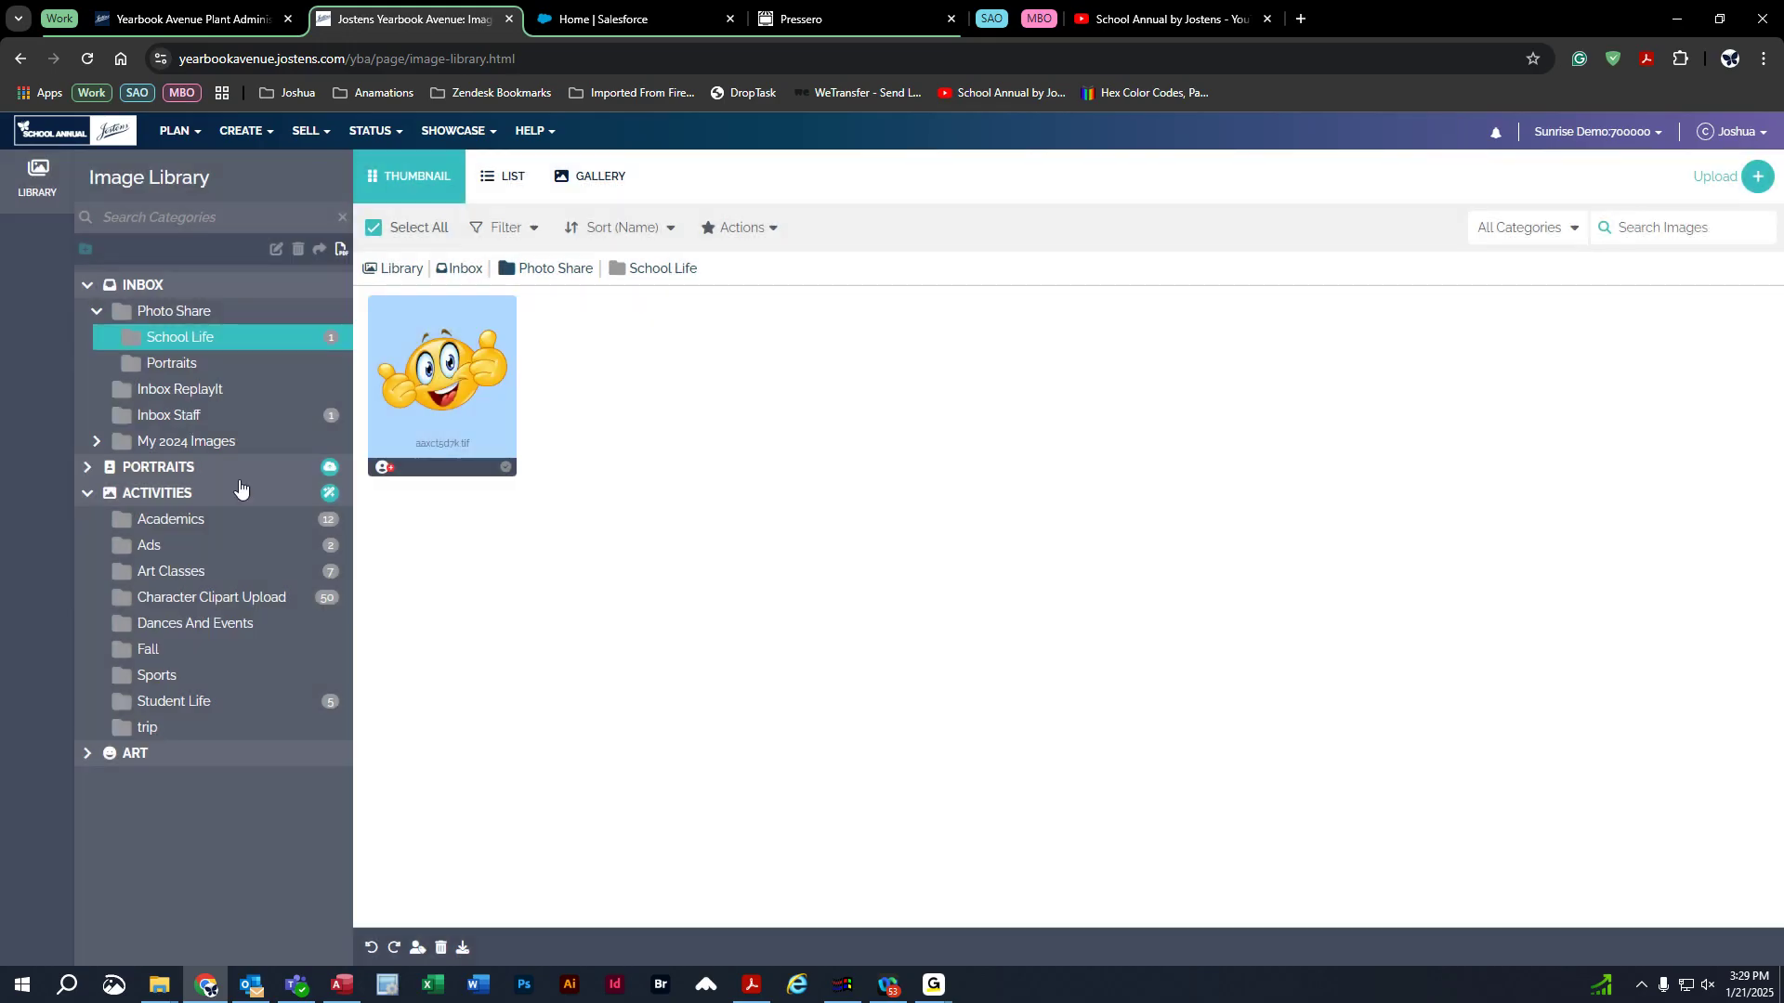
Check the Inbox Staff chess-piece image's details, then reopen aaxct5d7k.tif's details from School Life.
left_click(212, 418)
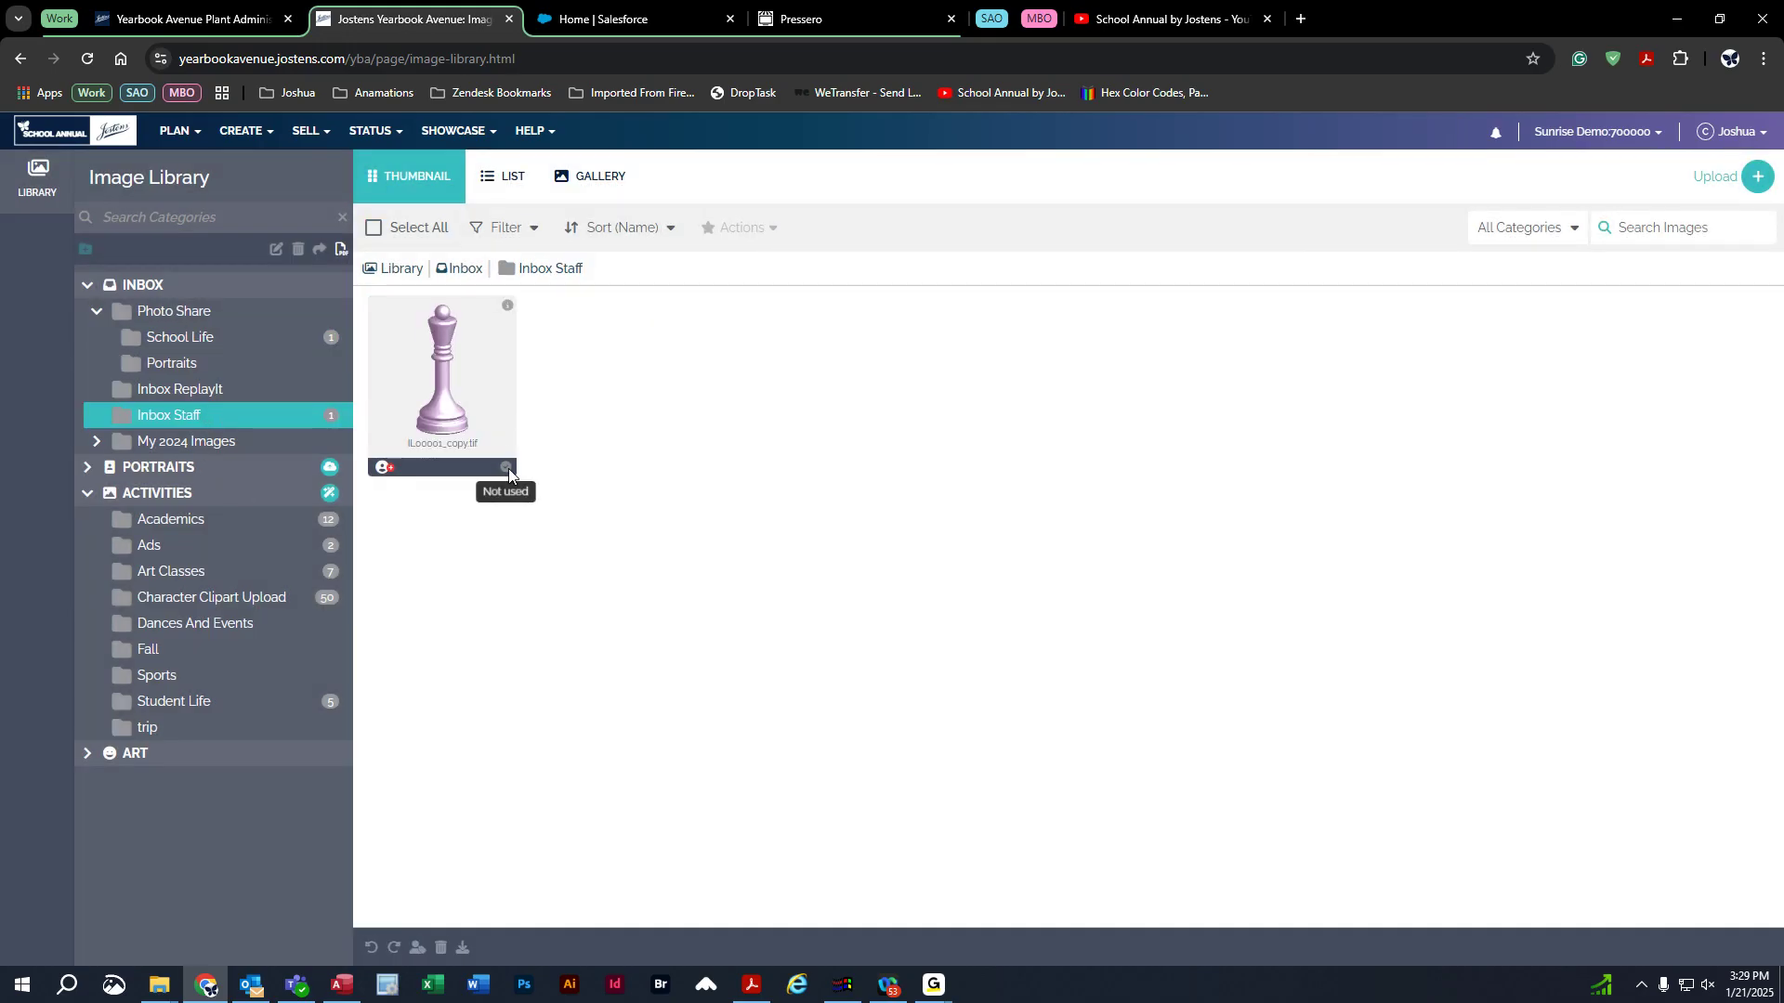
left_click(508, 305)
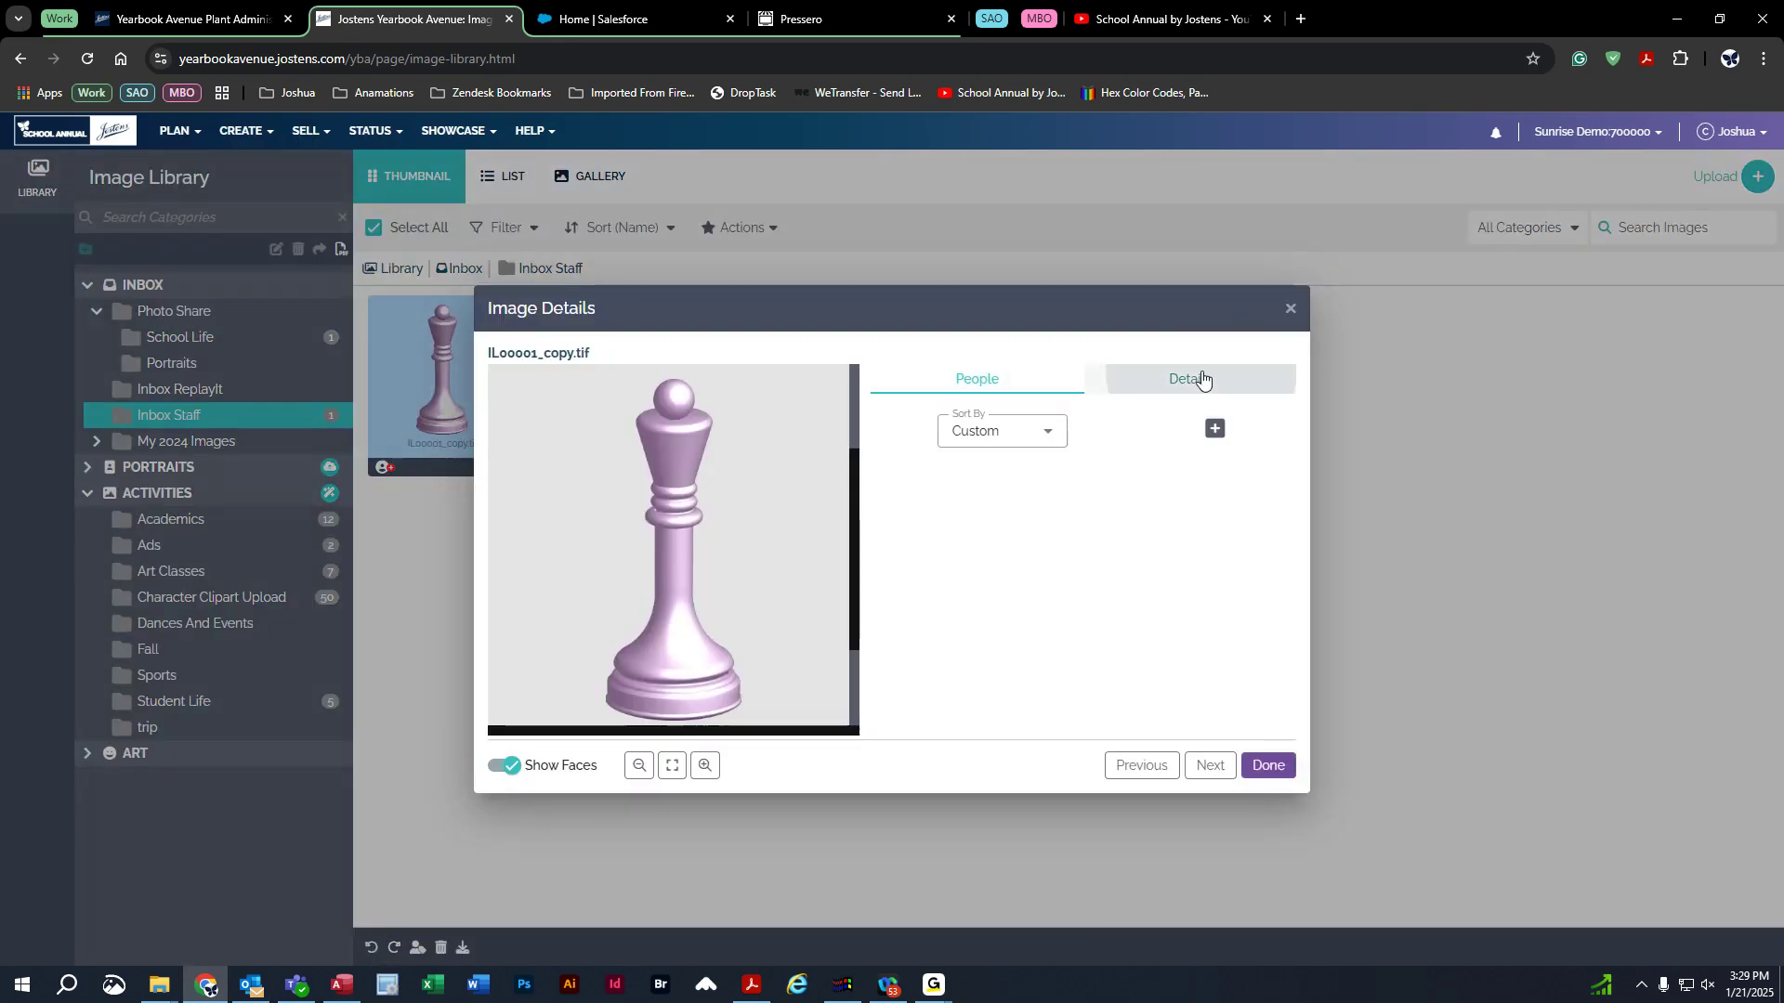
left_click(1202, 379)
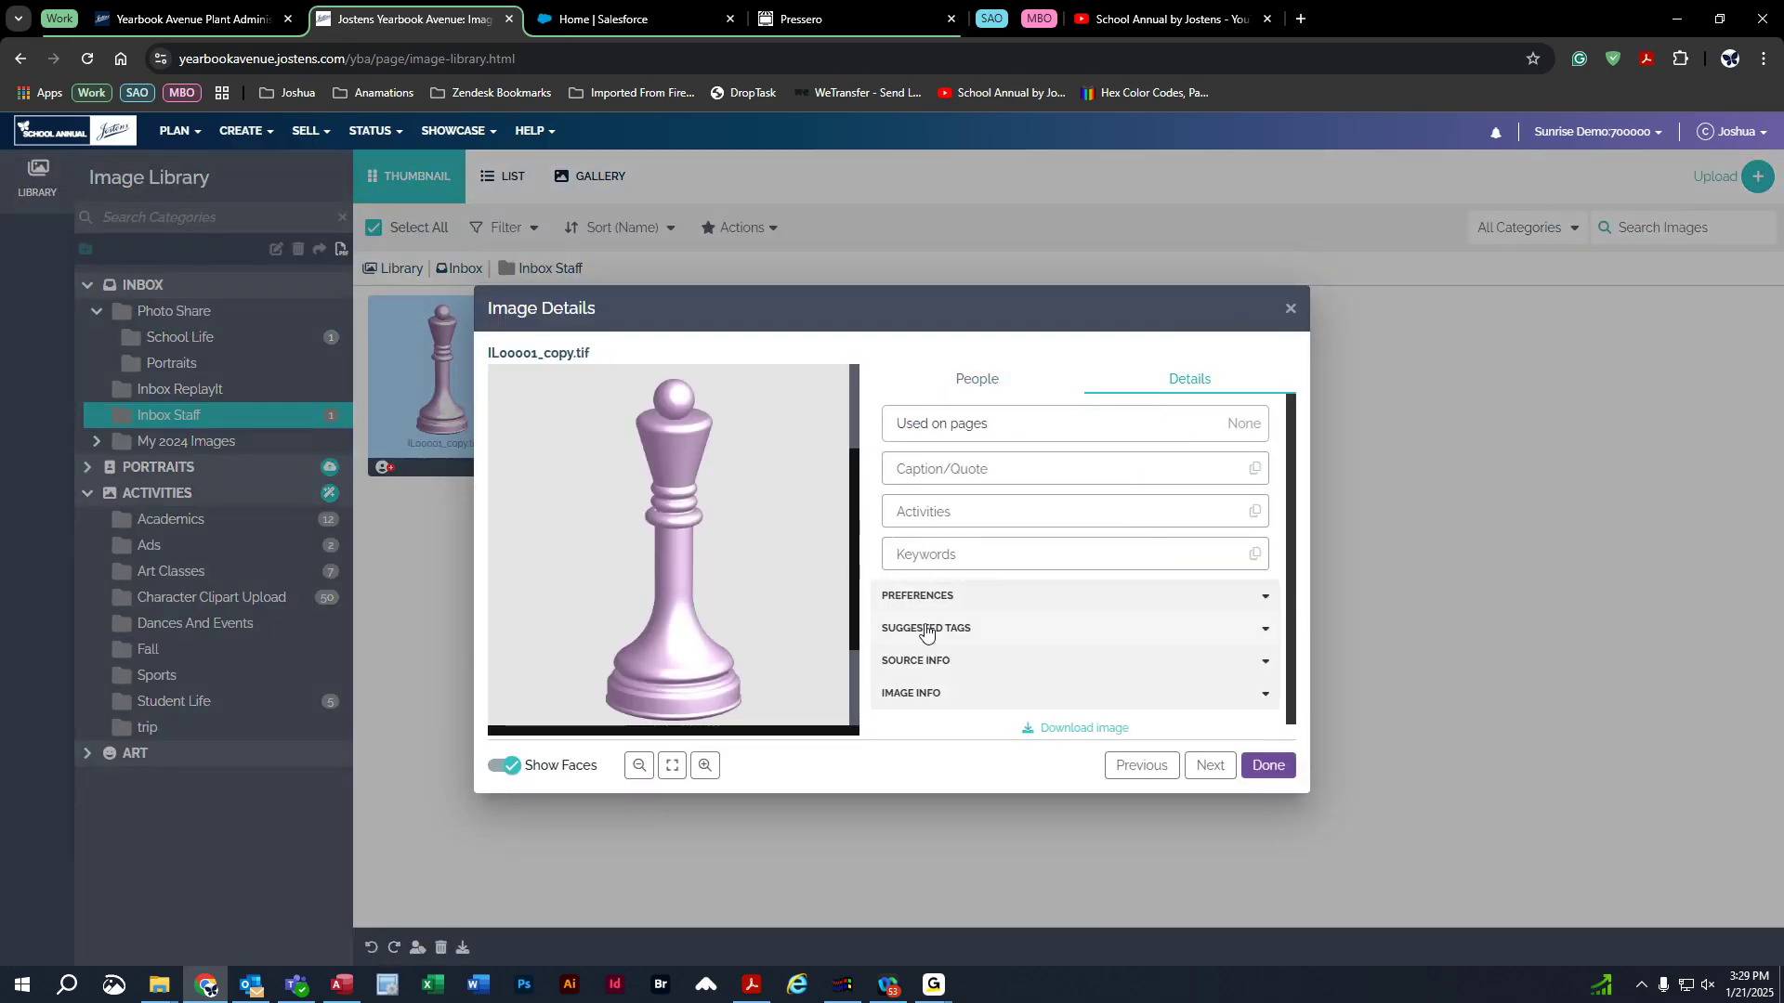
left_click(839, 258)
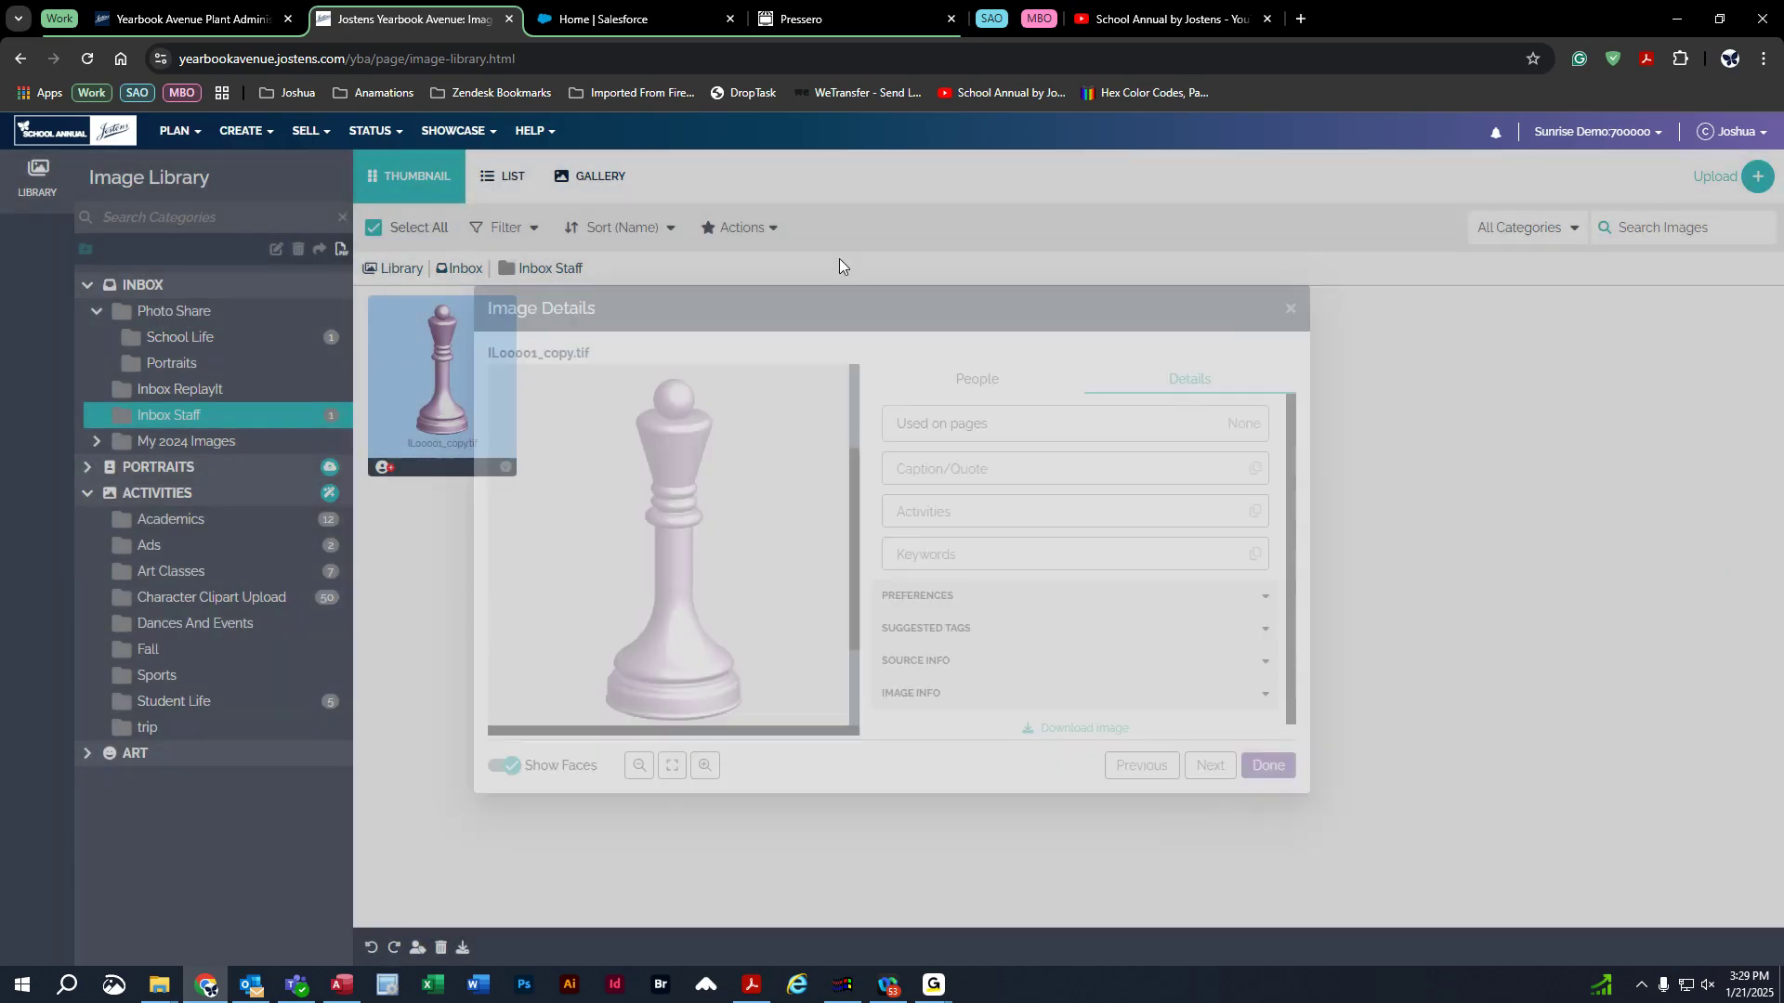
left_click(251, 341)
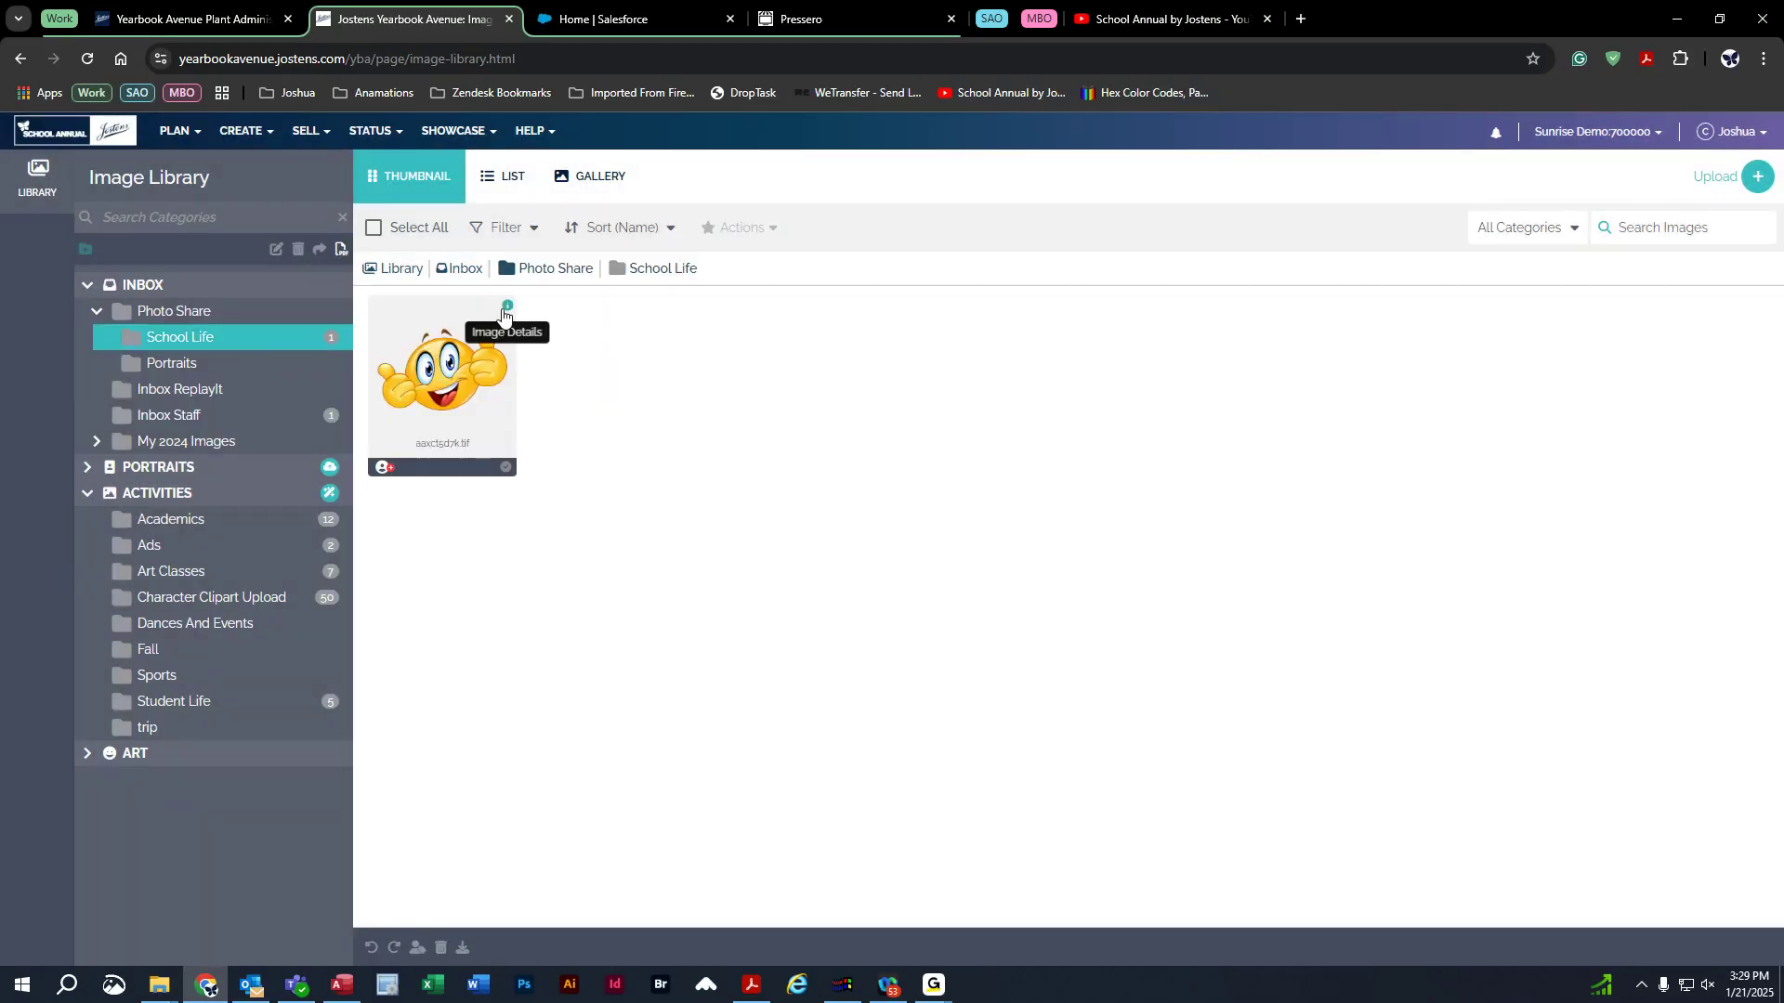
left_click(503, 314)
left_click(1188, 378)
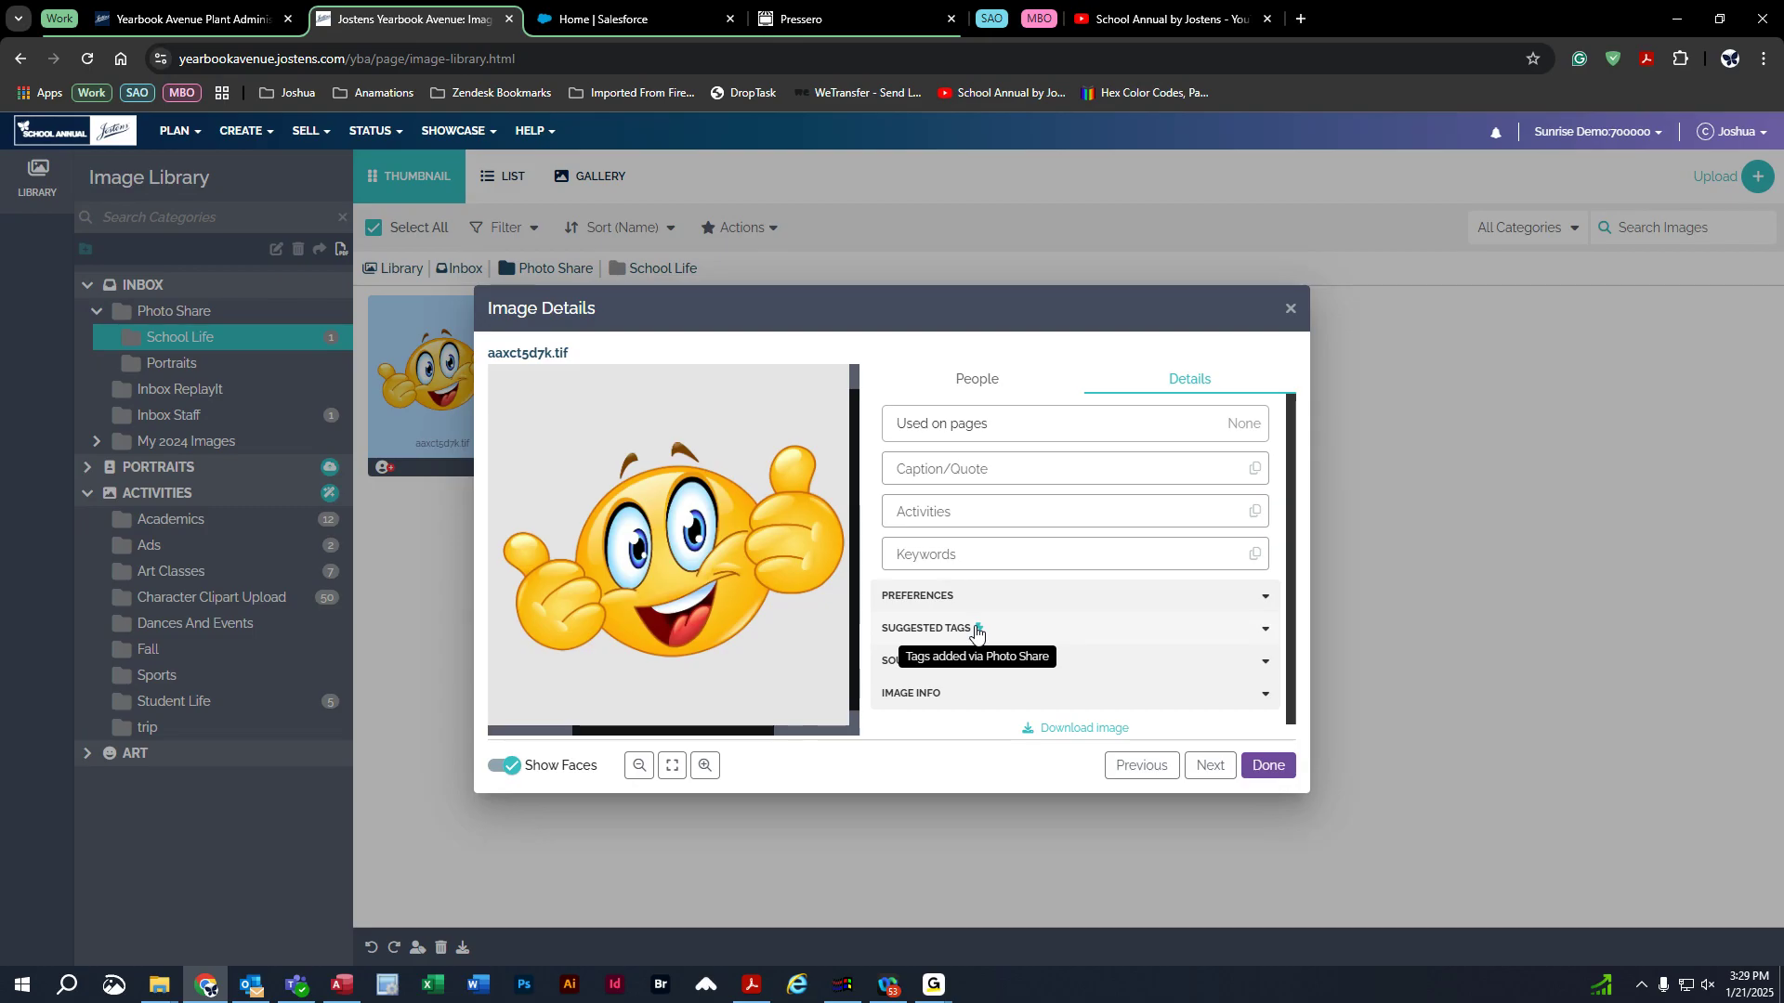
Expand Suggested Tags and Source Info, showing the Photo Share upload by a Parent on 1/21/2025.
left_click(990, 634)
scroll(987, 632, "down", 2)
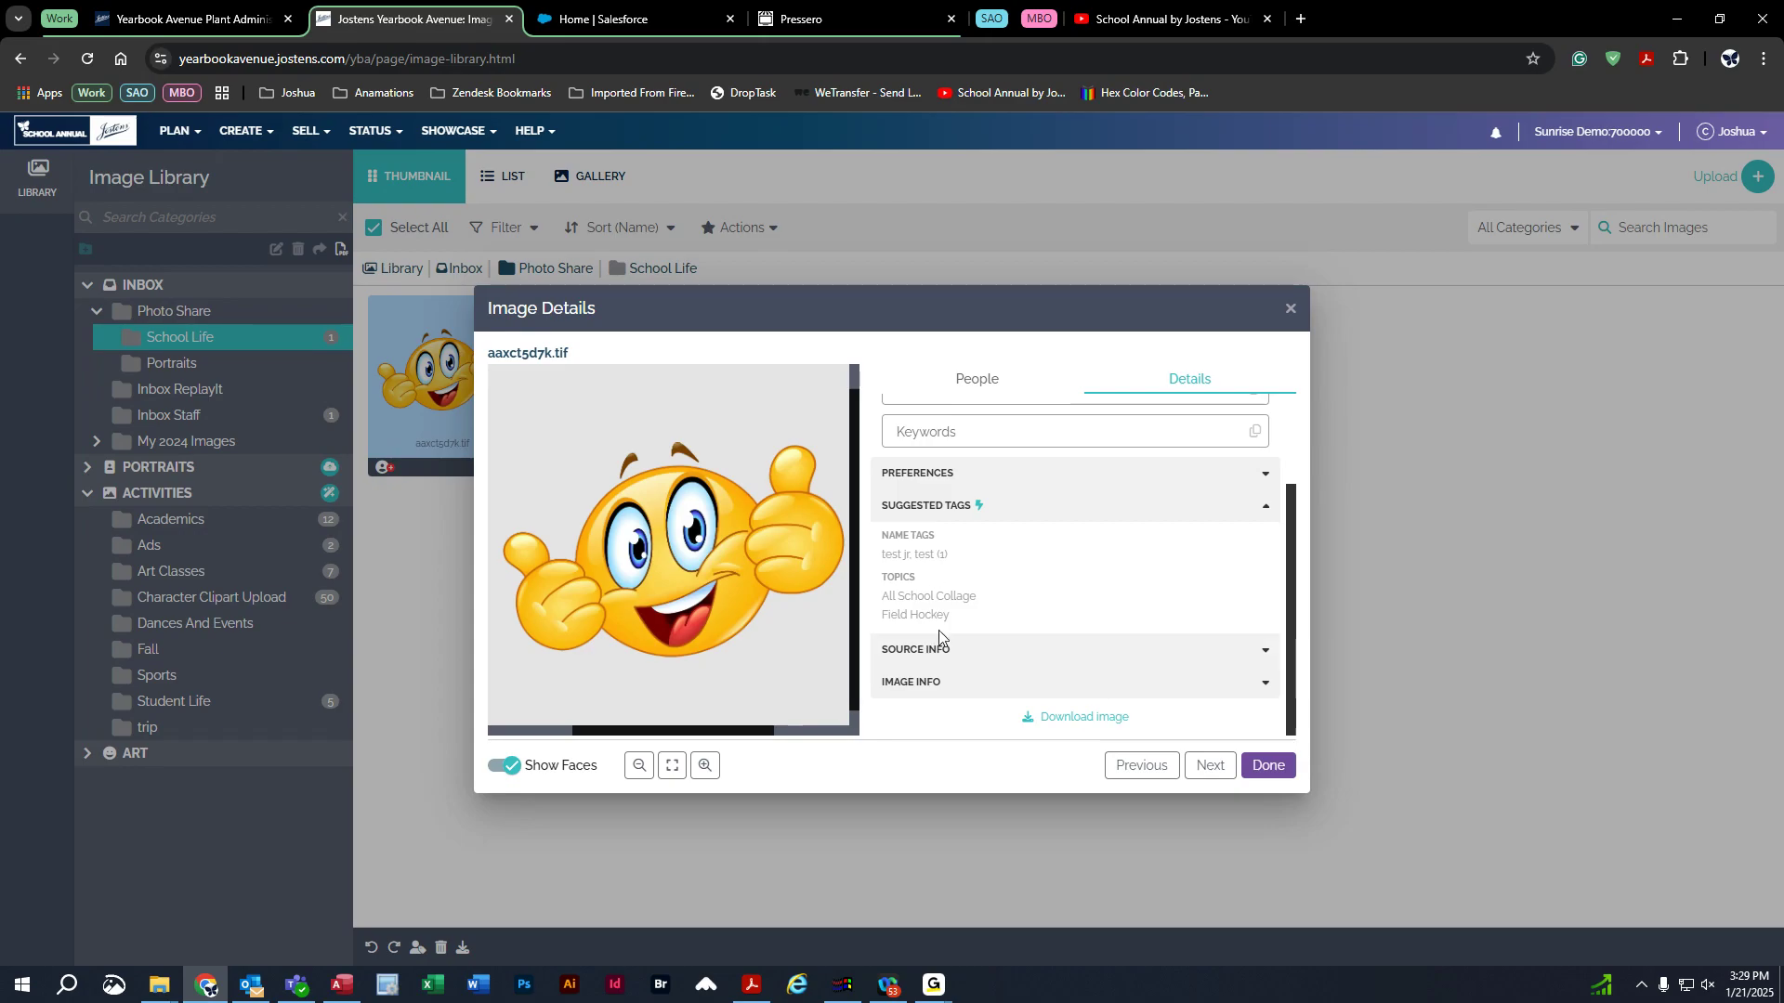
mouse_move(980, 513)
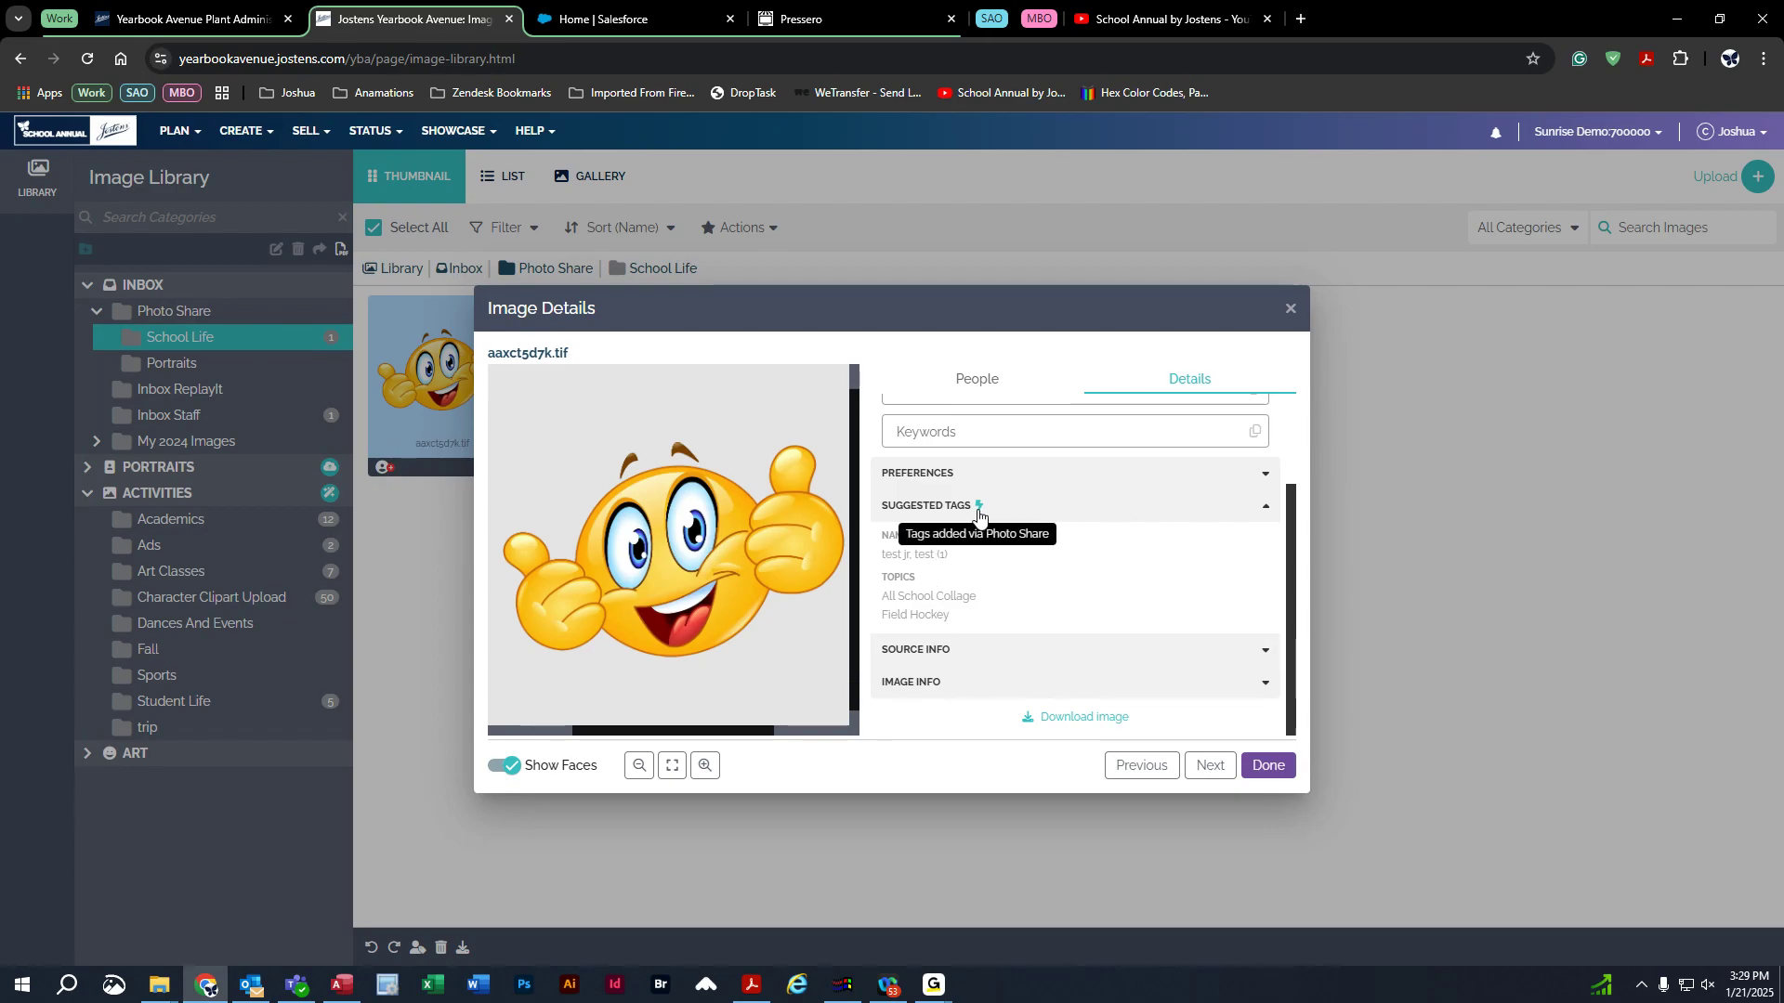
left_click(977, 654)
scroll(1059, 608, "down", 2)
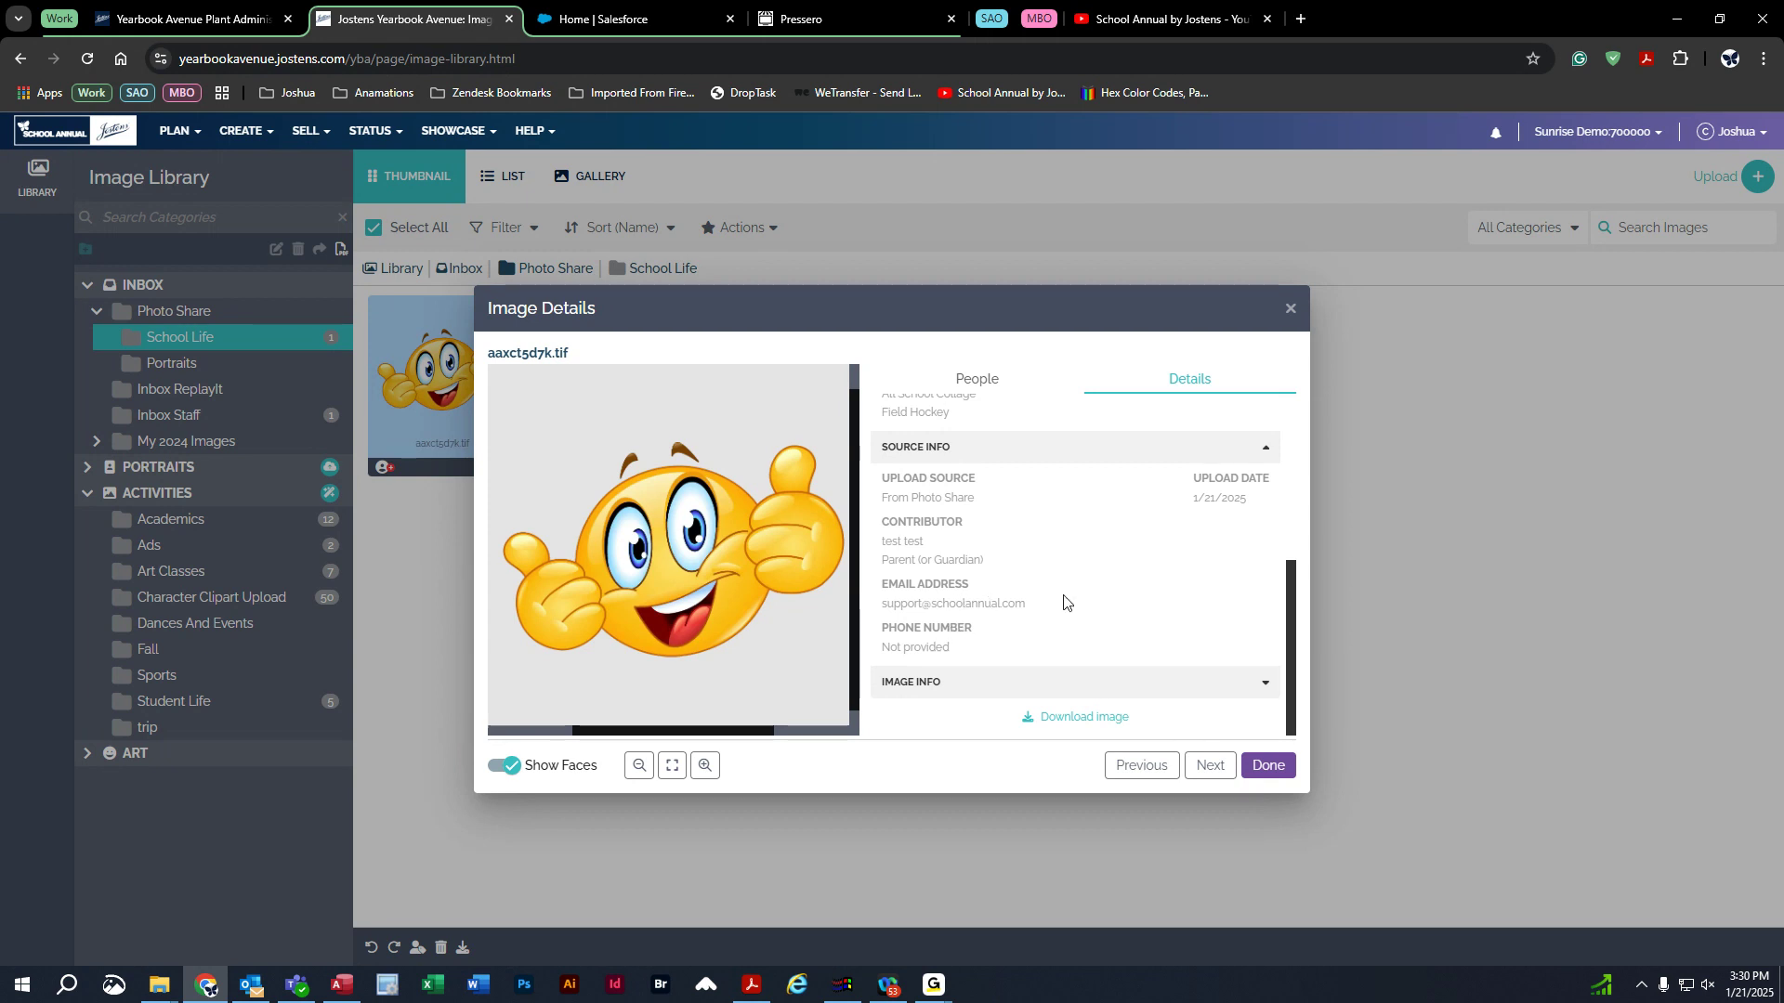
left_click_drag(1038, 606, 834, 550)
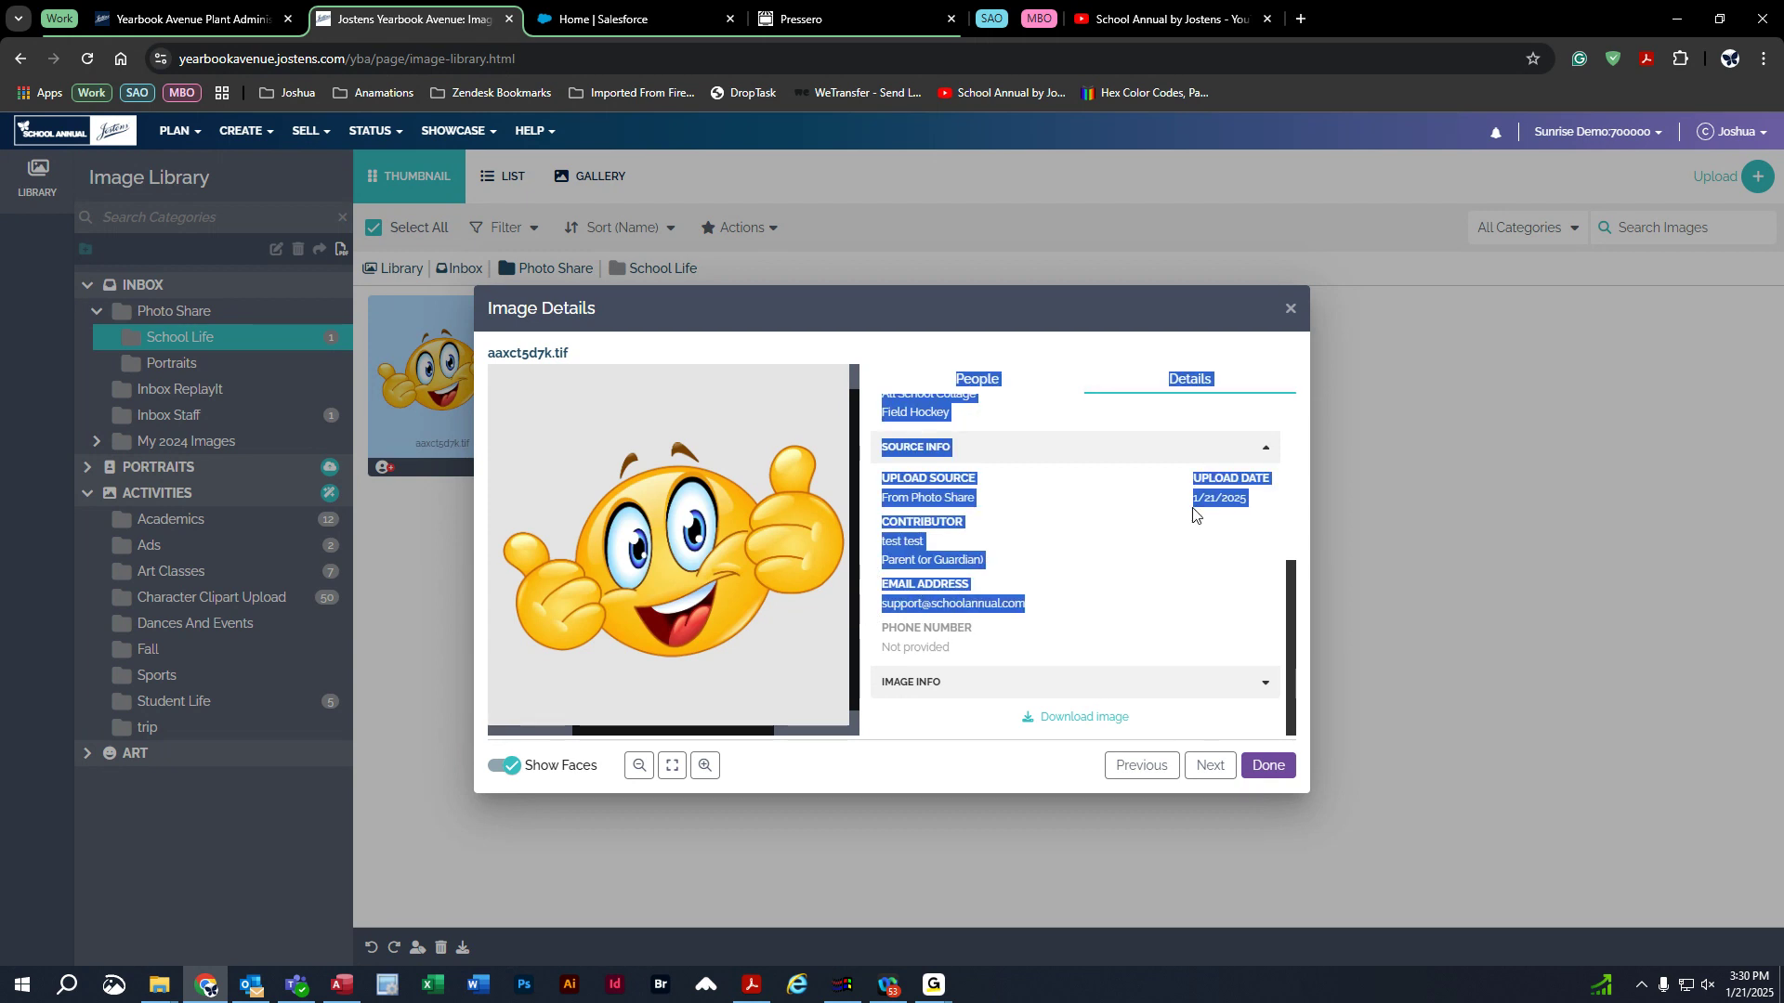
left_click(1033, 518)
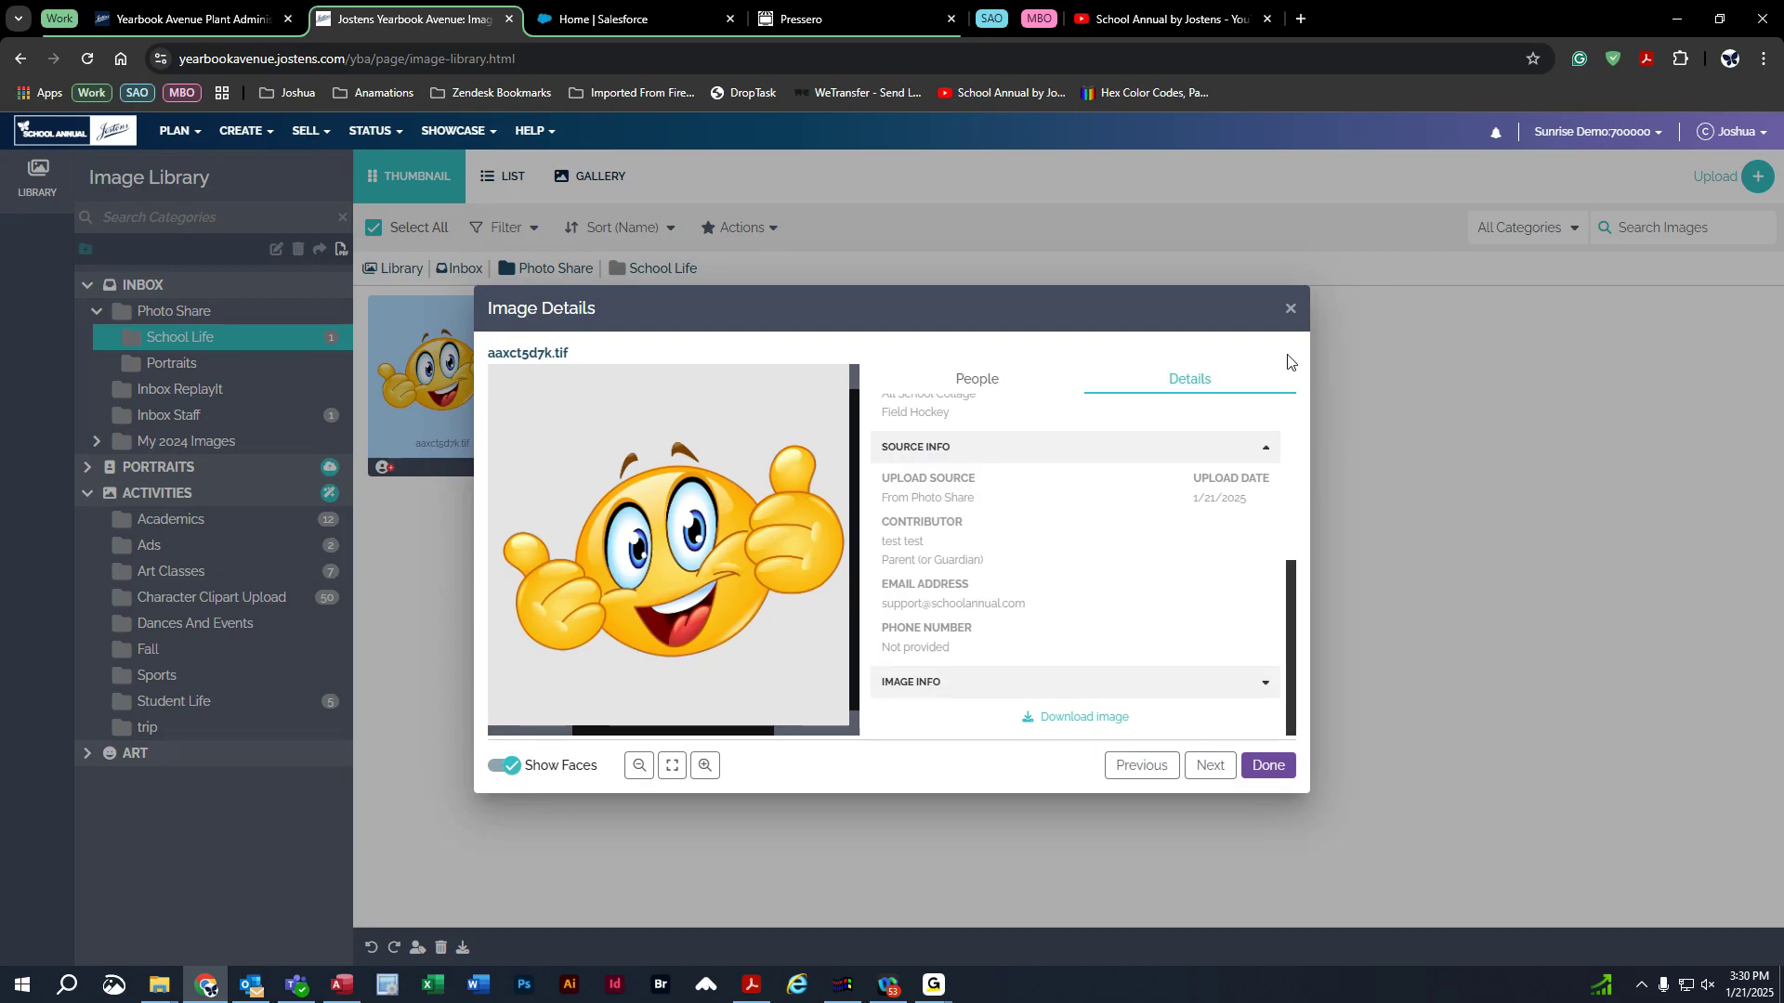
left_click(1290, 307)
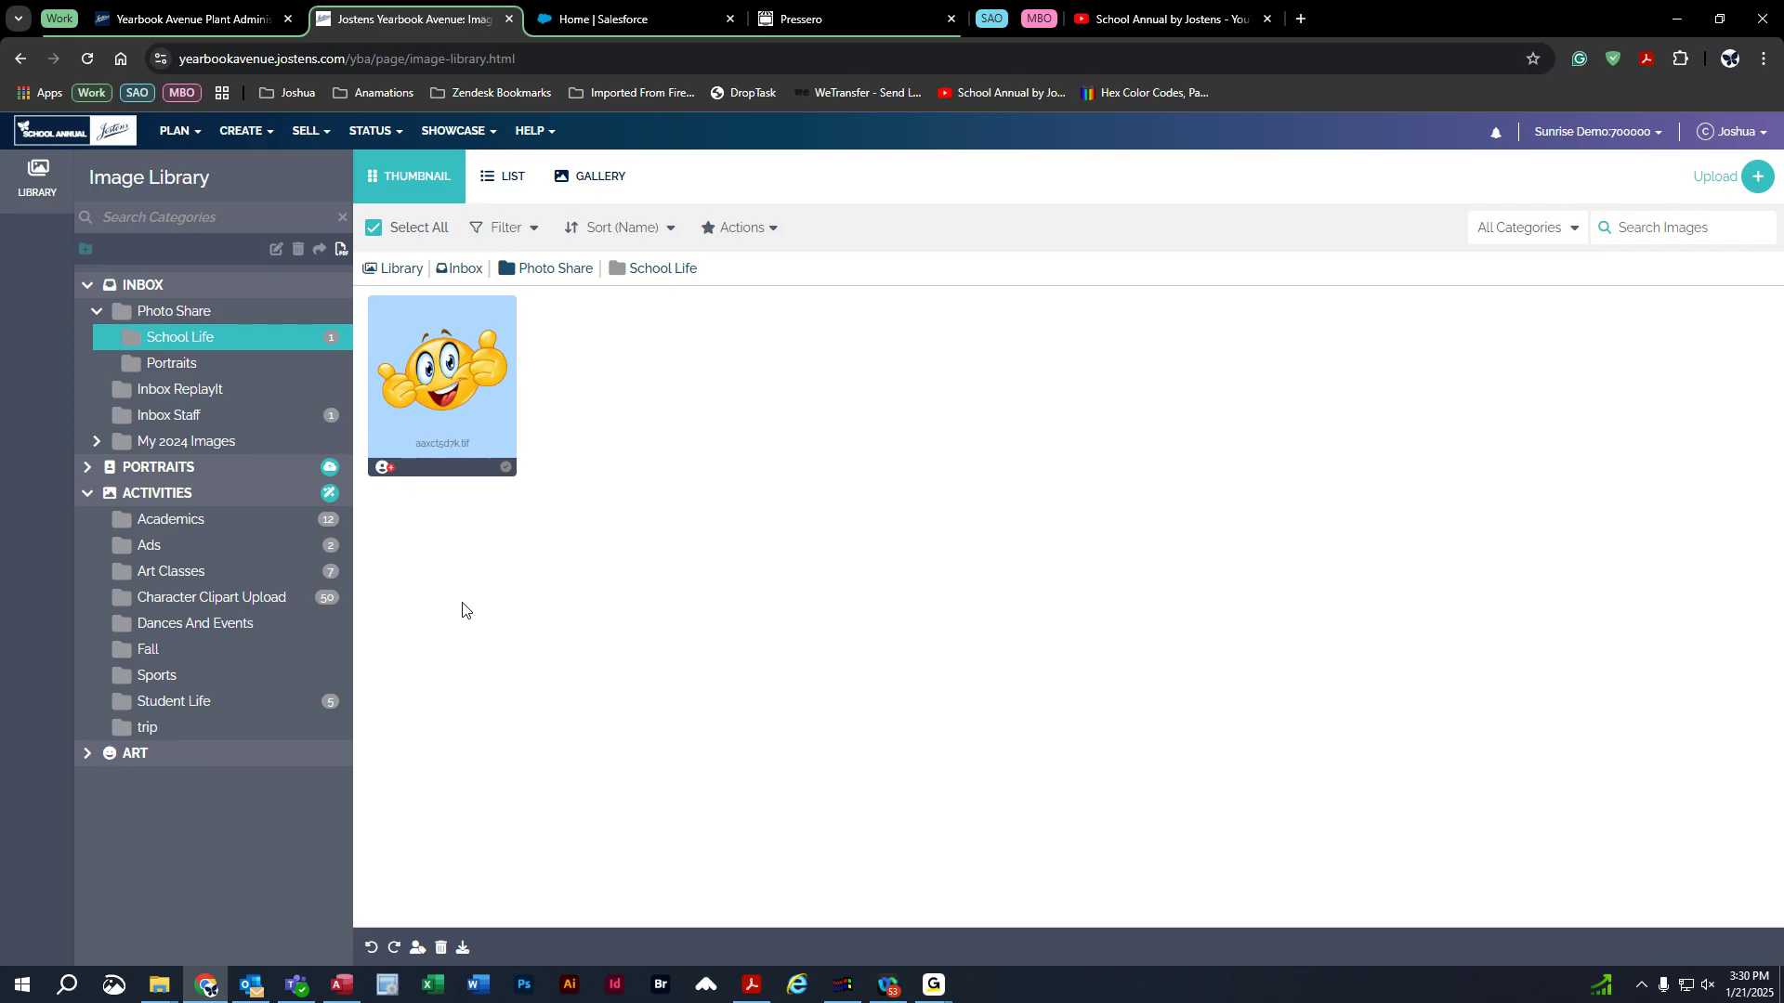
Collapse Photo Share, INBOX and ACTIVITIES, then expand PORTRAITS and open the Adkins-5 folder.
left_click(96, 311)
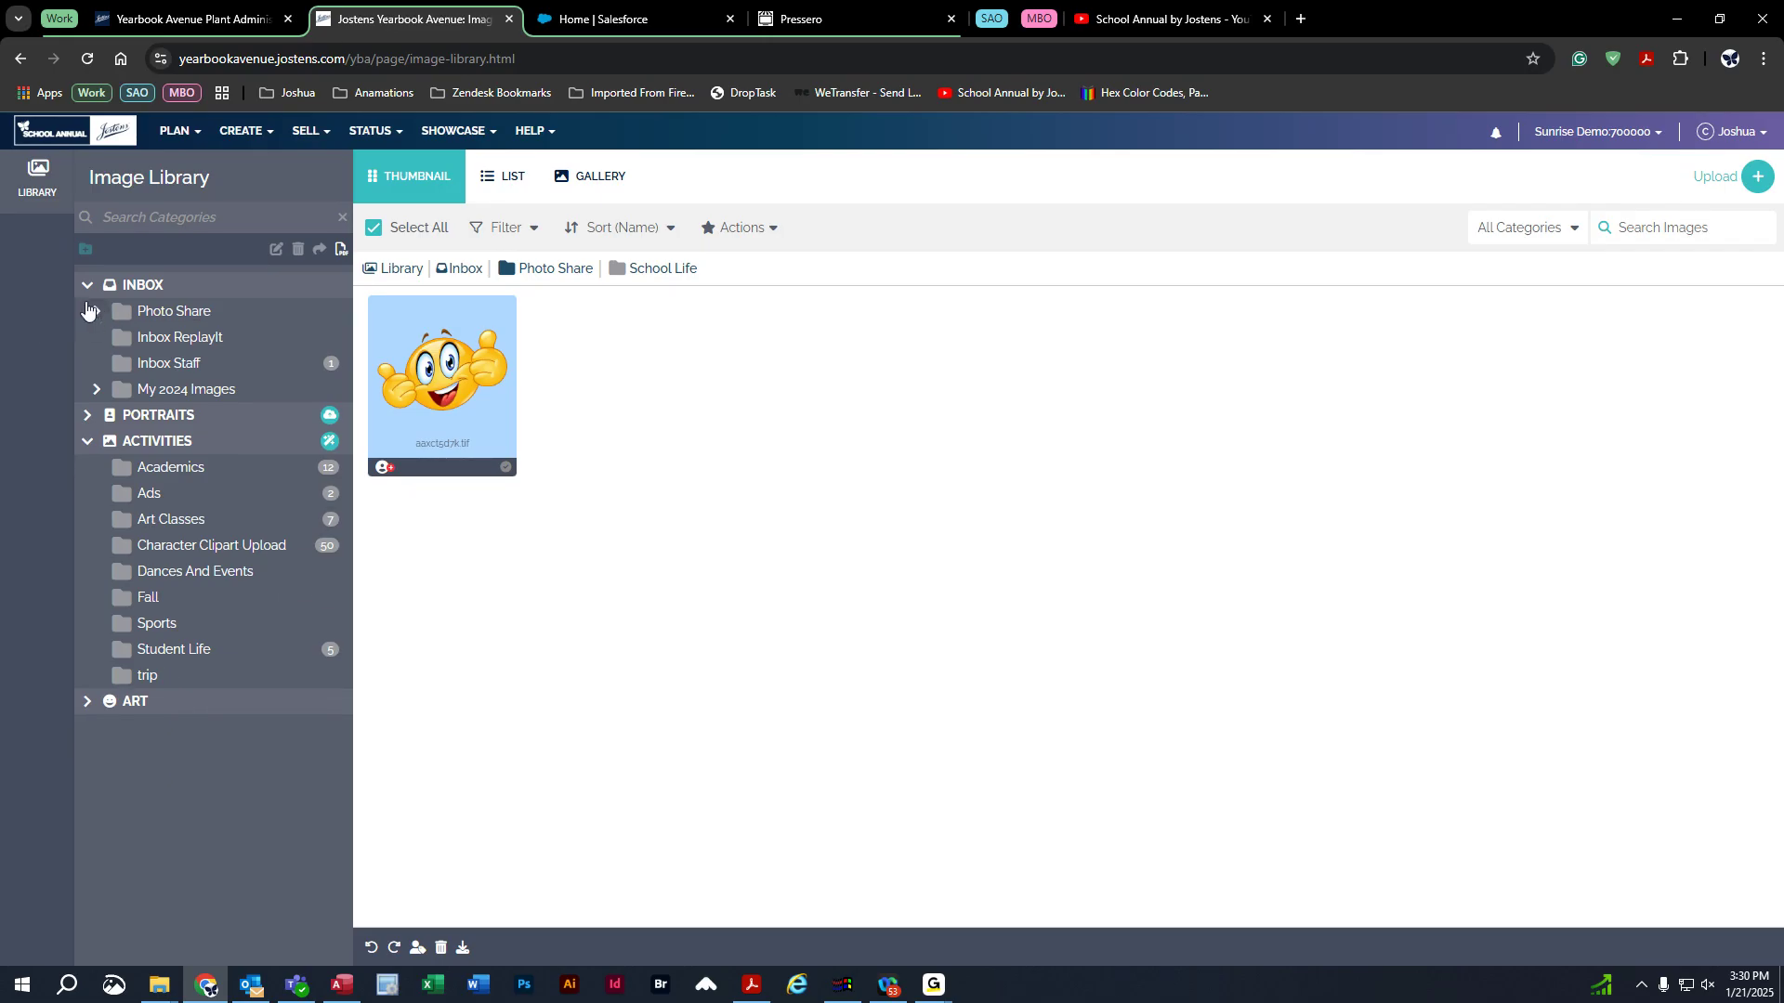
left_click(87, 284)
left_click(87, 338)
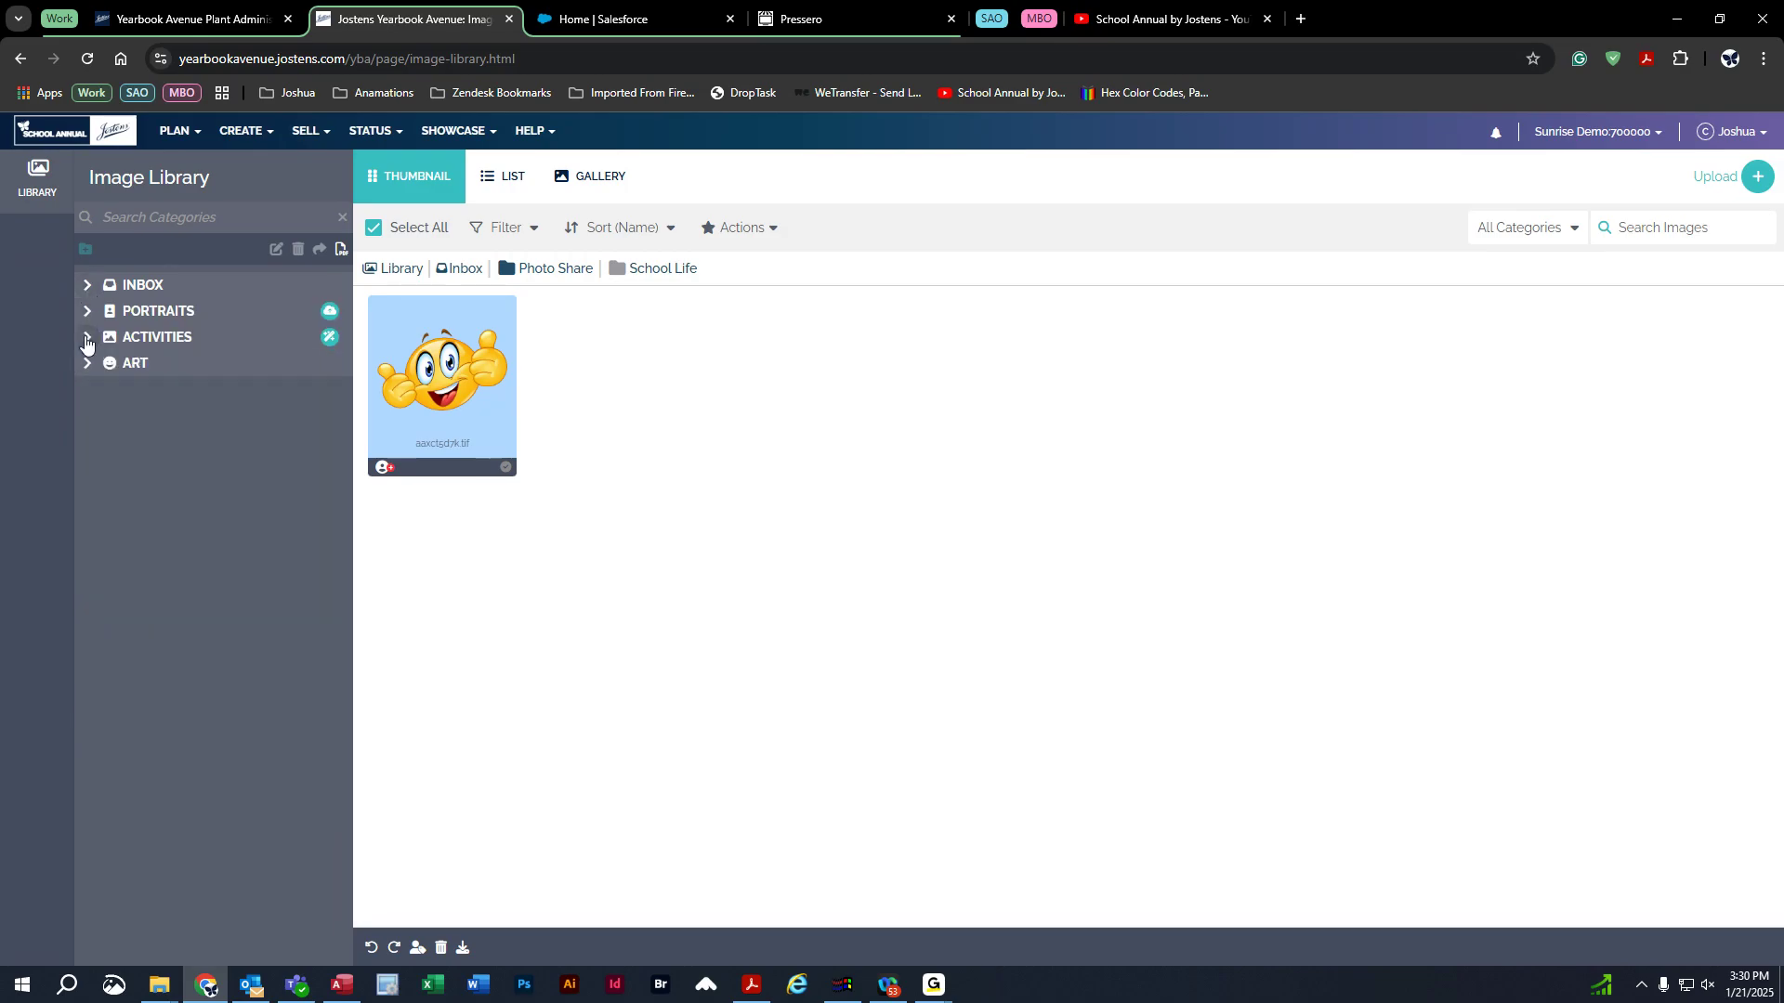
left_click(88, 311)
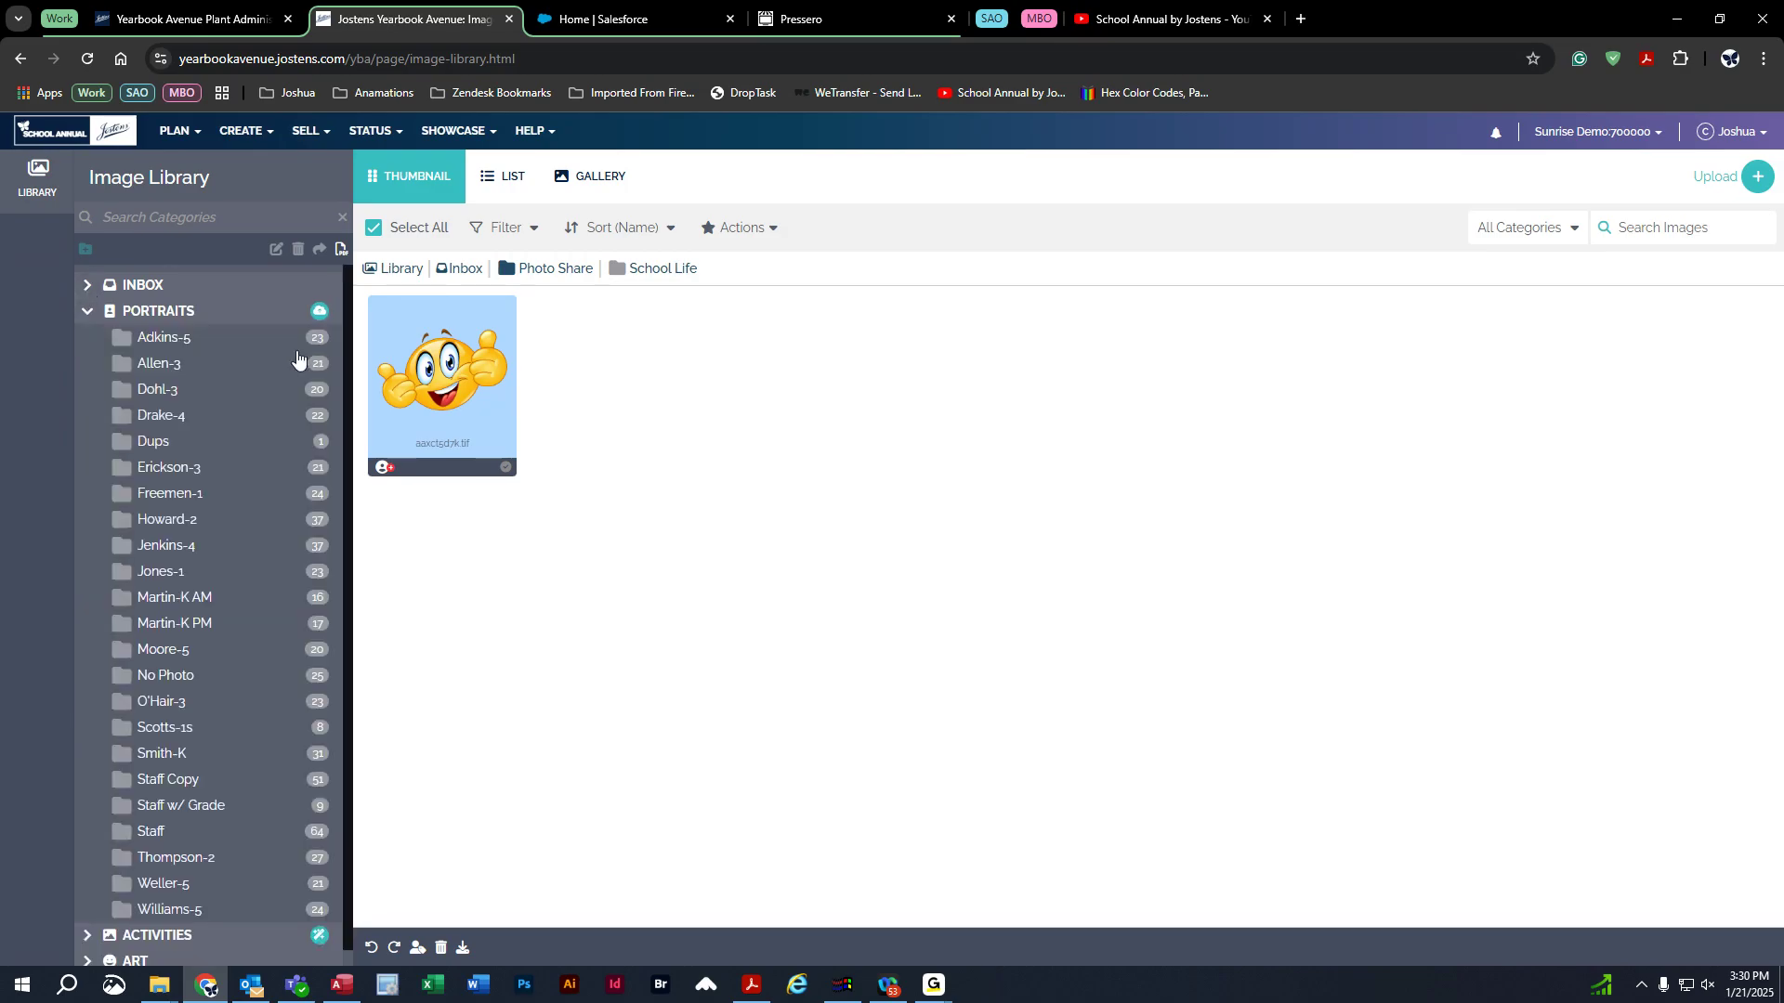
left_click(153, 346)
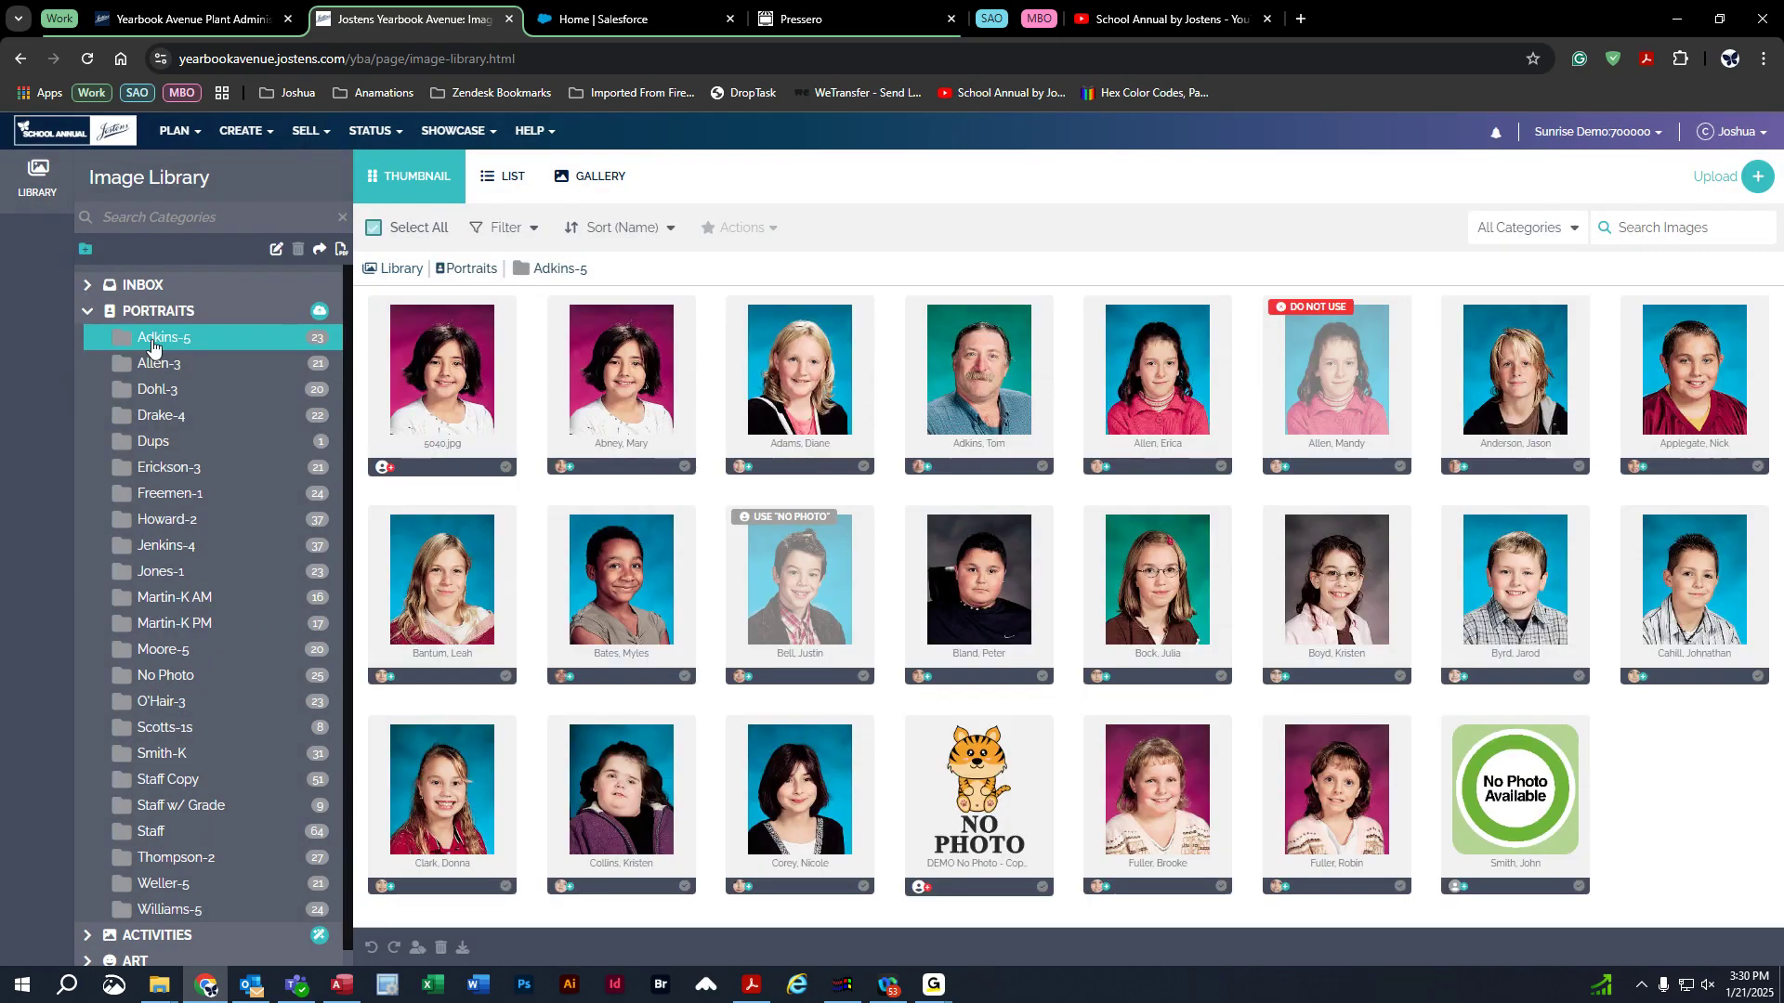
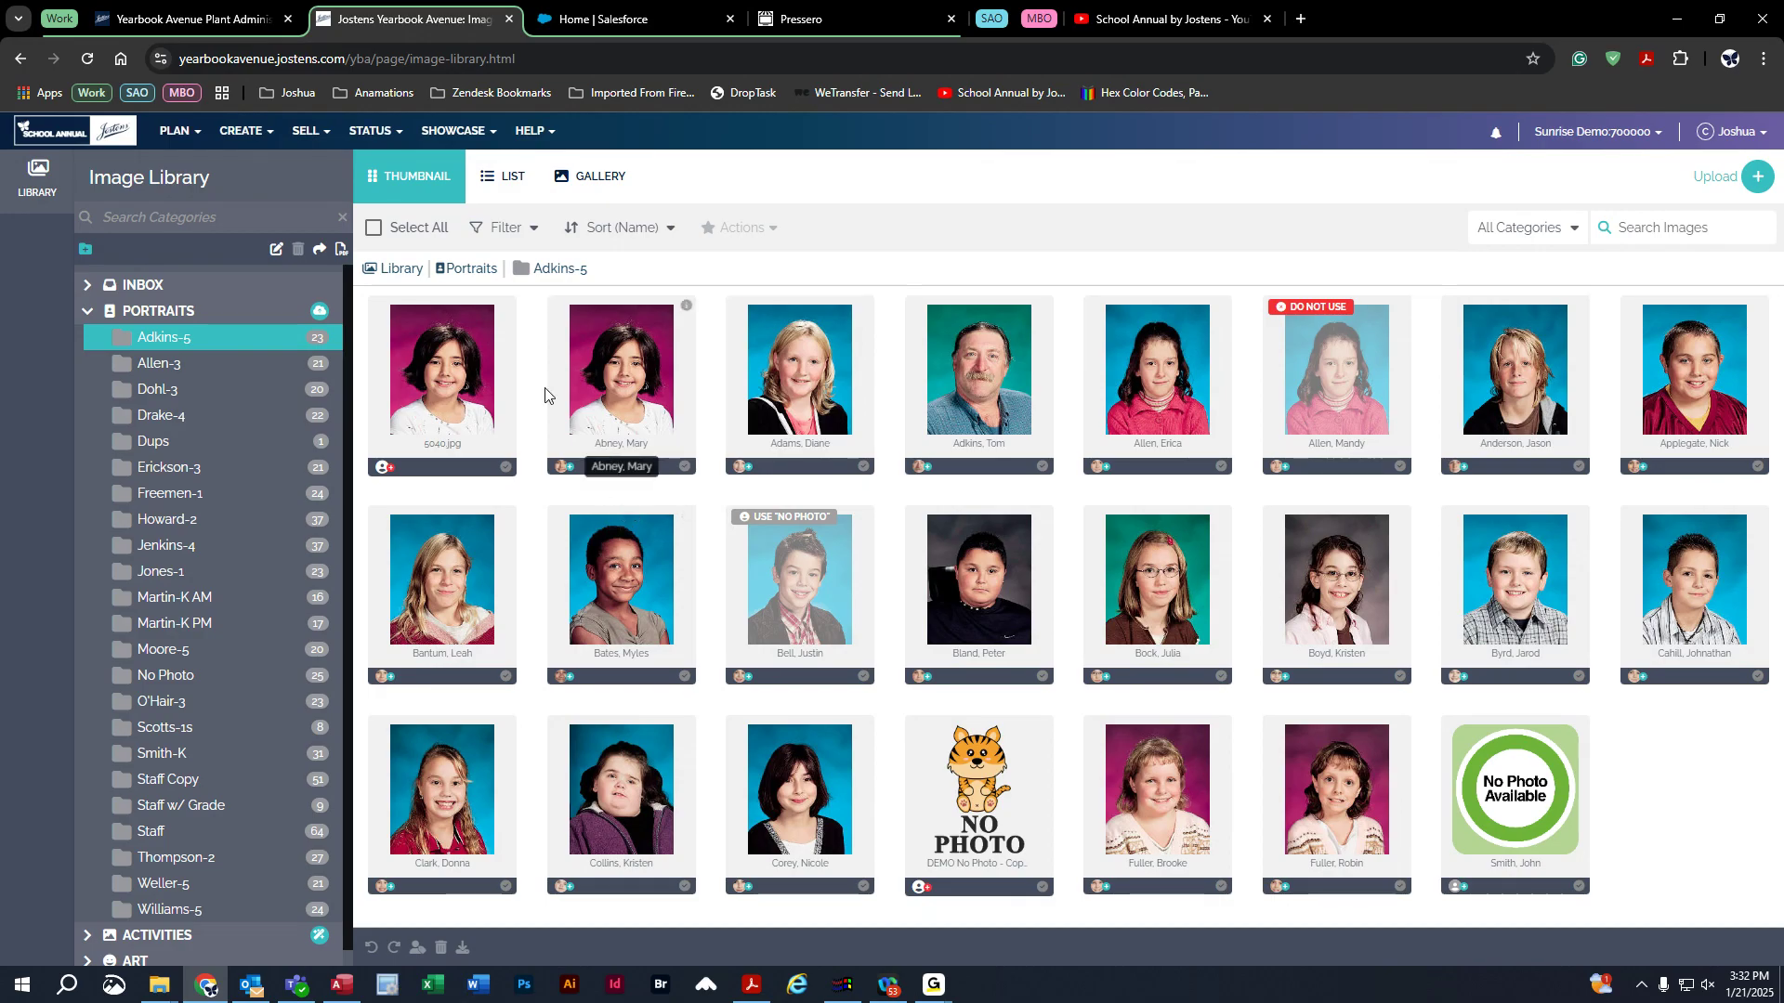
Collapse the PORTRAITS folder and switch to PLAN > Ladder to view the yearbook's page spreads.
left_click(88, 311)
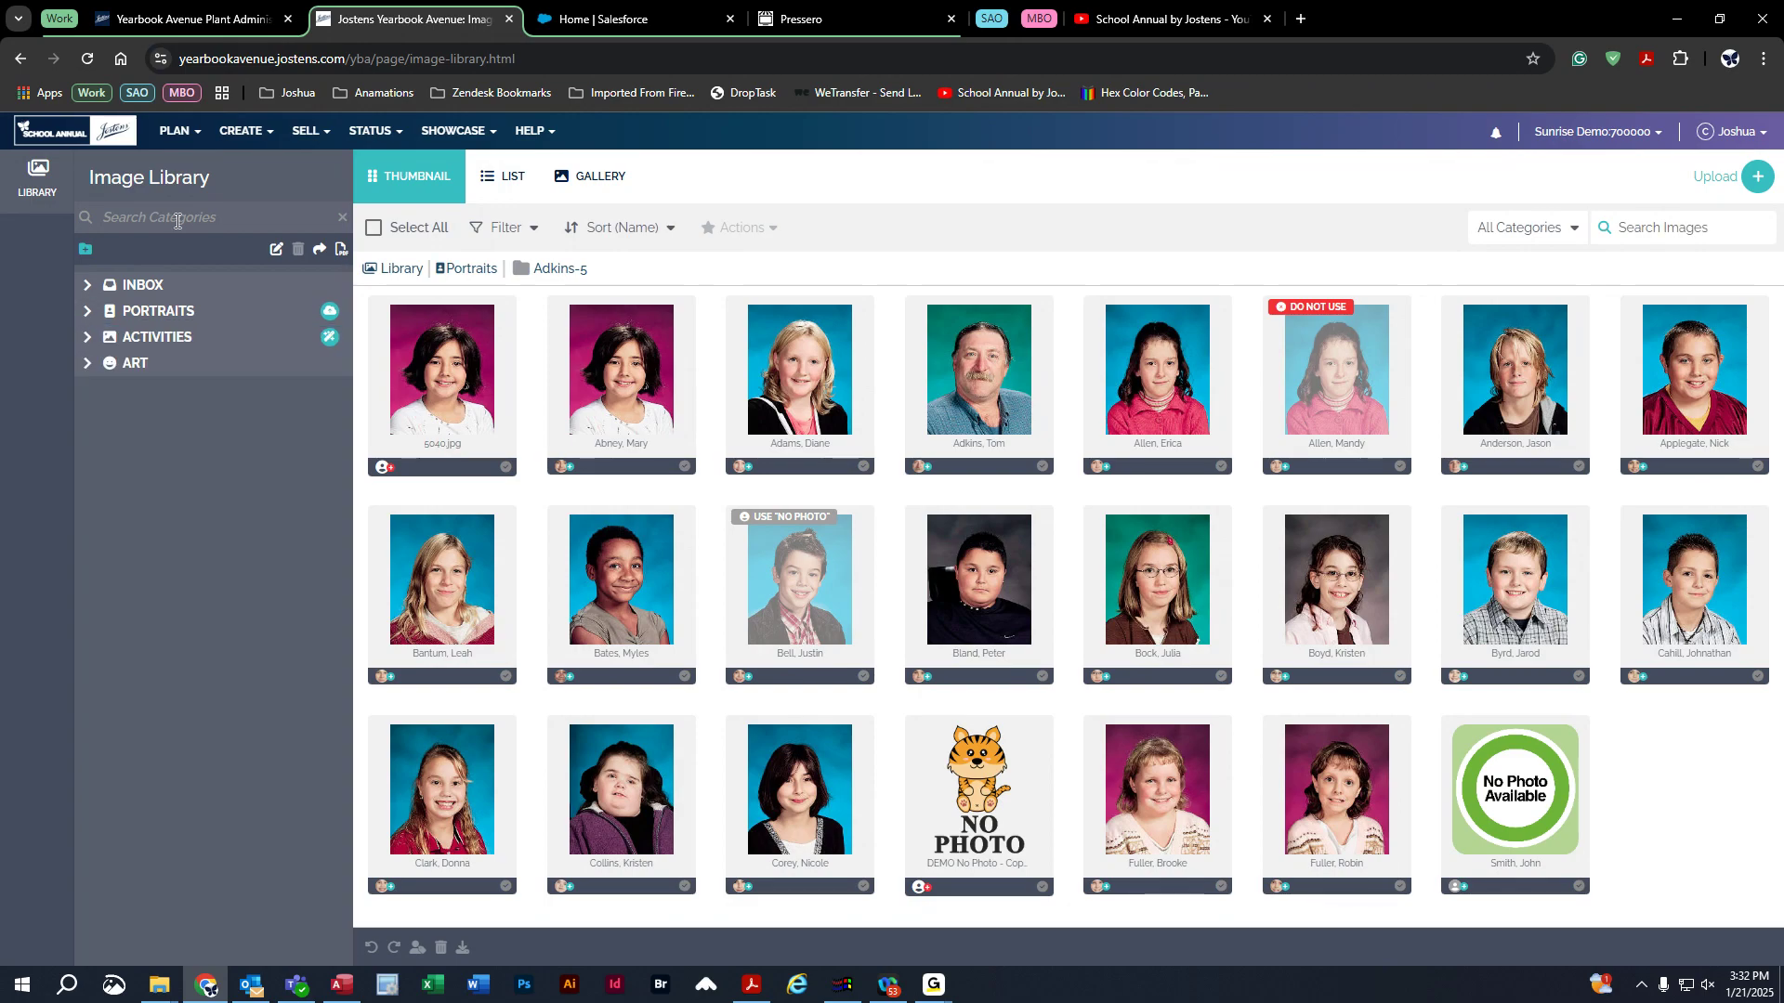
left_click(176, 147)
left_click(183, 165)
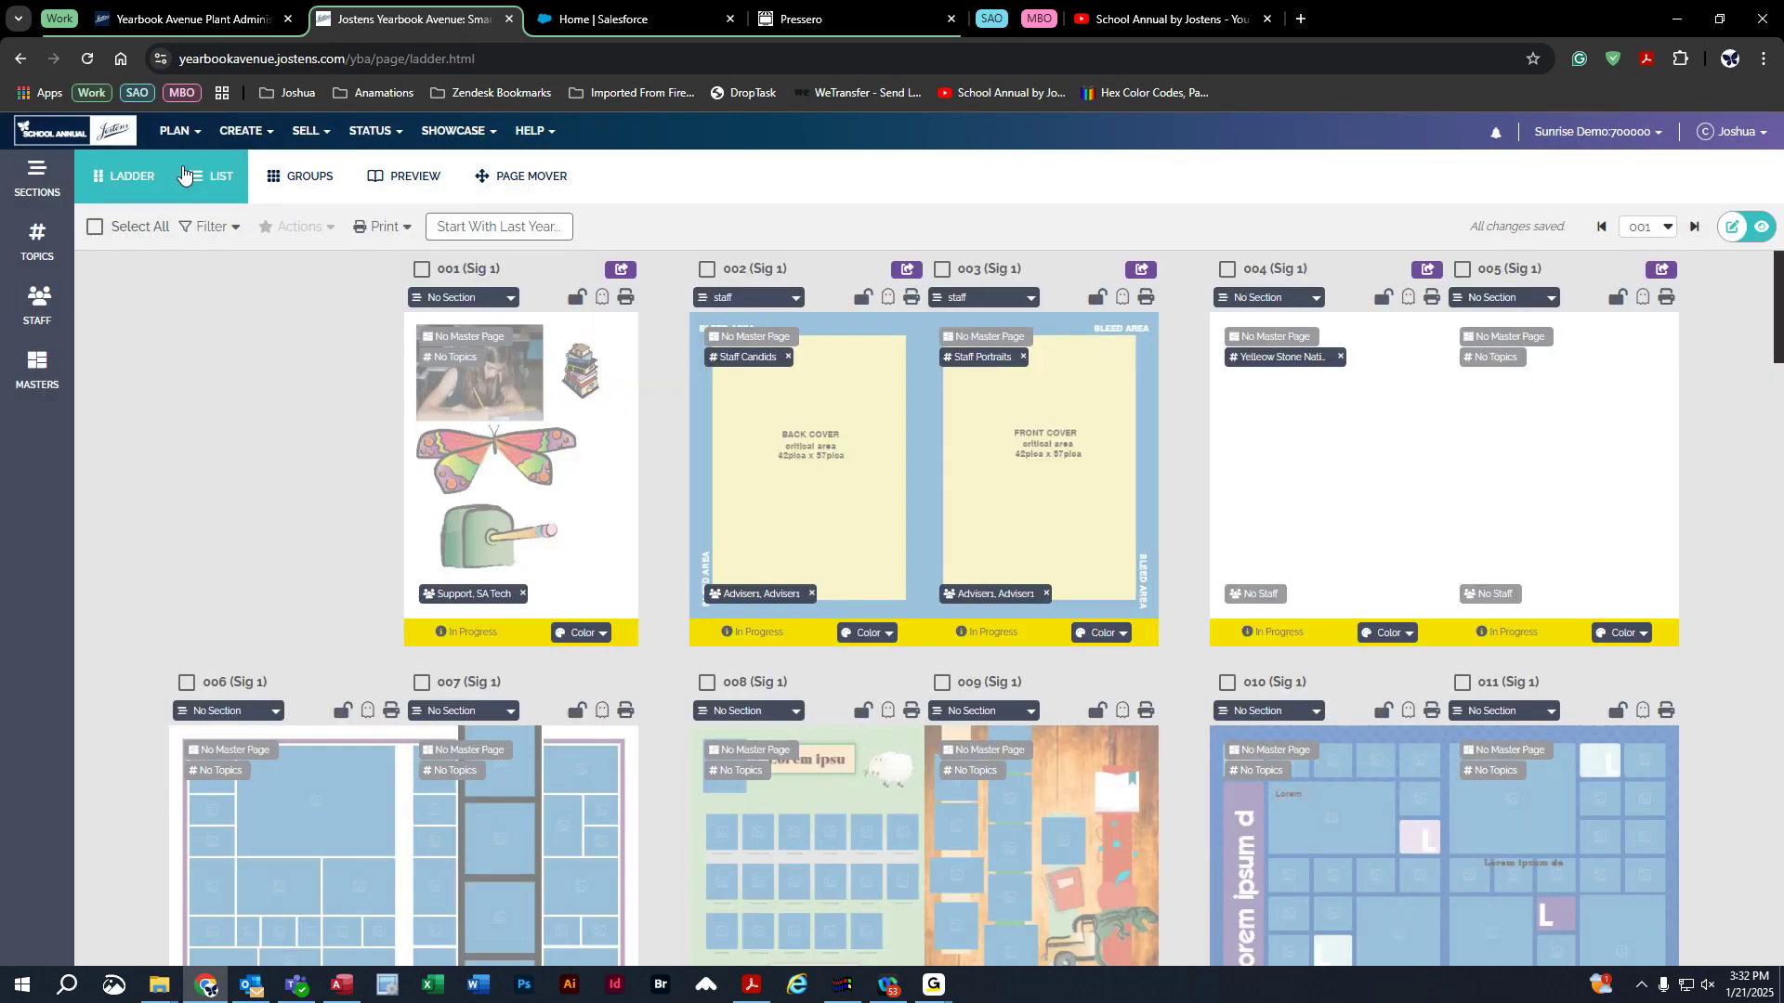